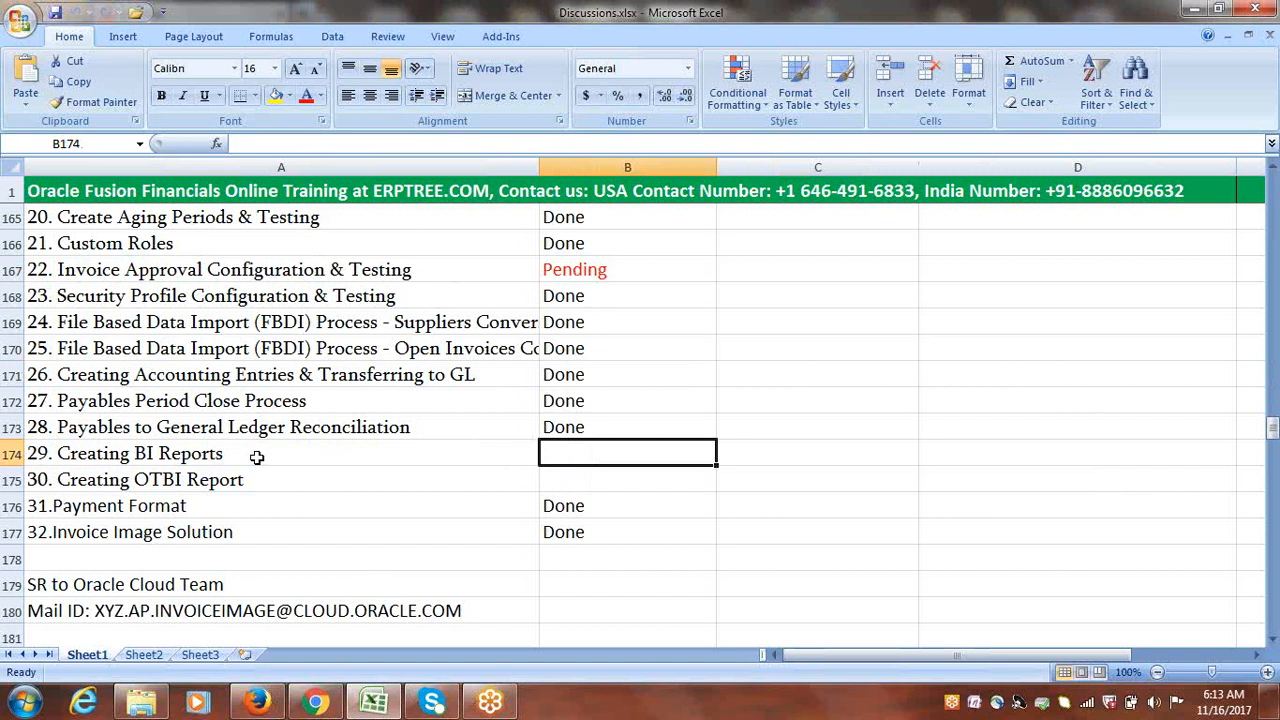
Step: Mark Creating BI Reports and Creating OTBI Report as Pending in B174:B175 and color both red
type("Pending")
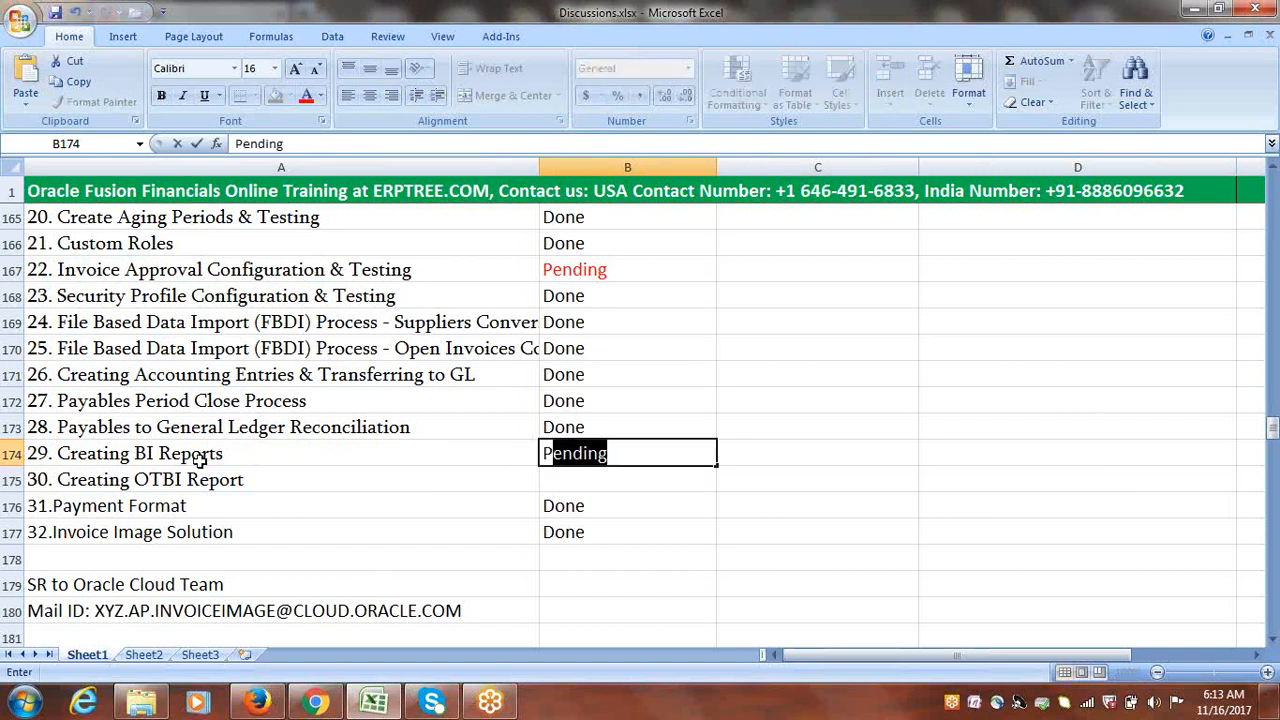
key("Return")
type("Pending")
key("Tab")
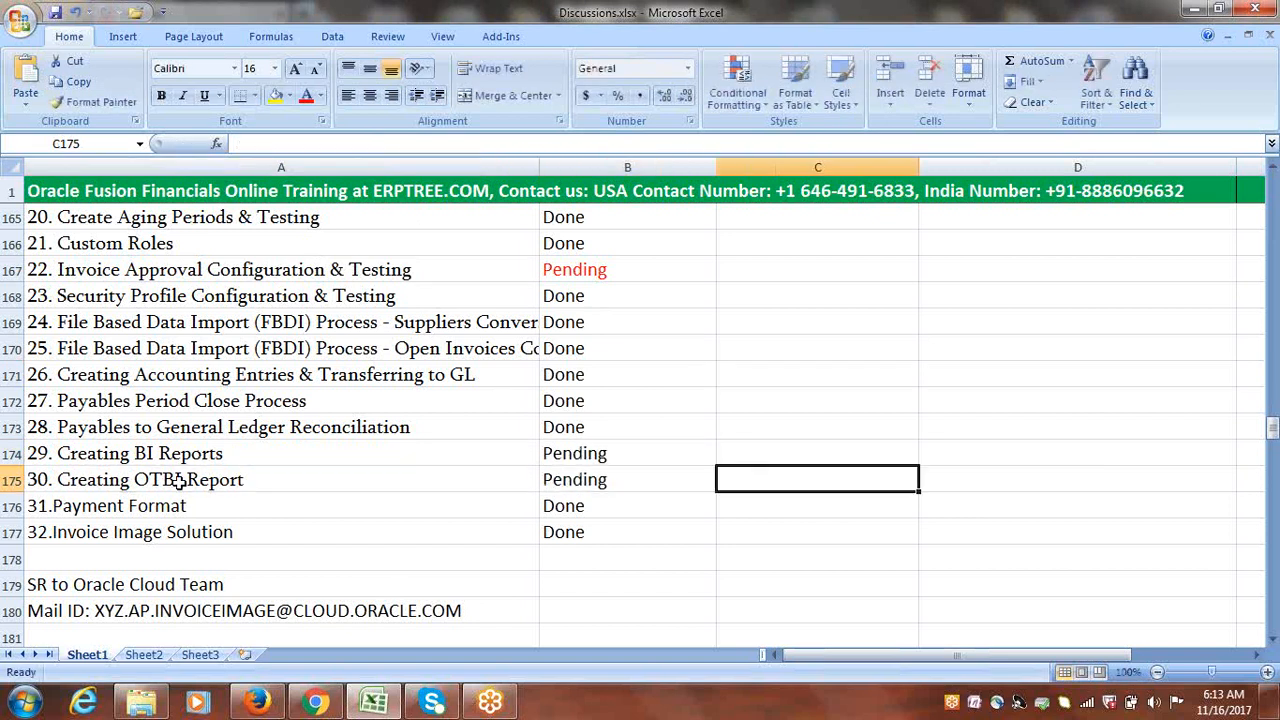
left_click_drag(585, 458, 591, 480)
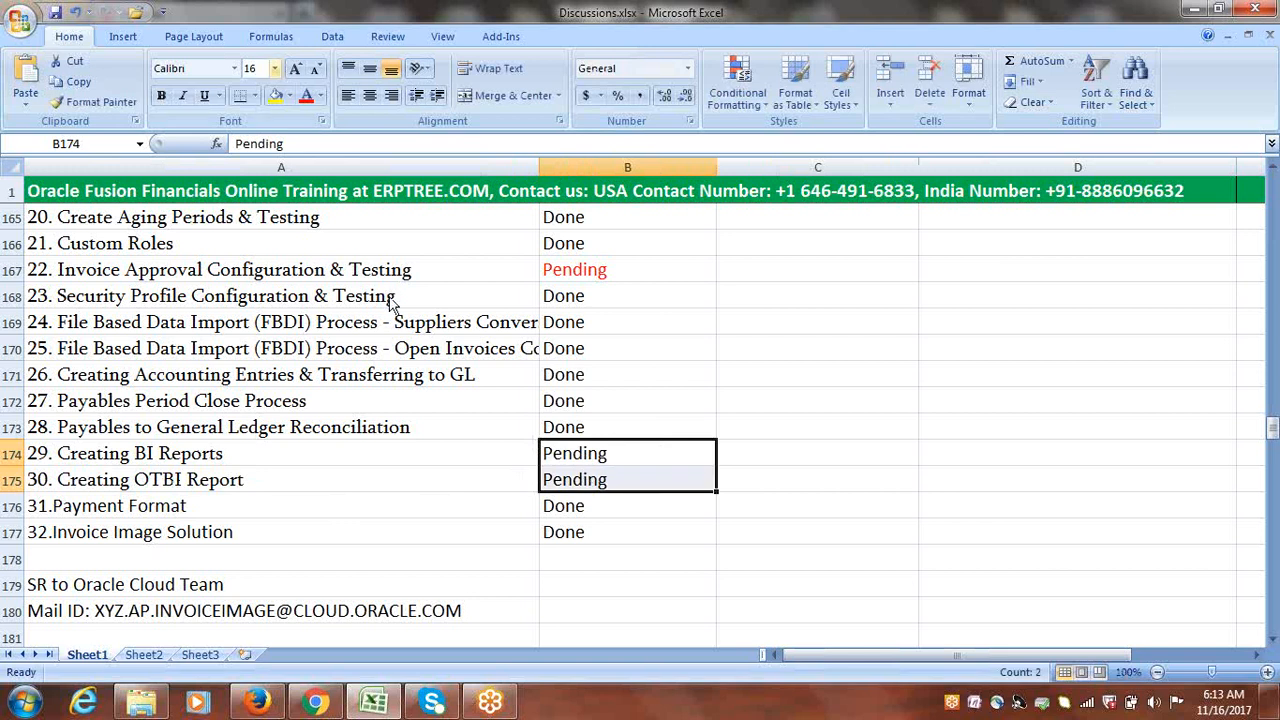
left_click(306, 97)
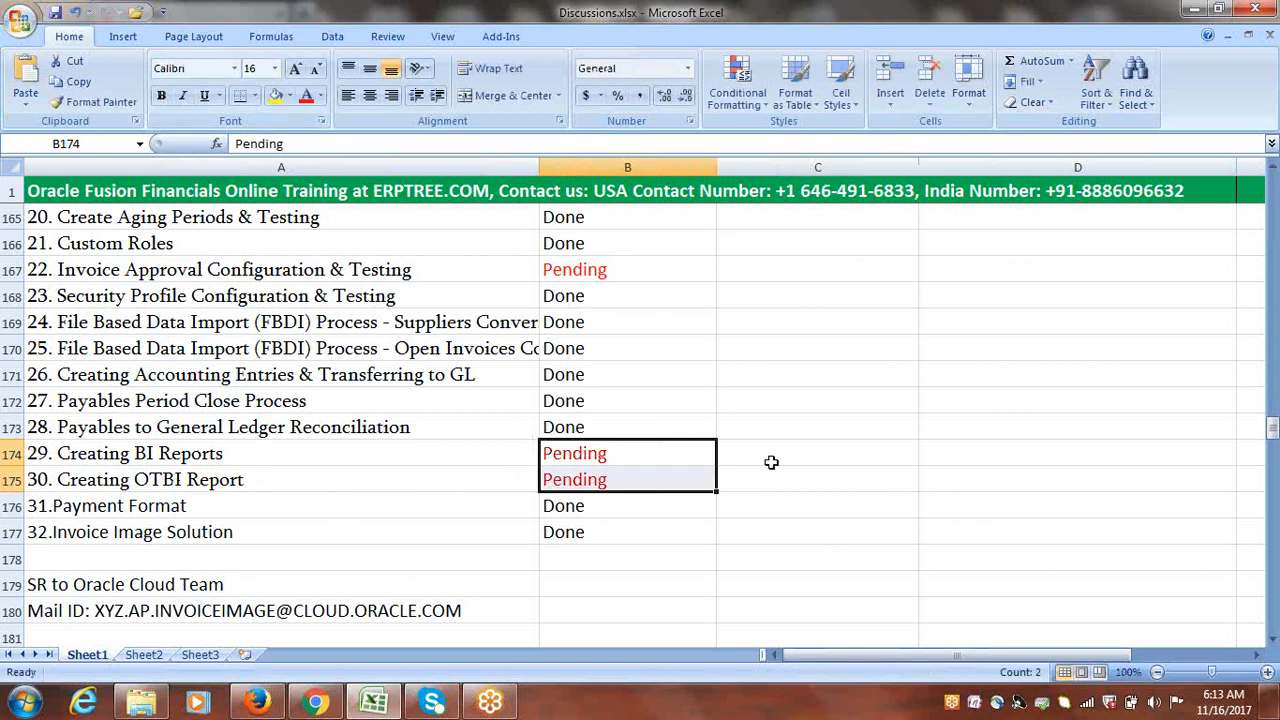
Step: Copy the 'Invoice Approval Configuration & Testing' task name and scroll down to row 295
left_click(392, 269)
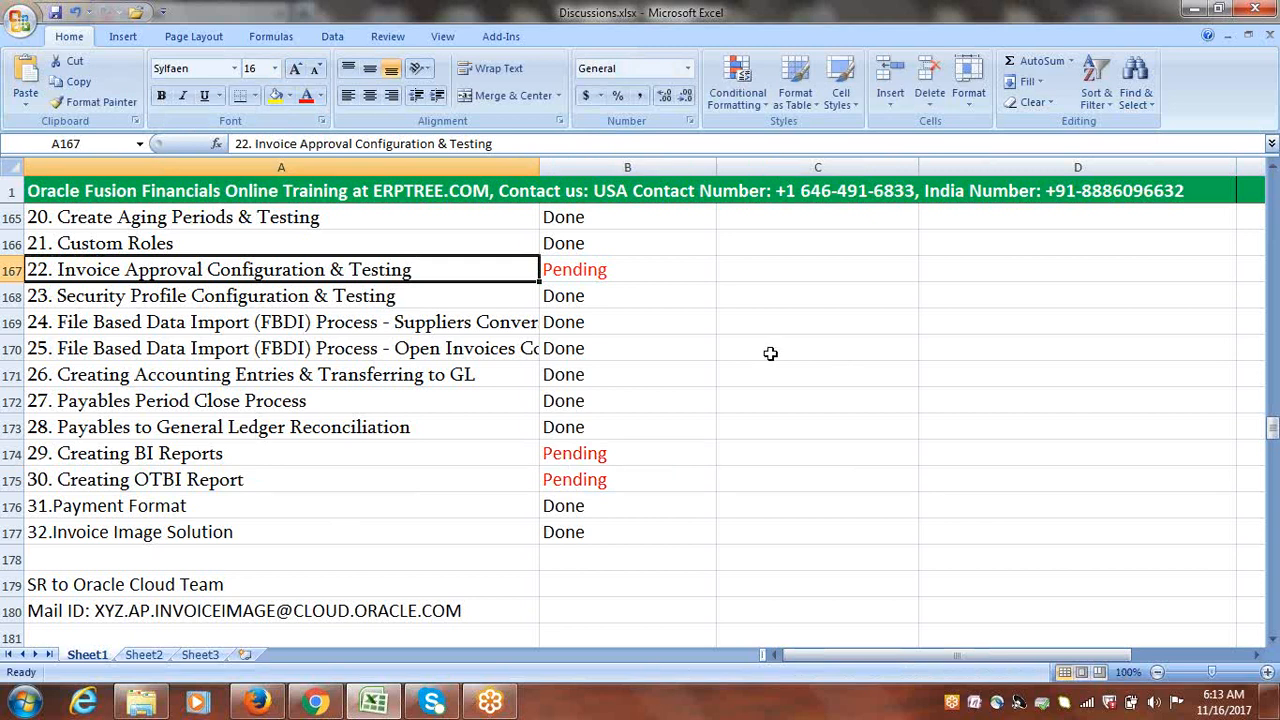
left_click(734, 325)
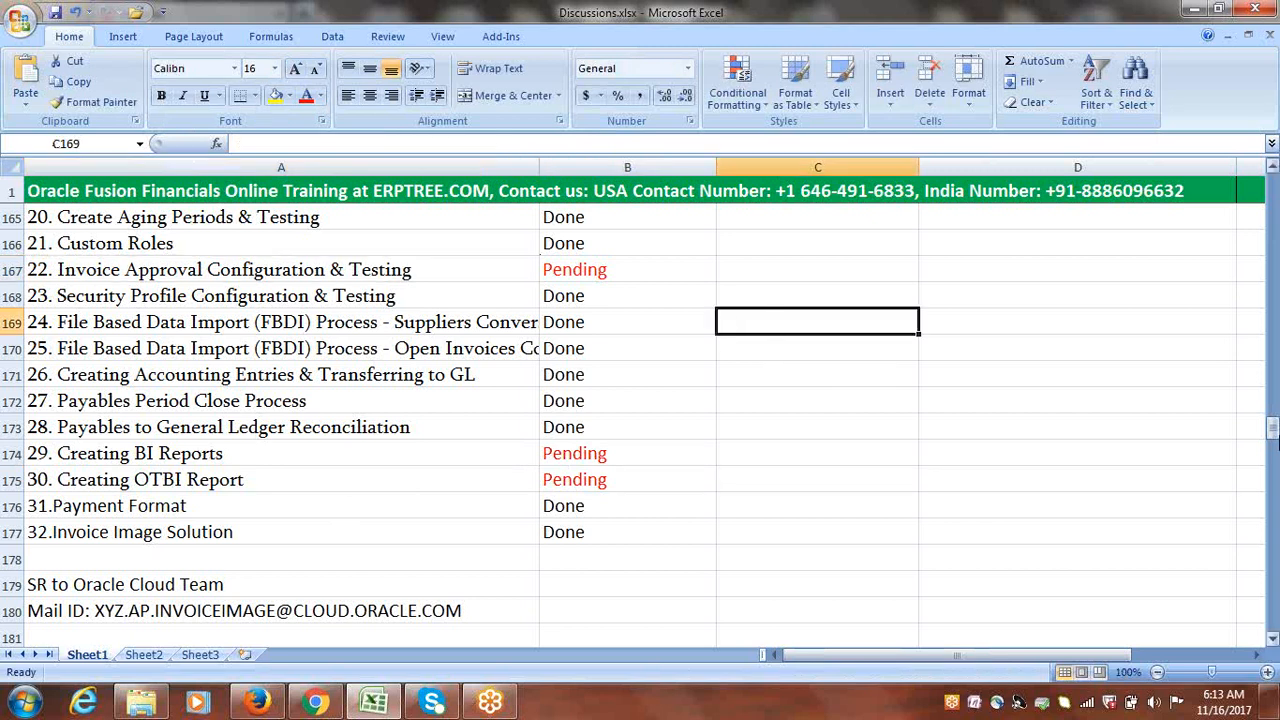
left_click_drag(1274, 432, 1274, 432)
left_click_drag(1274, 432, 1274, 430)
left_click(410, 363)
key("ctrl+Down")
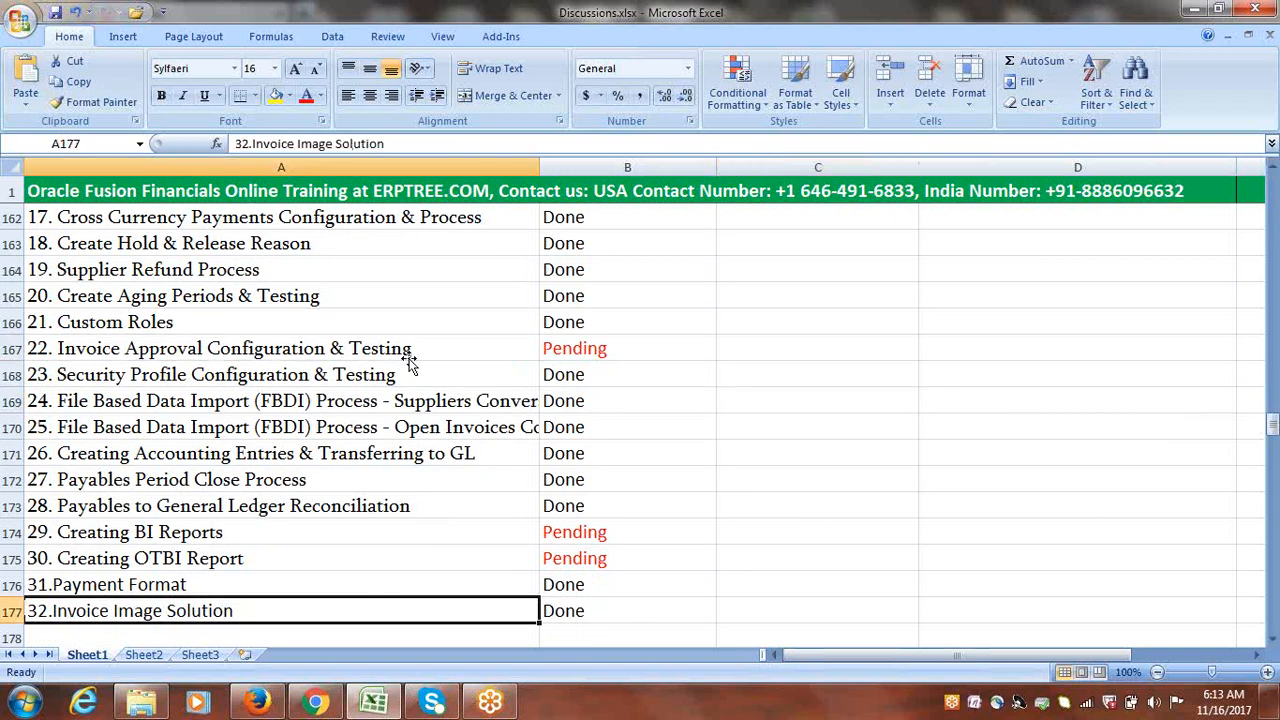
left_click(410, 358)
double_click(416, 348)
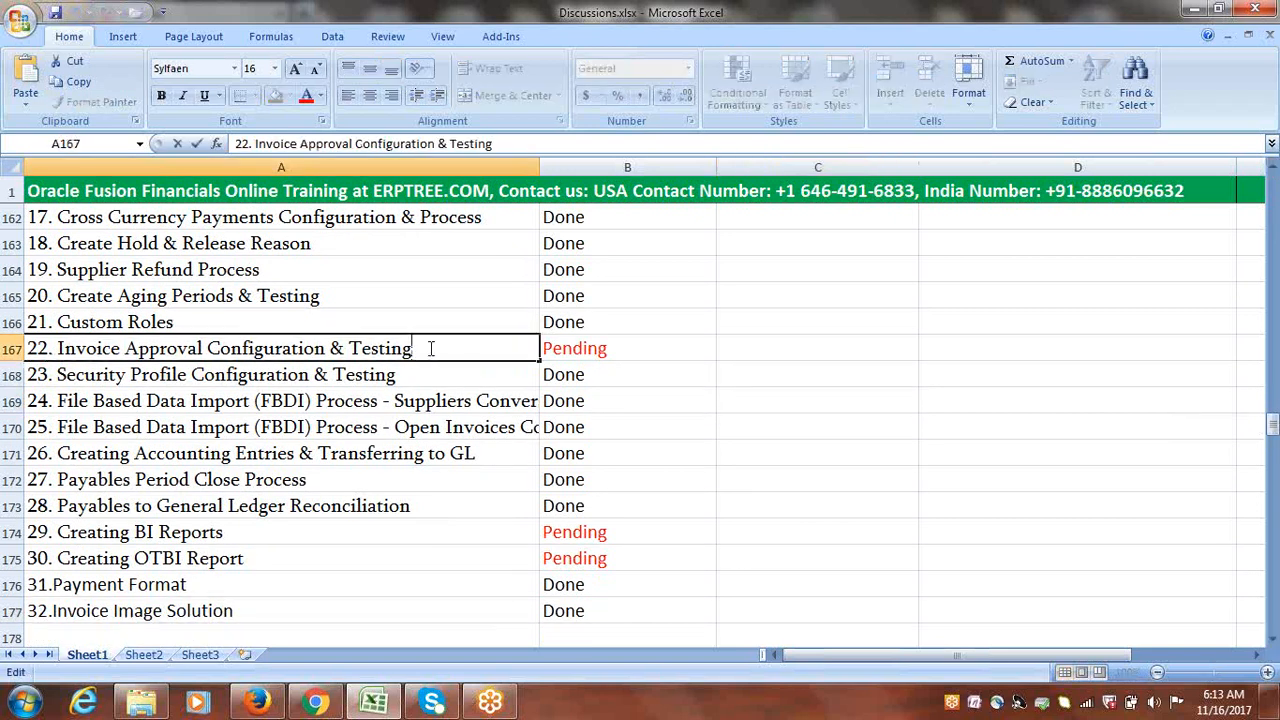
left_click_drag(428, 347, 83, 358)
key("ctrl+c")
left_click_drag(1273, 425, 1275, 641)
Step: Paste the task name into A310, remove its leading space, and fill row 310 yellow
left_click(1273, 640)
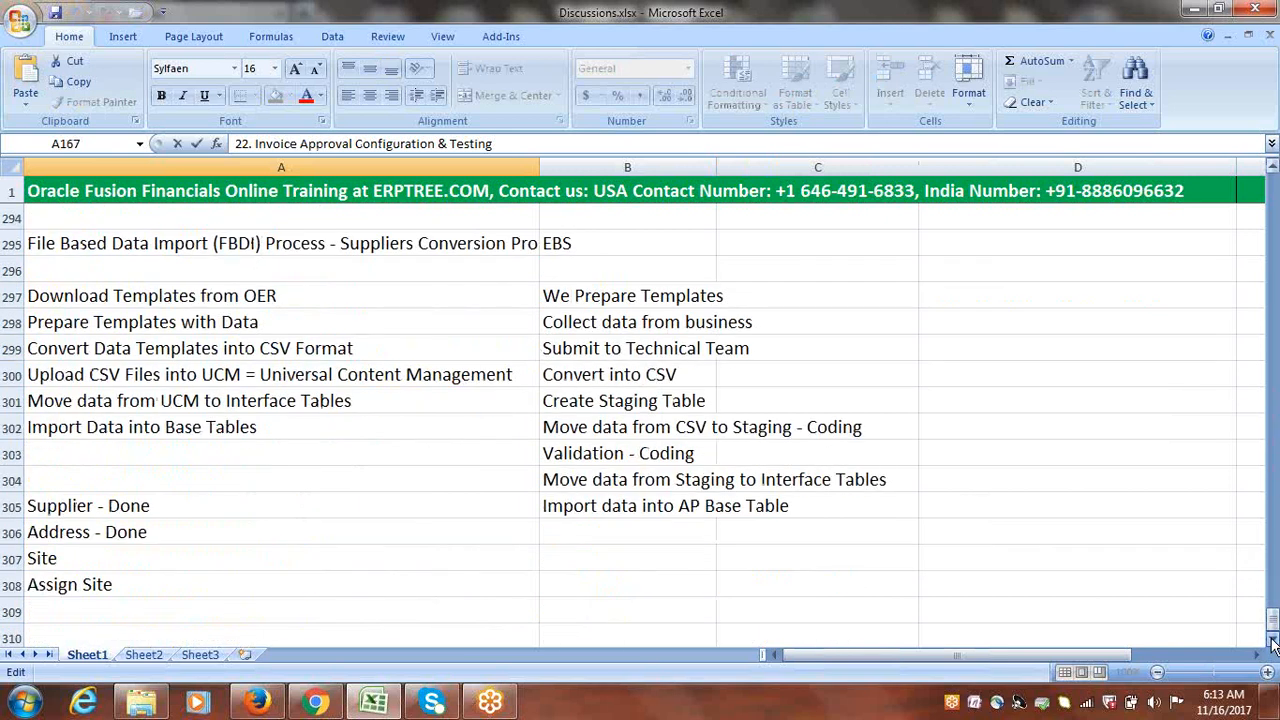
scroll(1273, 640, "down", 1)
left_click(126, 430)
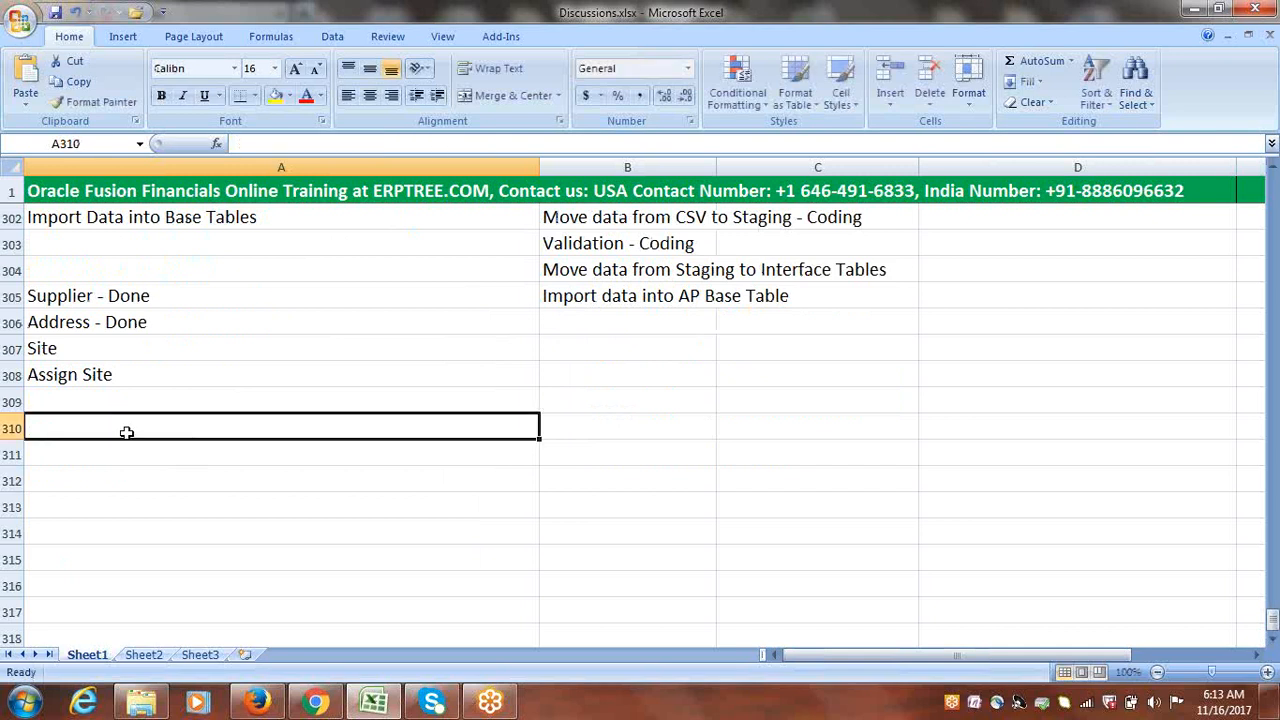
key("ctrl+v")
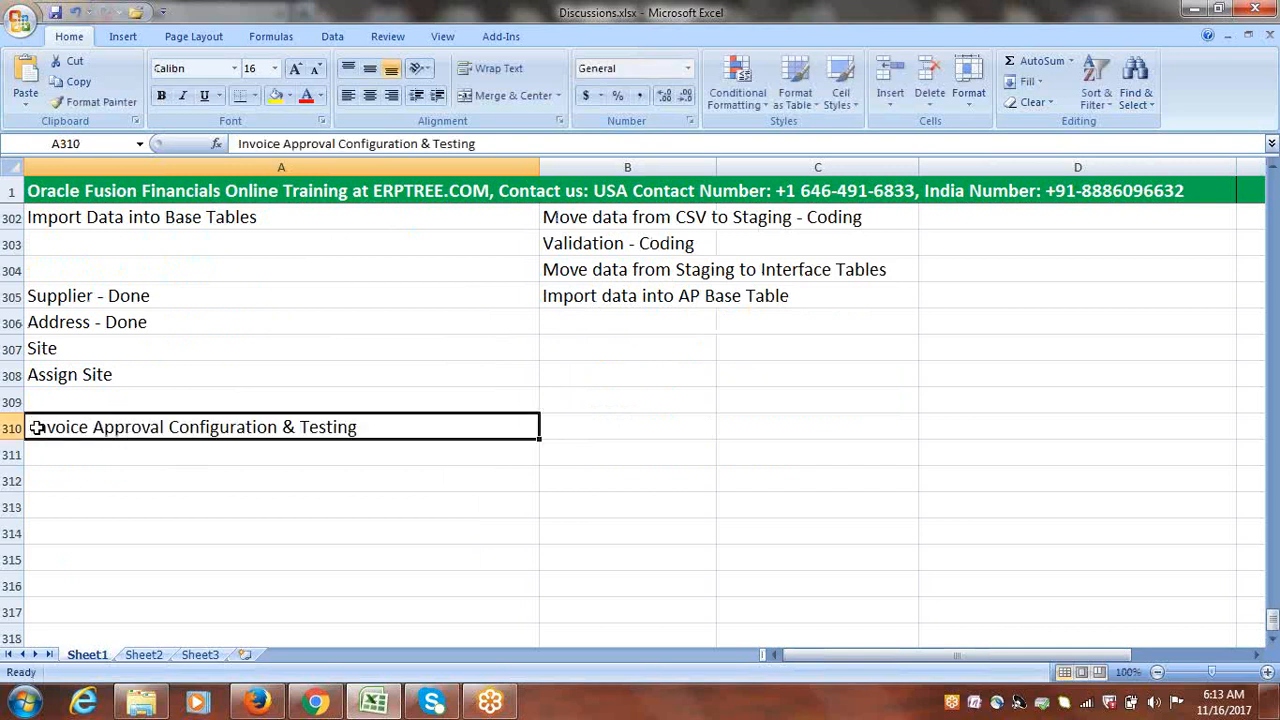
double_click(31, 427)
key("Delete")
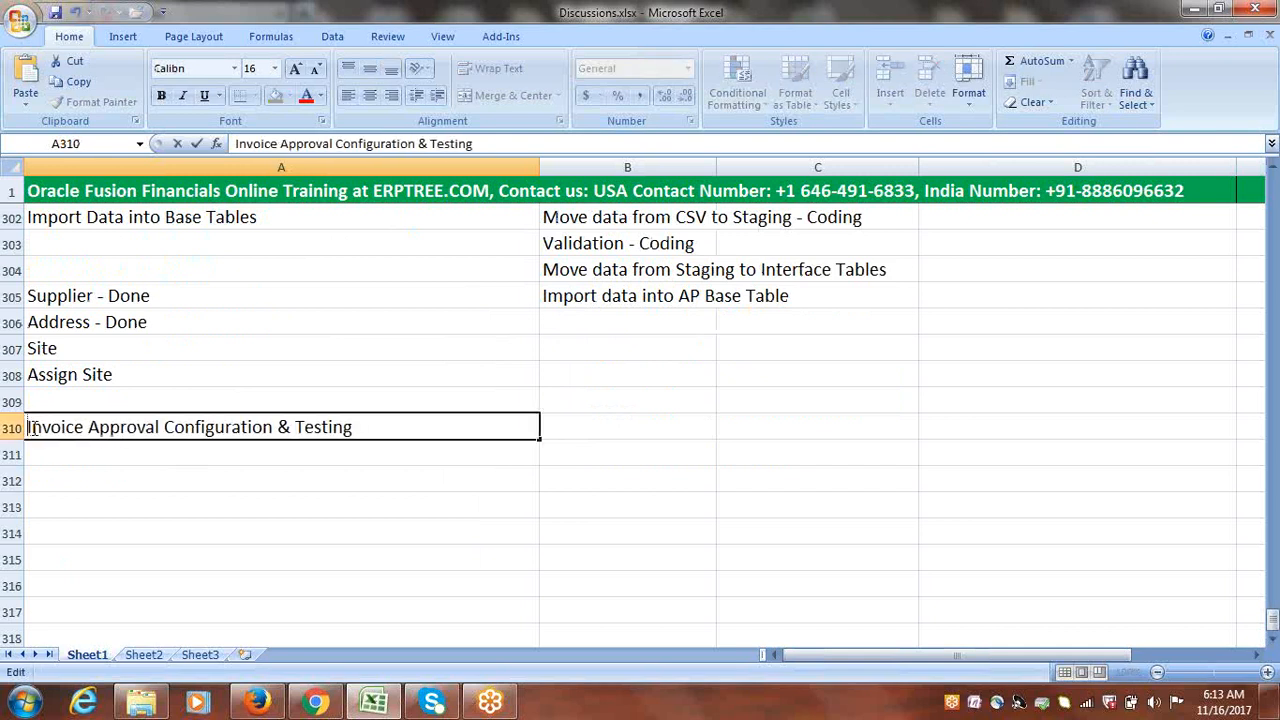
key("ctrl+Return")
left_click(12, 427)
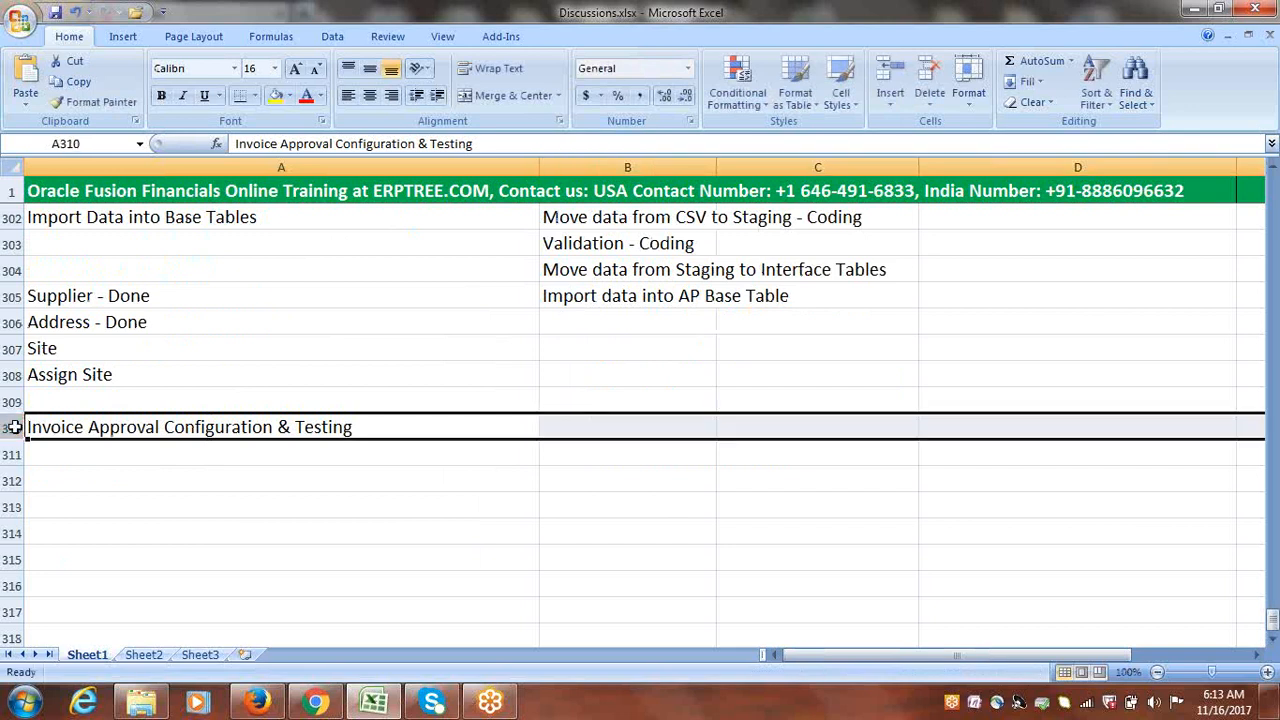
left_click(275, 95)
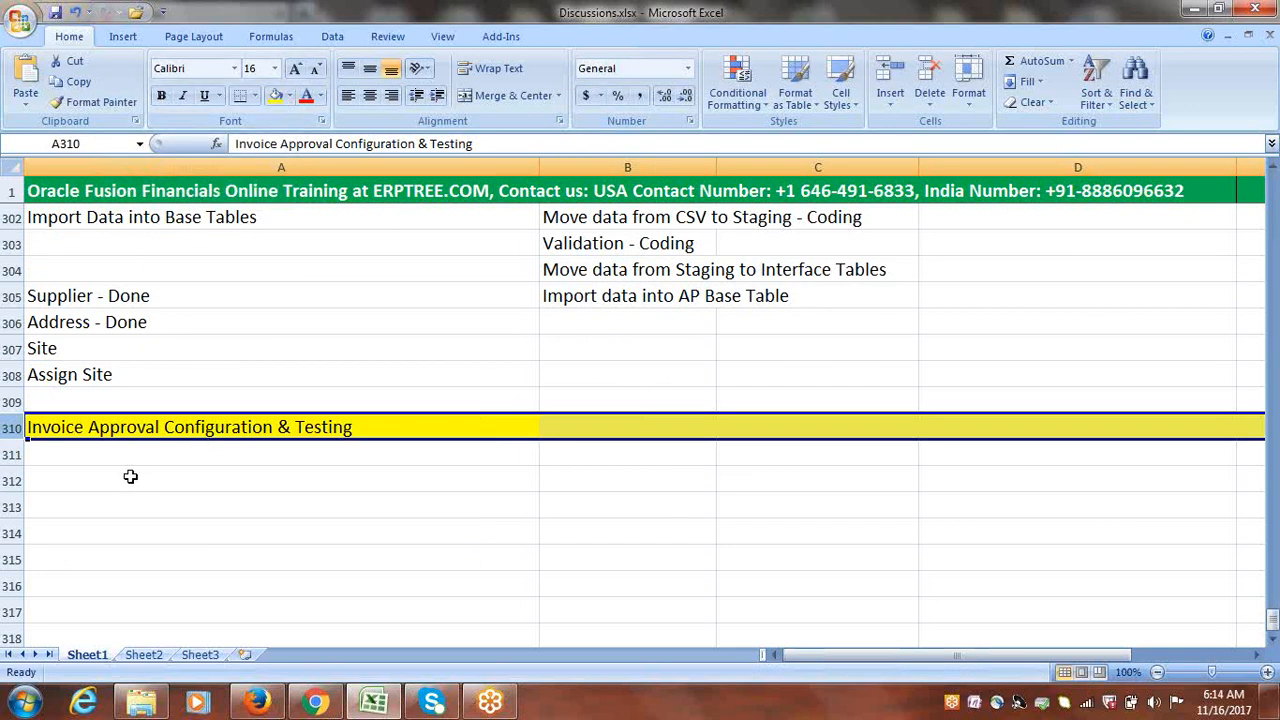
Step: Enter ERPCLOUD in cell A311 under the heading
left_click(107, 455)
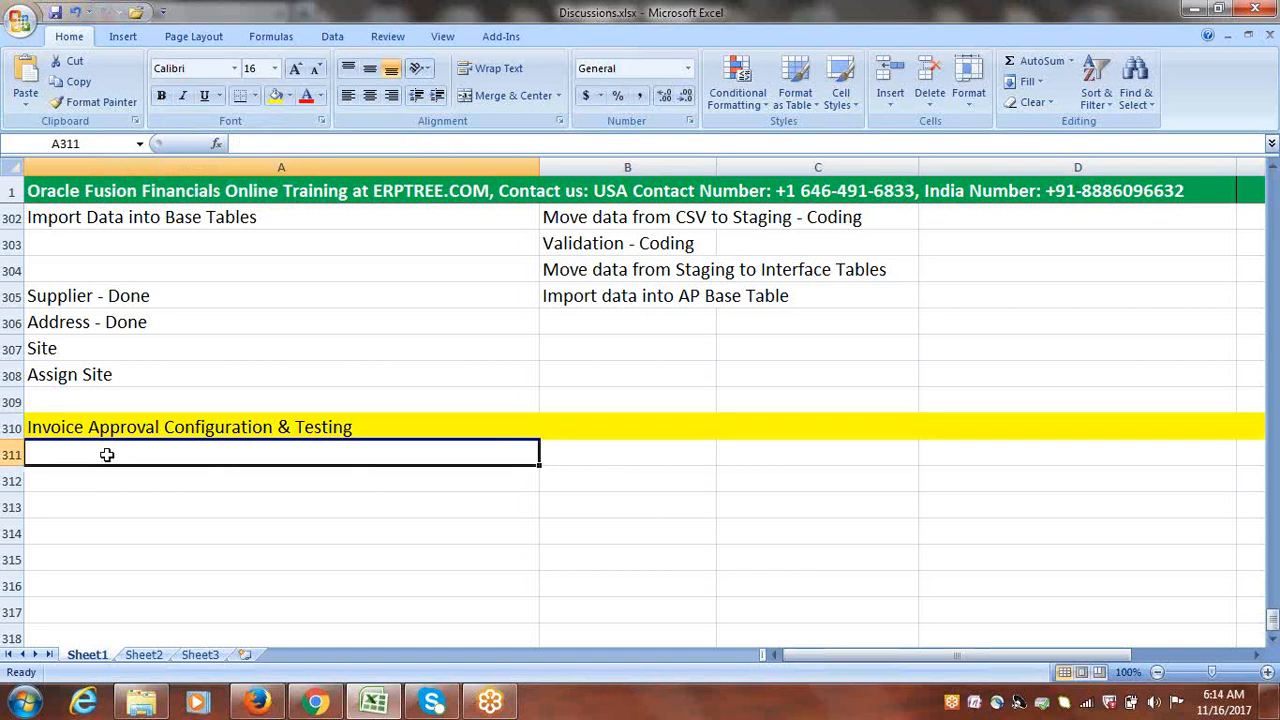
type("ERPCLOUD")
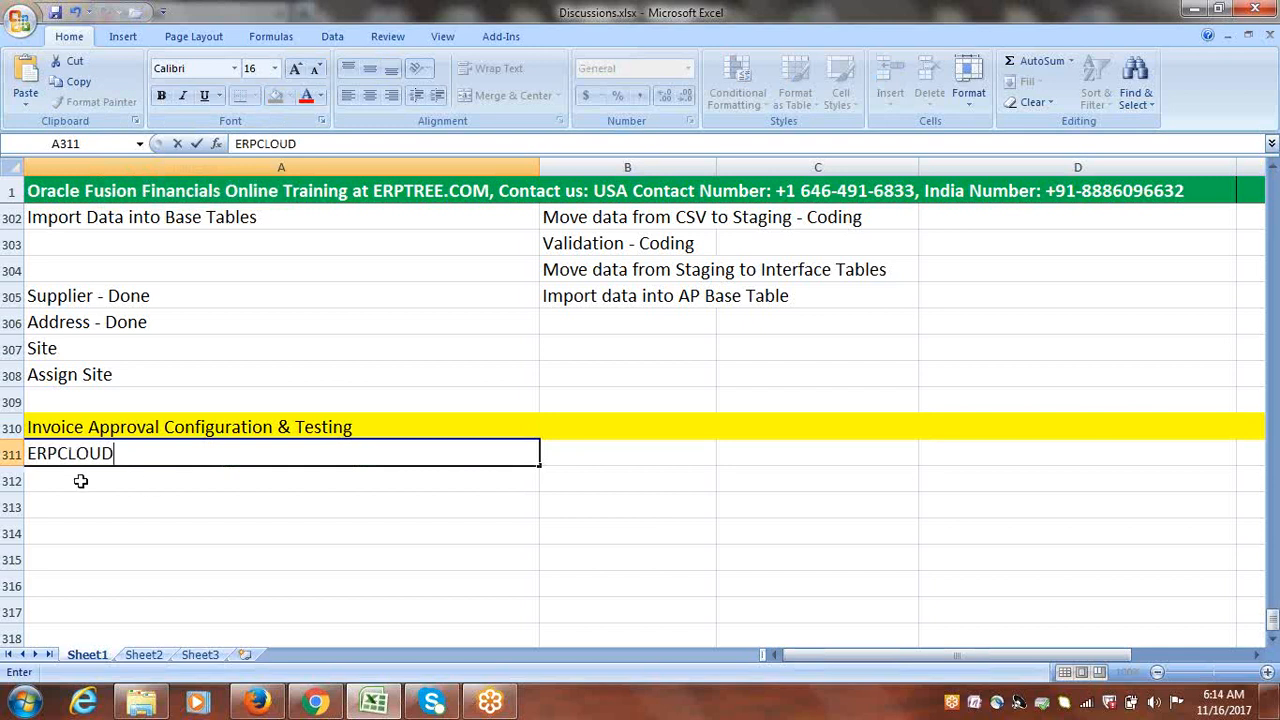
left_click(82, 481)
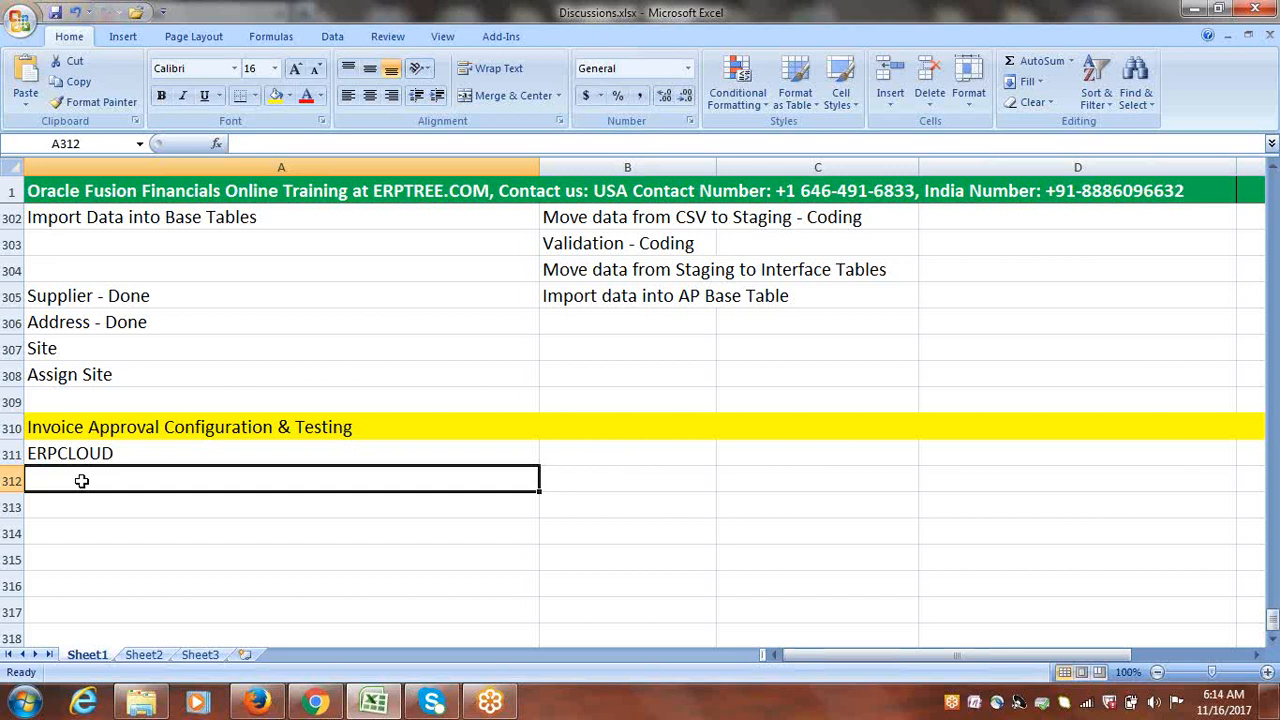
Step: Enter 'Create User: ERPCLOUDMGR' in A312 and 'Create Employee/Supervisor Relationship' in A313
type("Create")
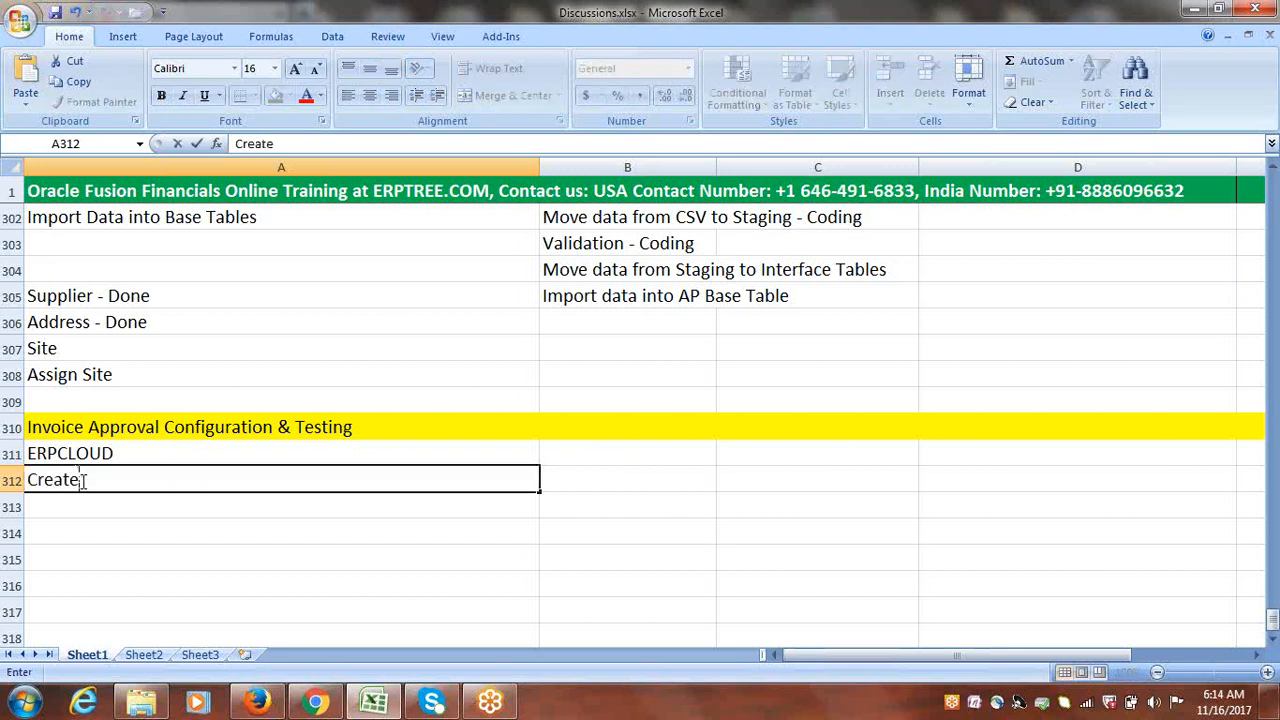
type(" User: ERP")
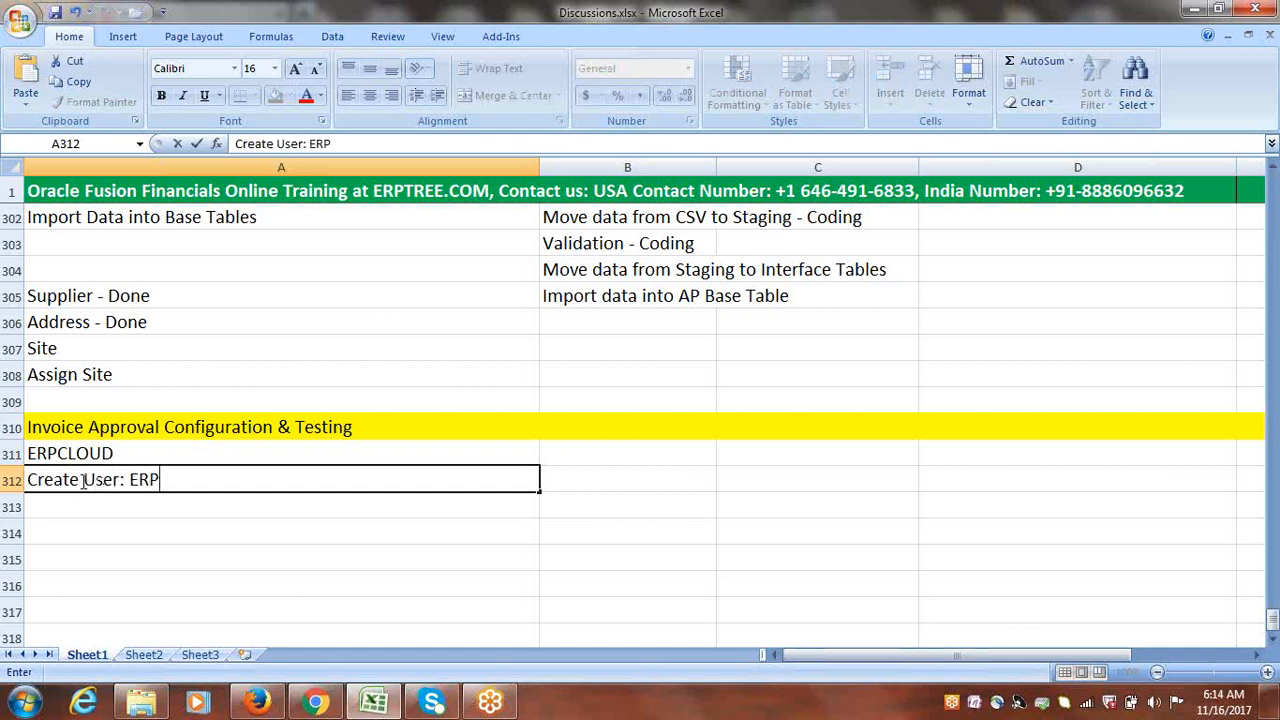
type("CLOUDMGR")
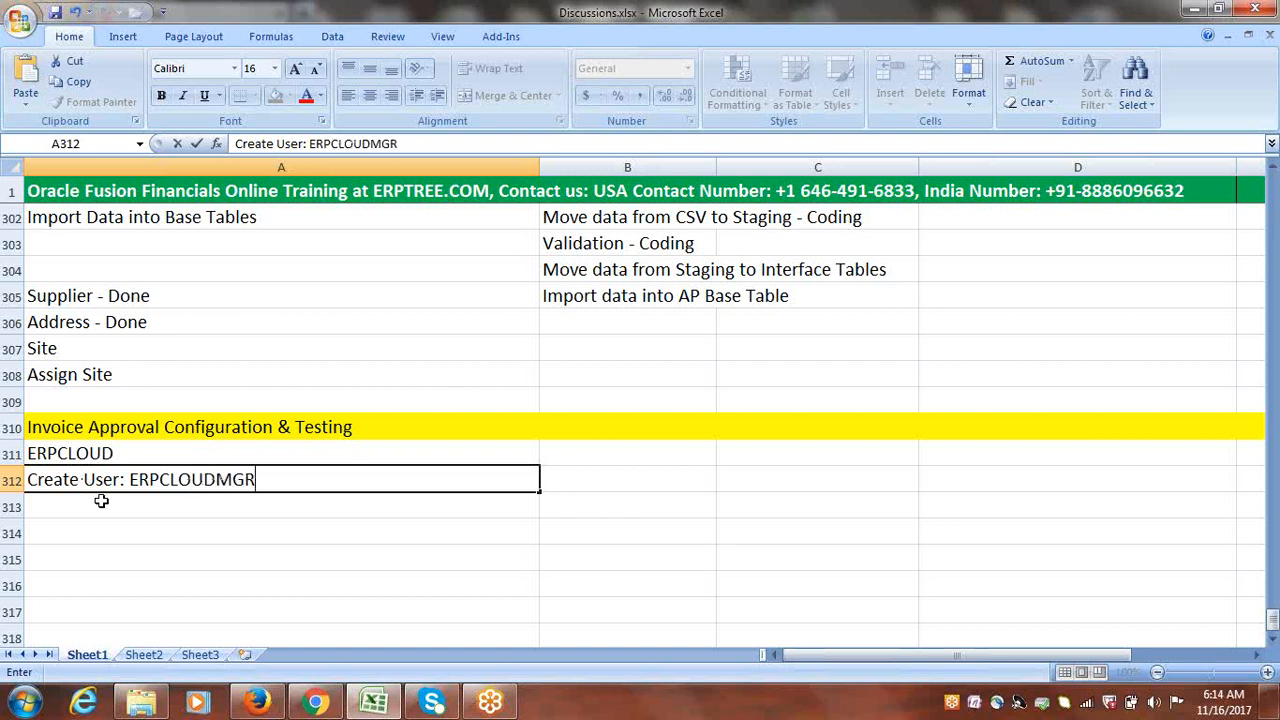
key("Return")
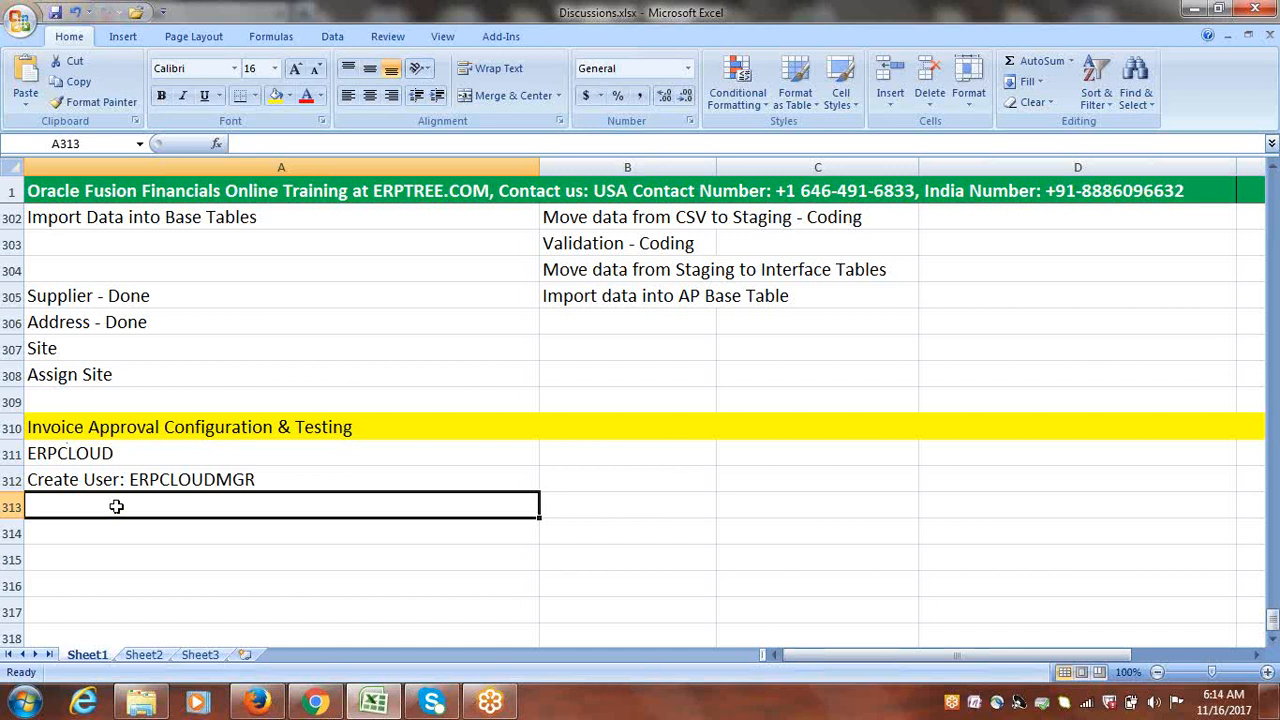
type("Create E")
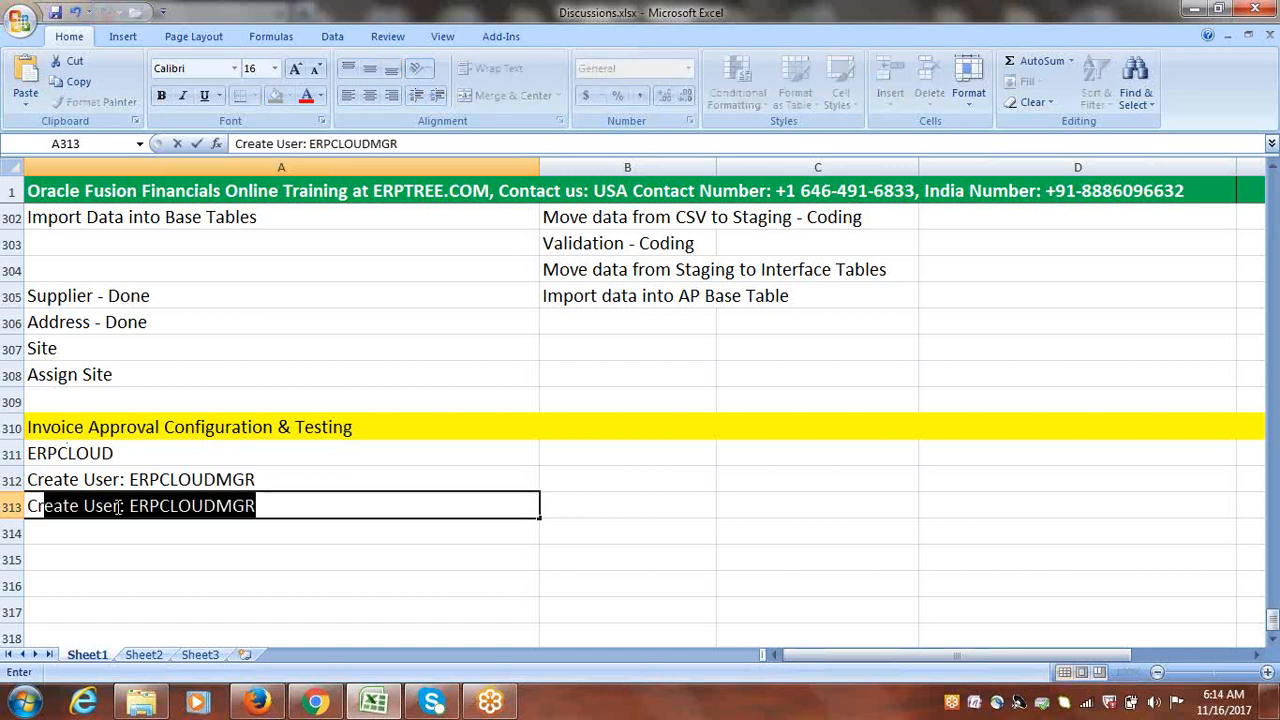
type("mploy")
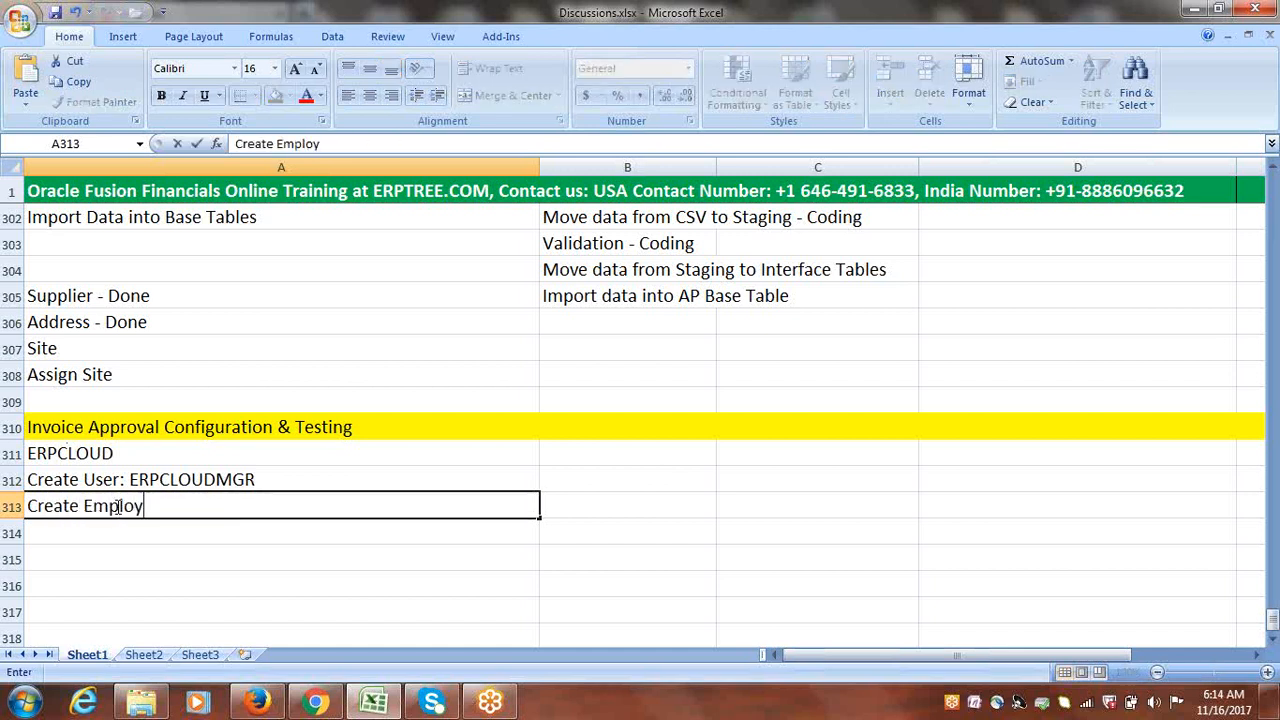
type("ee/Supervisor ")
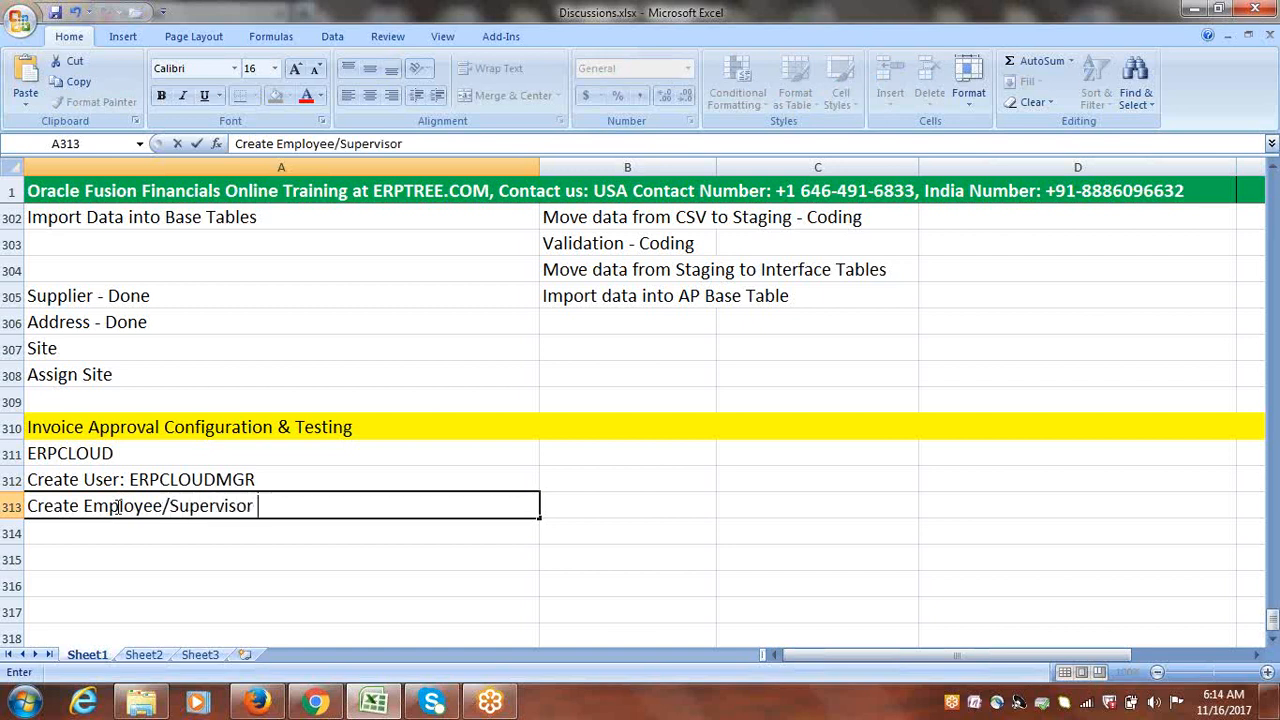
type("Relationship")
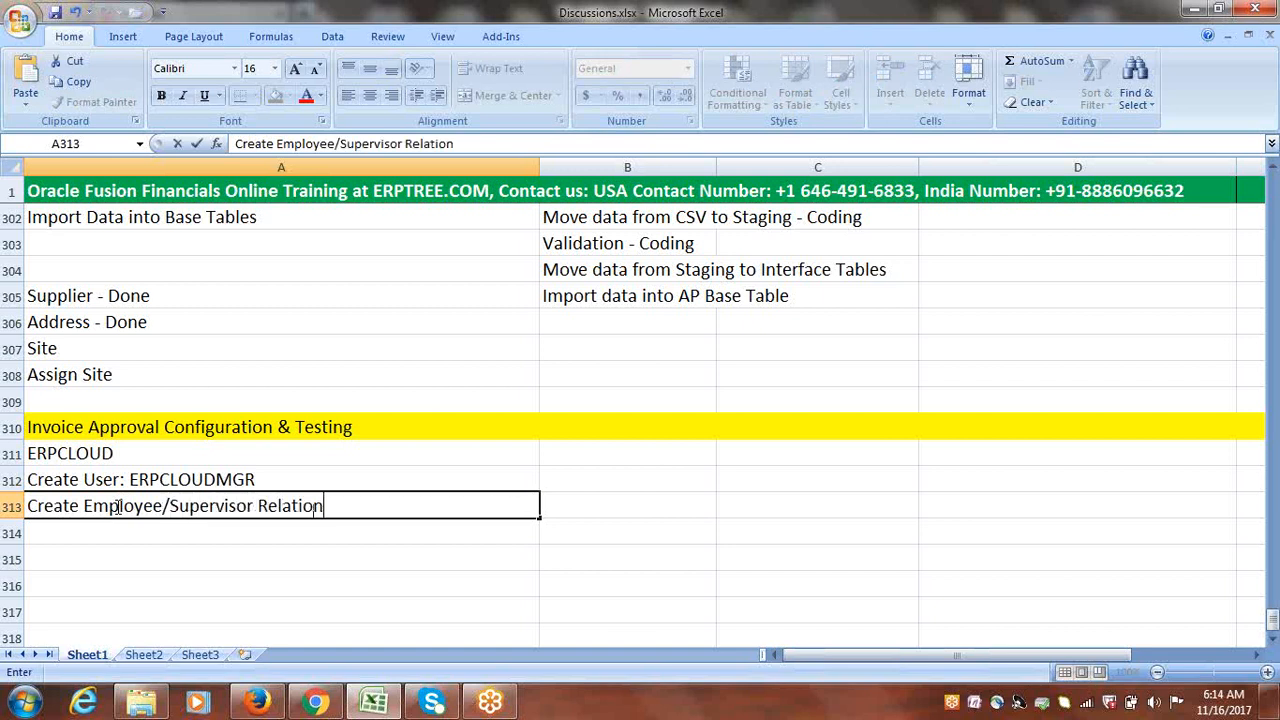
left_click(137, 529)
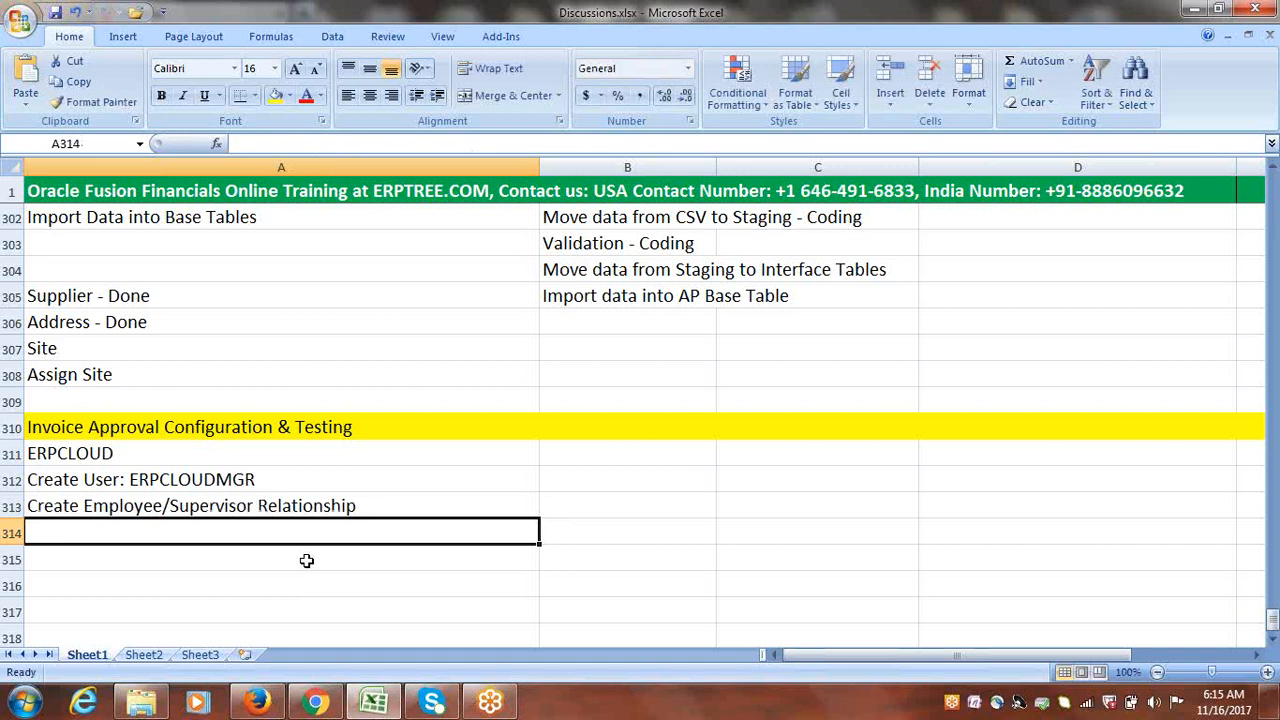
Step: Type 'Create Approval Rule: BPM = Business Process Management' into A314 and commit it
type("Crea")
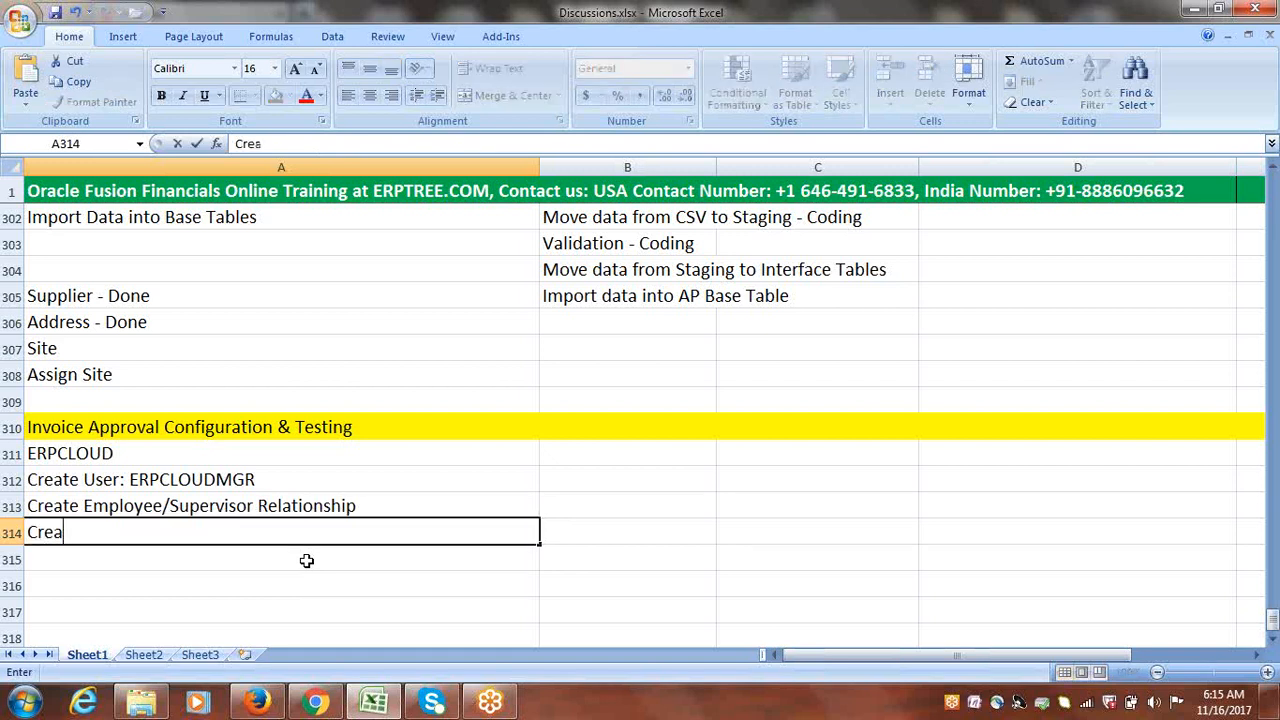
type("te Approv")
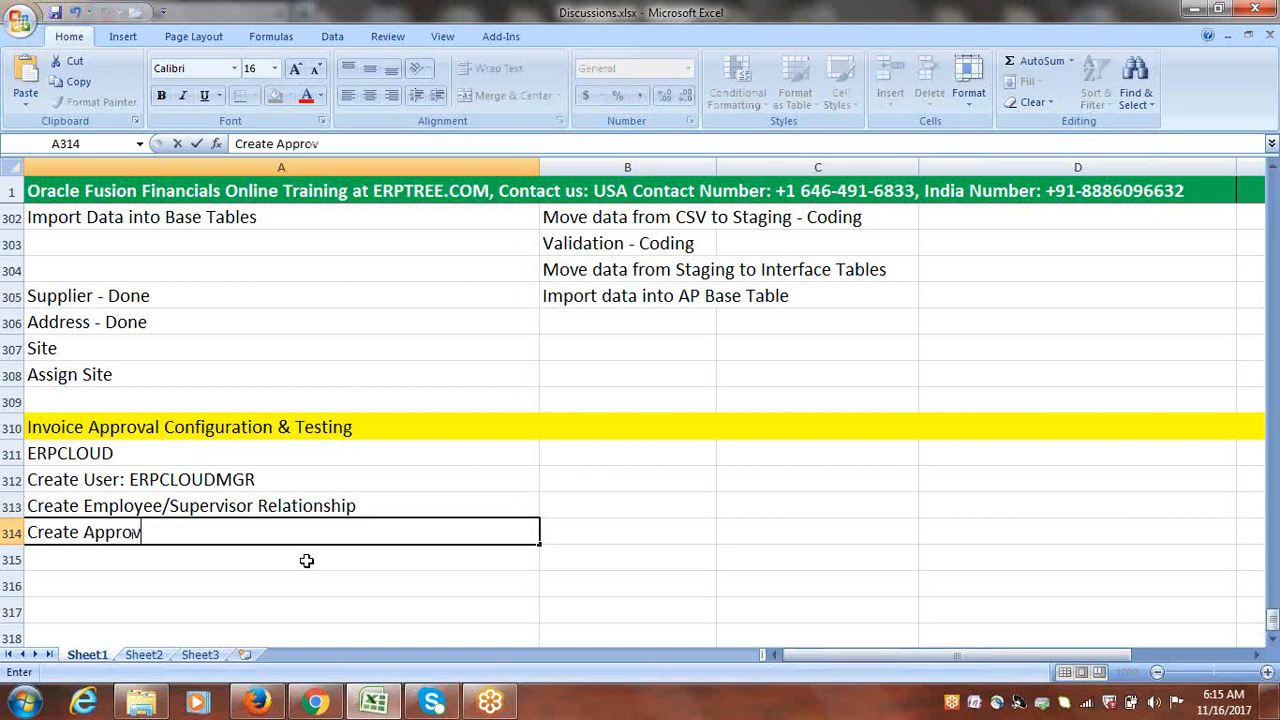
type("al Rule: ")
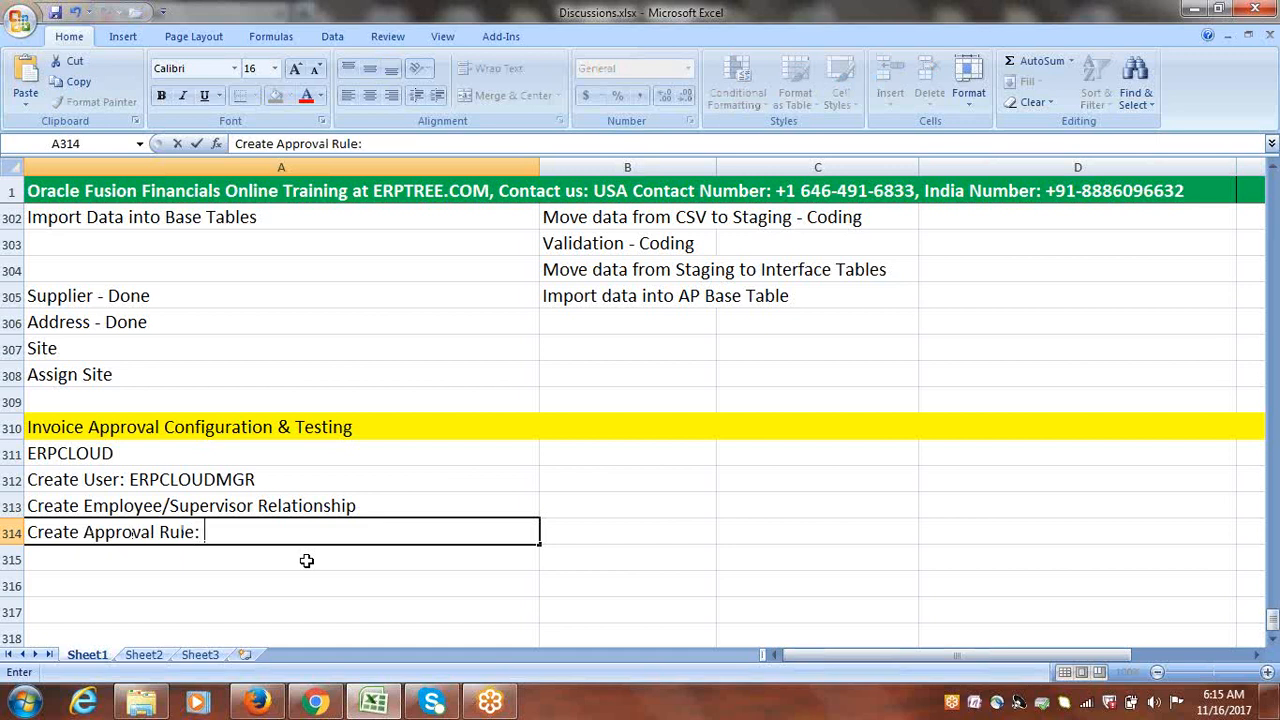
type("BPM = Business")
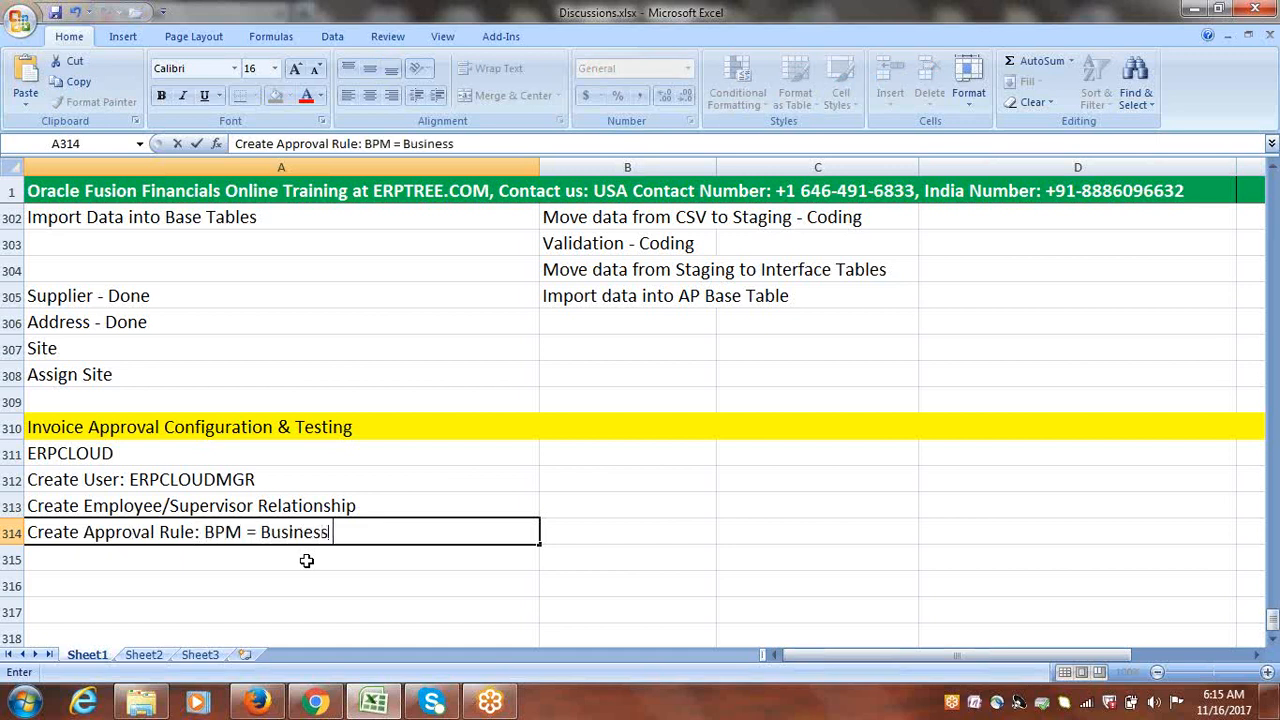
type(" Process M")
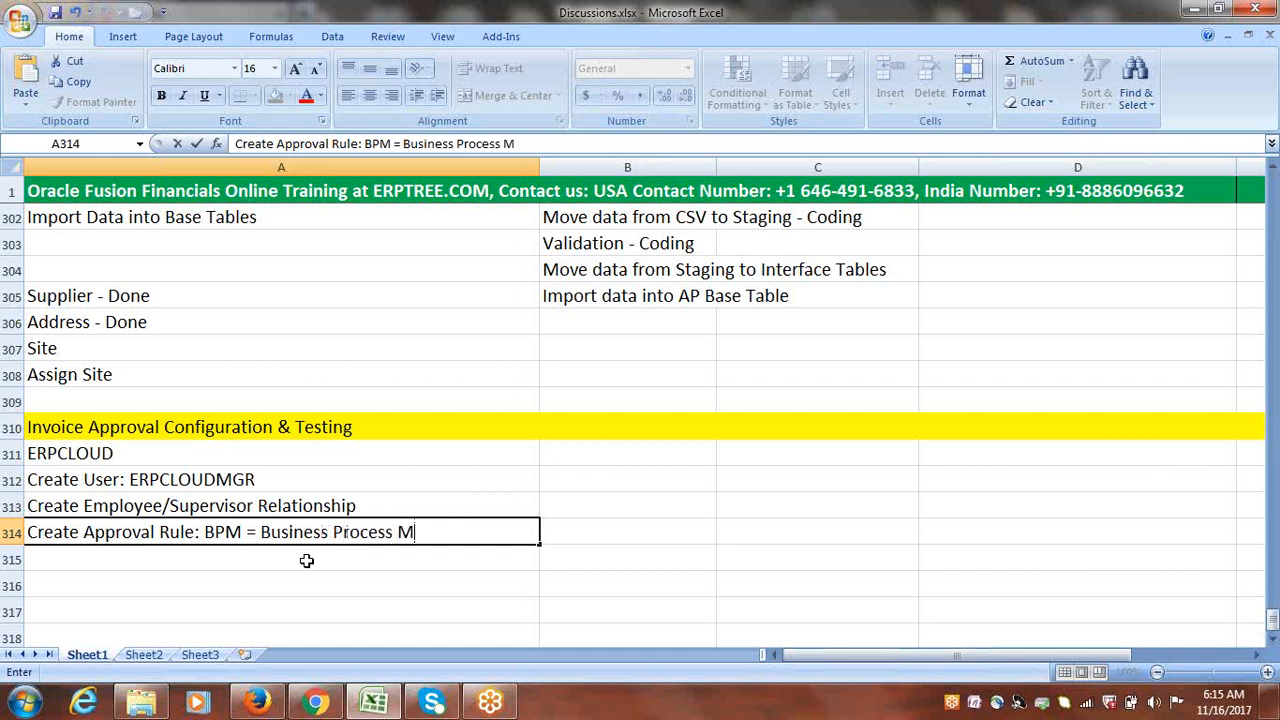
type("anagement")
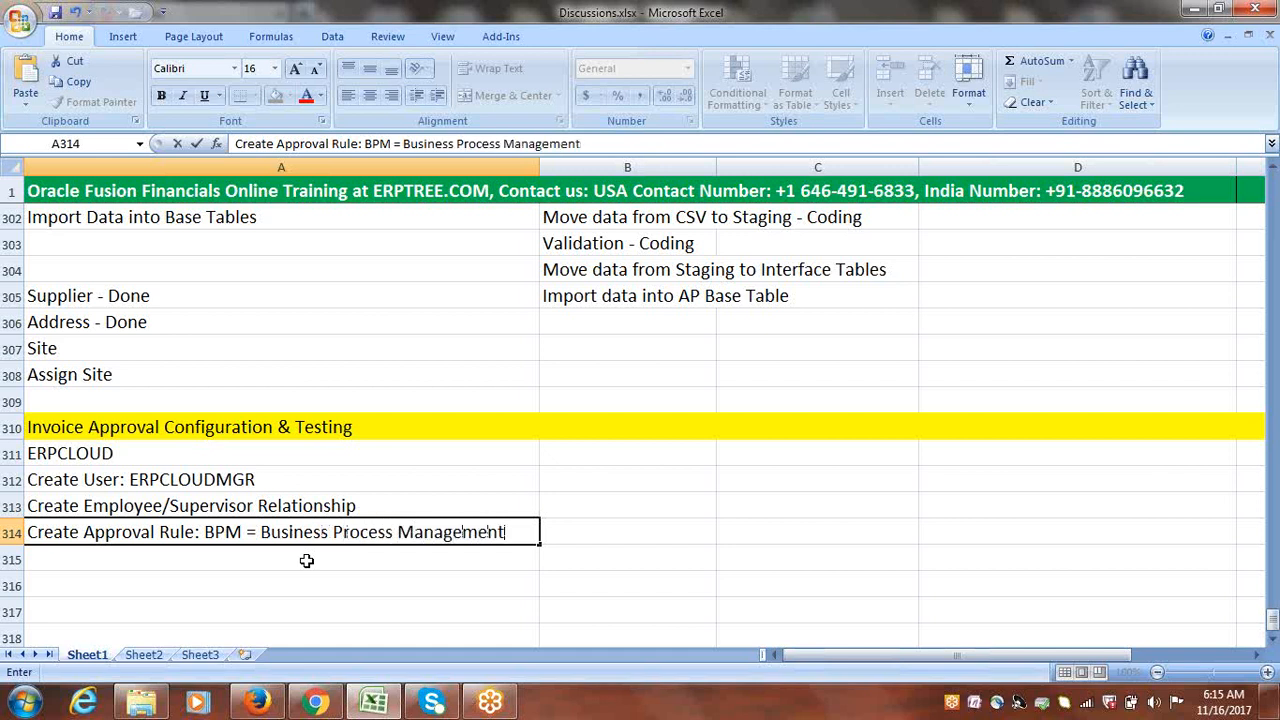
left_click(590, 532)
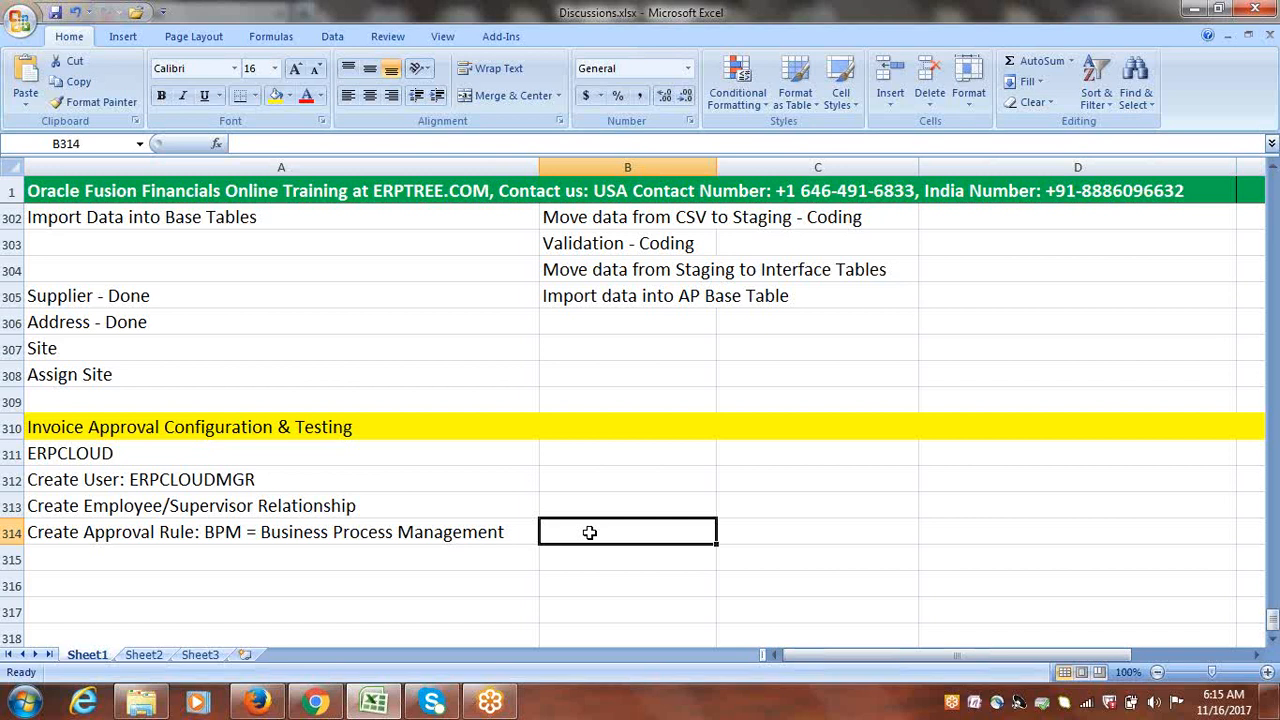
left_click(133, 535)
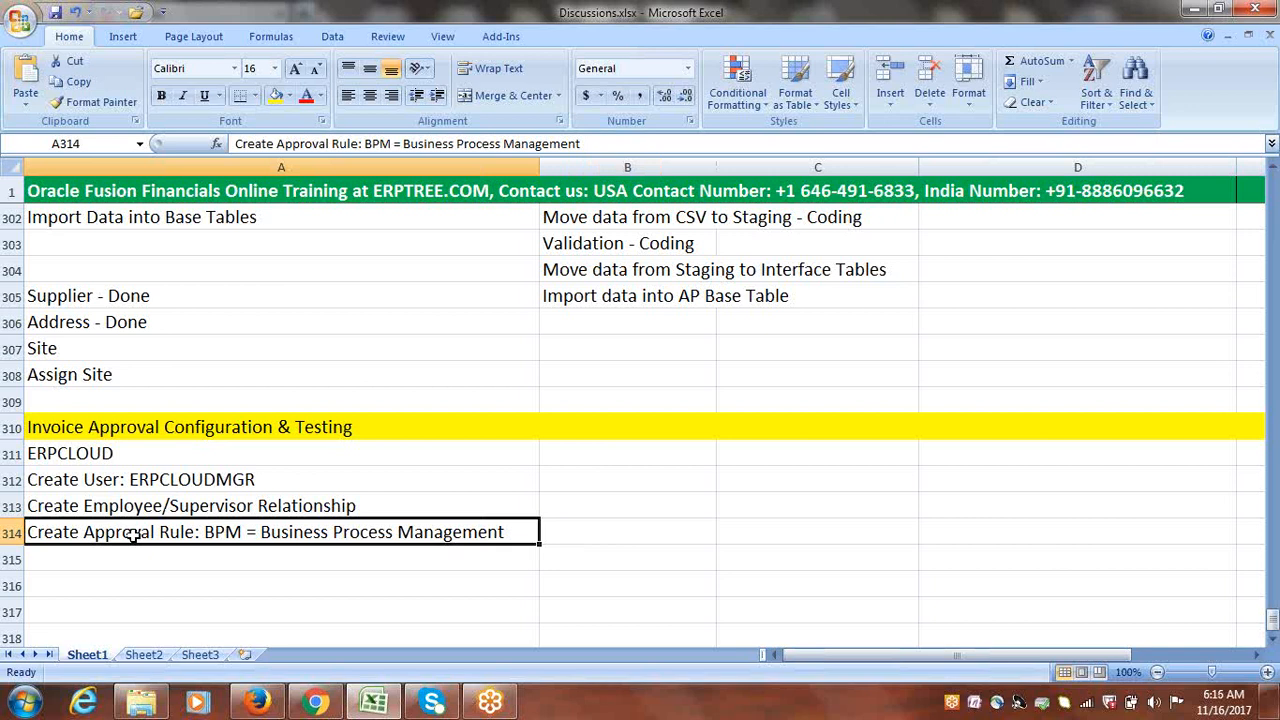
left_click(134, 556)
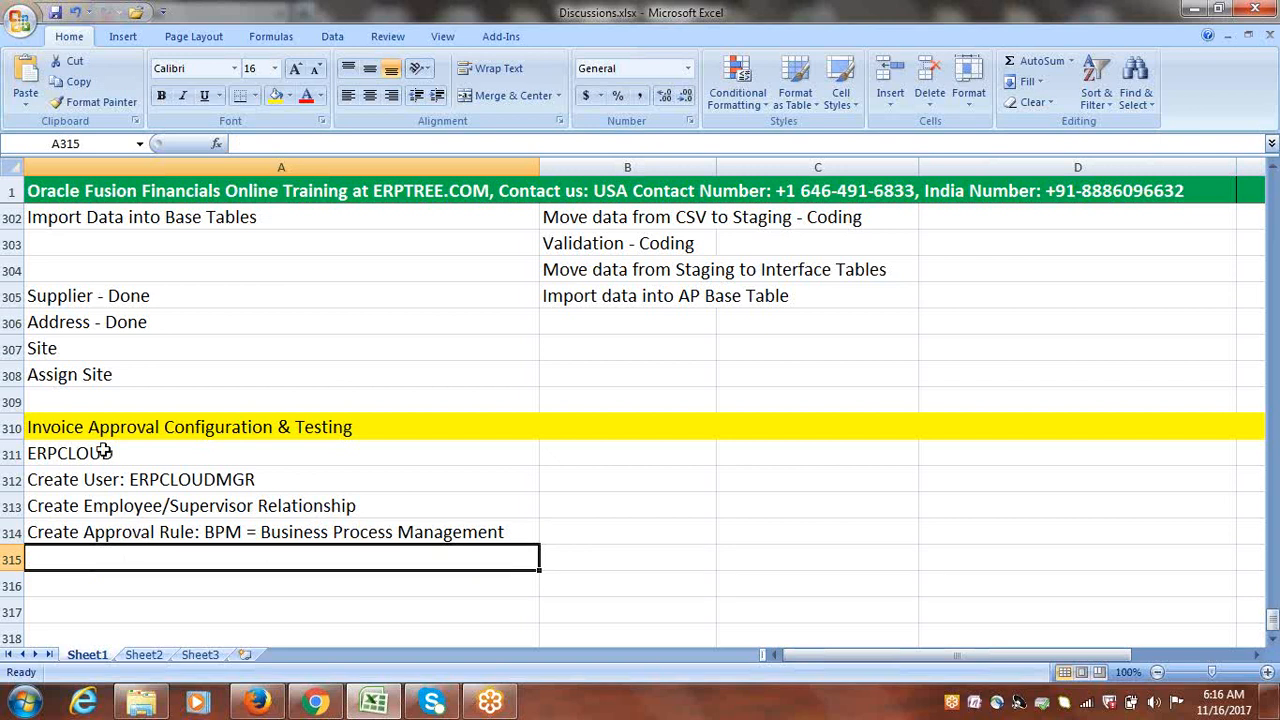
left_click_drag(103, 450, 376, 535)
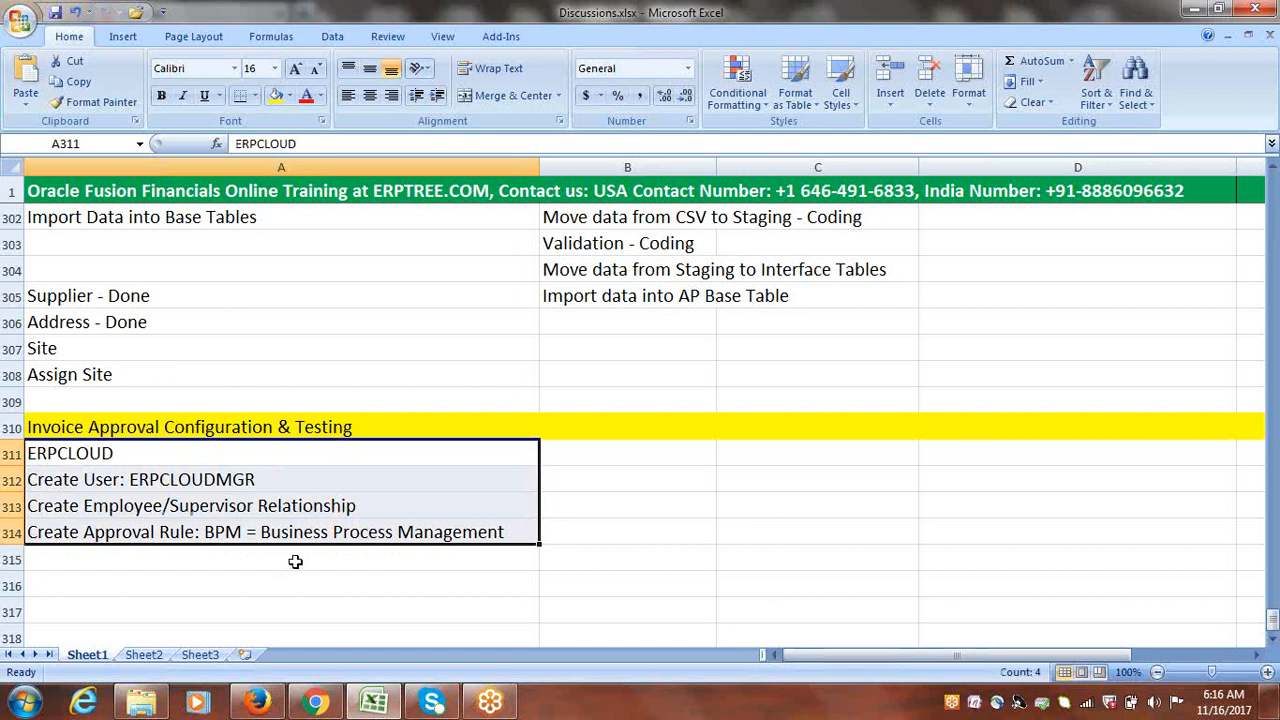
left_click(295, 562)
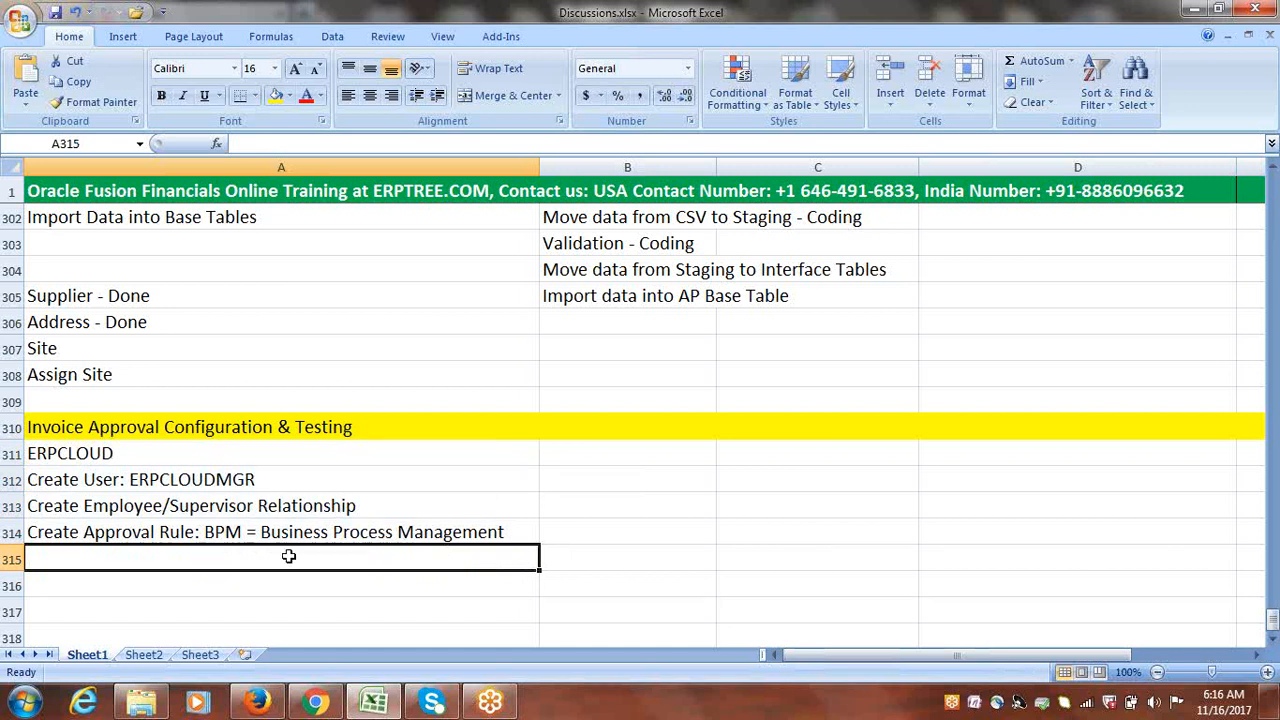
left_click_drag(189, 459, 390, 532)
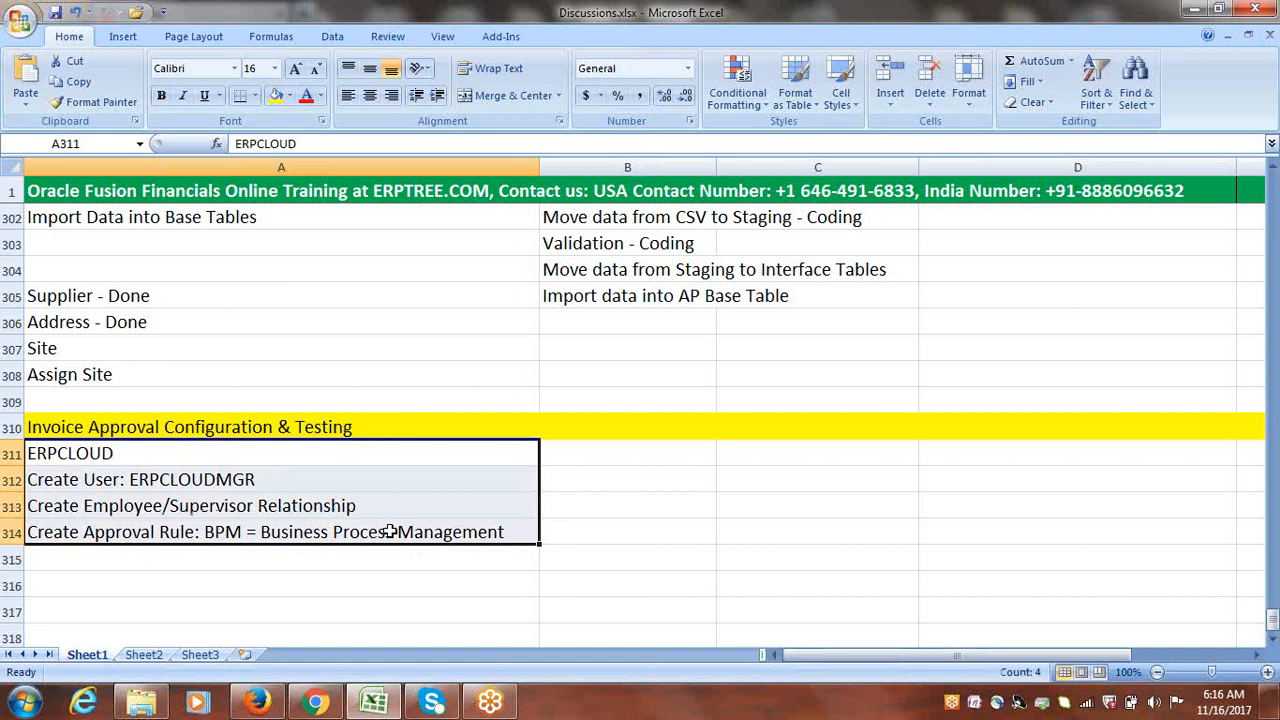
left_click(138, 455)
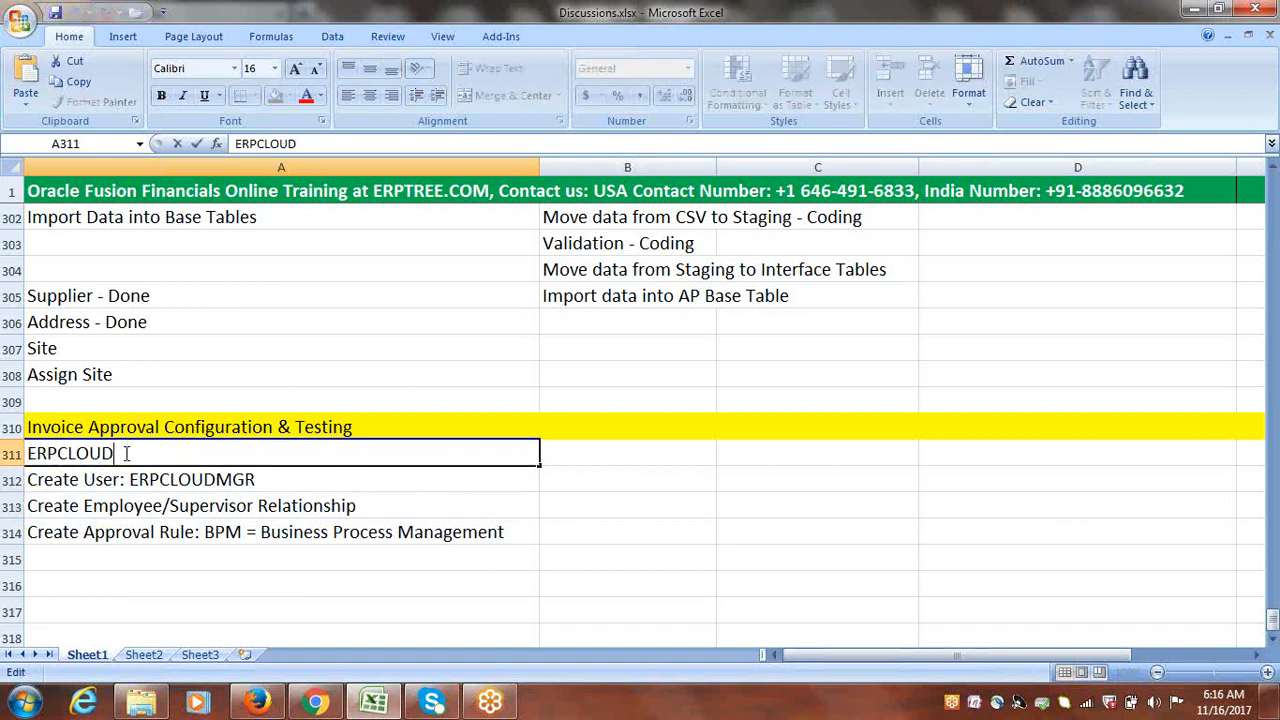
double_click(130, 480)
left_click_drag(130, 480, 268, 480)
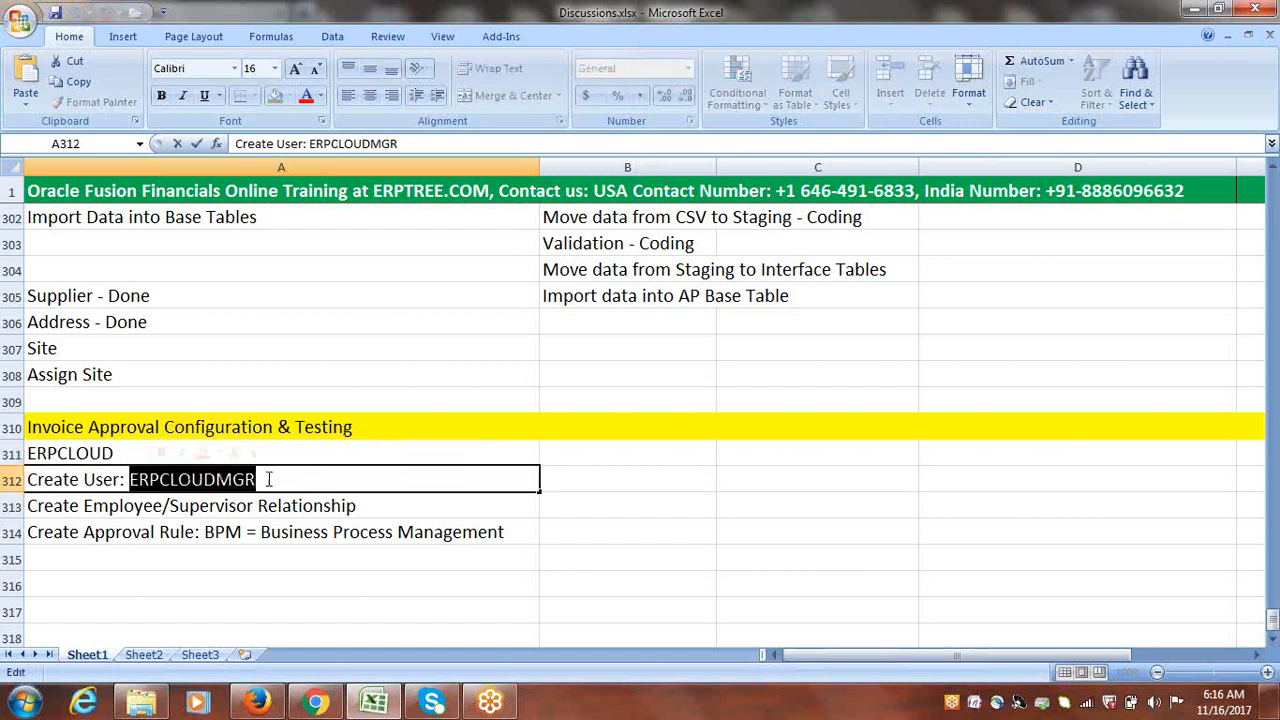
left_click(168, 506)
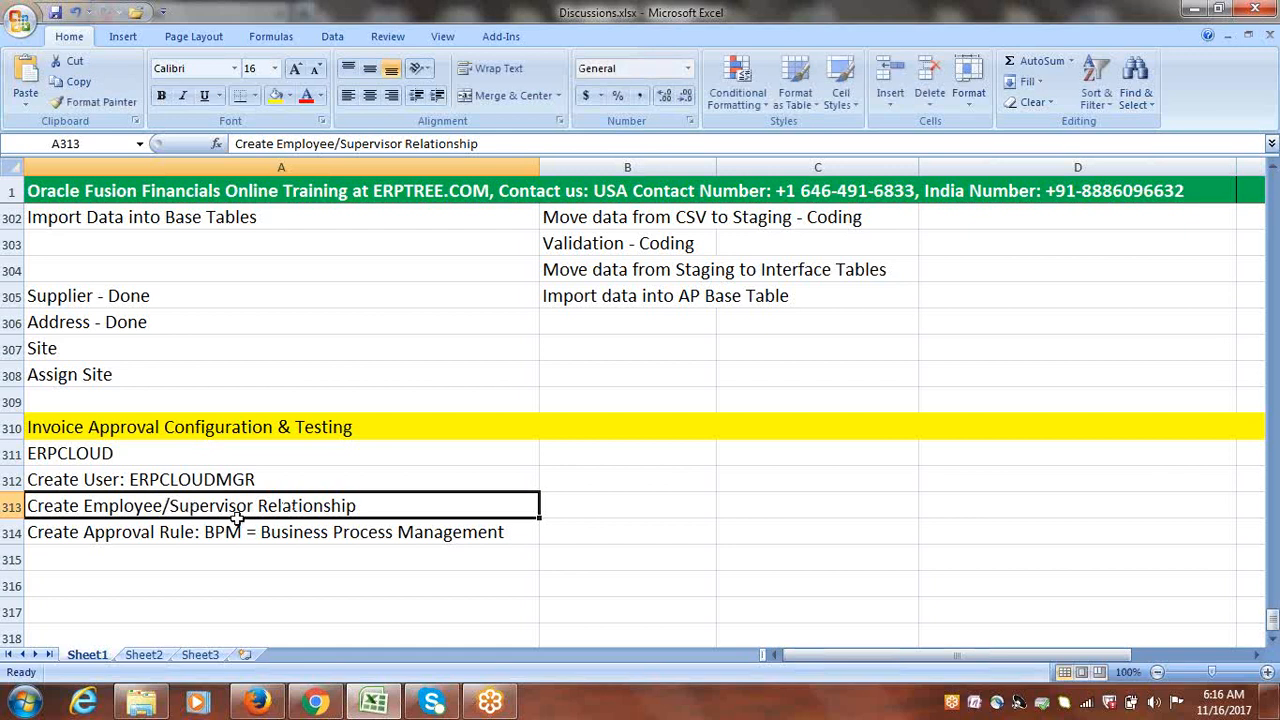
left_click(183, 550)
left_click(163, 530)
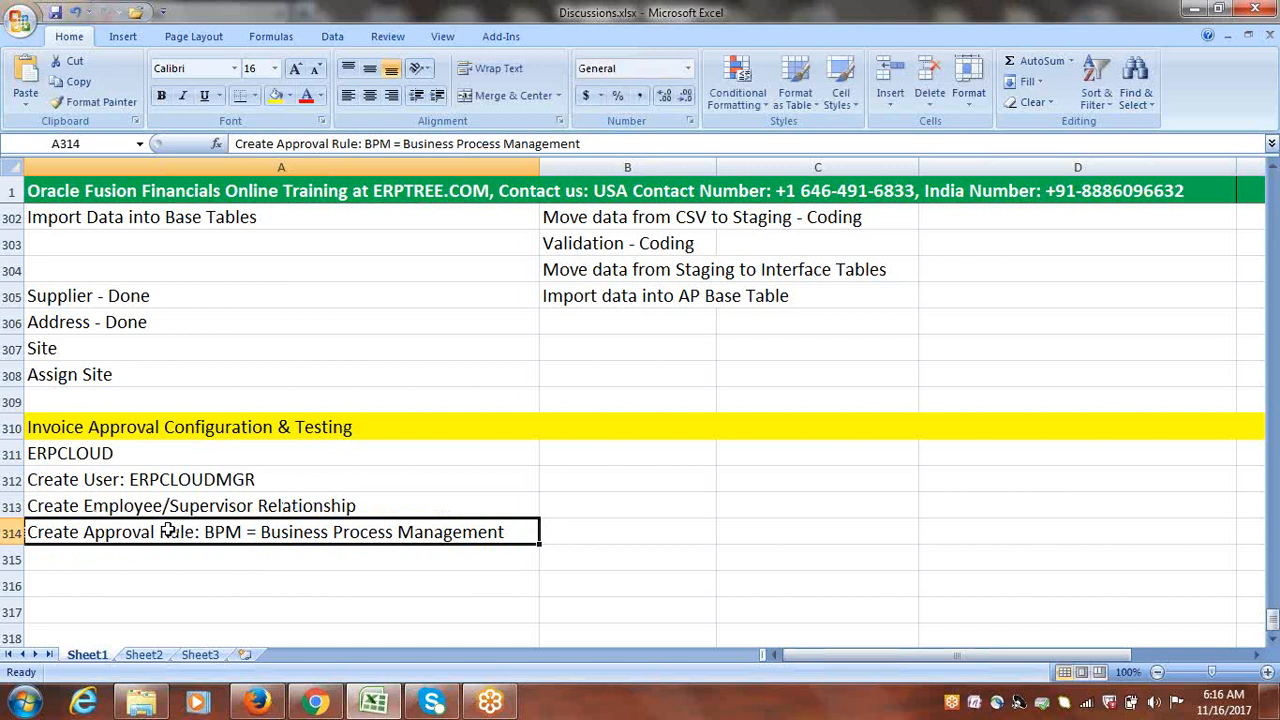
double_click(205, 532)
left_click_drag(205, 532, 517, 532)
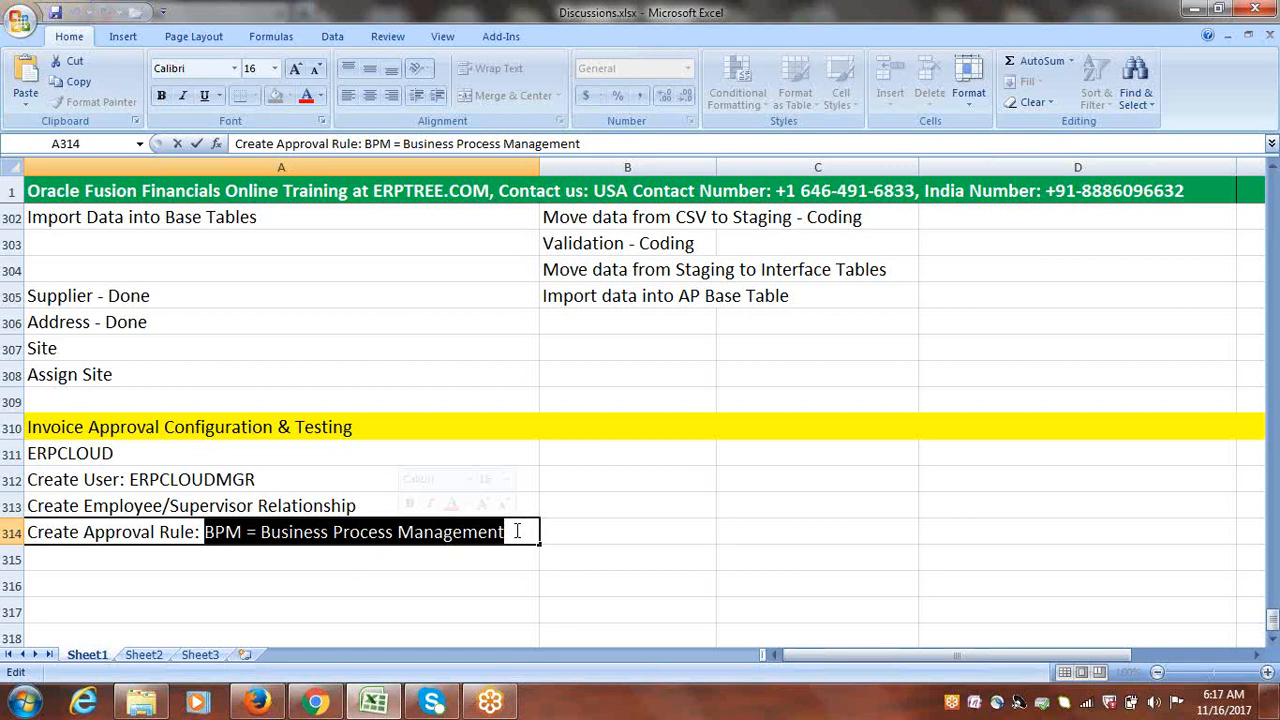
left_click(236, 551)
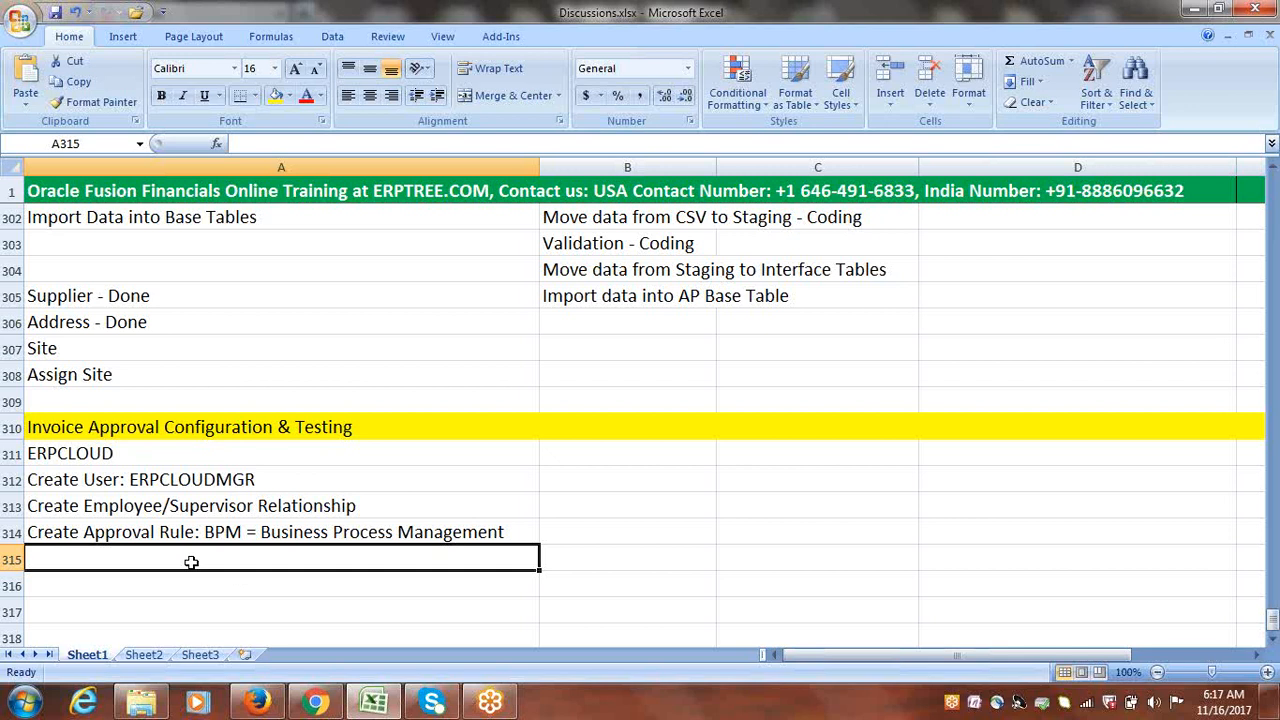
Step: Enter 'Enable Invoice Approvals for BU using Invoice Options' in cell A315
type("Ena")
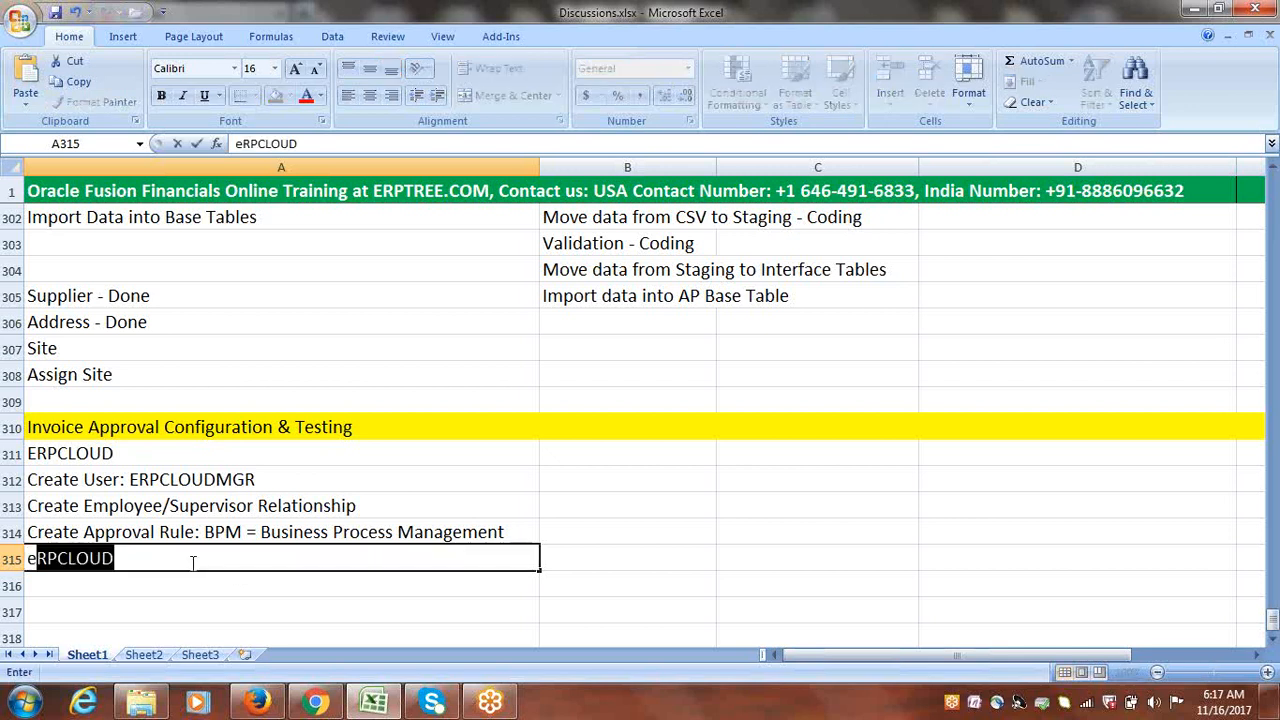
type("ble Invoice ")
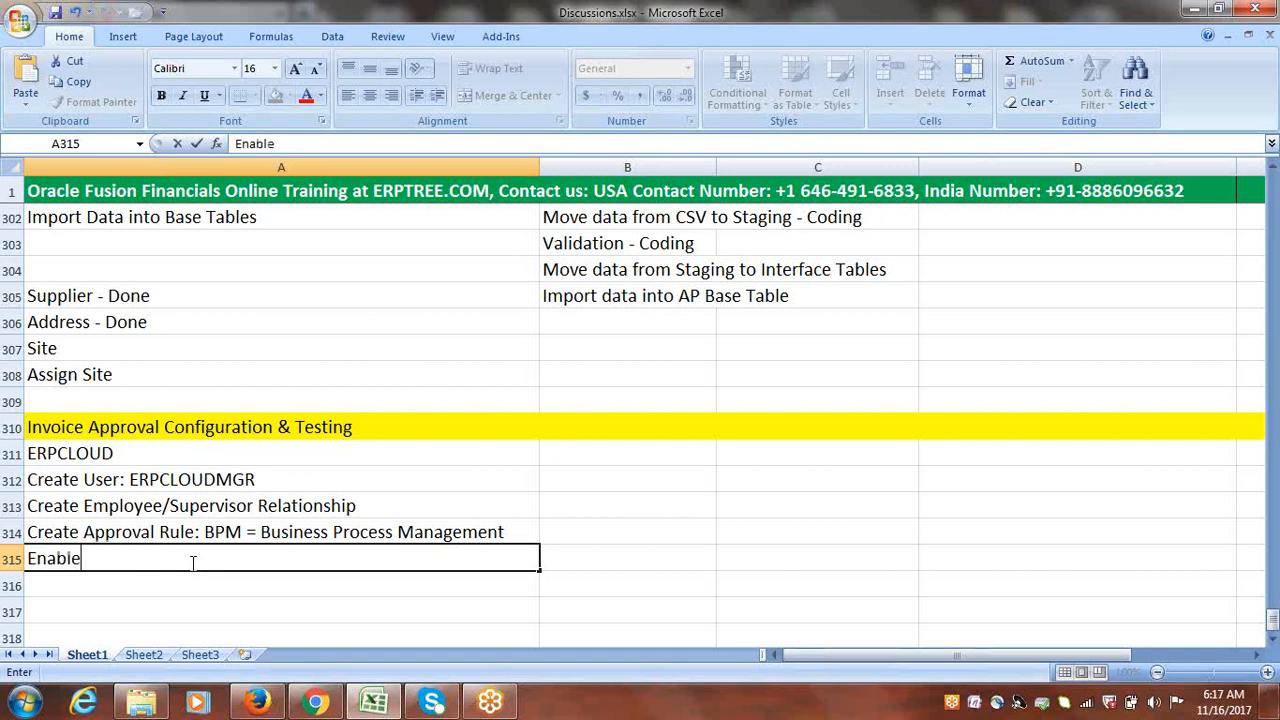
type("Ap")
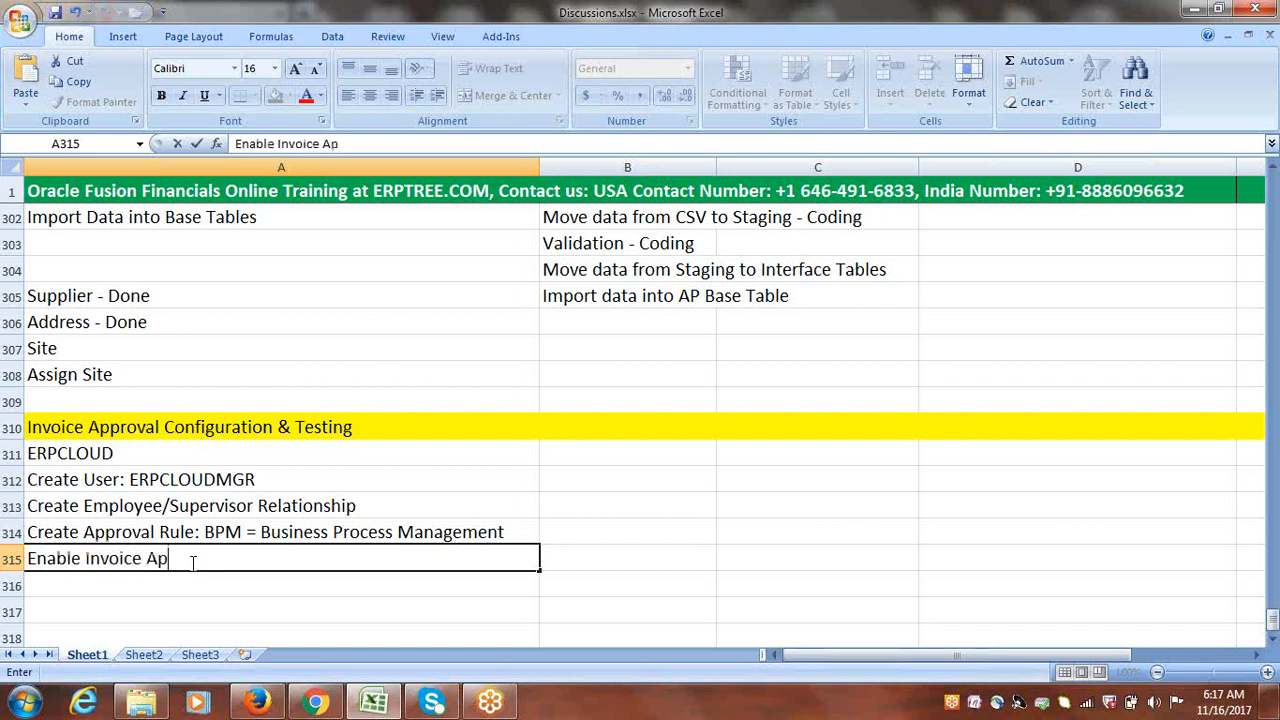
type("provals for BU ")
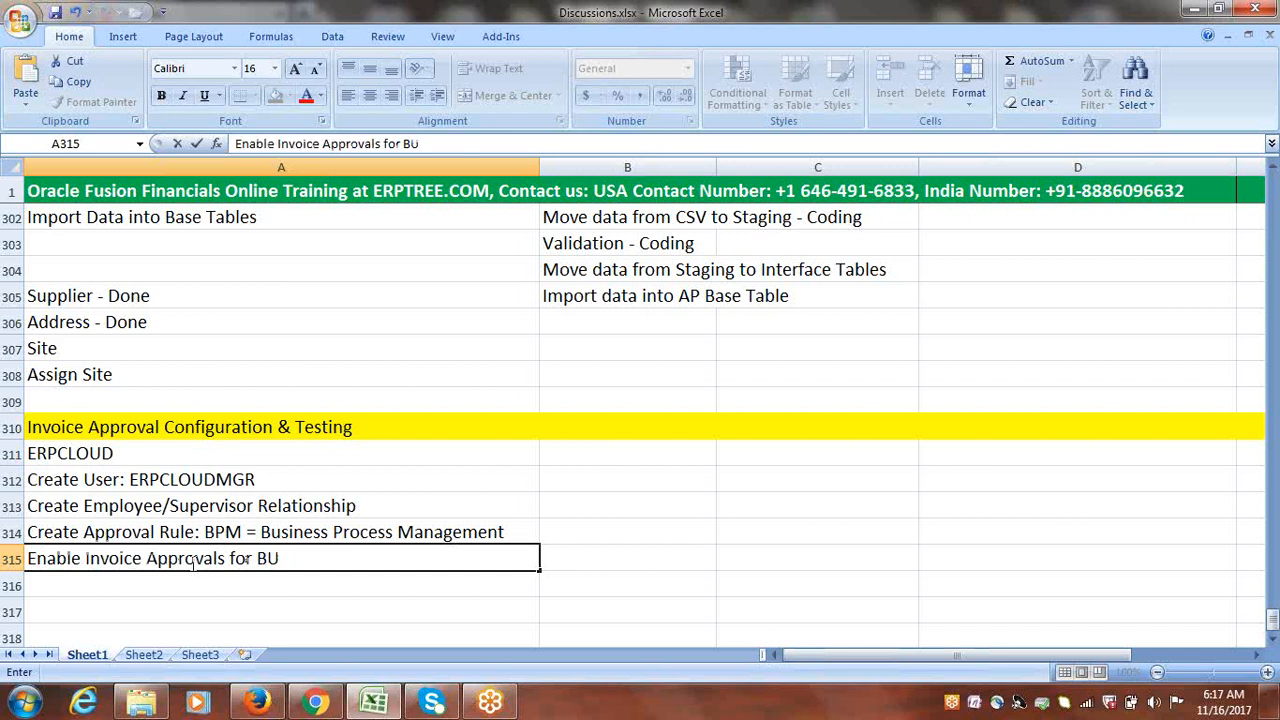
type("using Invo")
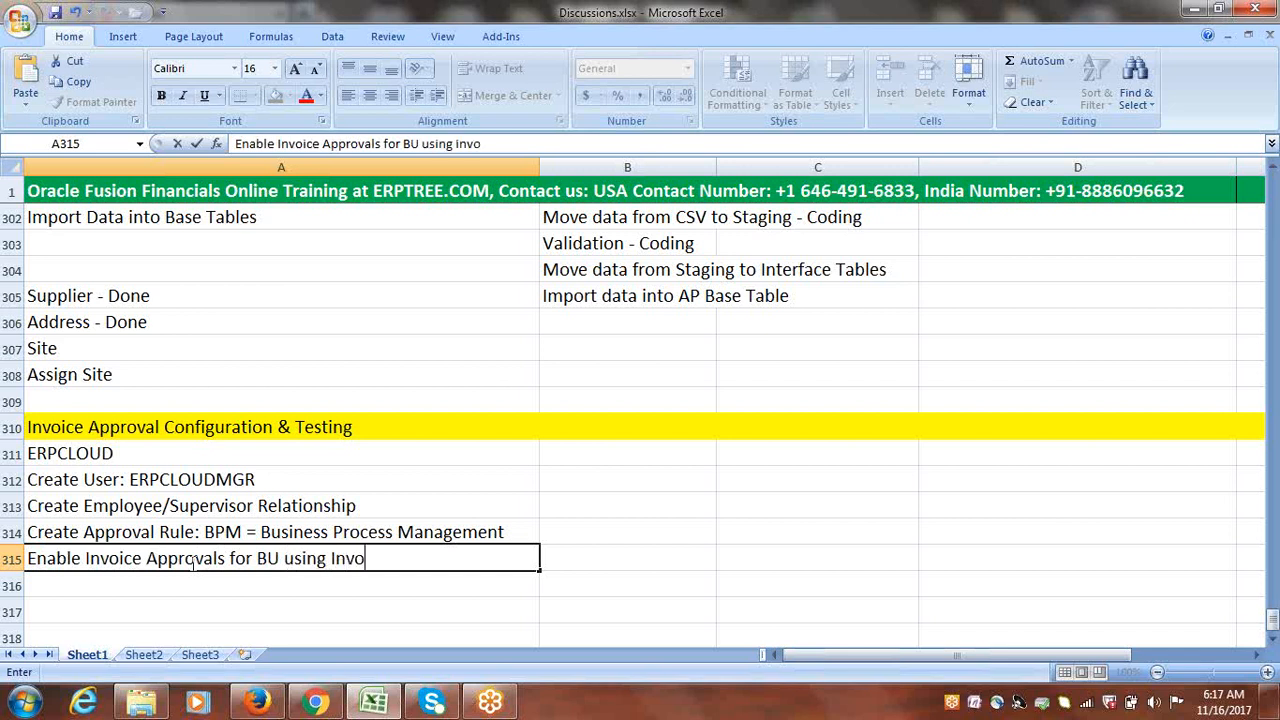
type("ice Options")
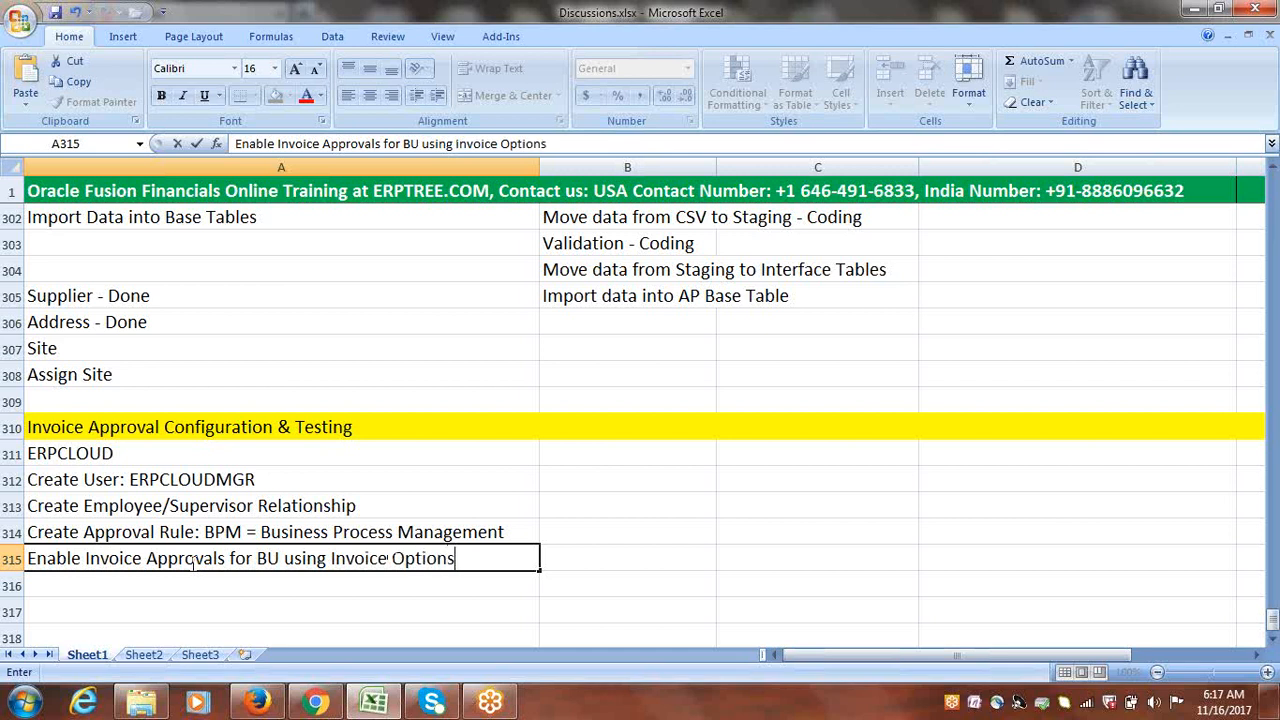
key("ctrl+Return")
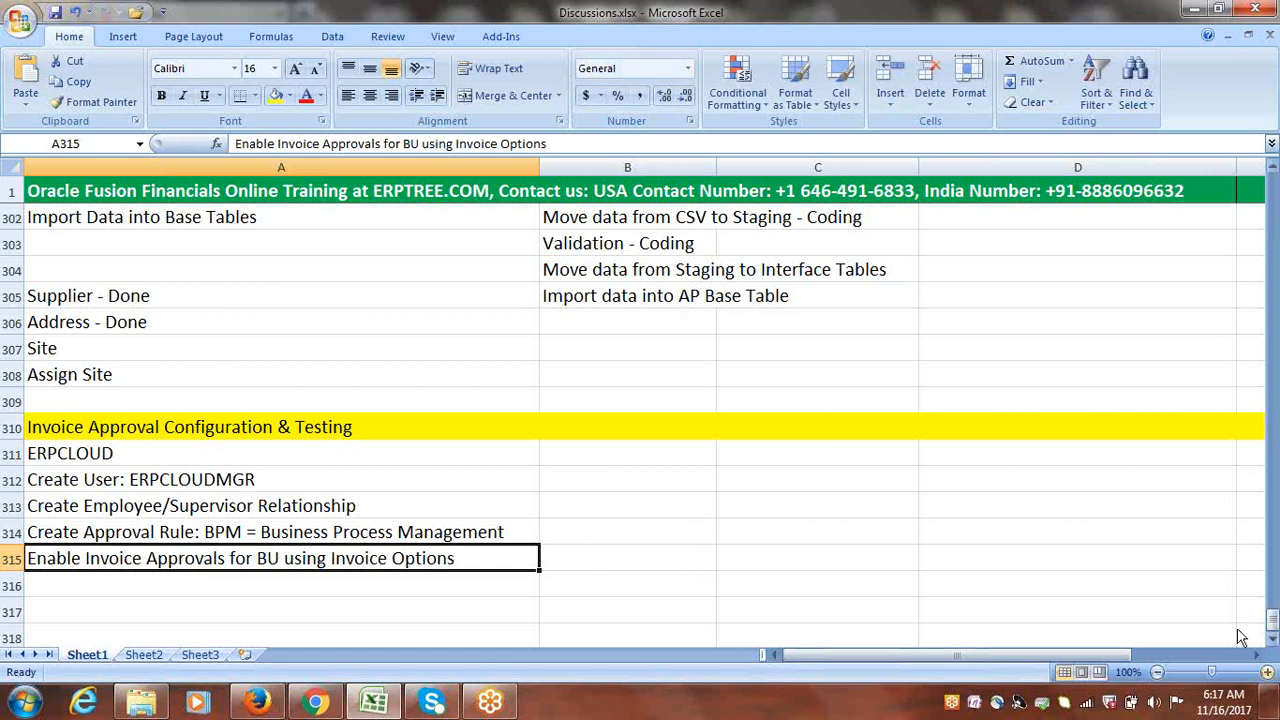
Step: Enter 'ERPCLOUD: Create Invoice 50000, Submit for Approvals' in cell A317
scroll(1240, 637, "down", 2)
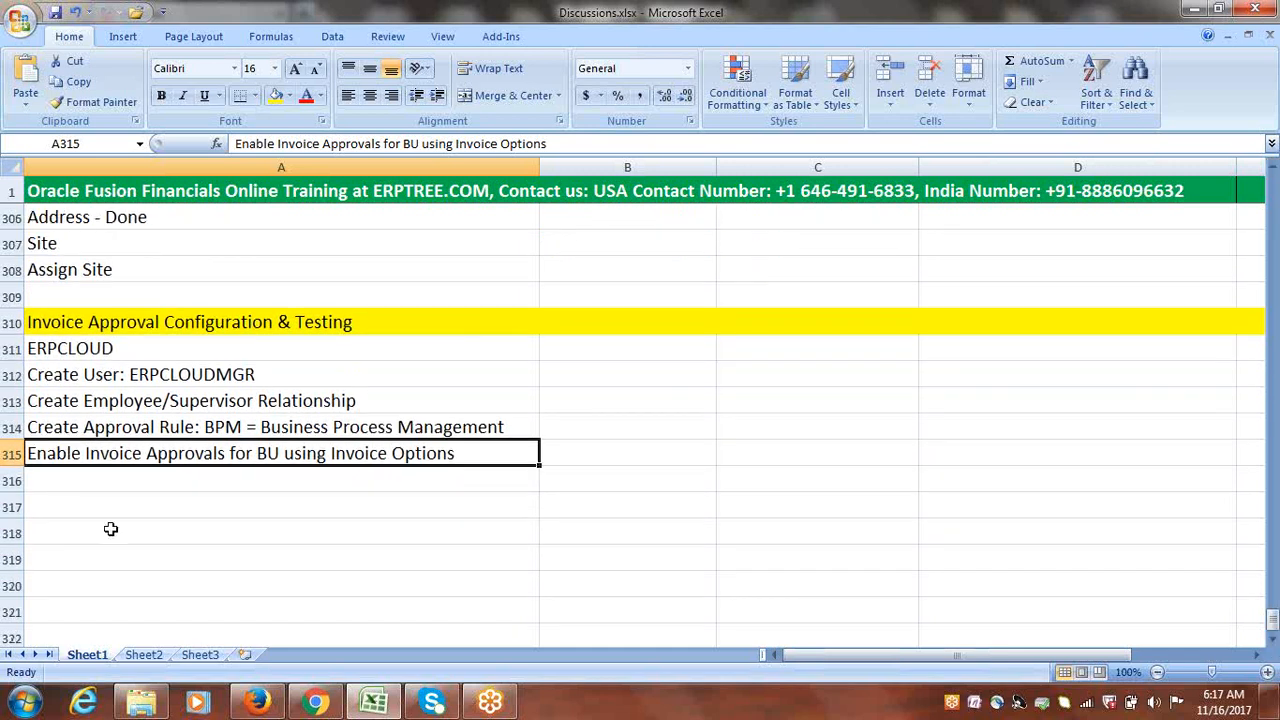
left_click(49, 507)
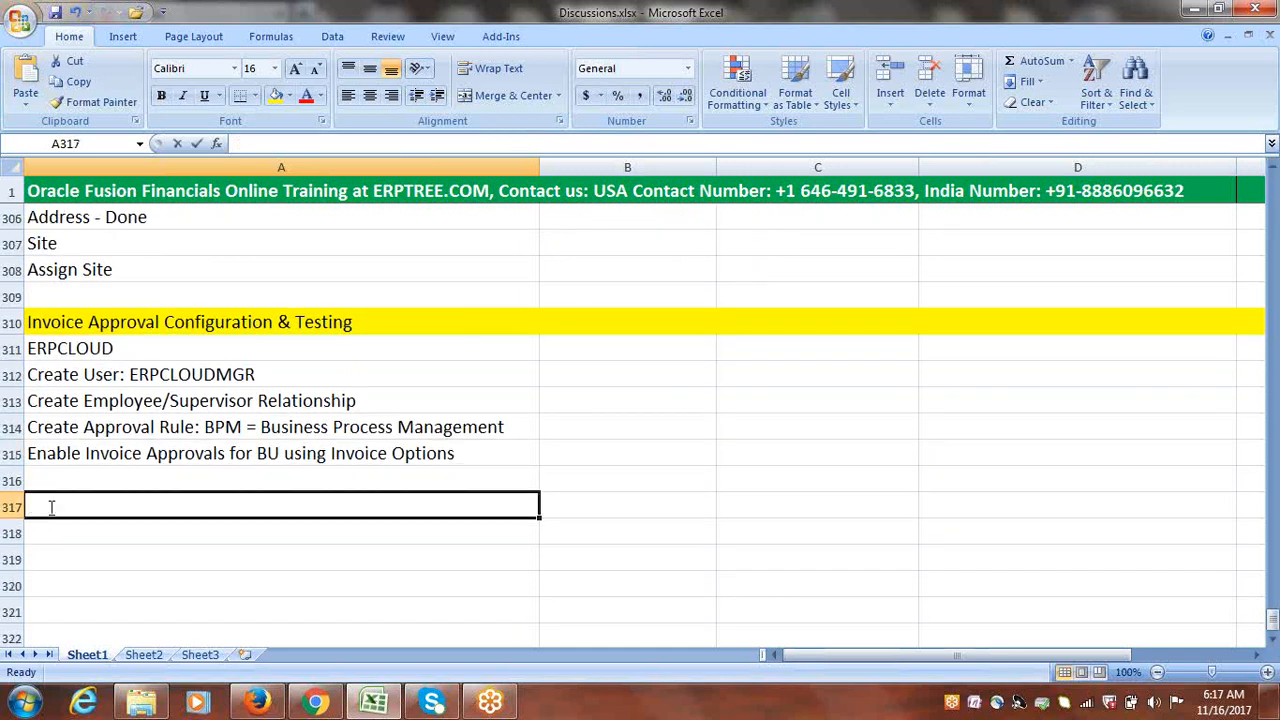
type("ERPTREE")
key("BackSpace")
key("BackSpace")
key("BackSpace")
key("BackSpace")
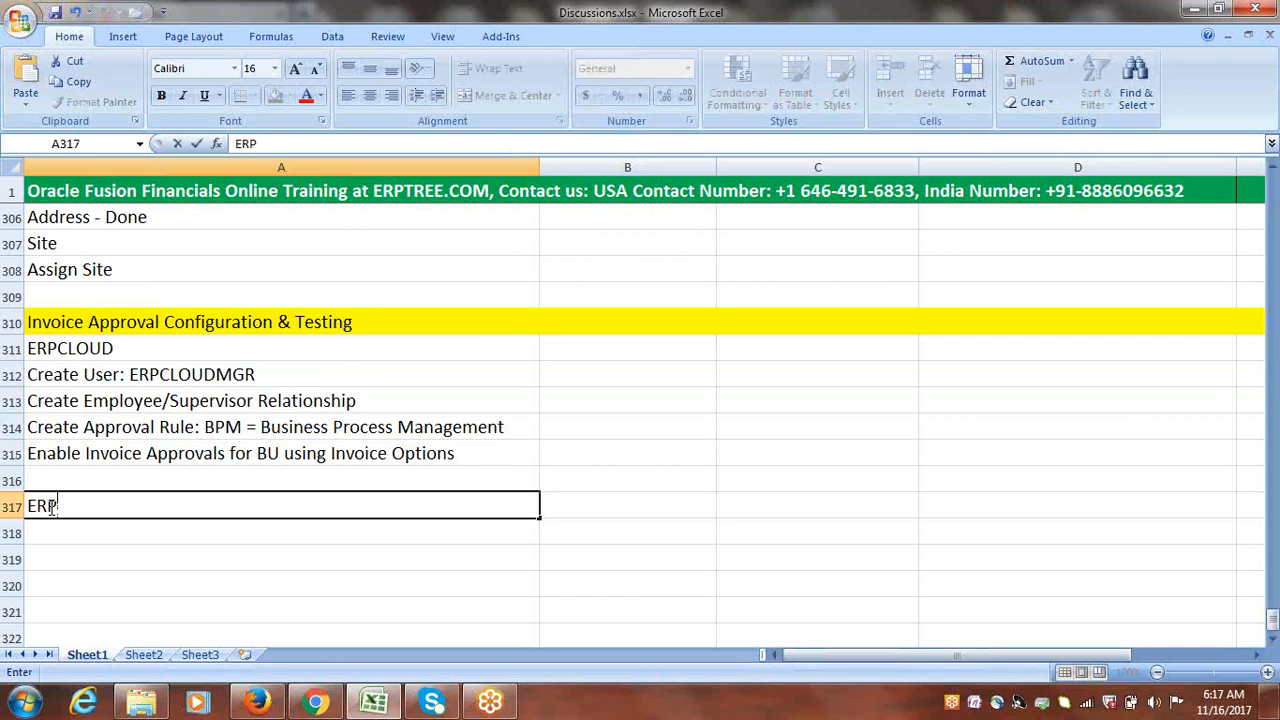
type("CLOUD:")
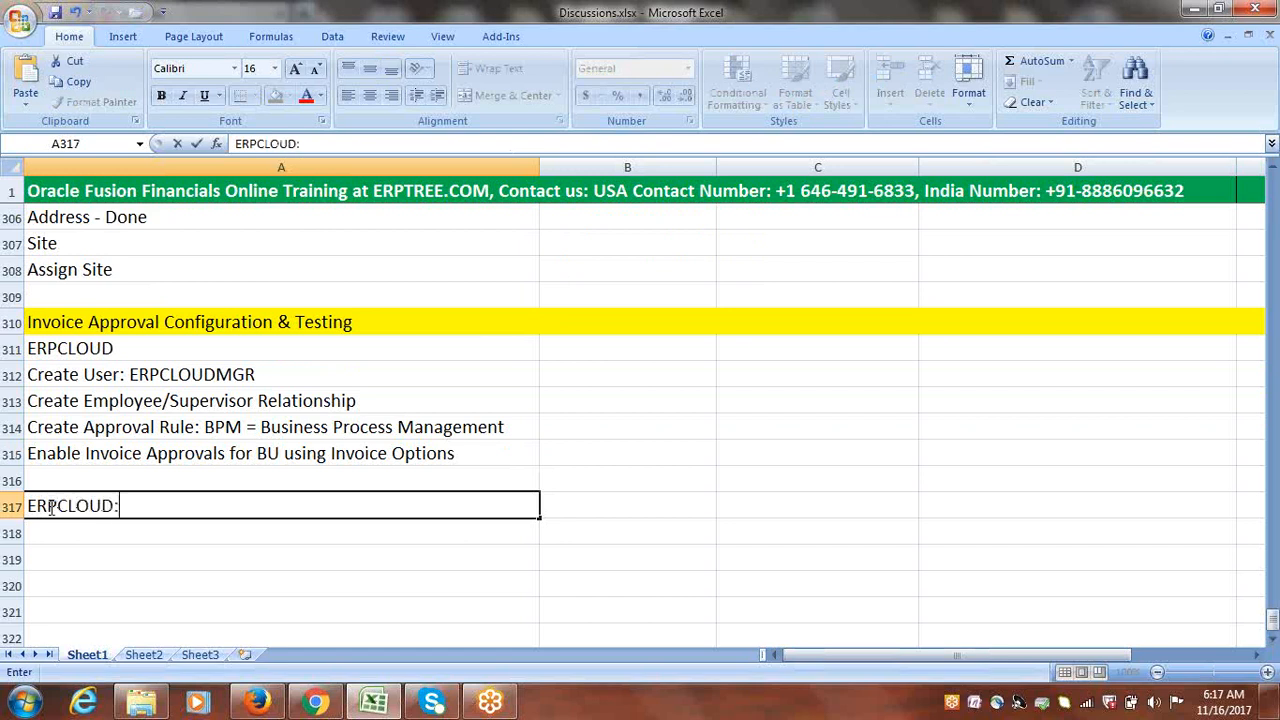
type(" Create Invoice")
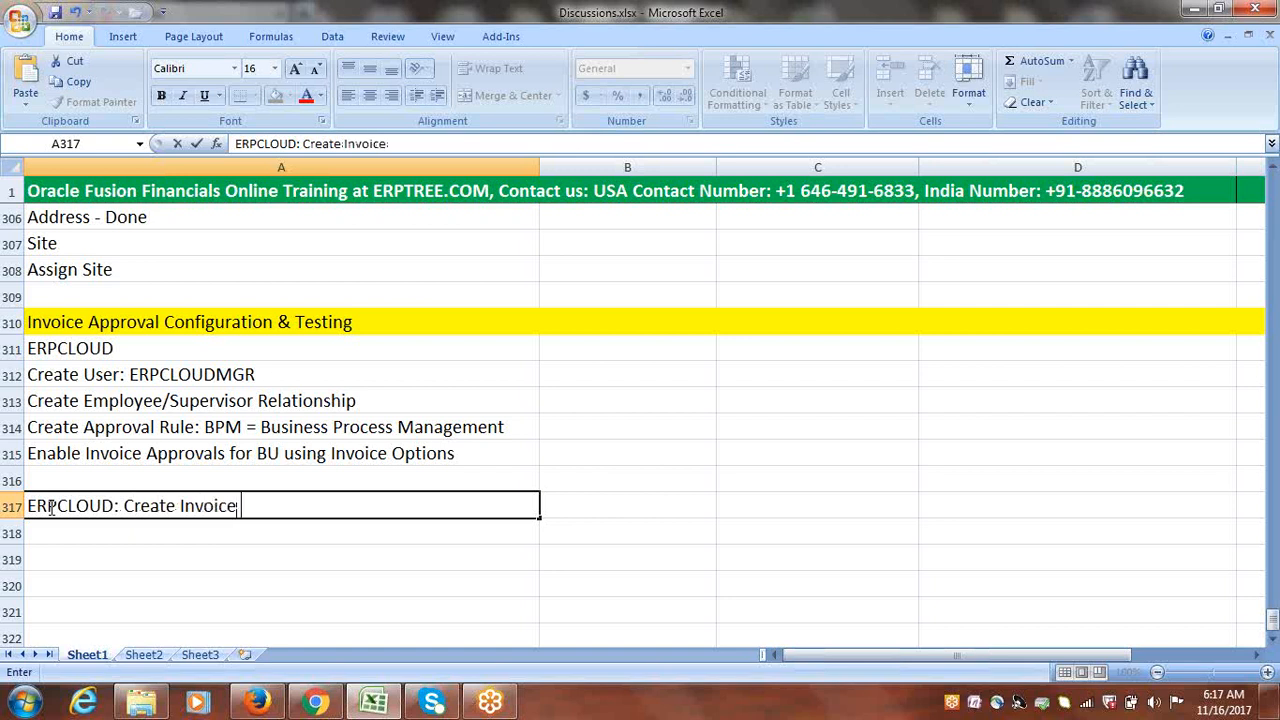
type(" 50000")
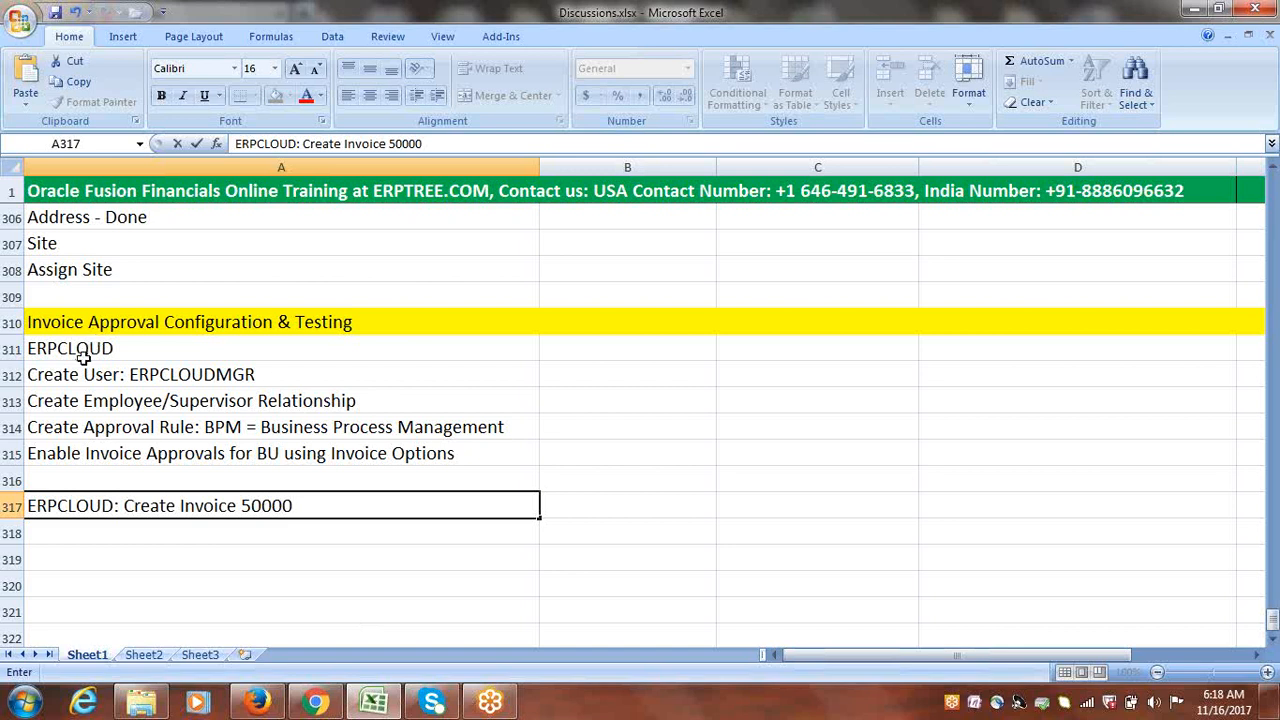
left_click(102, 525)
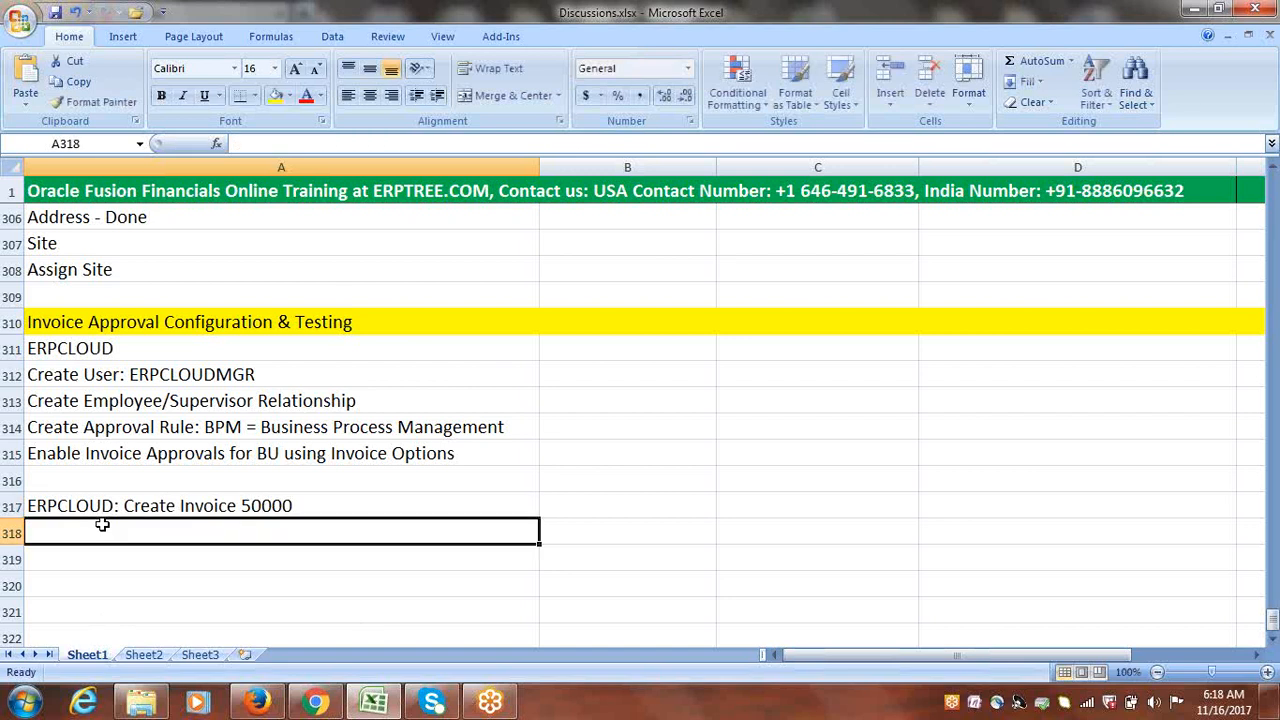
double_click(329, 502)
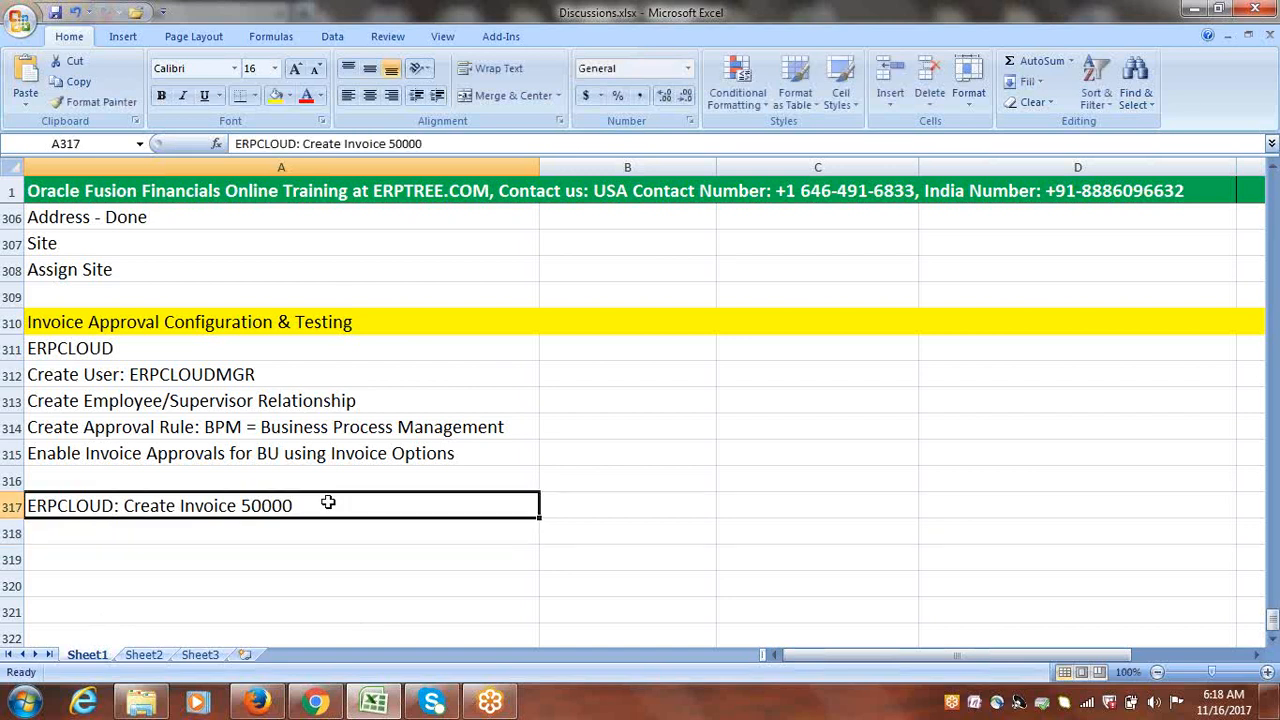
type(",")
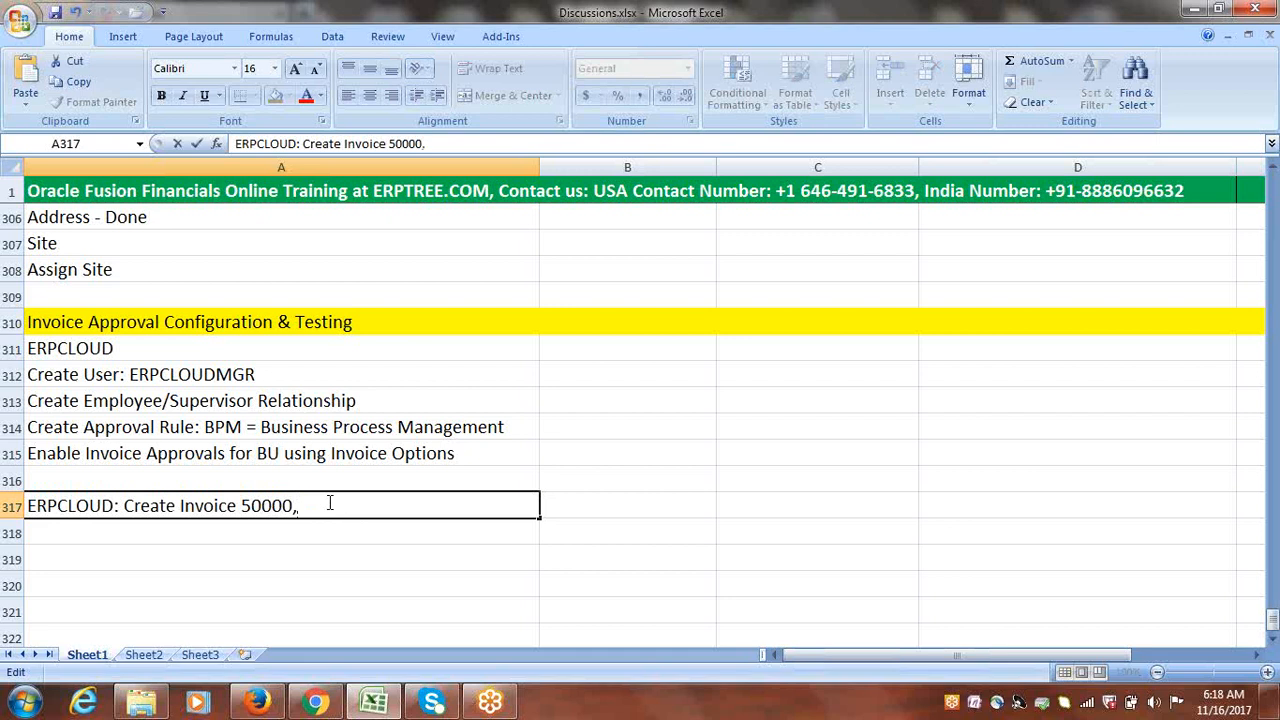
type(" Submit for Approvals")
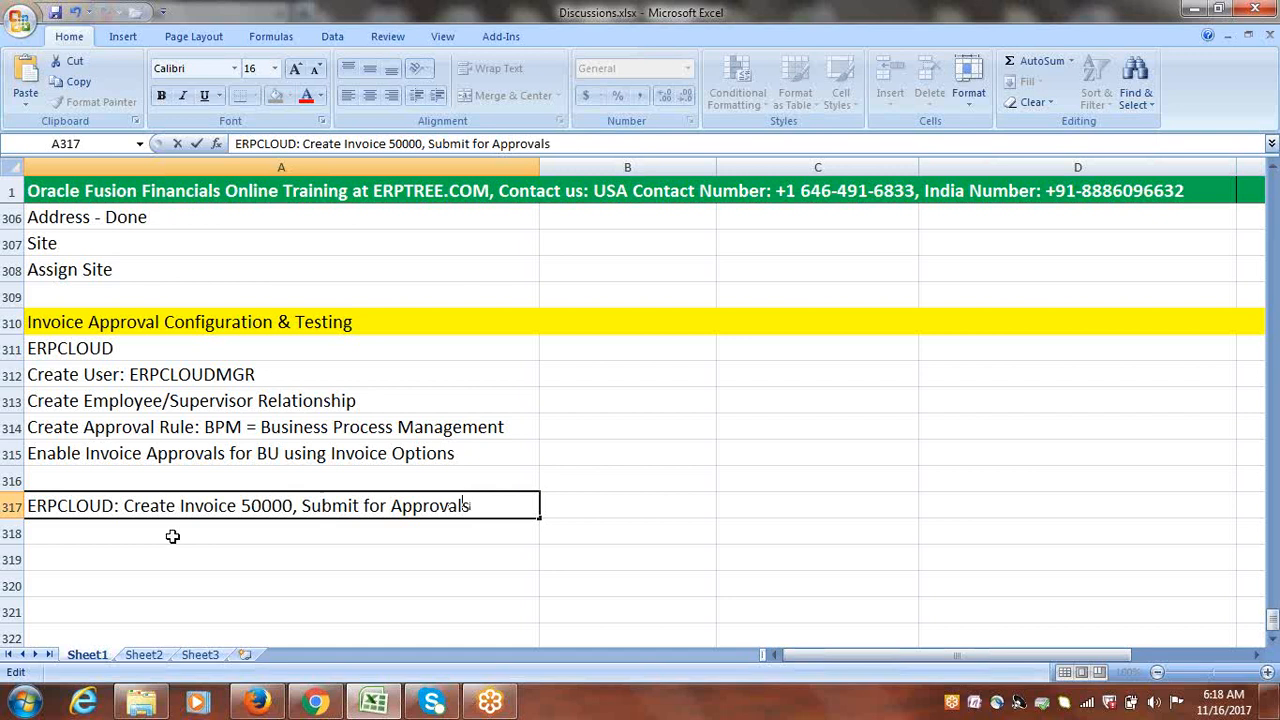
left_click(166, 533)
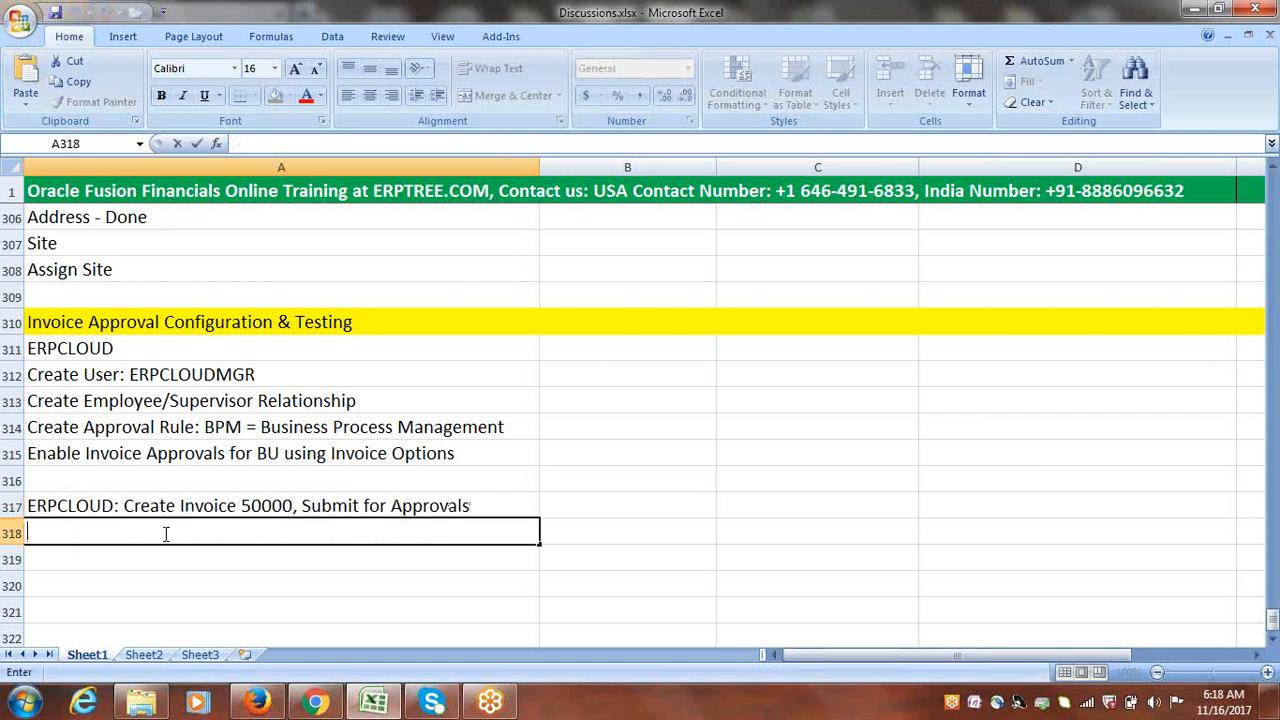
Step: Enter 'ERPCLOUDMGR: Approve Invoice' in cell A318
type("er")
key("BackSpace")
key("BackSpace")
key("BackSpace")
type("ER")
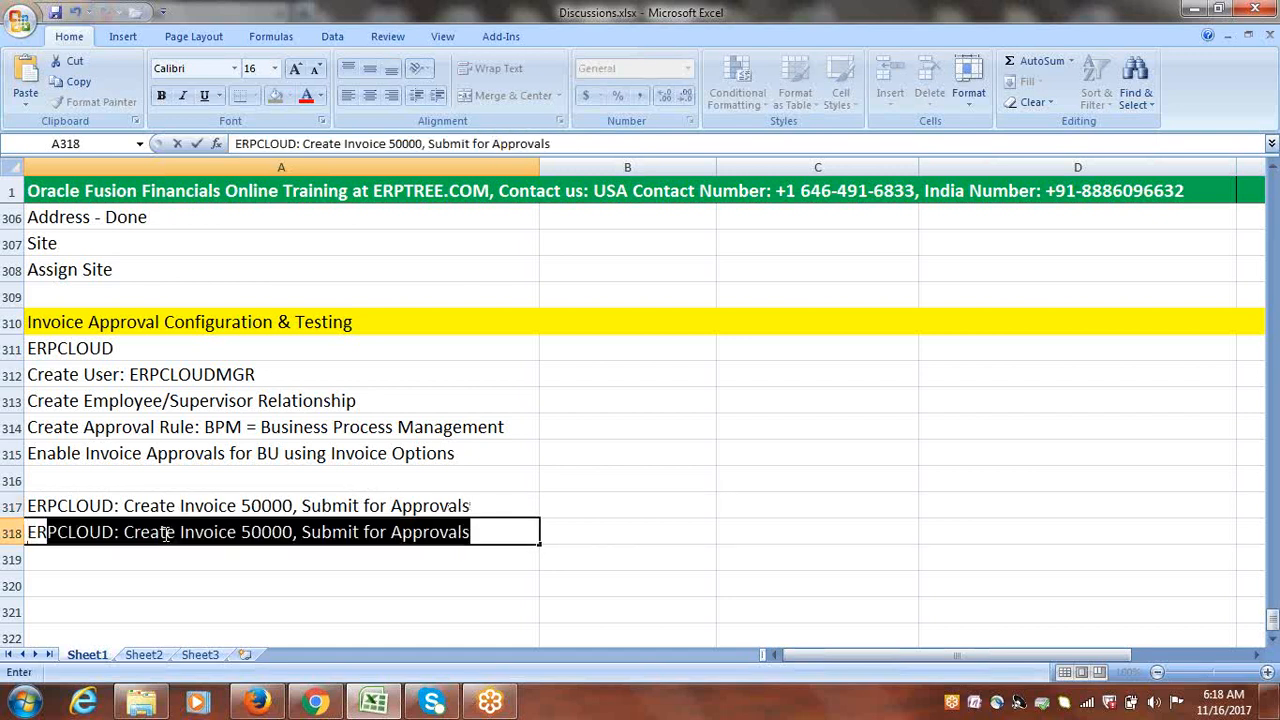
type("PCLOUDMGR")
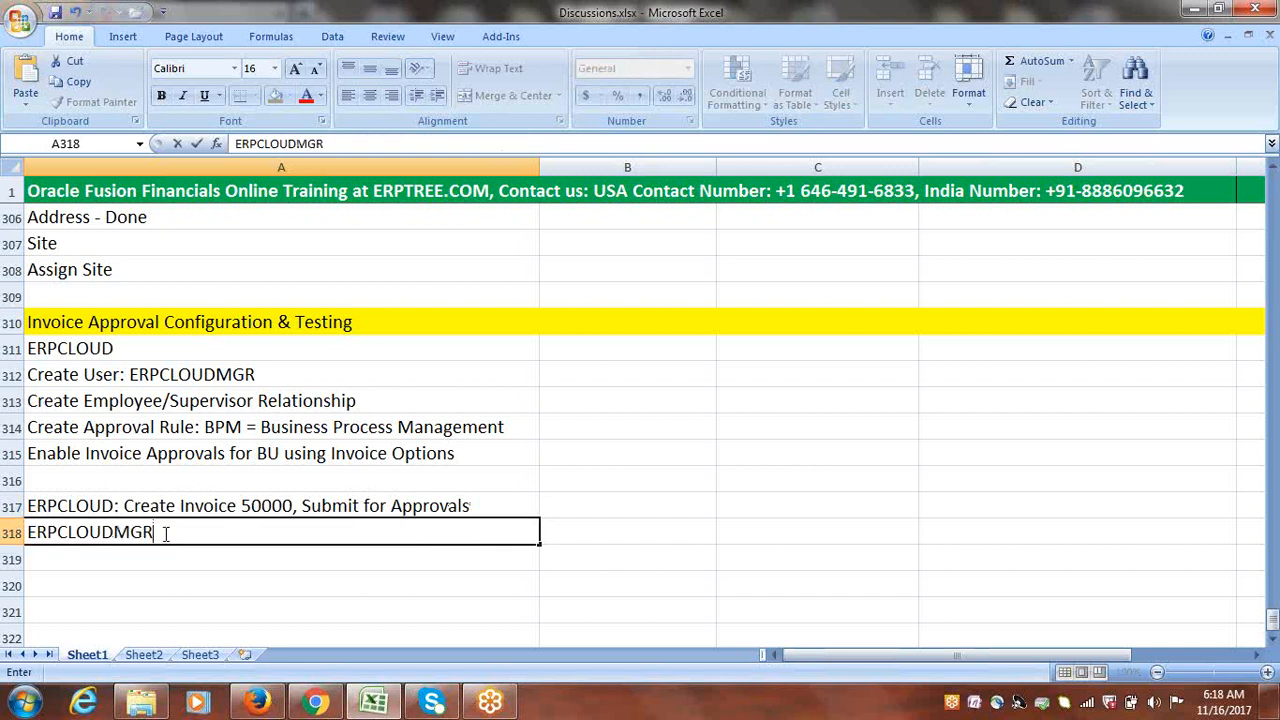
type(": a")
key("BackSpace")
type("APPROV")
key("BackSpace")
key("BackSpace")
key("BackSpace")
key("BackSpace")
key("BackSpace")
type("pprove Invoice")
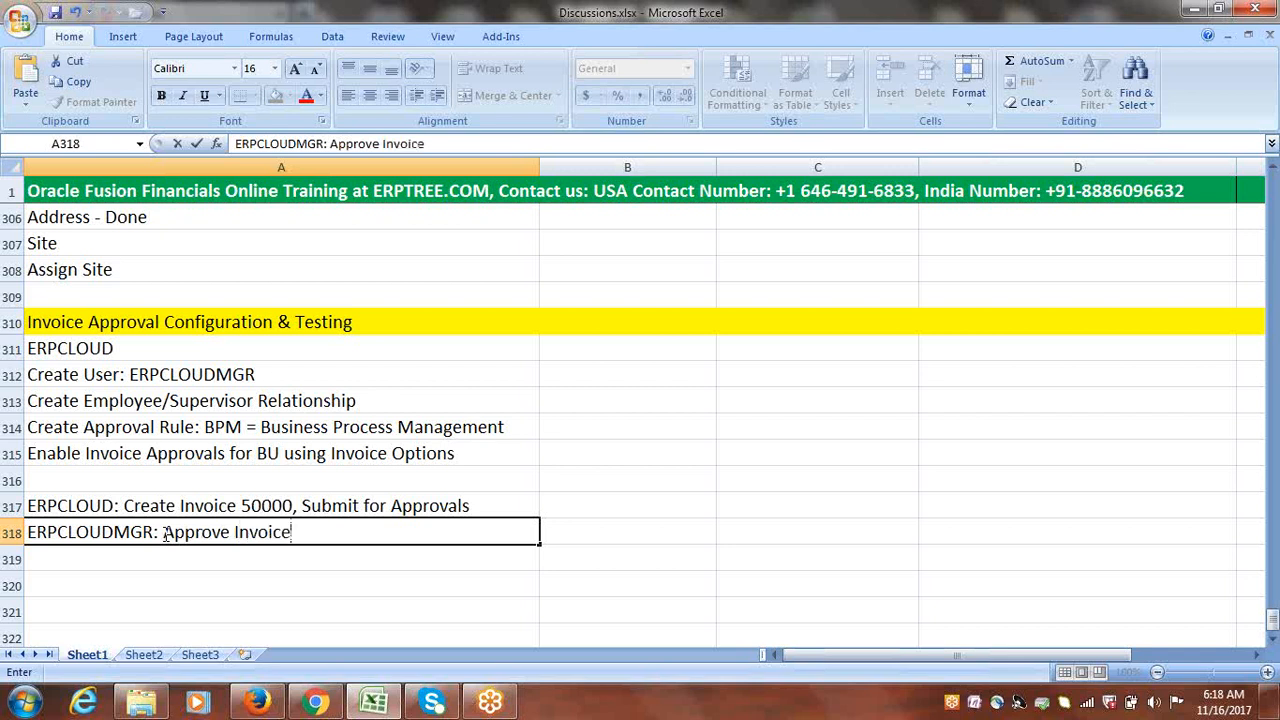
left_click(237, 553)
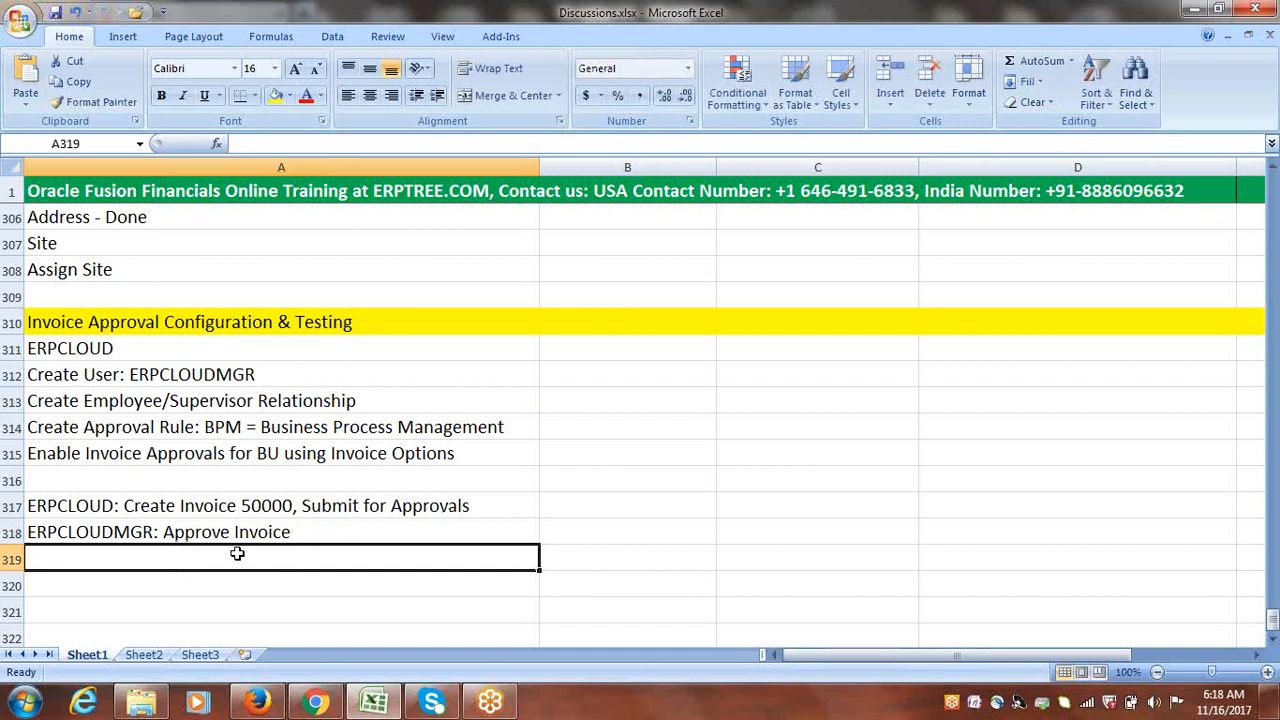
left_click(61, 348)
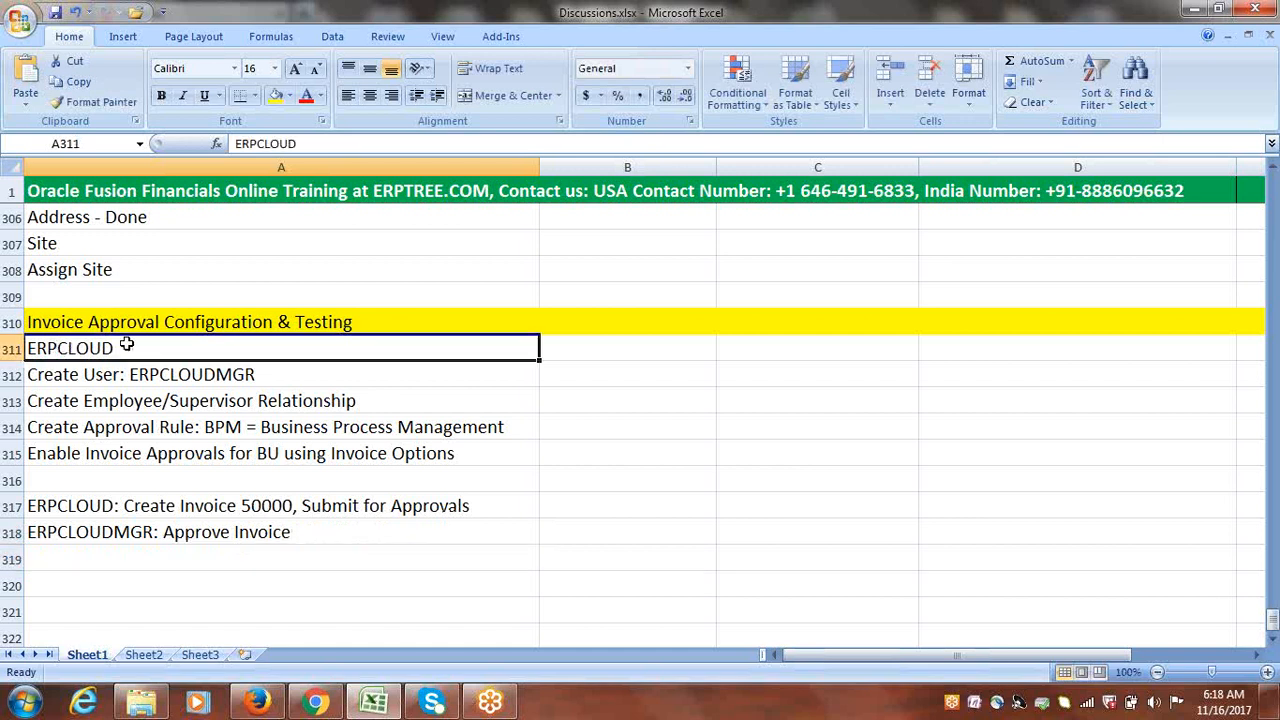
left_click(227, 374)
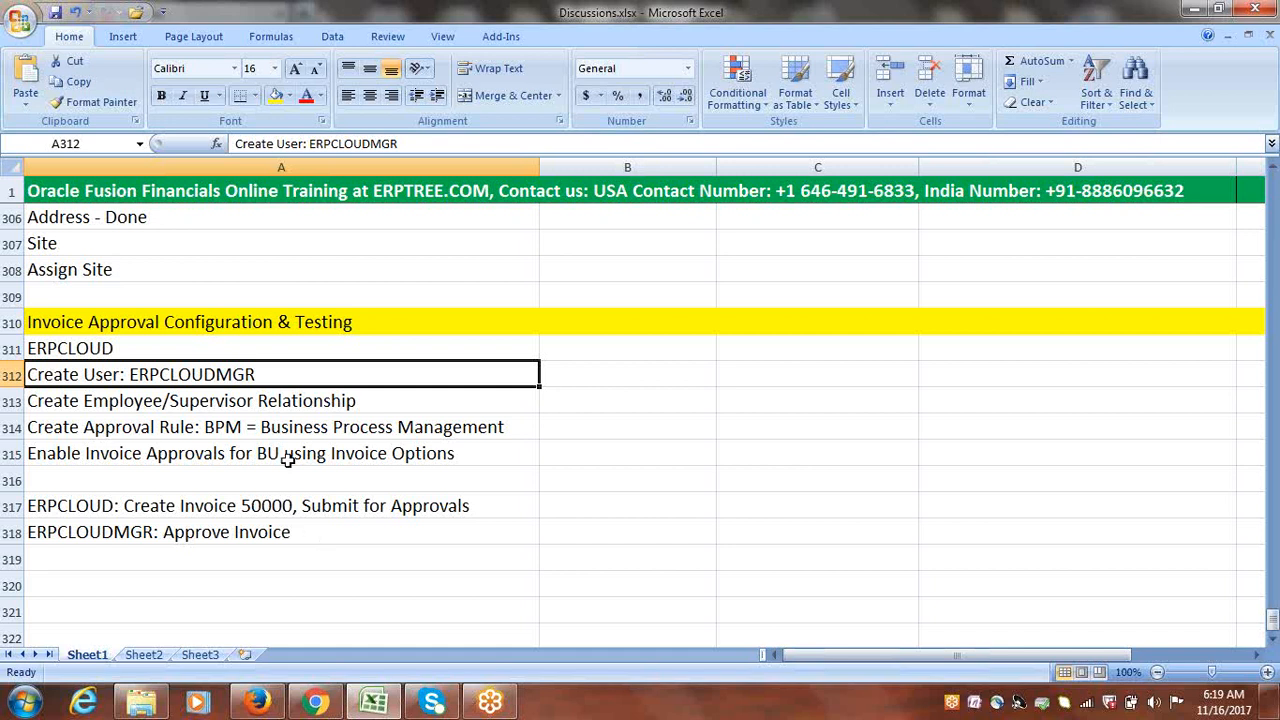
double_click(267, 376)
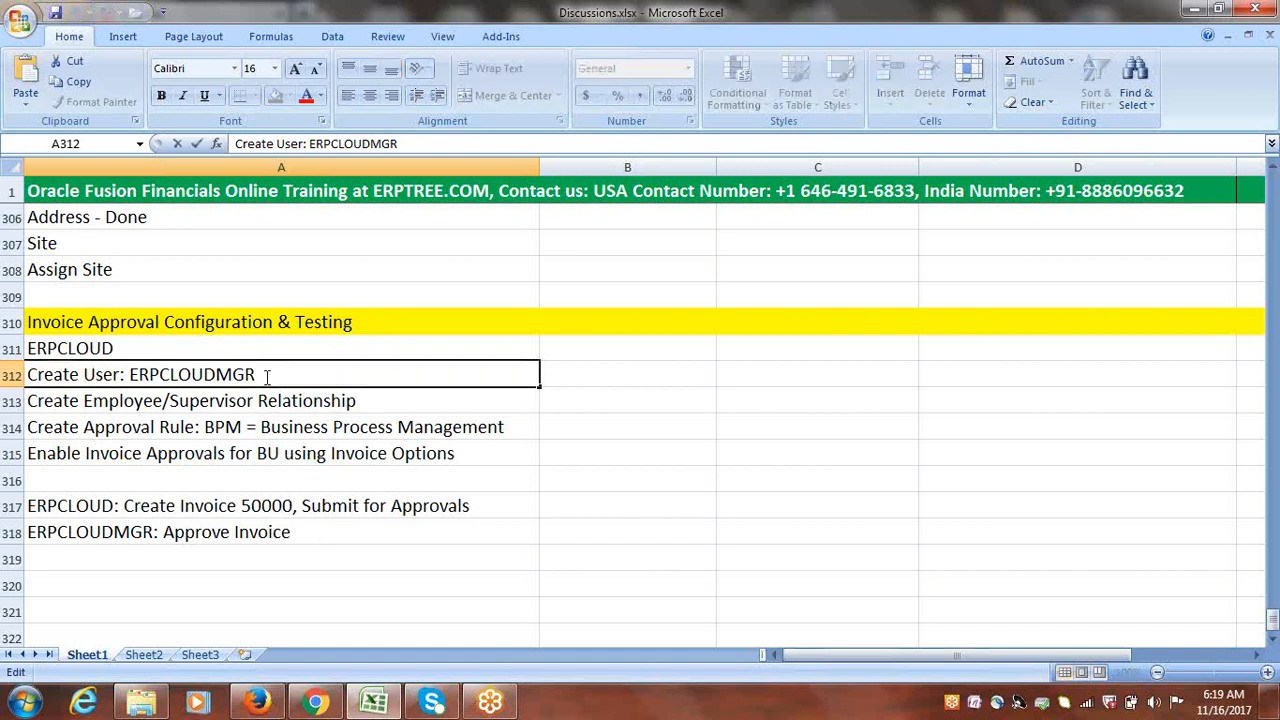
left_click_drag(267, 376, 133, 383)
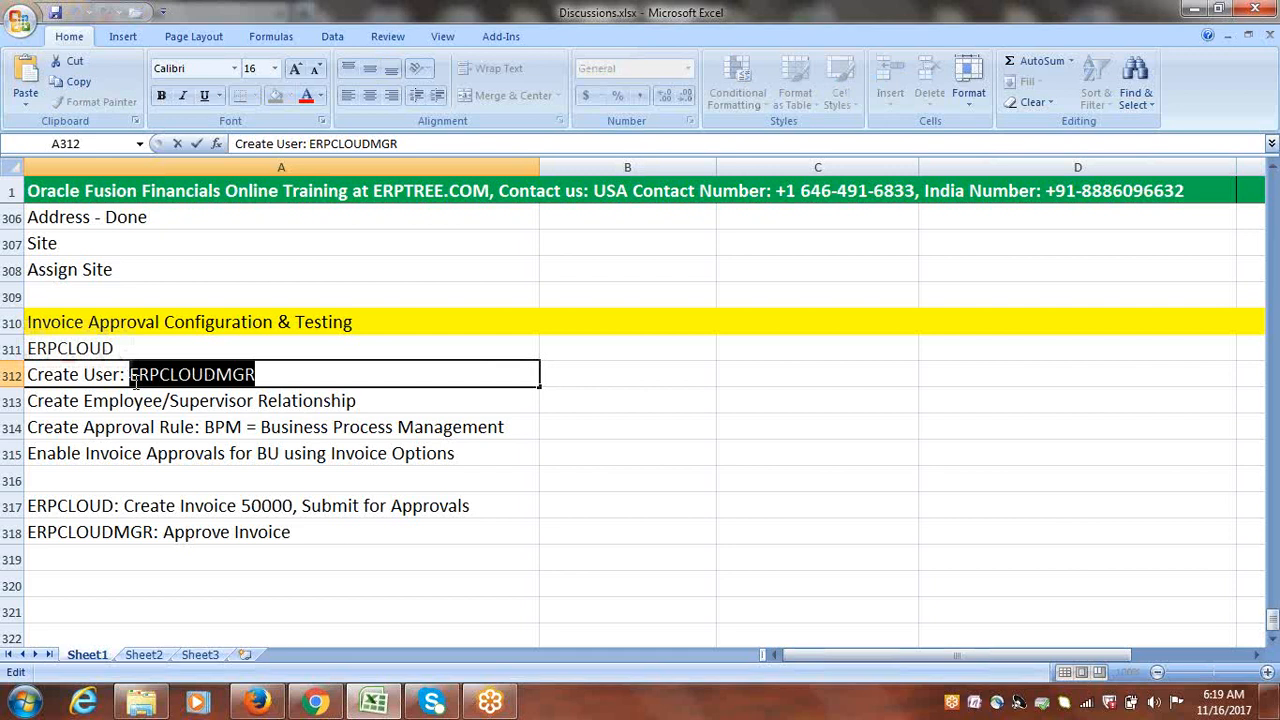
left_click(265, 374)
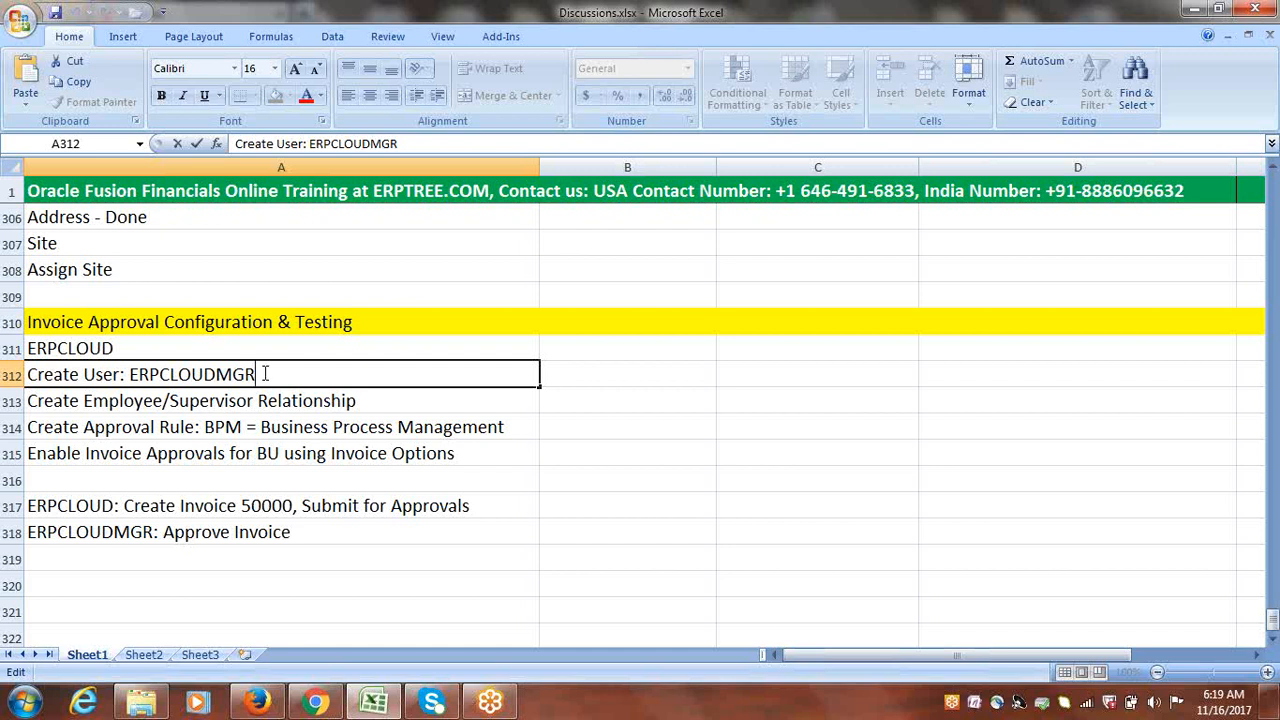
left_click(323, 585)
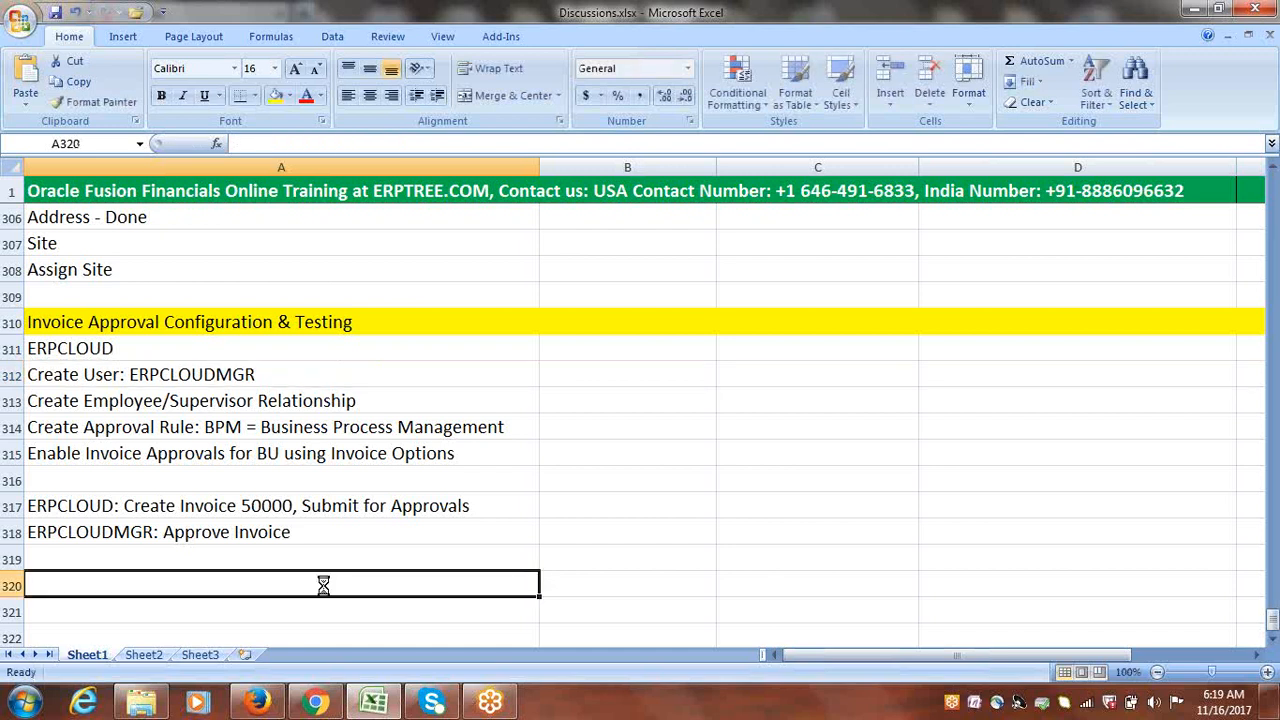
Step: In Firefox's Oracle Fusion page, open Setup and Maintenance from the ERPCLOUD user menu
mouse_move(314, 700)
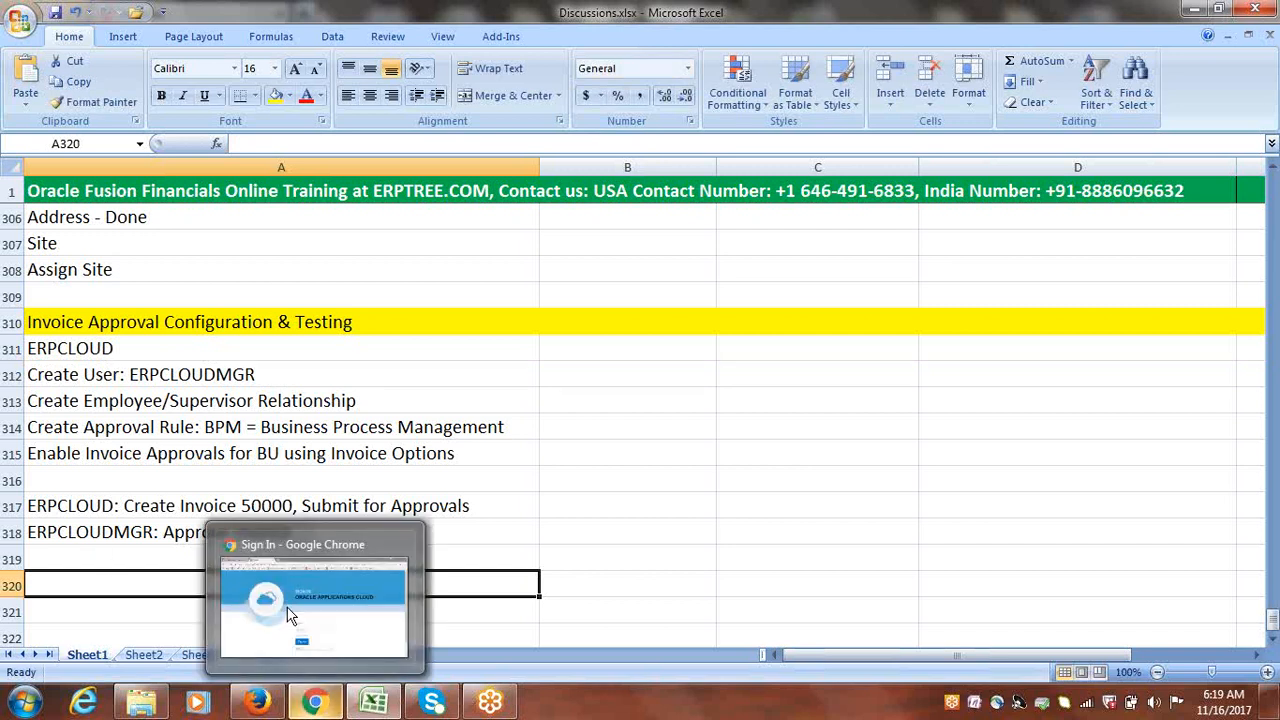
mouse_move(290, 615)
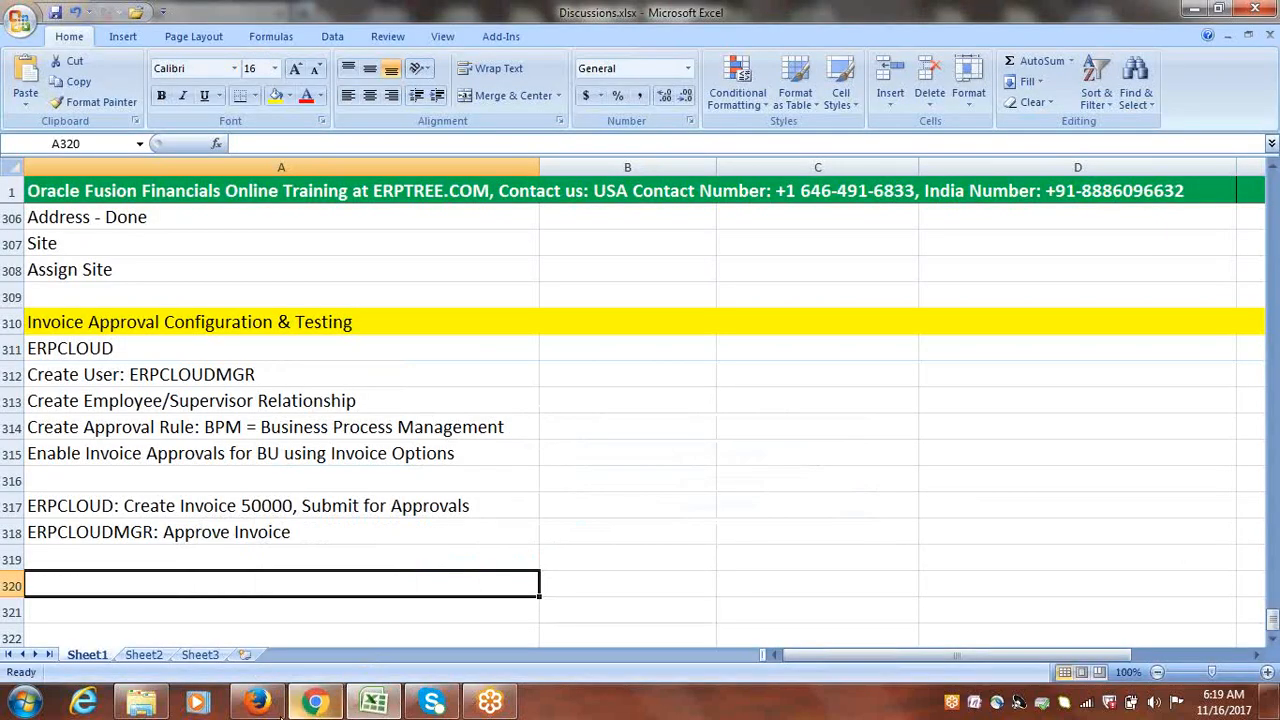
left_click(258, 703)
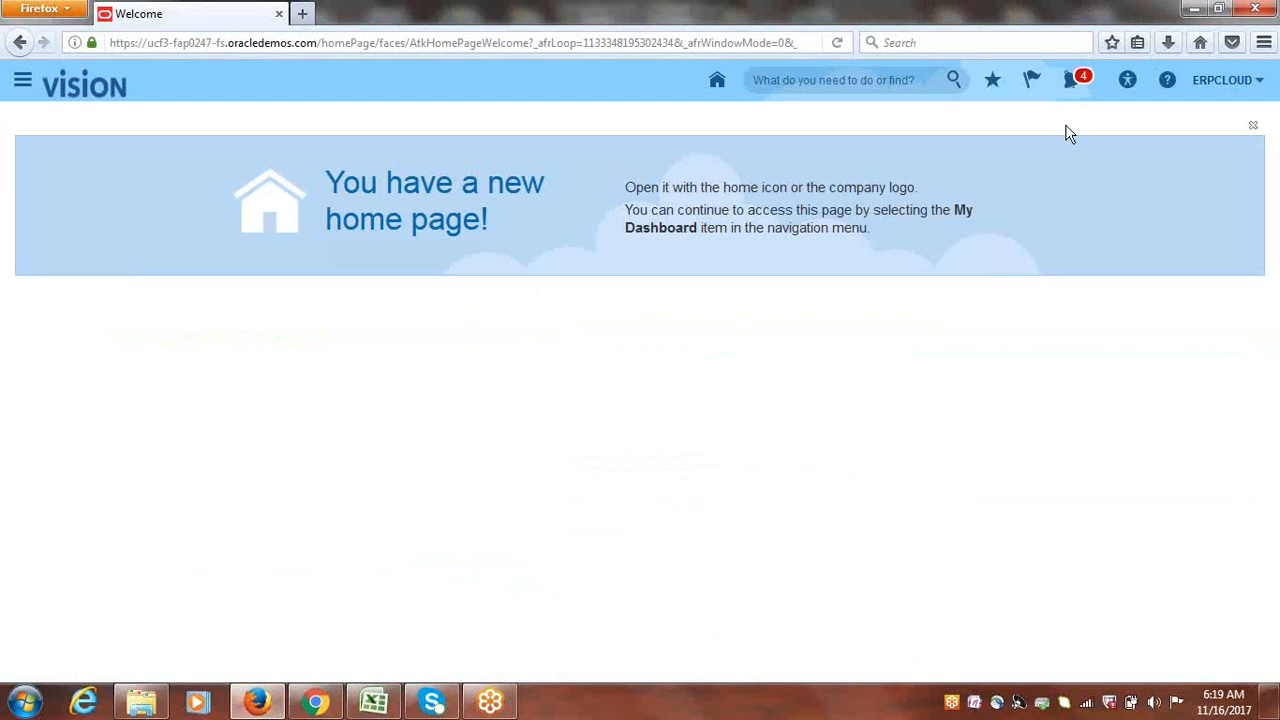
left_click(1233, 85)
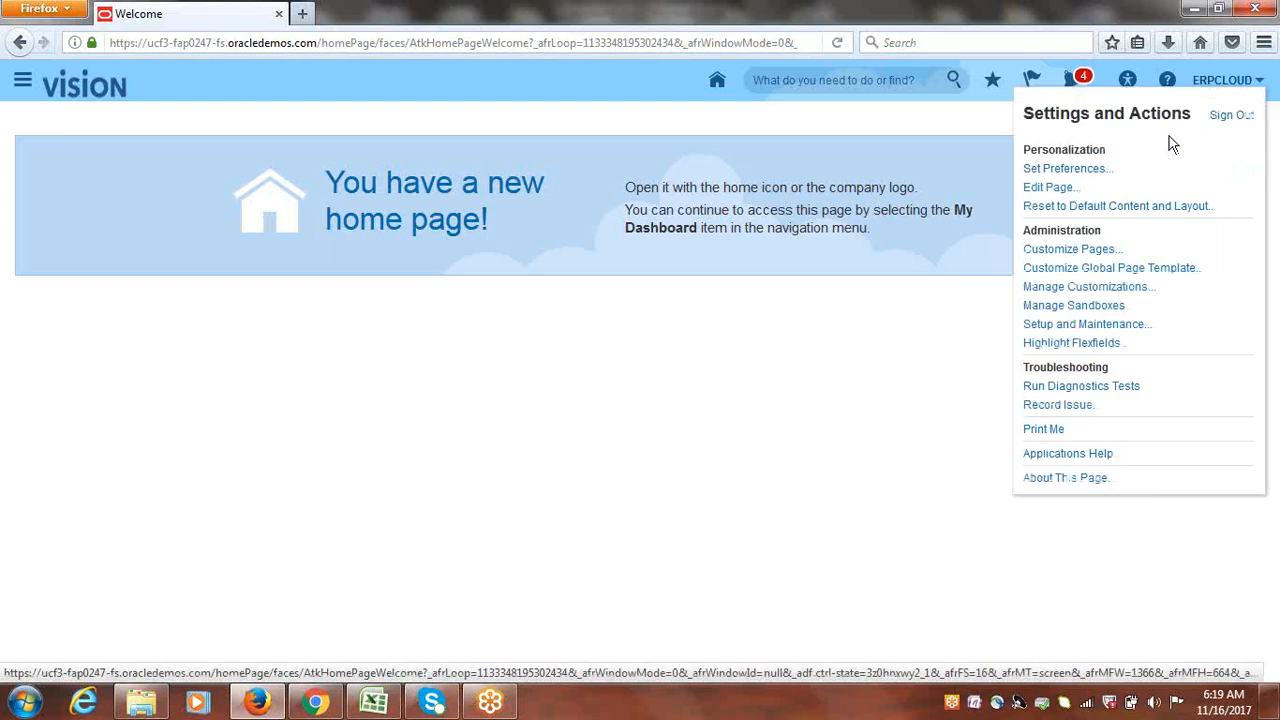
left_click(1110, 326)
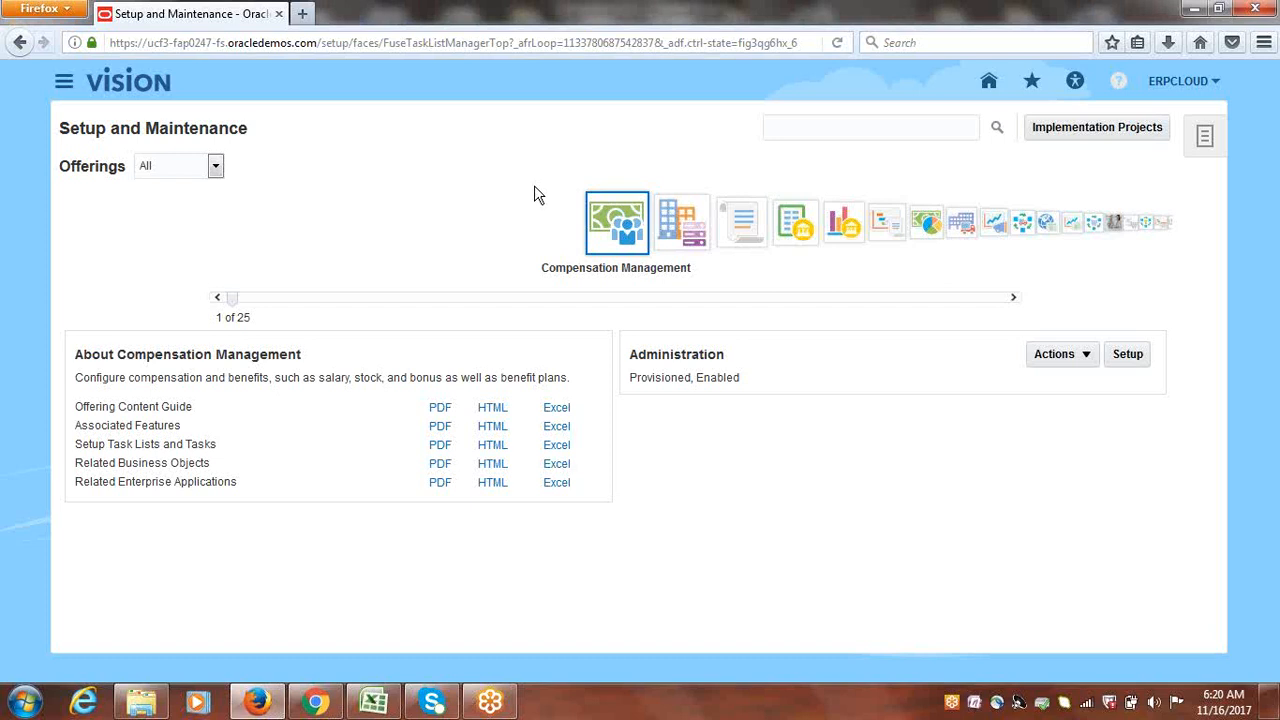
Step: Glance at the Oracle sign-in page in Chrome, then return to the Discussions workbook at C315
left_click(318, 703)
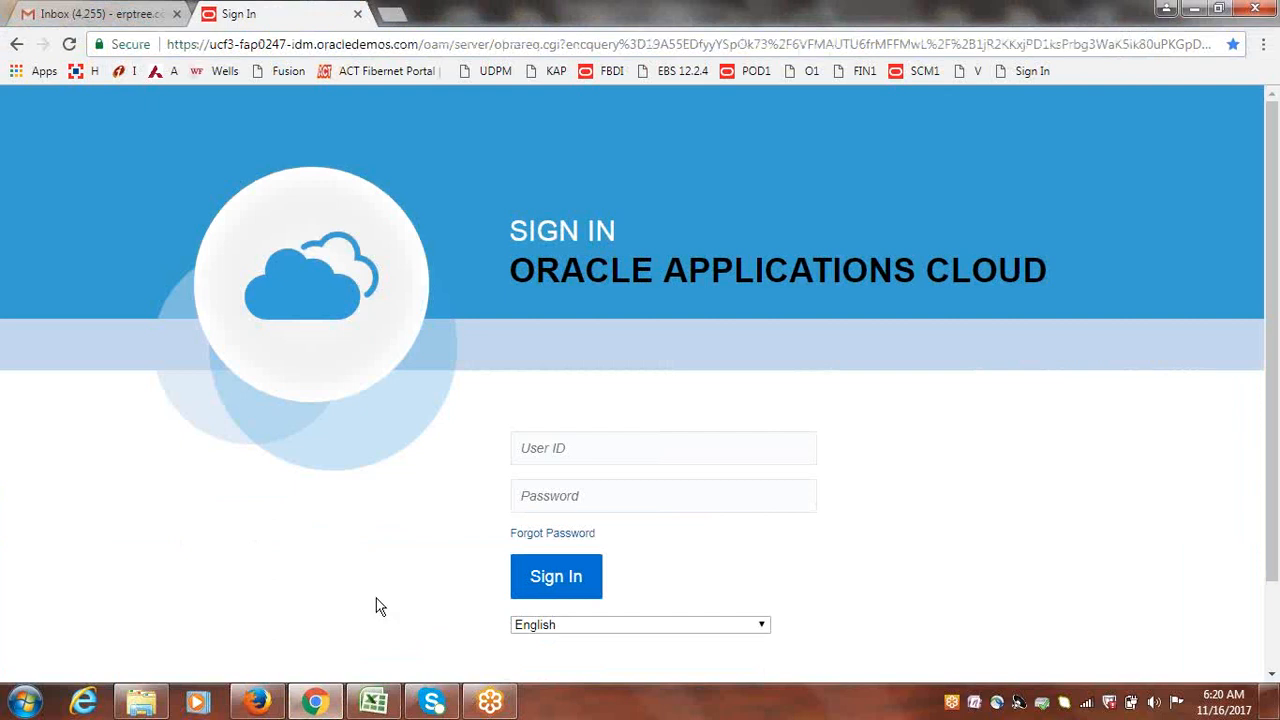
left_click(374, 703)
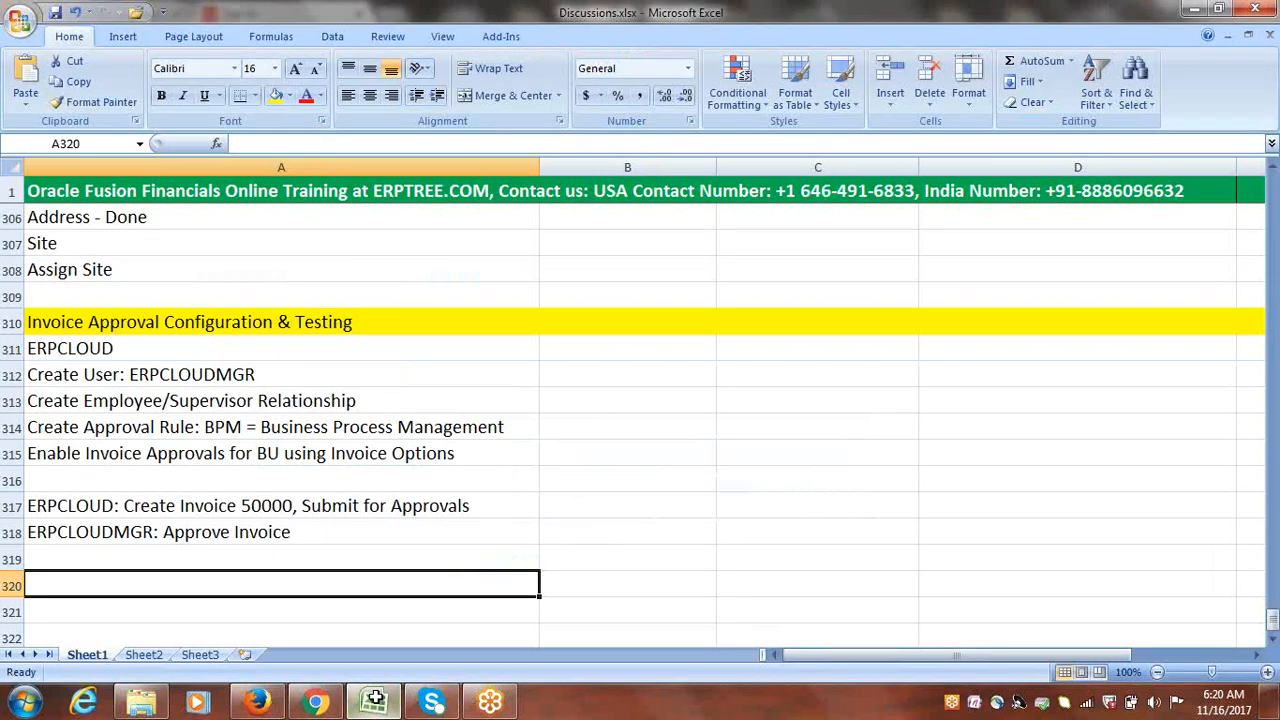
left_click(808, 445)
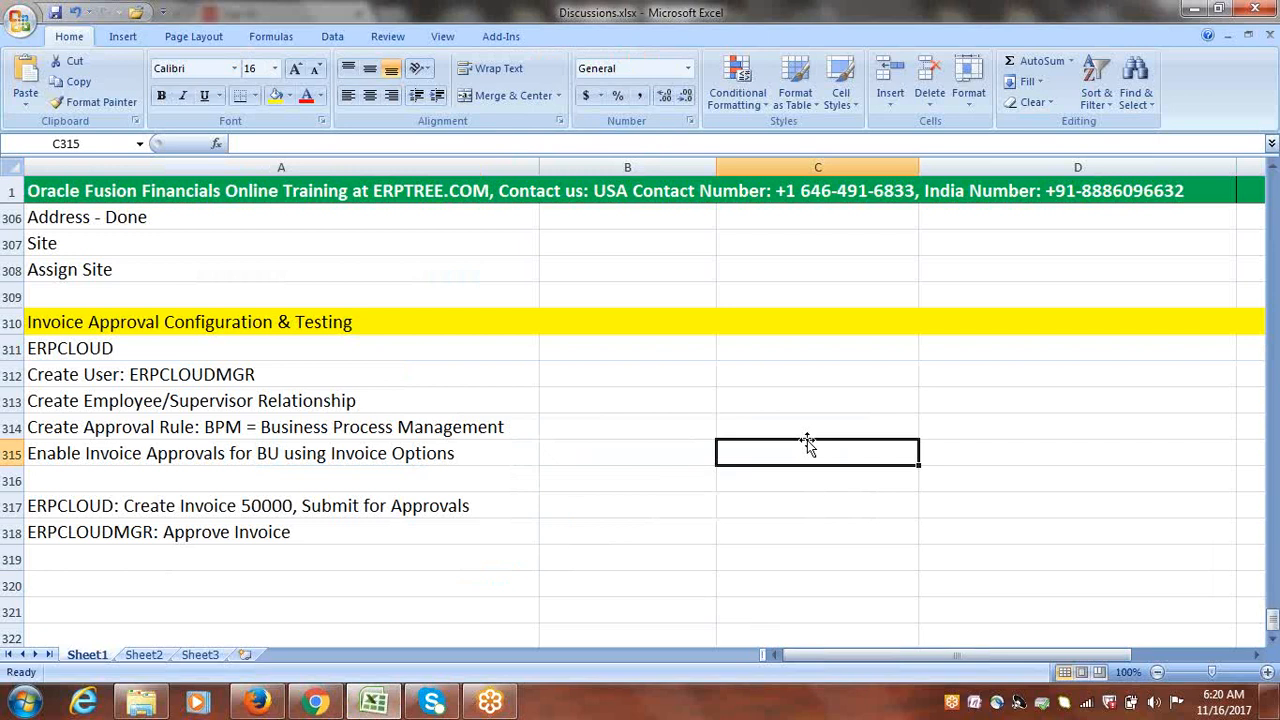
Step: Enter approval amounts 50000, 75000 and 100000 in C315, C316 and C317
type("50000")
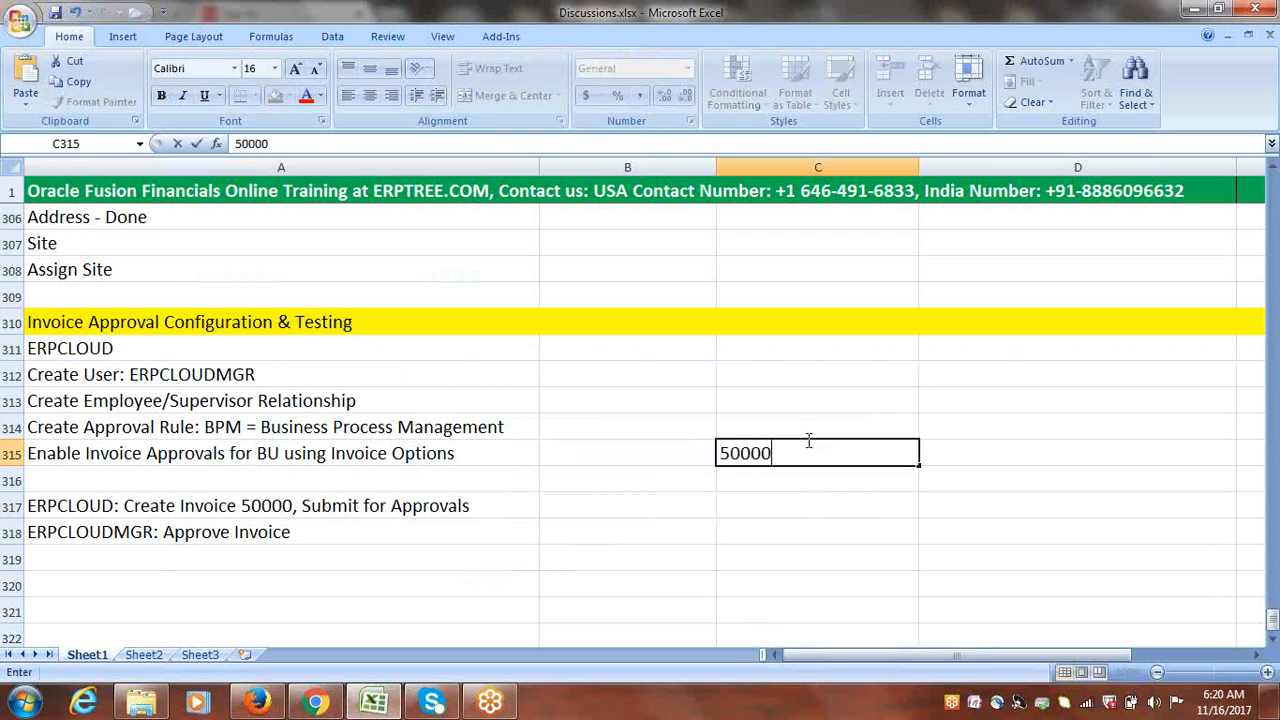
left_click(762, 472)
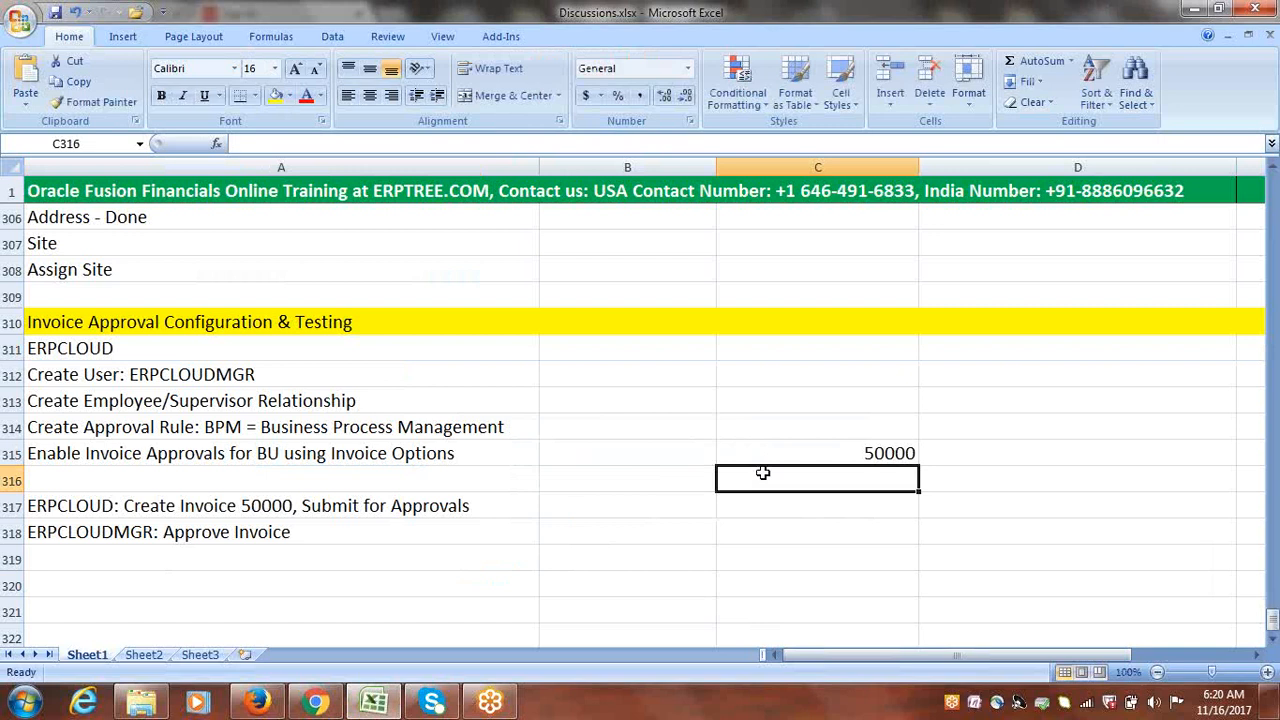
type("75000")
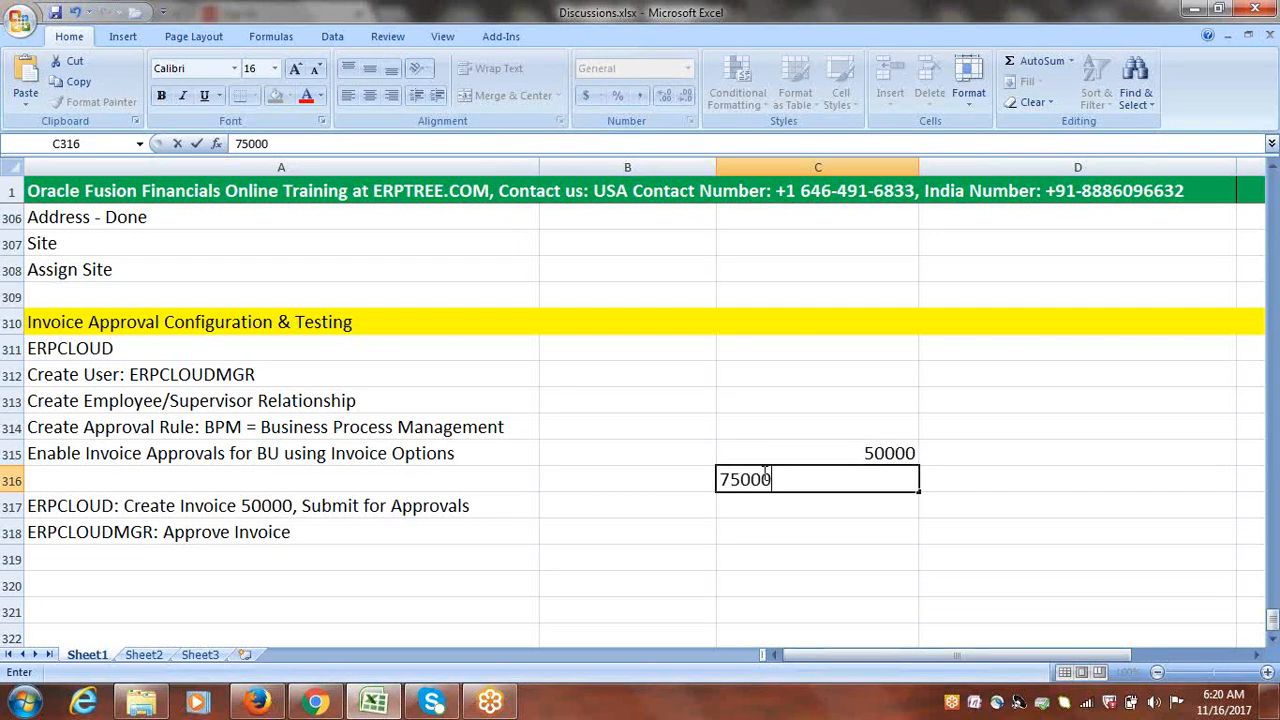
left_click(766, 509)
type("100000")
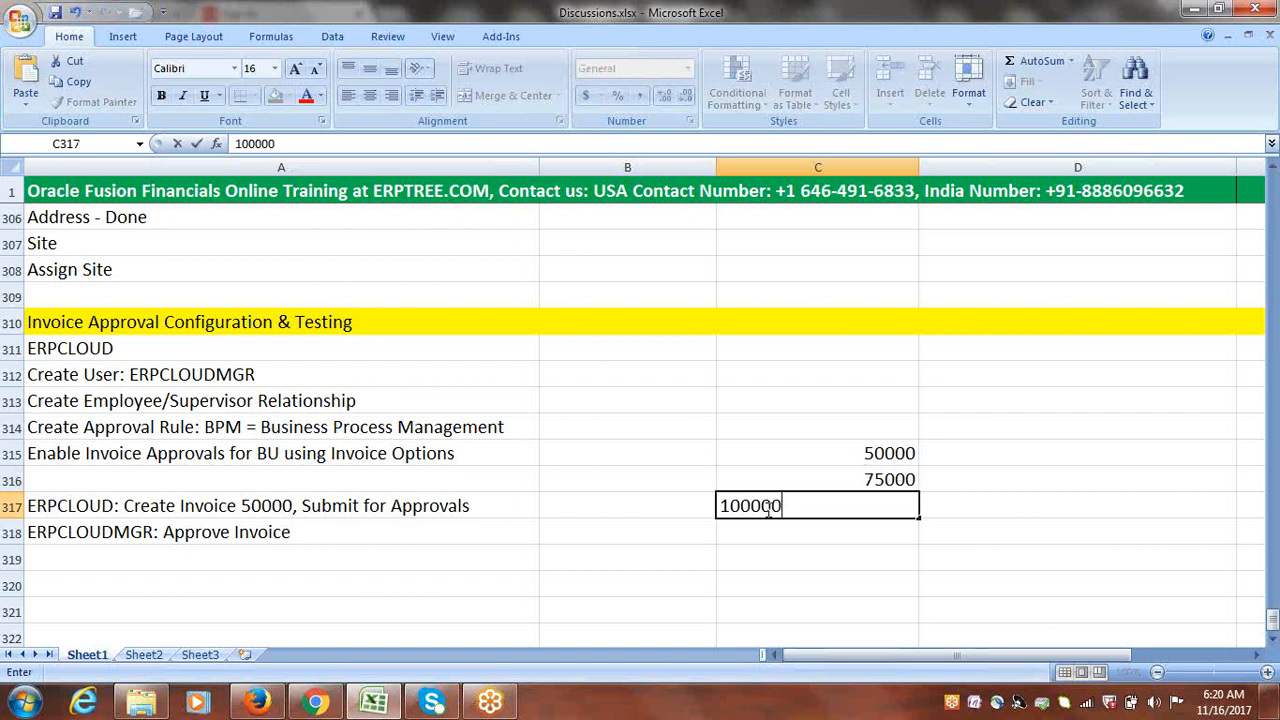
left_click(766, 509)
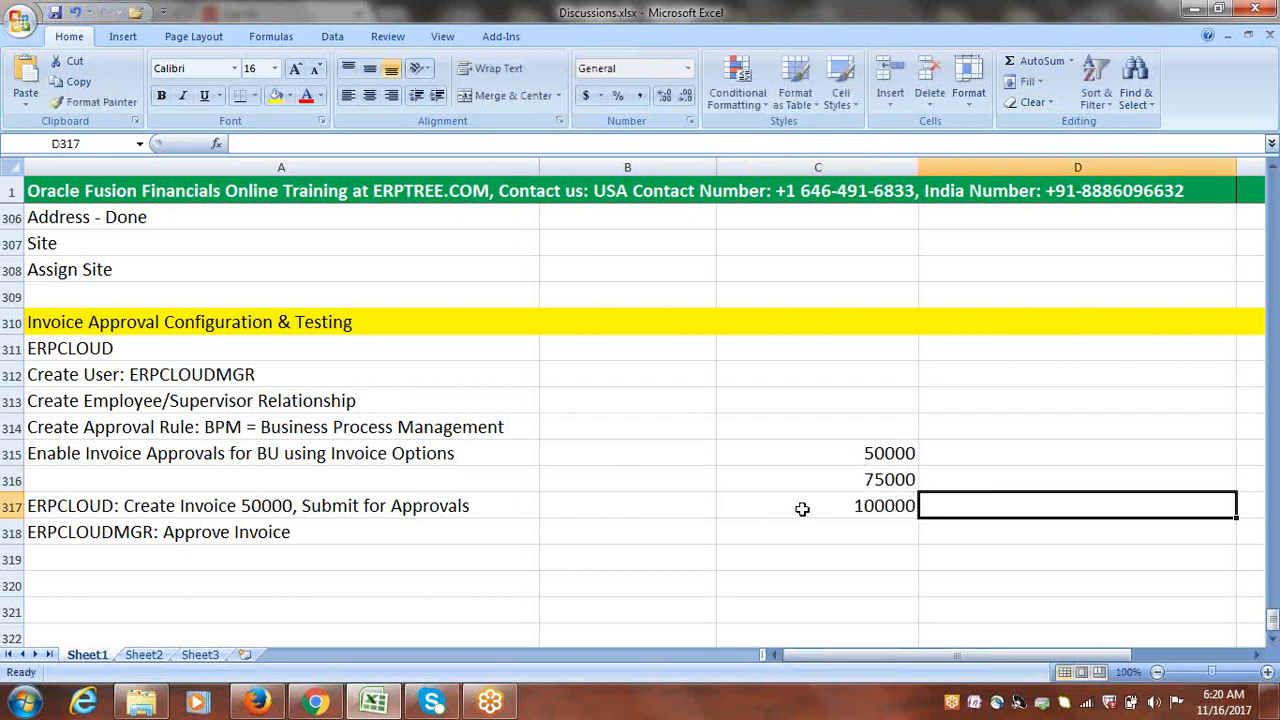
Step: Label the amounts as 50000- A, 75000-B and 100000-C
left_click(851, 454)
double_click(851, 454)
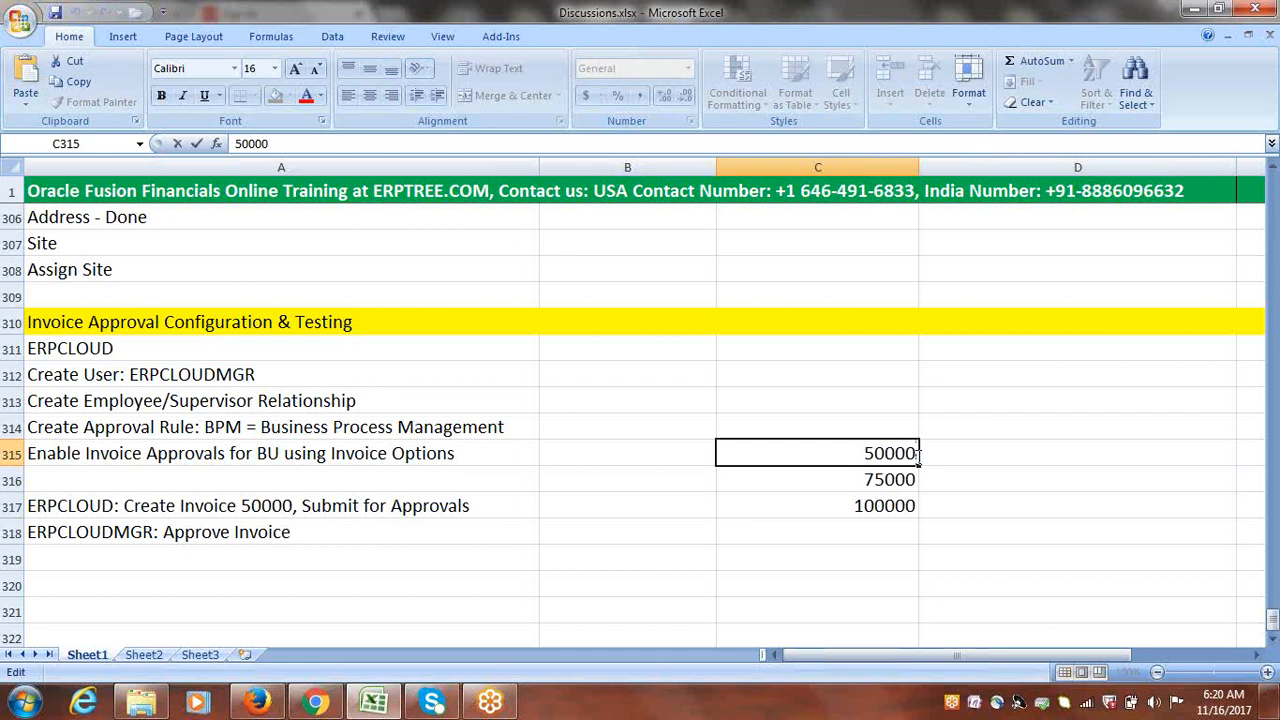
type("- A")
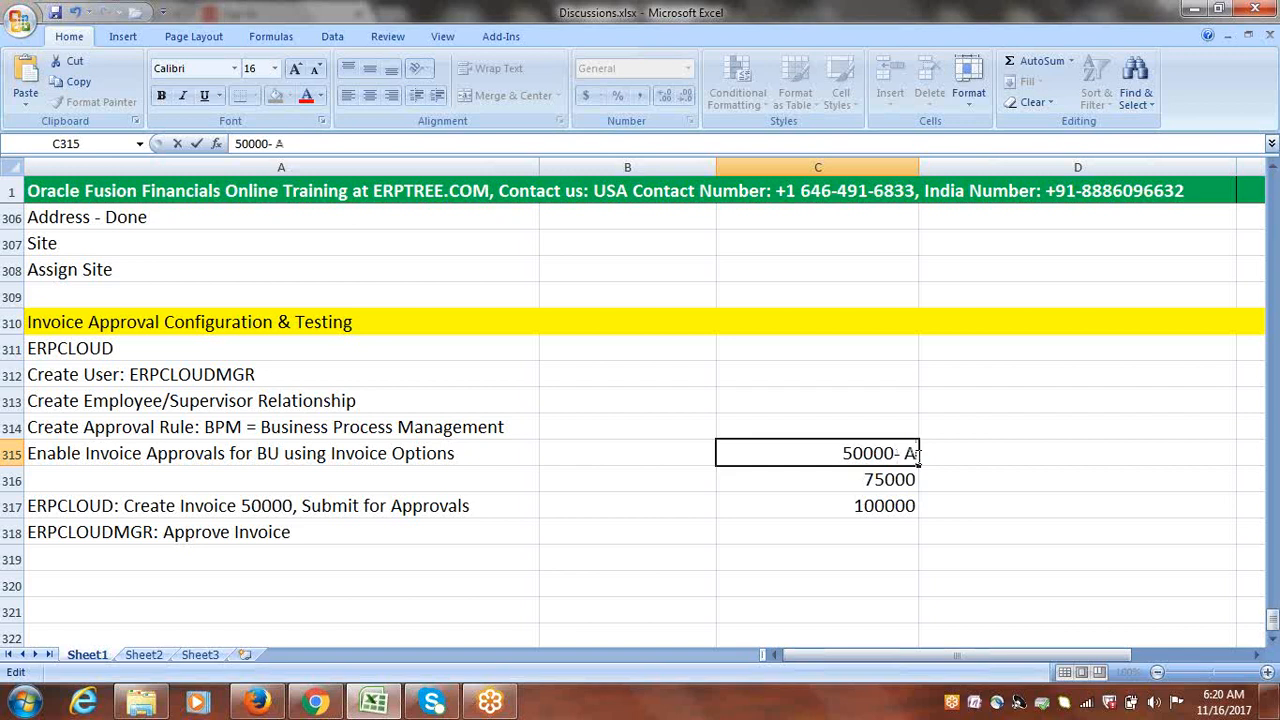
left_click(914, 480)
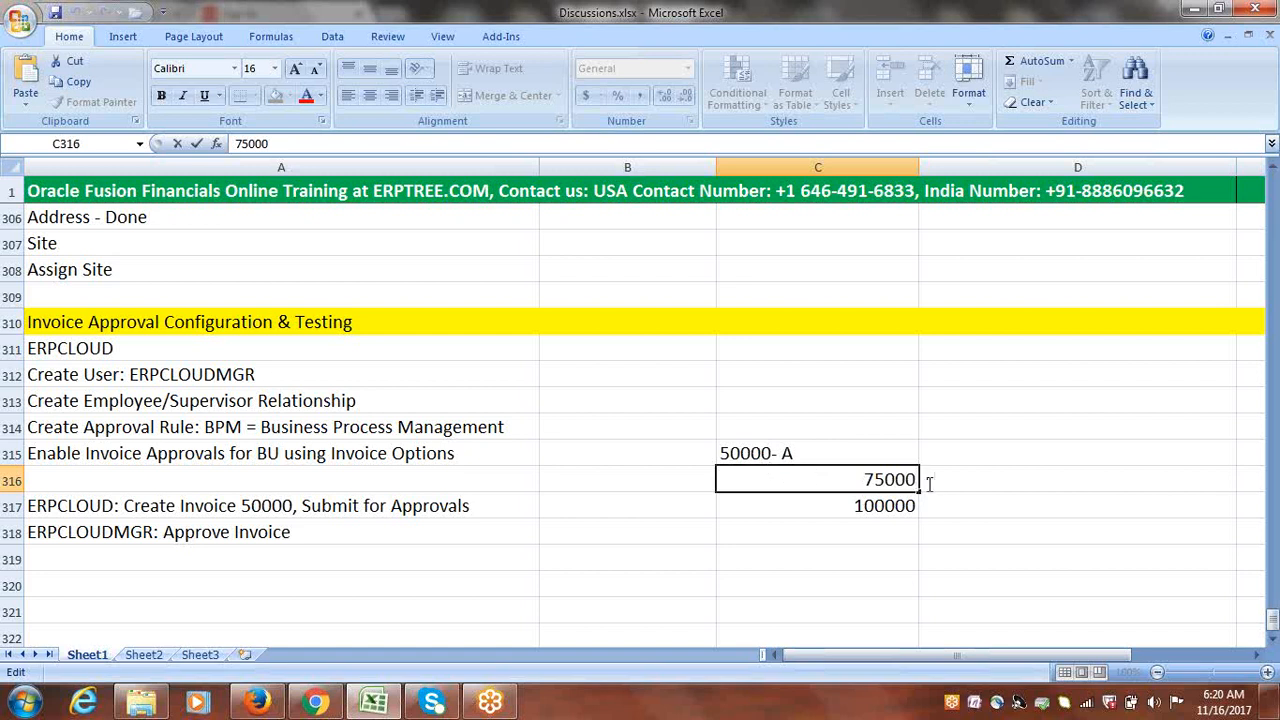
type("-B")
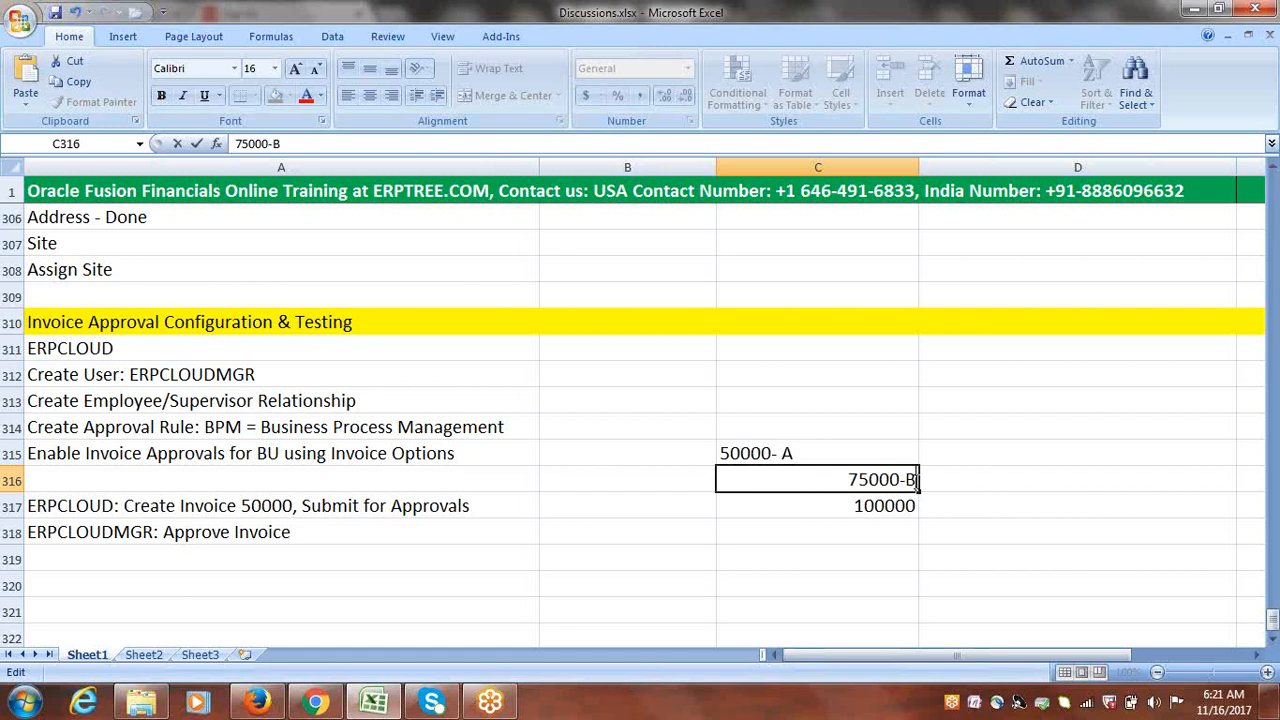
double_click(912, 507)
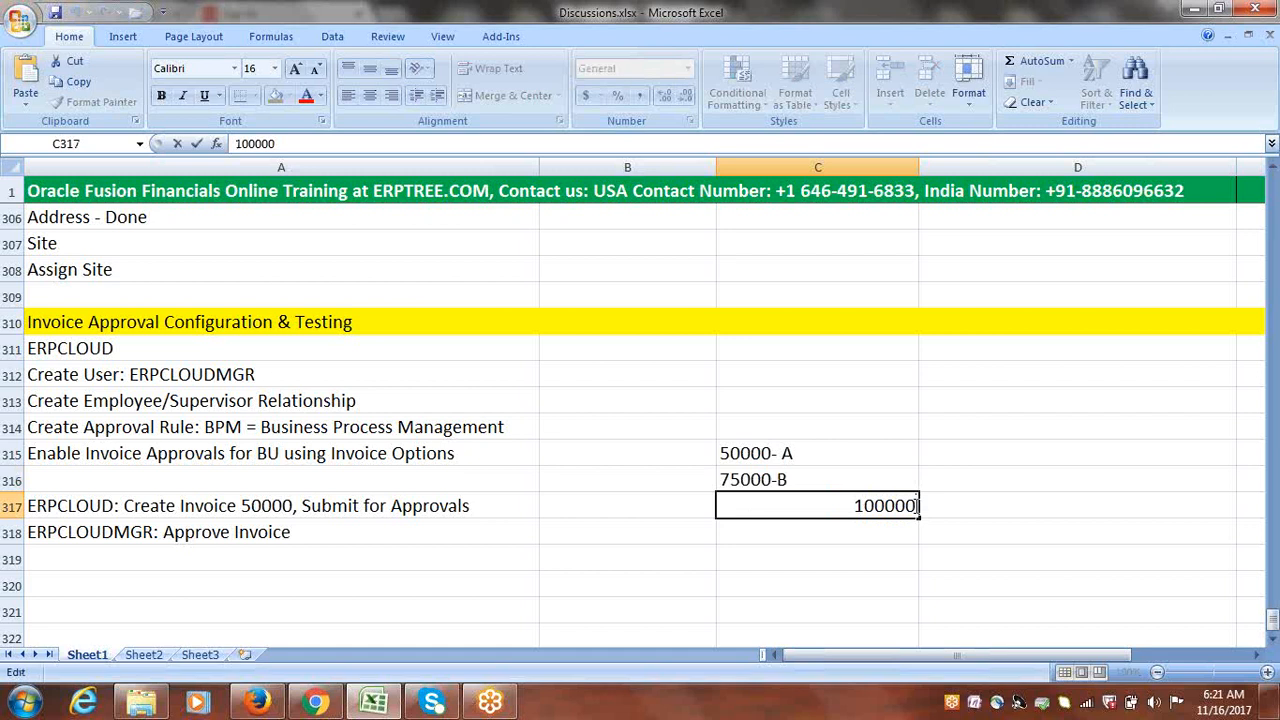
type("-C")
key("Tab")
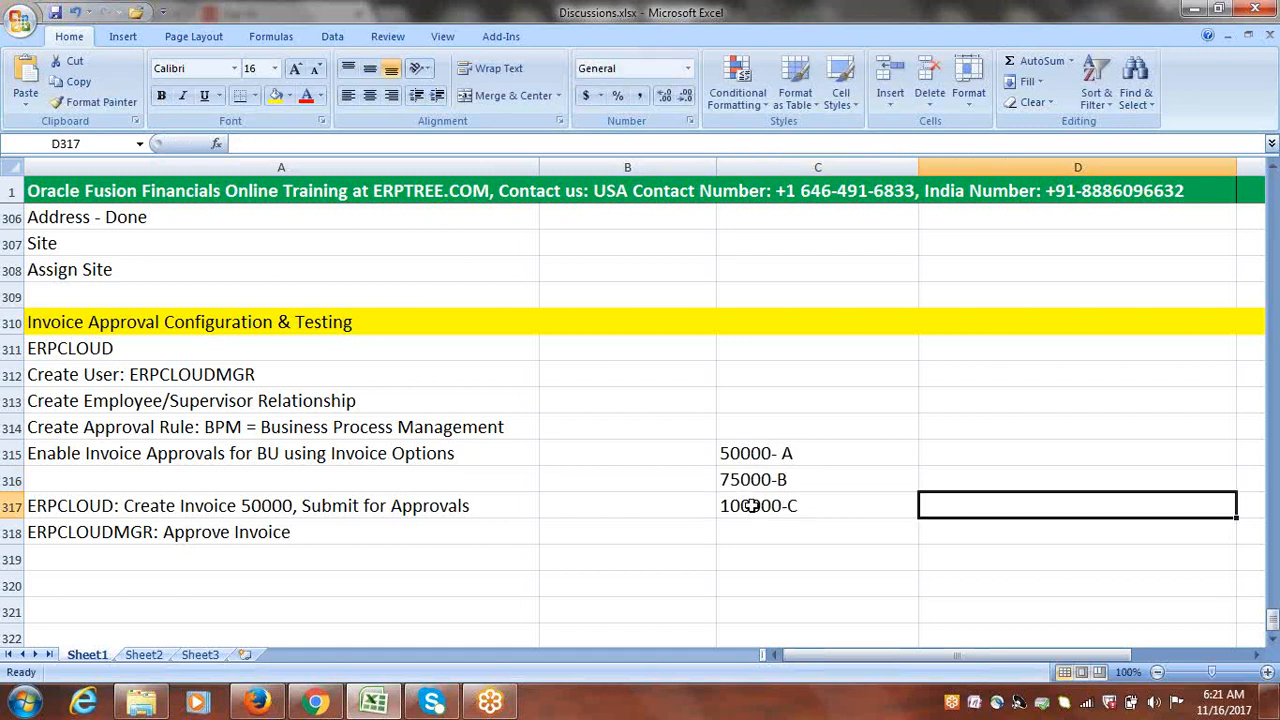
left_click_drag(756, 458, 760, 503)
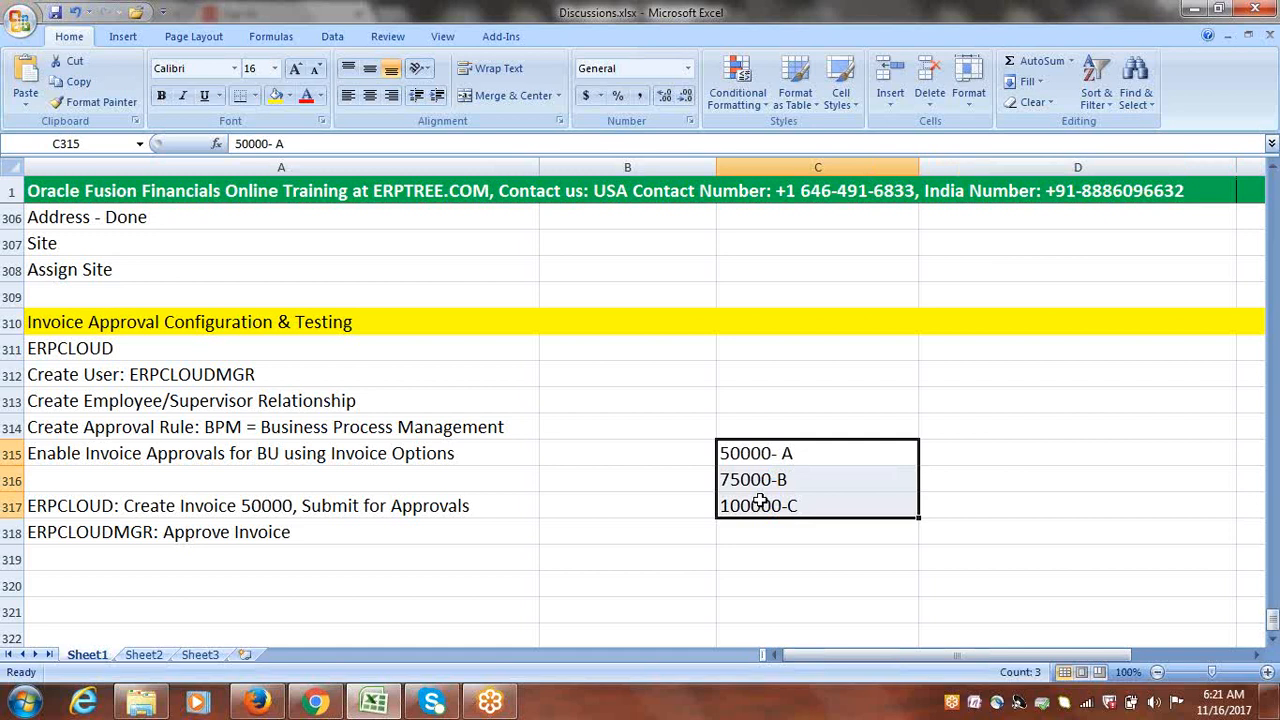
Step: Inspect the approver letters in the 50000- A, 75000-B and 100000-C entries
double_click(802, 453)
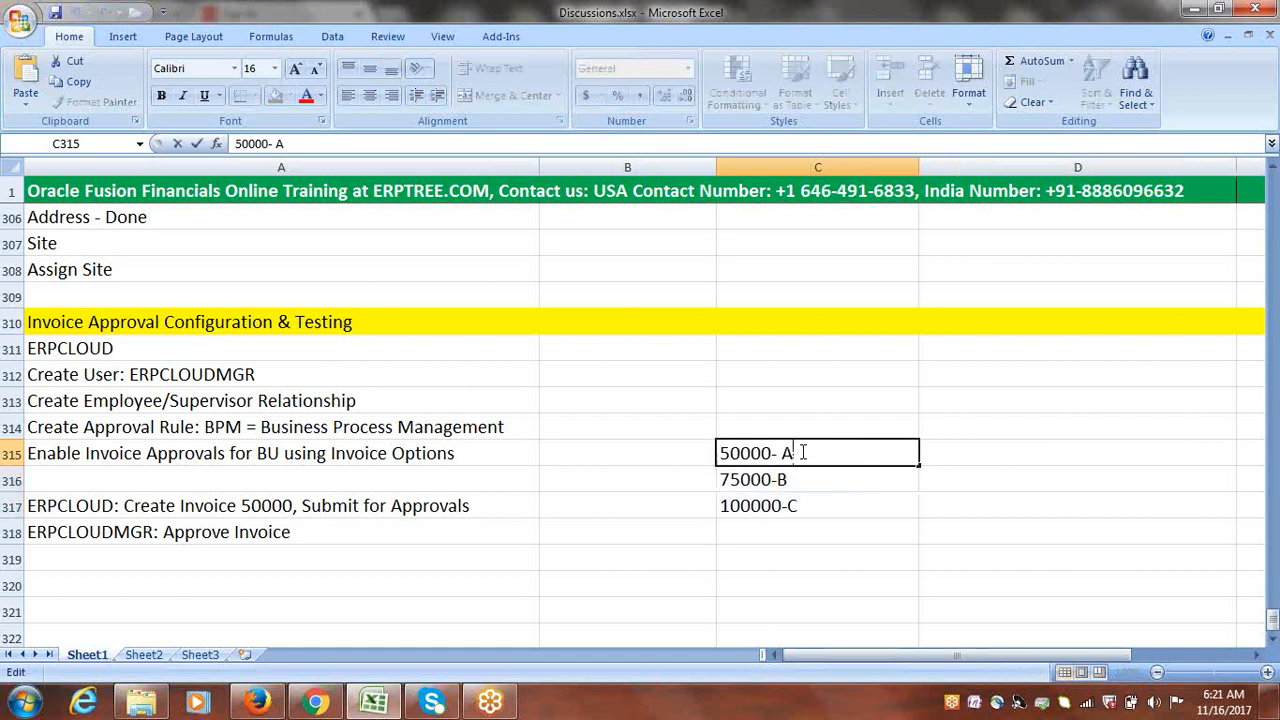
left_click_drag(805, 454, 787, 454)
double_click(800, 480)
left_click_drag(806, 480, 783, 479)
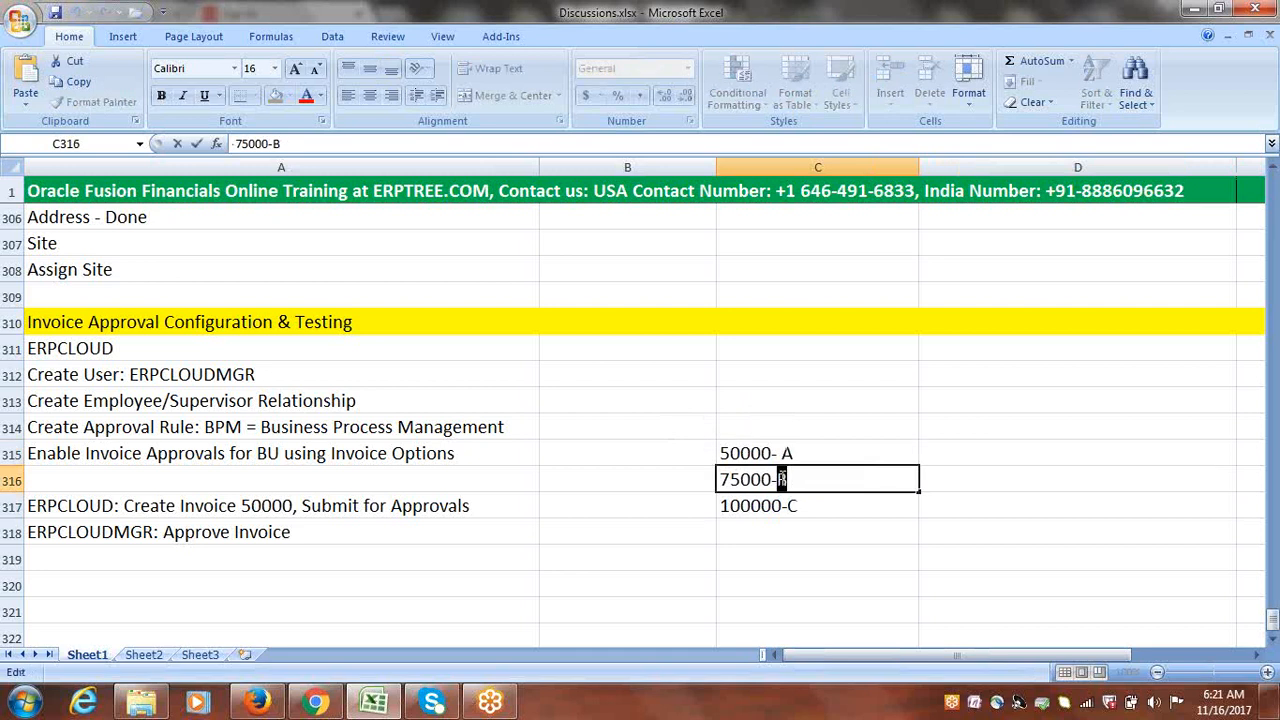
left_click(820, 506)
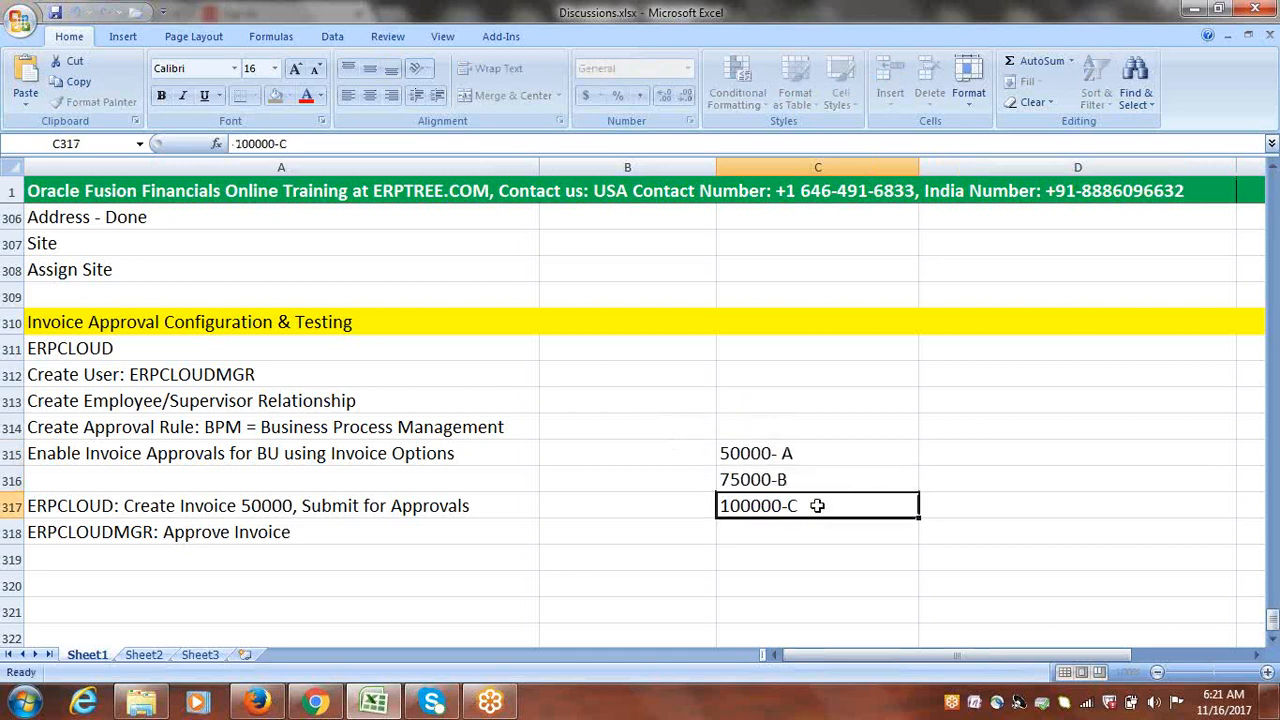
double_click(823, 506)
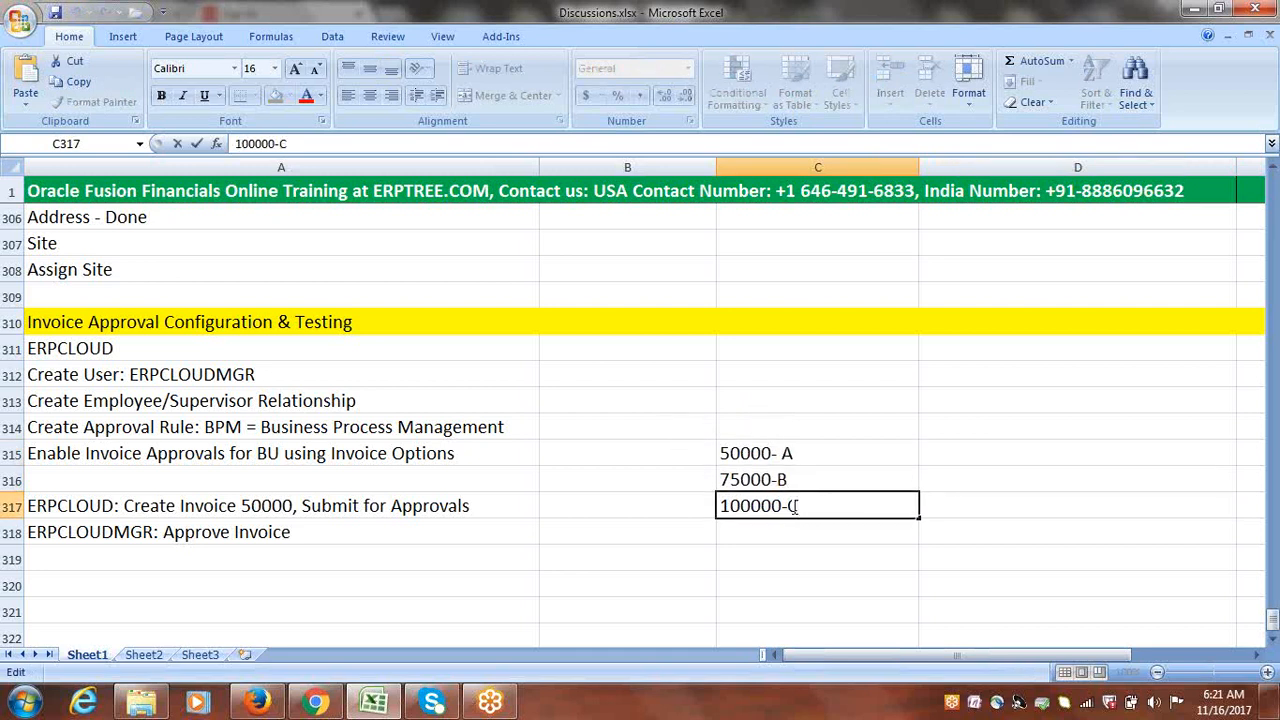
Step: Extend C315 to read '50000- A, D, X', then switch to another window
left_click(794, 454)
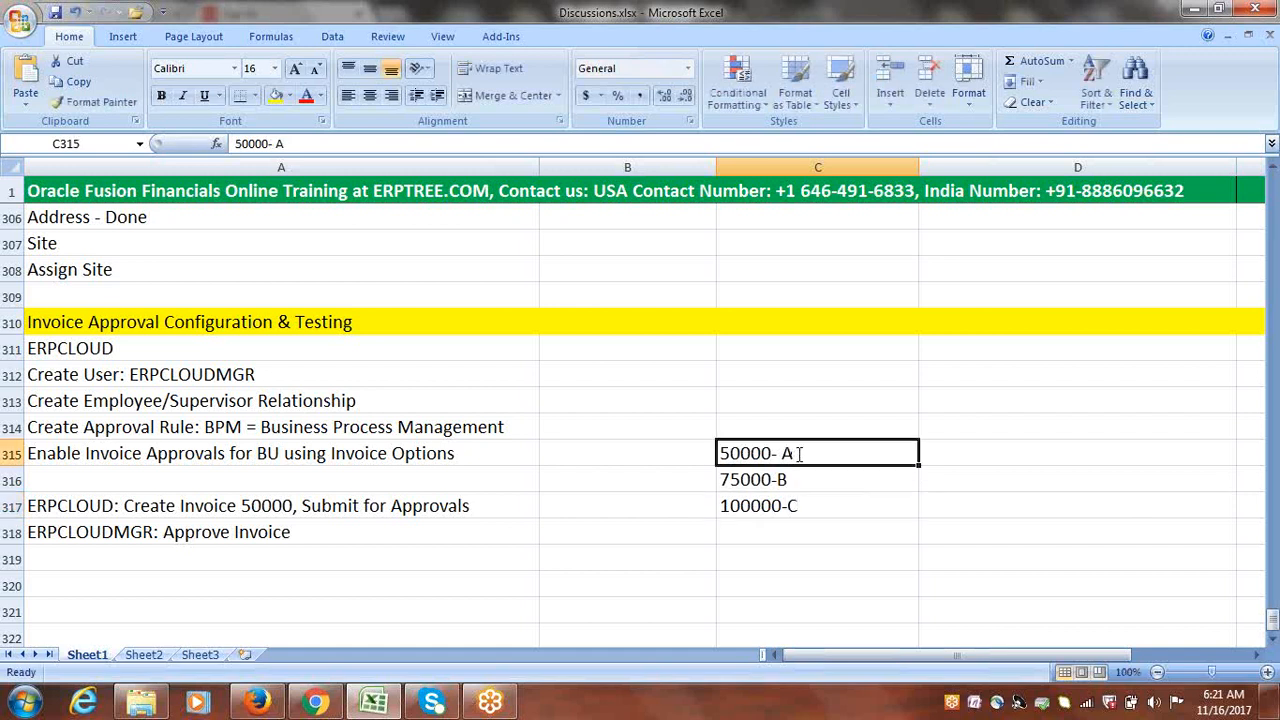
double_click(795, 455)
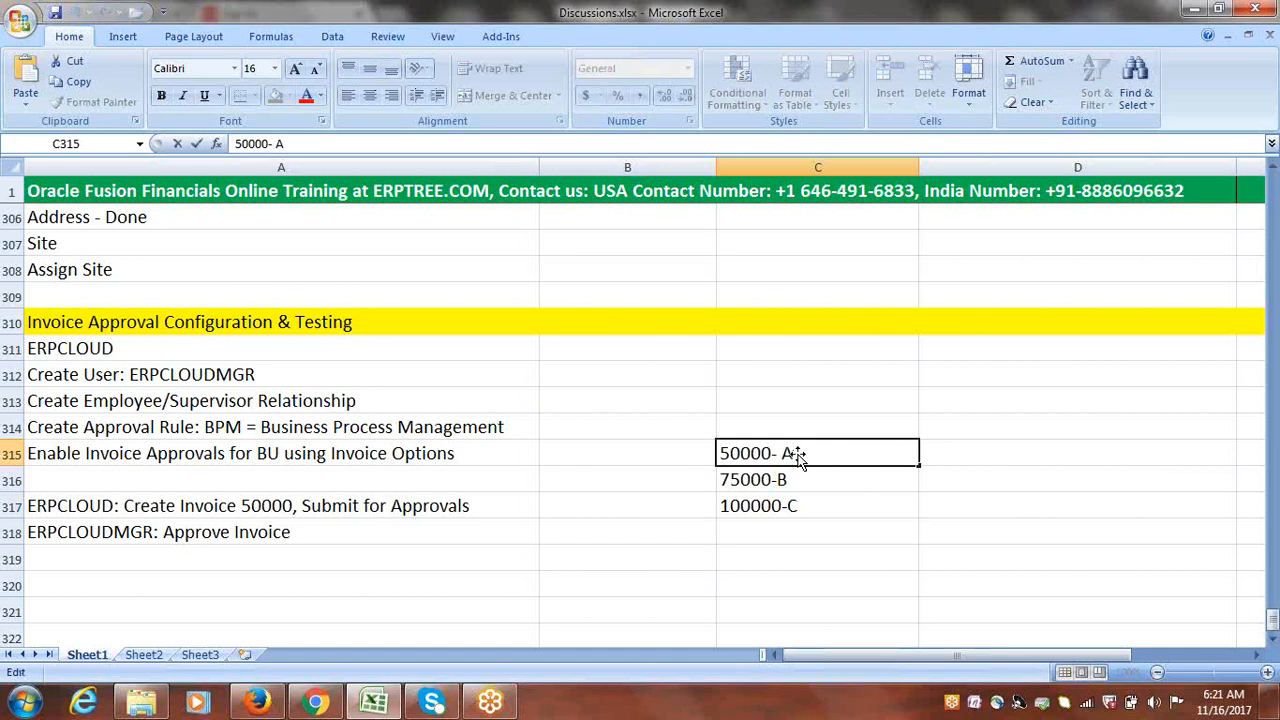
type(", D, X")
left_click_drag(840, 453, 719, 453)
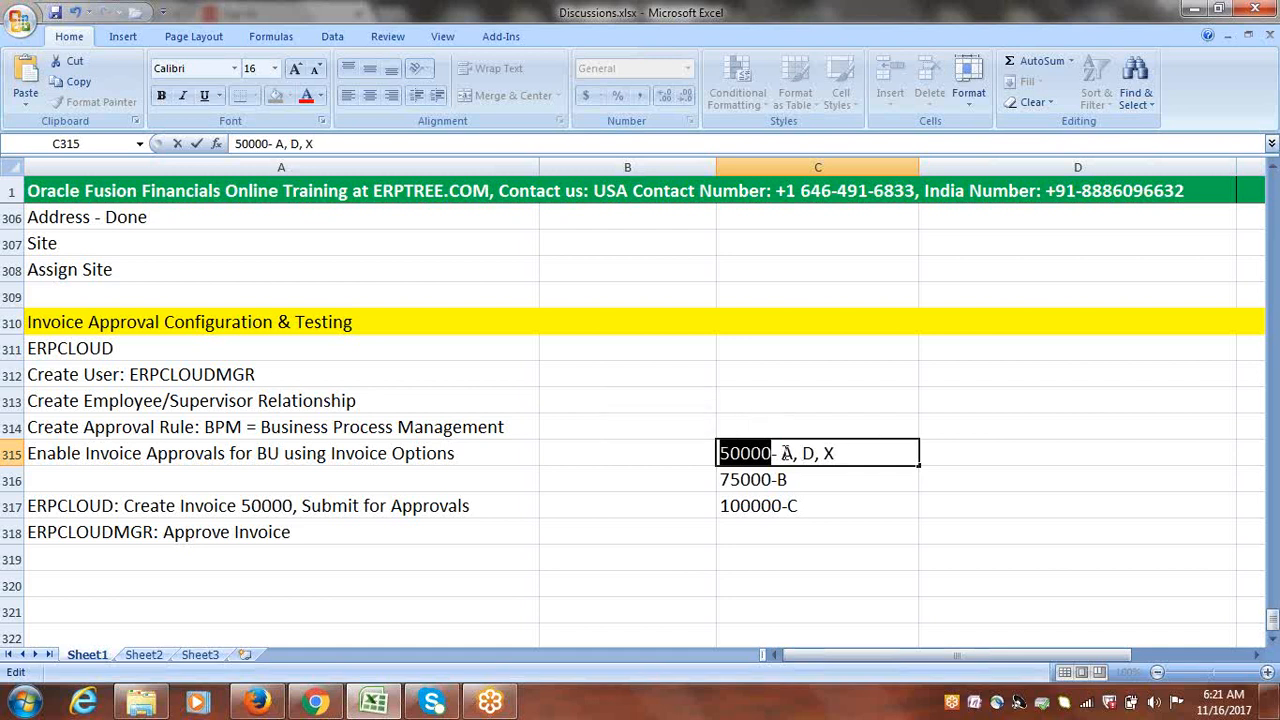
left_click_drag(781, 453, 840, 455)
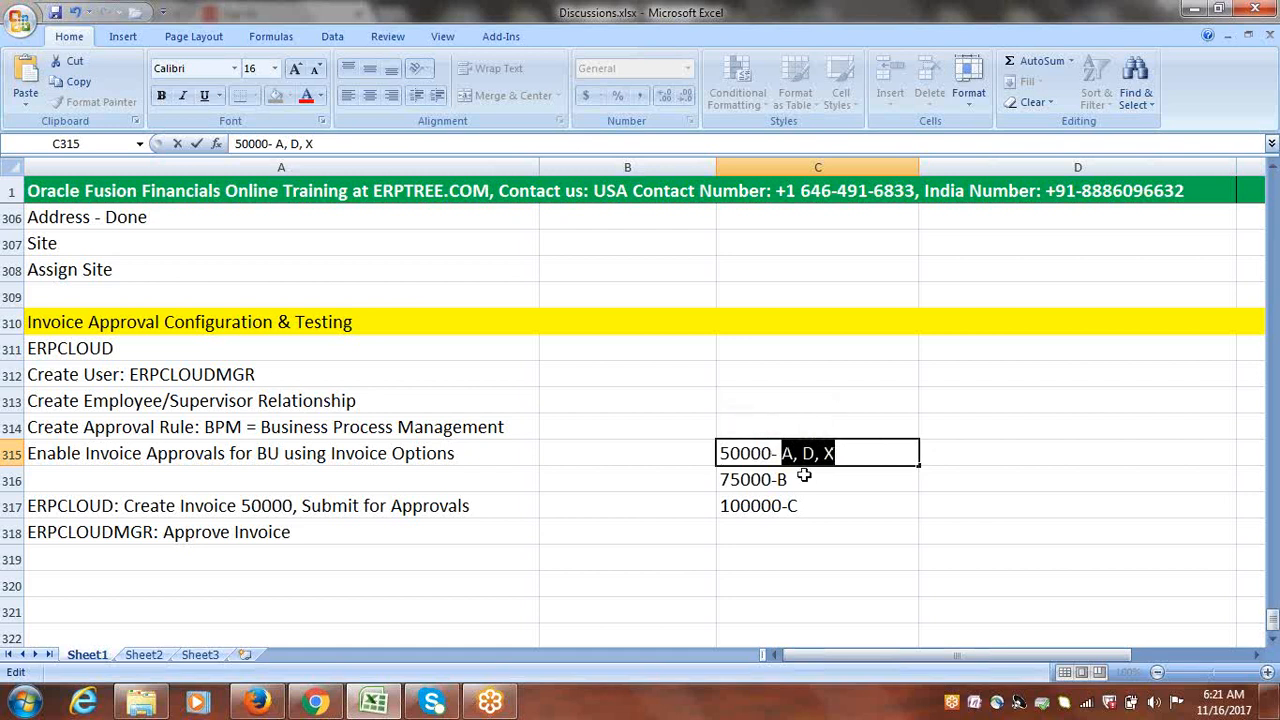
left_click(806, 479)
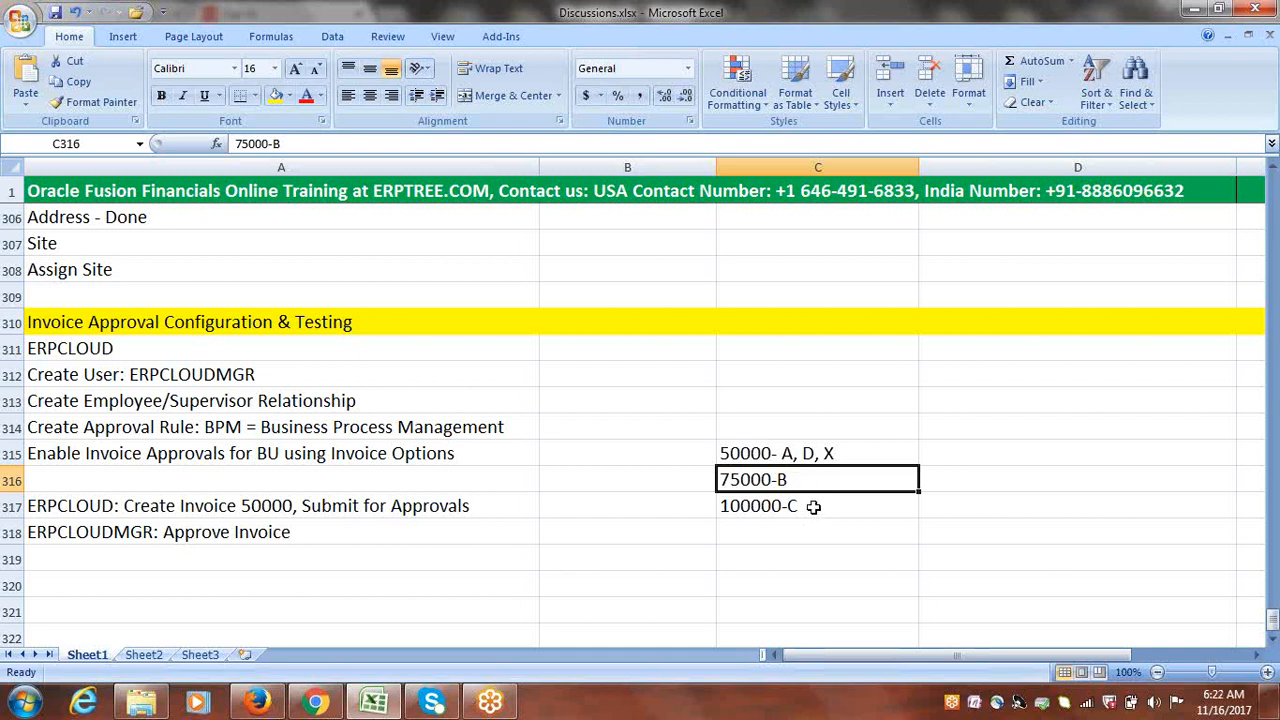
left_click(813, 507)
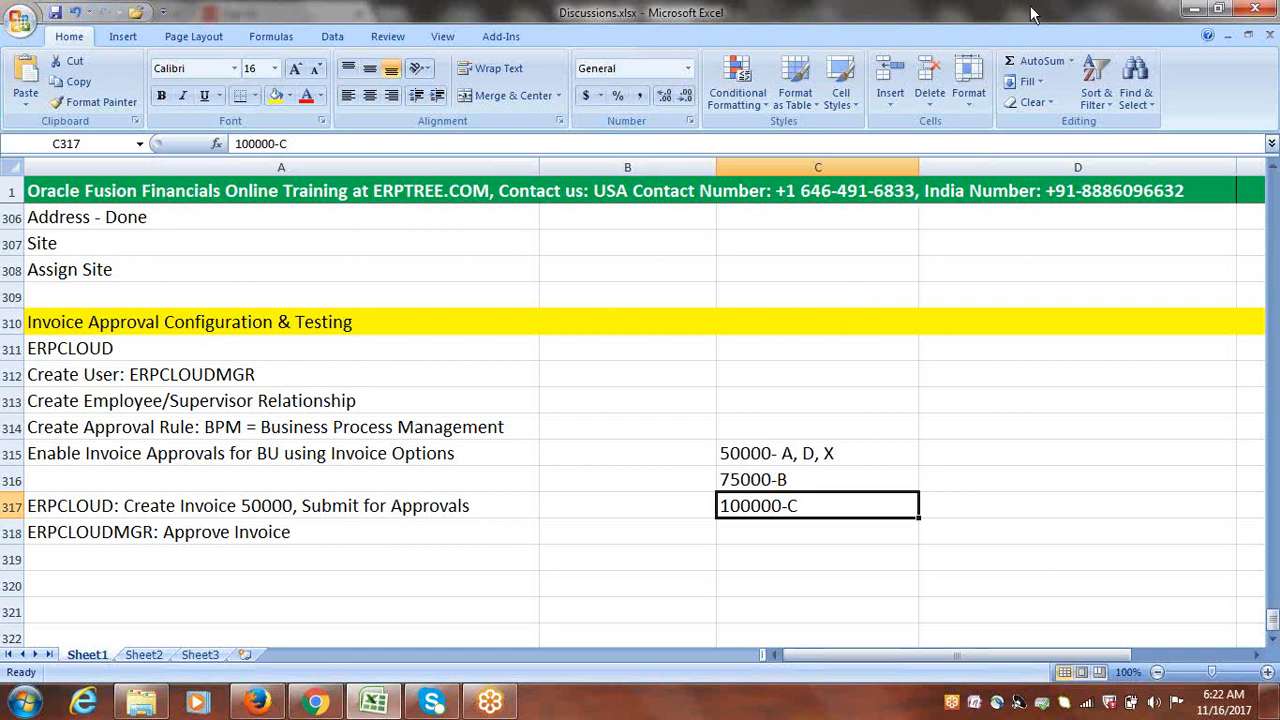
key("alt+Tab")
left_click(1088, 296)
left_click(1180, 42)
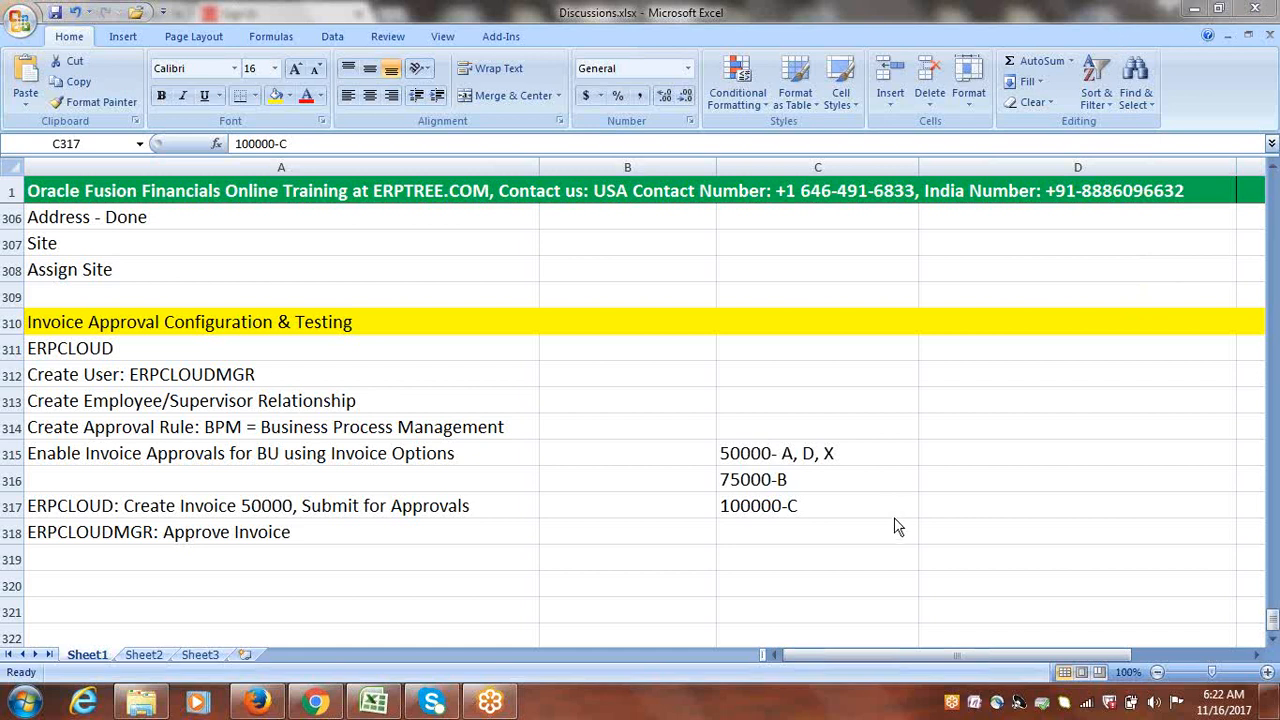
left_click(822, 507)
left_click(848, 477)
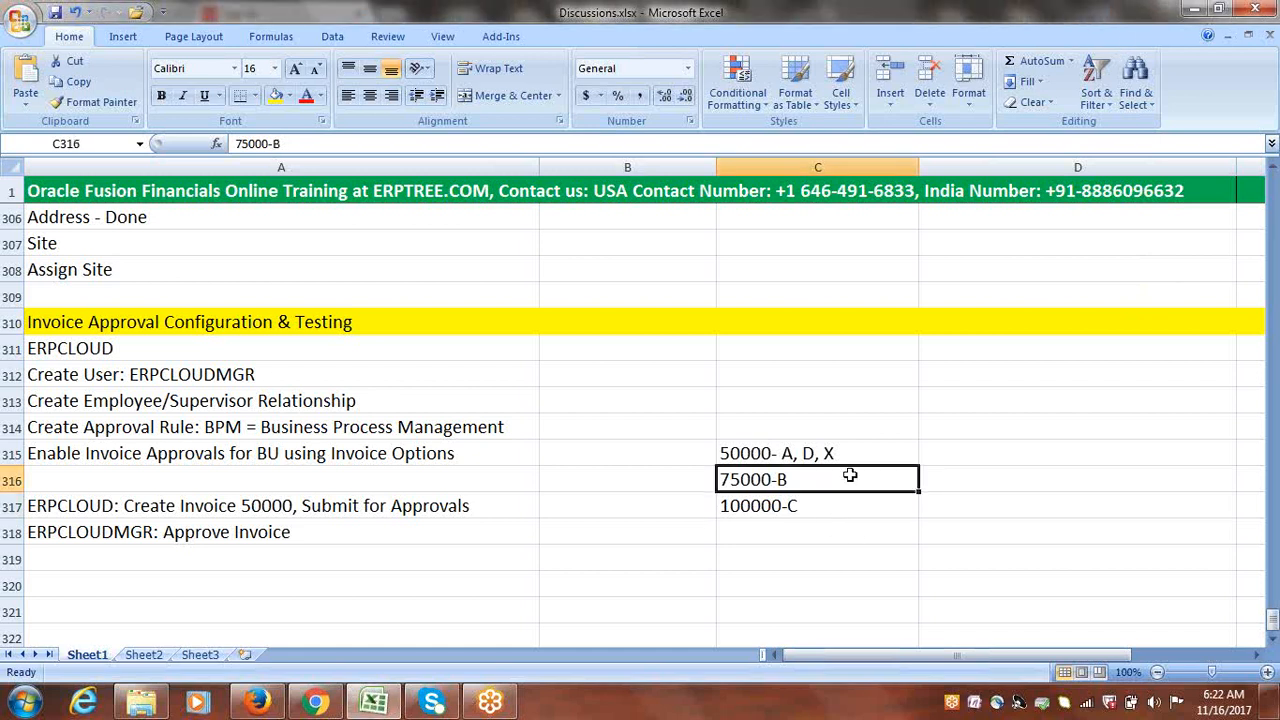
left_click(857, 455)
left_click(843, 473)
left_click(838, 504)
left_click(844, 479)
left_click(846, 457)
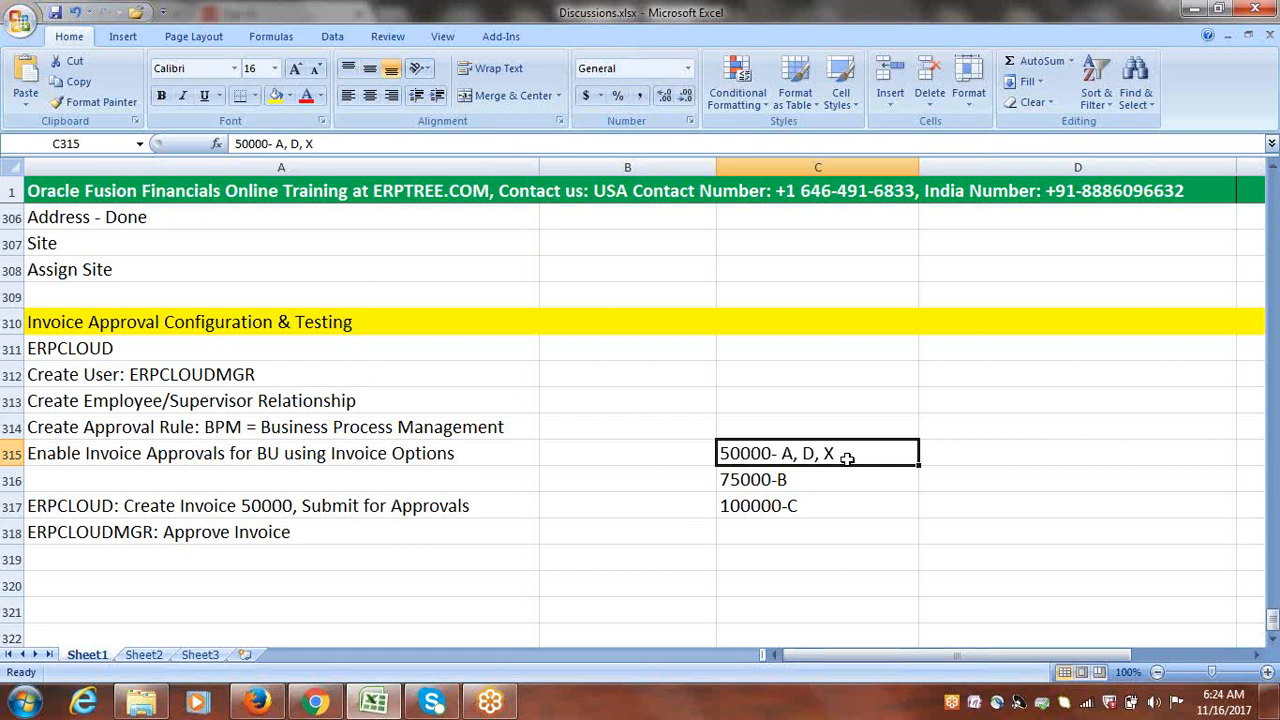
Step: Review setup steps A312:A315 and testing steps A317:A318, then return to the Oracle Fusion browser
left_click(791, 480)
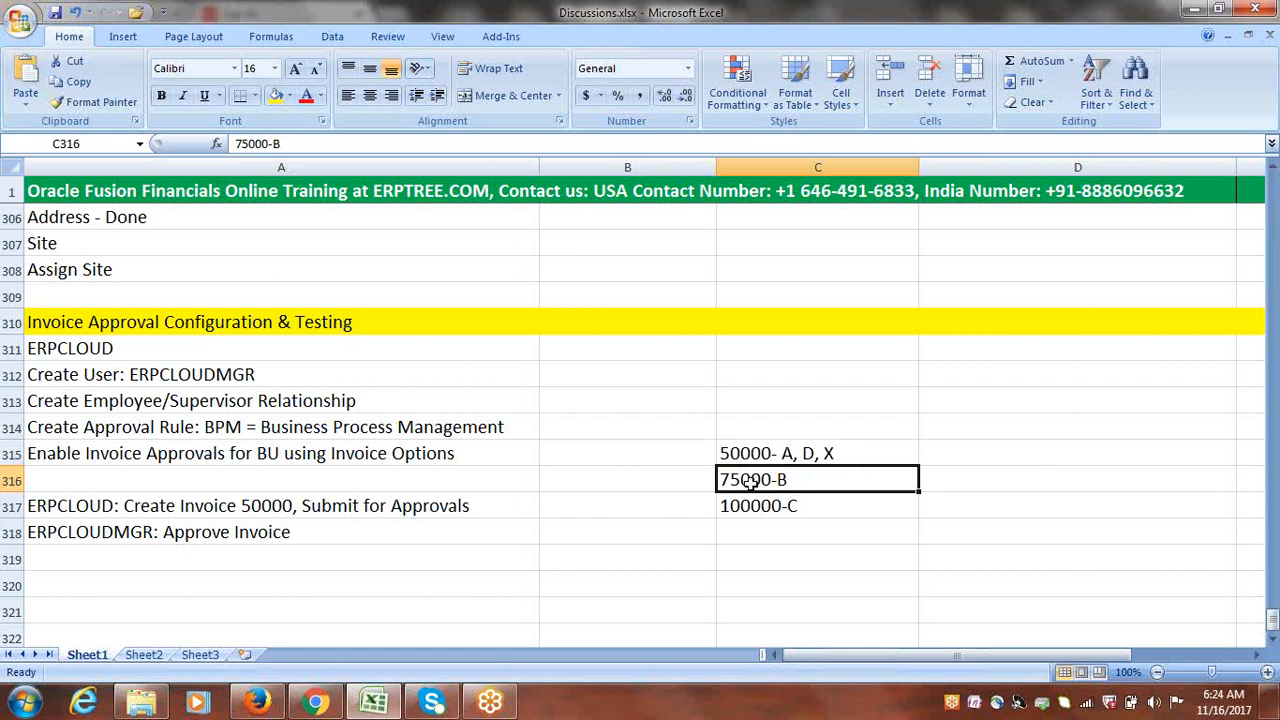
left_click(339, 526)
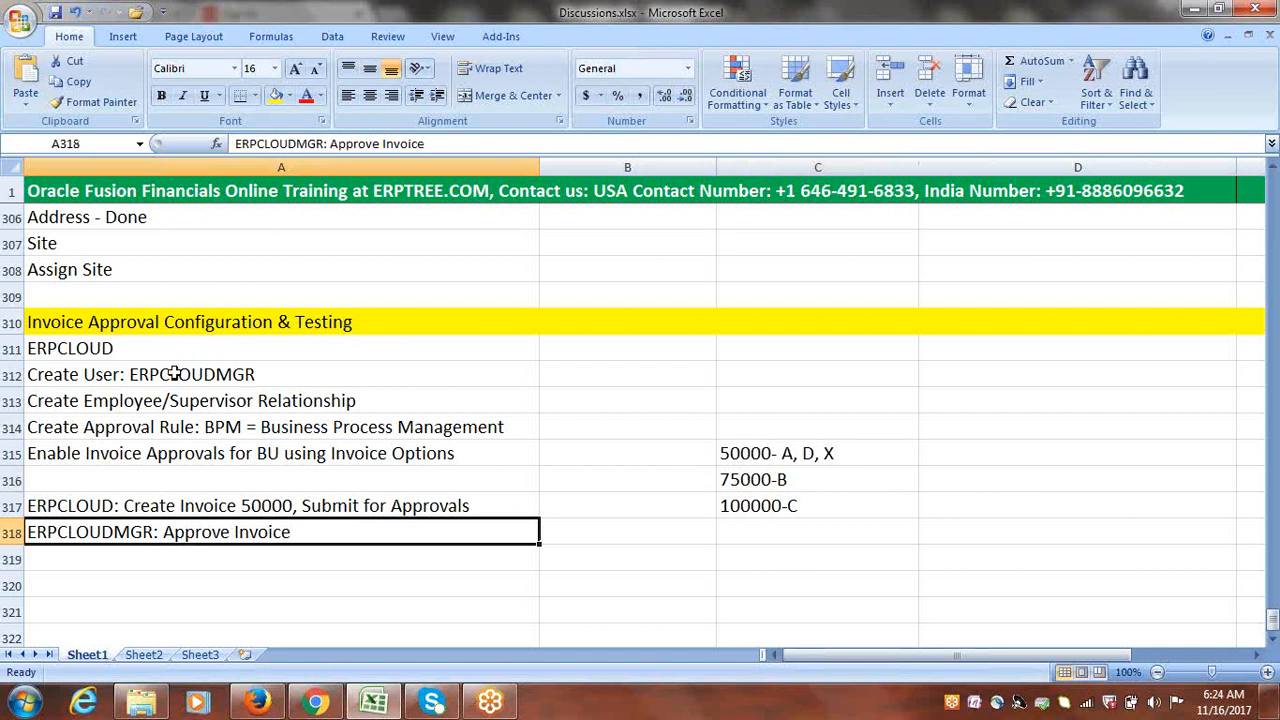
left_click_drag(174, 374, 183, 451)
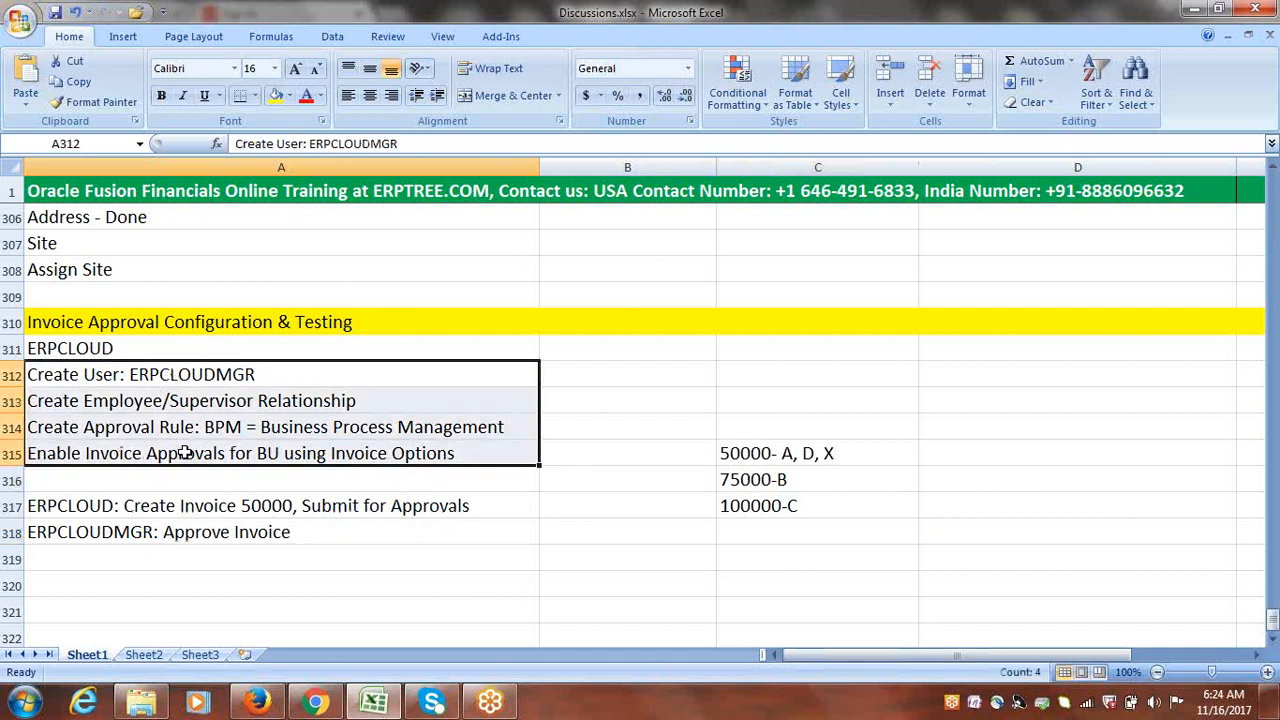
left_click_drag(107, 505, 177, 530)
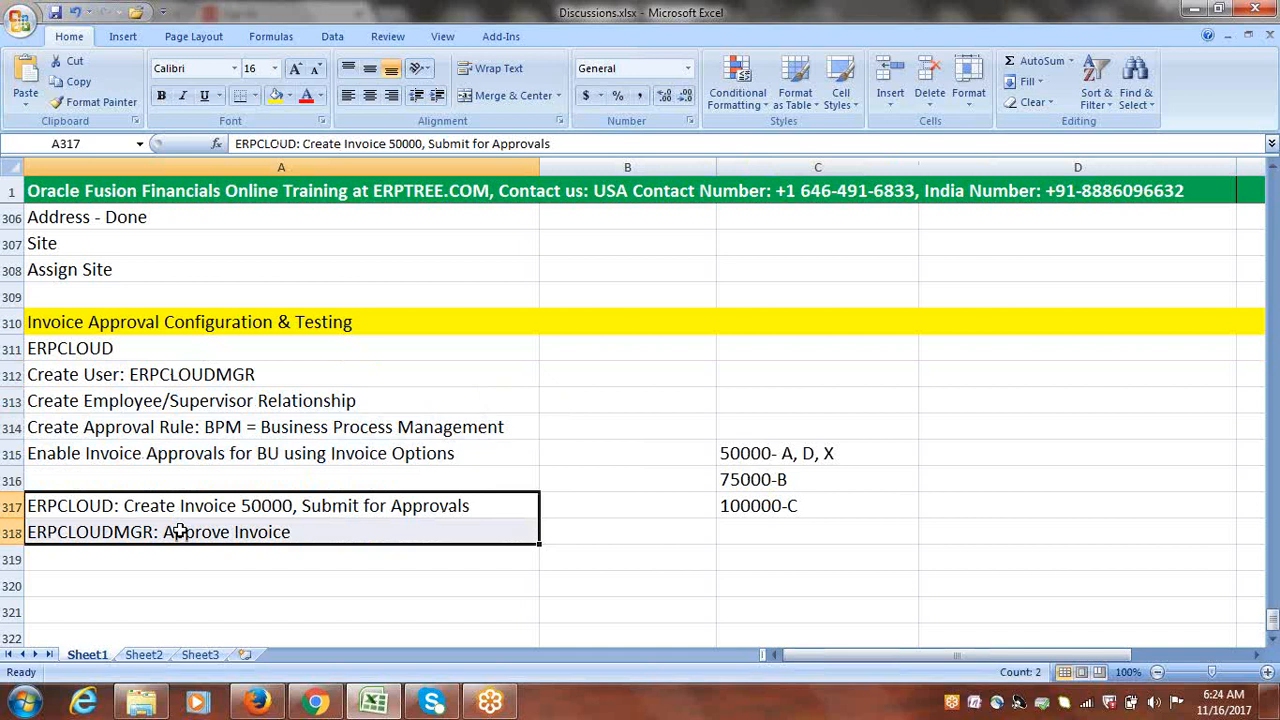
left_click(312, 530)
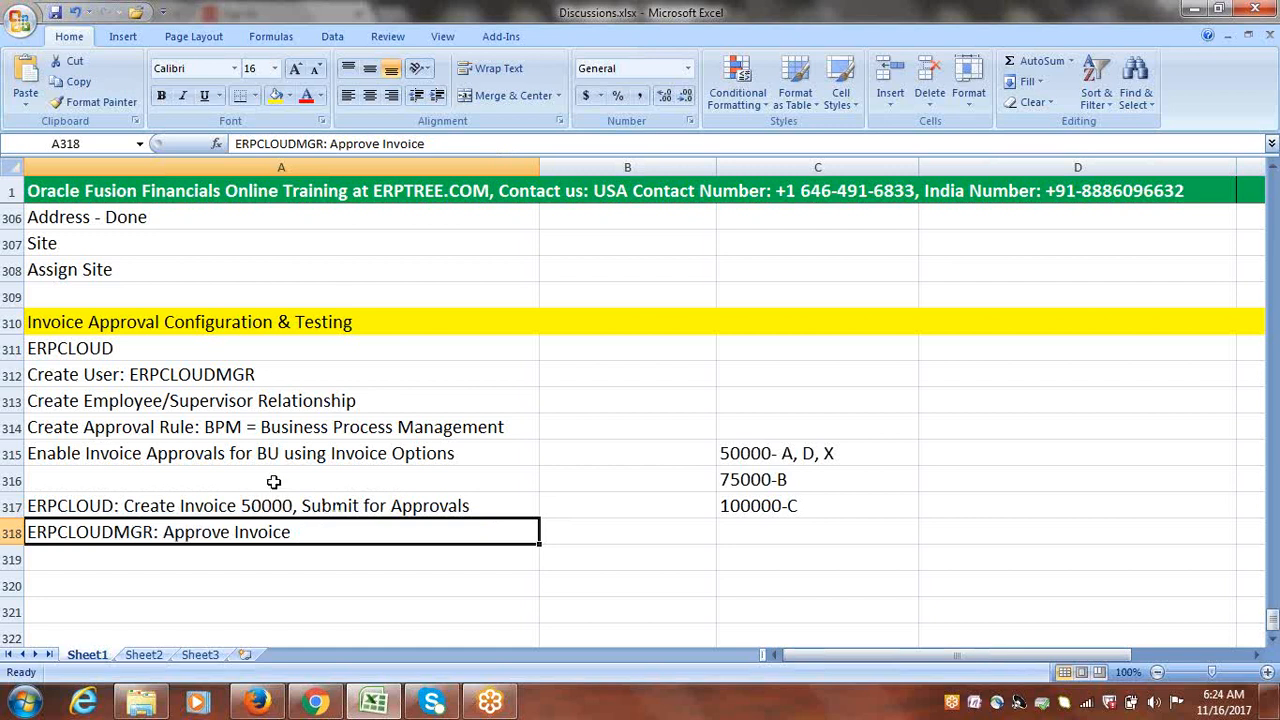
left_click(150, 345)
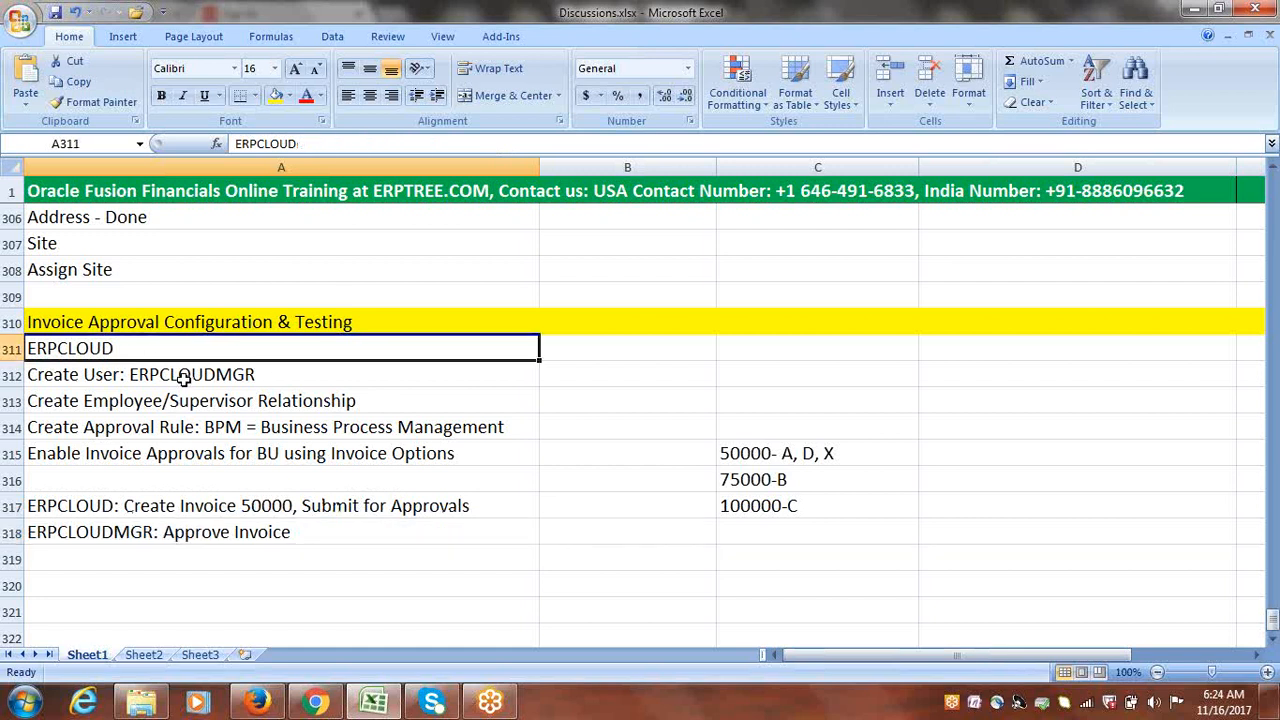
left_click(165, 376)
double_click(128, 376)
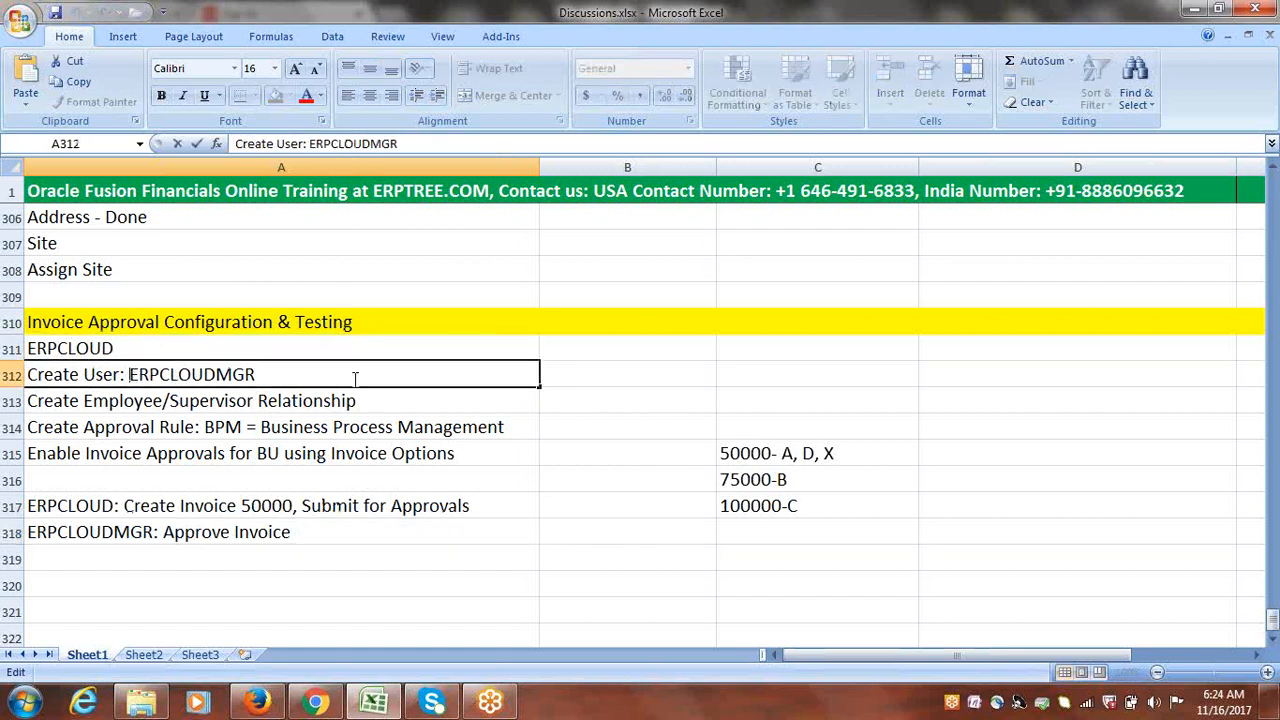
left_click(257, 702)
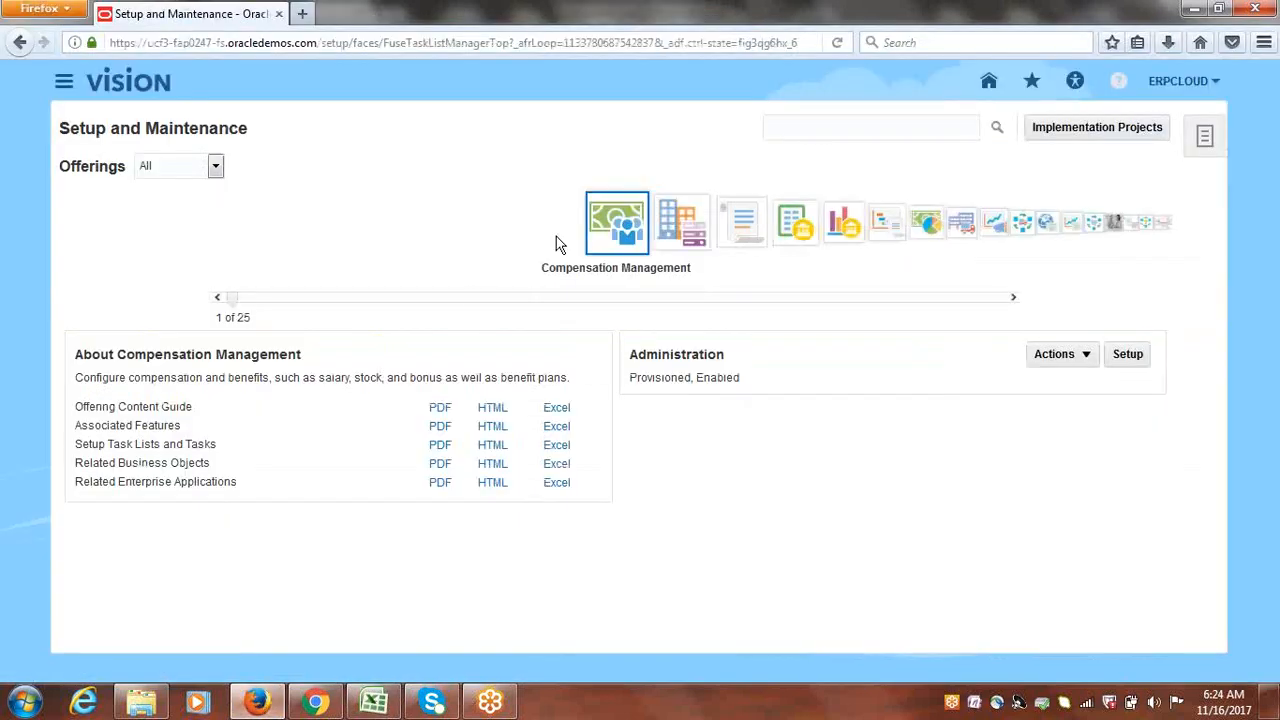
Step: Search Setup and Maintenance for MANAGE USERS and open the Manage Users task
left_click(858, 131)
type("MANAGE USERS")
key("Return")
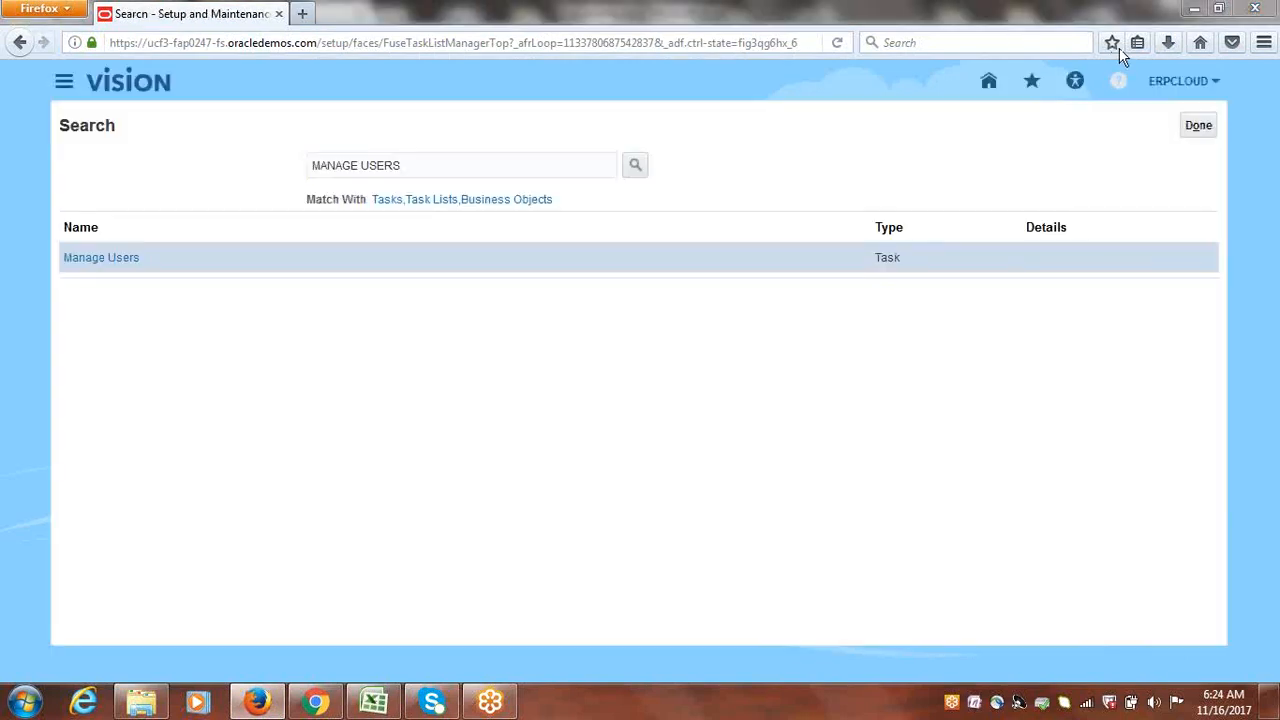
left_click(101, 259)
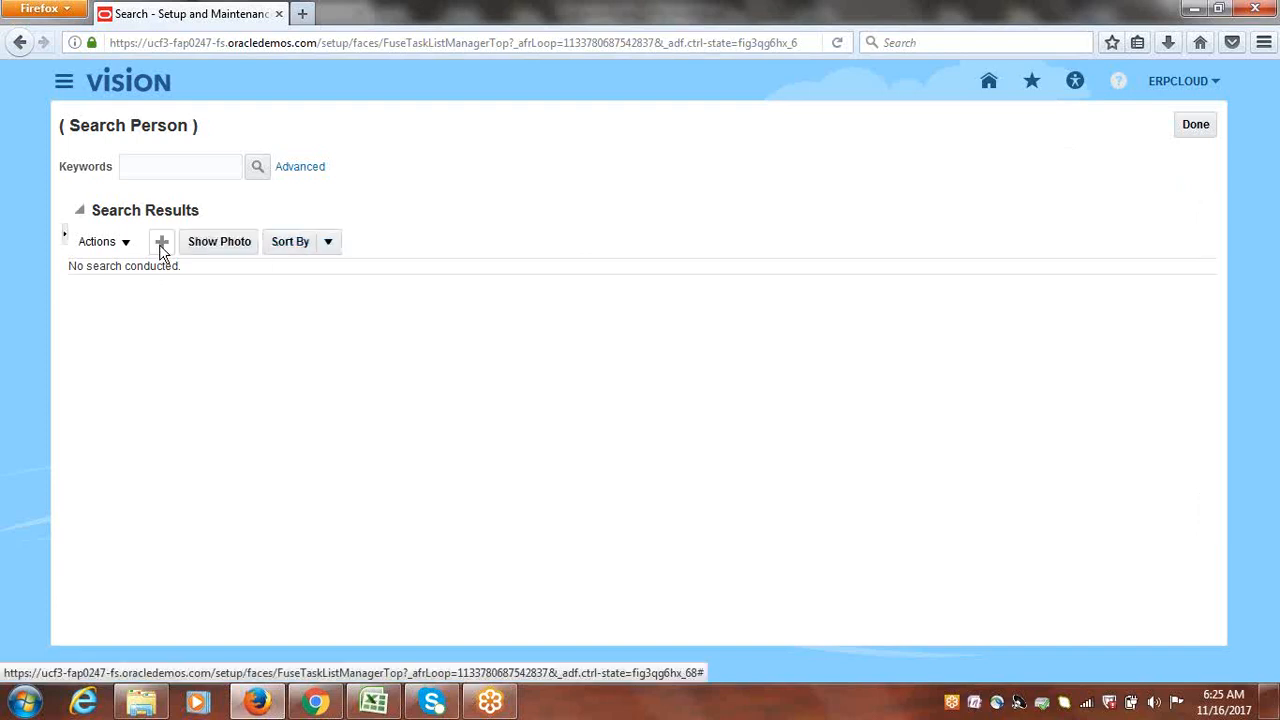
Step: Start a new user and enter ERPCLOUDMGR as the last name
left_click(160, 246)
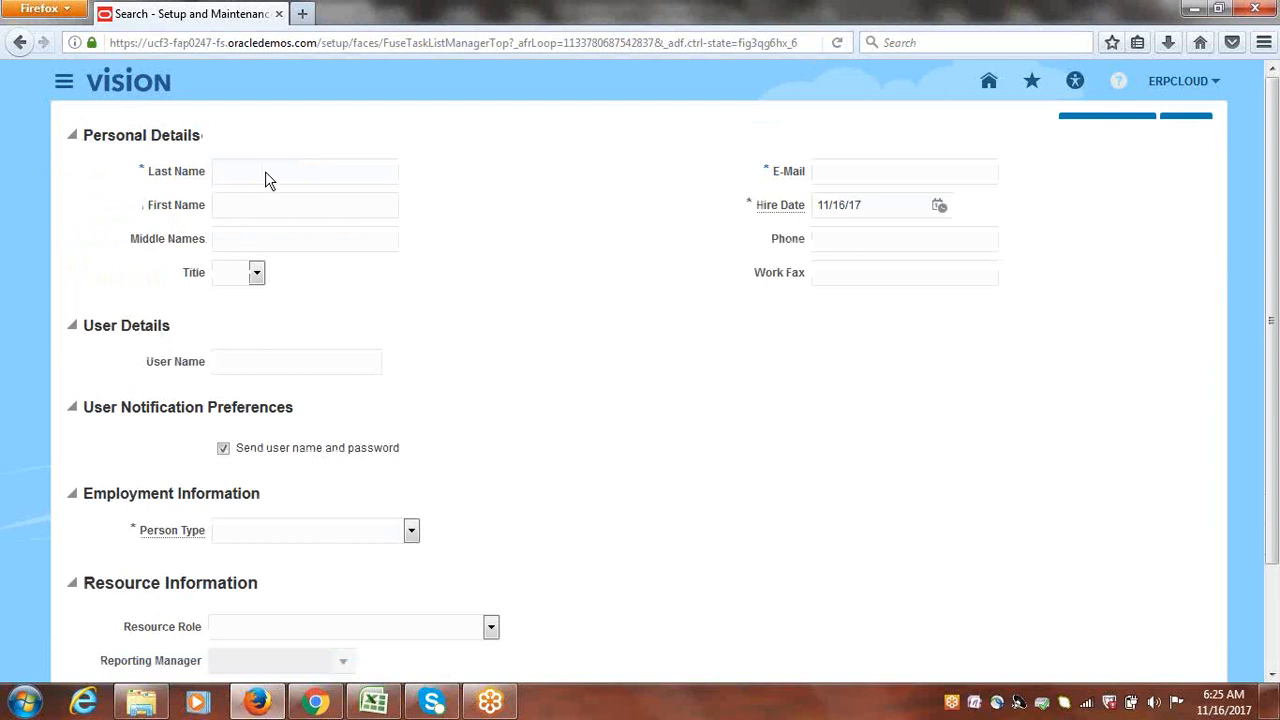
left_click(280, 199)
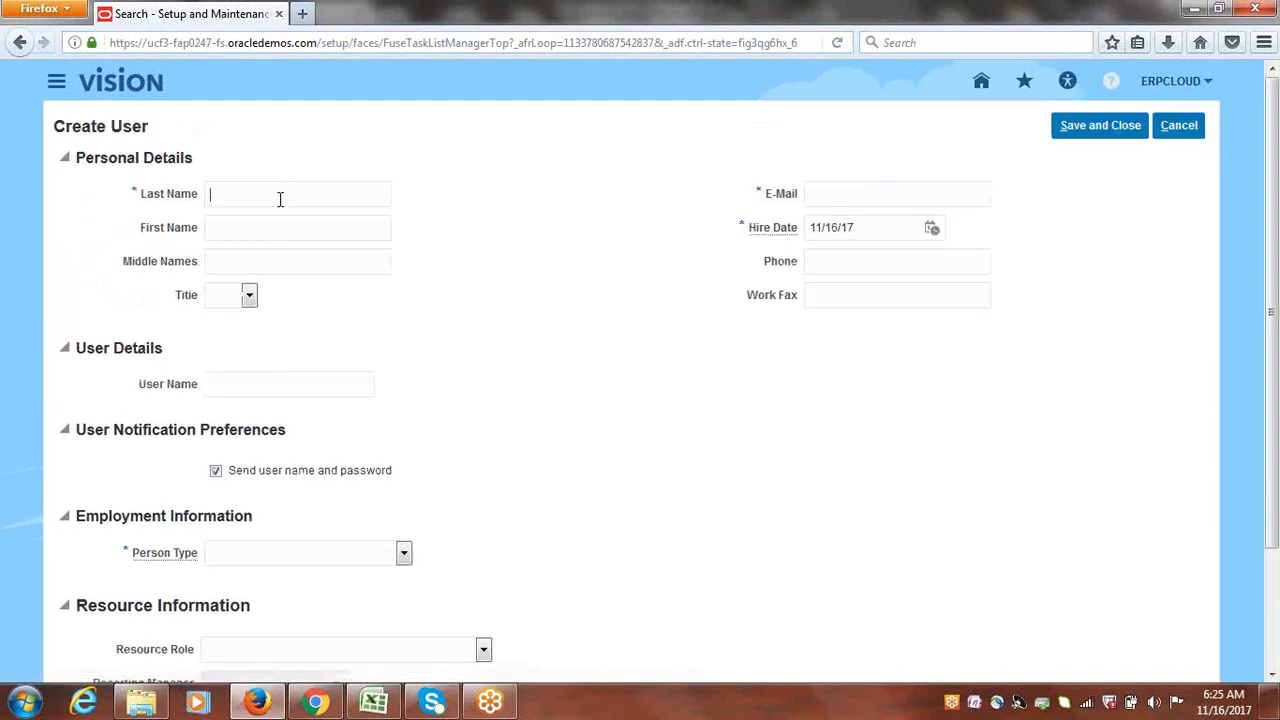
type("erp")
key("BackSpace")
key("BackSpace")
key("BackSpace")
type("ERPCLOUDMGR")
Step: Reuse ERPCLOUDMGR for the e-mail address, adding a mail domain, and as the User Name
left_click_drag(302, 195, 162, 204)
key("ctrl+c")
left_click(810, 195)
key("ctrl+v")
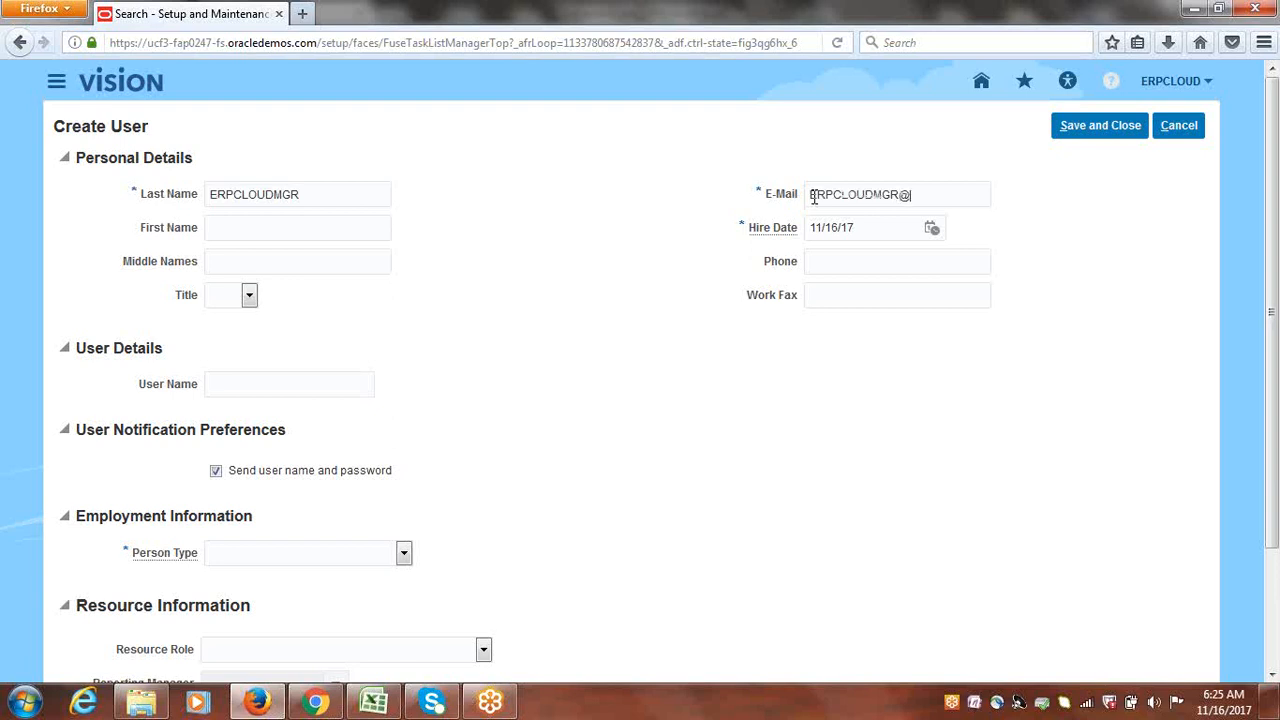
left_click(267, 392)
key("ctrl+v")
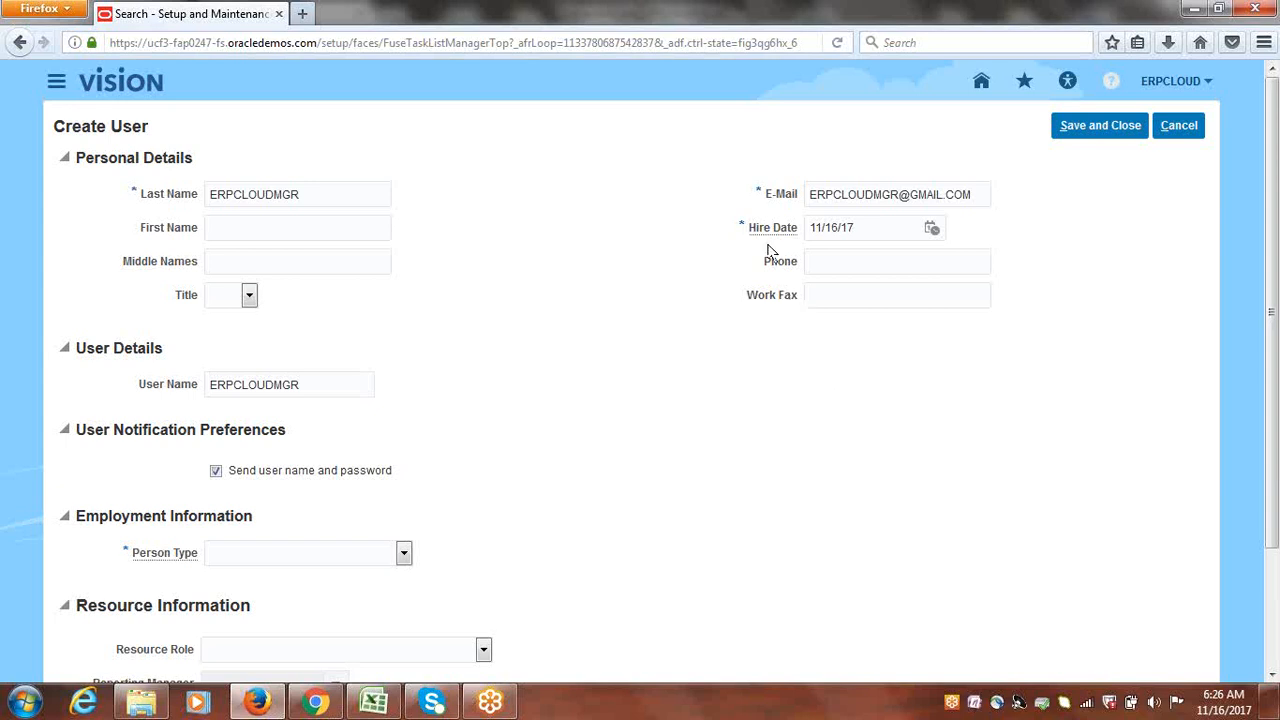
Step: Pick November 1, 2016 as the hire date from the calendar
mouse_move(760, 240)
left_click(932, 232)
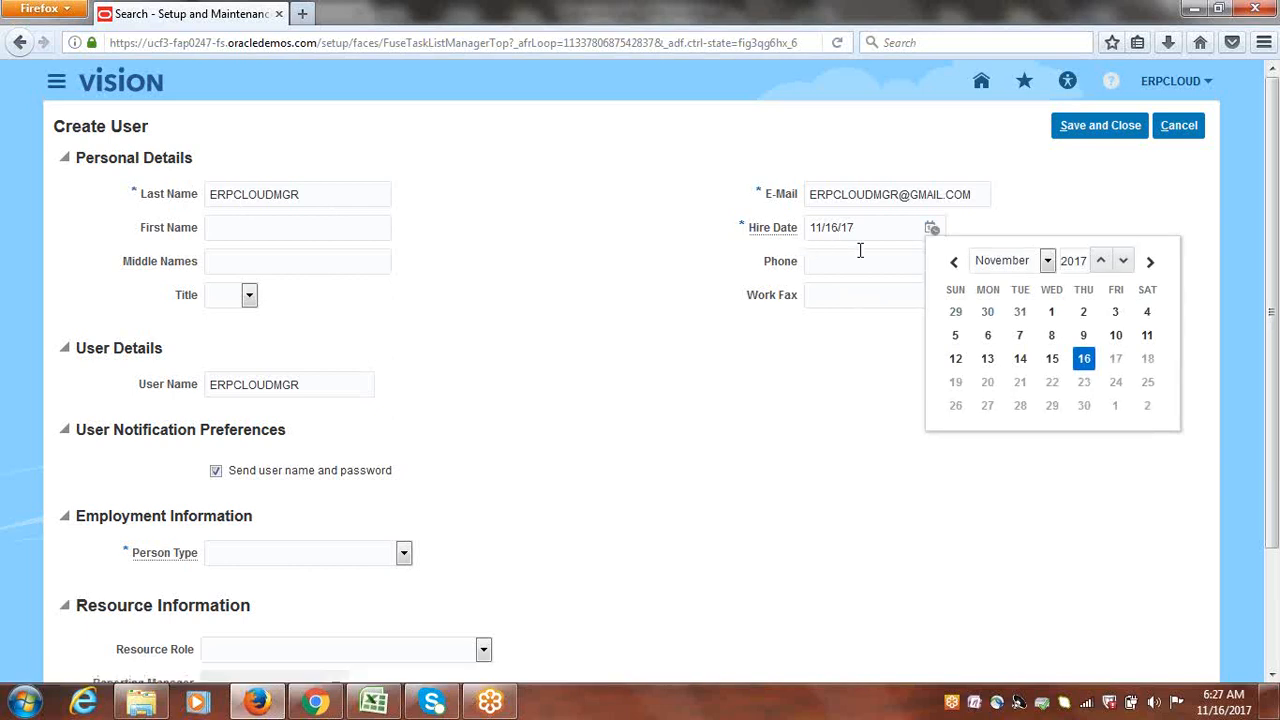
left_click(1101, 262)
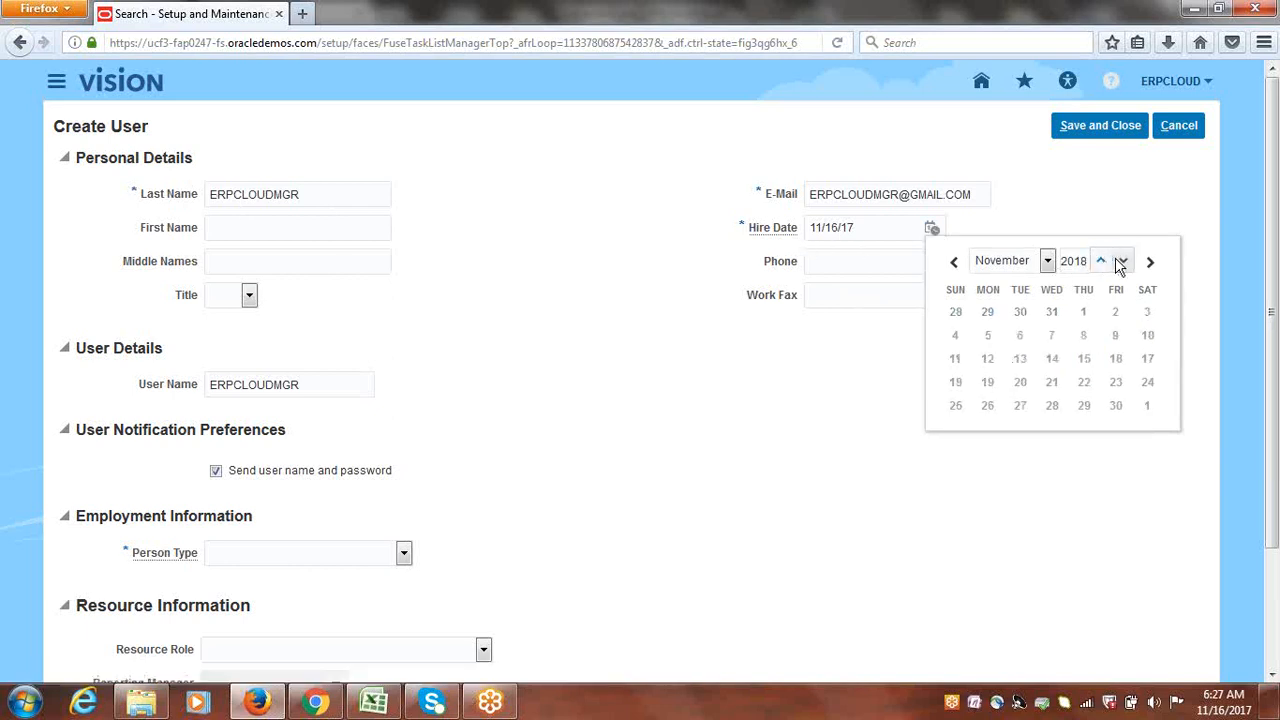
left_click(1121, 262)
left_click(1122, 262)
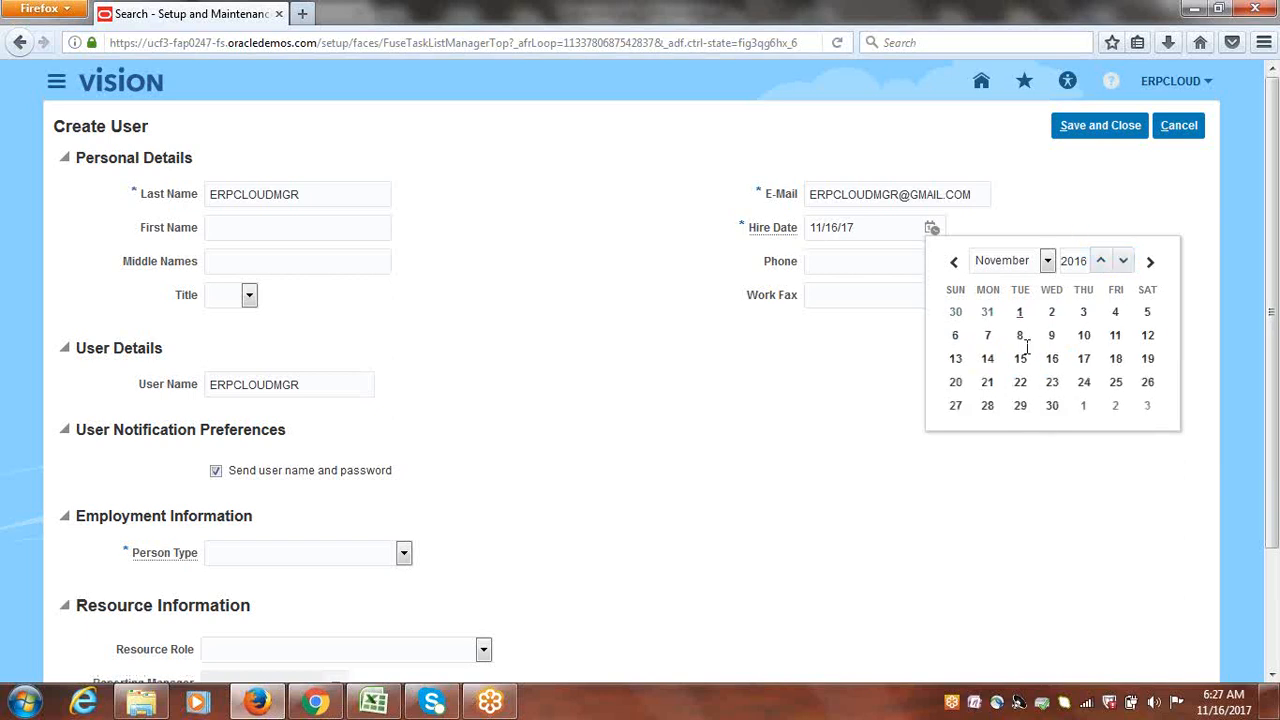
left_click(1019, 313)
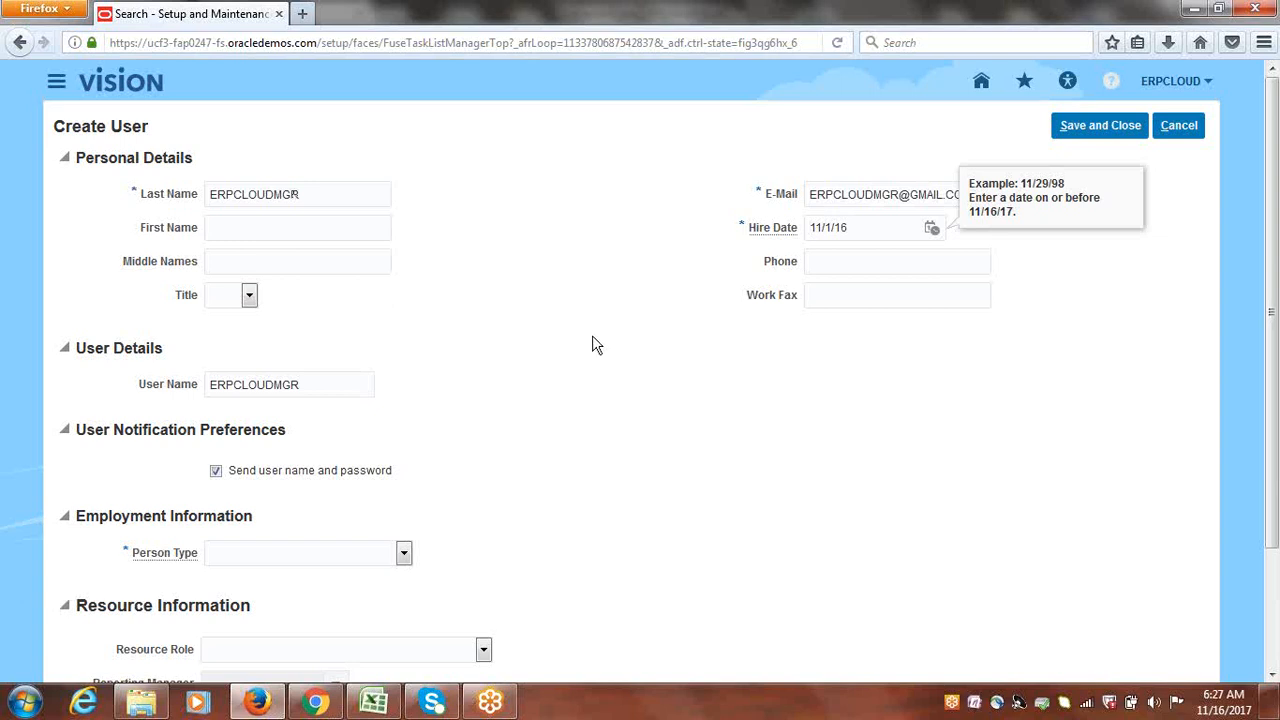
left_click(480, 331)
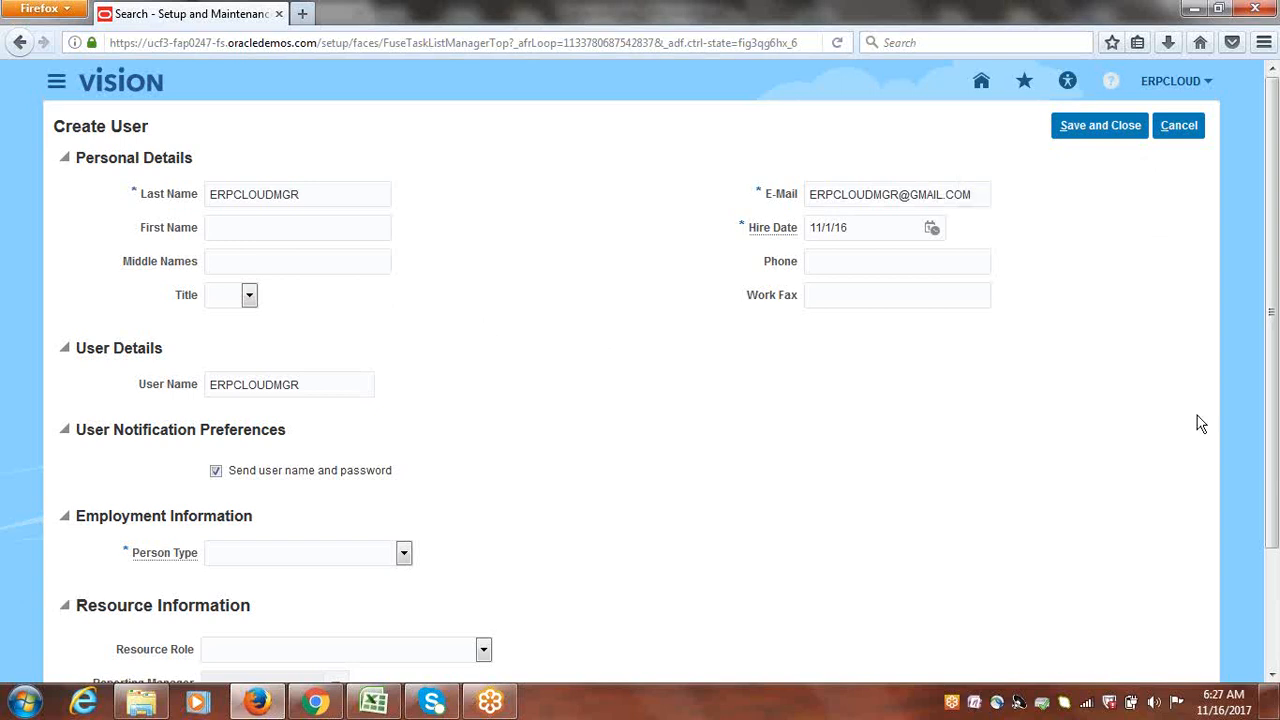
Step: Turn off sending the user name and password, and set Person Type to Employee
left_click_drag(1276, 279, 1277, 340)
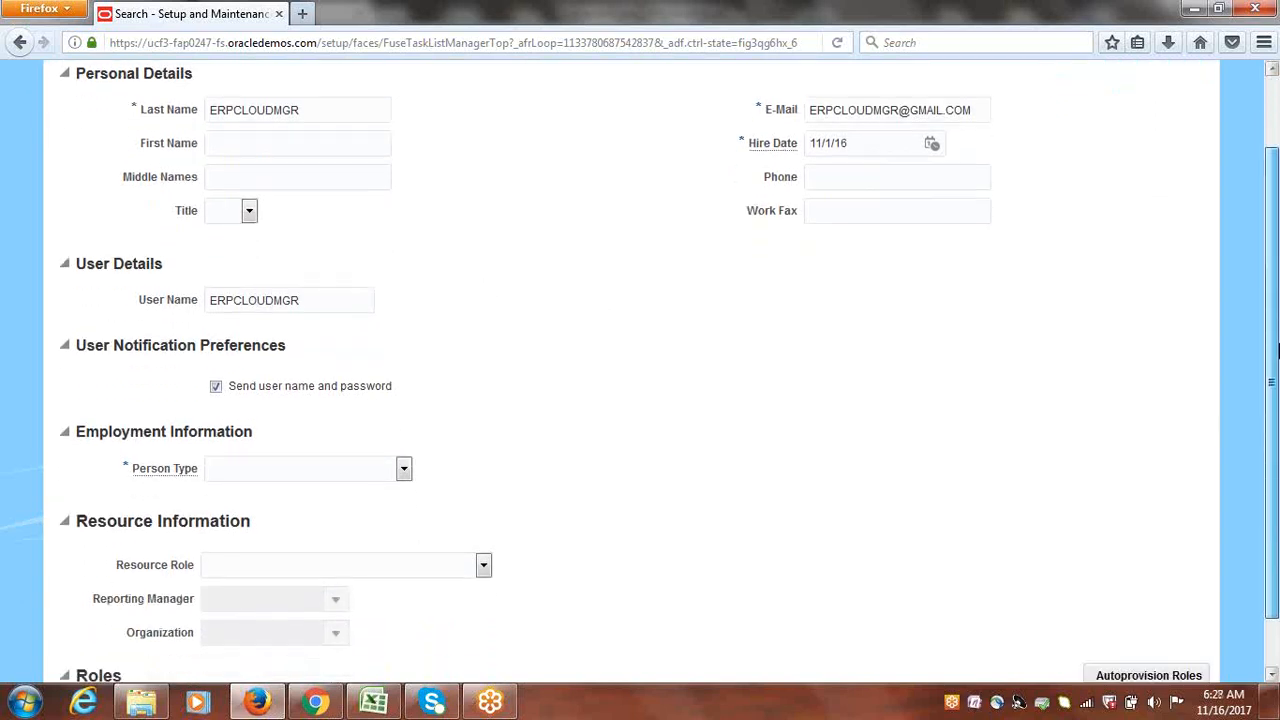
left_click(215, 386)
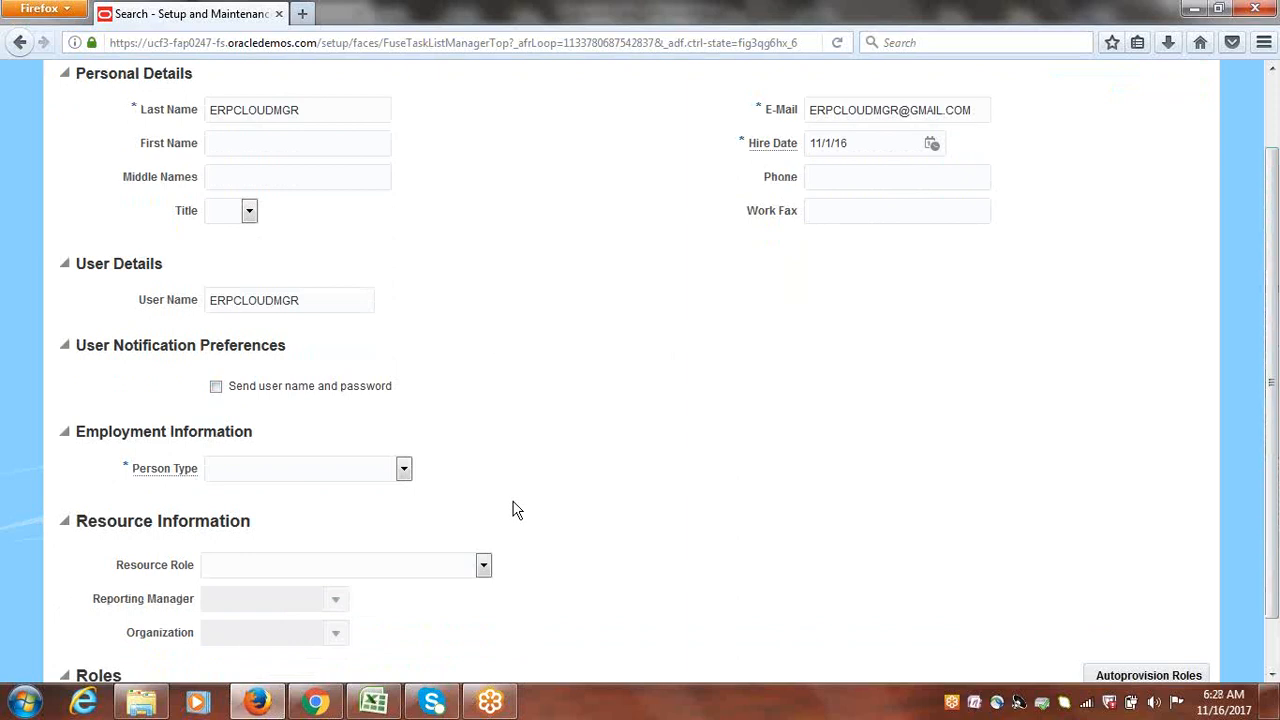
left_click(404, 472)
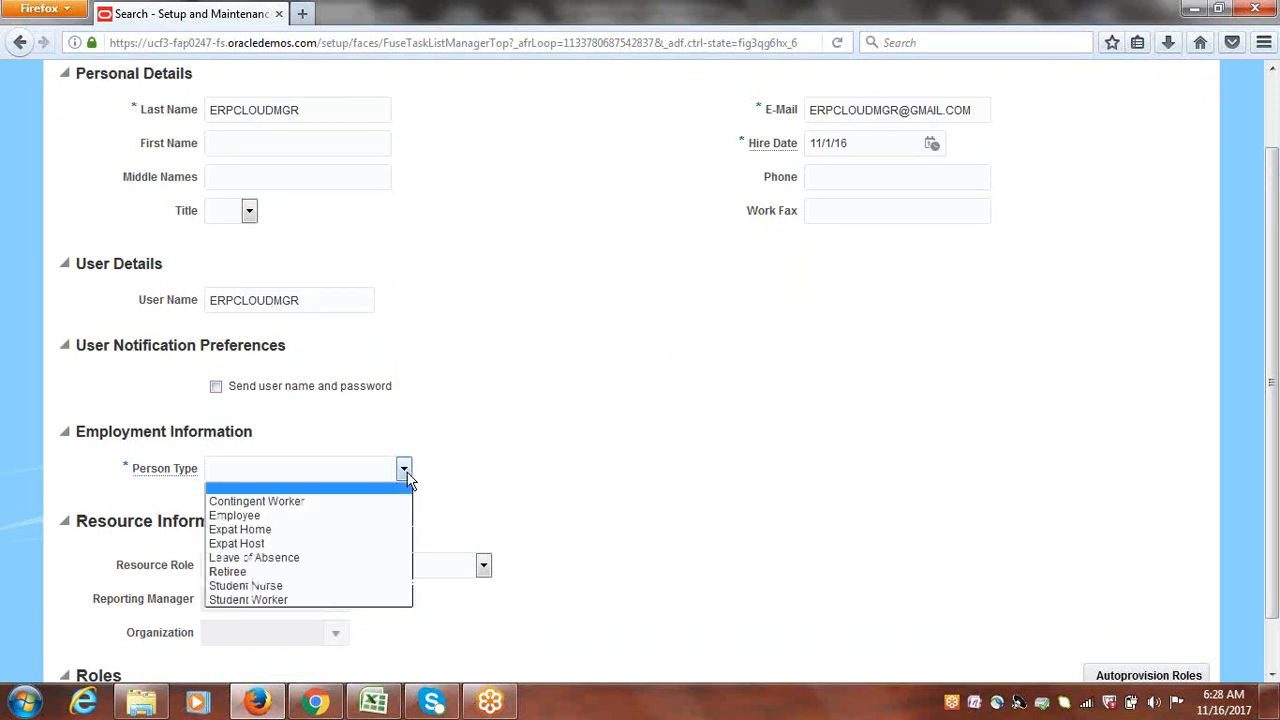
left_click(271, 517)
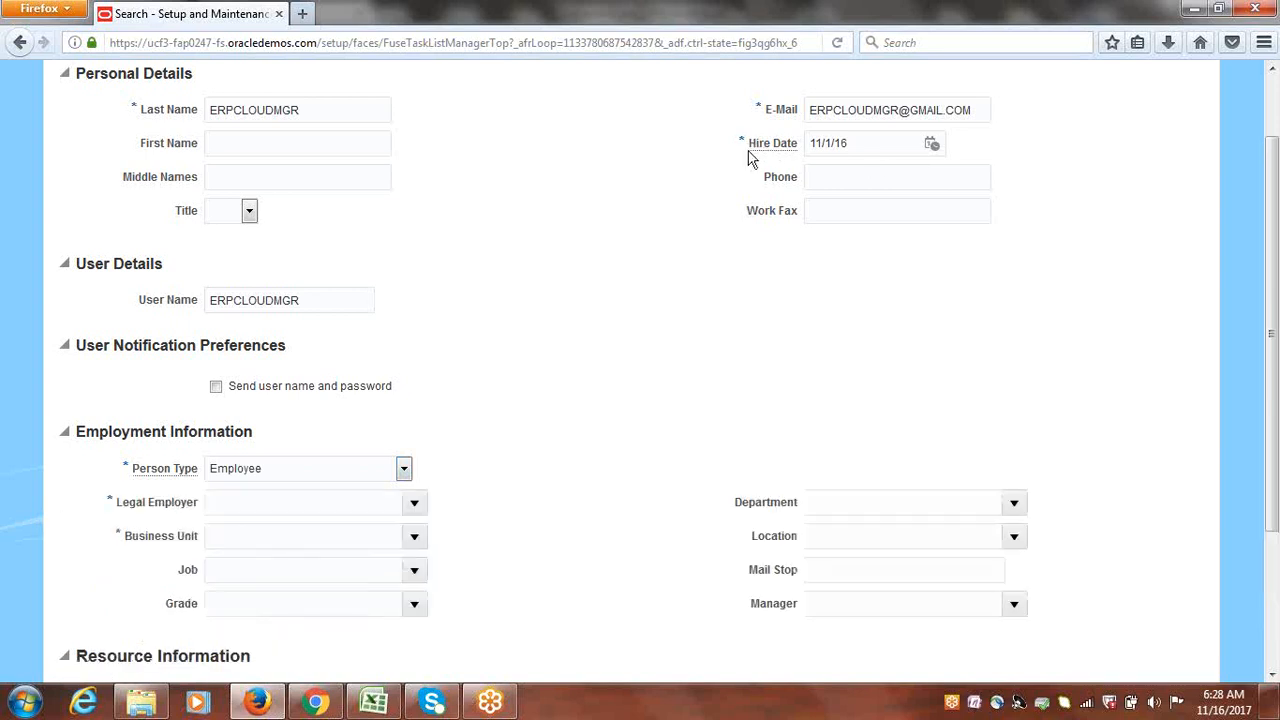
left_click_drag(748, 147, 800, 145)
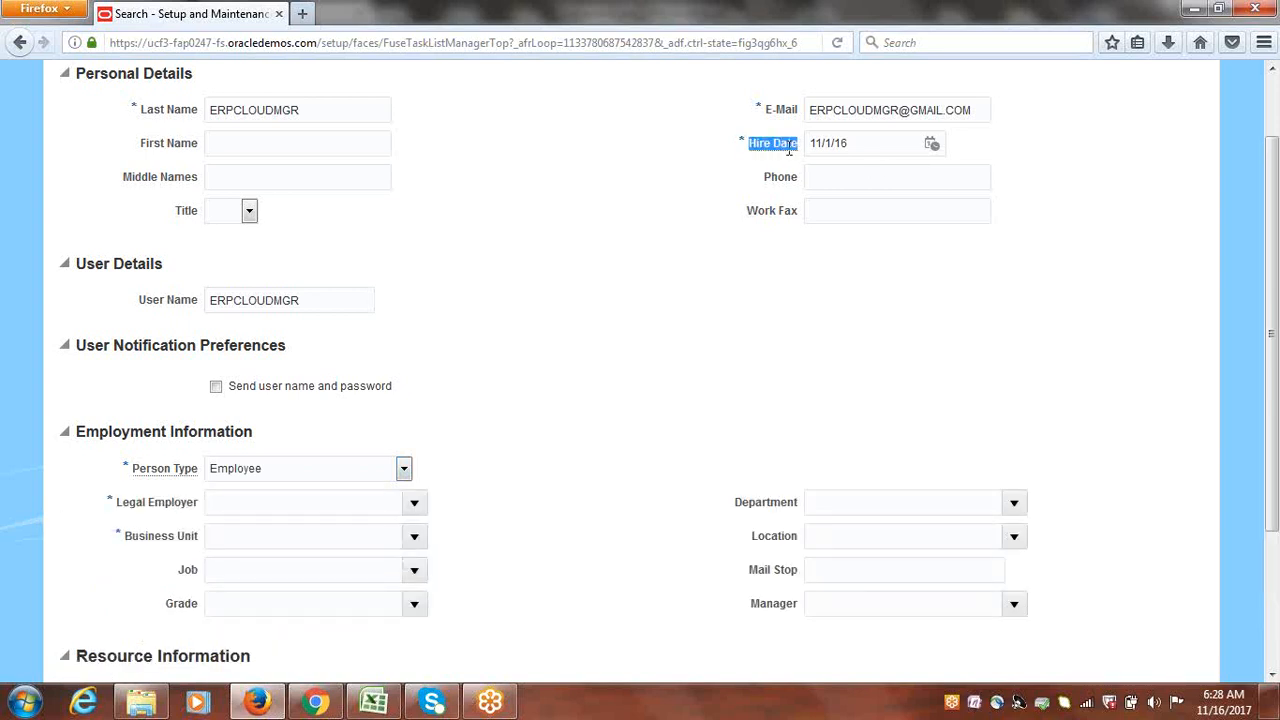
left_click(694, 162)
left_click_drag(1276, 296, 1276, 362)
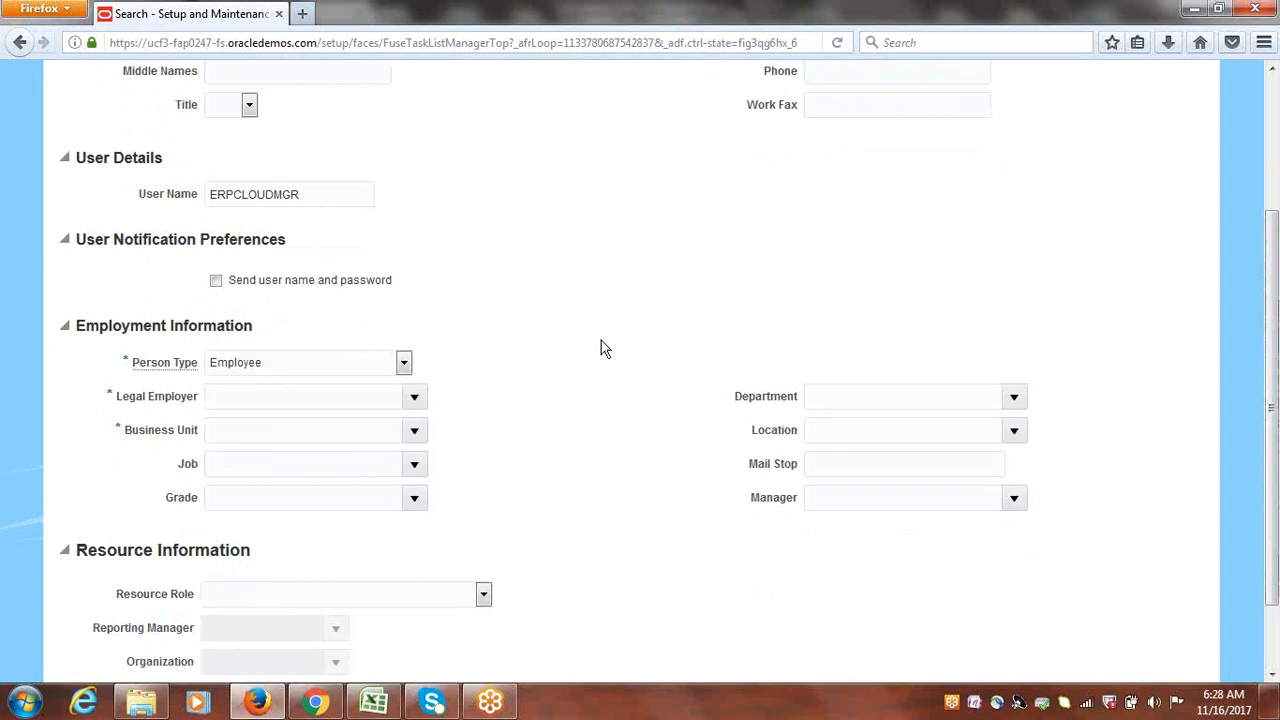
left_click(414, 396)
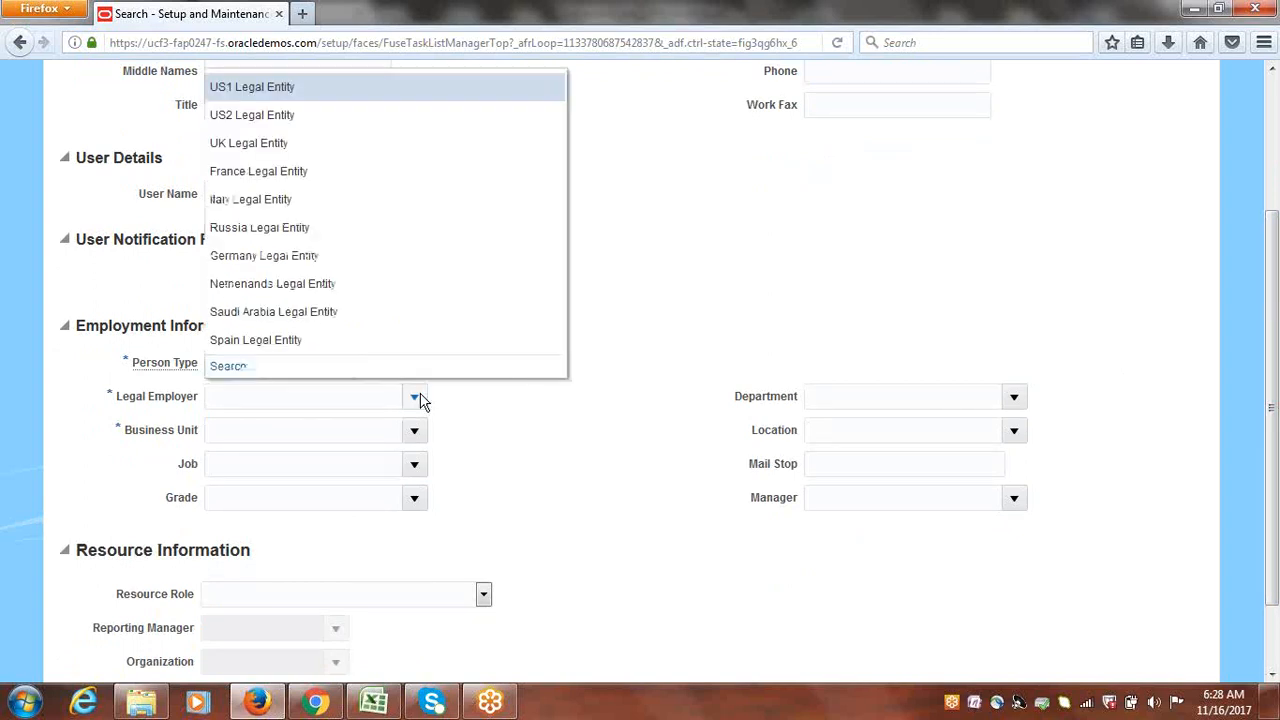
Step: Search ERPCLOUD and choose ERPCLOUD USA Legal Entity as the legal employer
left_click(231, 368)
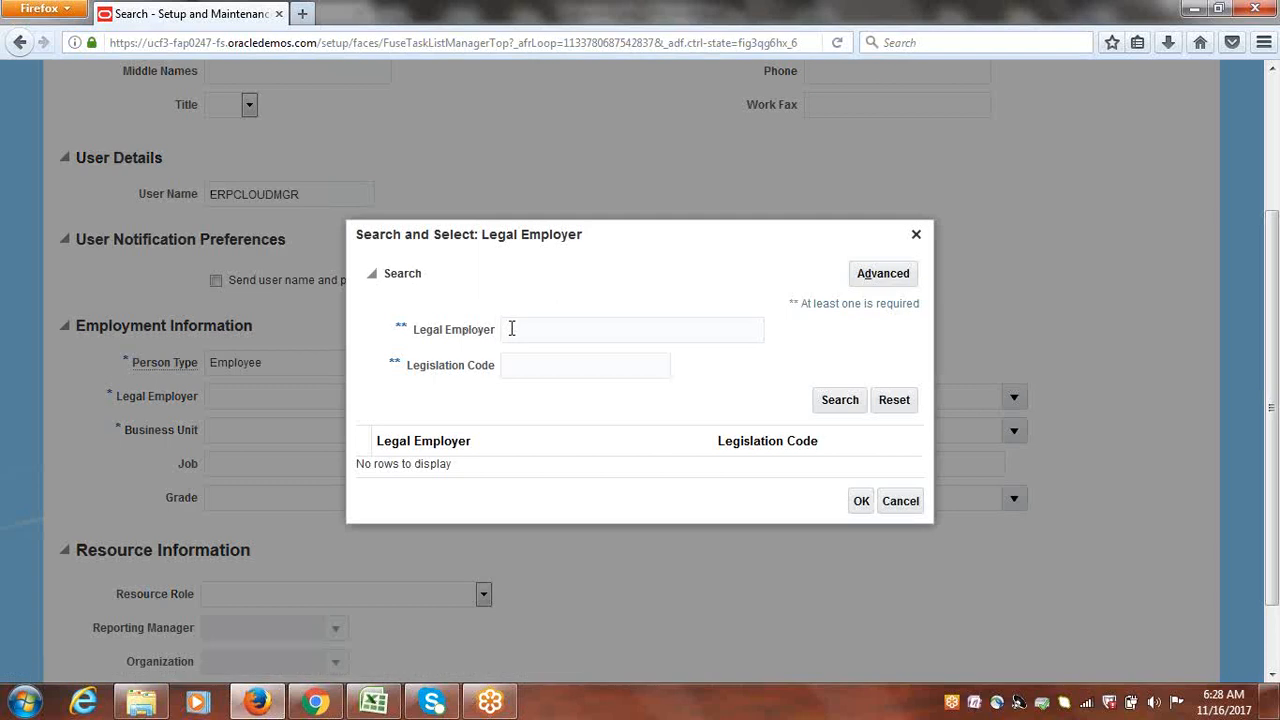
left_click(511, 328)
type("ERPCLOUD")
left_click(429, 466)
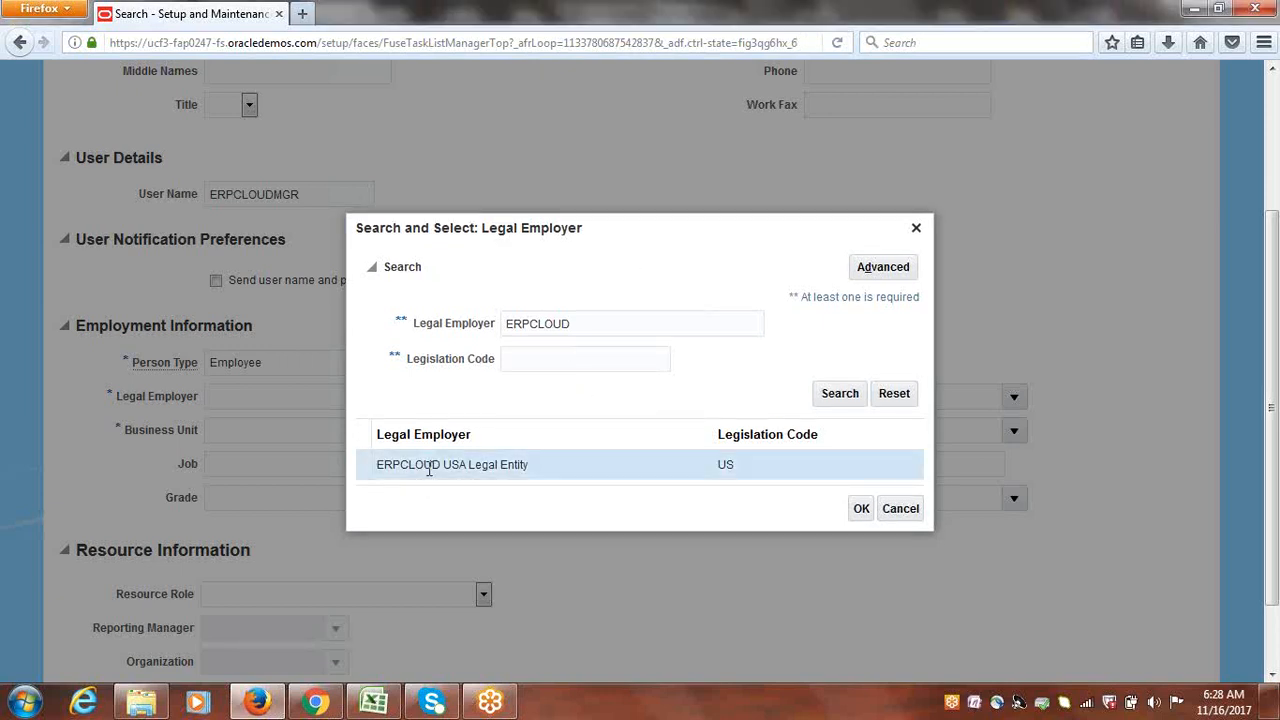
left_click(861, 511)
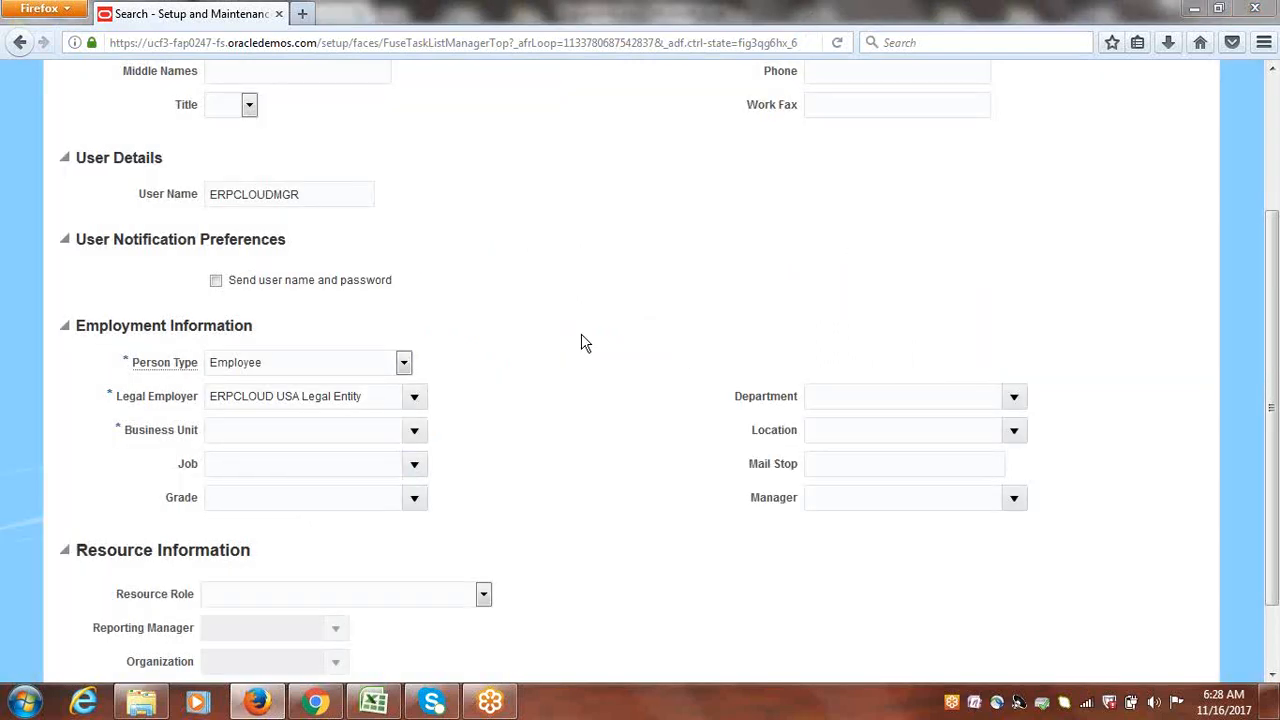
left_click(415, 431)
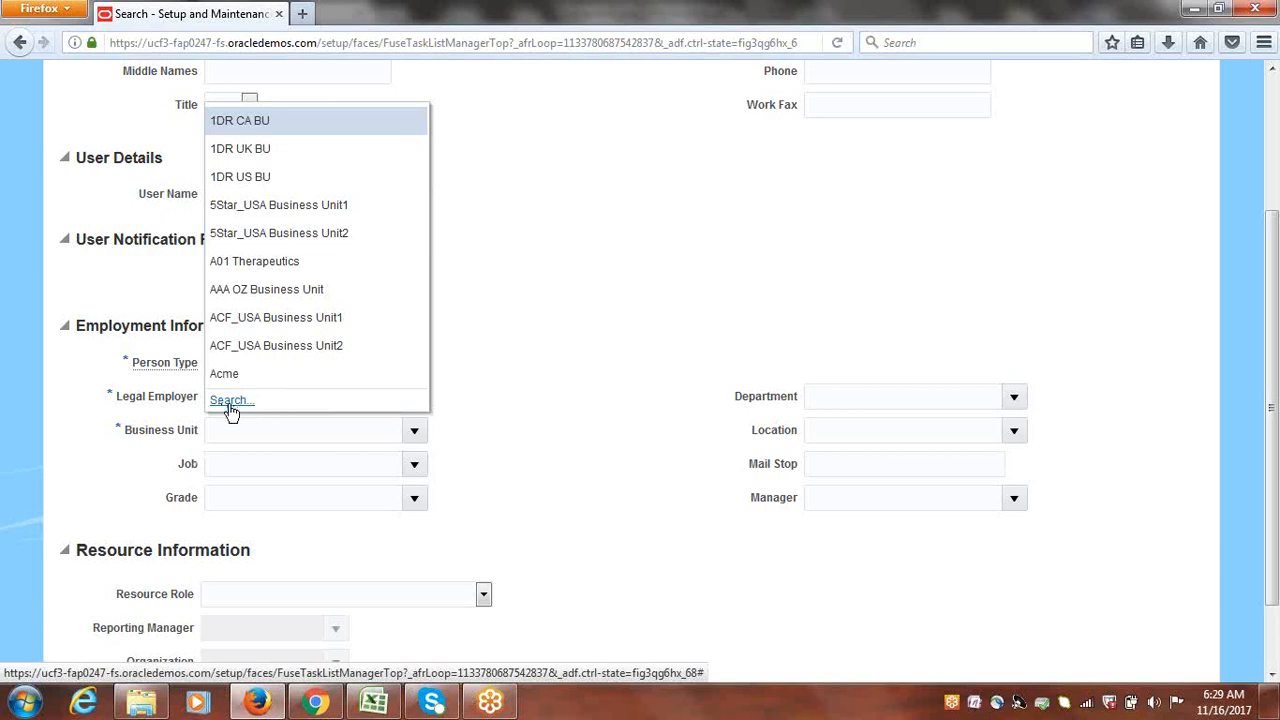
Step: Search ERPCLOUD and select ERPCLOUD US Business Unit as the business unit
left_click(230, 401)
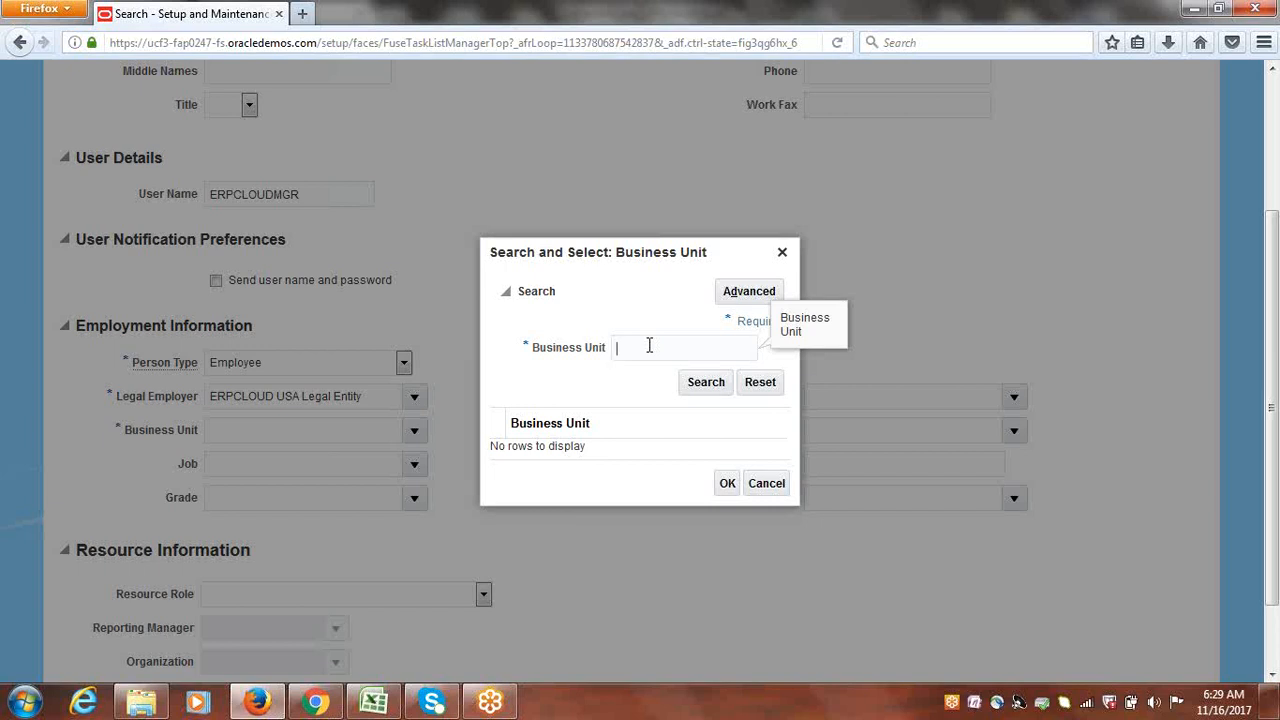
type("ERPCLOUD")
left_click(724, 388)
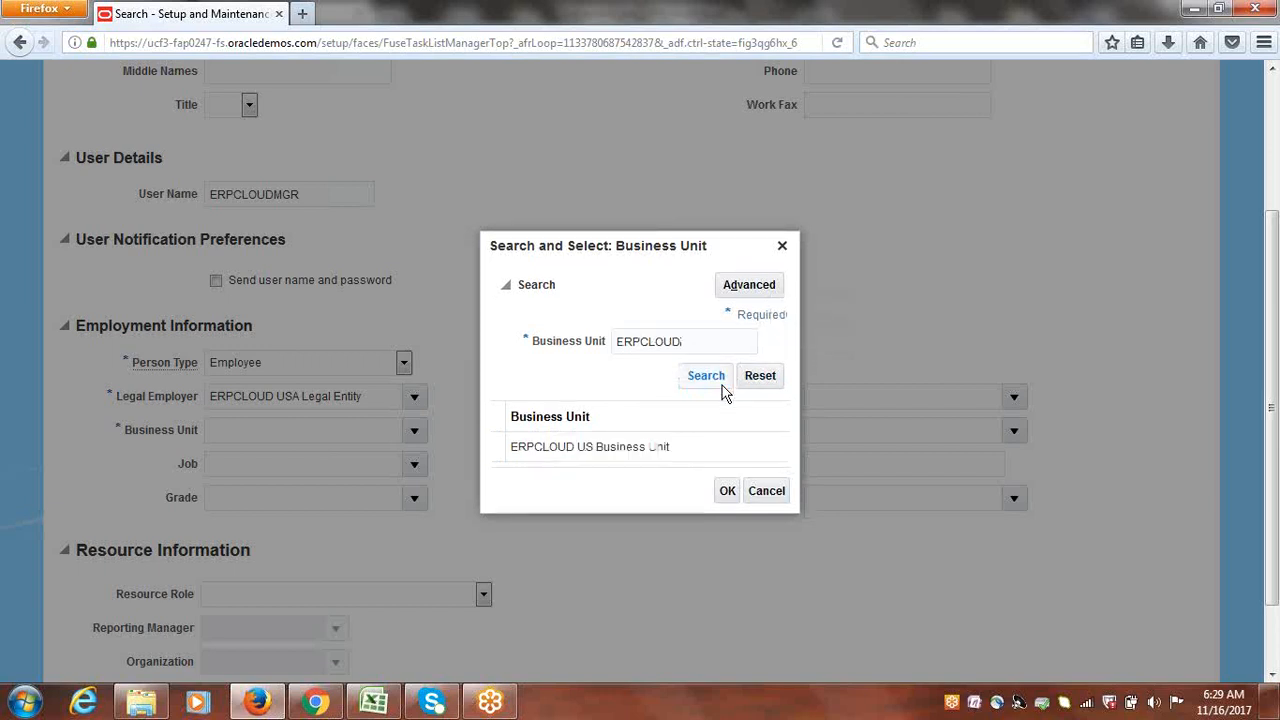
left_click(630, 446)
left_click(725, 492)
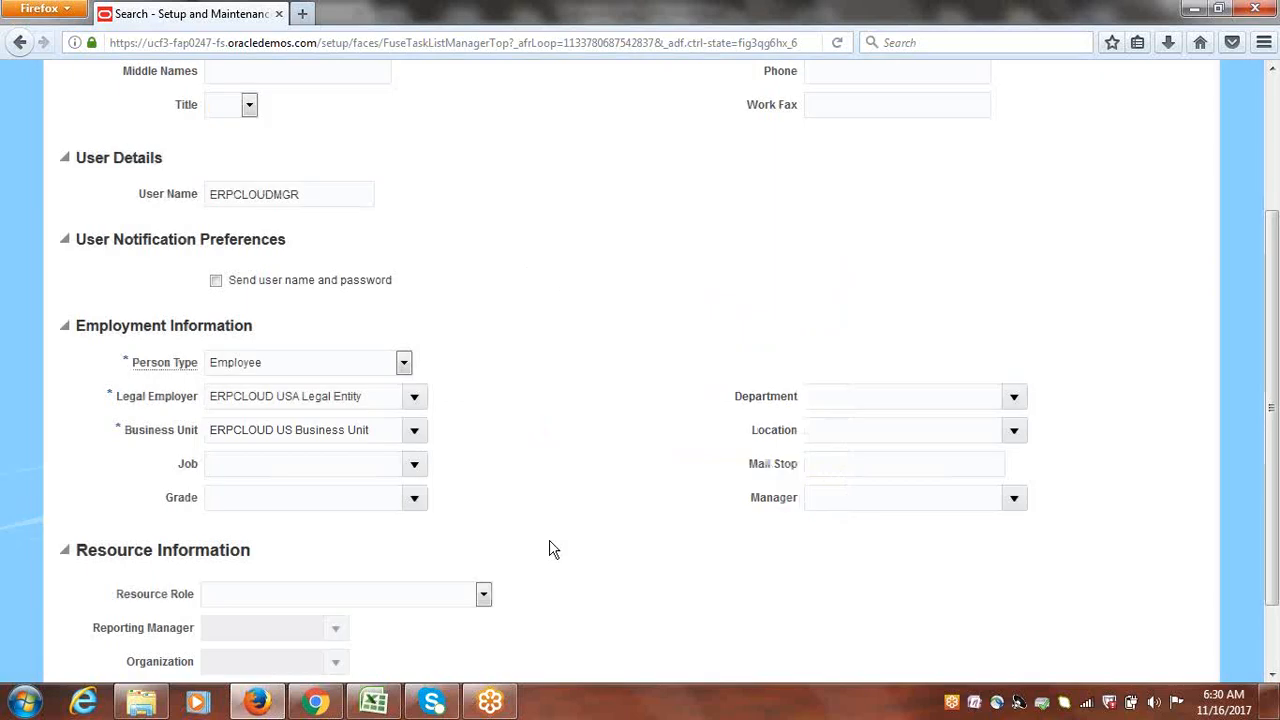
scroll(1272, 360, "up", 4)
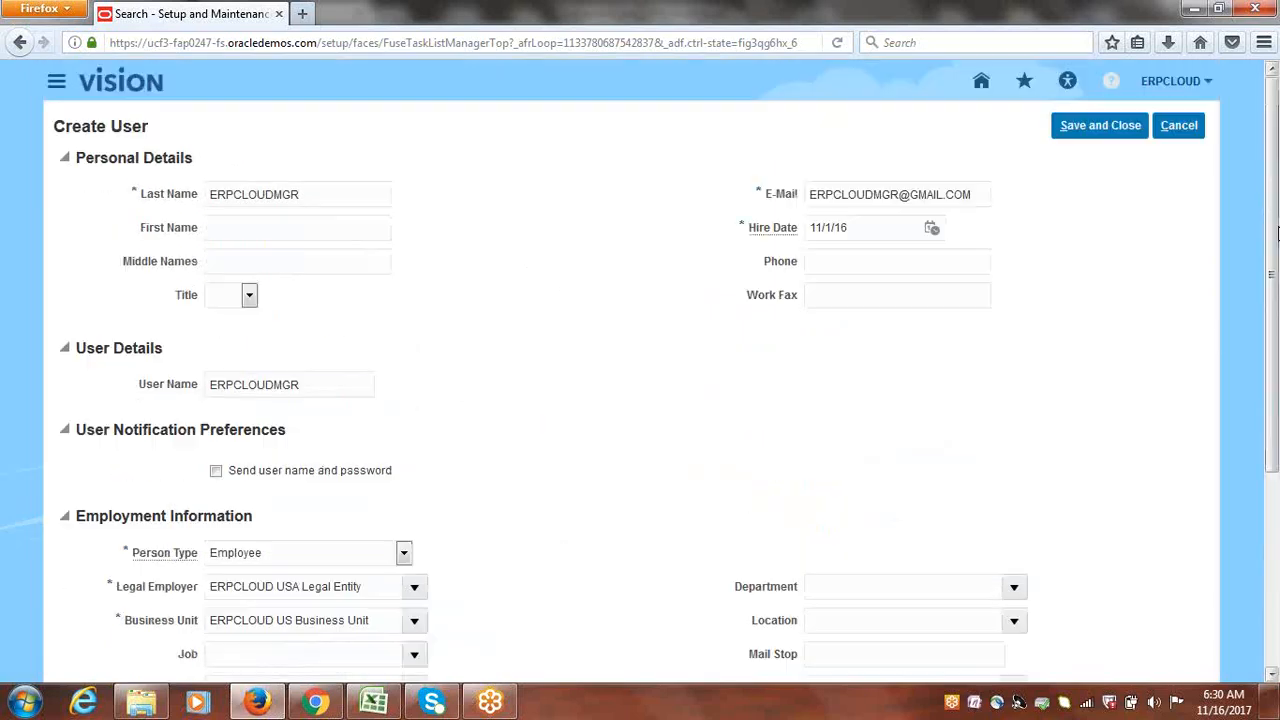
Step: Save and close the new ERPCLOUDMGR user
left_click(1112, 122)
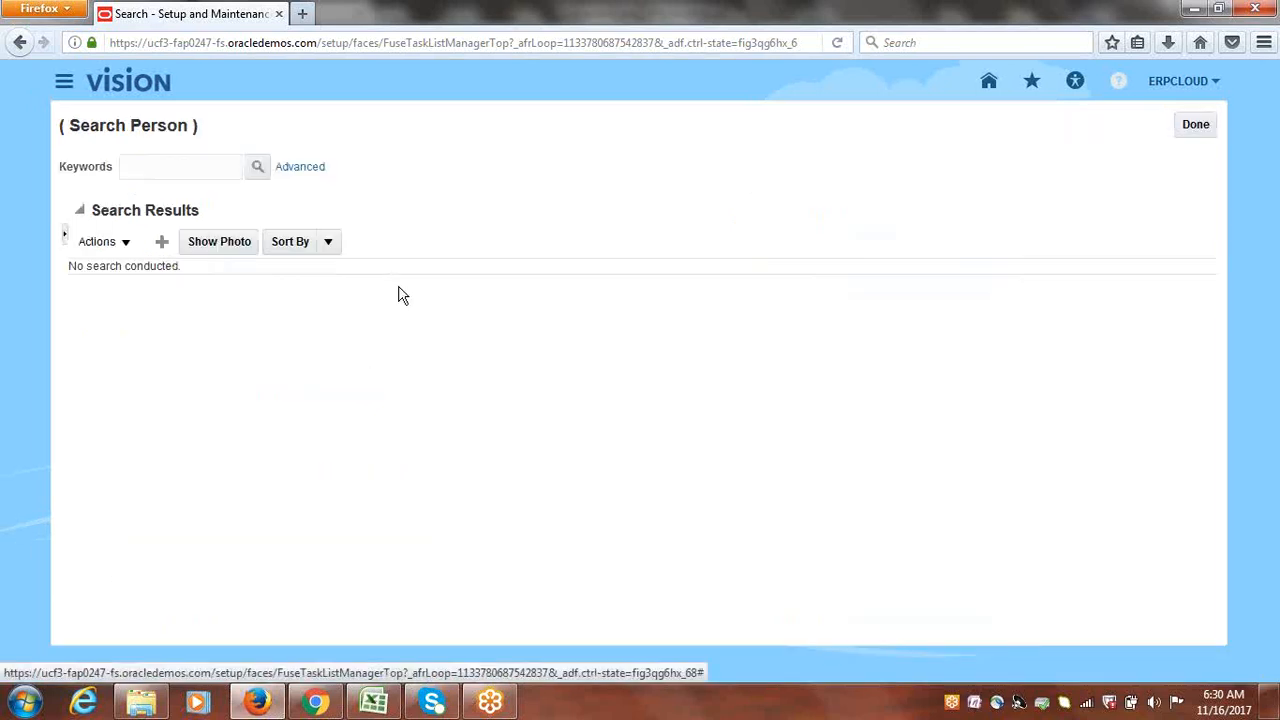
Step: Exit both searches with Done and launch Security Console from the Navigator's Tools
left_click(1205, 126)
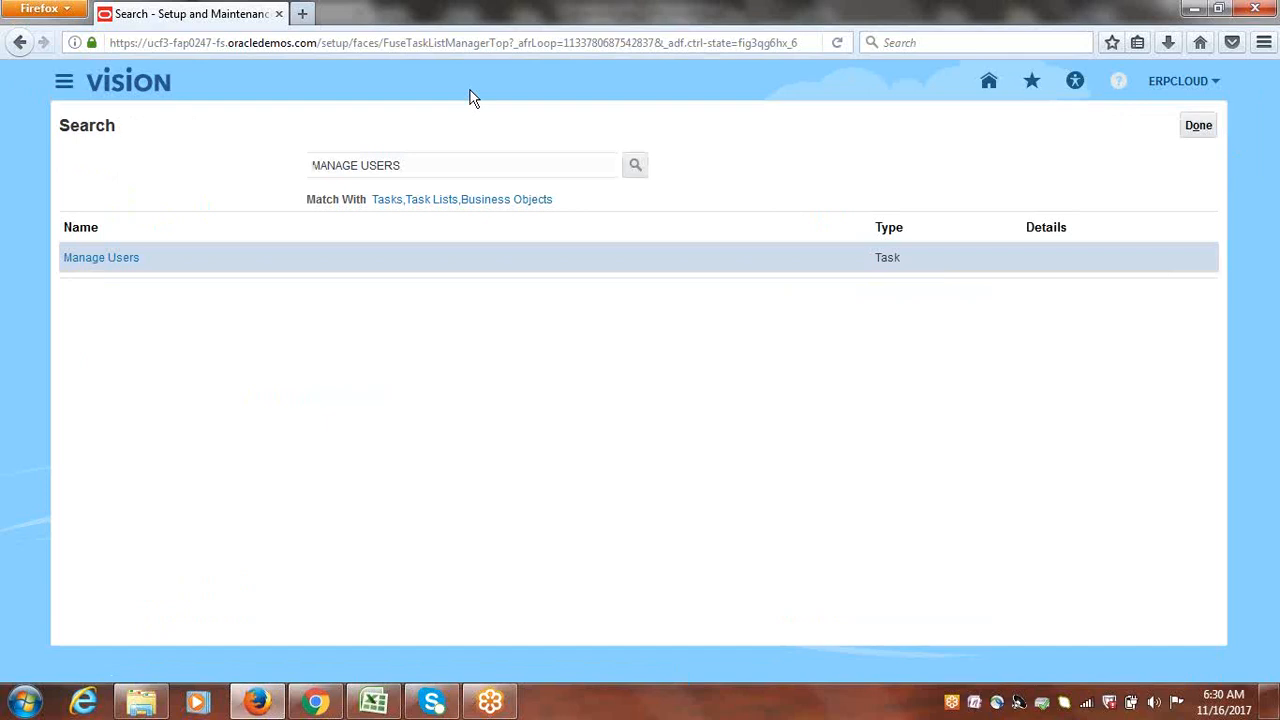
left_click(1190, 132)
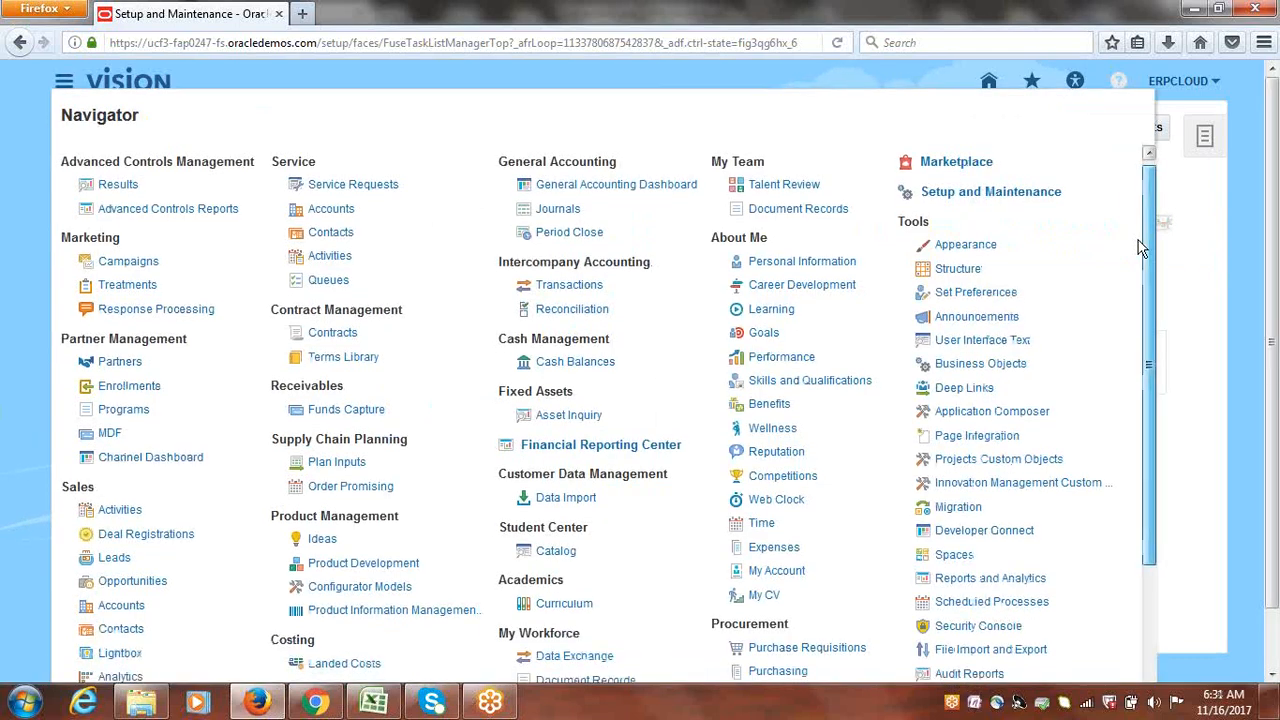
left_click_drag(1142, 249, 1144, 327)
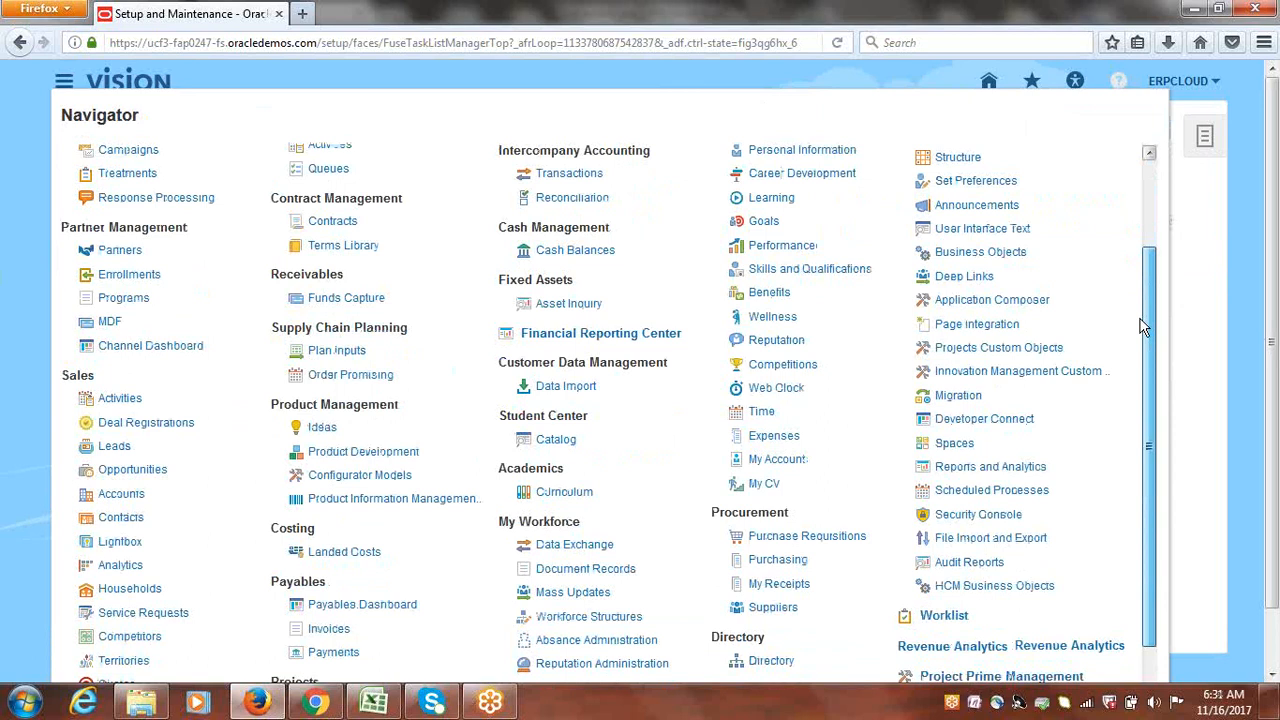
left_click(990, 516)
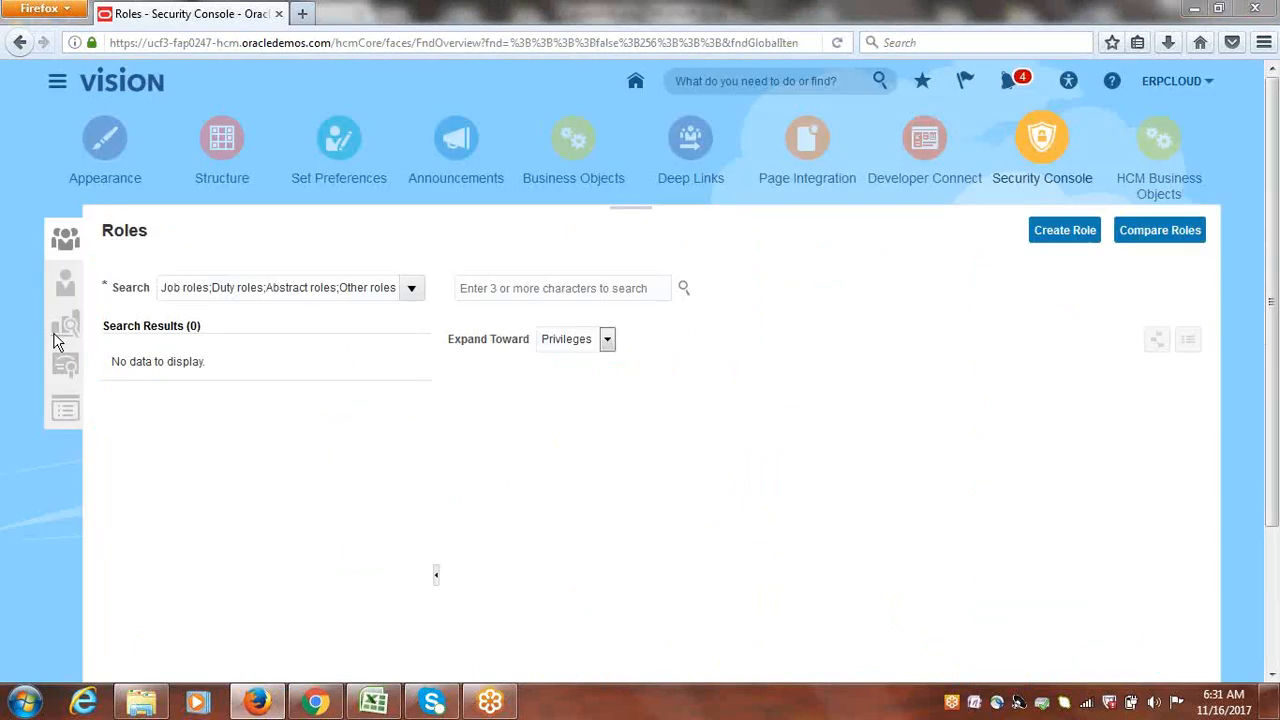
Step: Search the Security Console user accounts for ERPCLOUDMGR
left_click(62, 281)
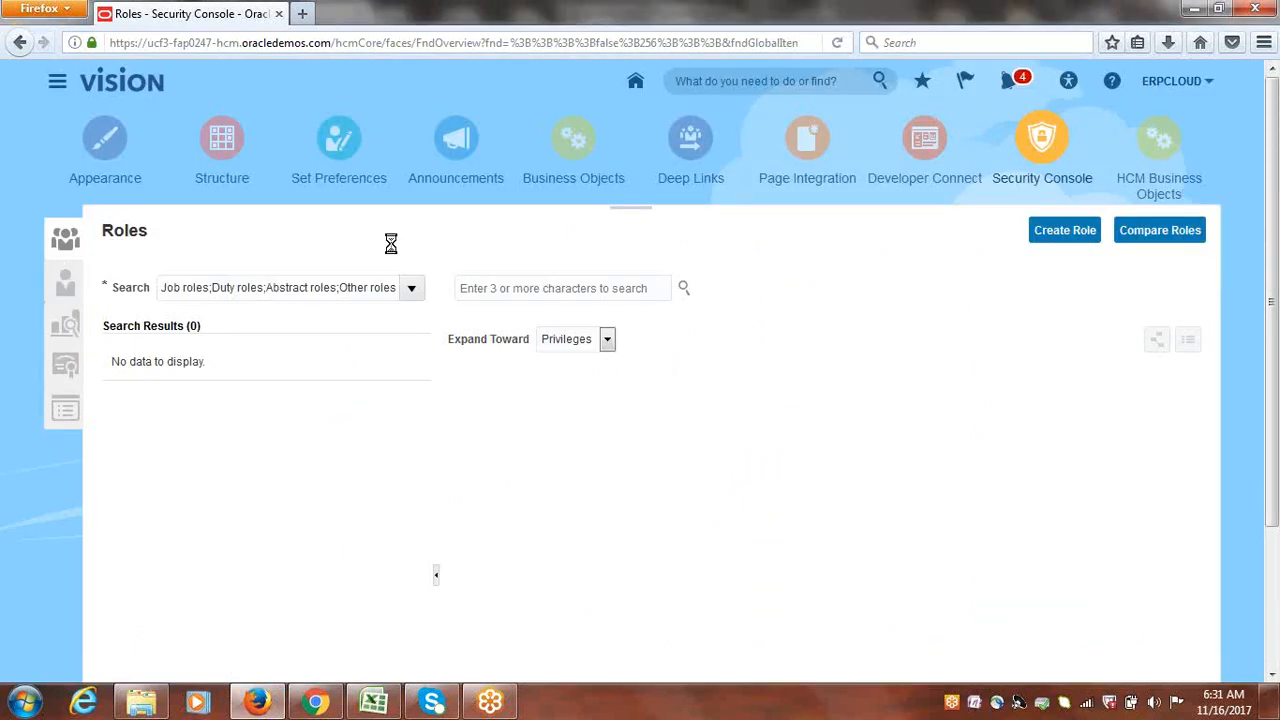
left_click(425, 288)
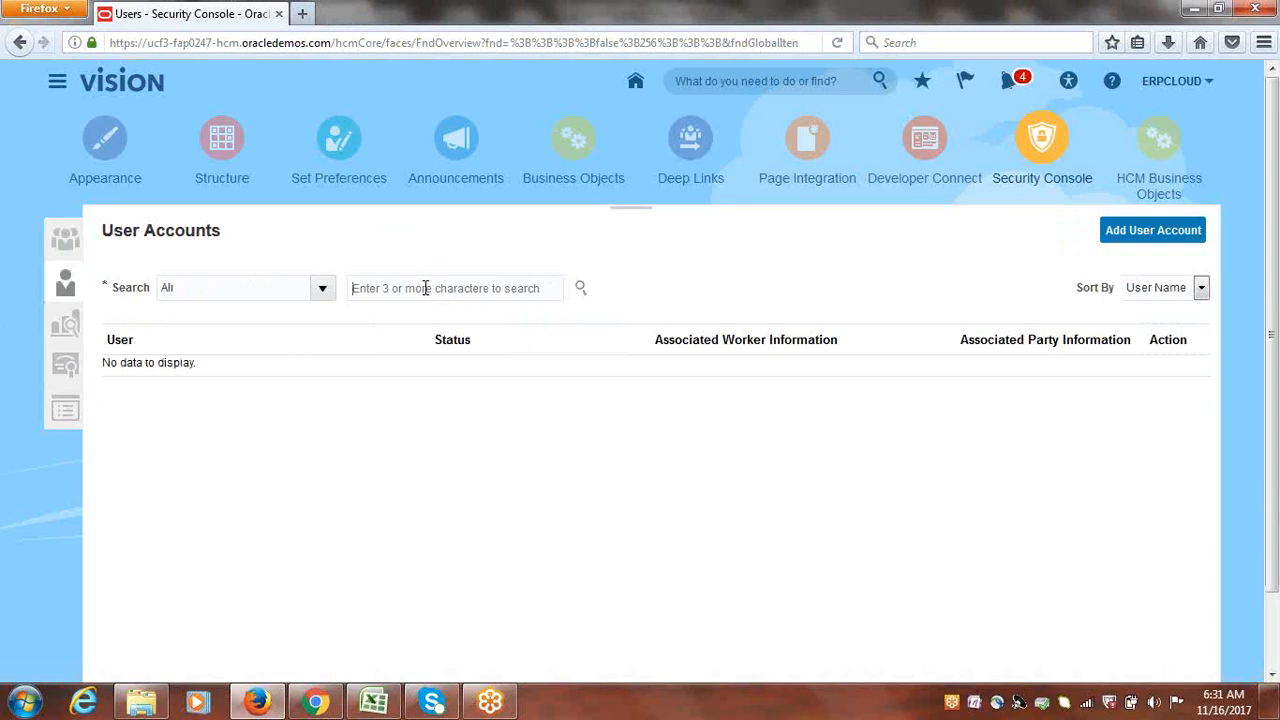
type("ERPCLOUD")
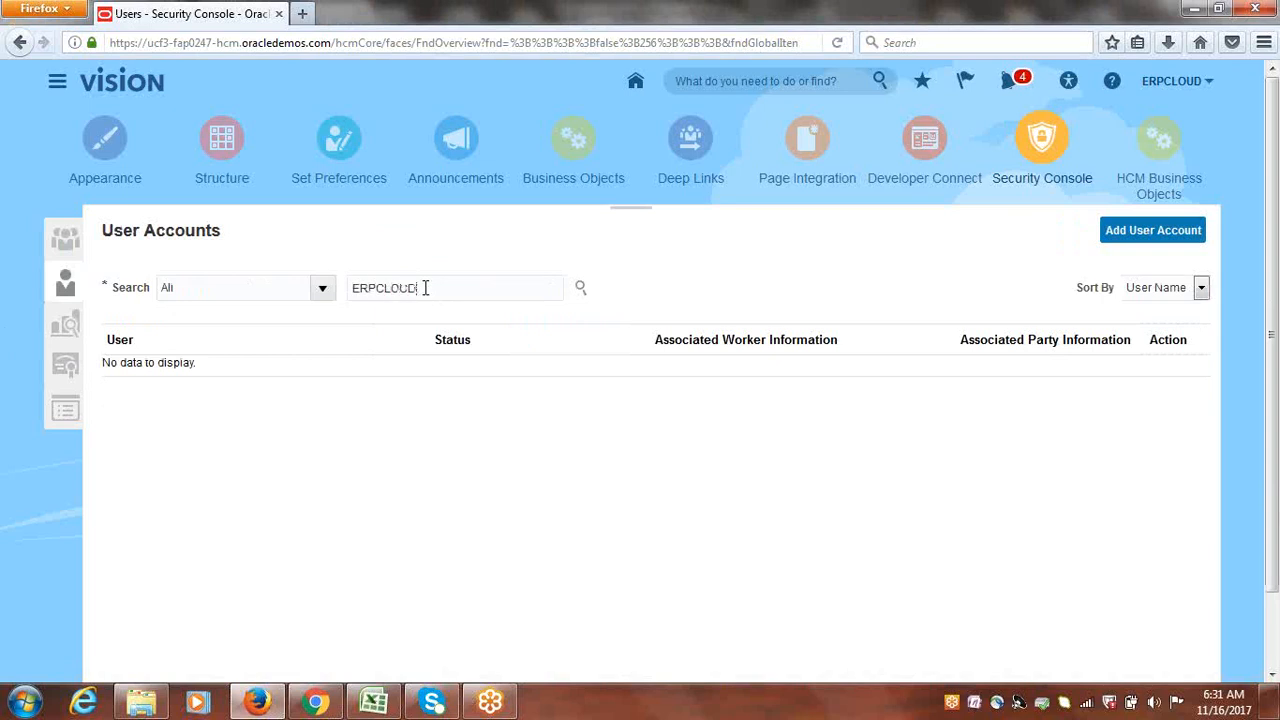
type("MGR")
key("Return")
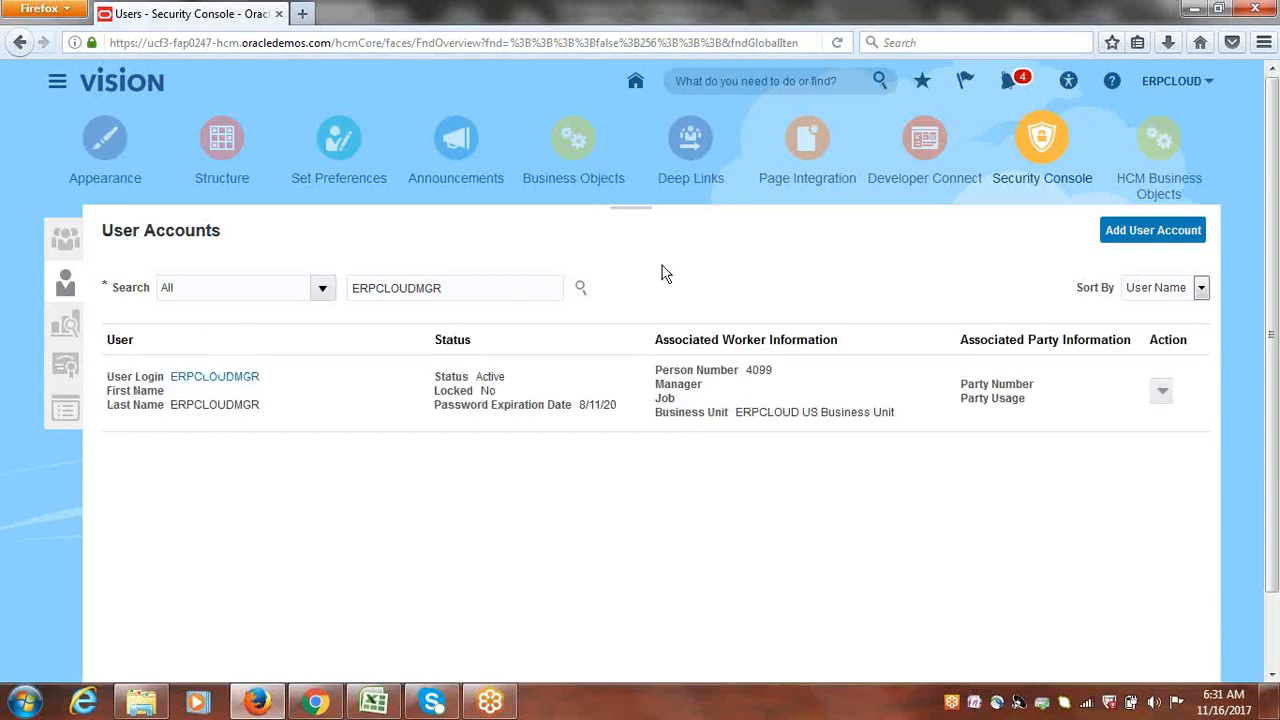
Step: Reset the ERPCLOUDMGR account's password manually to a newly chosen password
left_click(1162, 392)
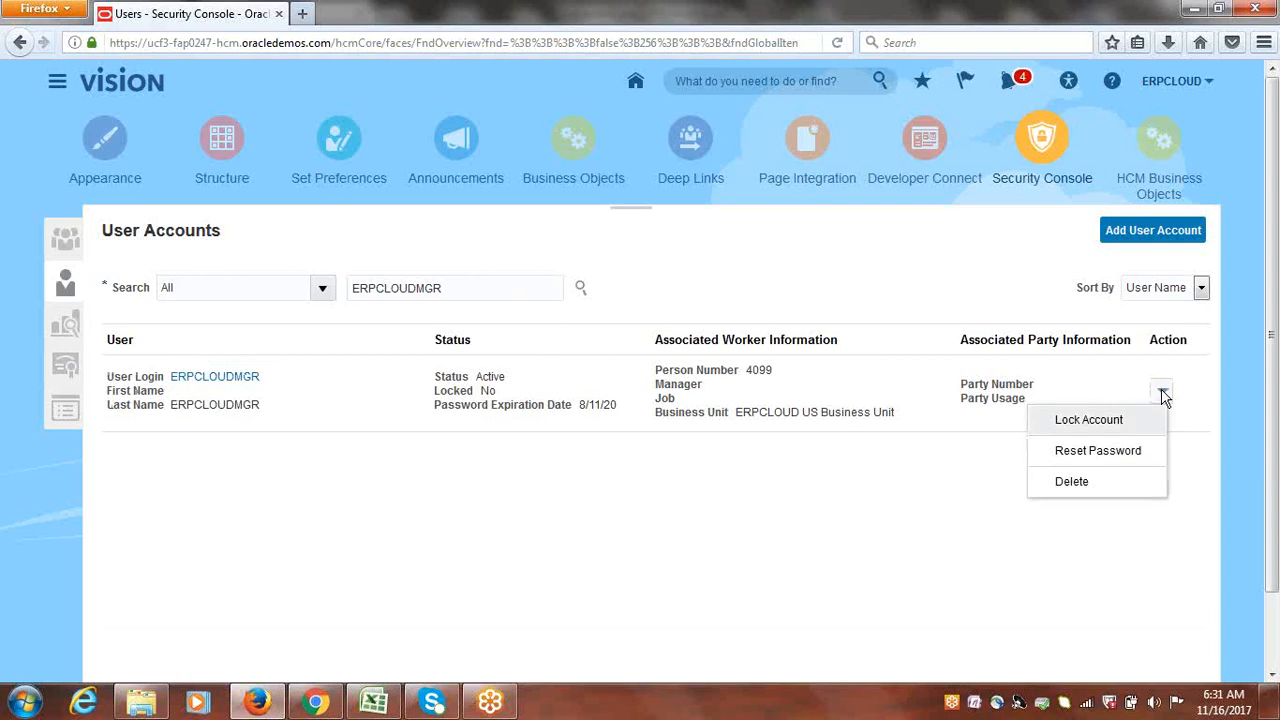
left_click(1100, 455)
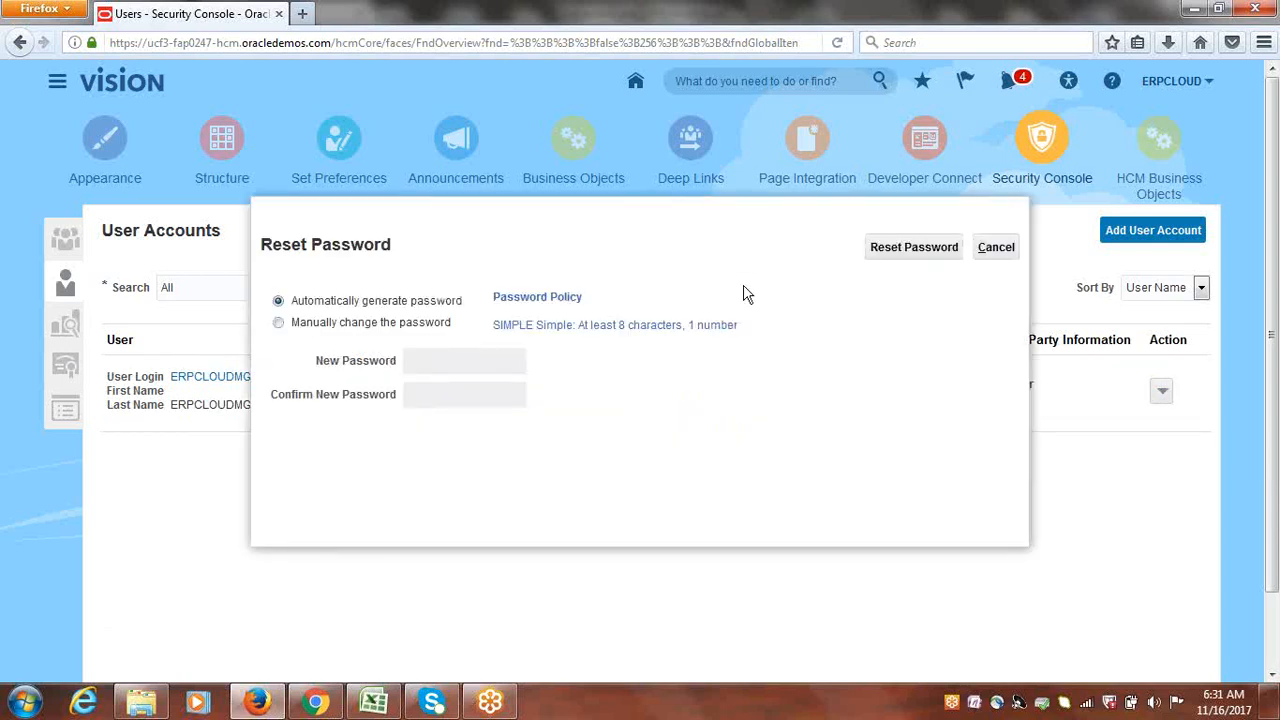
left_click(278, 324)
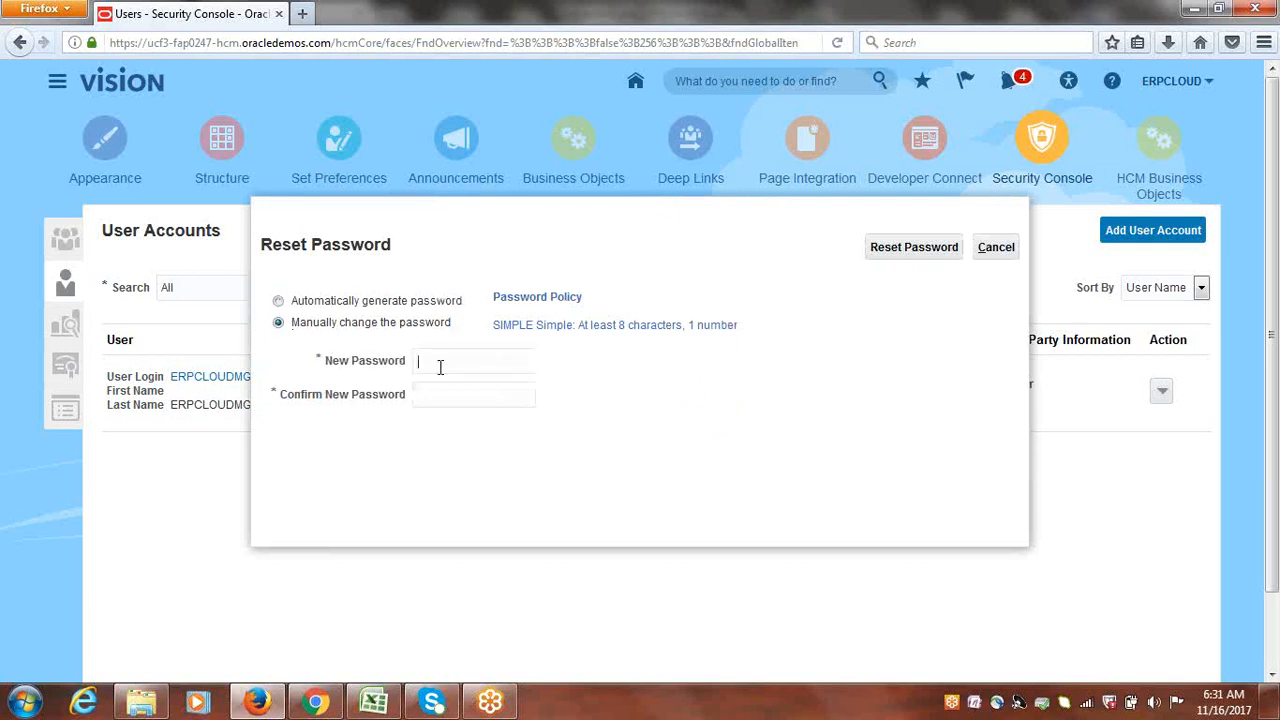
type("********")
key("BackSpace")
key("BackSpace")
key("BackSpace")
key("BackSpace")
key("BackSpace")
key("BackSpace")
key("BackSpace")
key("BackSpace")
type("******************")
left_click(929, 249)
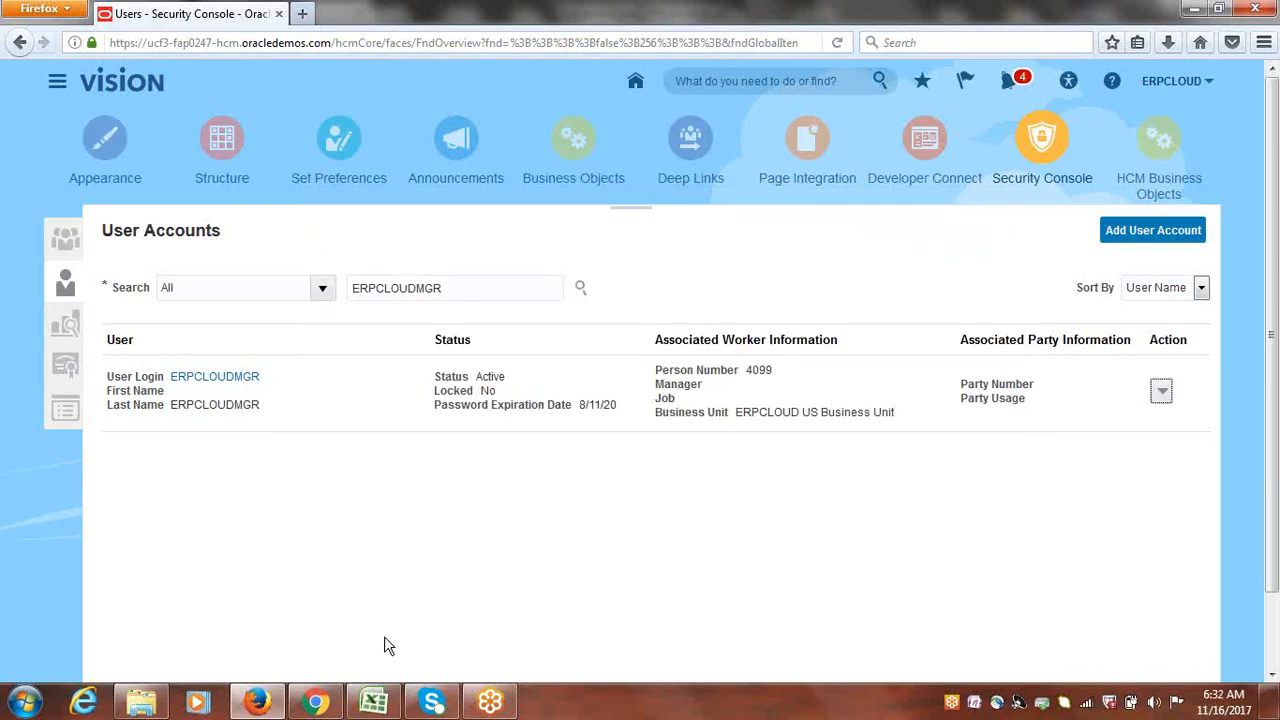
left_click(374, 702)
left_click(130, 347)
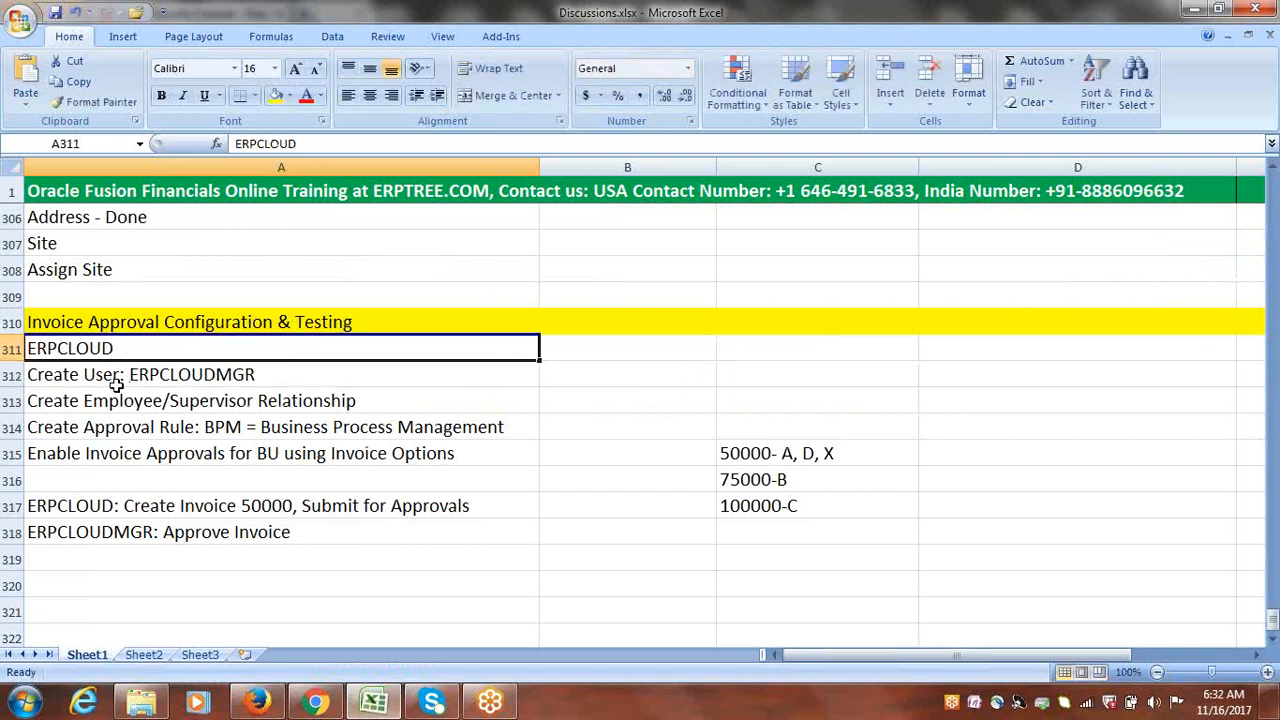
left_click(110, 378)
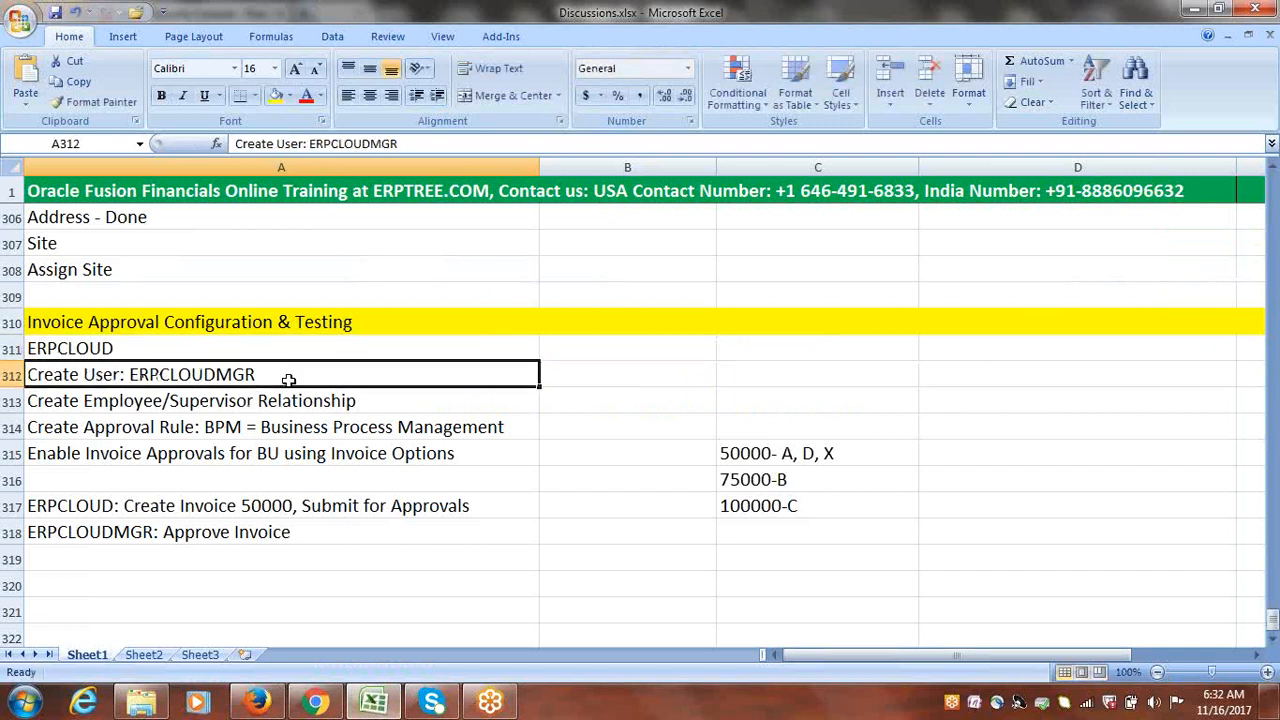
left_click(70, 399)
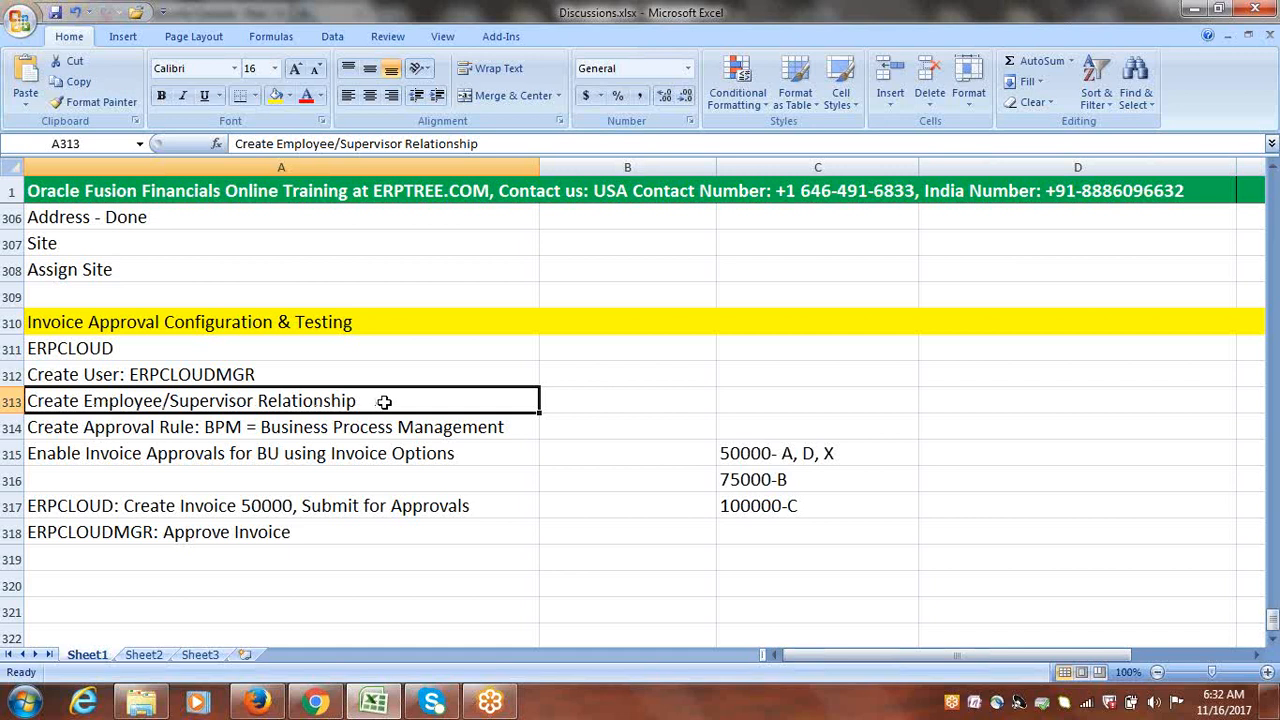
left_click(47, 350)
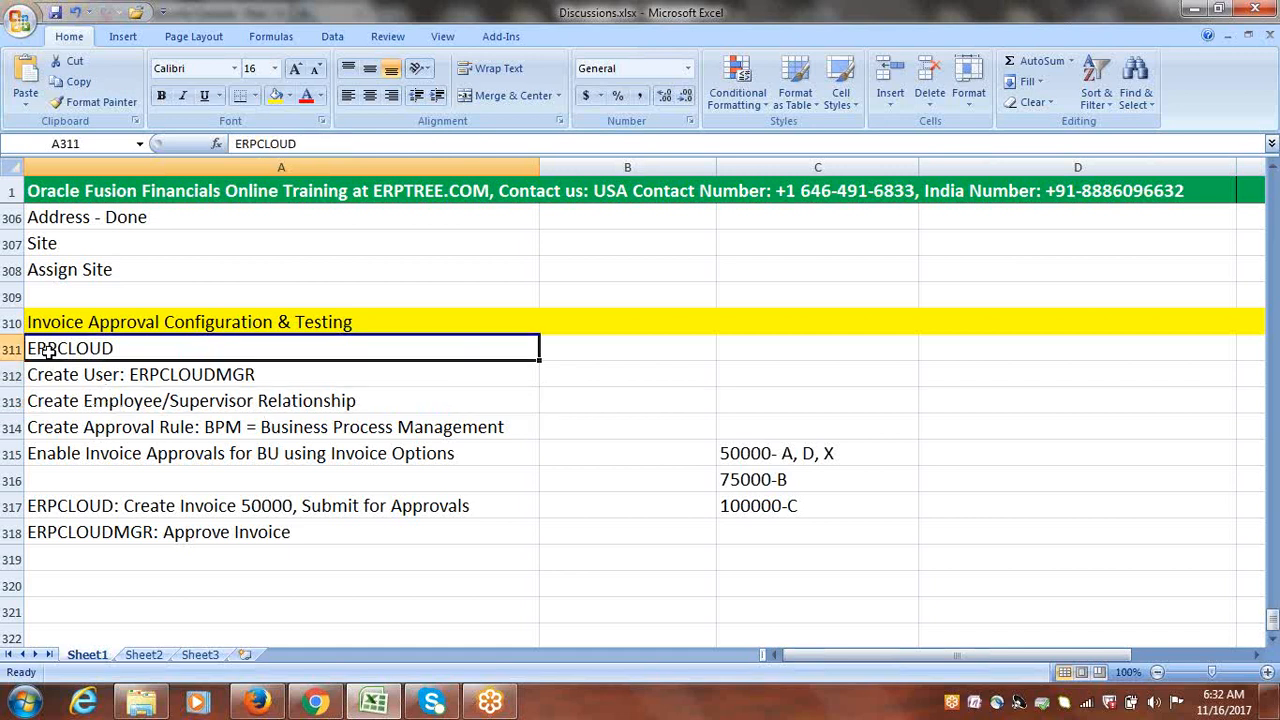
double_click(258, 372)
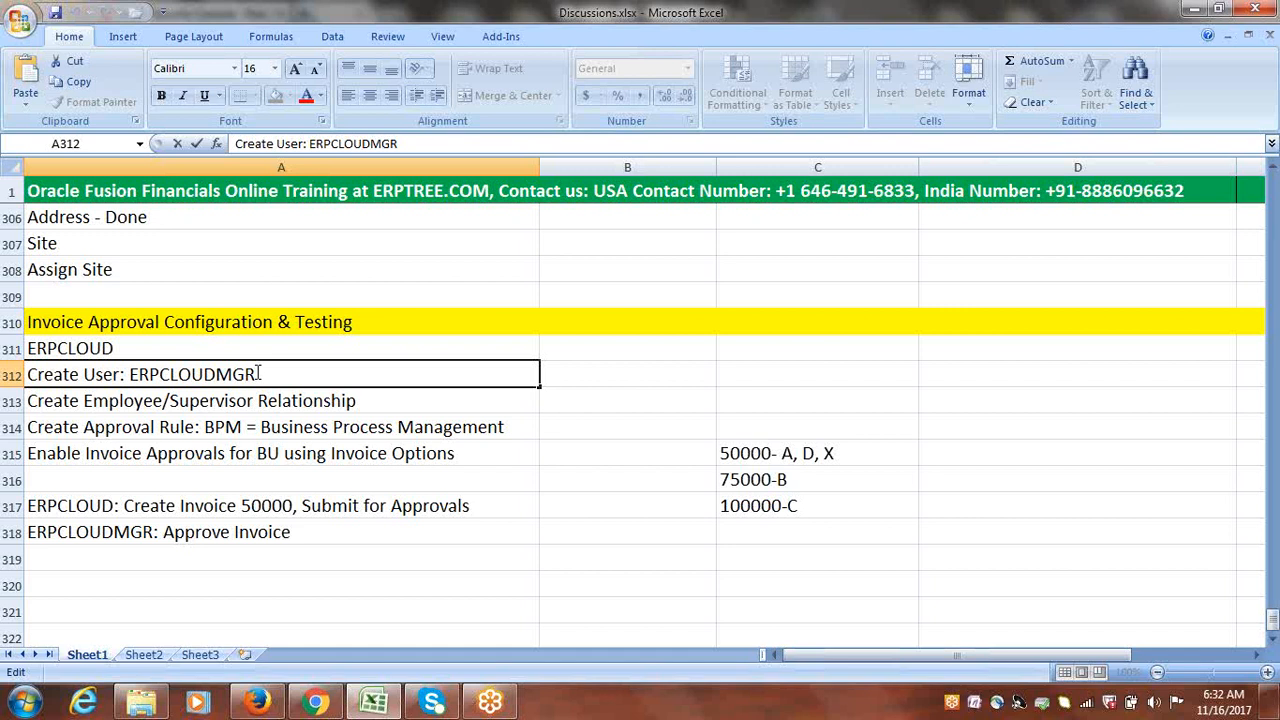
left_click_drag(258, 372, 129, 374)
left_click(158, 347)
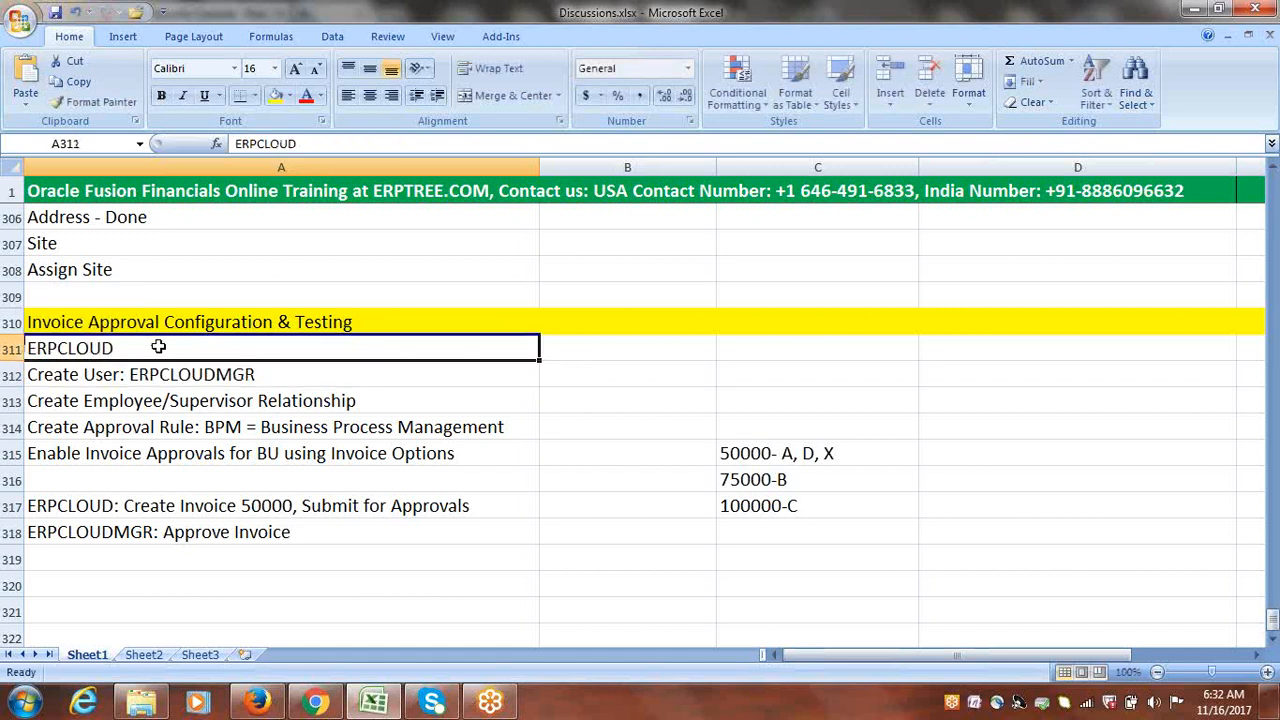
double_click(158, 347)
key("shift+Home")
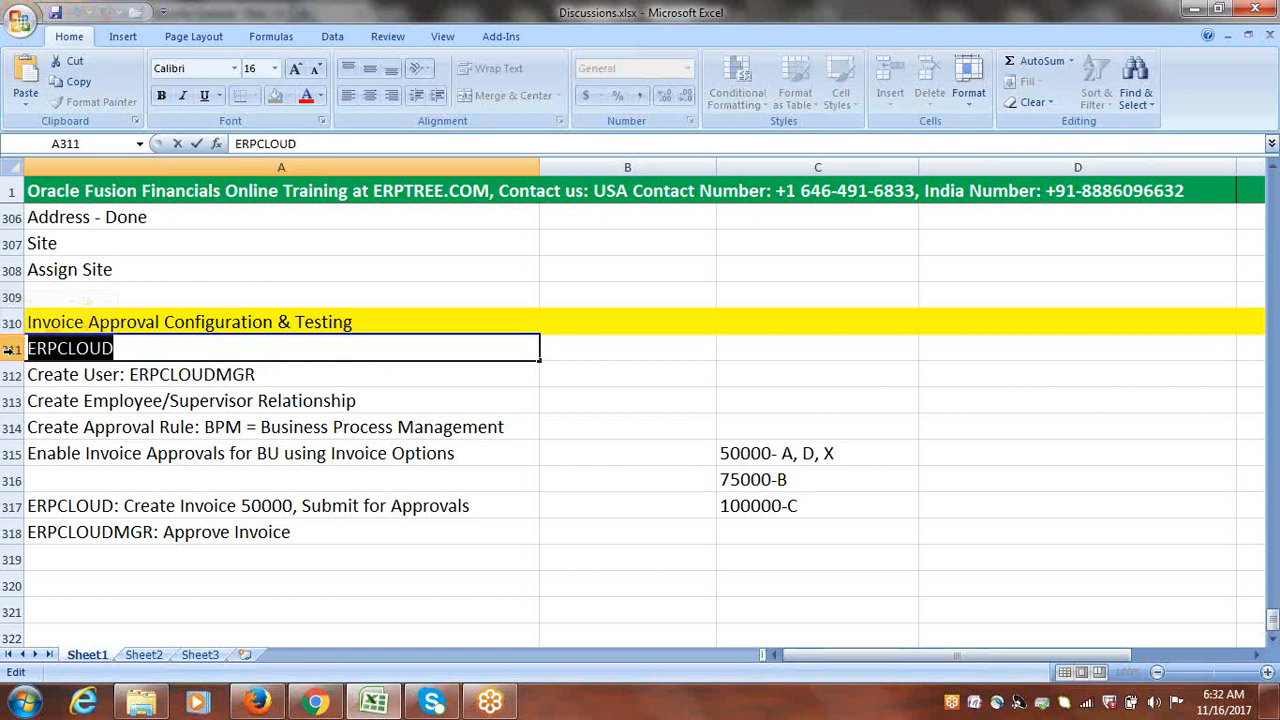
left_click(129, 370)
double_click(129, 372)
left_click_drag(129, 372, 268, 366)
left_click(67, 348)
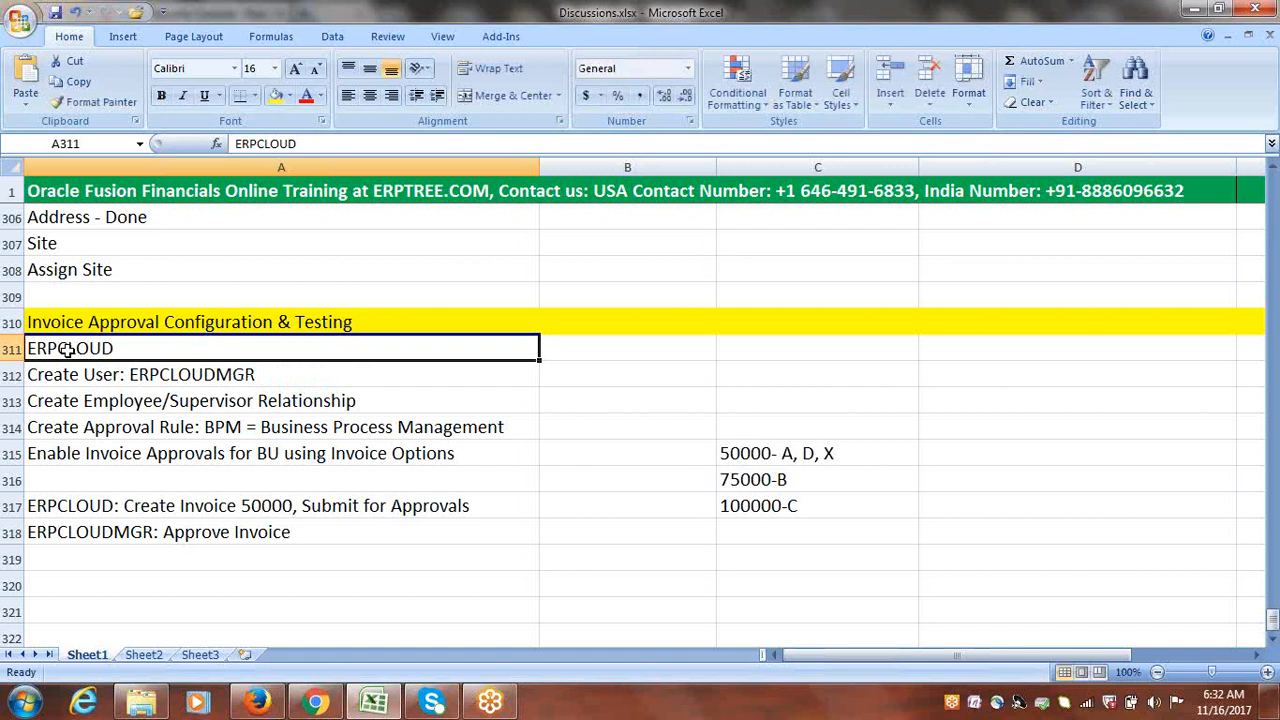
double_click(67, 348)
left_click_drag(124, 349, 30, 350)
Step: Return to Oracle in Firefox and go to Setup and Maintenance from the user menu
left_click(116, 348)
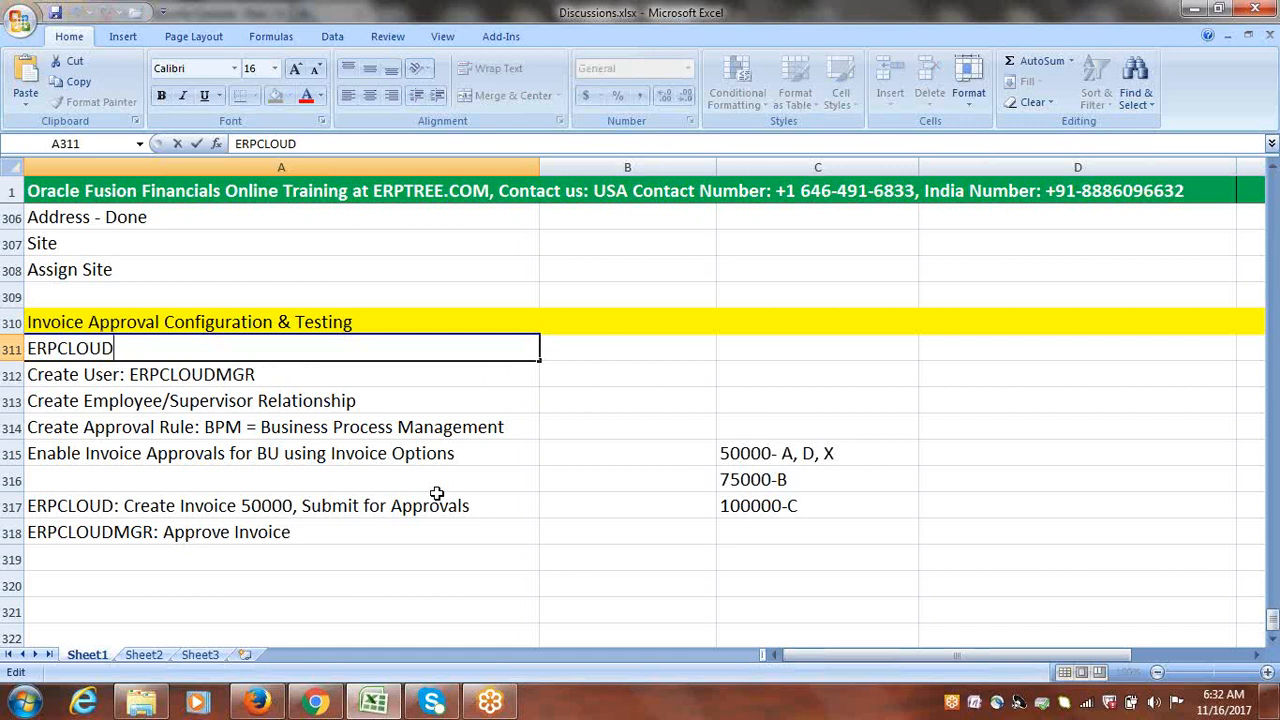
left_click(257, 702)
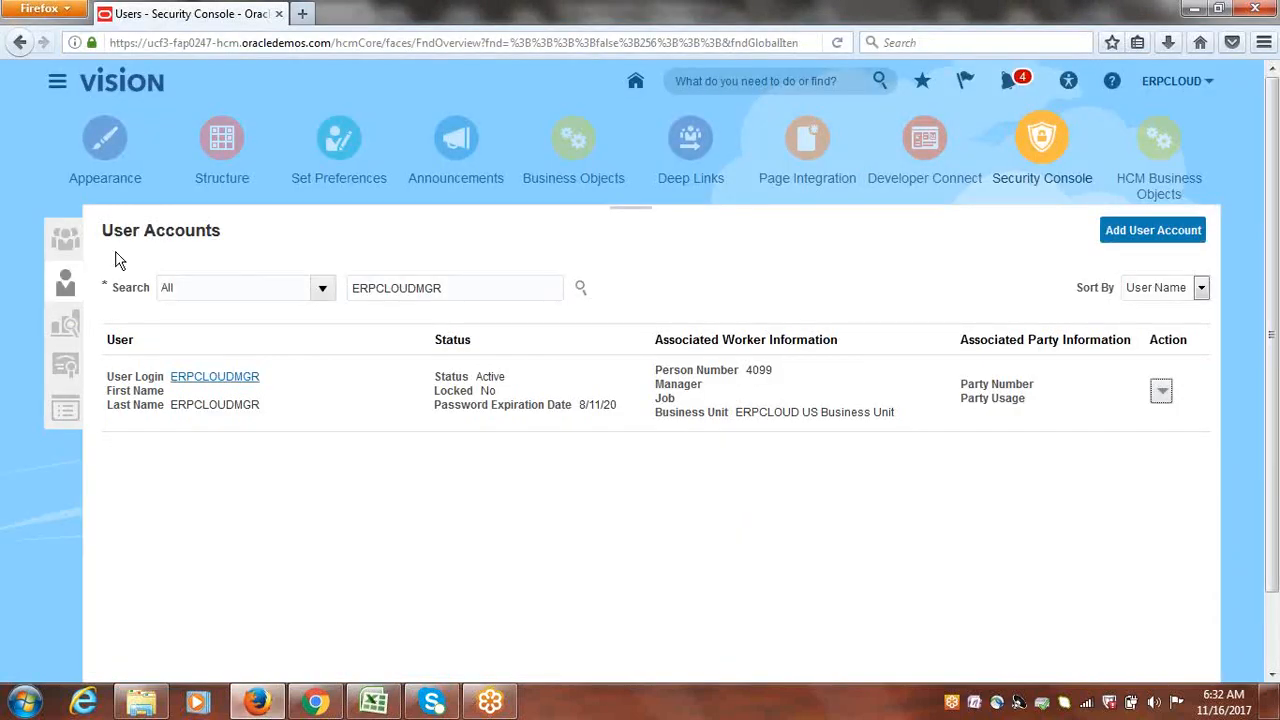
left_click(1172, 88)
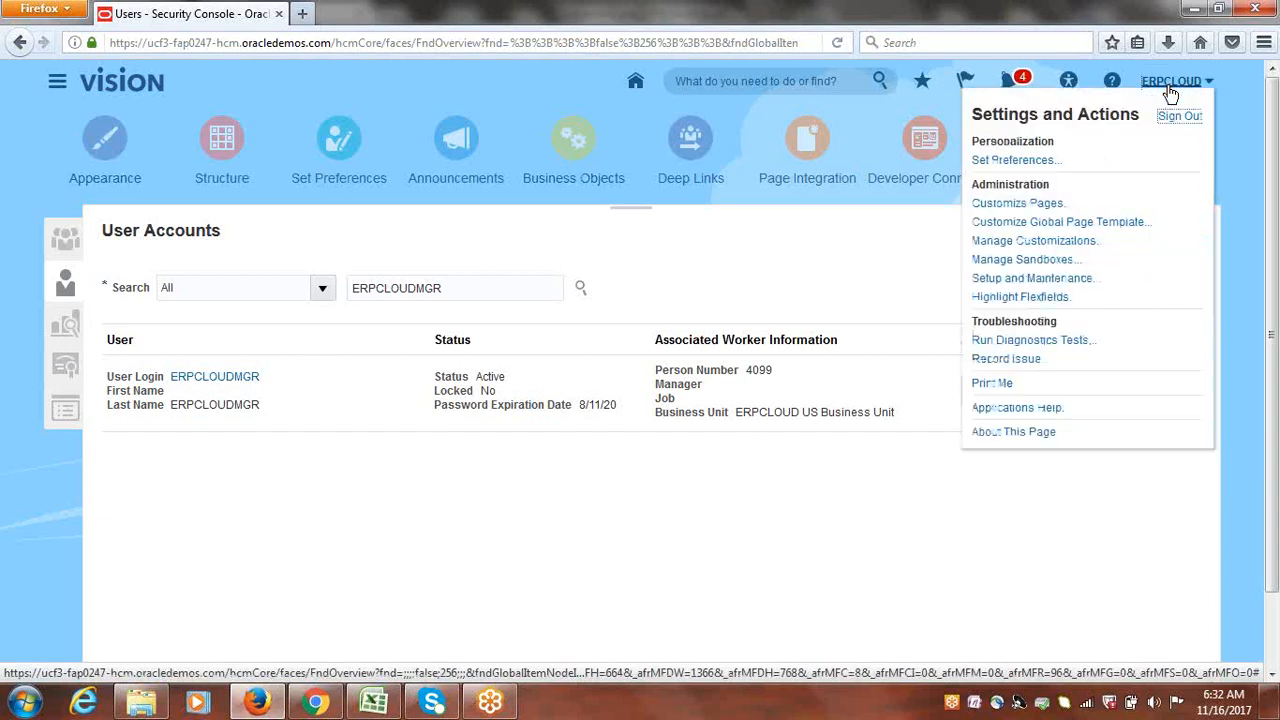
left_click(1037, 279)
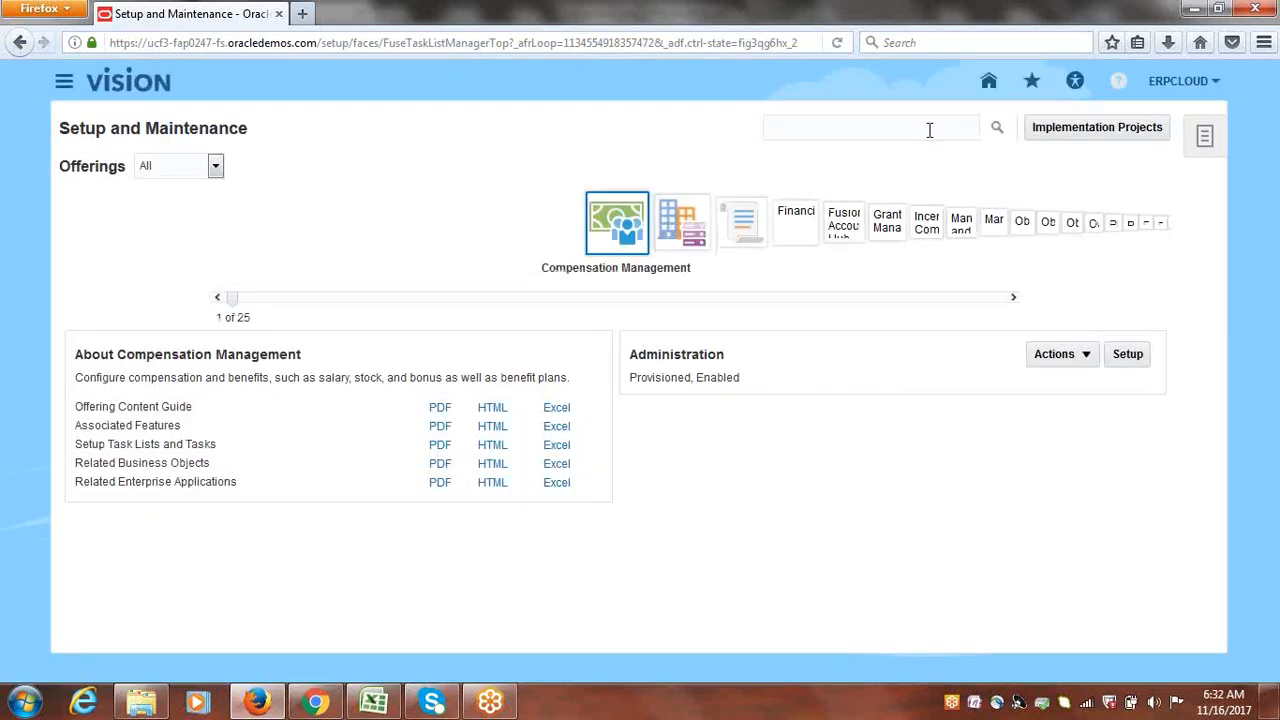
Step: Search tasks for 'manage users' and open the Manage Users task
left_click(929, 130)
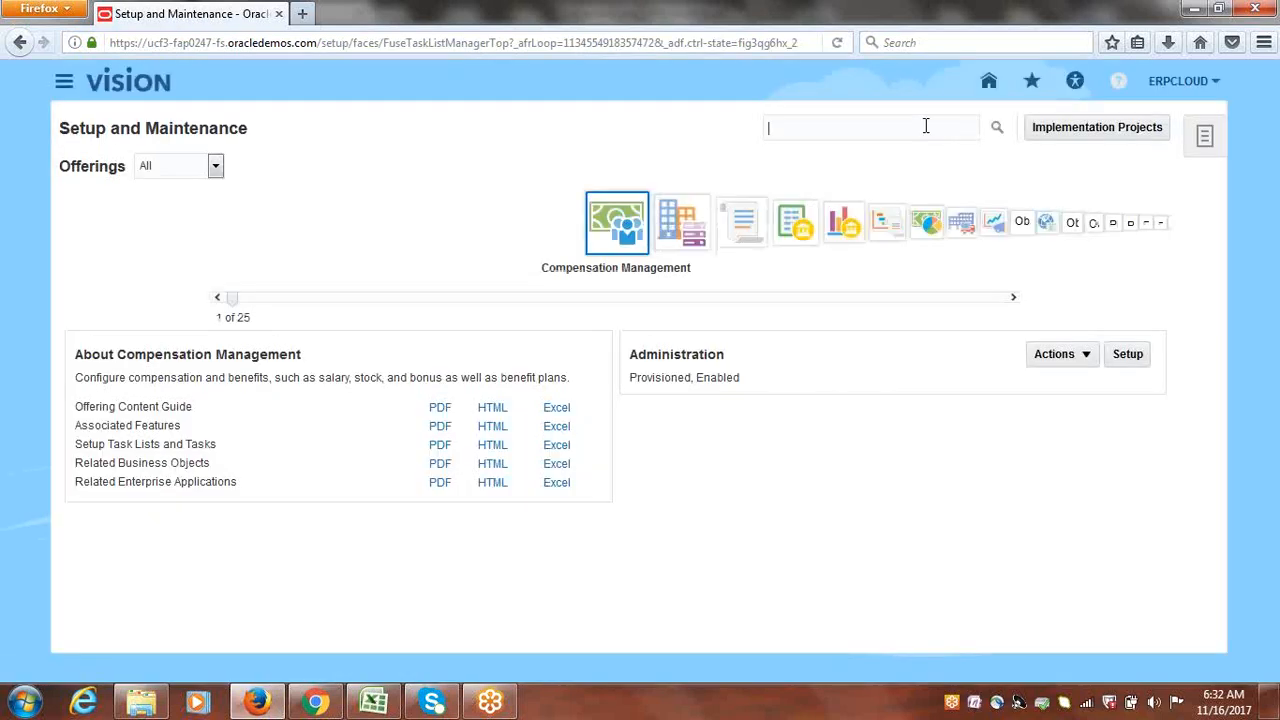
type("manage")
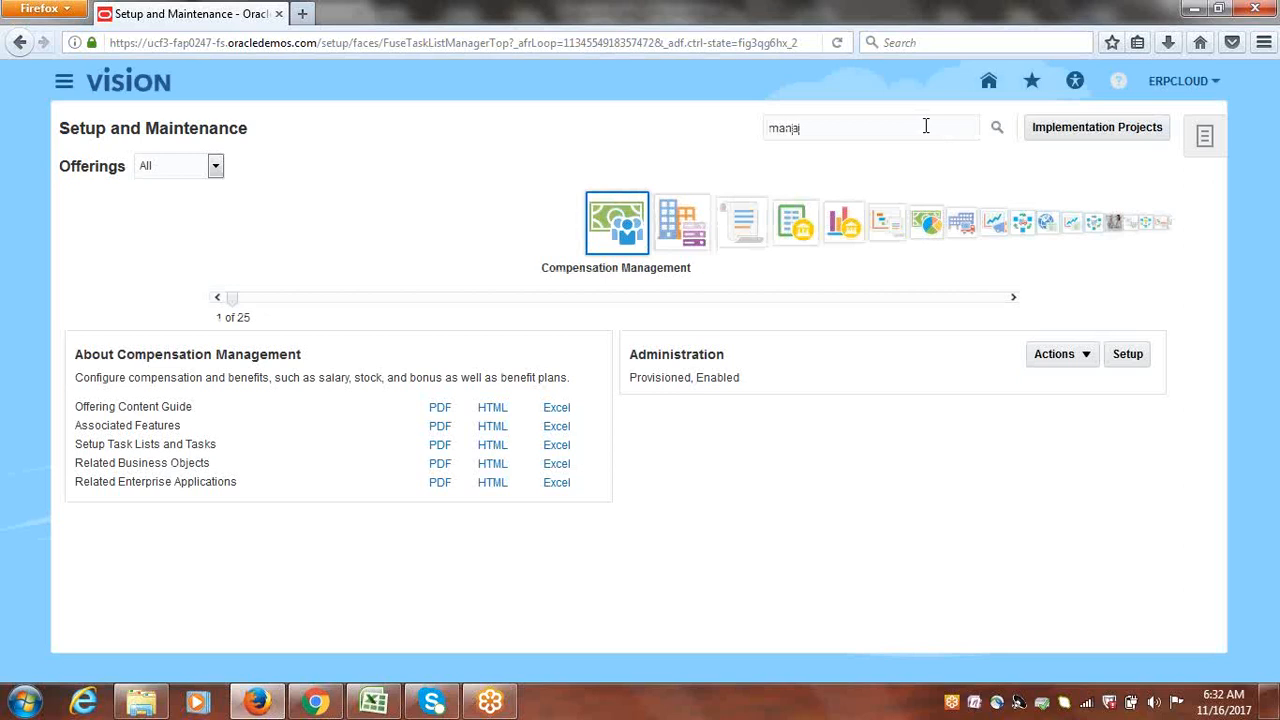
type(" users")
key("Return")
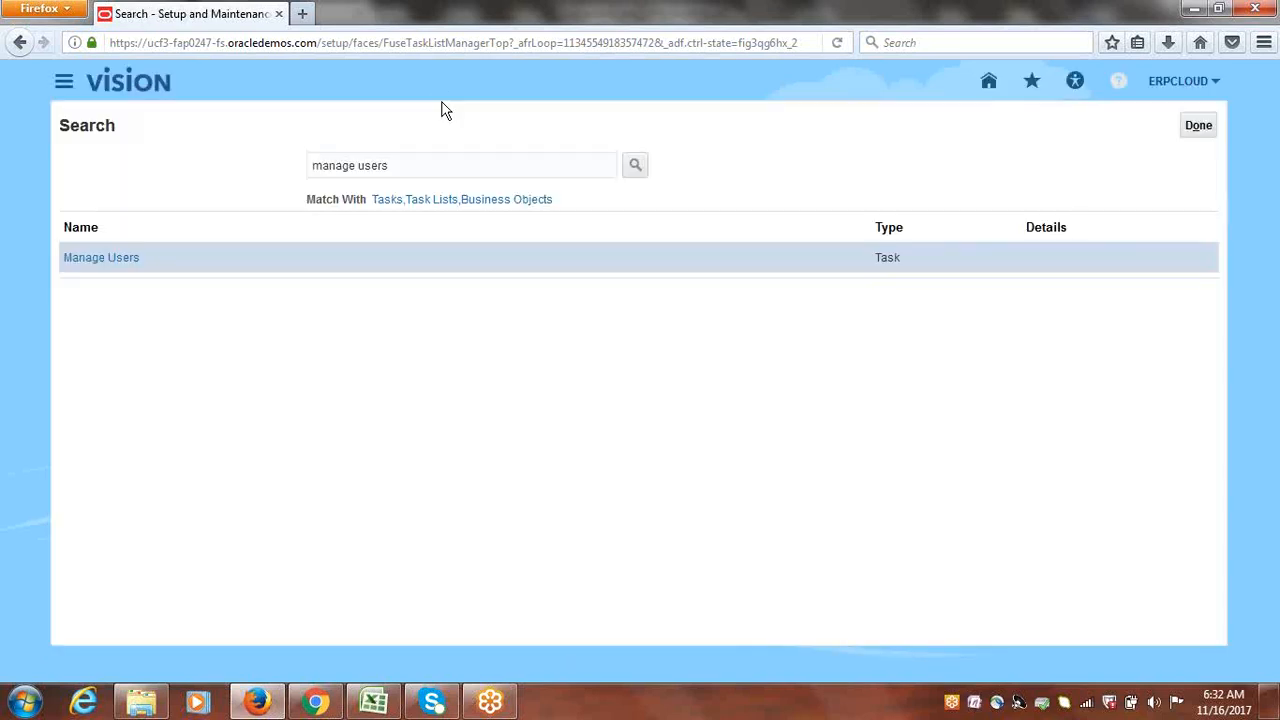
left_click(86, 258)
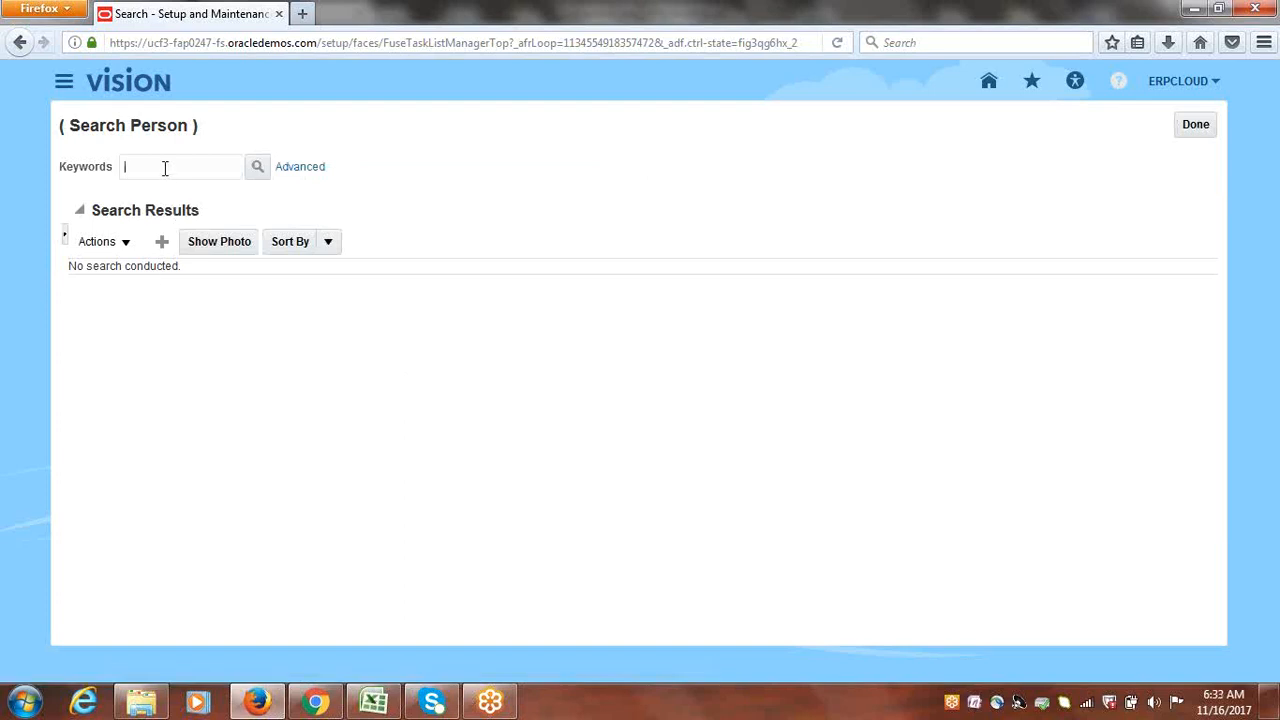
Step: Search Person for ERPCLOUD and open that user's Manage Users edit page
type("ERPCLOUD")
left_click(257, 167)
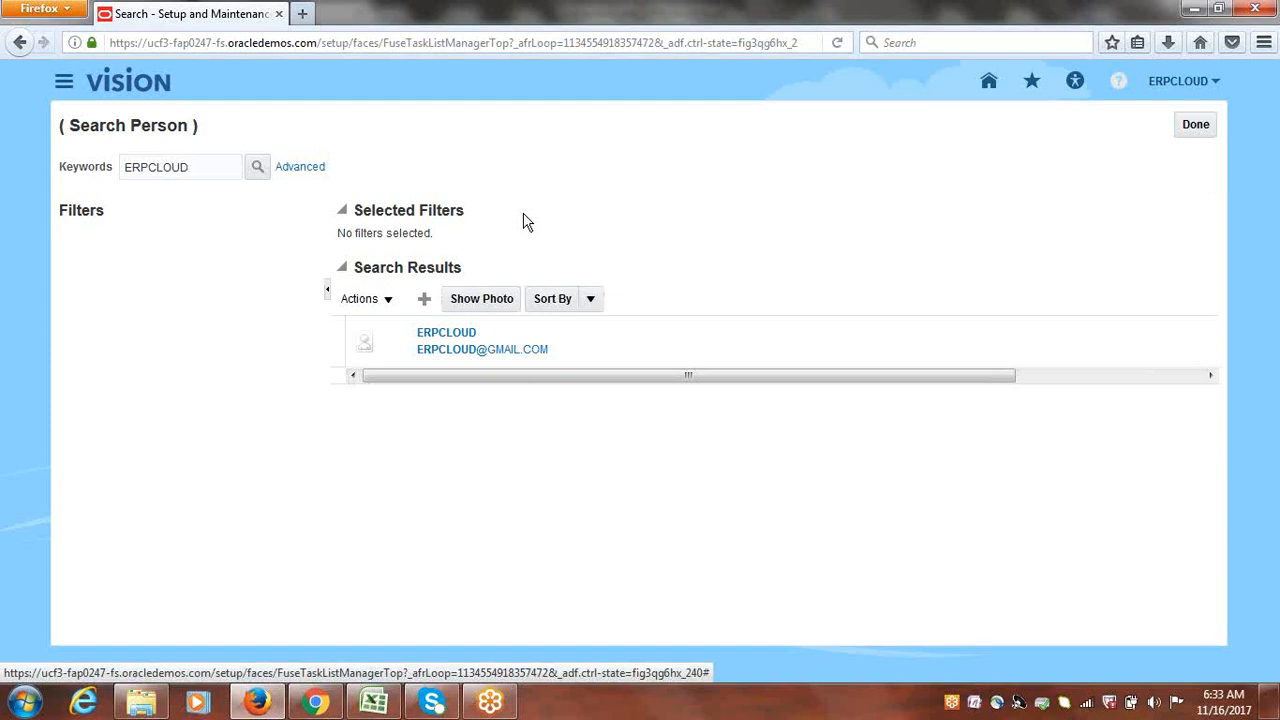
left_click(394, 347)
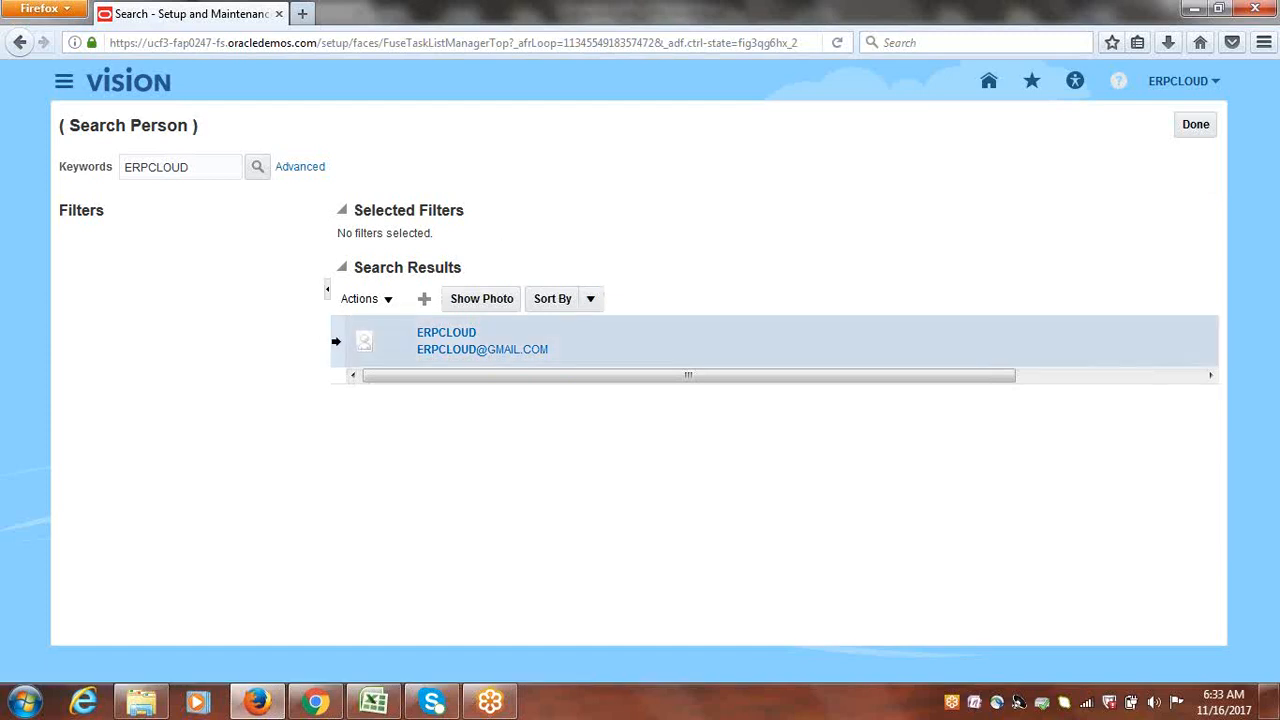
left_click(388, 301)
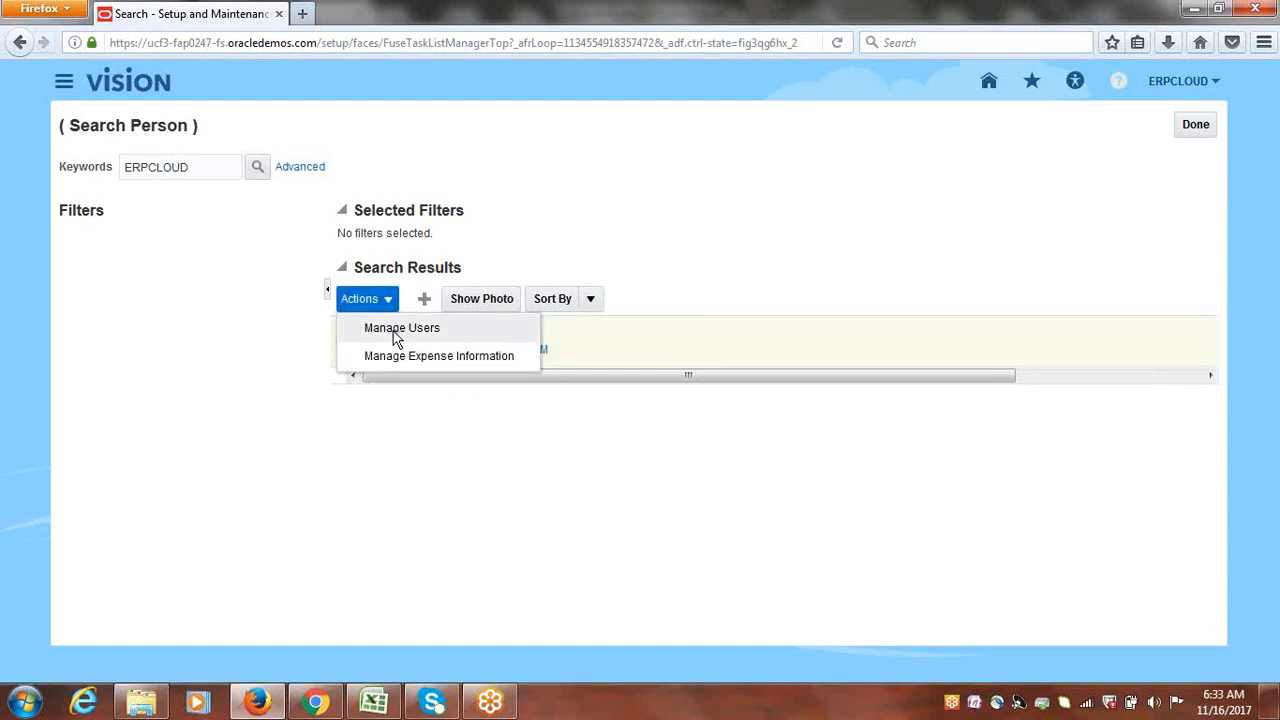
left_click(397, 338)
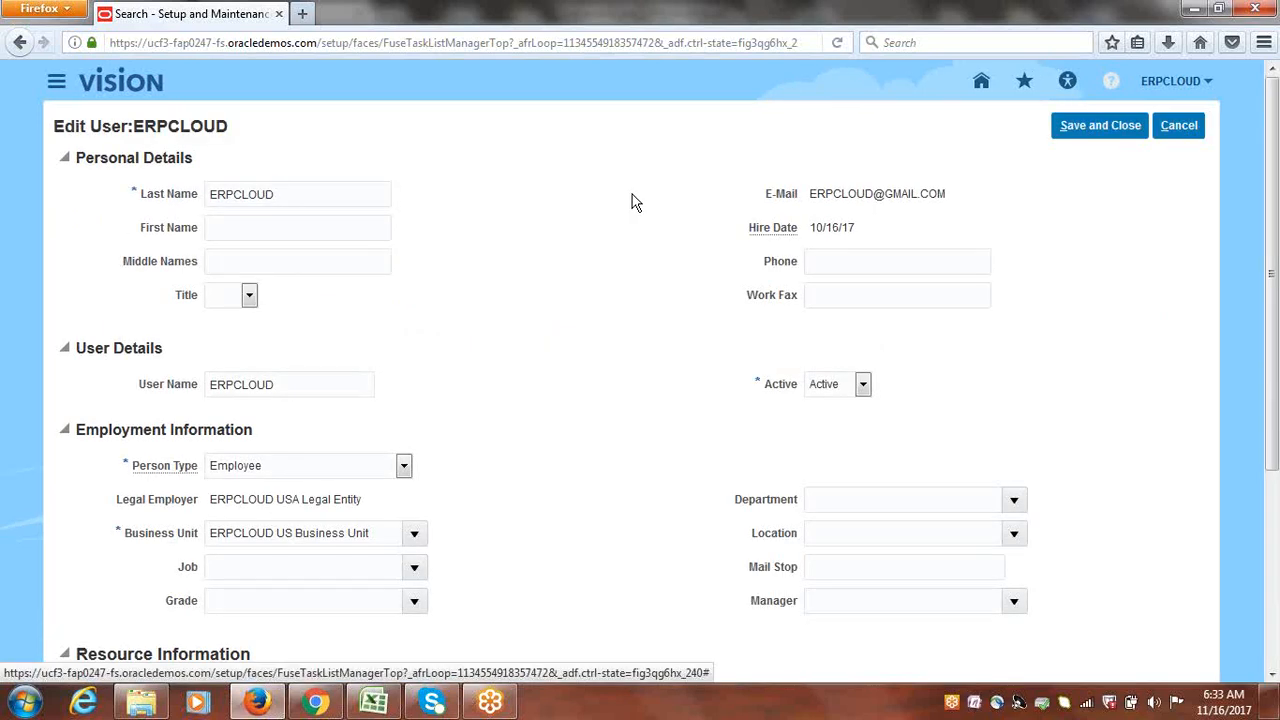
Step: Close the Edit User page without saving and highlight the ERPCLOUD search keyword
left_click(1180, 125)
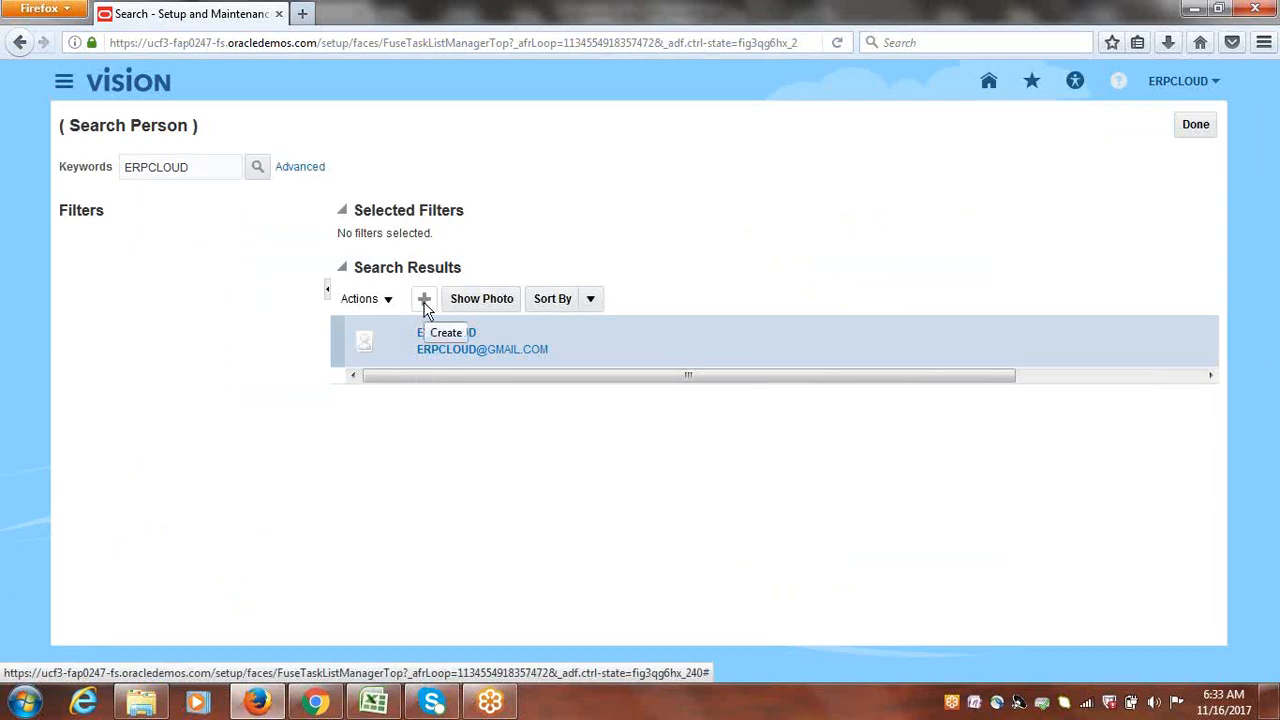
left_click_drag(203, 166, 77, 148)
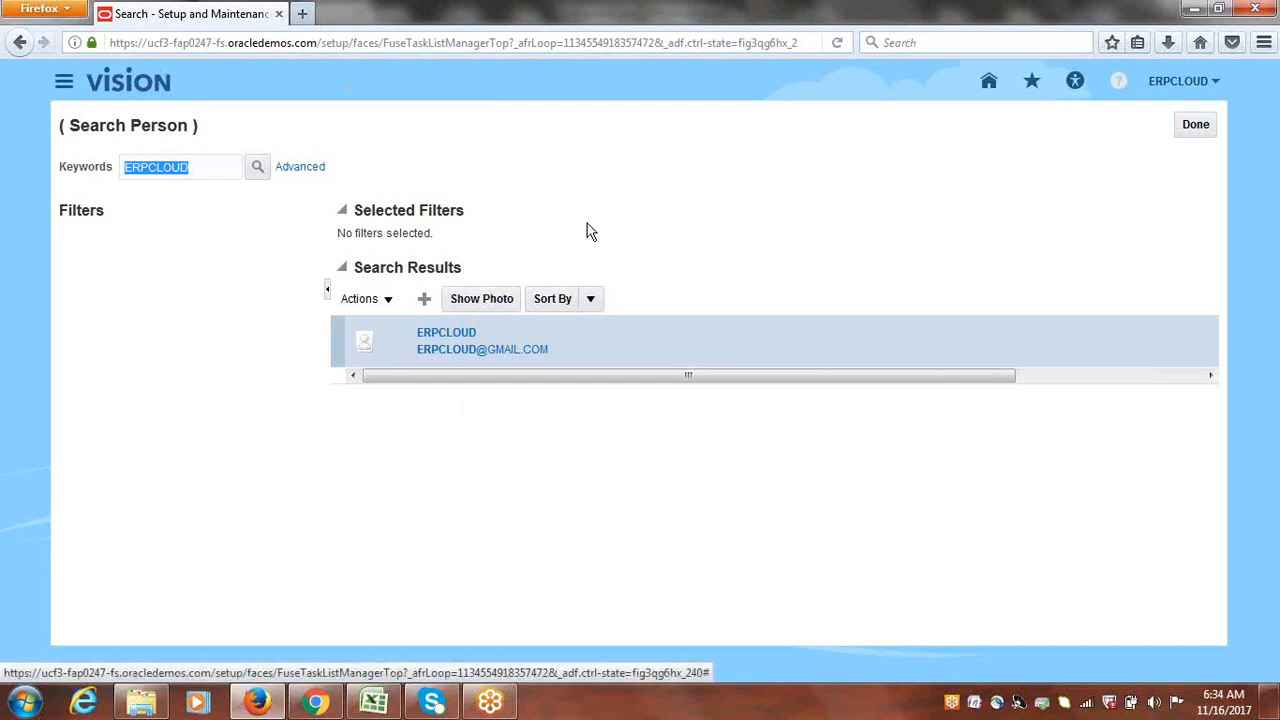
left_click(206, 169)
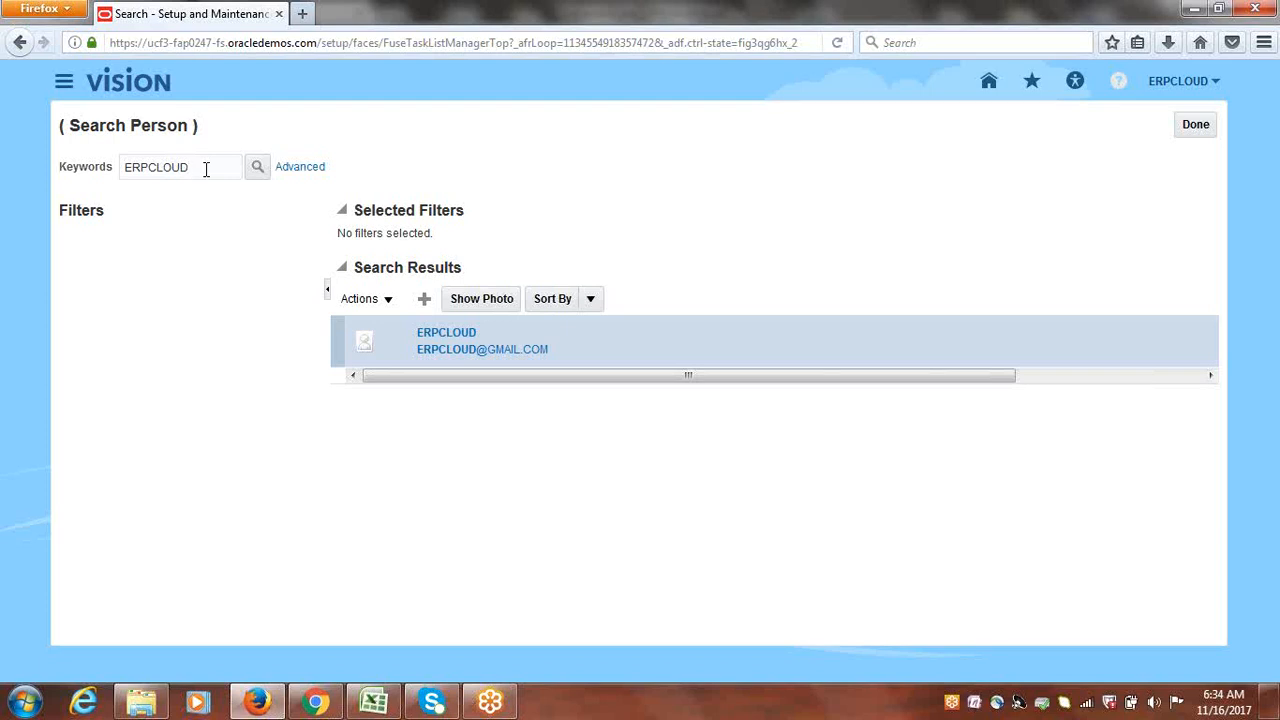
left_click_drag(206, 169, 90, 168)
Step: Open Manage Users for the ERPCLOUD result and scroll to the Manager field
left_click(389, 301)
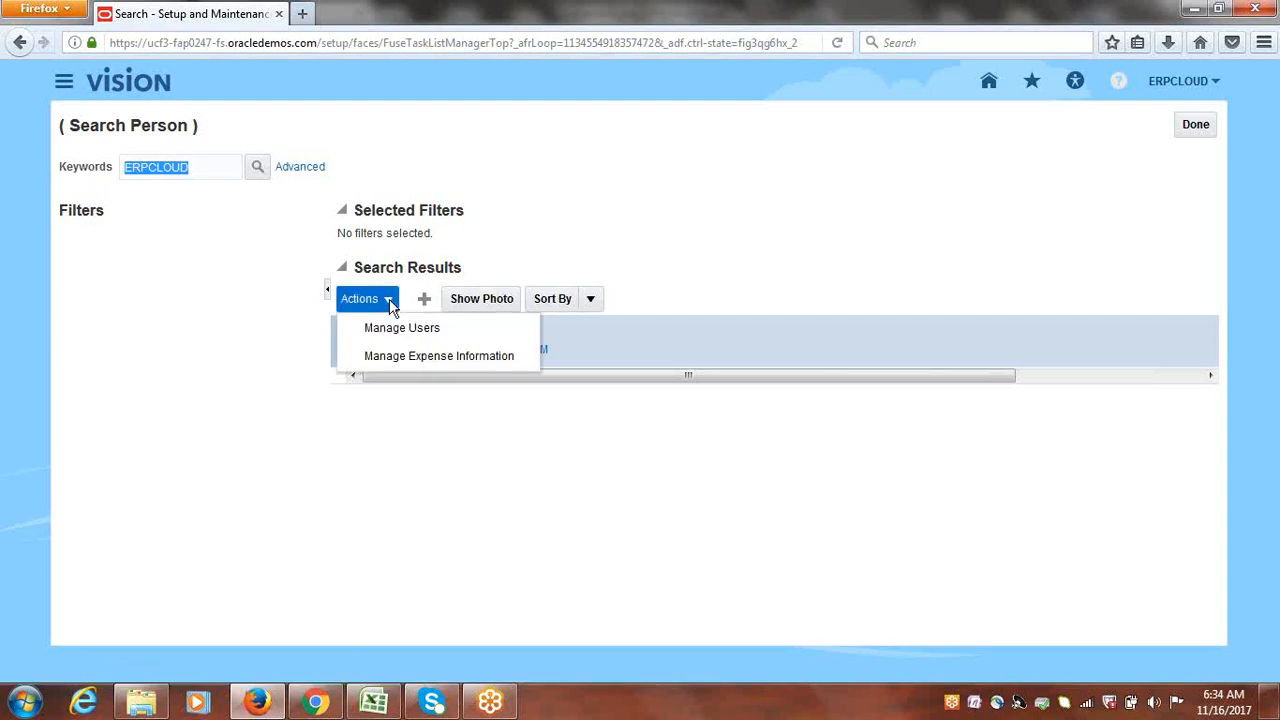
left_click(390, 330)
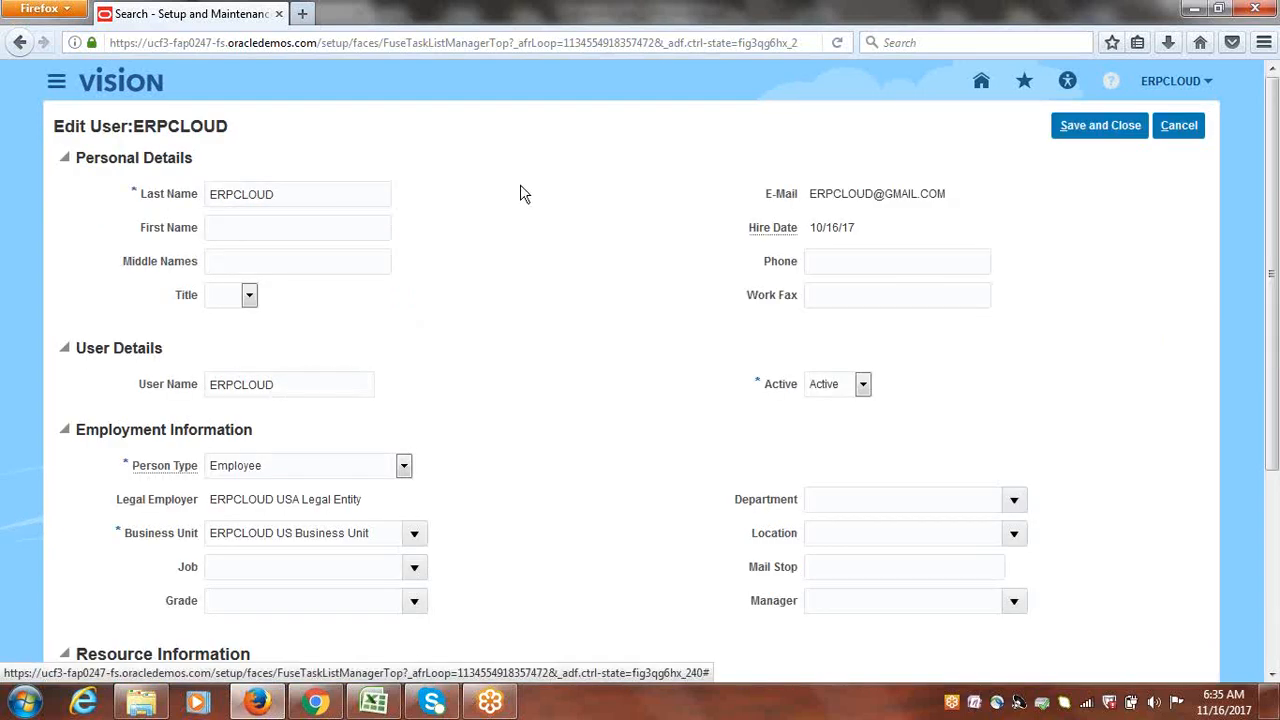
scroll(1031, 431, "down", 3)
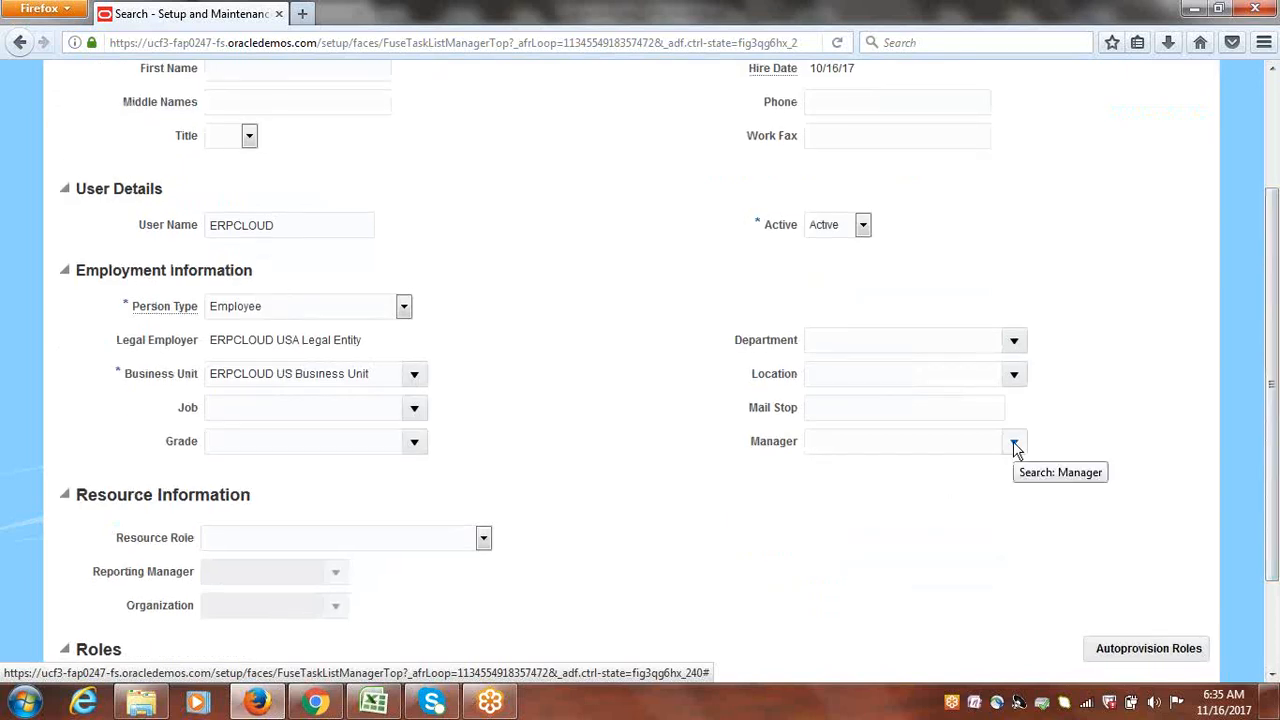
Step: Look up ERPCLOUDMGR in the Manager search and set it as ERPCLOUD's manager
left_click(1014, 445)
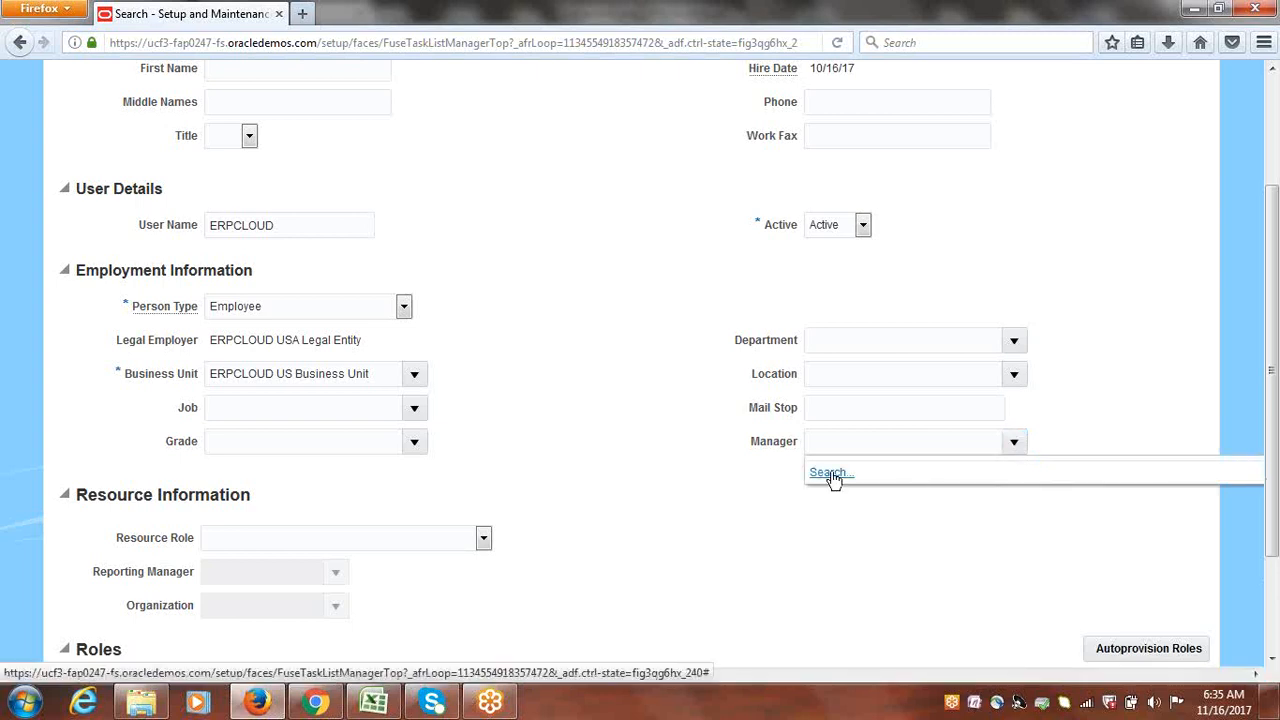
left_click(830, 474)
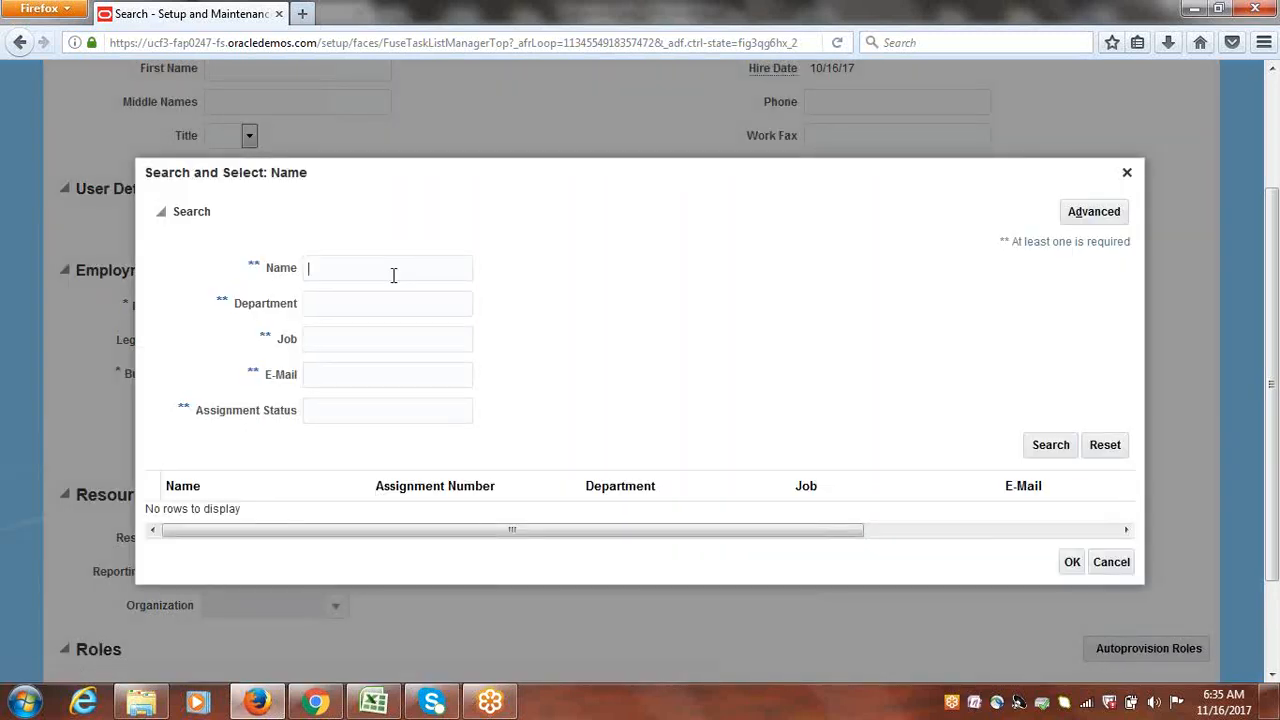
type("ERPCLOUDMGR")
left_click(1050, 445)
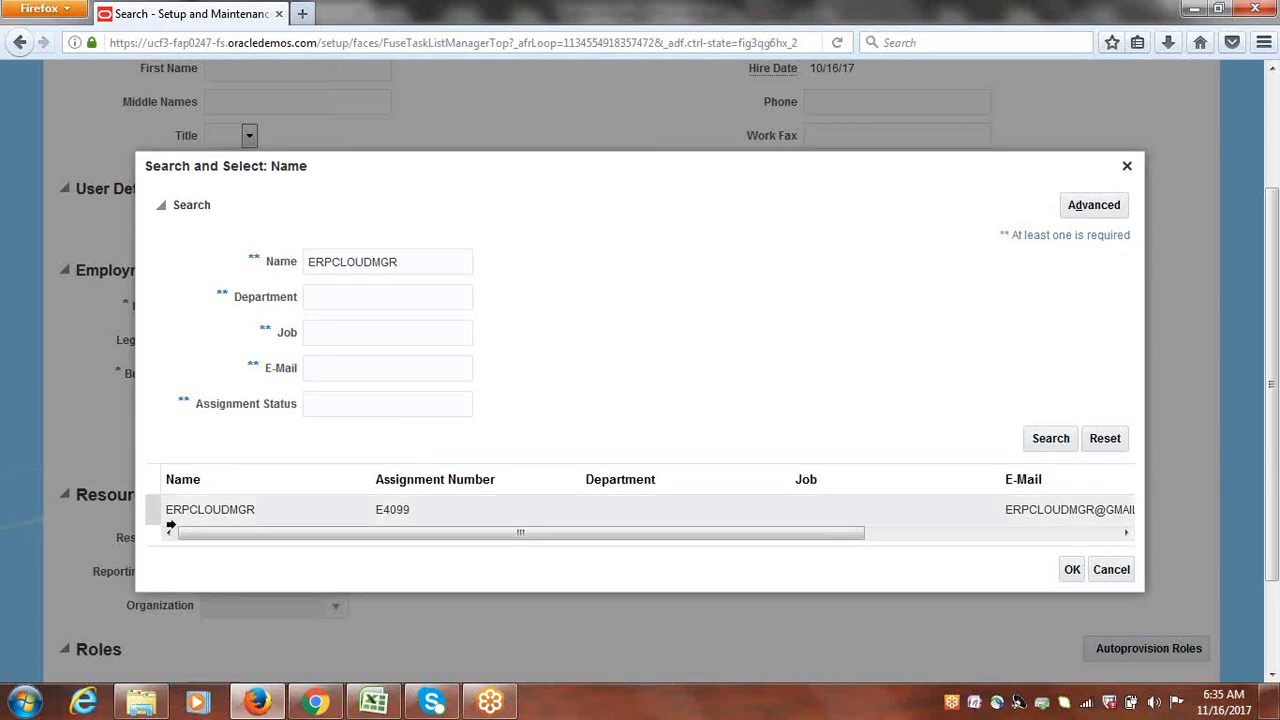
left_click(171, 516)
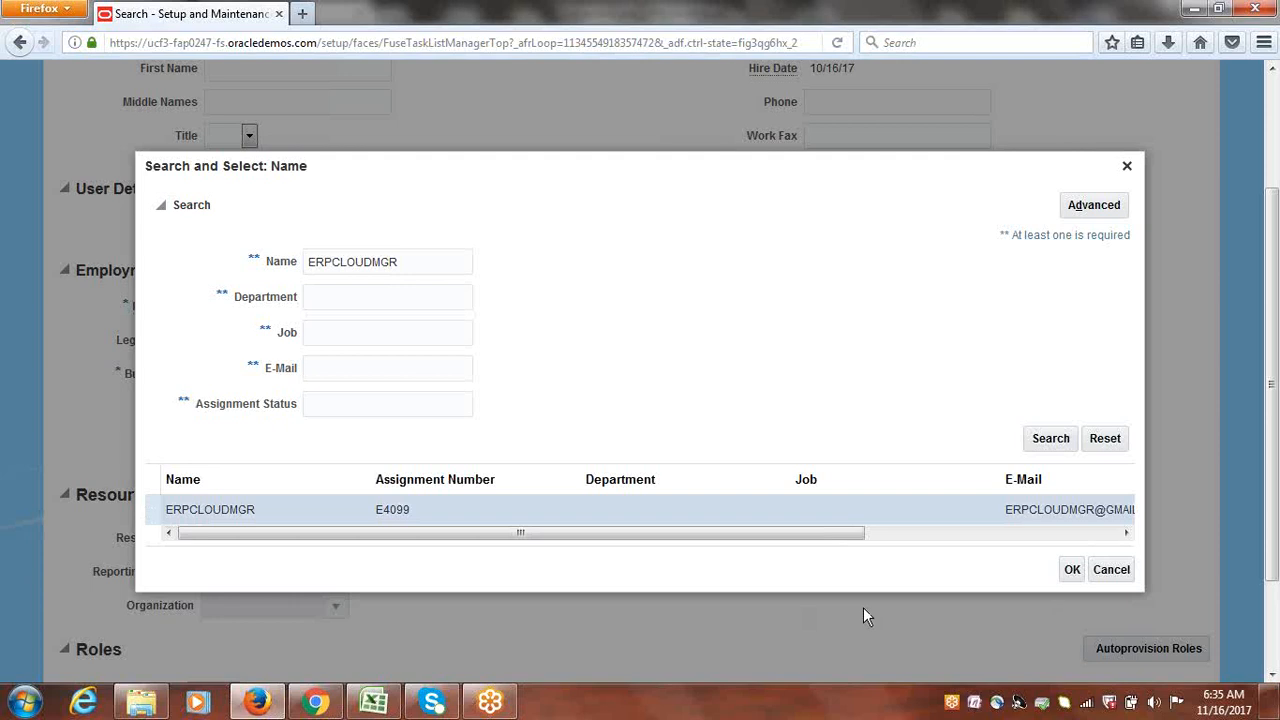
left_click(1071, 568)
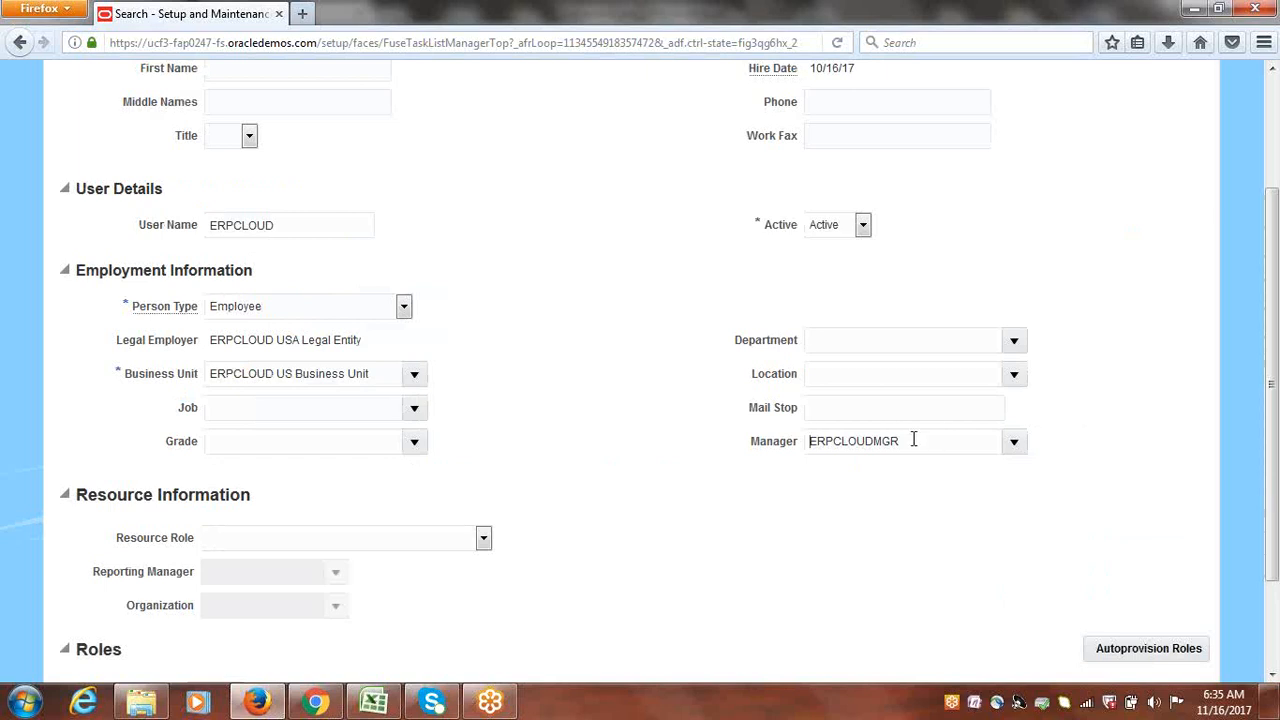
Step: Check the ERPCLOUDMGR manager and 10/16/17 hire date, then save and close the user
left_click_drag(914, 440, 790, 441)
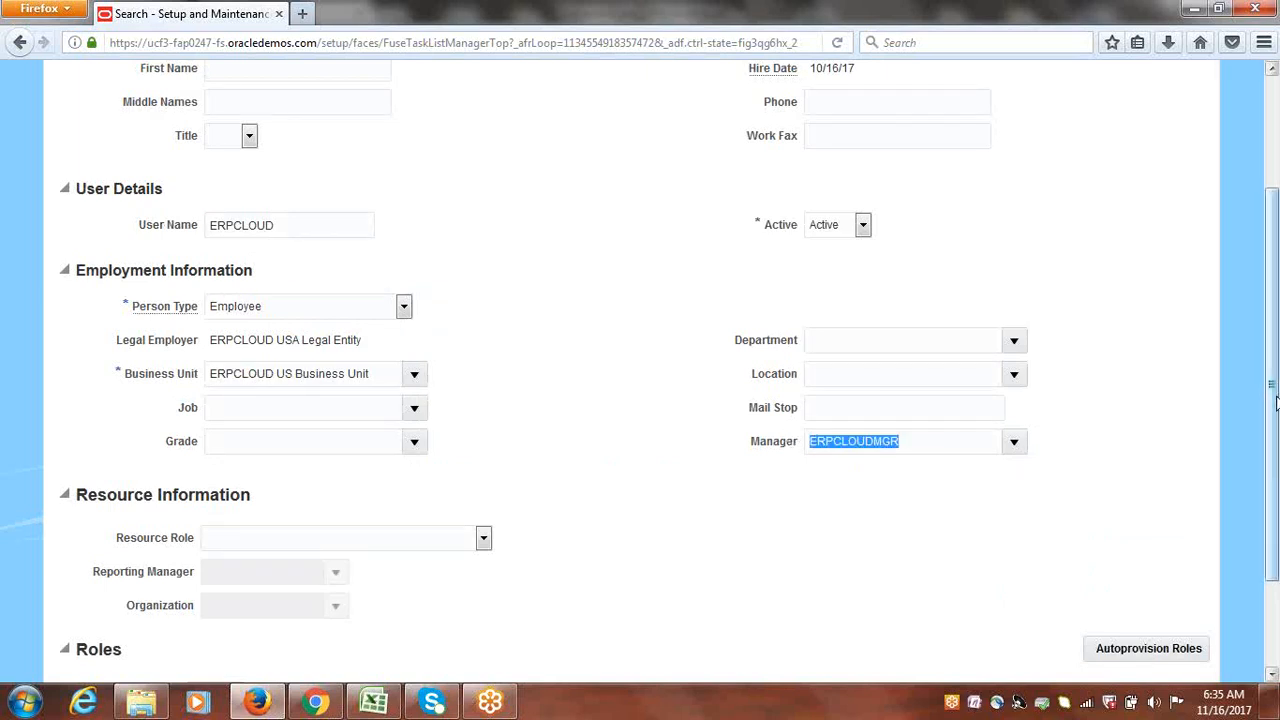
scroll(1200, 320, "up", 2)
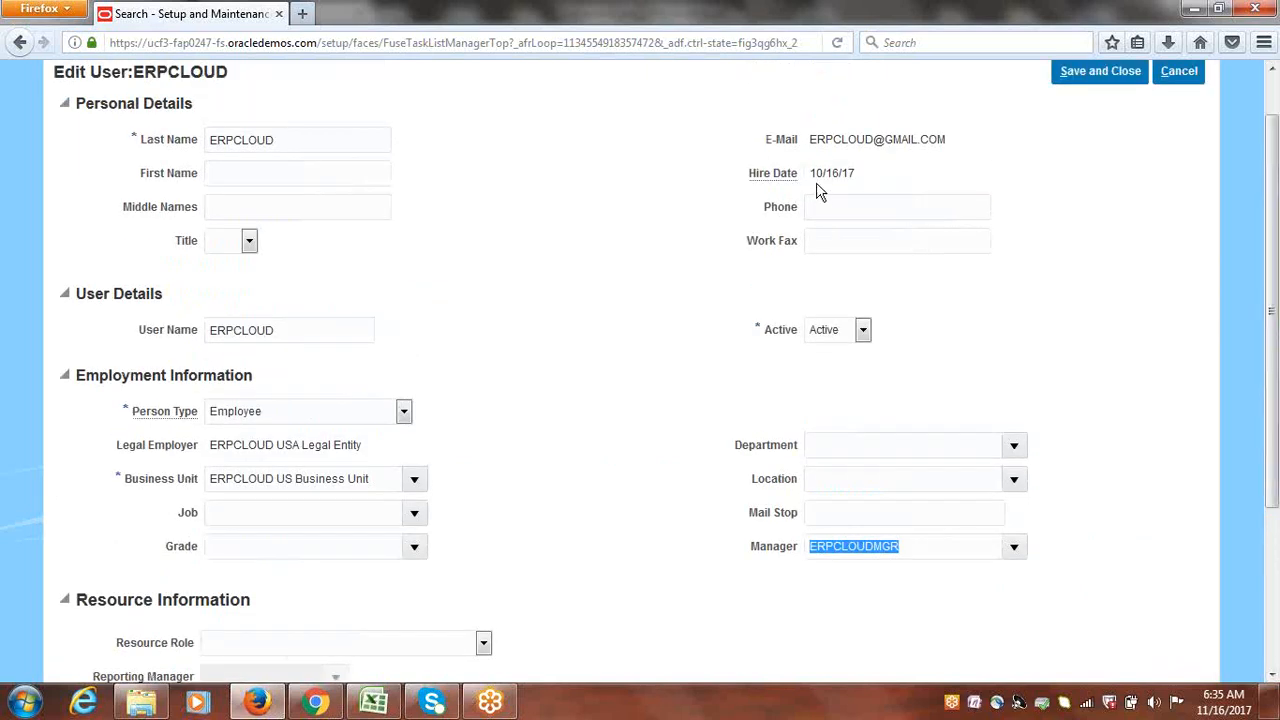
left_click_drag(812, 173, 857, 172)
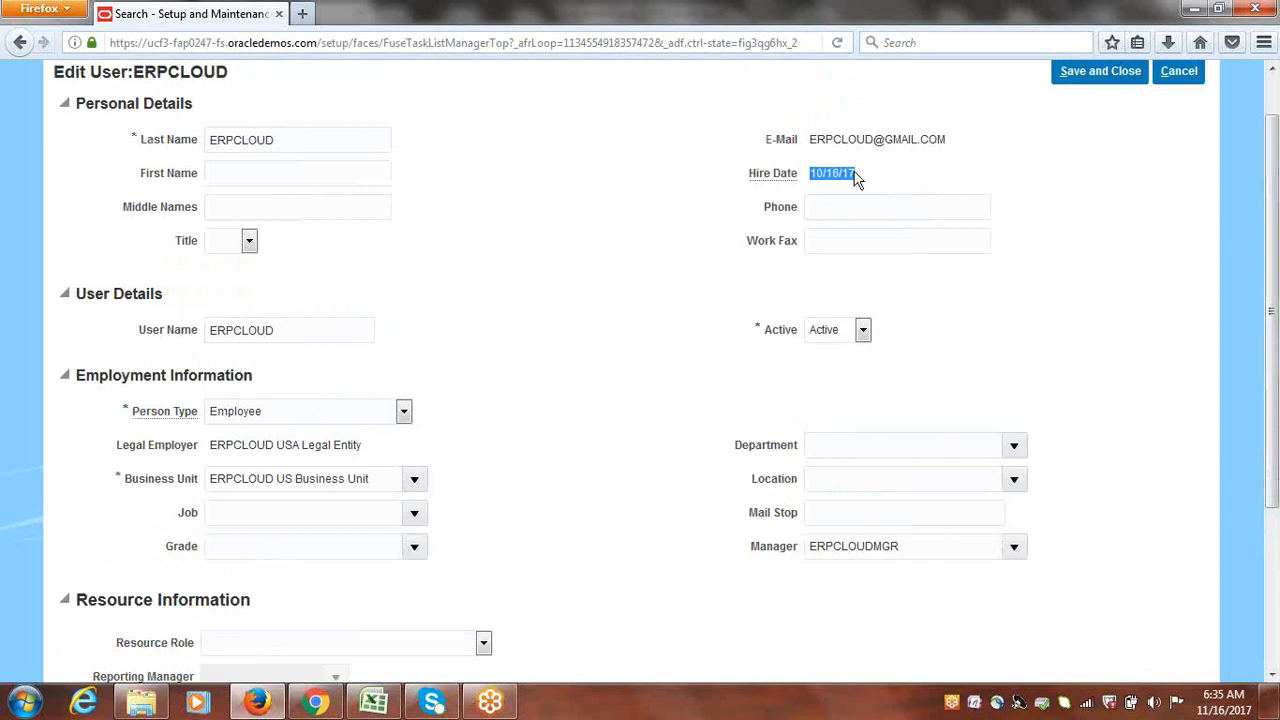
left_click(812, 172)
left_click_drag(812, 172, 862, 176)
left_click(1082, 330)
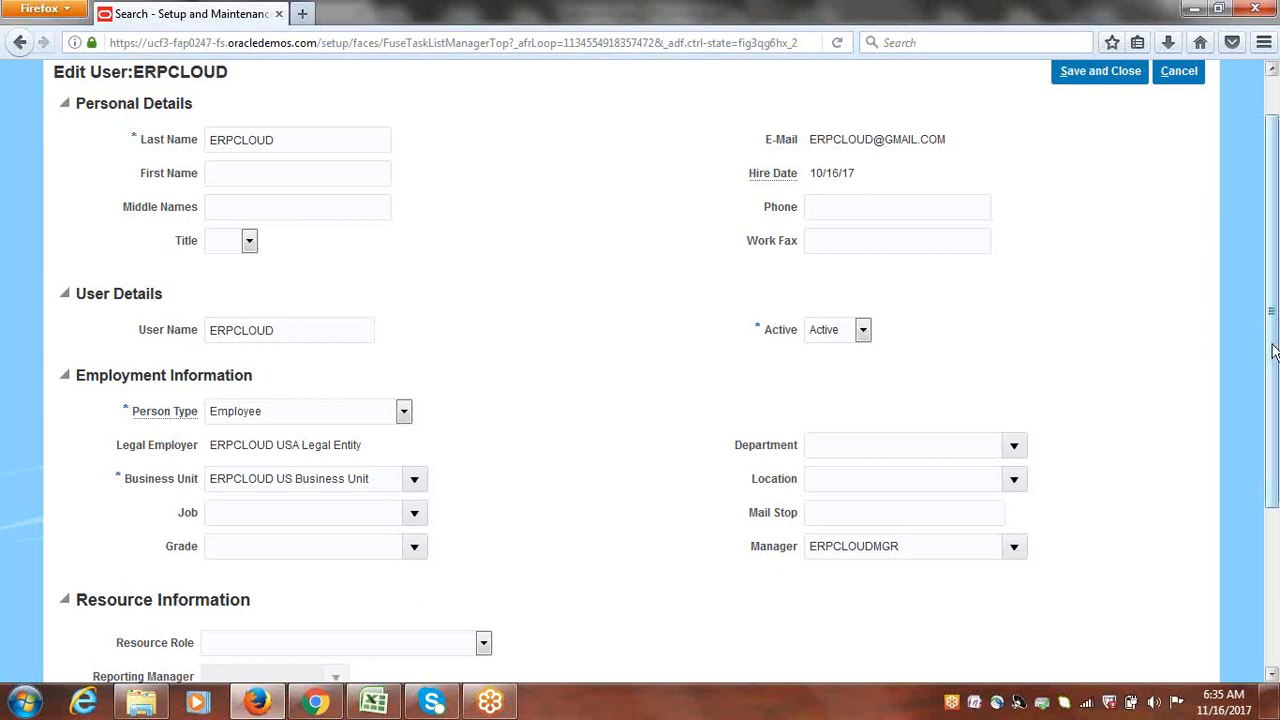
scroll(1272, 335, "up", 1)
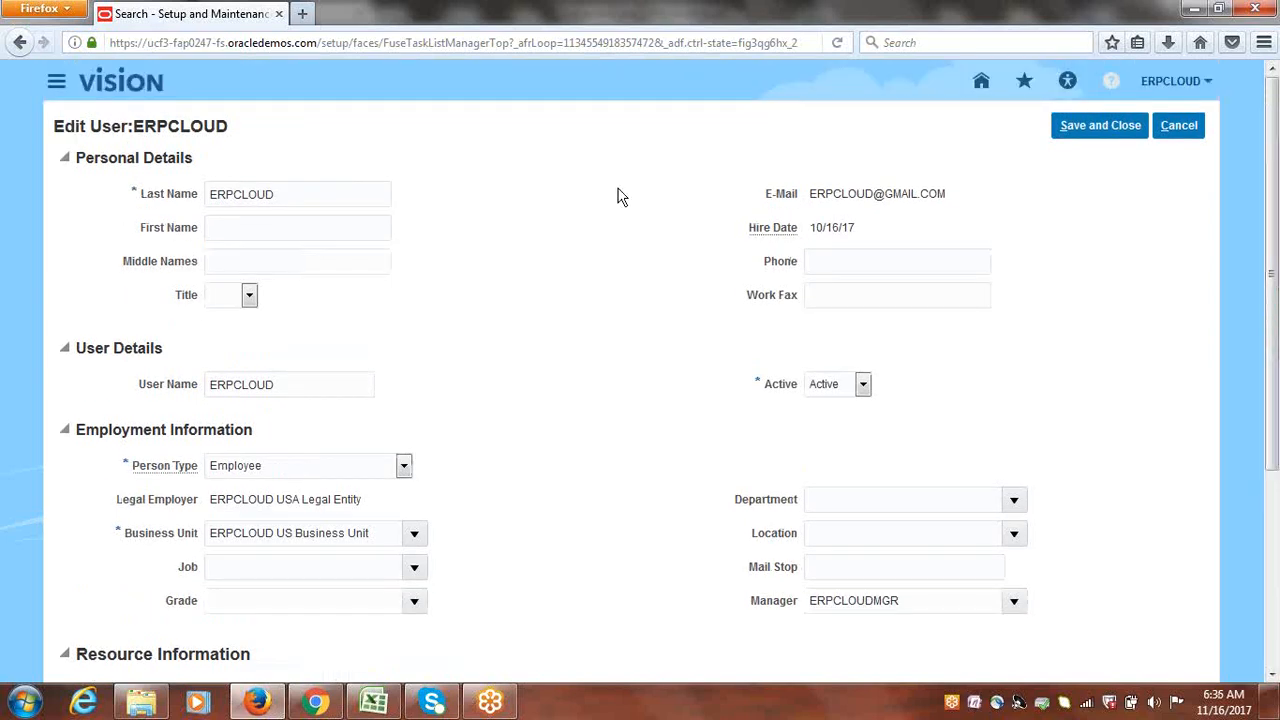
left_click(1086, 125)
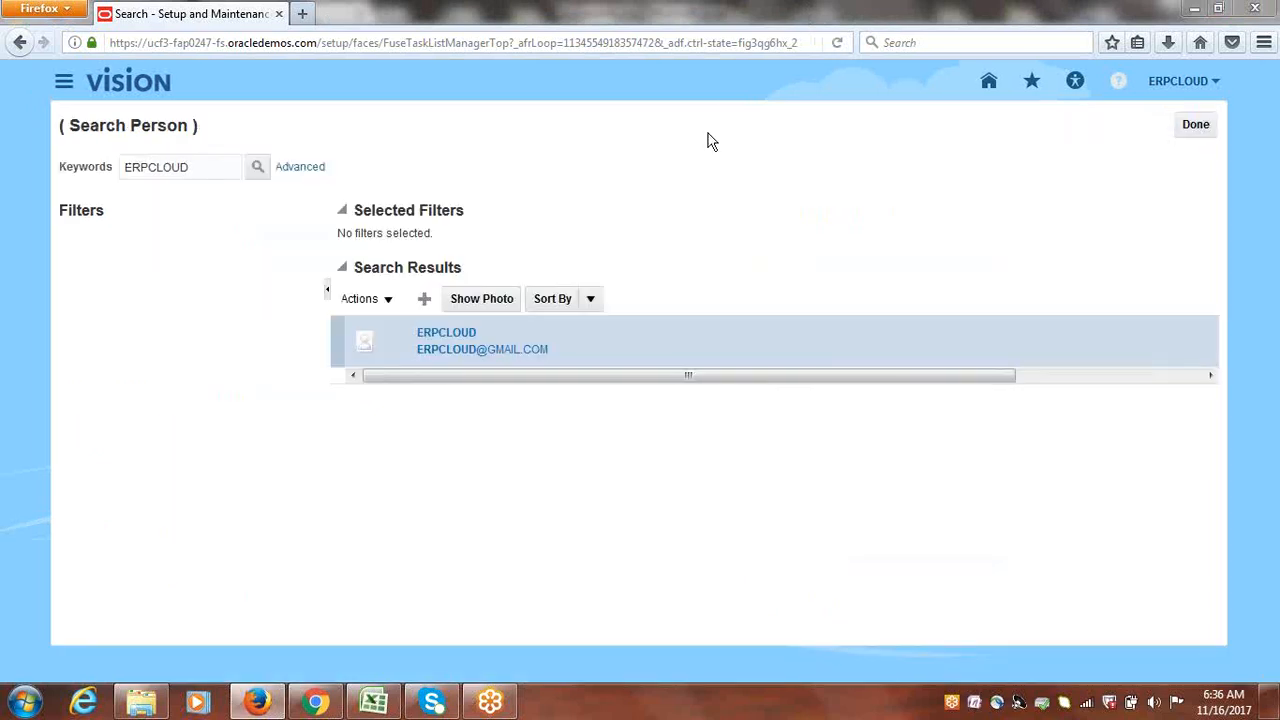
Step: Close the person searches, review the Excel steps through Create Approval Rule, and return to Oracle
left_click(1176, 124)
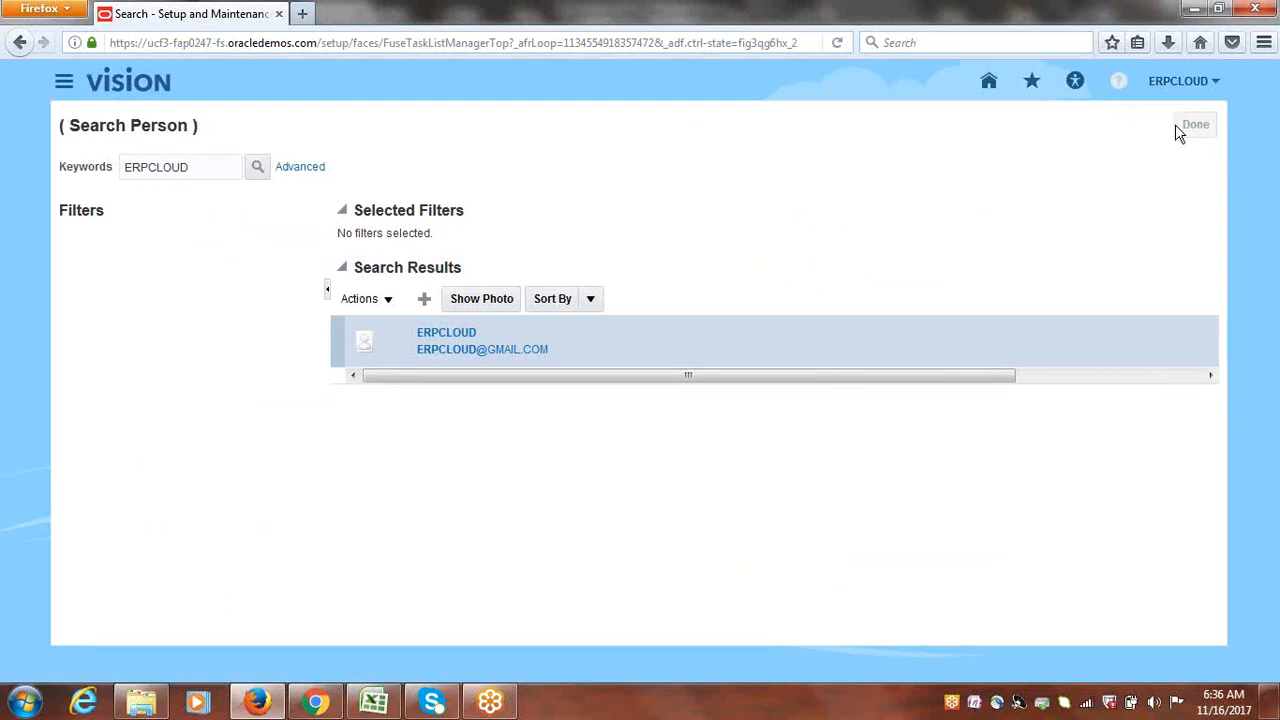
left_click(1197, 125)
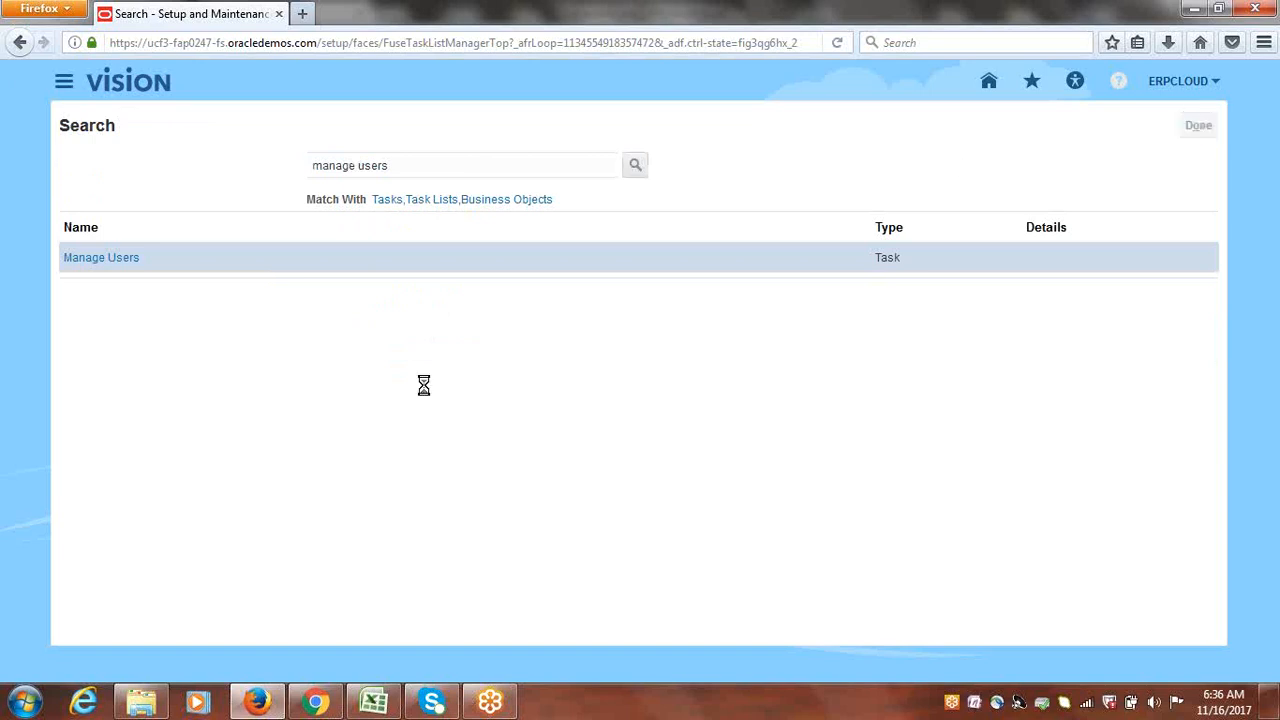
left_click(375, 700)
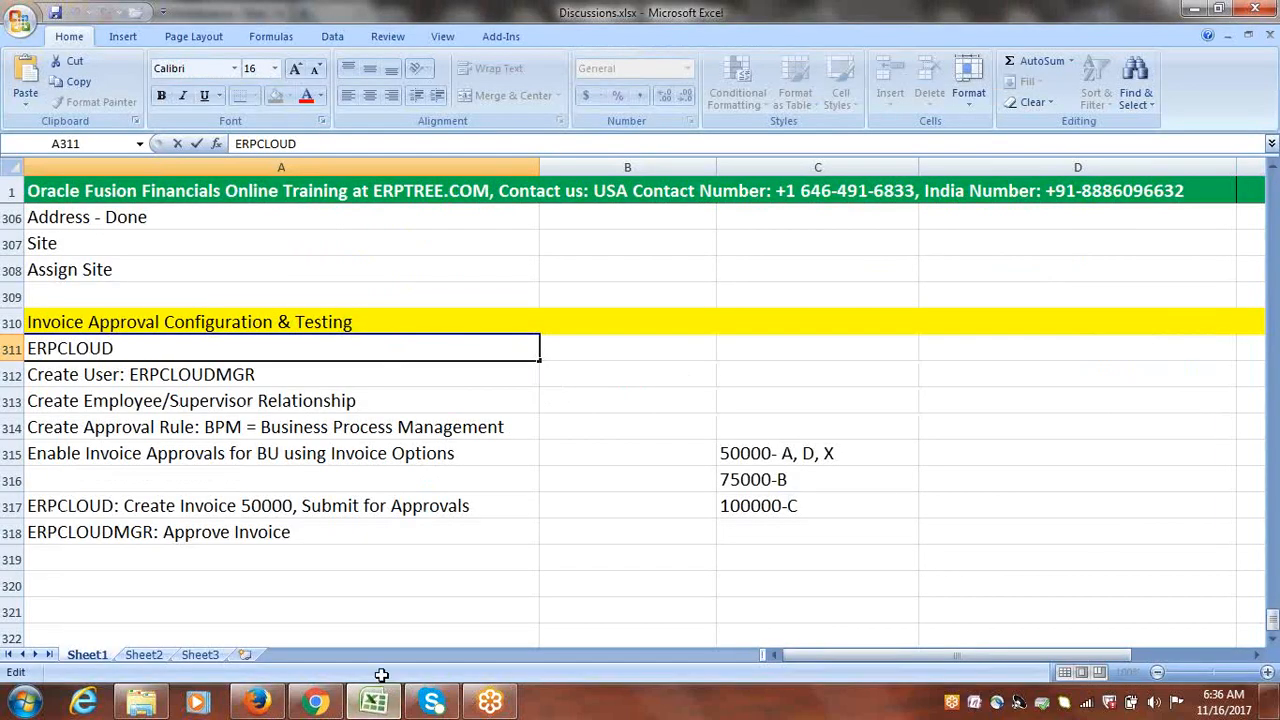
left_click(176, 375)
left_click(162, 408)
left_click(170, 427)
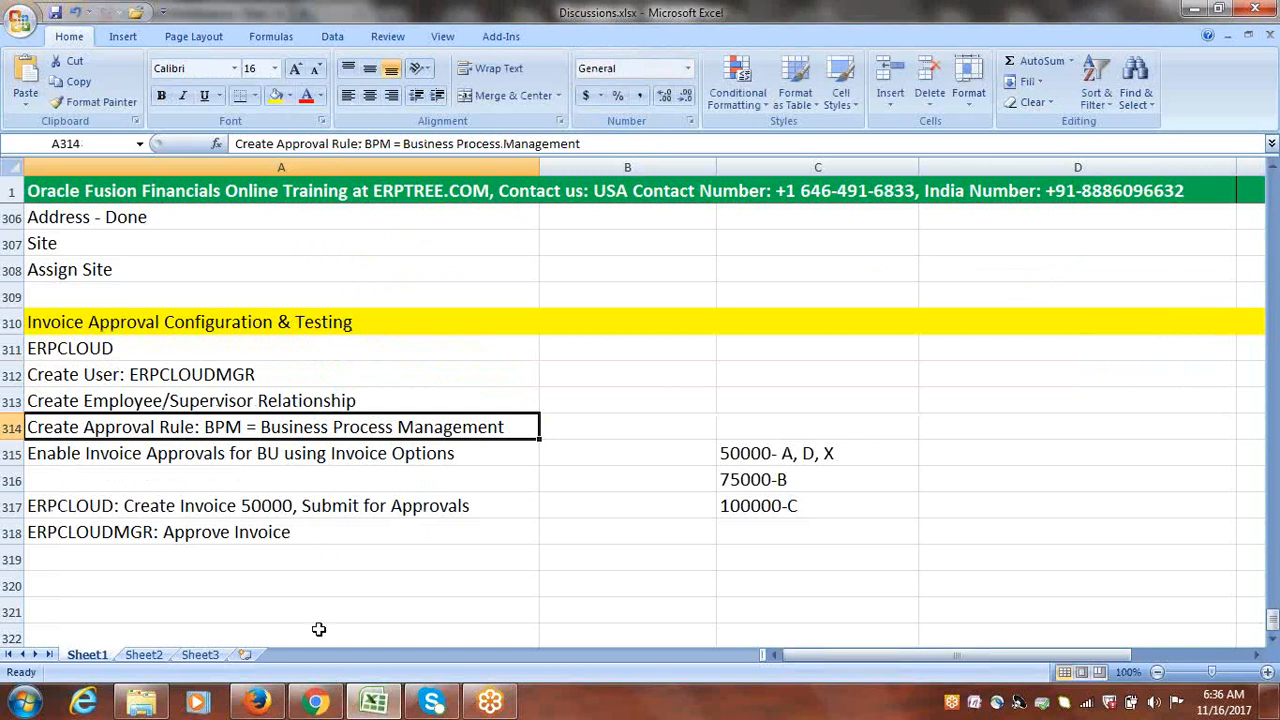
left_click(258, 702)
Step: Run a %Approvals% task search in Setup and Maintenance, listing the eight approval tasks
left_click(867, 125)
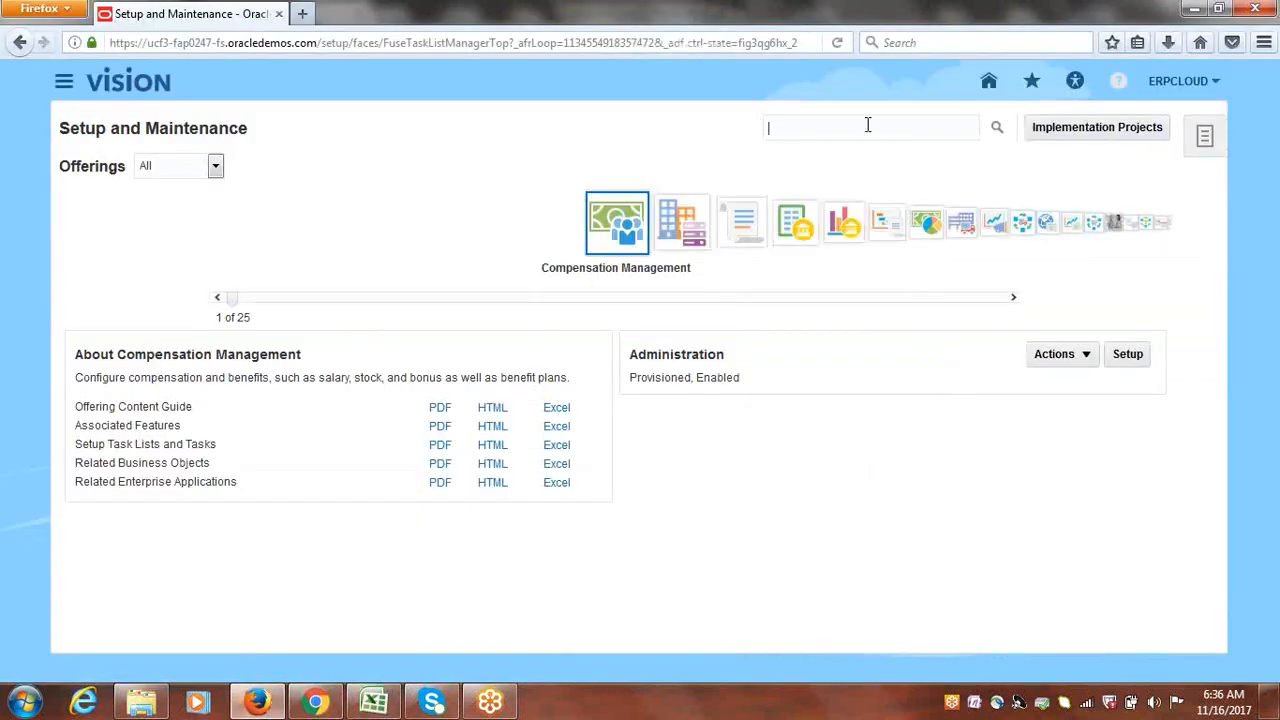
type("%%")
type("a")
type("pproval")
type("s%")
key("Return")
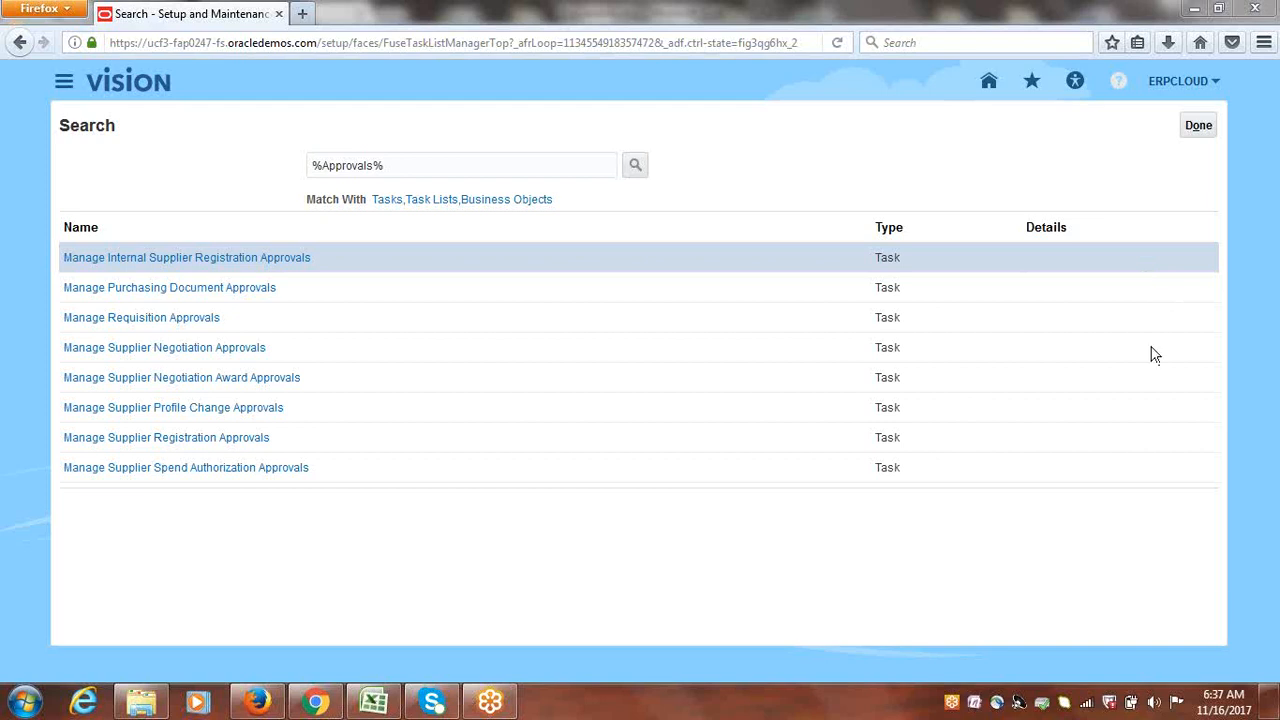
left_click(1156, 703)
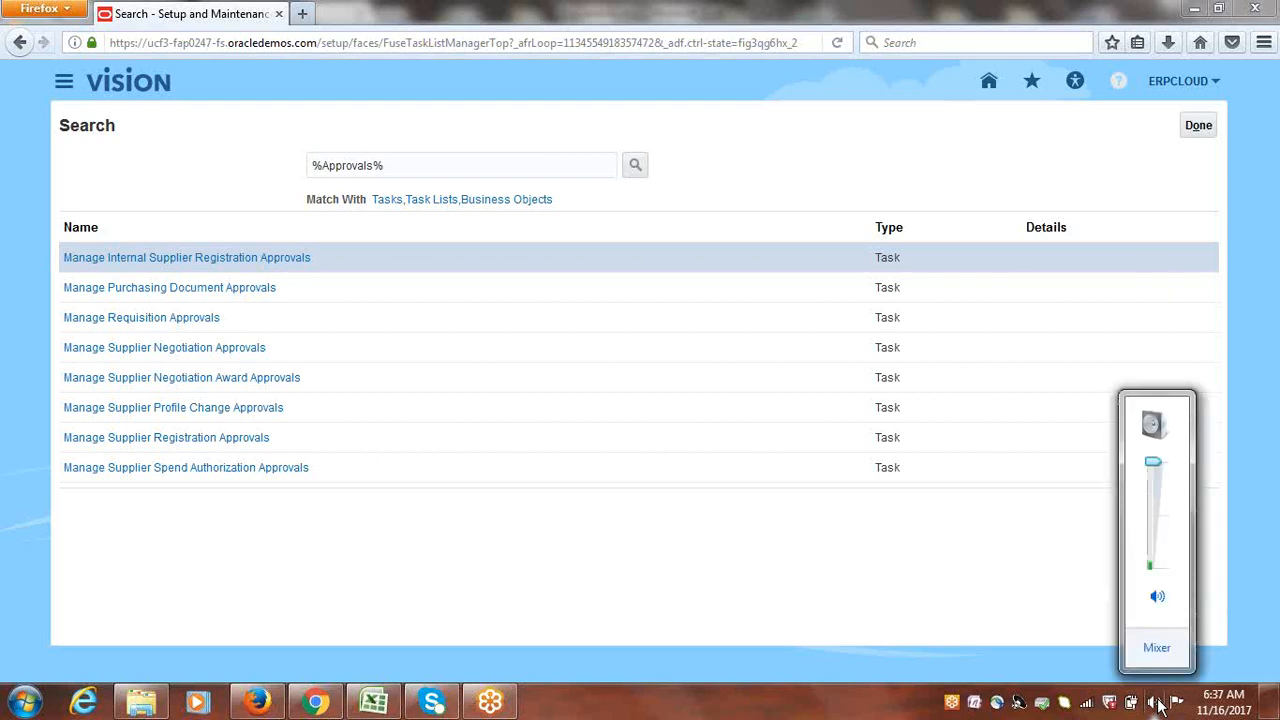
left_click(1063, 60)
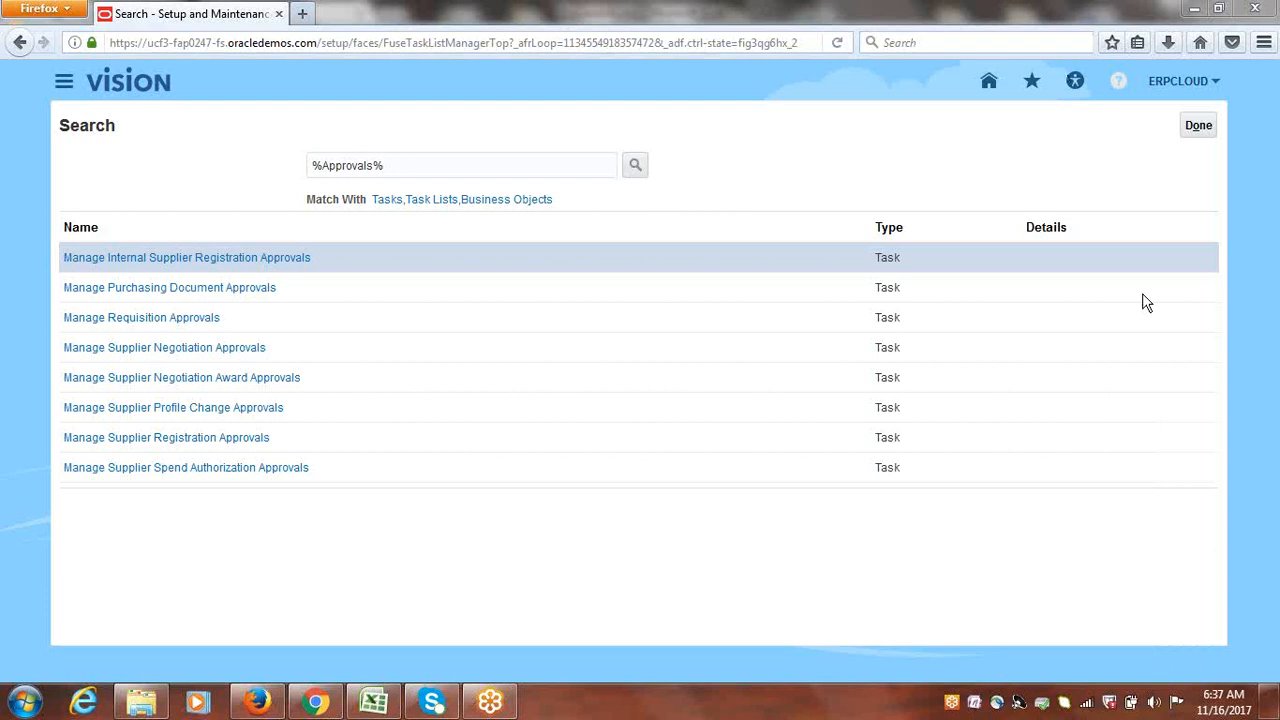
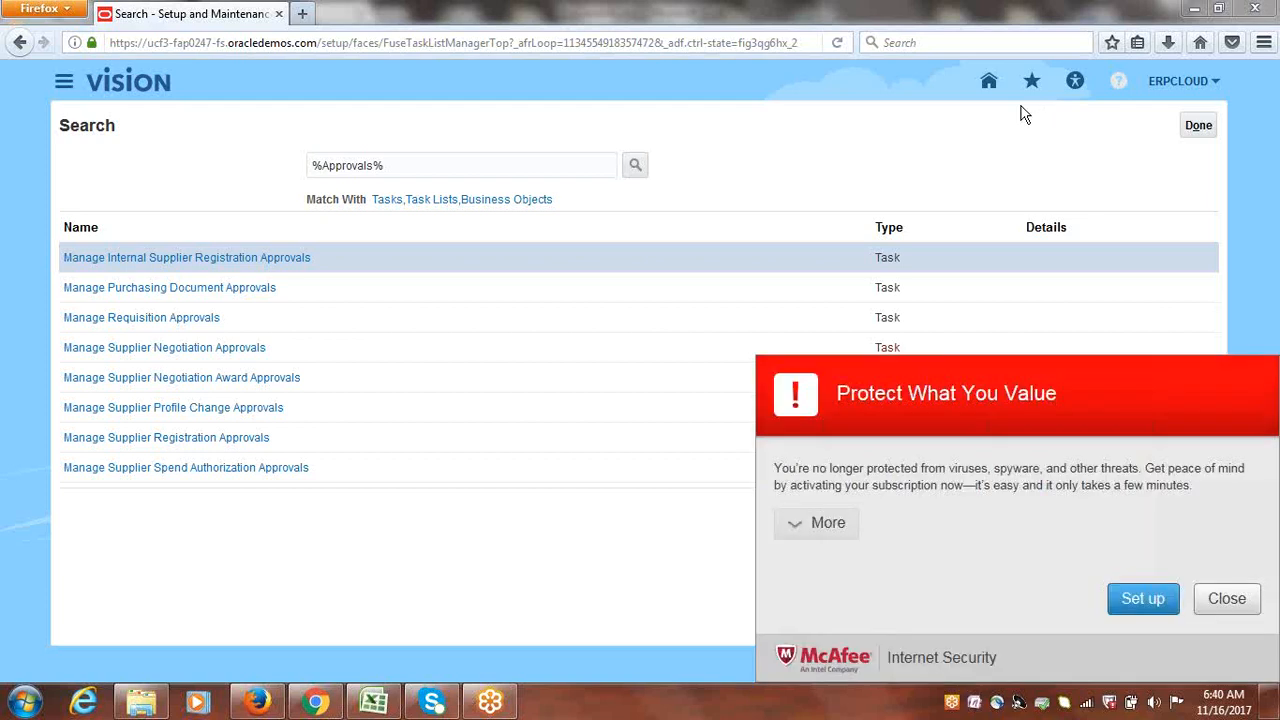
Step: Close the McAfee 'Protect What You Value' popup covering the %Approvals% search results
left_click(1230, 605)
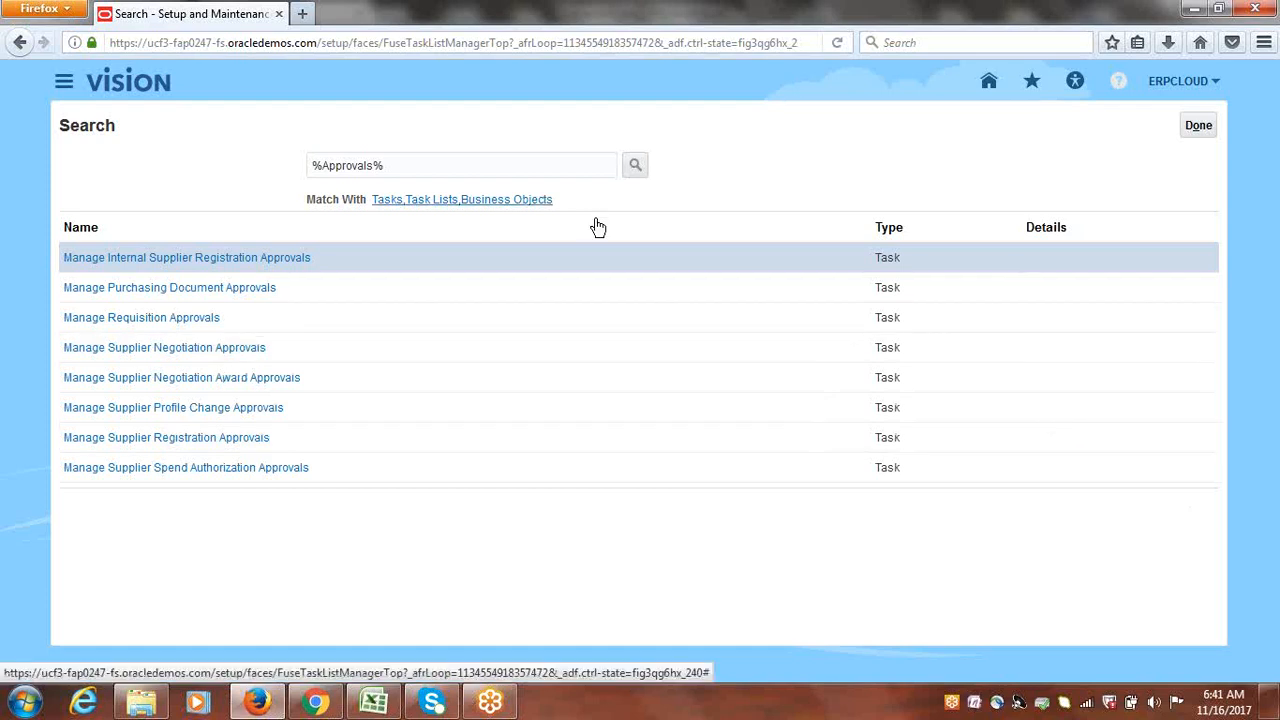
Step: Change the search term to %Approval% and open the Define Approval Management for Financials task list
left_click(377, 165)
key("BackSpace")
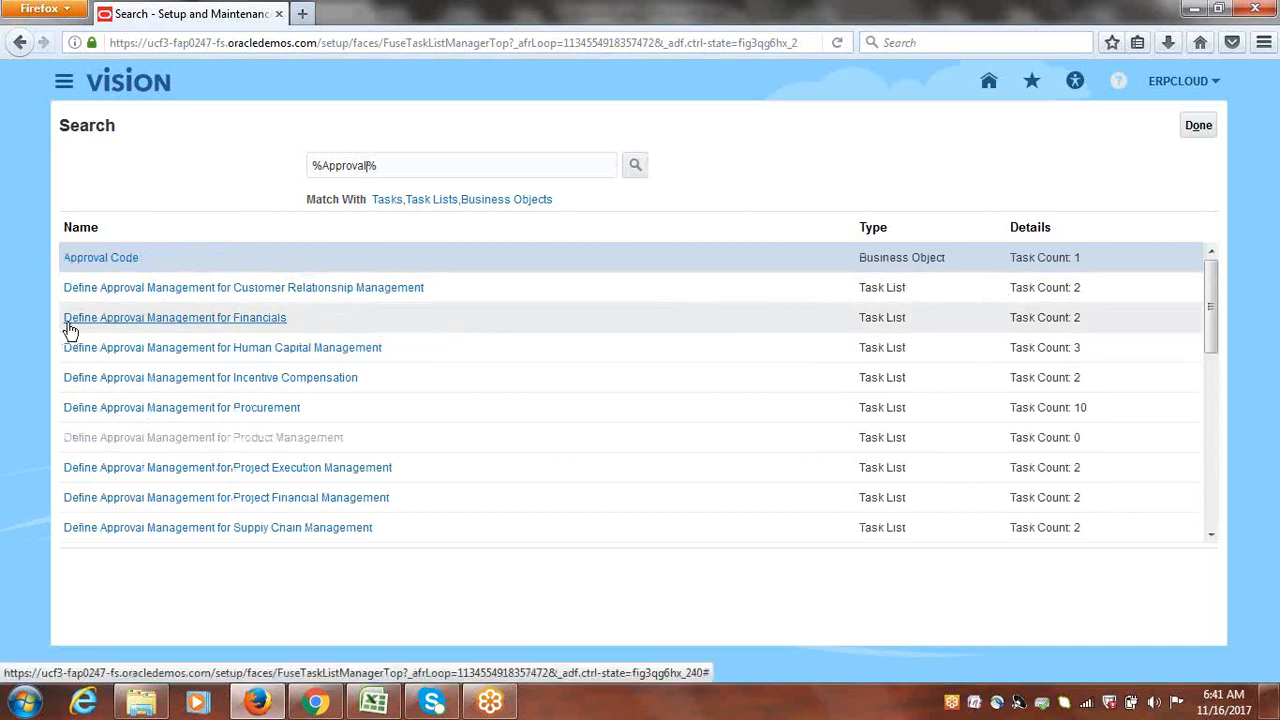
left_click(236, 318)
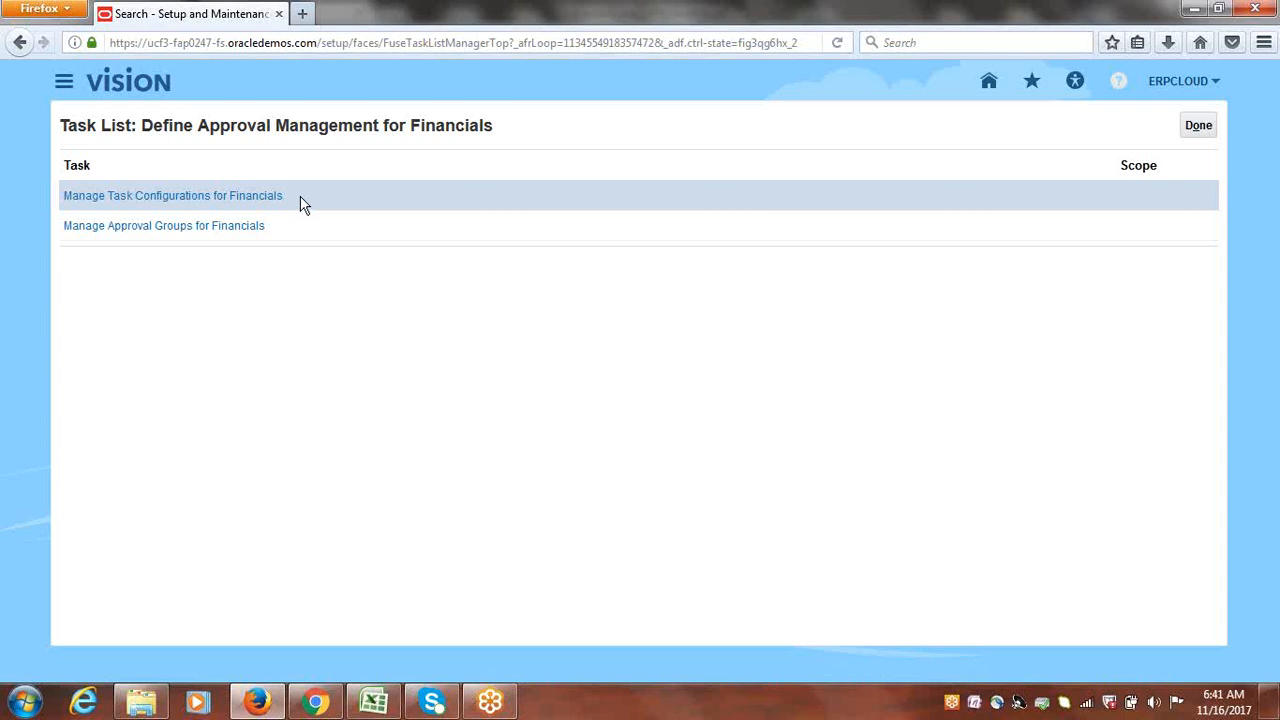
left_click_drag(304, 204, 61, 197)
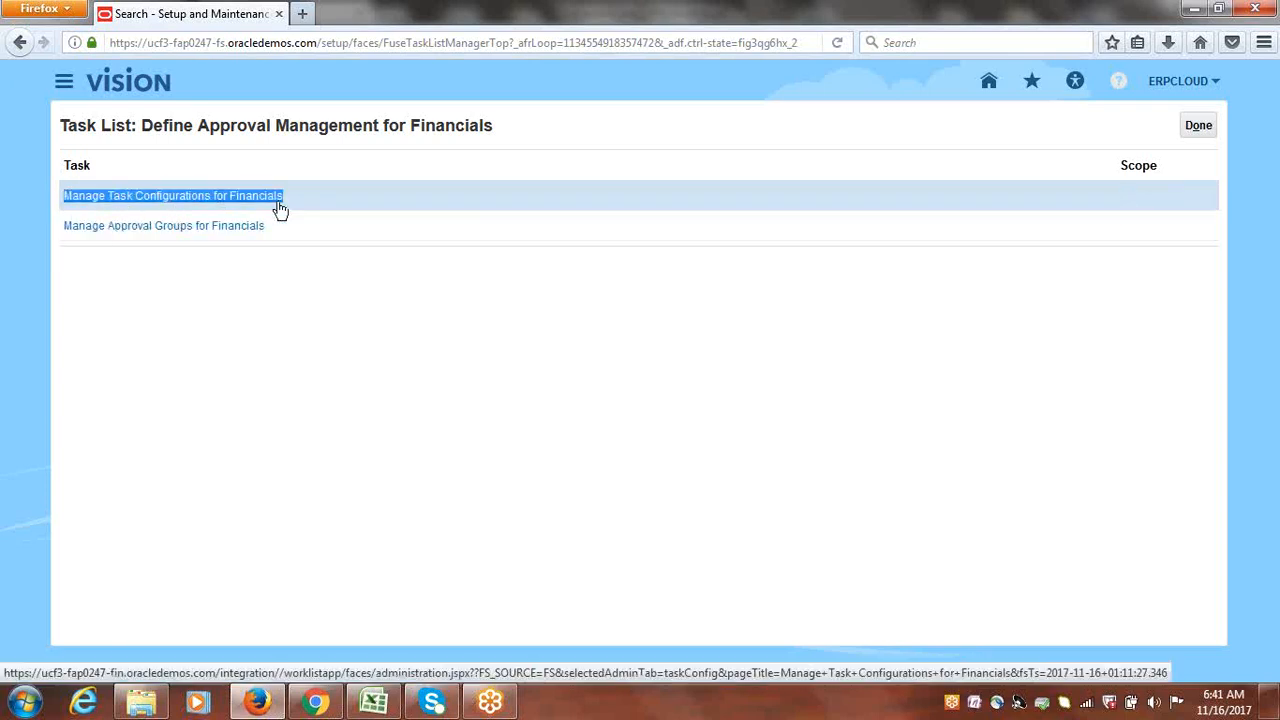
Step: Launch Manage Task Configurations for Financials and select FinApInvoiceApproval in the BPM Worklist tasks list
left_click(208, 195)
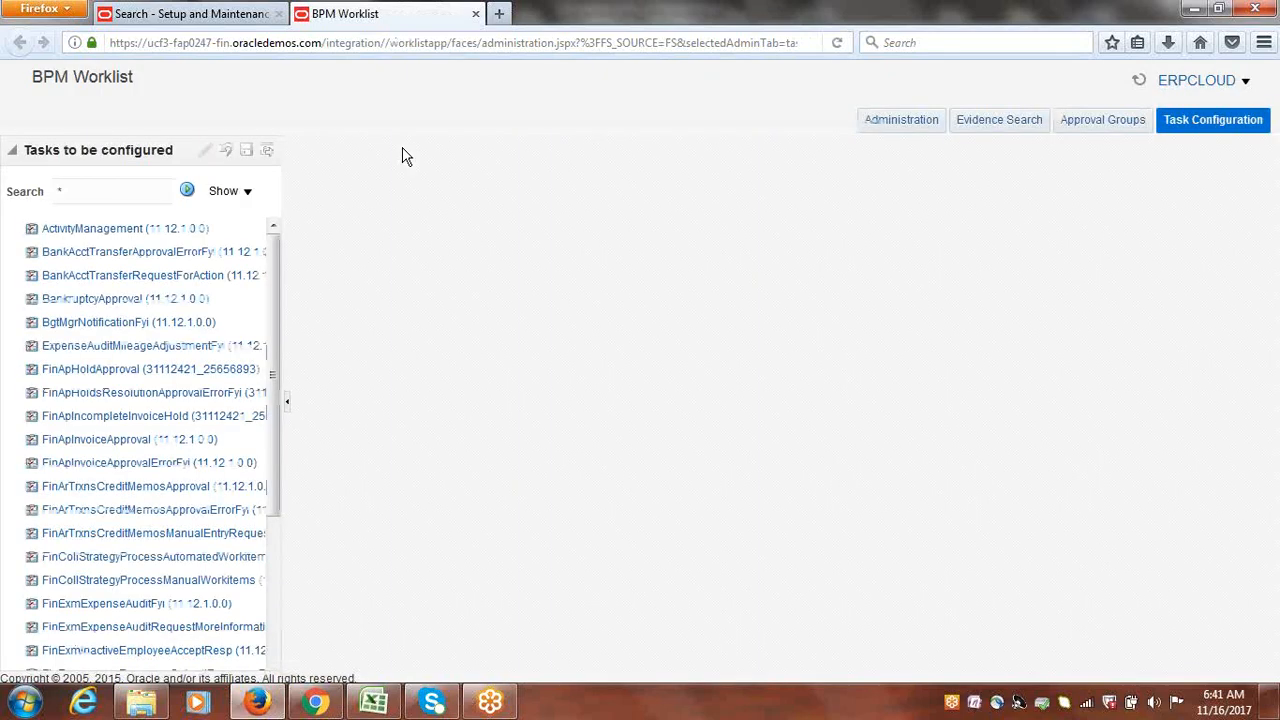
left_click(246, 14)
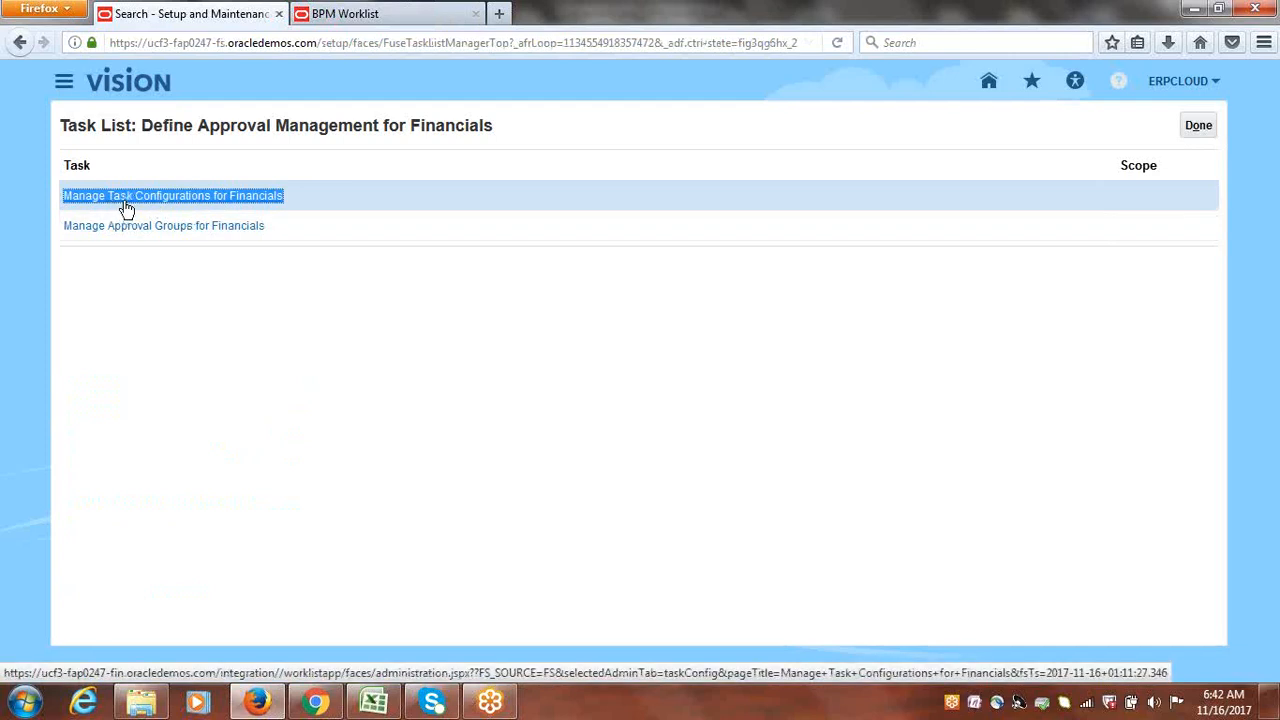
left_click(335, 12)
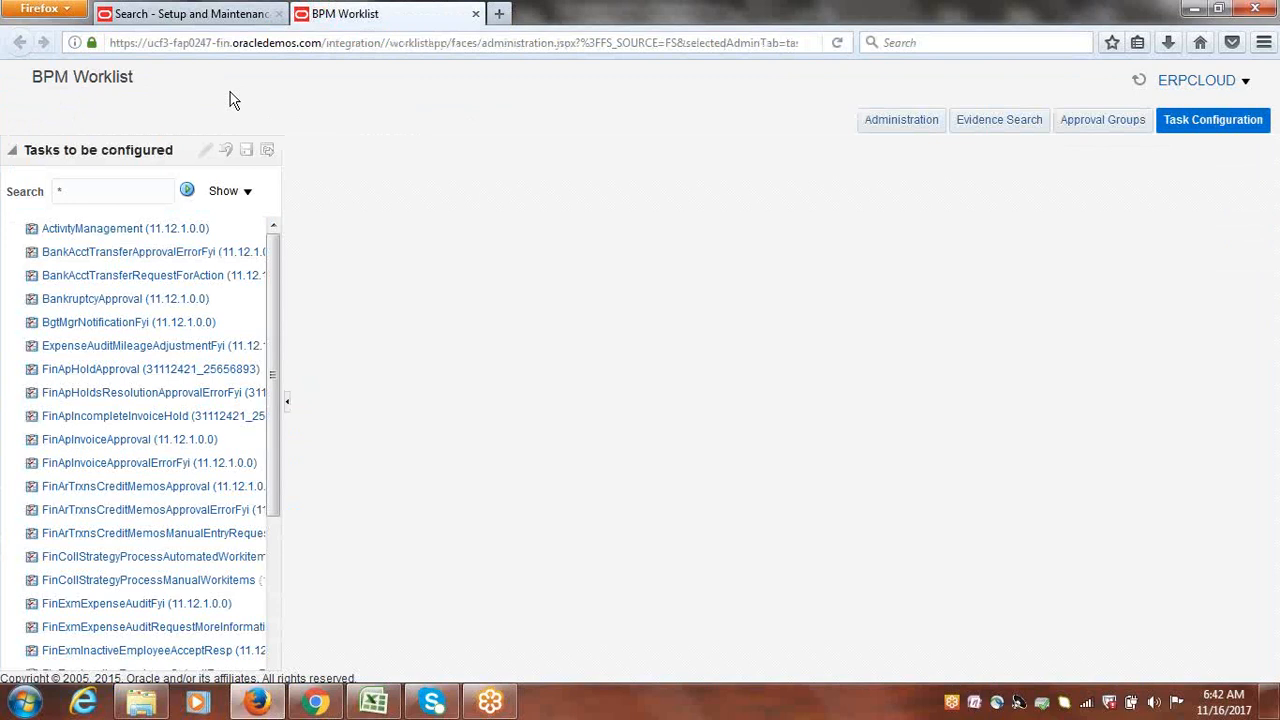
left_click(1194, 127)
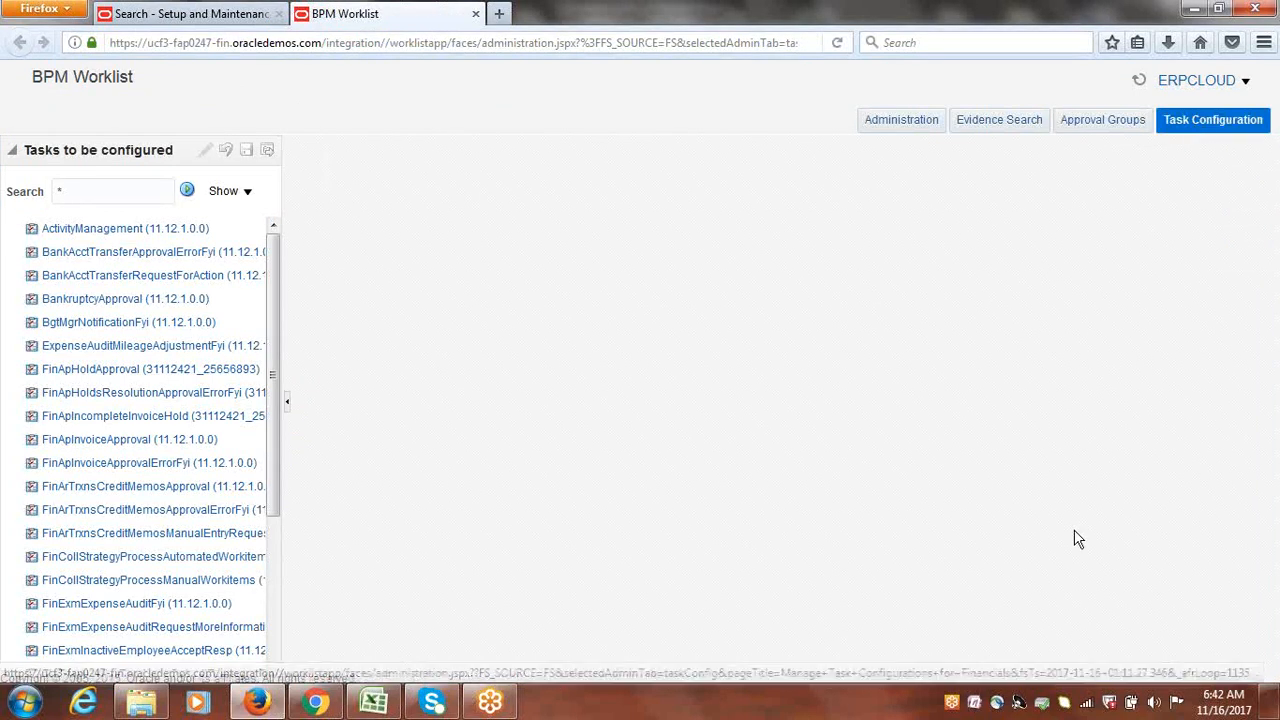
mouse_move(274, 288)
left_mouse_down()
mouse_move(270, 520)
mouse_move(269, 302)
left_mouse_up()
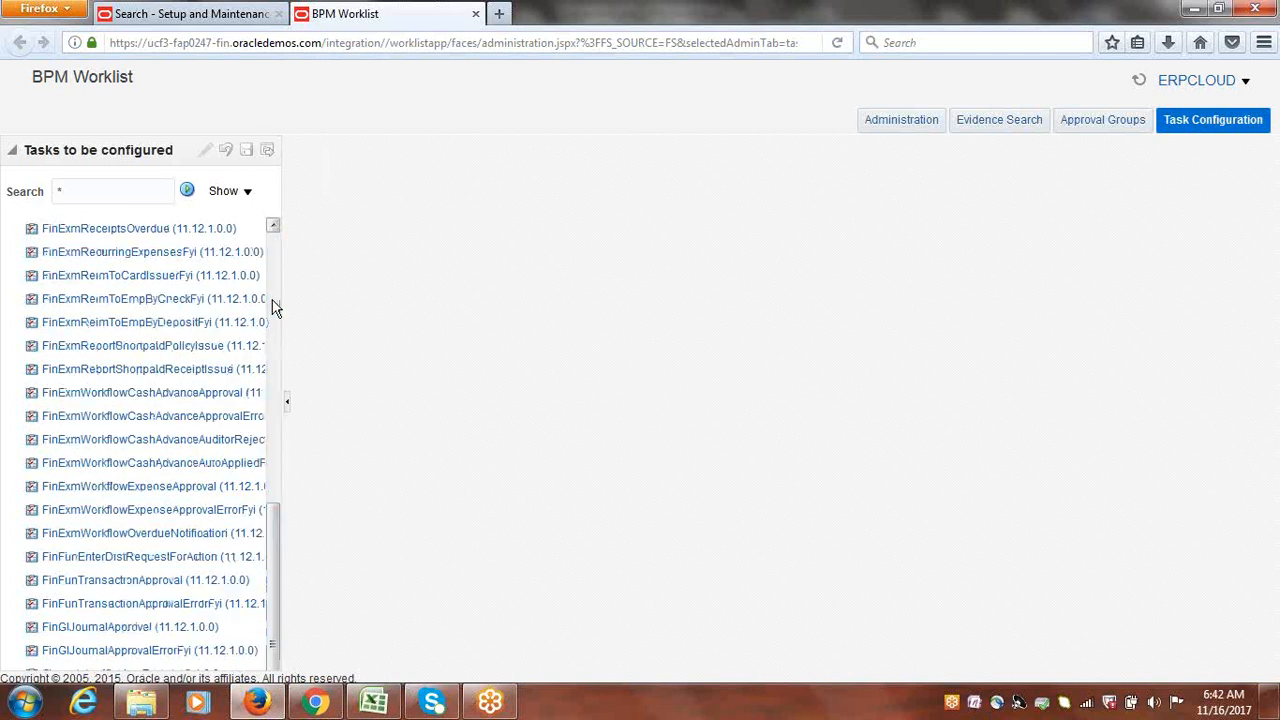
left_click_drag(267, 573, 281, 304)
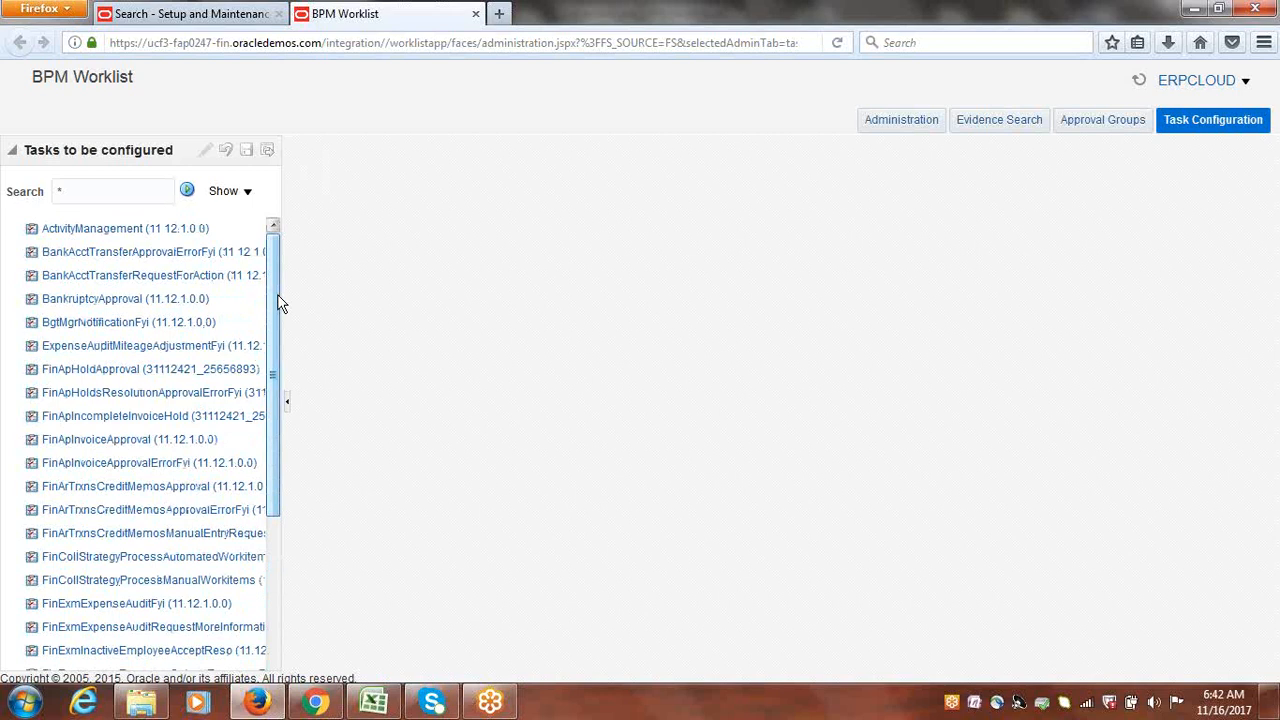
left_click_drag(281, 304, 280, 331)
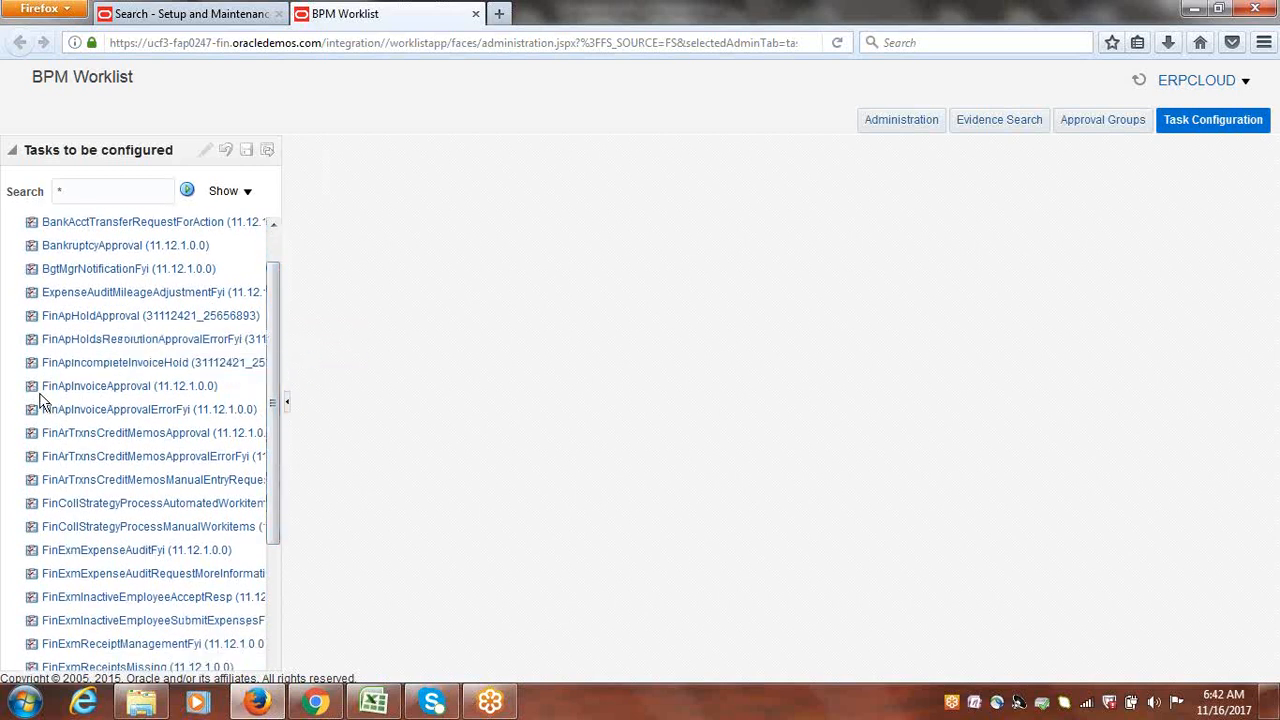
left_click(110, 388)
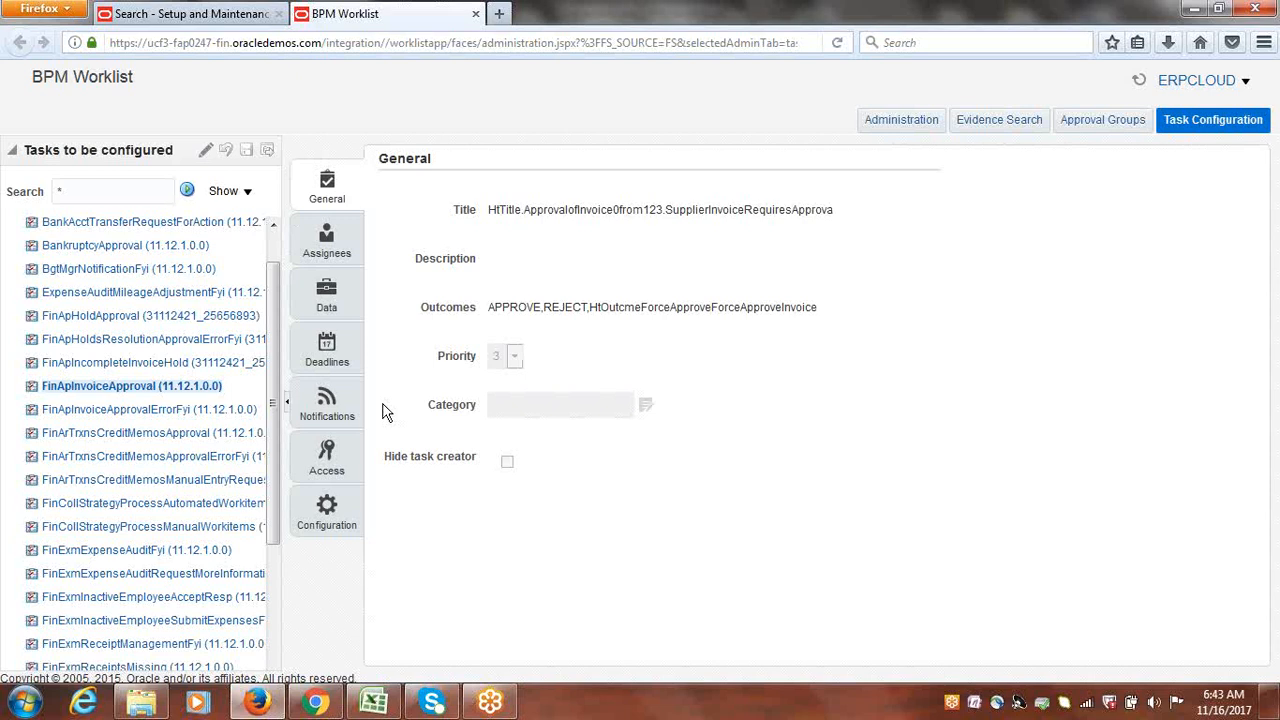
Step: Show FinApInvoiceApproval's enlarged Assignees diagram, scrolling across the Invoice Line, Request and Document stages
left_click(326, 240)
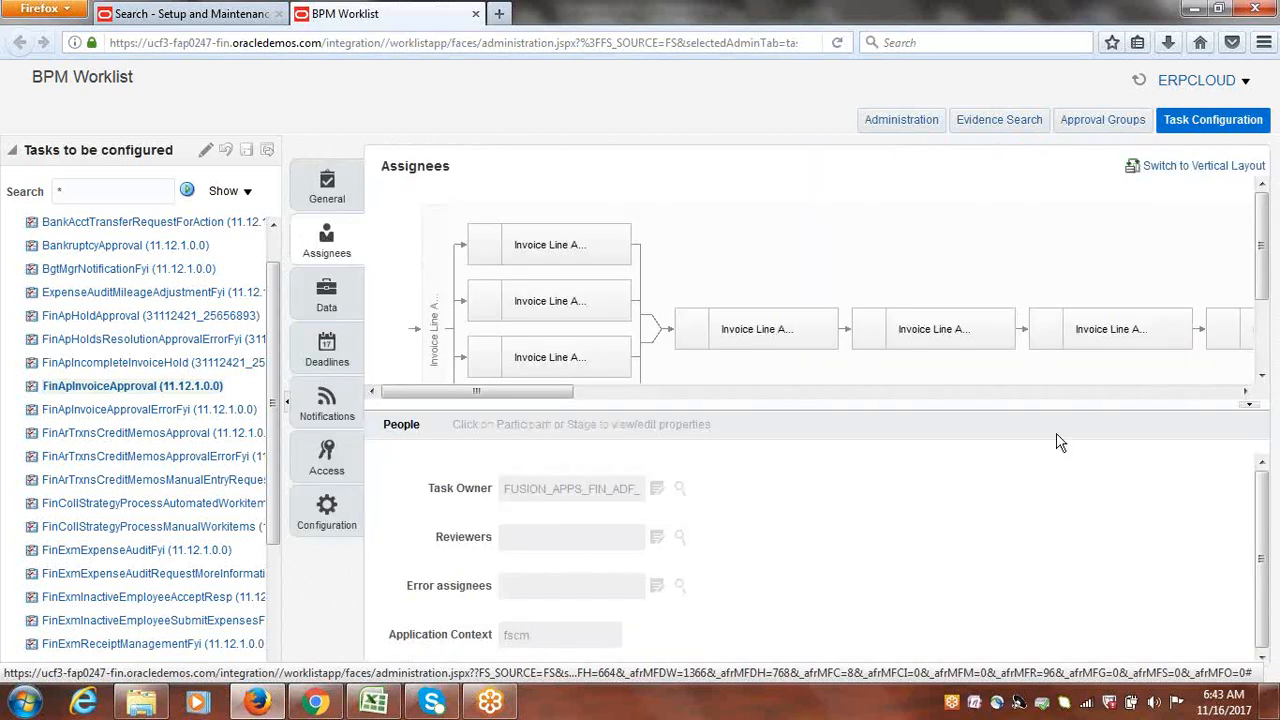
left_click_drag(1266, 260, 1266, 300)
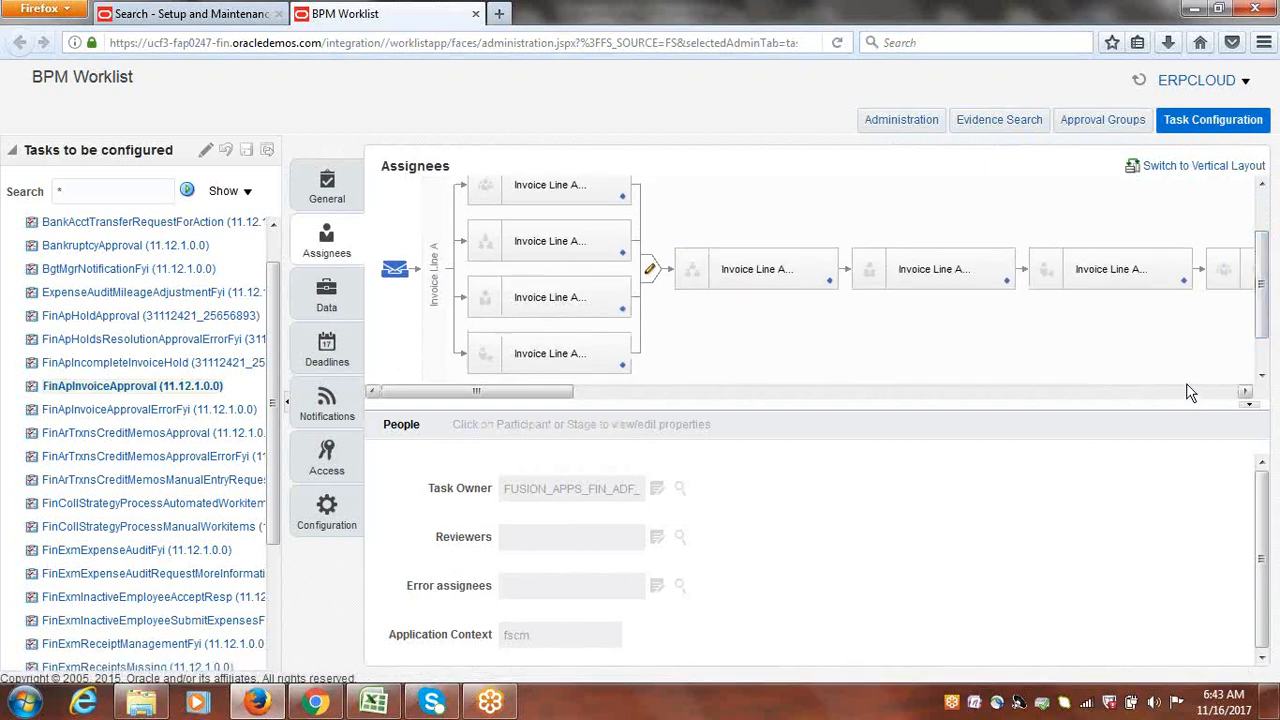
left_click_drag(1196, 410, 1183, 560)
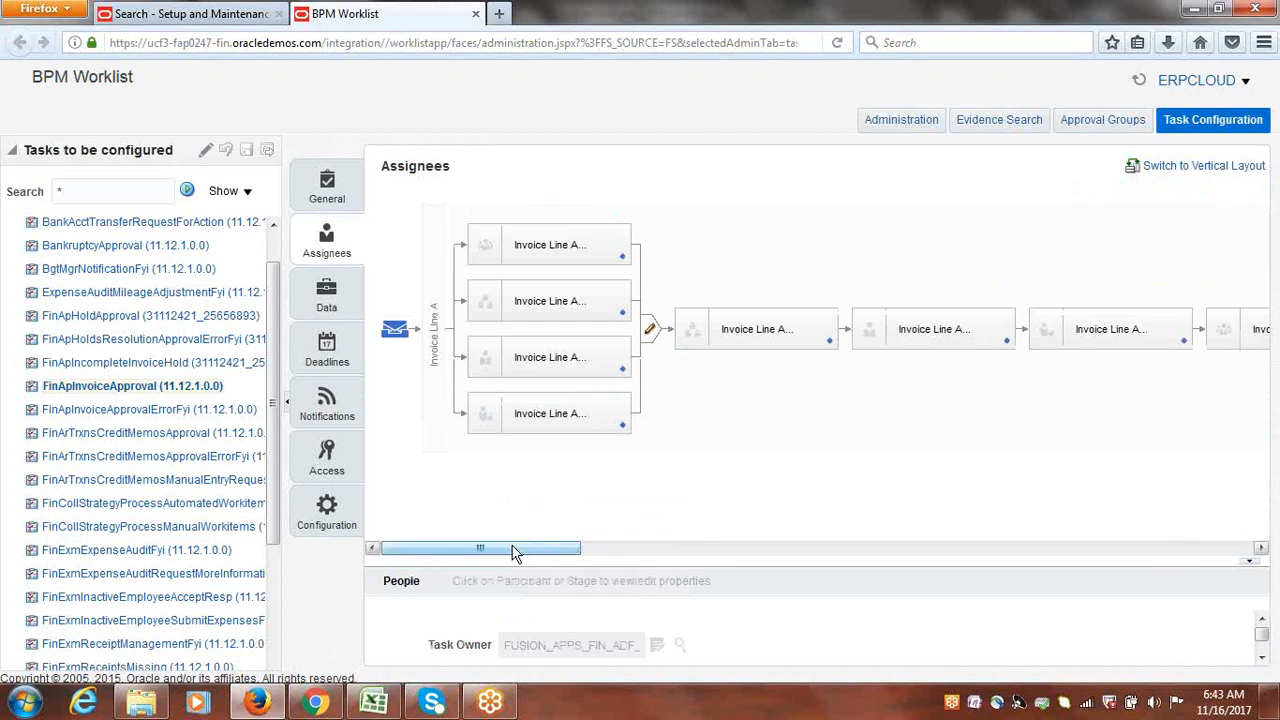
left_click_drag(512, 553, 420, 588)
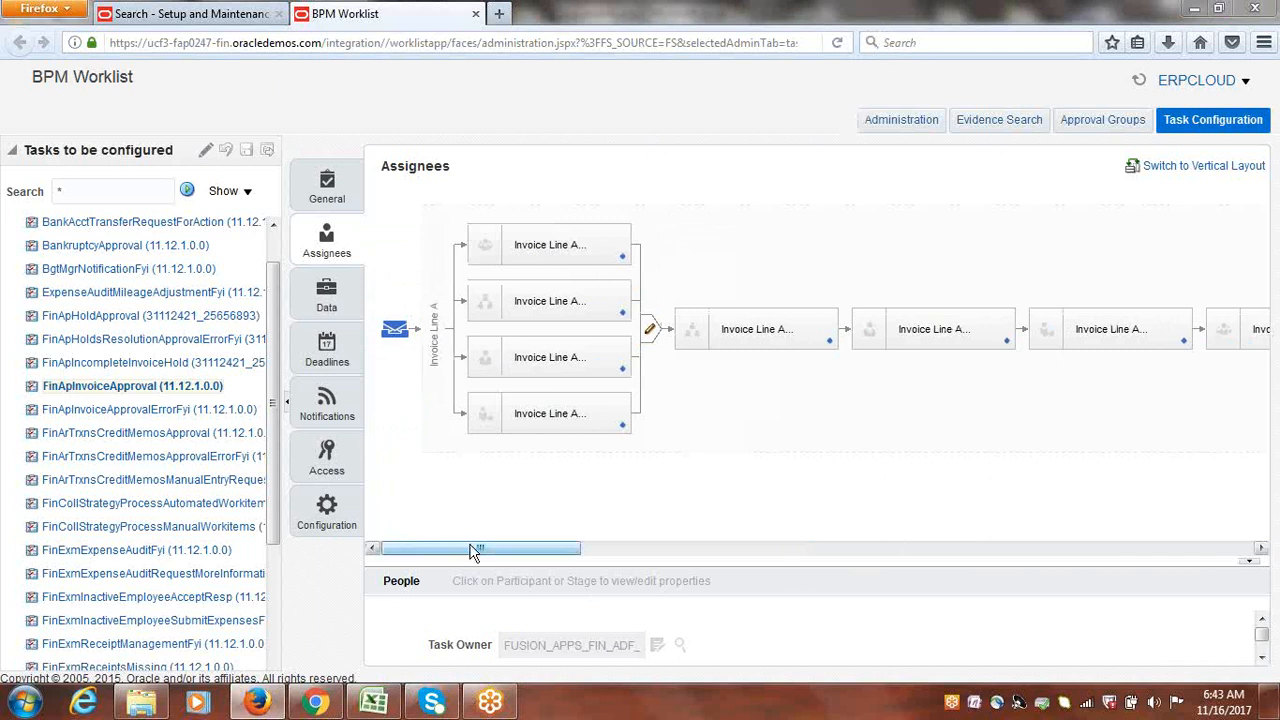
left_click_drag(474, 552, 770, 540)
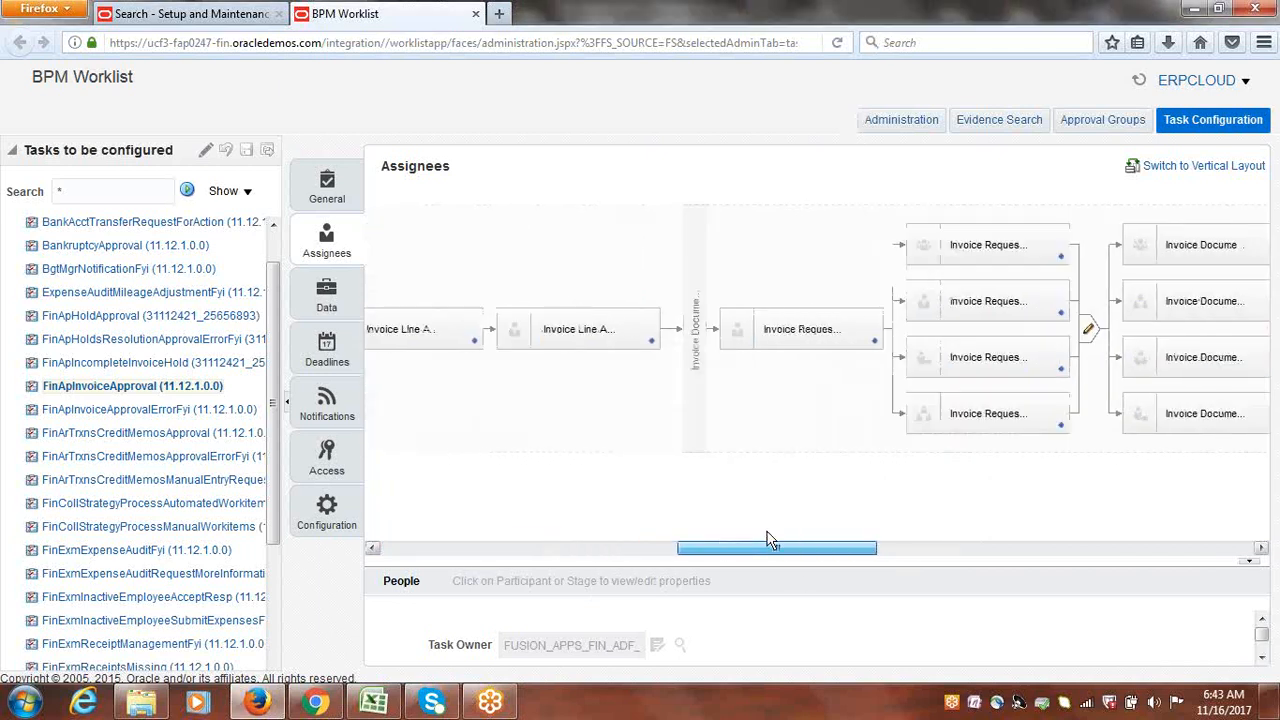
Step: Switch the assignees diagram to vertical layout and display the Invoice Document stage's properties
left_click(1178, 168)
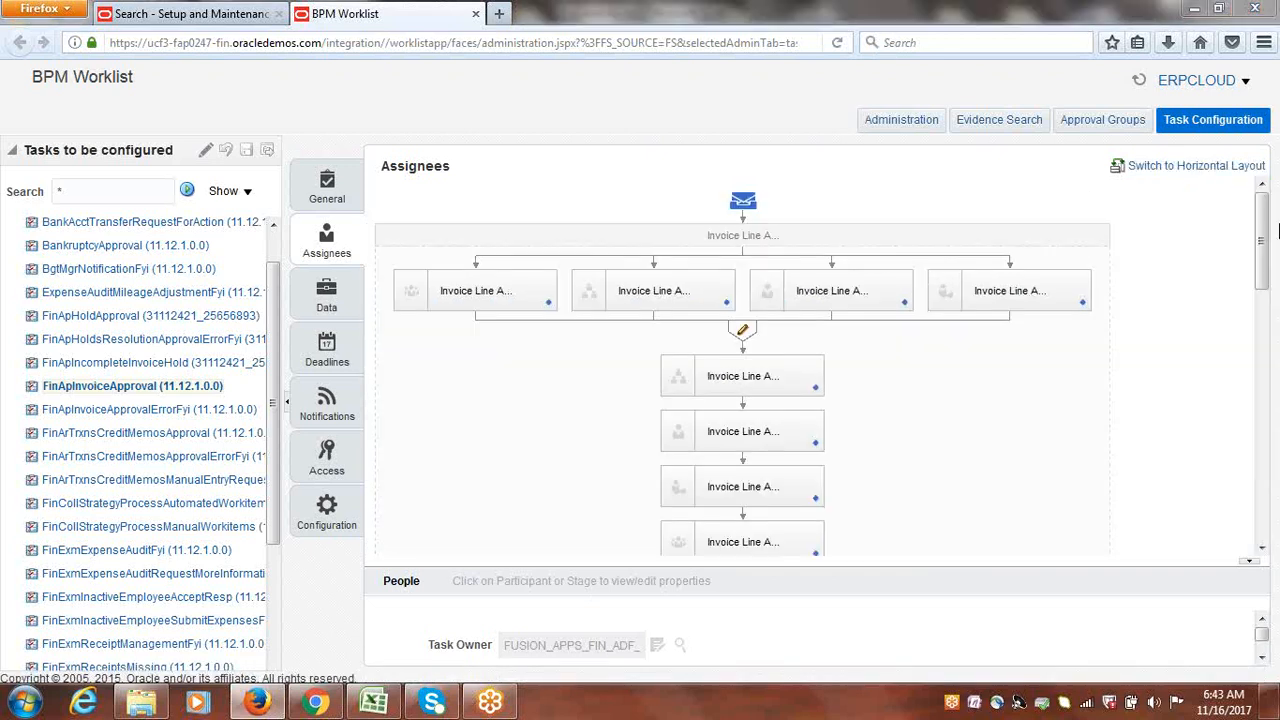
left_click_drag(1276, 232, 1277, 512)
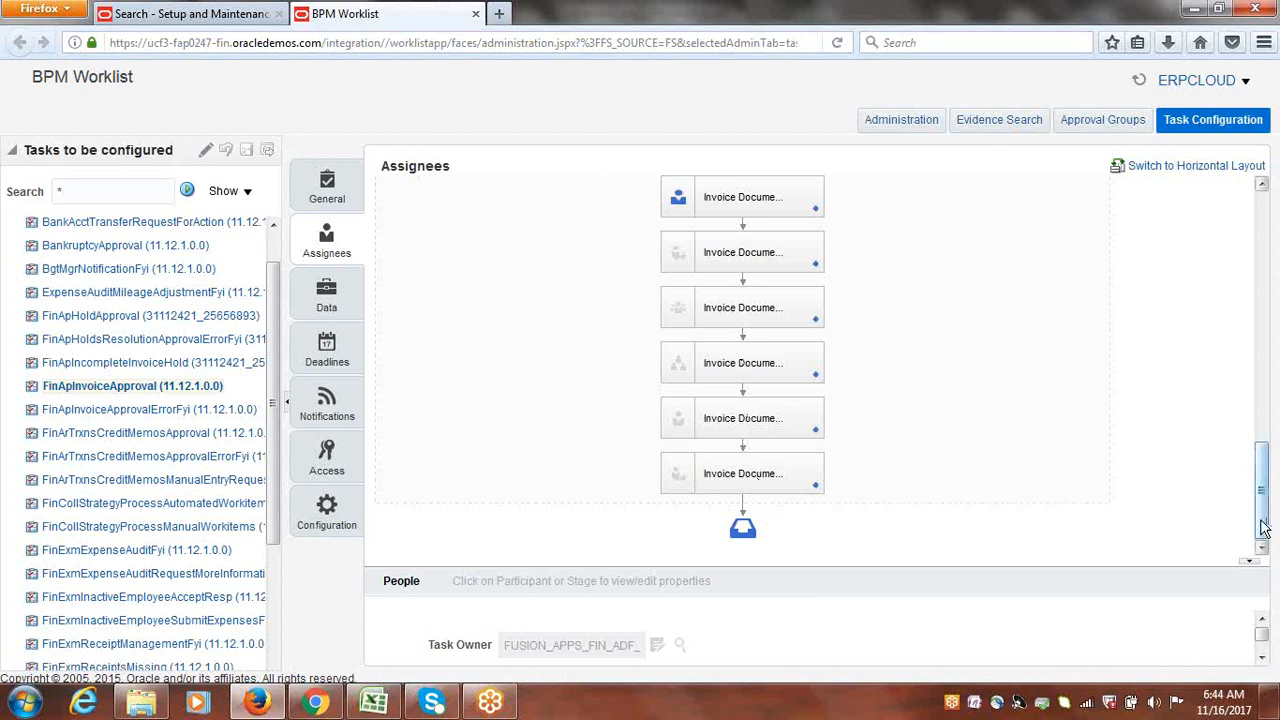
left_click_drag(1262, 521, 1240, 337)
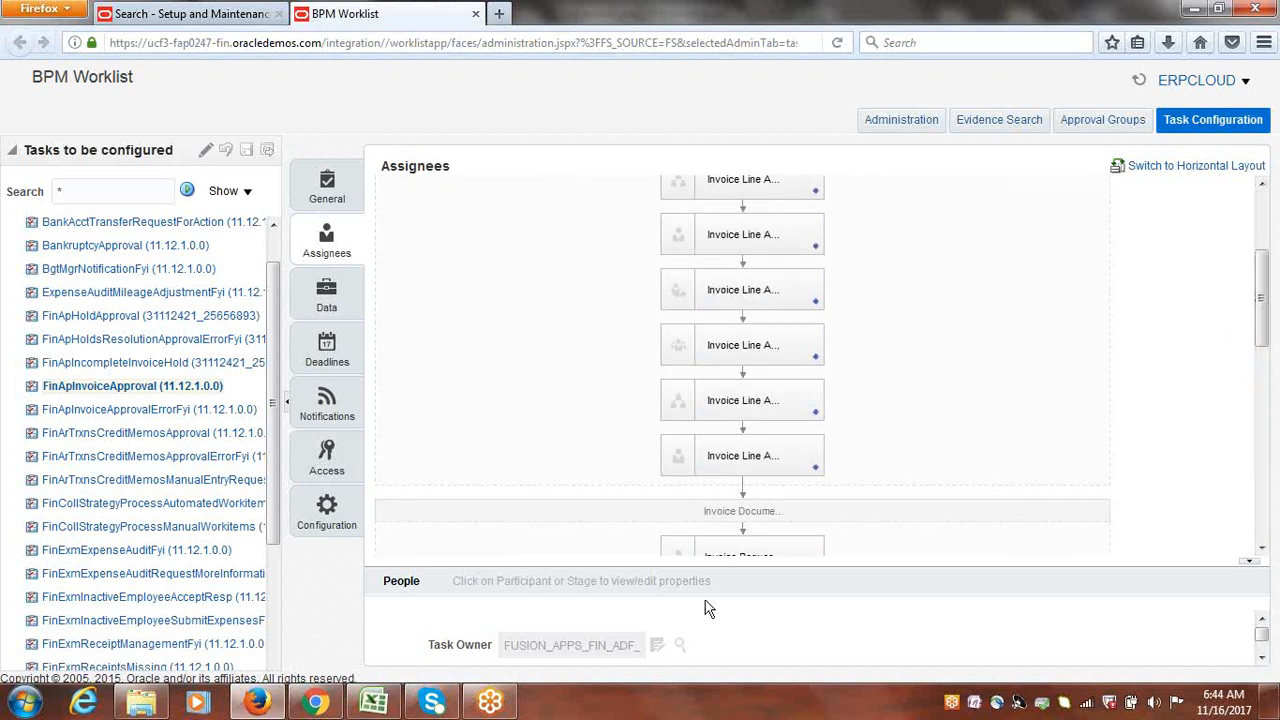
left_click(707, 510)
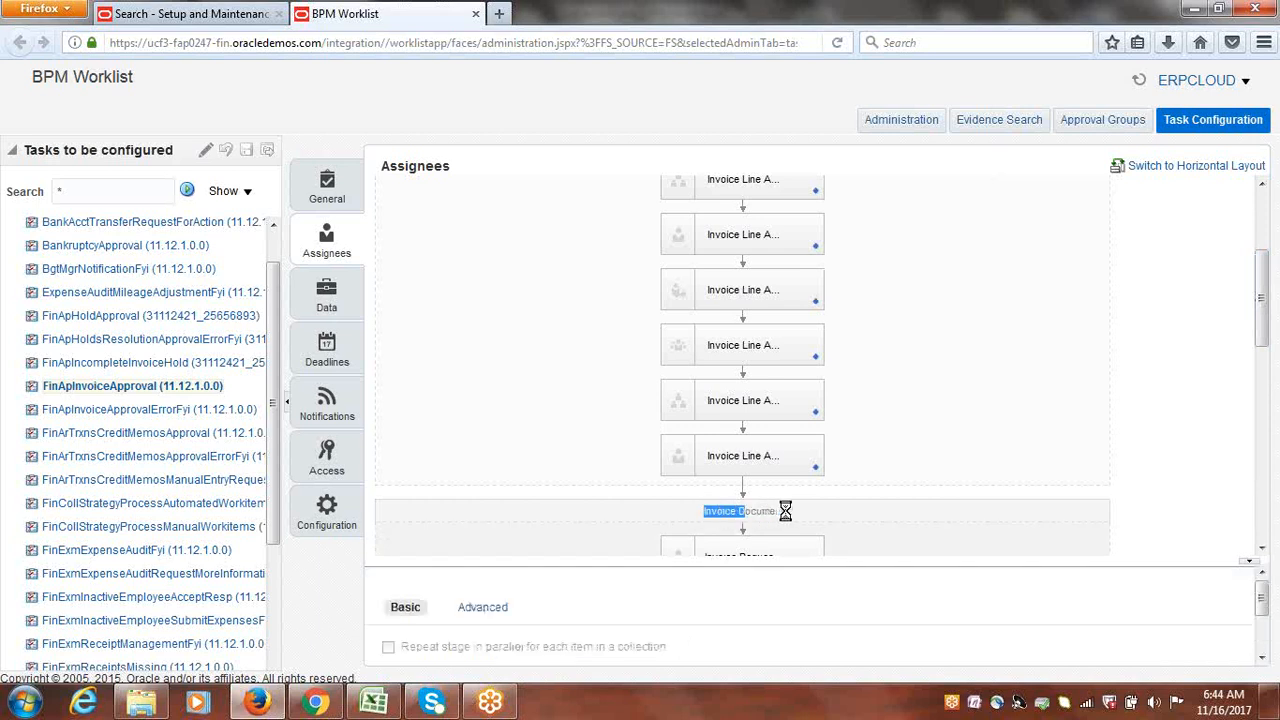
left_click_drag(1270, 340, 1262, 262)
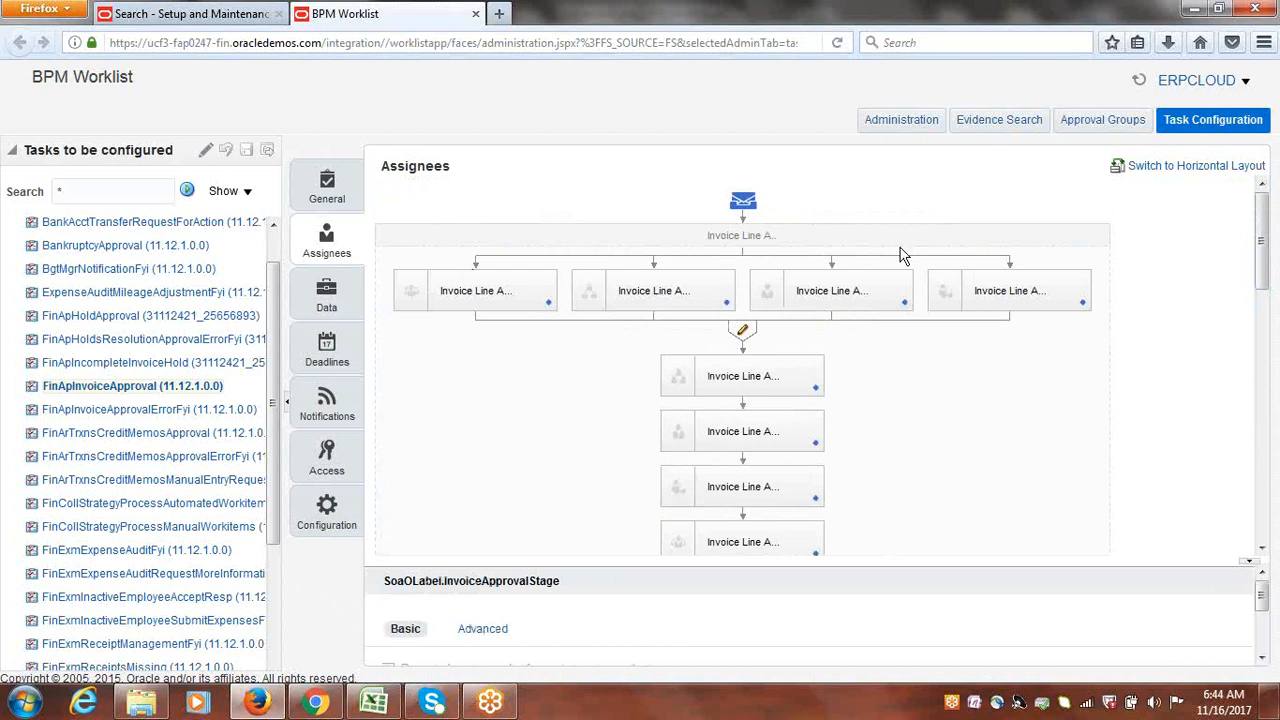
left_click_drag(1264, 247, 1265, 302)
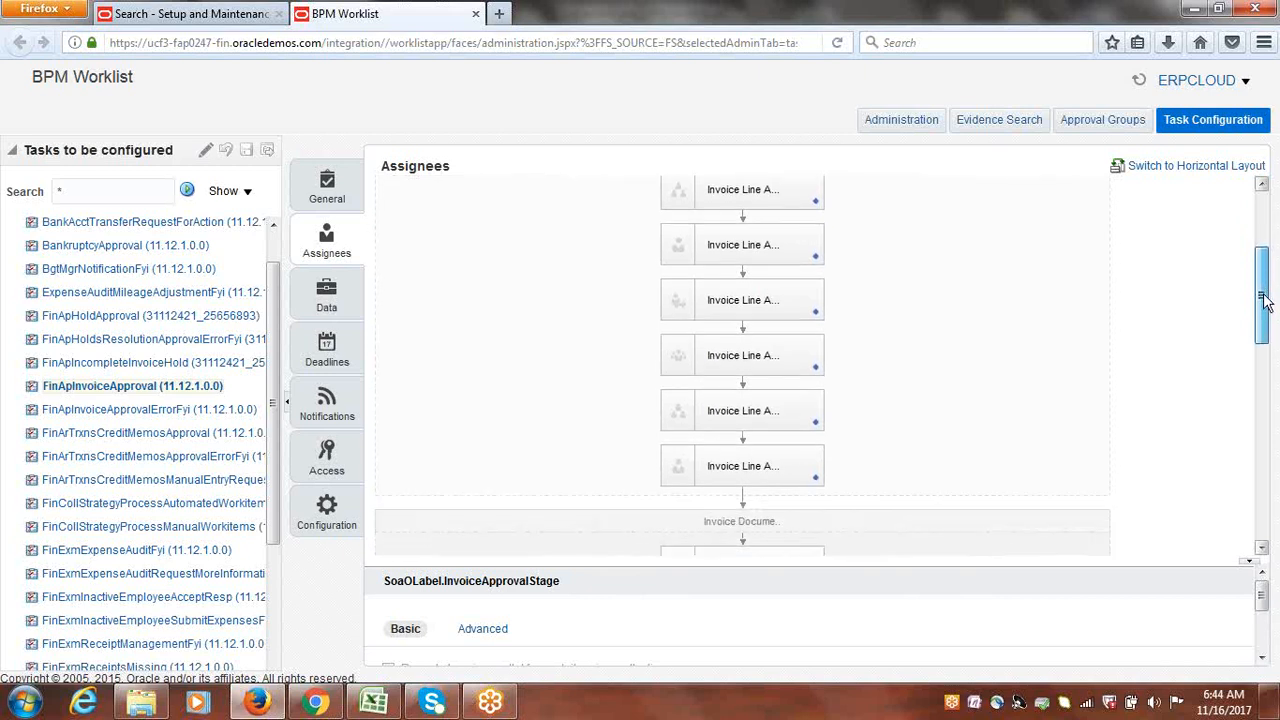
left_click_drag(1265, 302, 1276, 490)
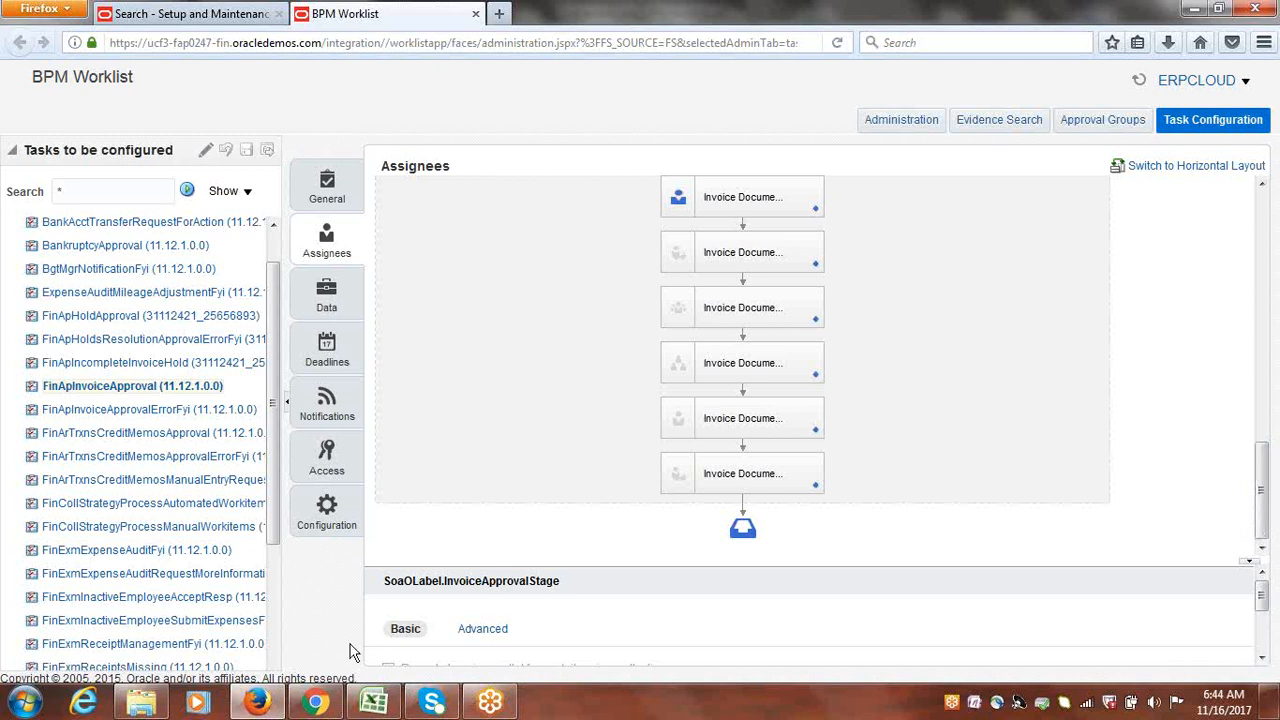
Step: Start Notepad and jot 'FYI...' with '5 Employee' on the next line
left_click(34, 708)
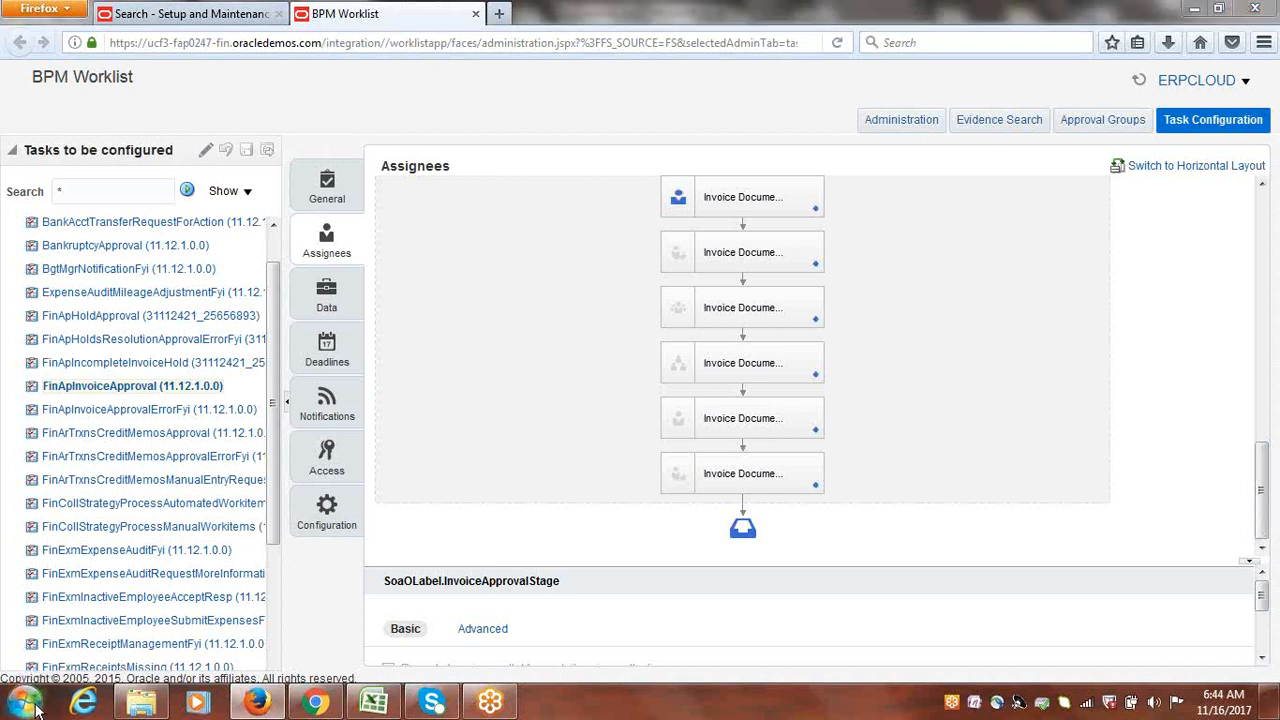
left_click(68, 193)
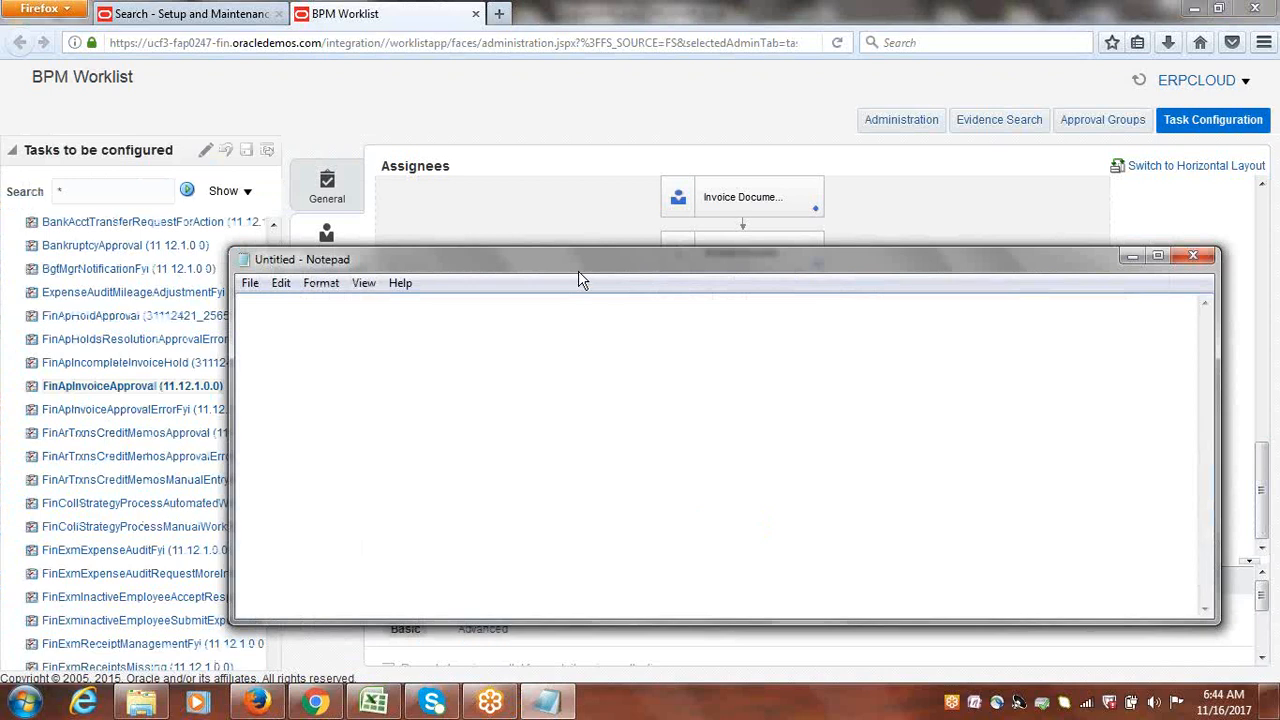
left_click_drag(586, 277, 665, 464)
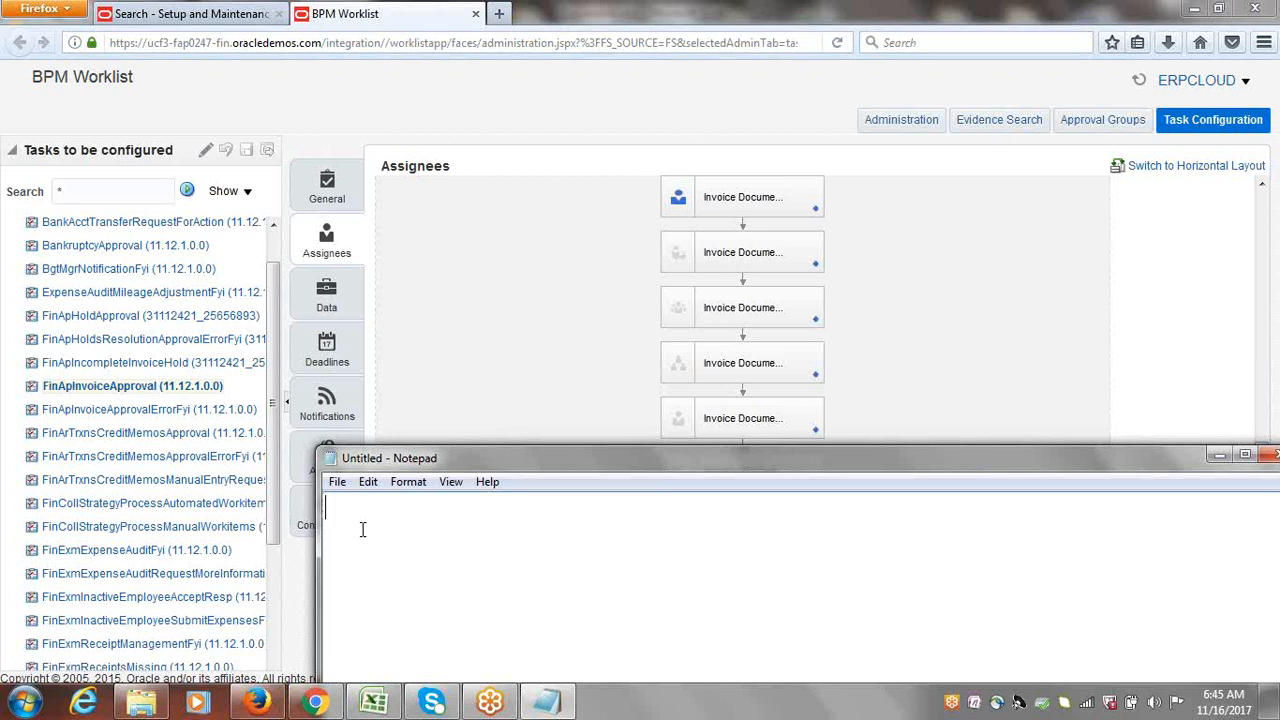
type("FYI...")
key("Return")
key("Return")
type("5 e")
key("BackSpace")
type("Employee")
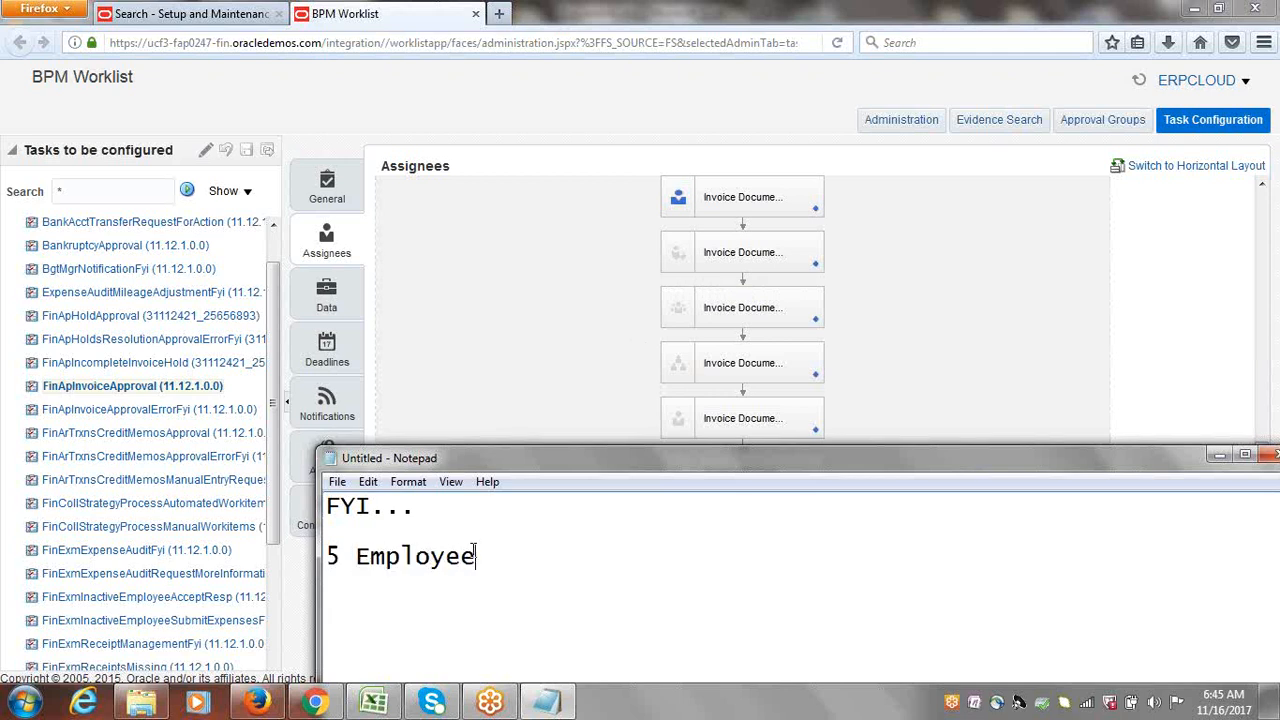
Step: Highlight the '5 Employee' line, reposition Notepad, and bring the approval diagram back
key("shift+Home")
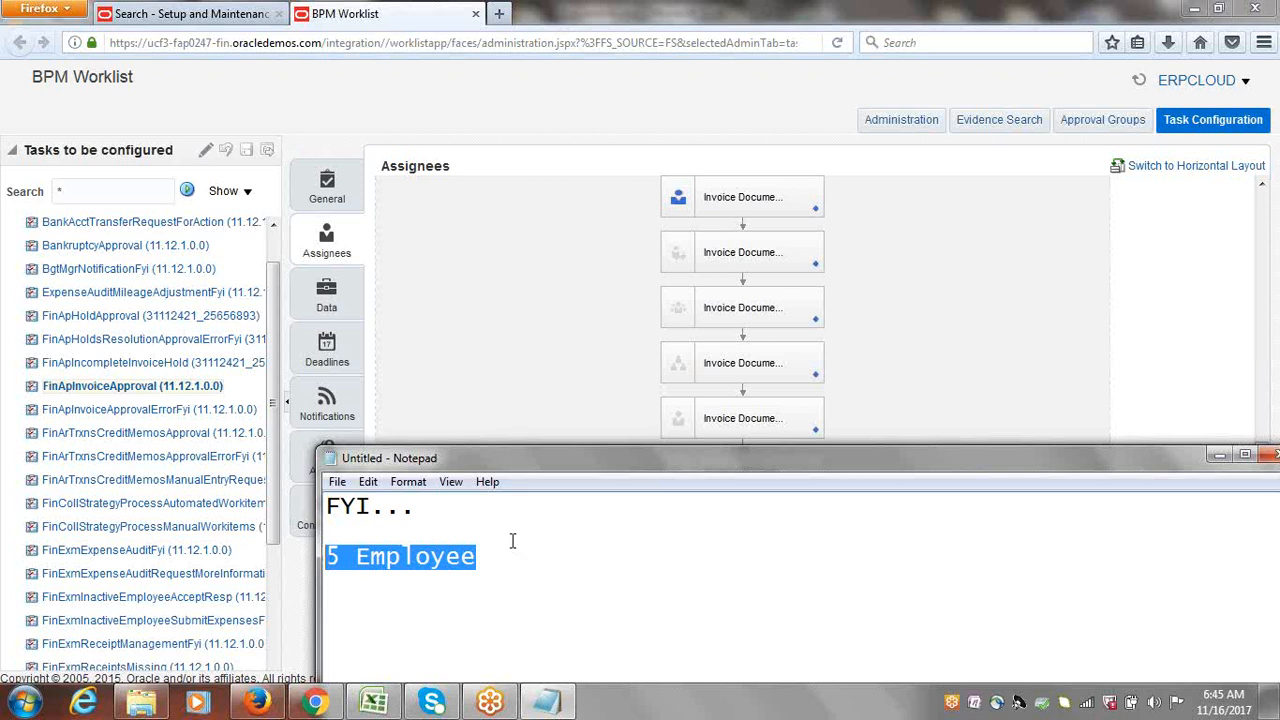
left_click_drag(480, 557, 324, 572)
left_click_drag(629, 459, 629, 500)
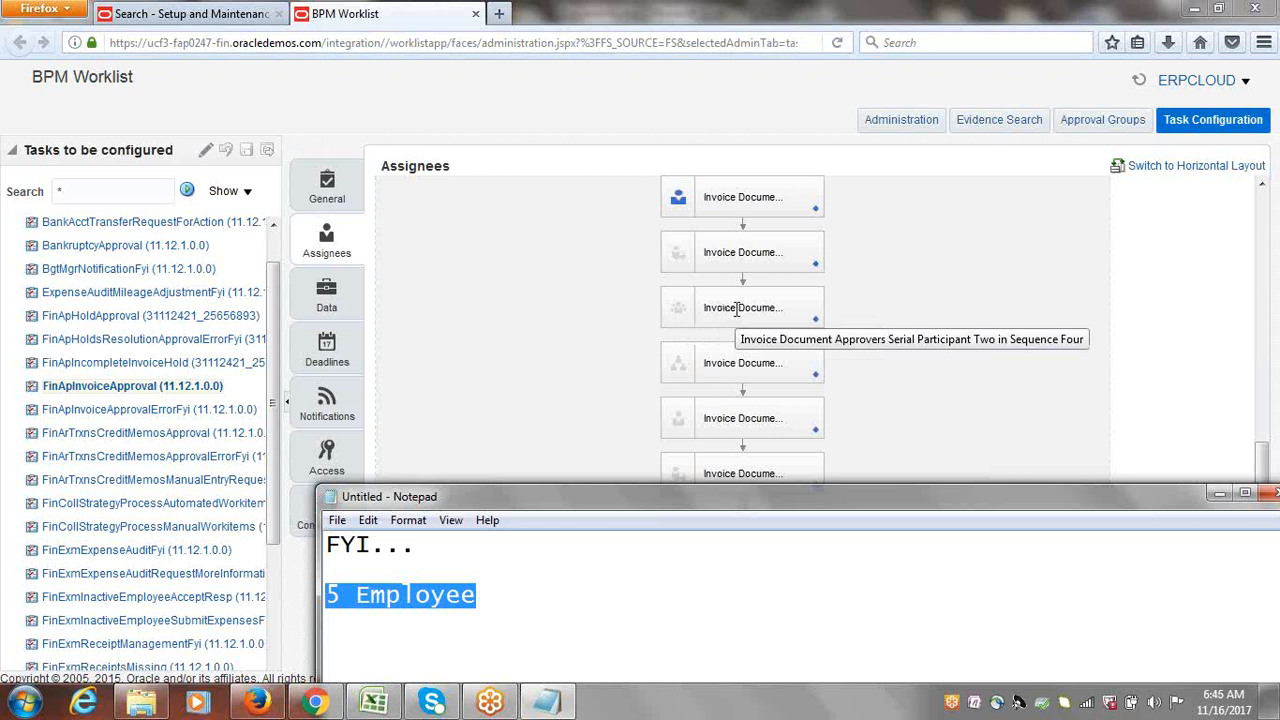
left_click(494, 594)
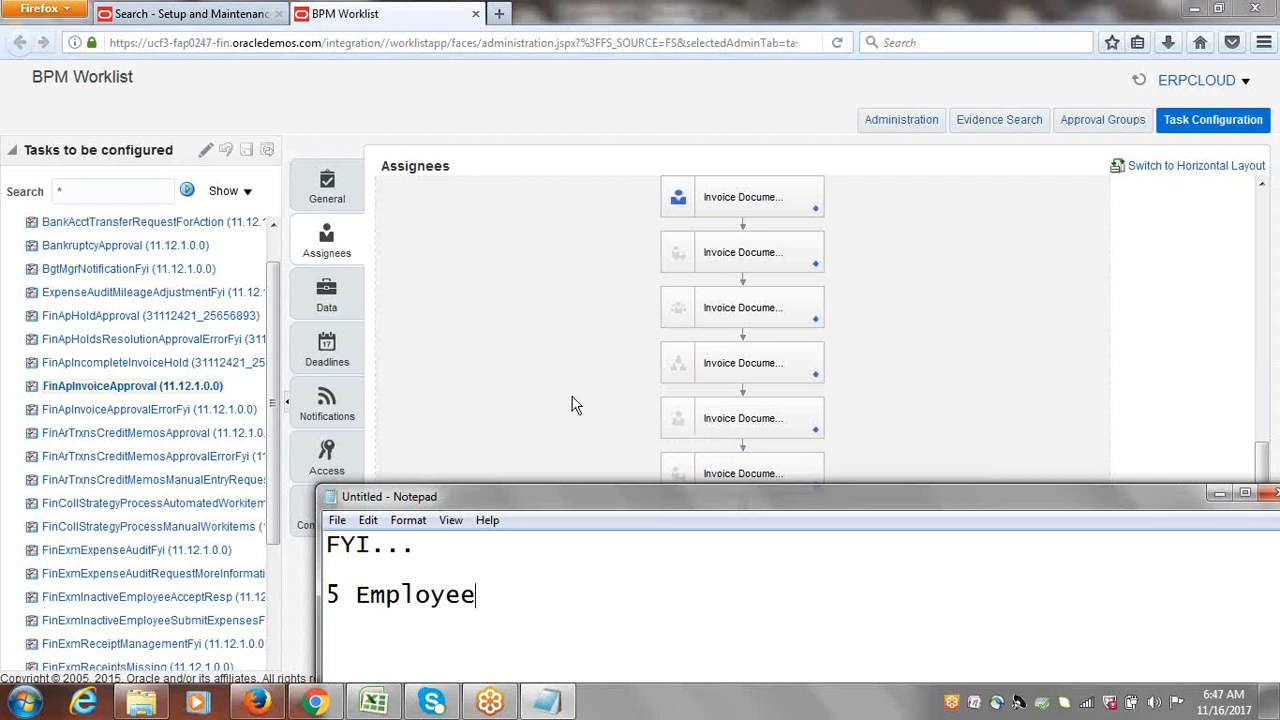
left_click(1032, 287)
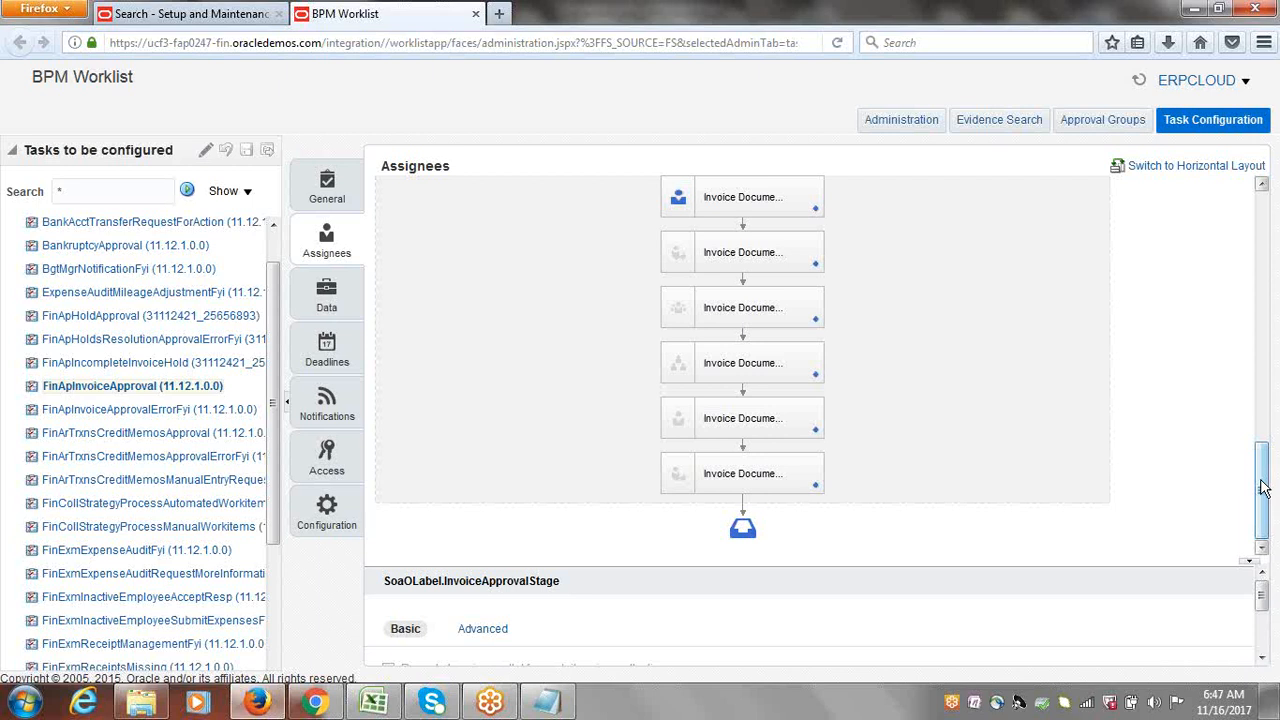
Step: Scroll through the Assignees diagram, view Approval Groups, then return to the setup task list
left_click_drag(1263, 487, 1276, 206)
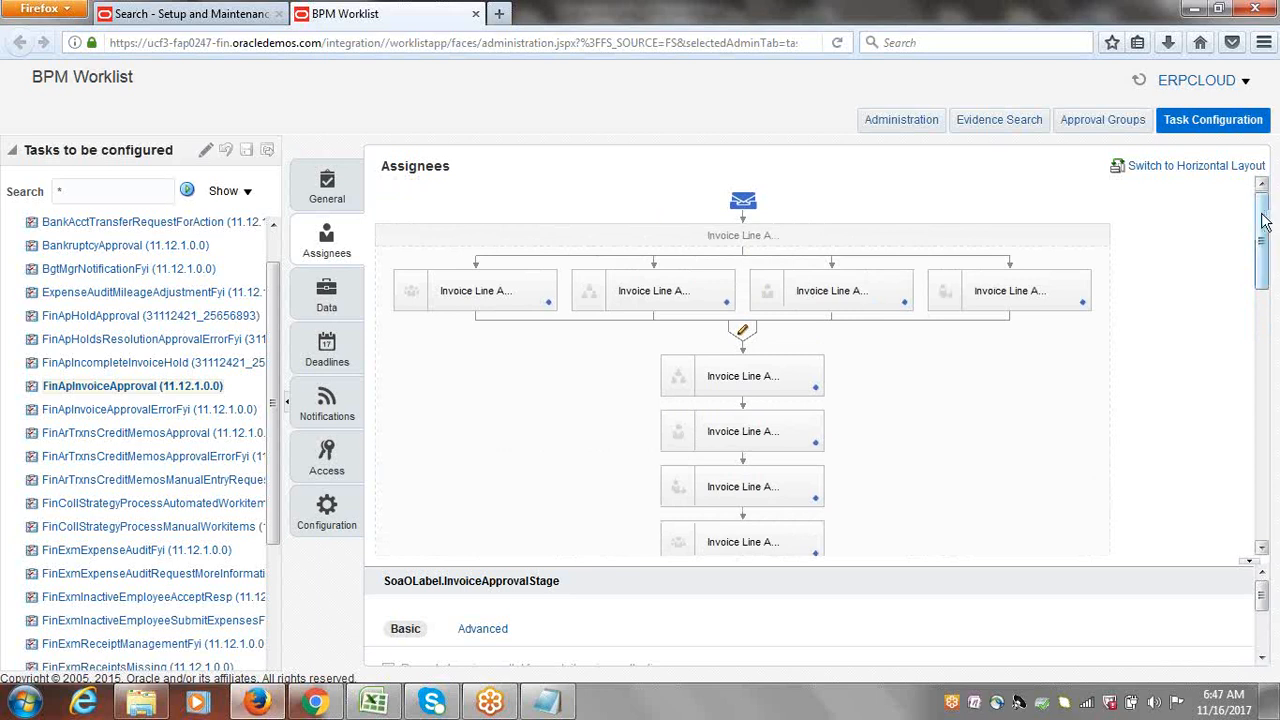
left_click_drag(1265, 222, 1270, 420)
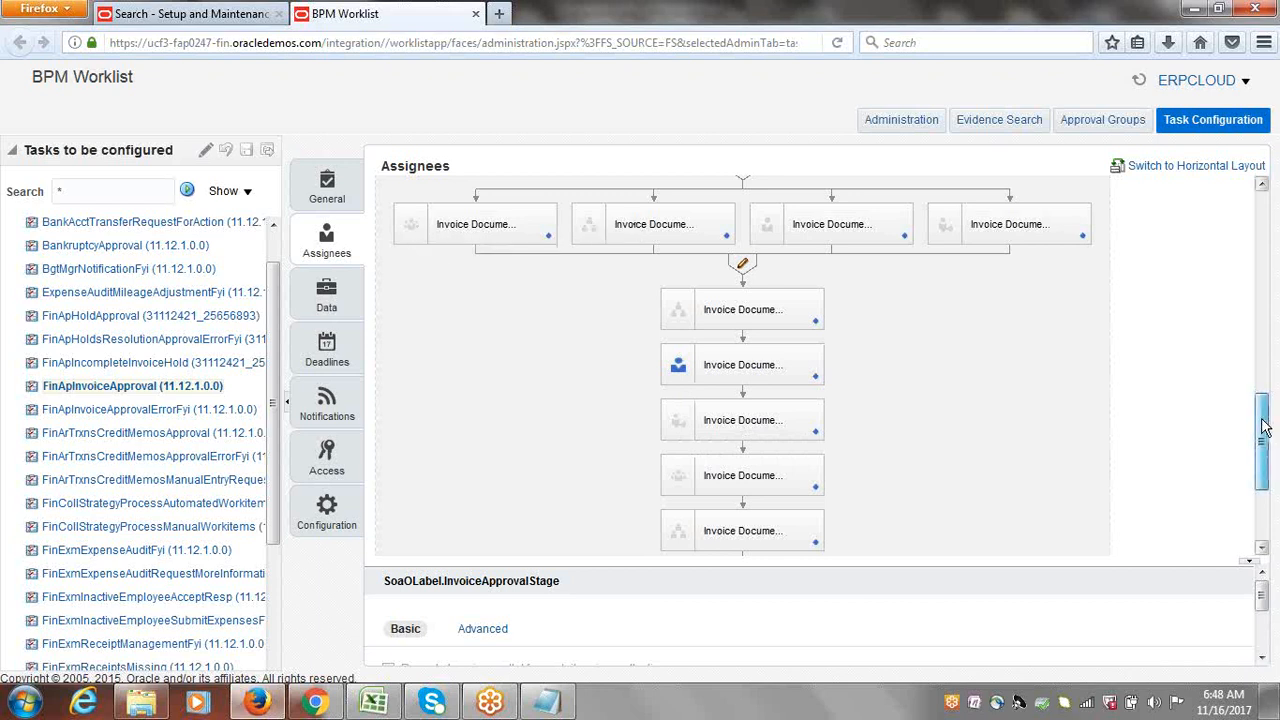
scroll(1263, 405, "up", 2)
left_click_drag(1265, 389, 1265, 390)
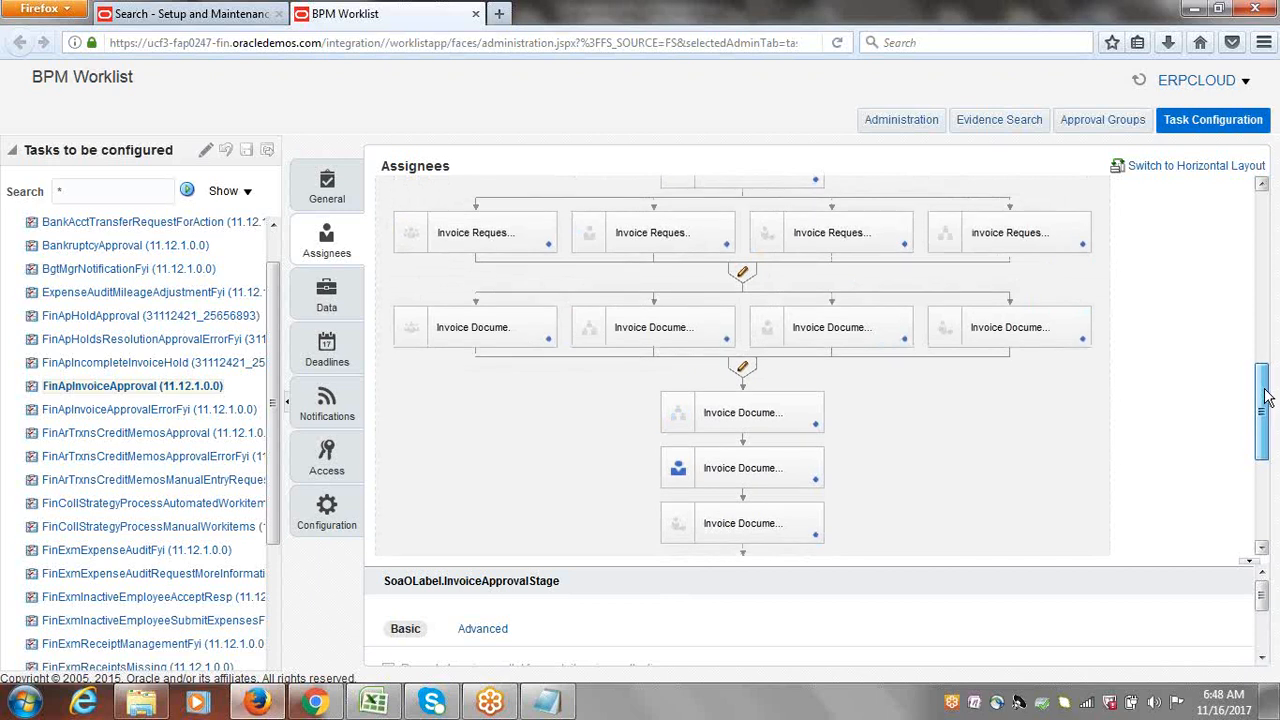
left_click_drag(1264, 390, 1265, 392)
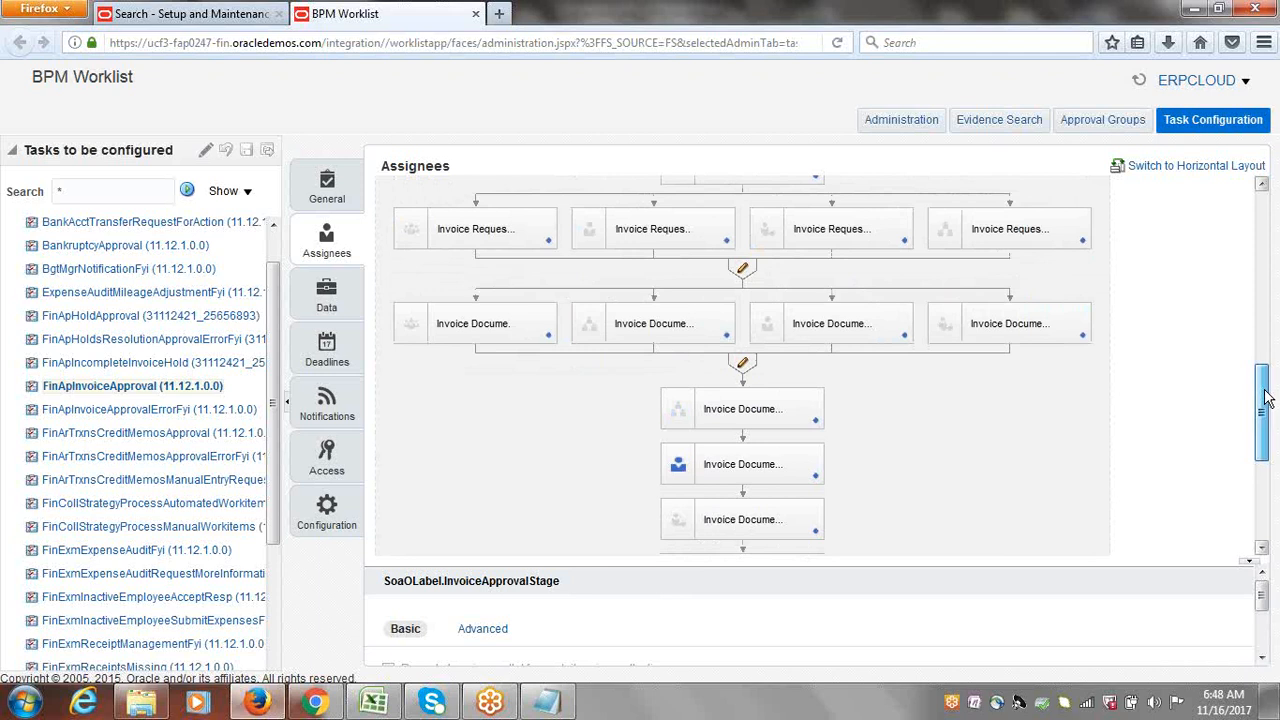
left_click_drag(1265, 397, 1272, 462)
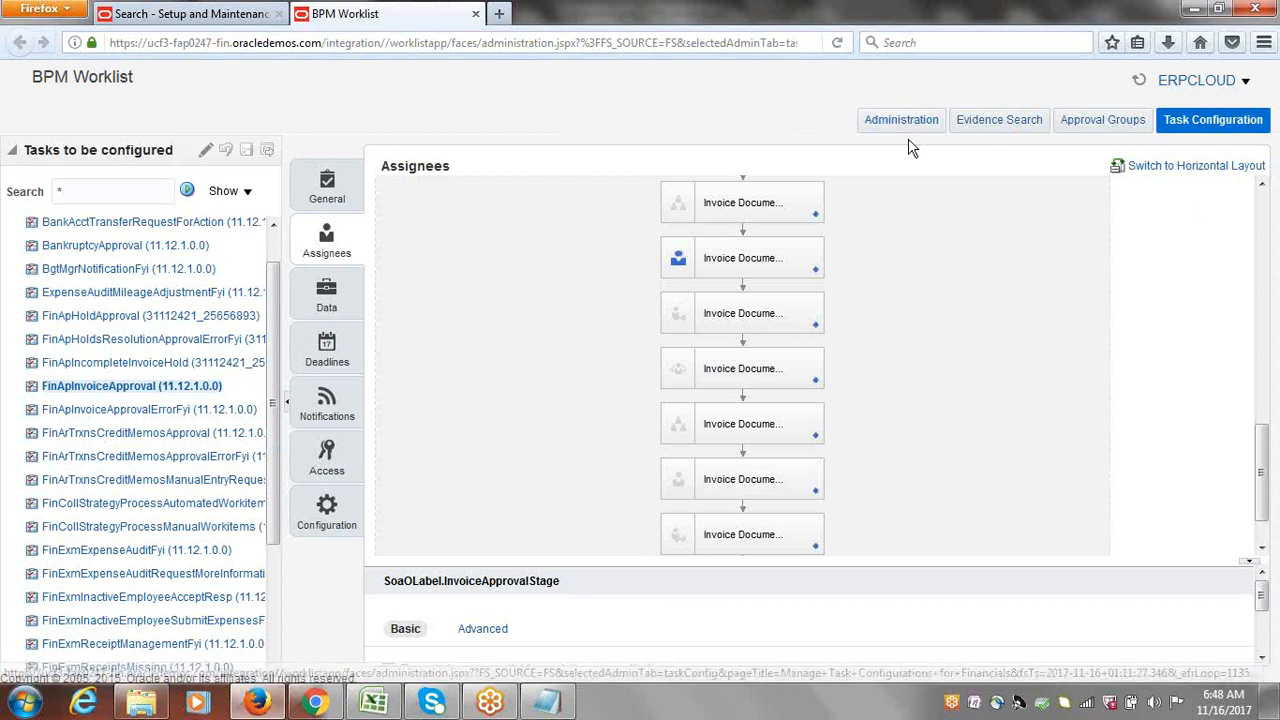
left_click(1100, 120)
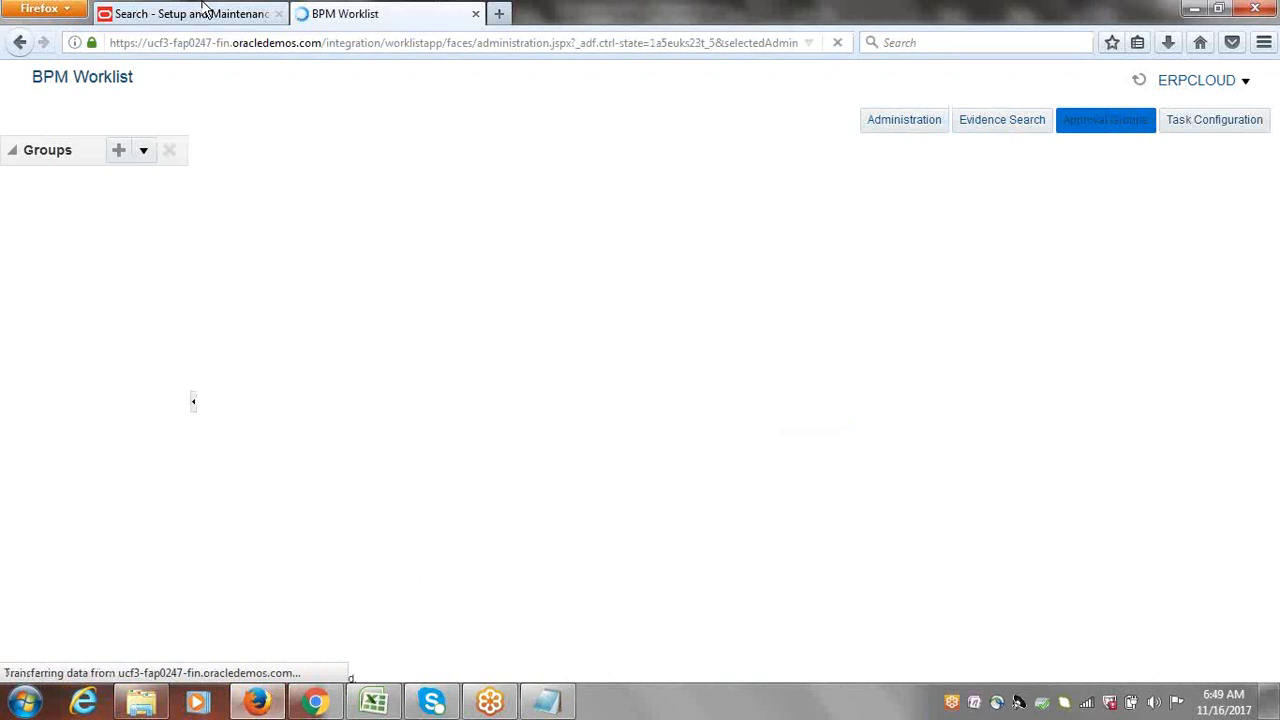
left_click(203, 8)
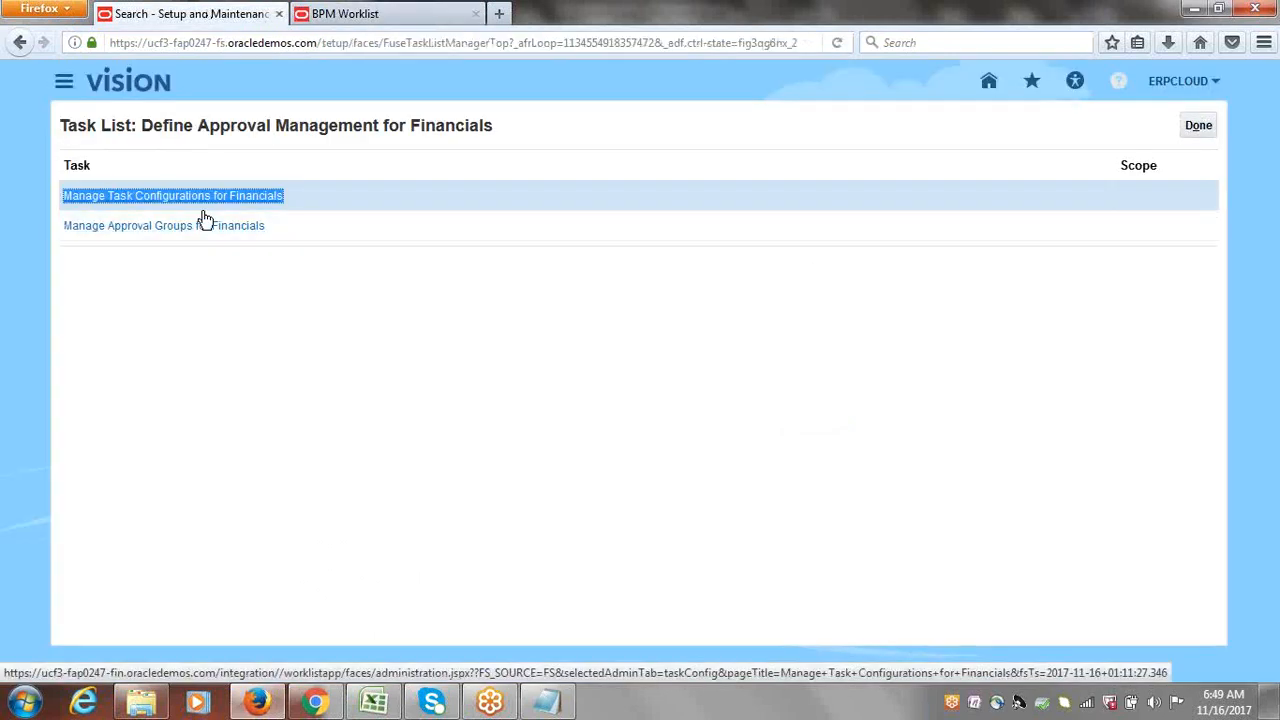
Step: Reload Task Configuration in the BPM Worklist and select FinApInvoiceApproval to show its priority 3 details
left_click(393, 8)
left_click(1226, 121)
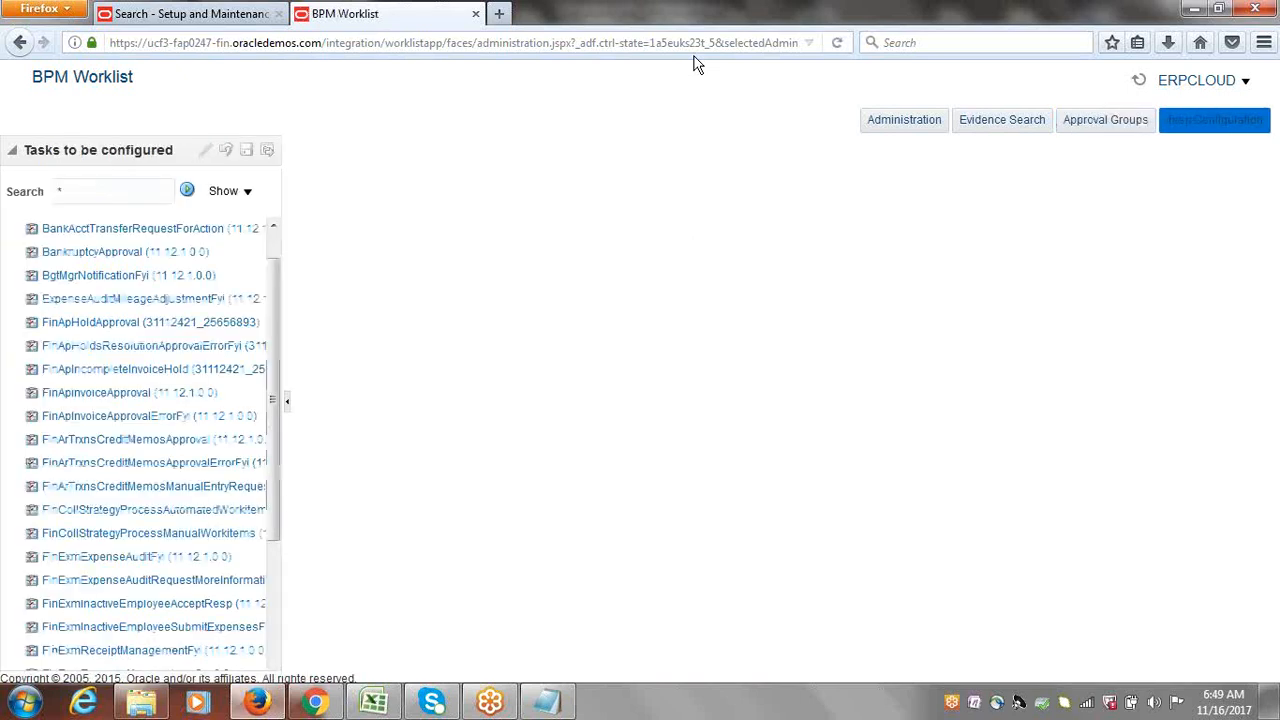
left_click(187, 13)
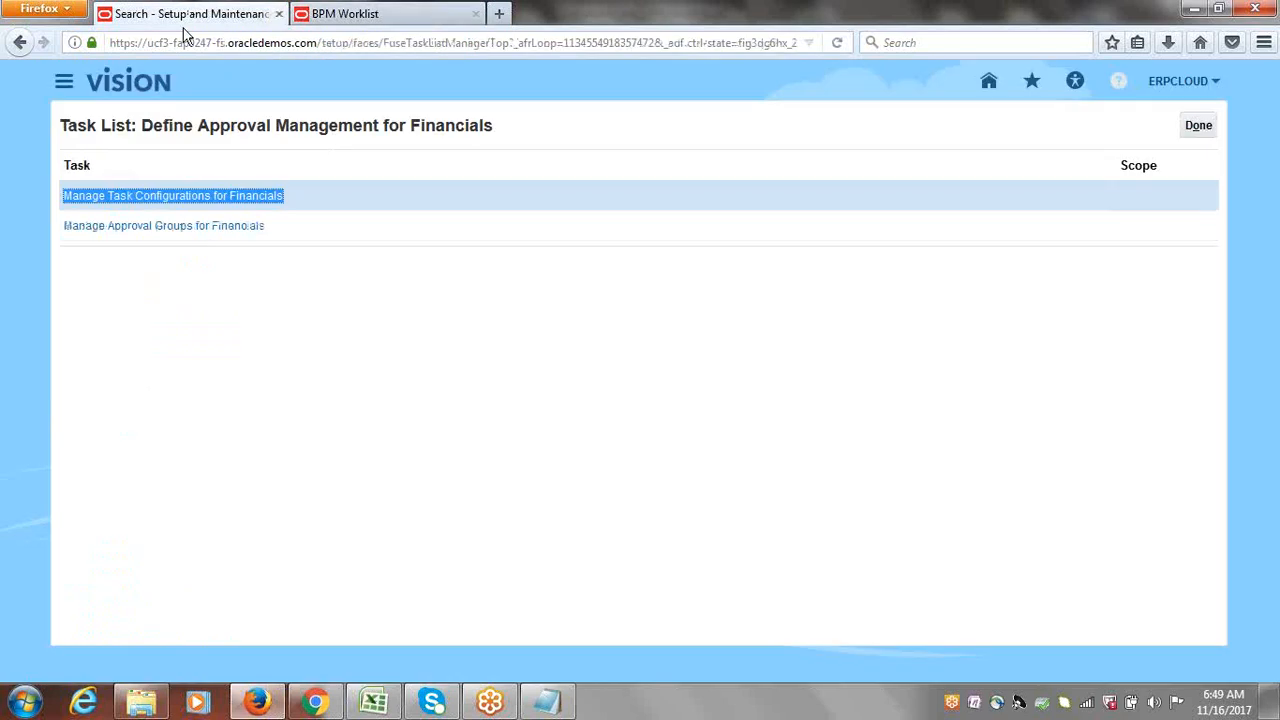
left_click(381, 15)
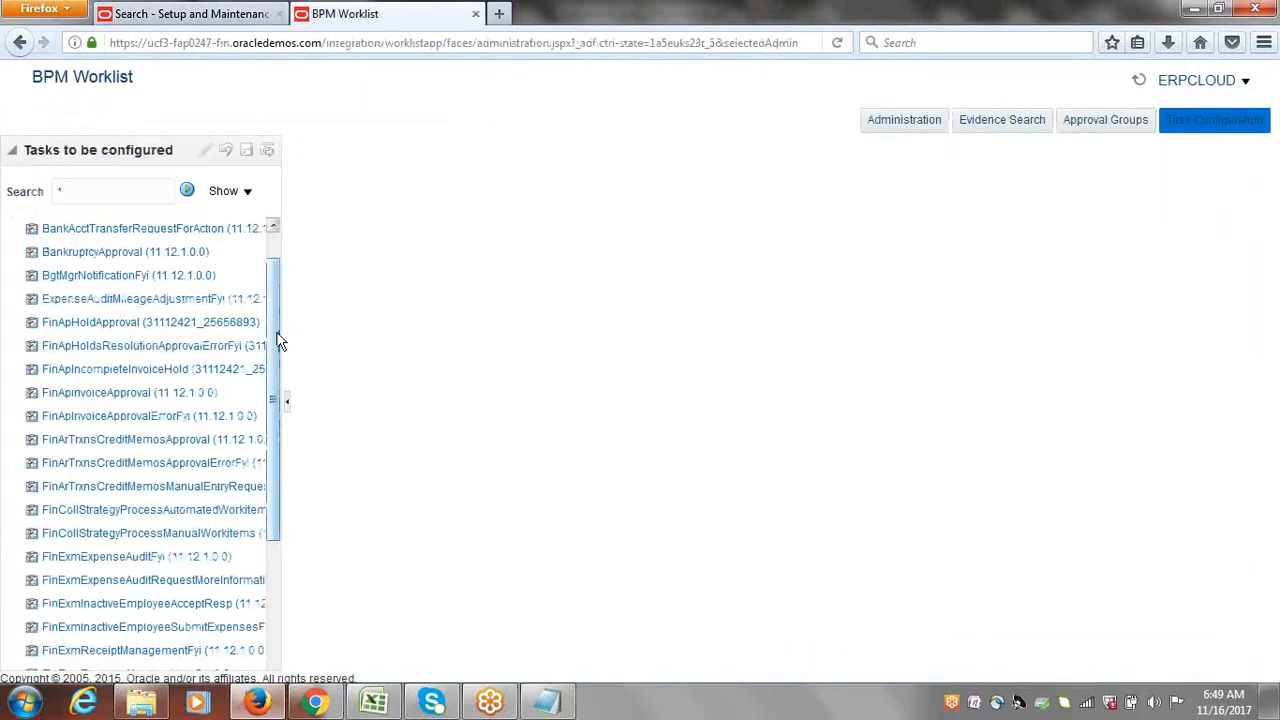
left_click(68, 396)
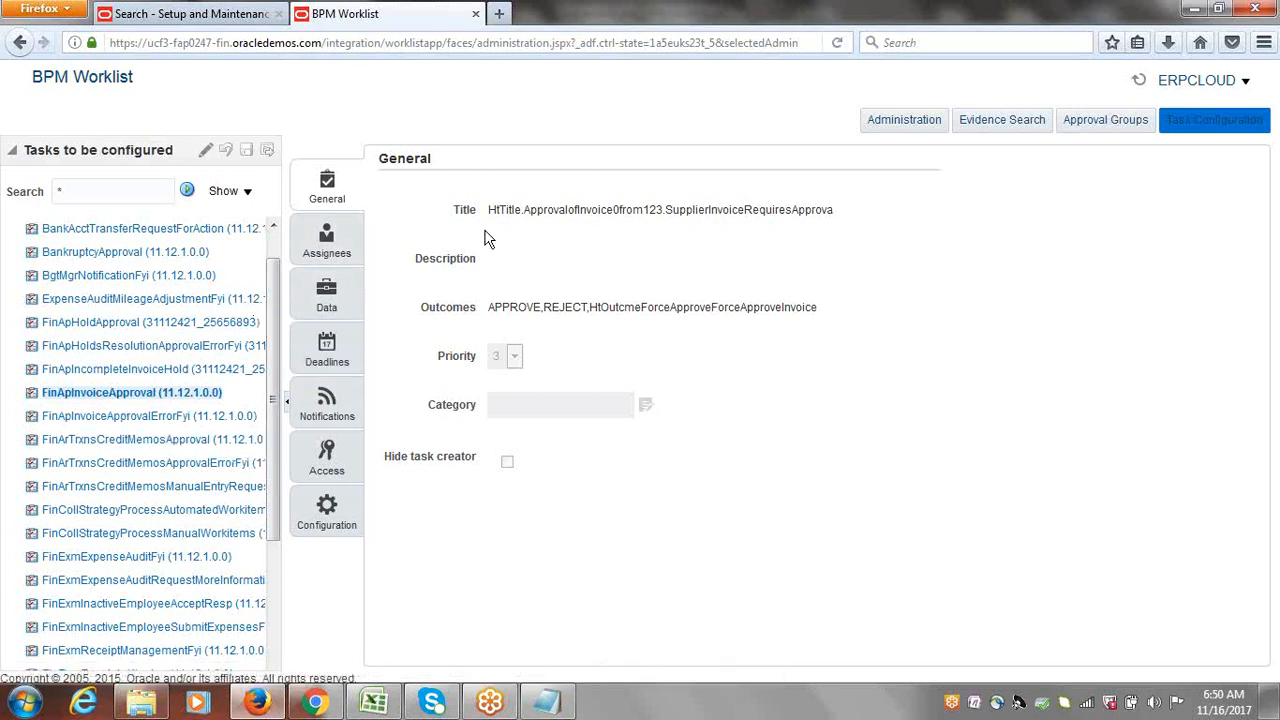
Step: Edit FinApInvoiceApproval, display its Assignees tab, and enlarge the four-participant Invoice Line diagram
left_click(205, 156)
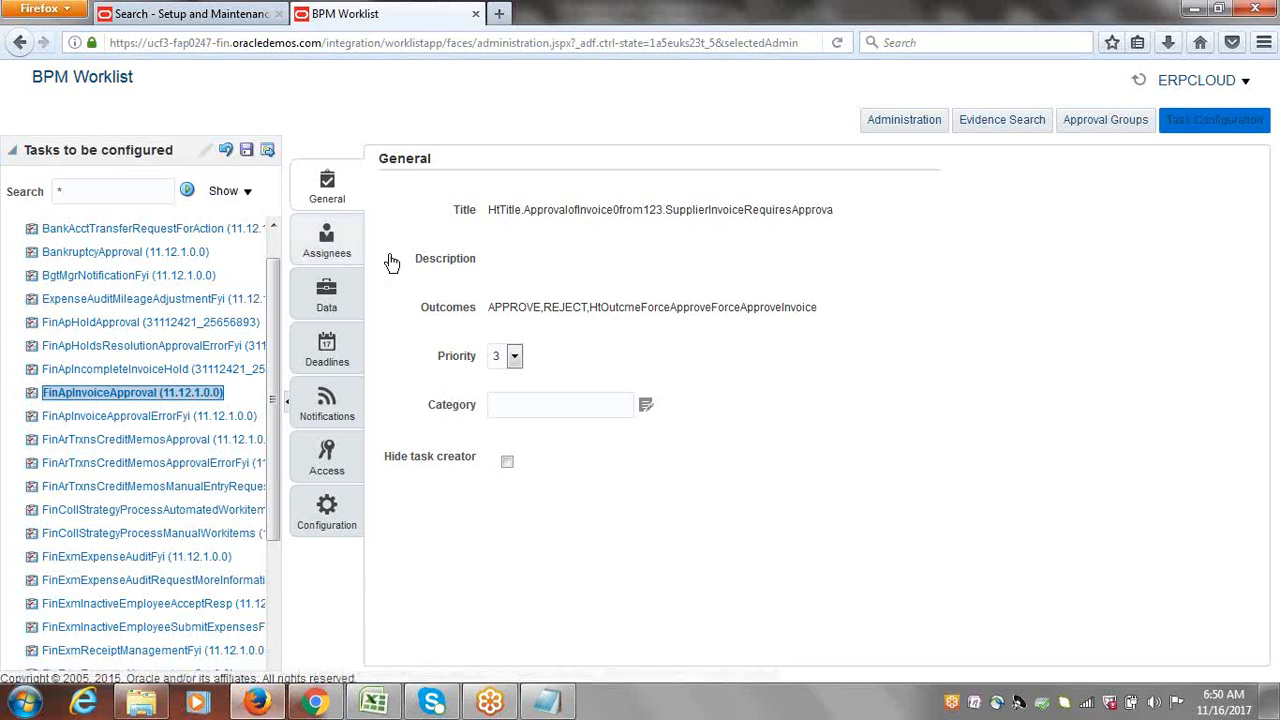
left_click(328, 242)
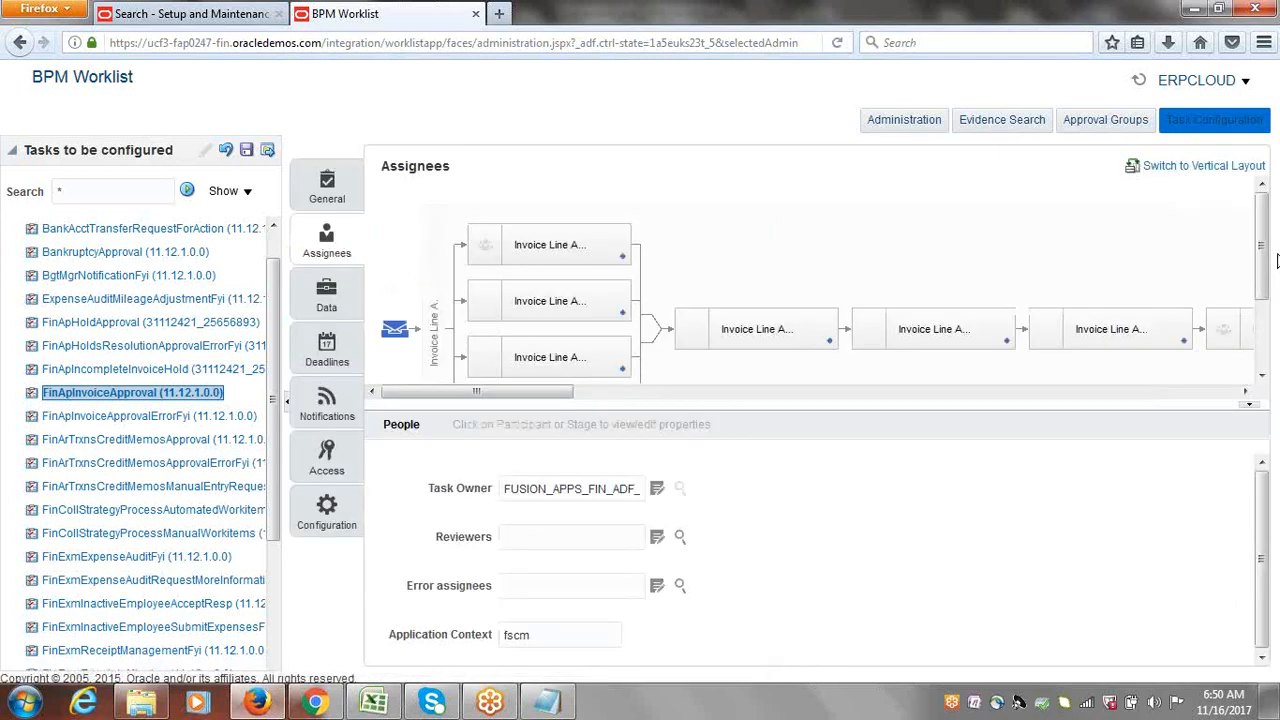
left_click_drag(1216, 400, 1205, 516)
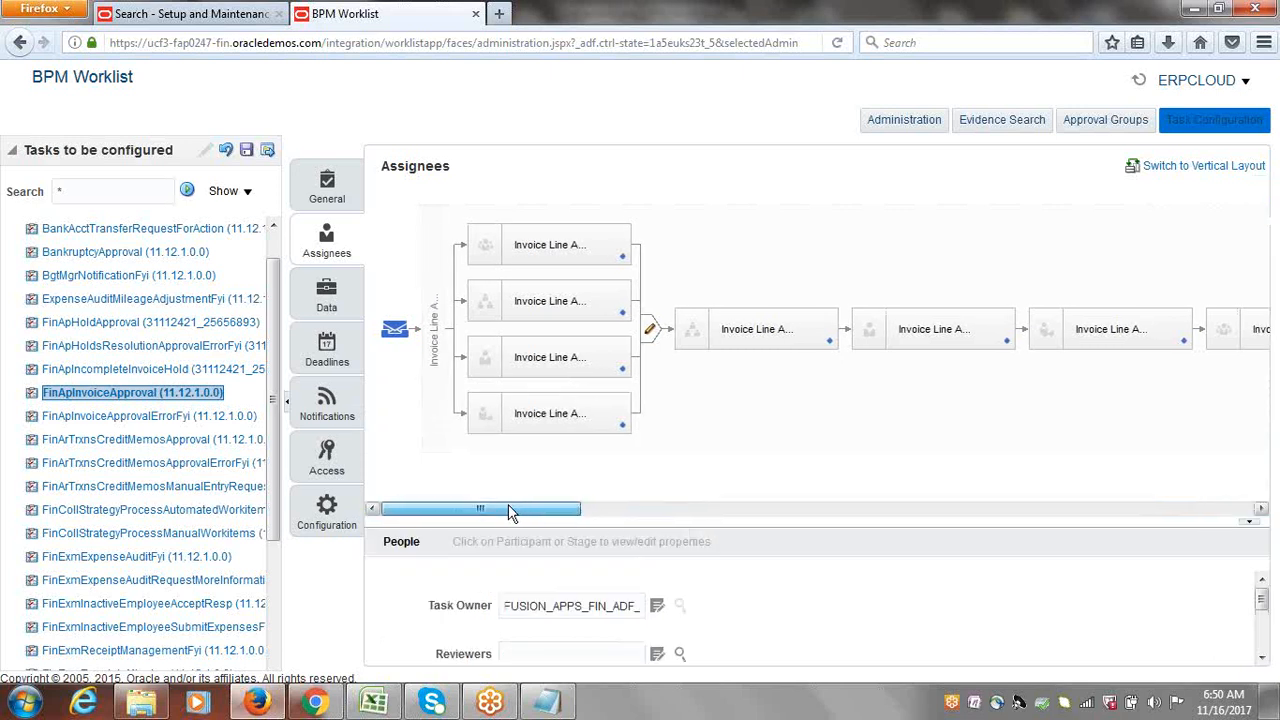
Step: Inspect the first two Invoice Line participants' rule-based assignees and business rule sets
left_click(746, 337)
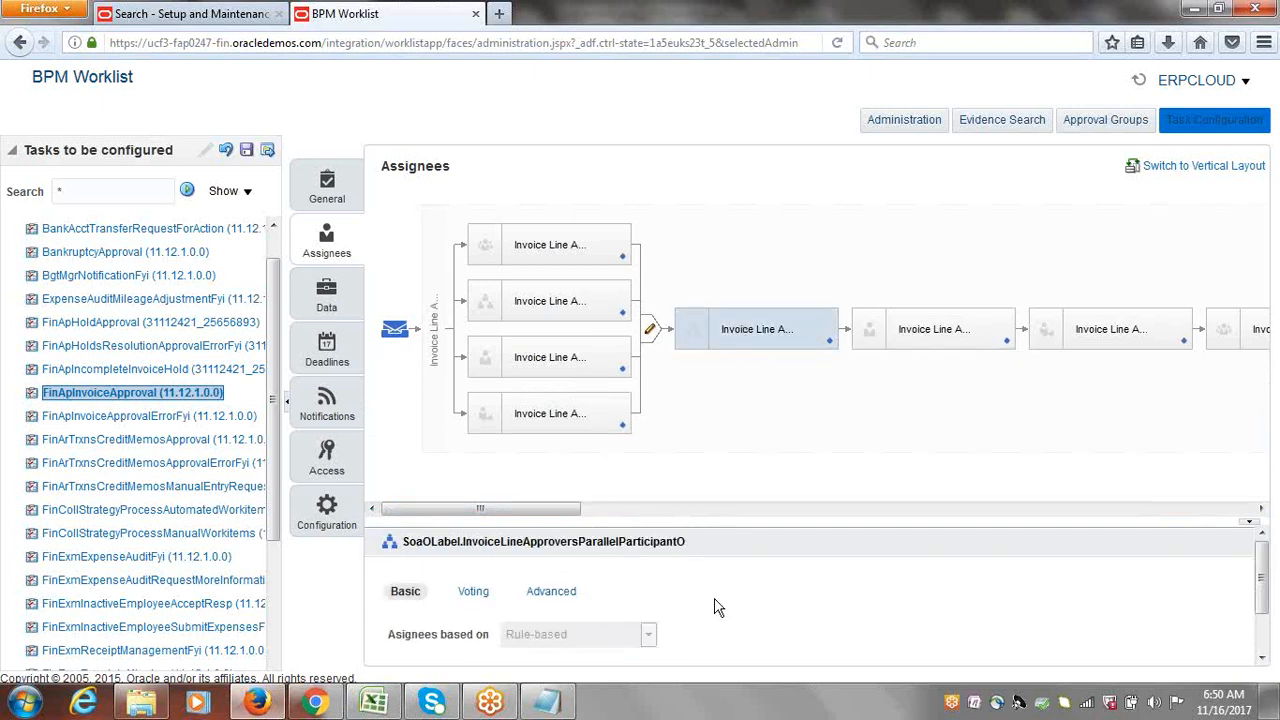
left_click_drag(729, 523, 725, 450)
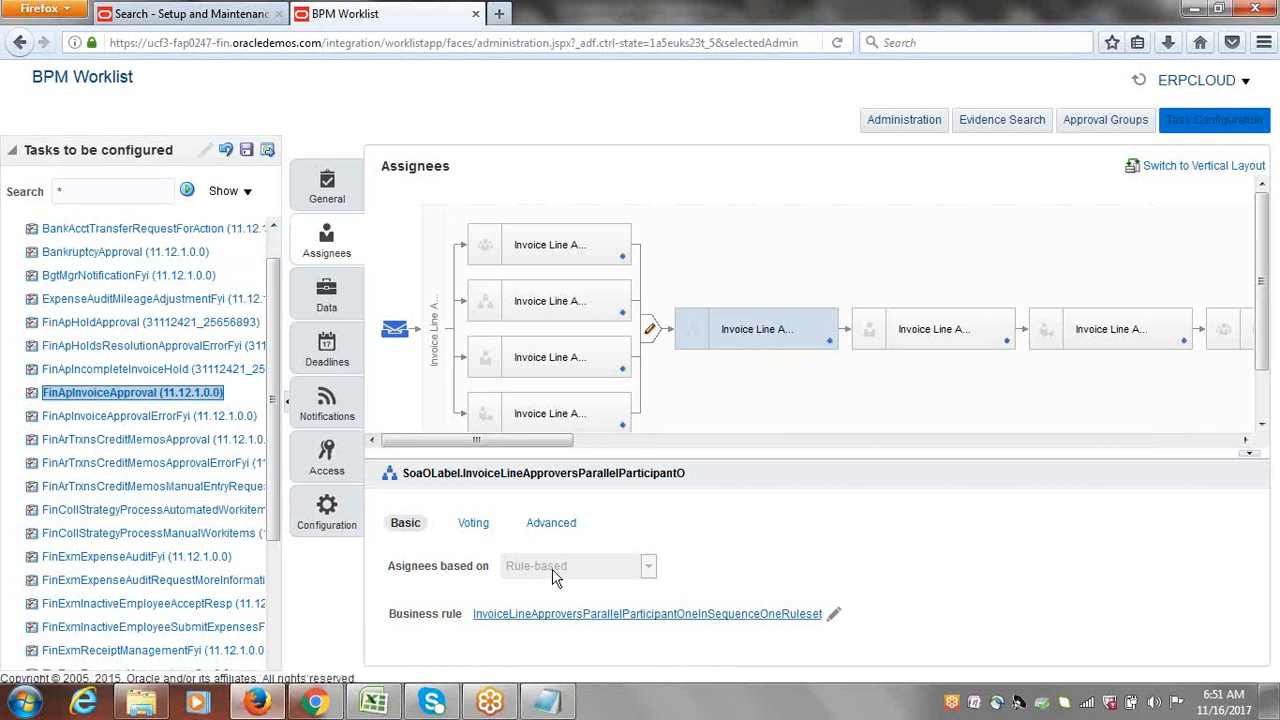
left_click(875, 410)
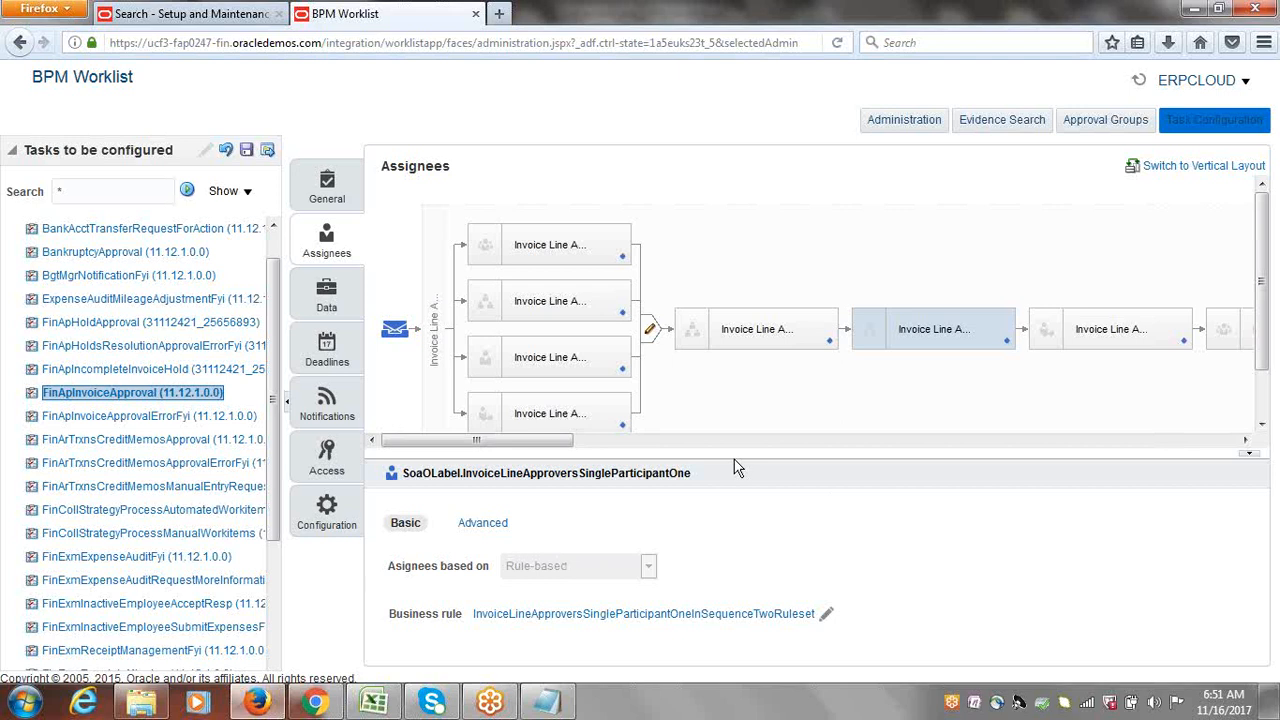
Step: Clear Ignore Participant on the InvoiceLineApproversParallelParticipantO first Invoice Line participant
left_click(749, 330)
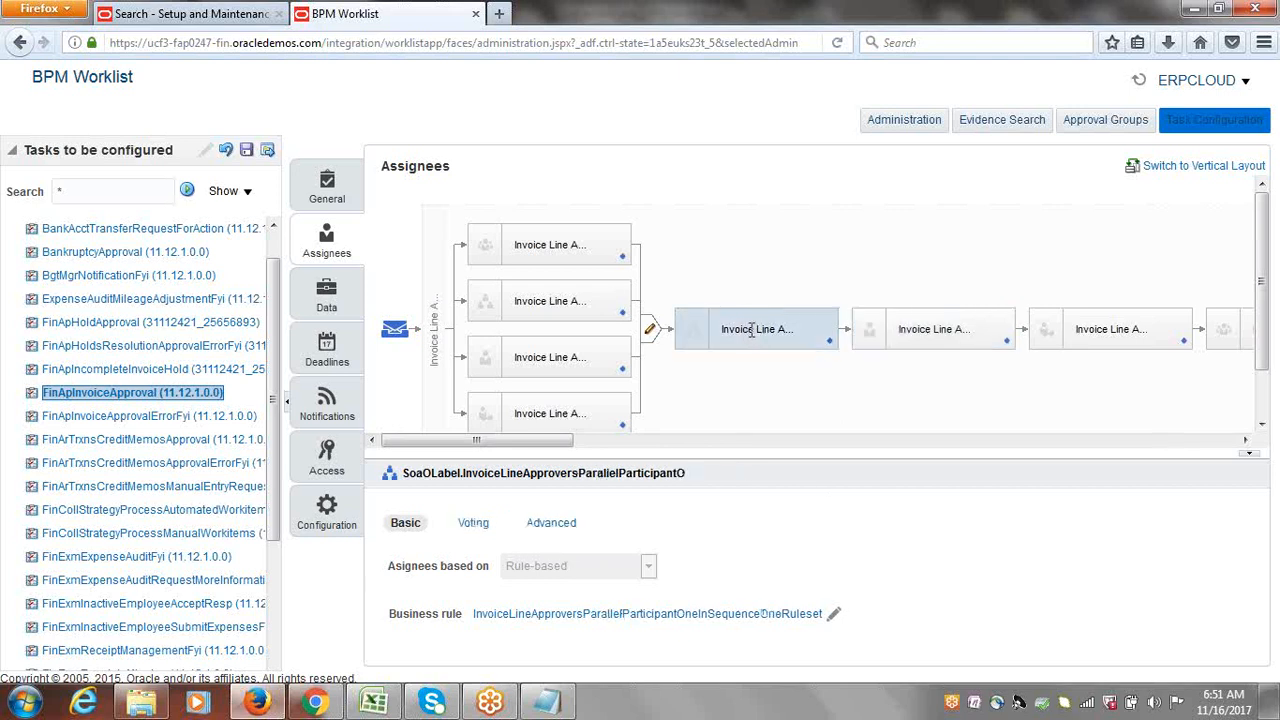
left_click(543, 527)
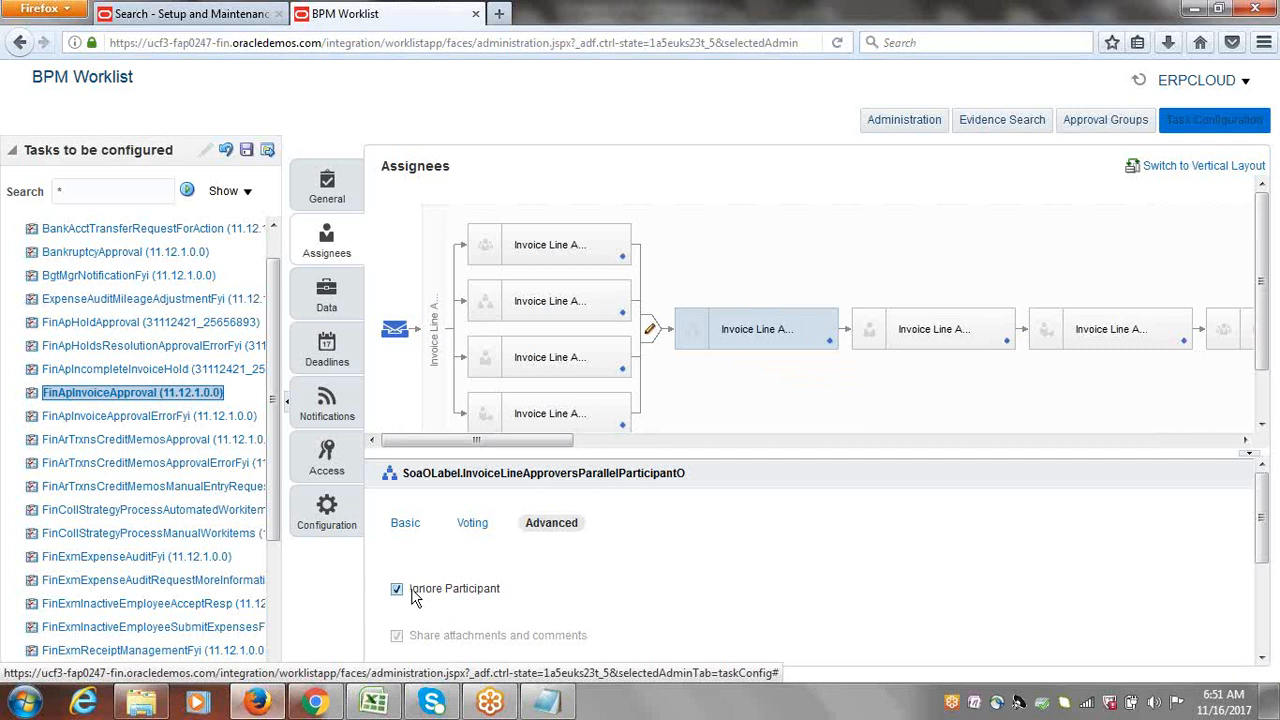
left_click_drag(412, 594, 505, 593)
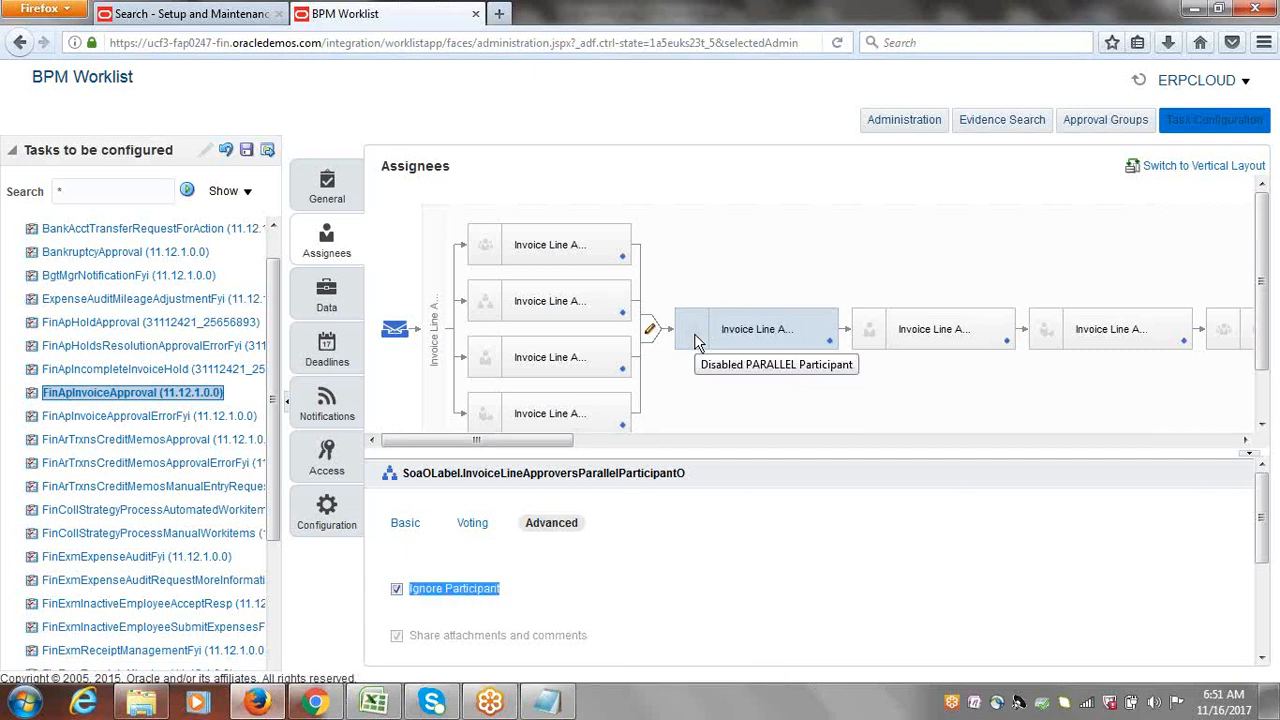
left_click(396, 588)
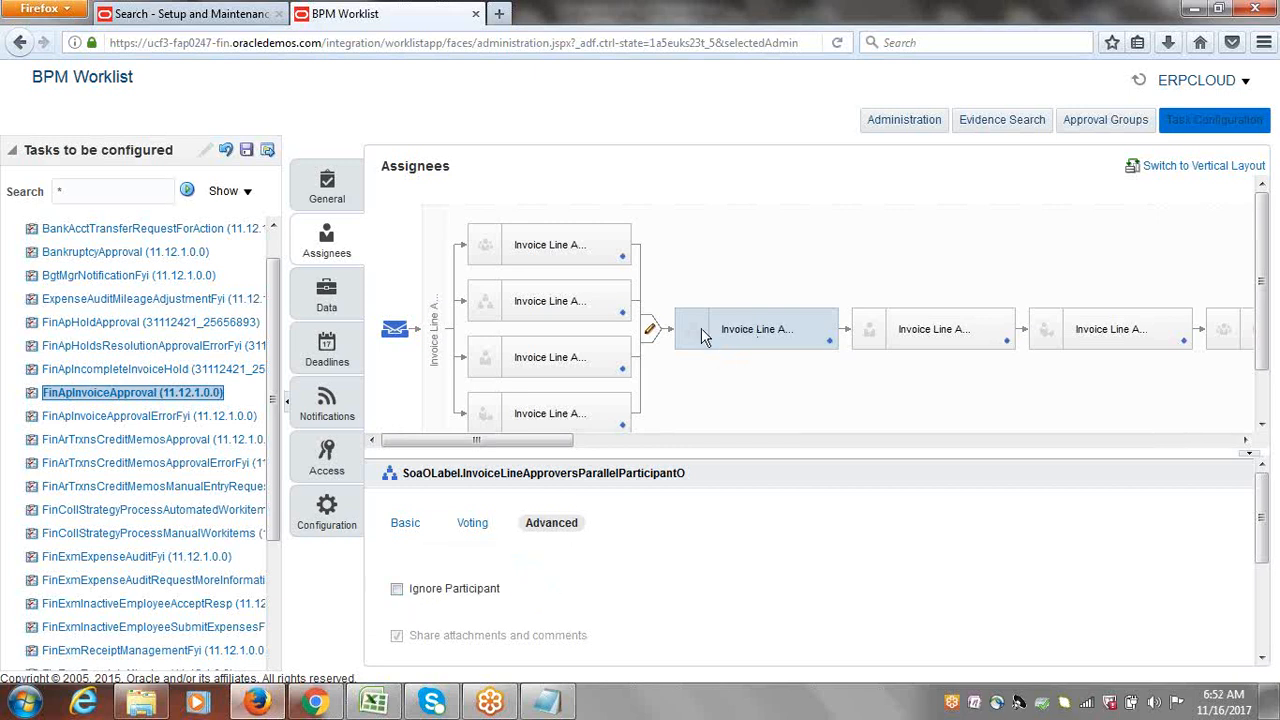
Step: Clear Ignore Participant on the second Invoice Line participant
left_click(925, 322)
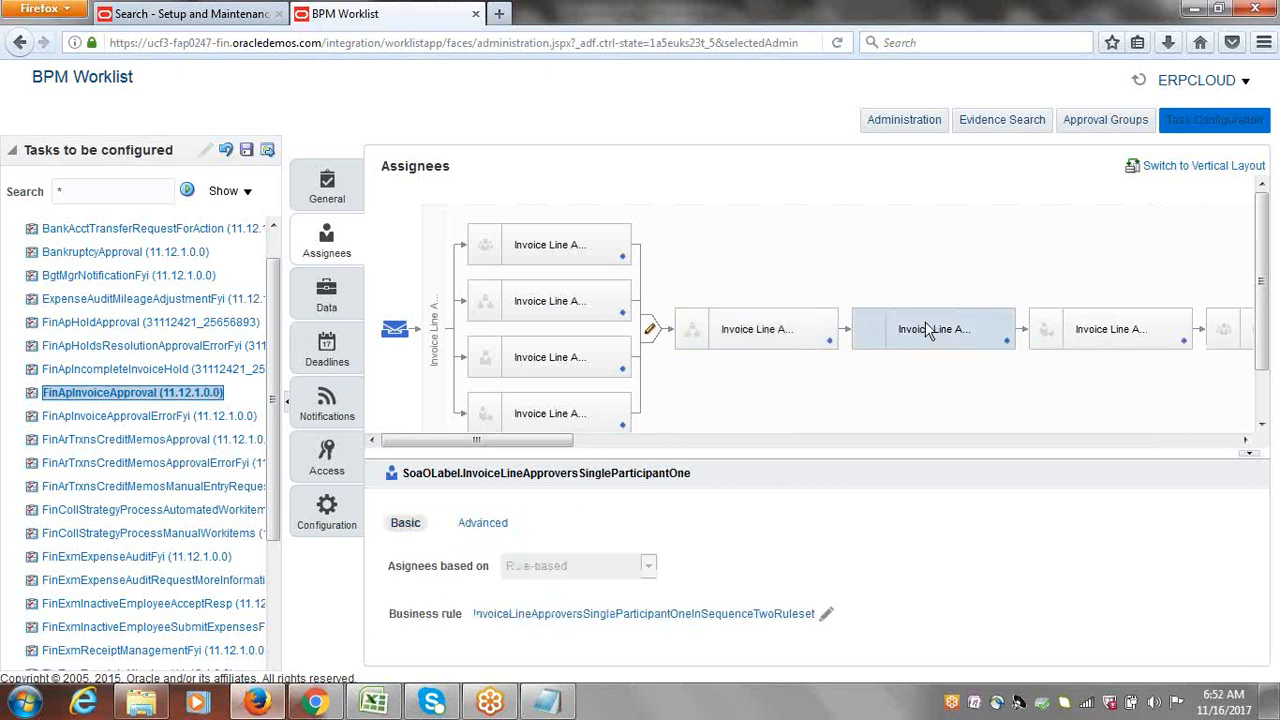
left_click(483, 522)
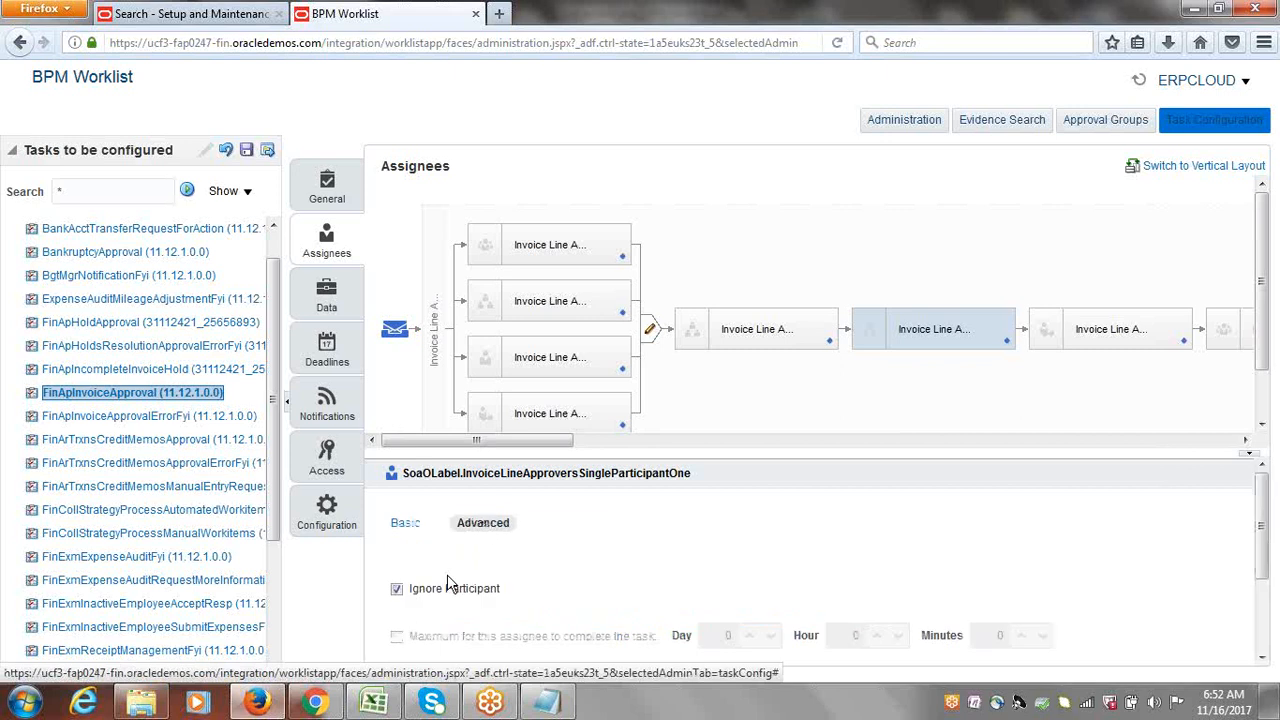
left_click(397, 590)
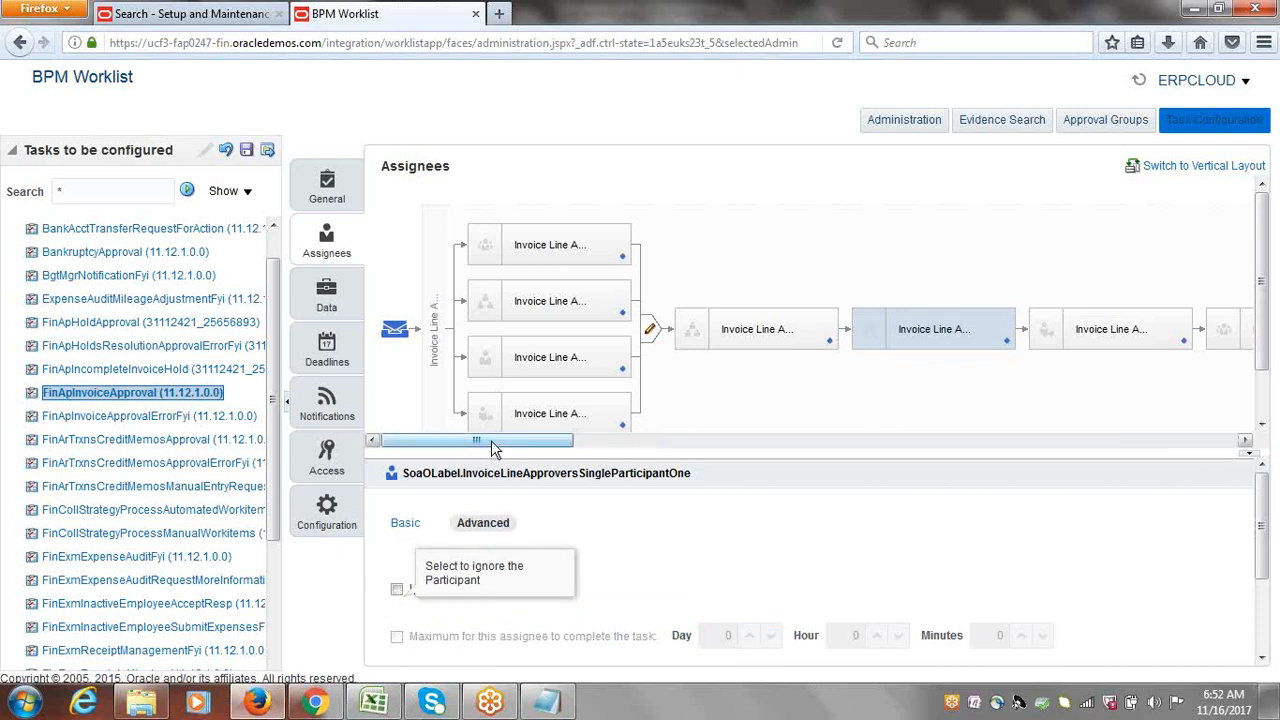
left_click_drag(491, 442, 605, 437)
Step: Review the advanced options of the Invoice Line FYI participant
left_click(706, 325)
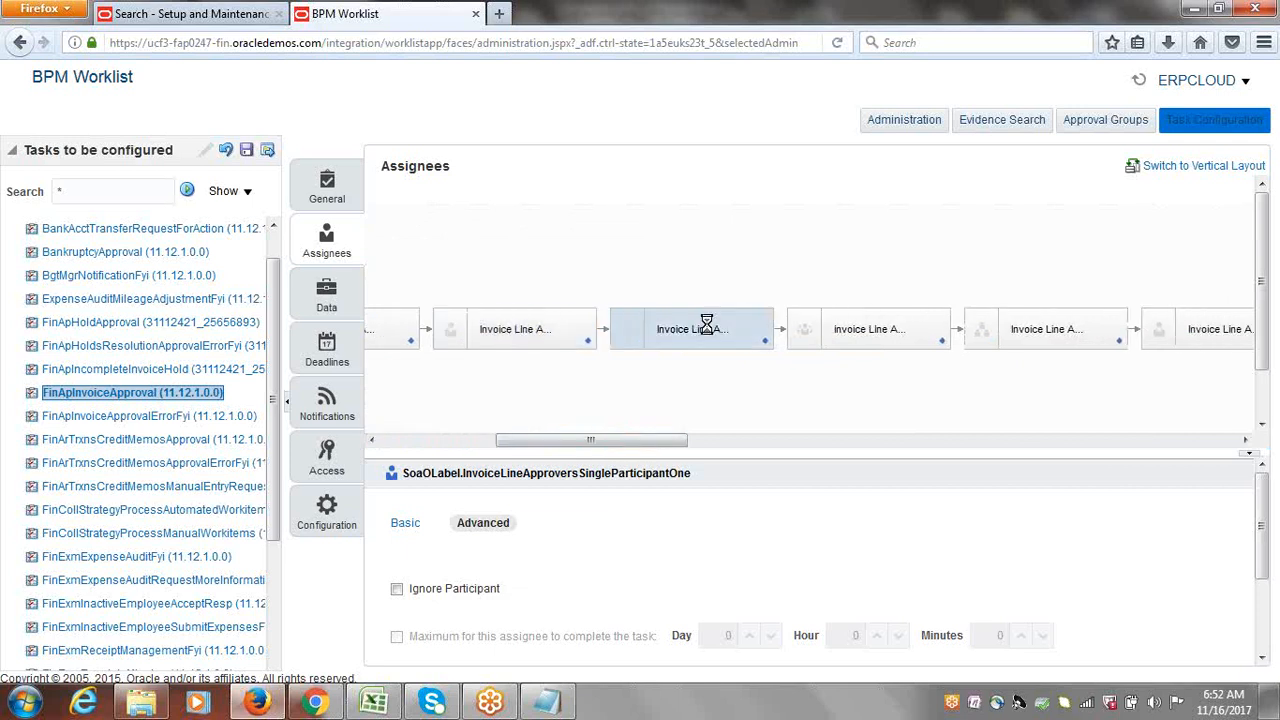
left_click(484, 524)
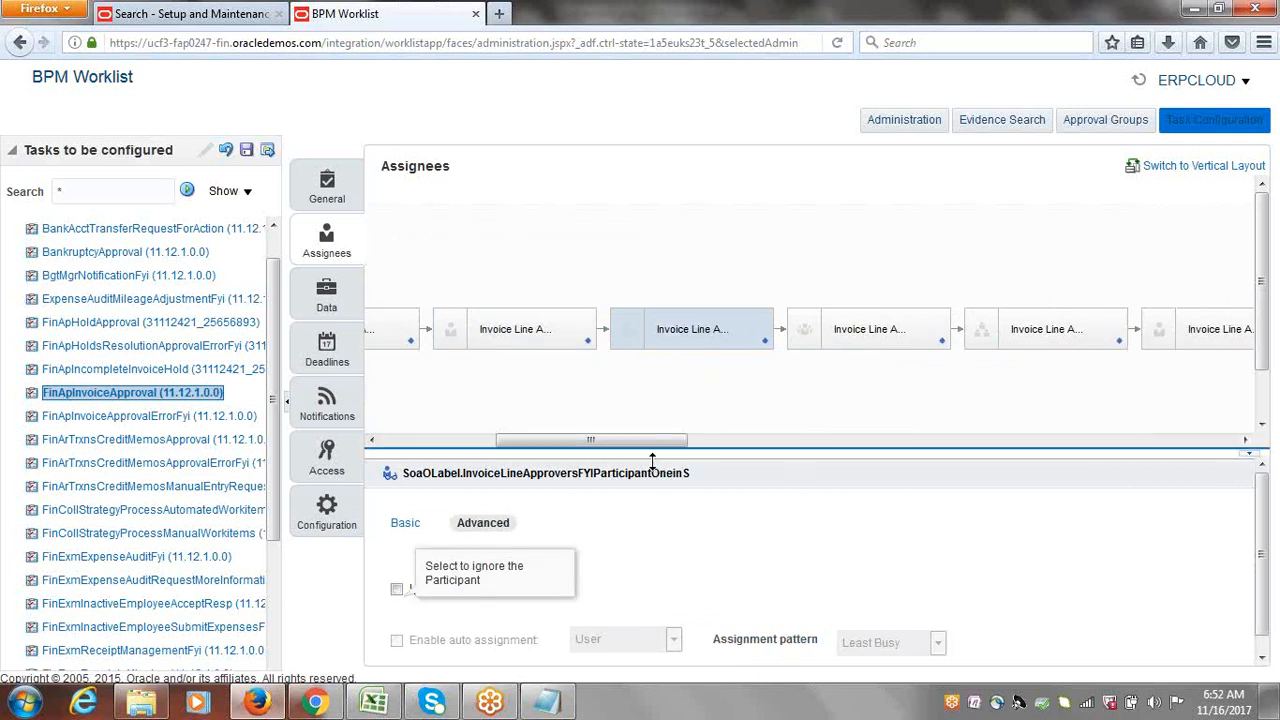
left_click_drag(620, 452, 1031, 475)
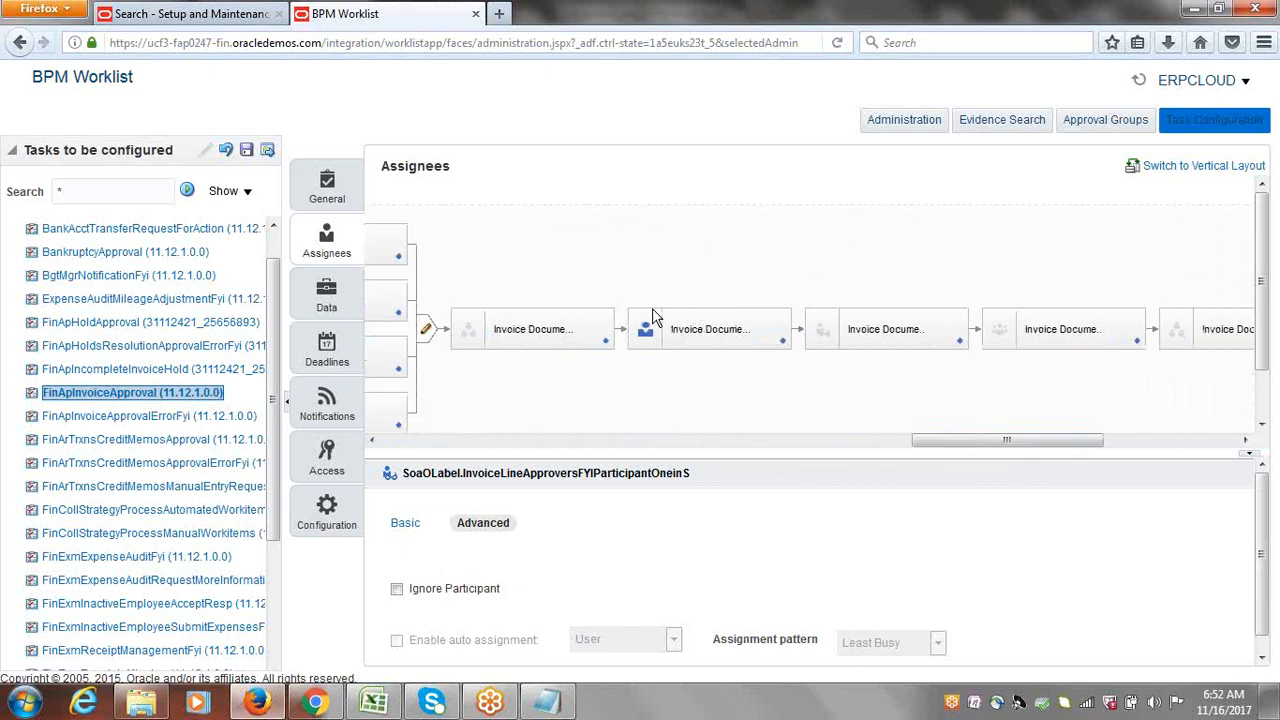
Step: Tick Ignore Participant on the InvoiceApproversSingleParticipantOneinSe Invoice Document stage
left_click(688, 333)
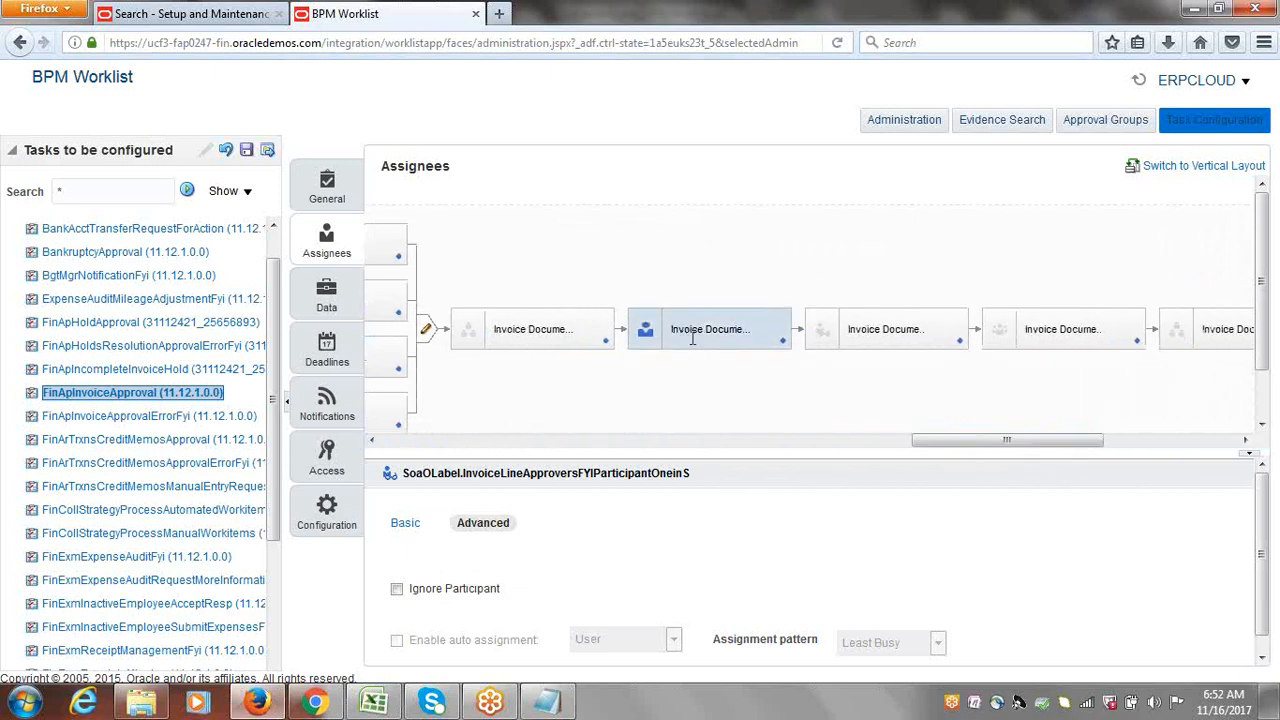
left_click(493, 527)
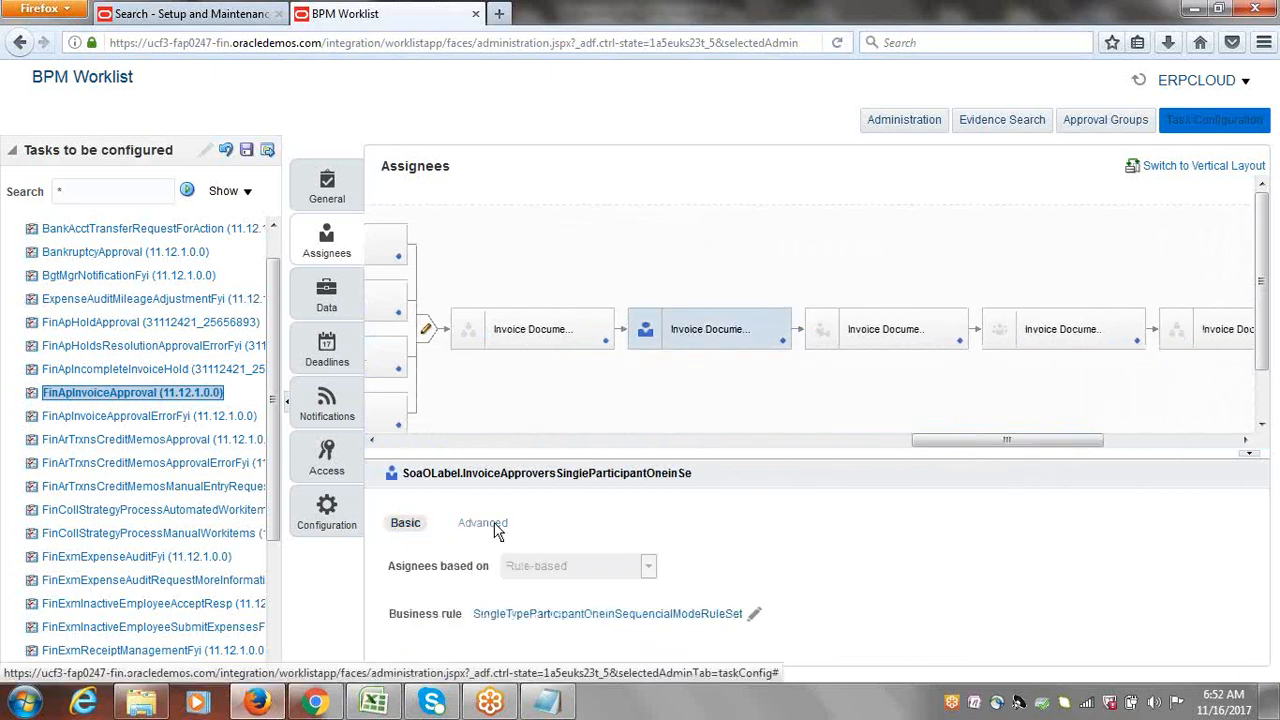
left_click(397, 589)
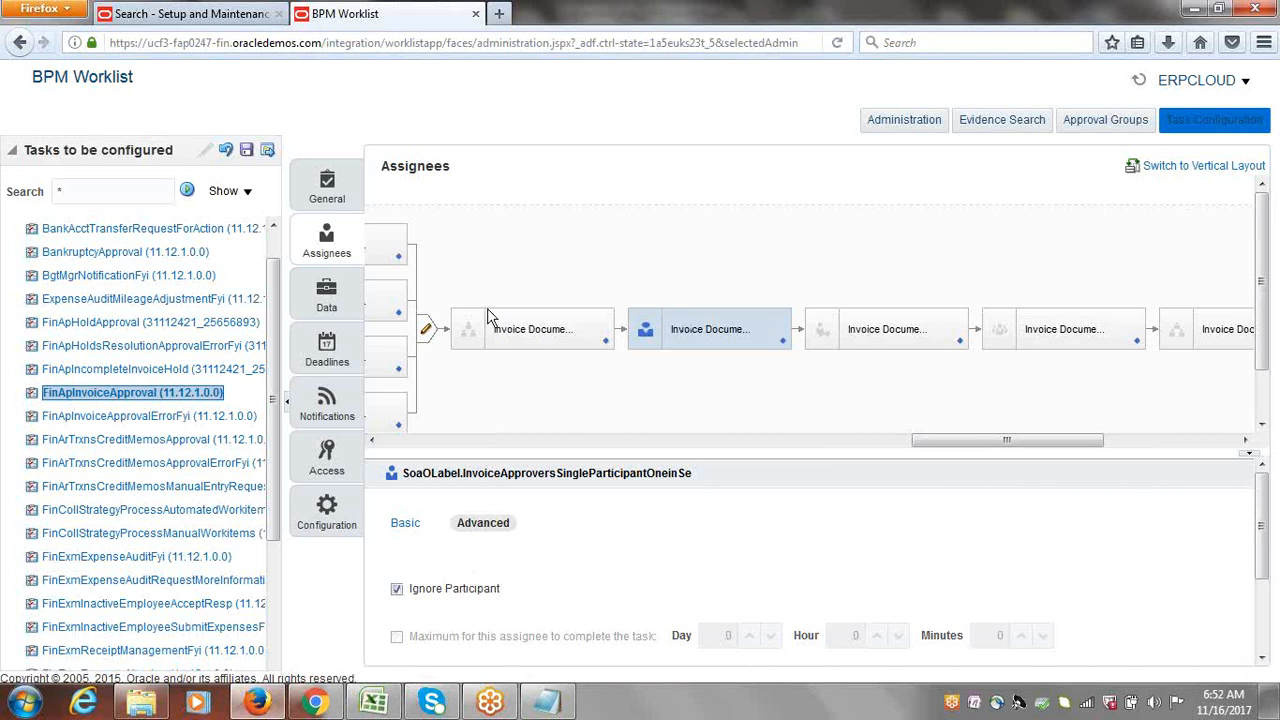
Step: Save the task configuration without comments and dismiss the data saved message
left_click(247, 152)
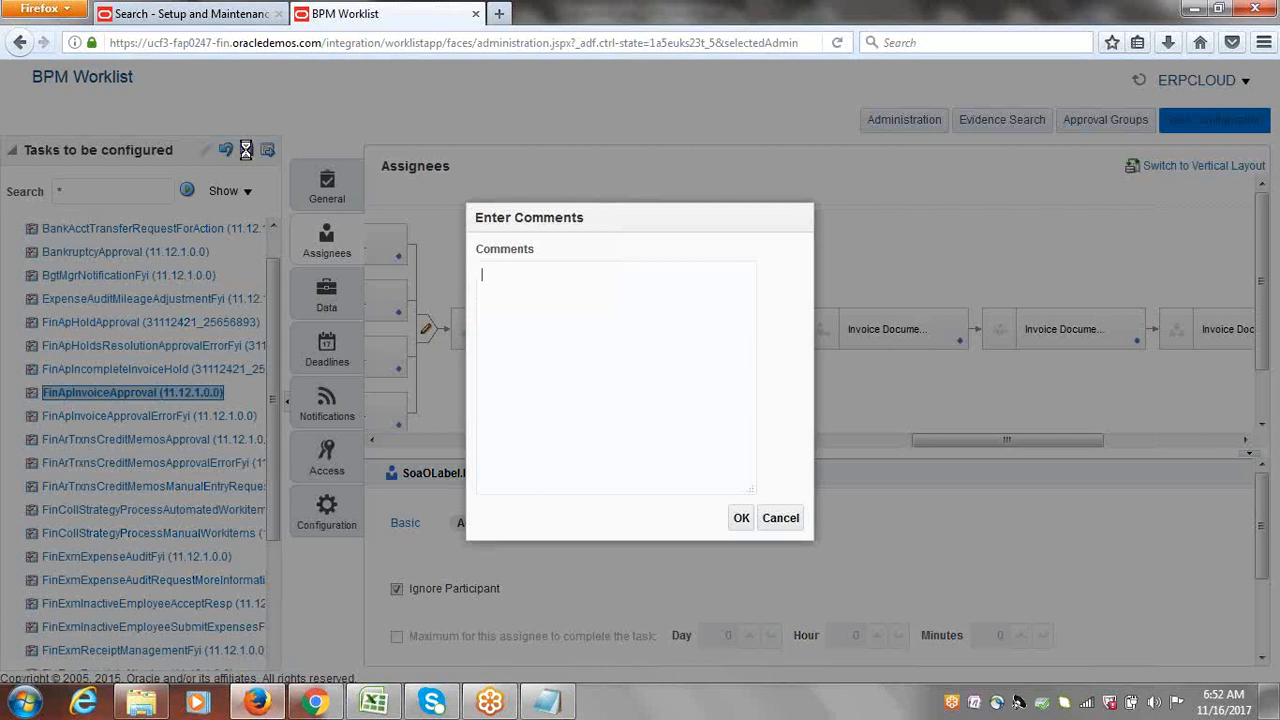
left_click(740, 518)
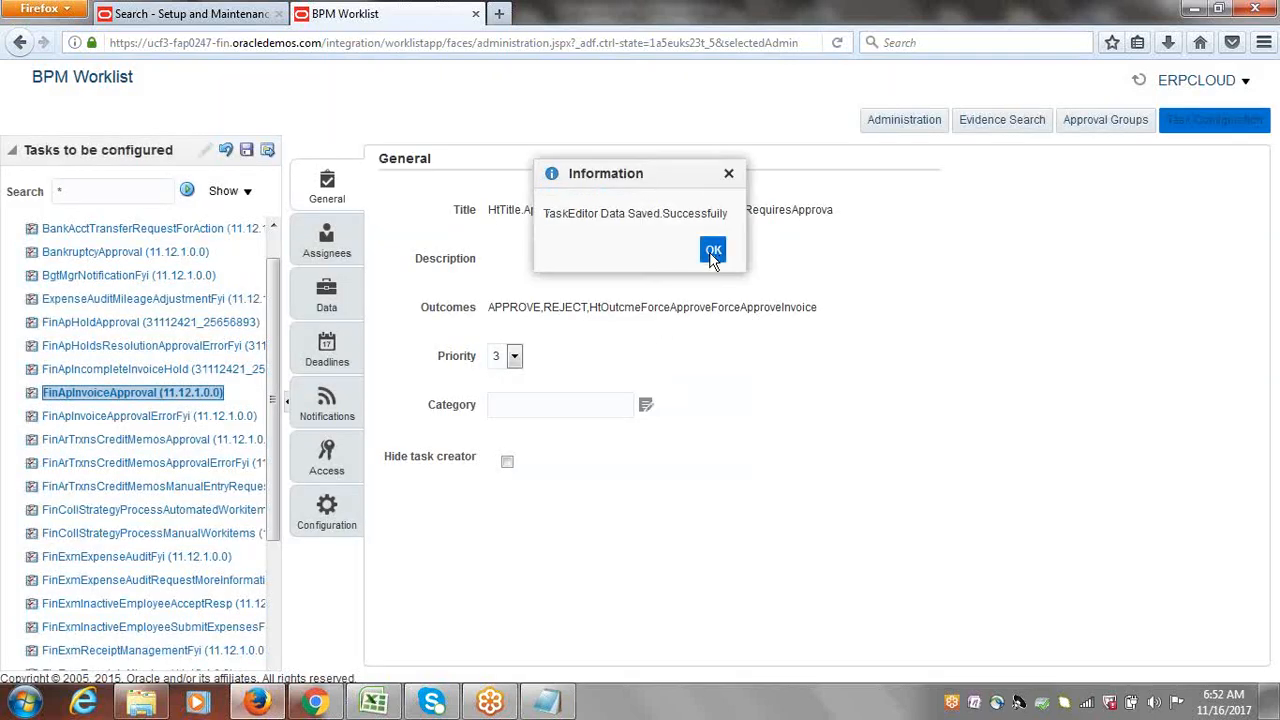
left_click(712, 249)
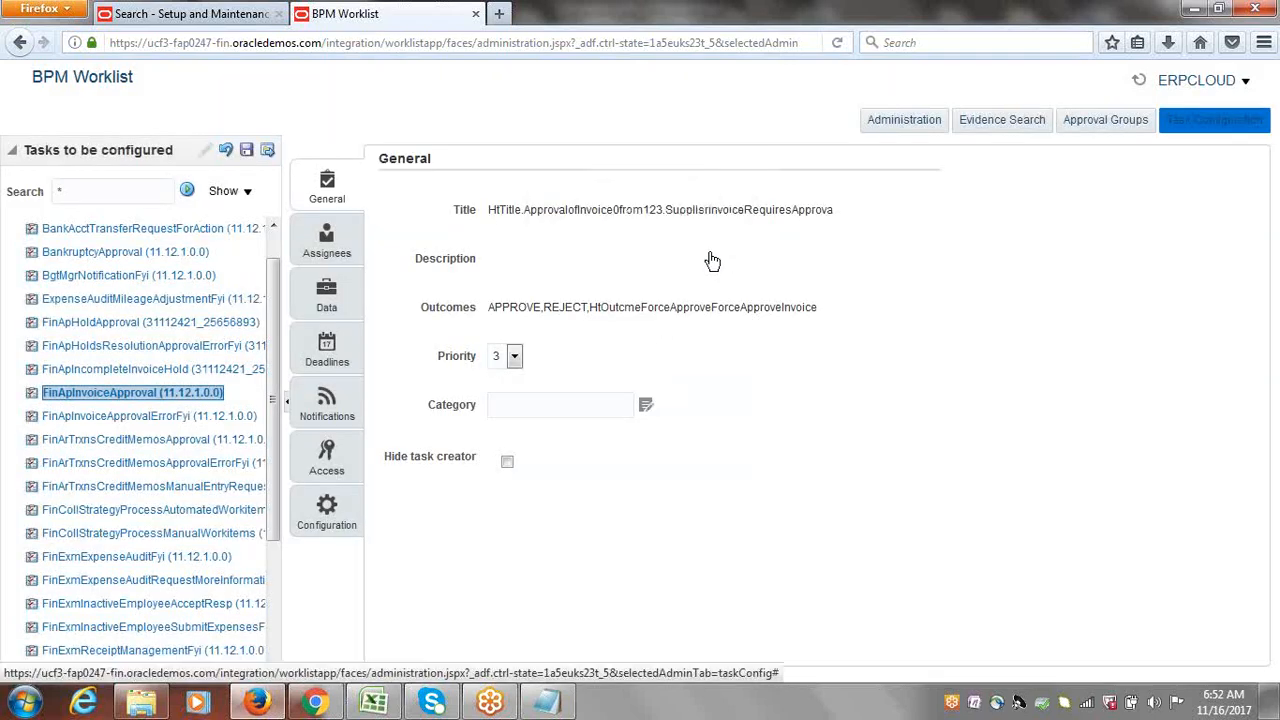
Step: Commit the FinApInvoiceApproval task without comments and dismiss the confirmation
left_click(267, 151)
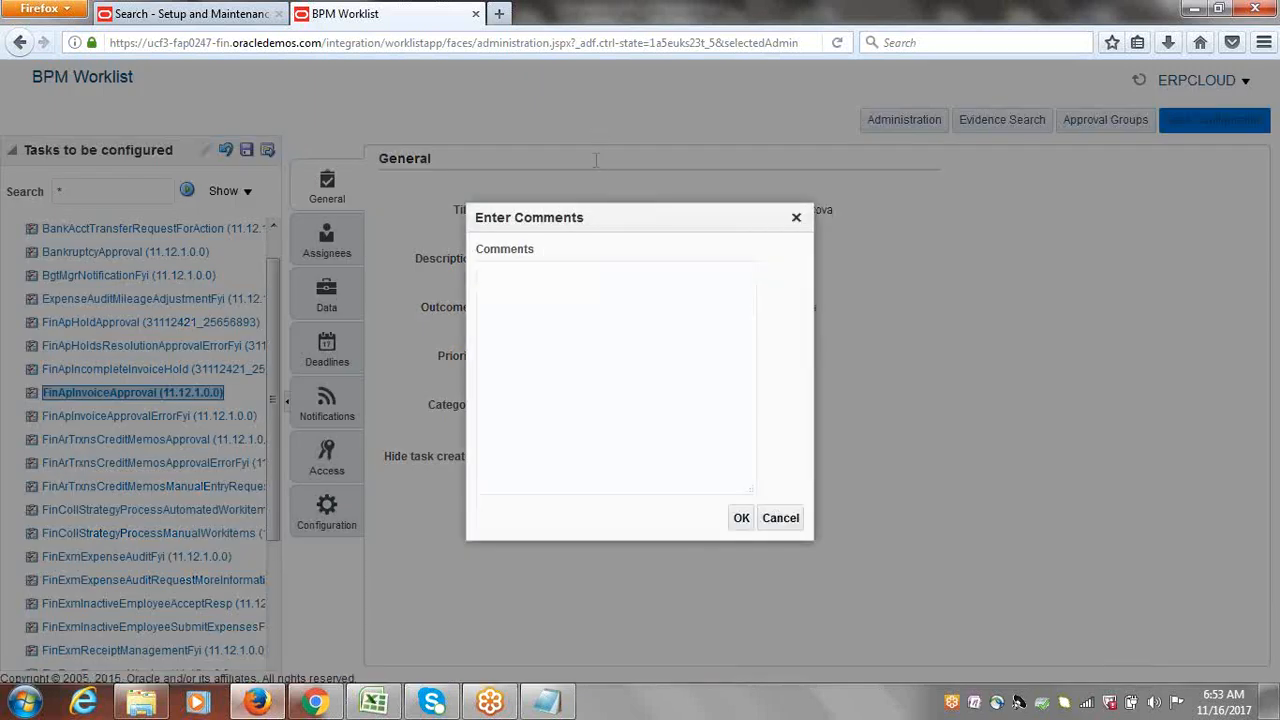
left_click(740, 518)
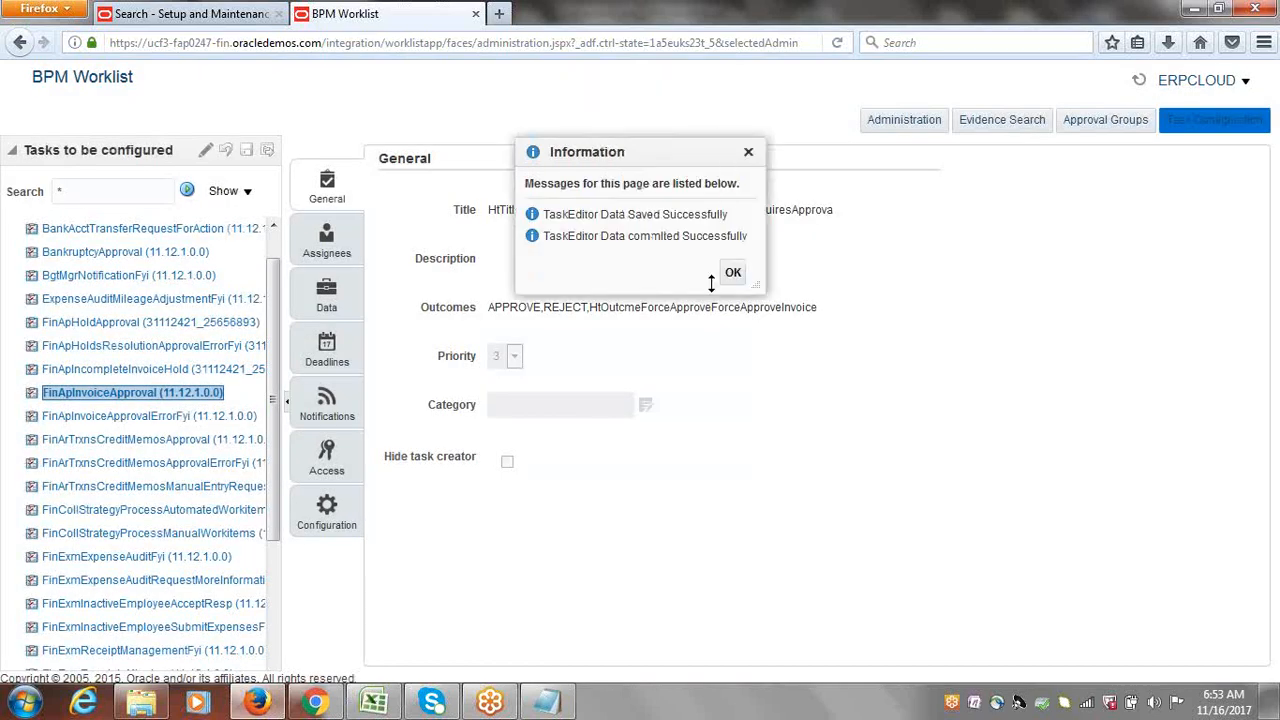
left_click(731, 273)
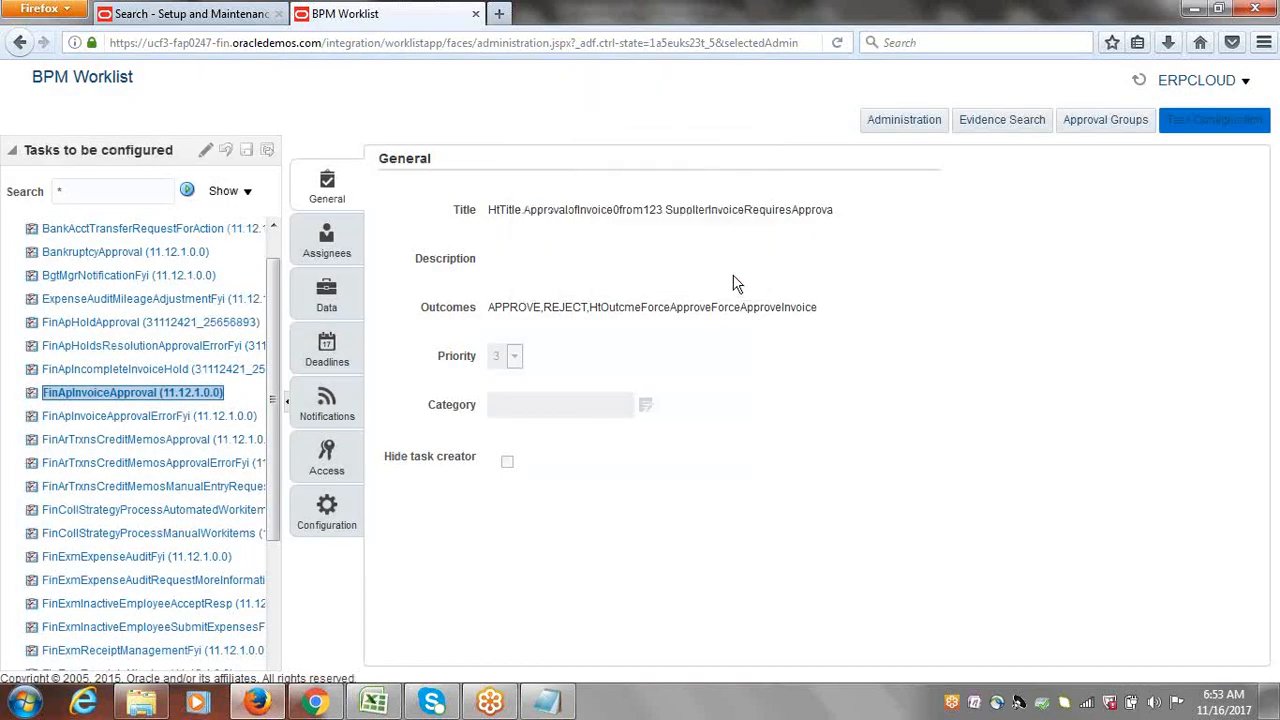
Step: Put FinApInvoiceApproval back into edit mode and show its Assignees diagram
left_click(206, 158)
left_click(323, 248)
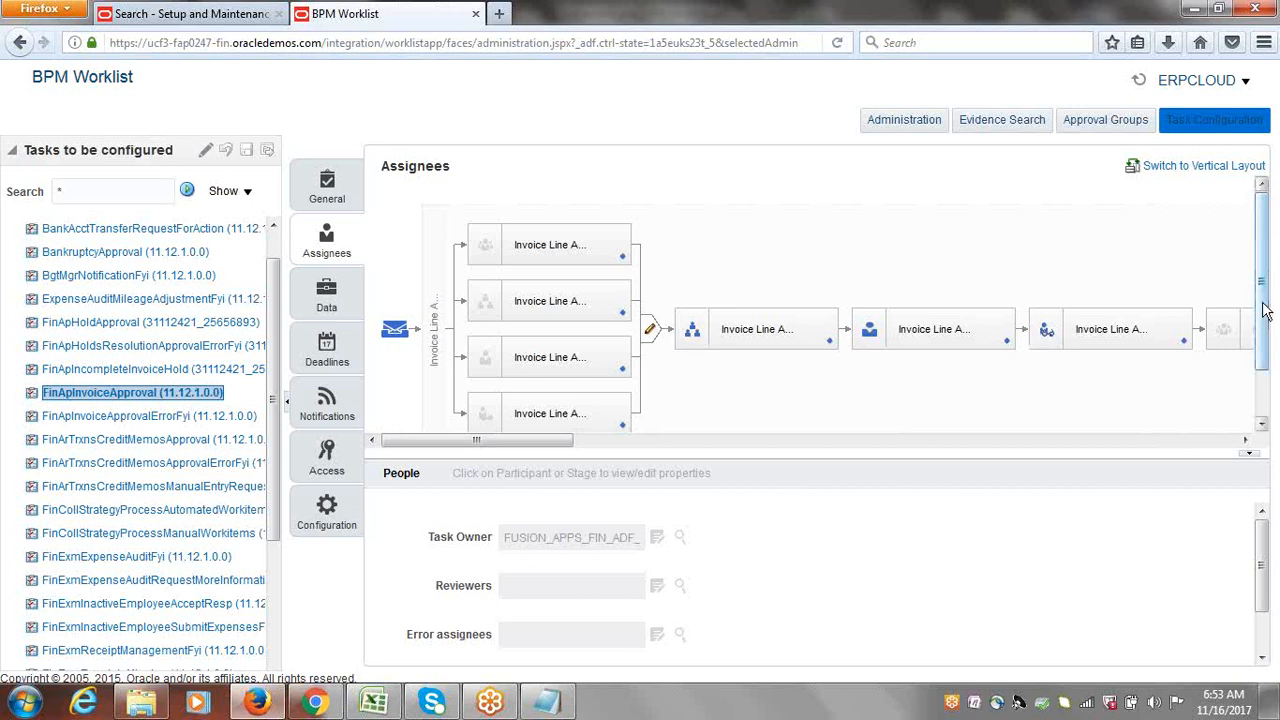
scroll(1263, 311, "down", 1)
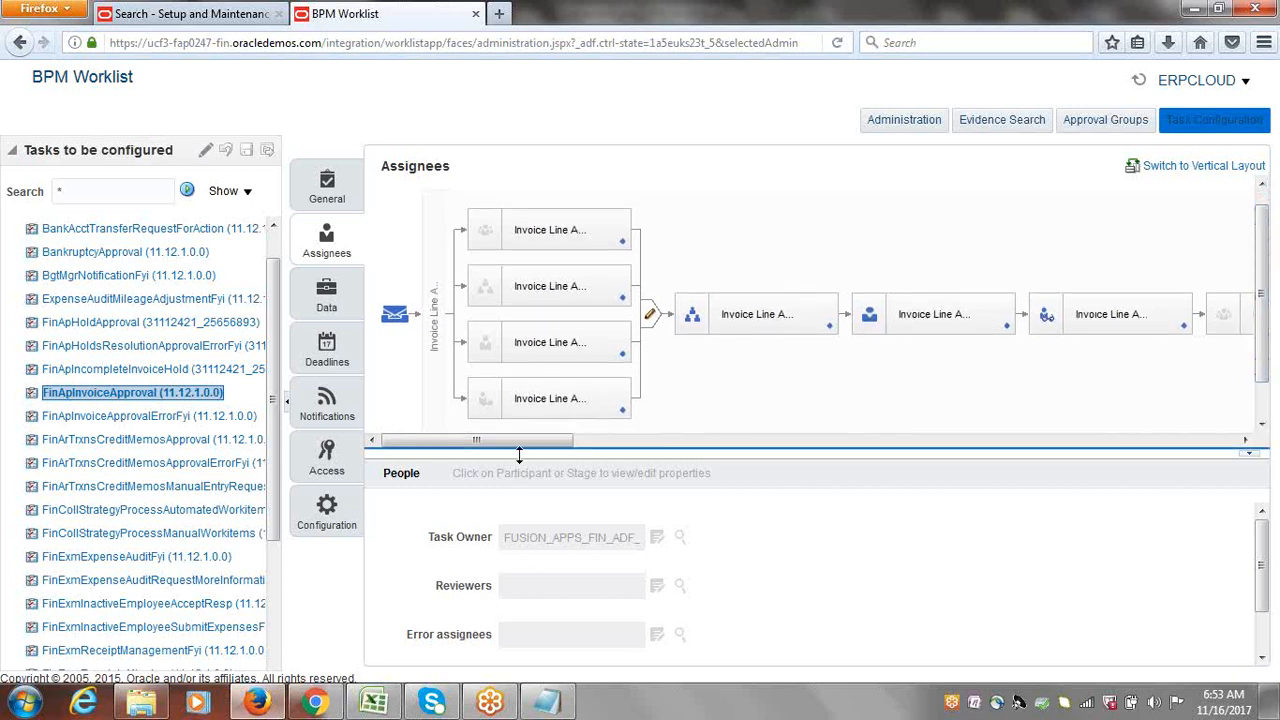
left_click_drag(523, 444, 597, 449)
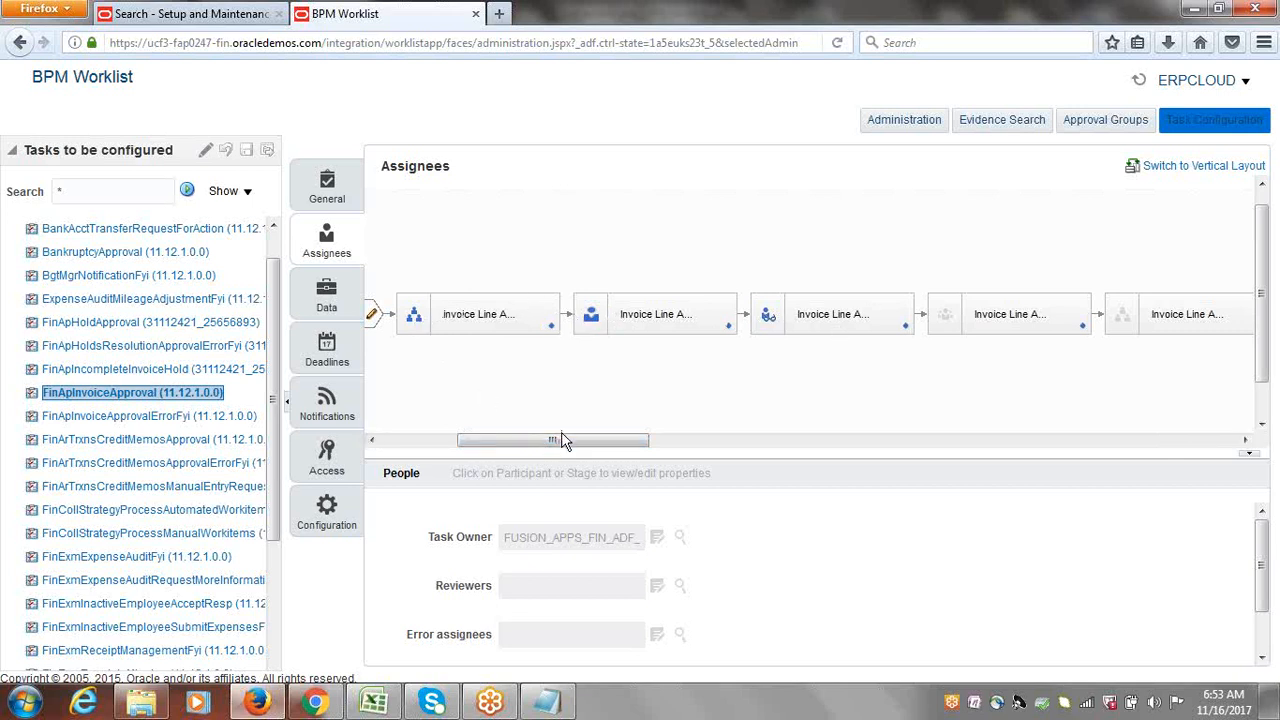
Step: Scroll the diagram across the four Invoice Line, Request and Document stages
left_click_drag(553, 443, 1021, 502)
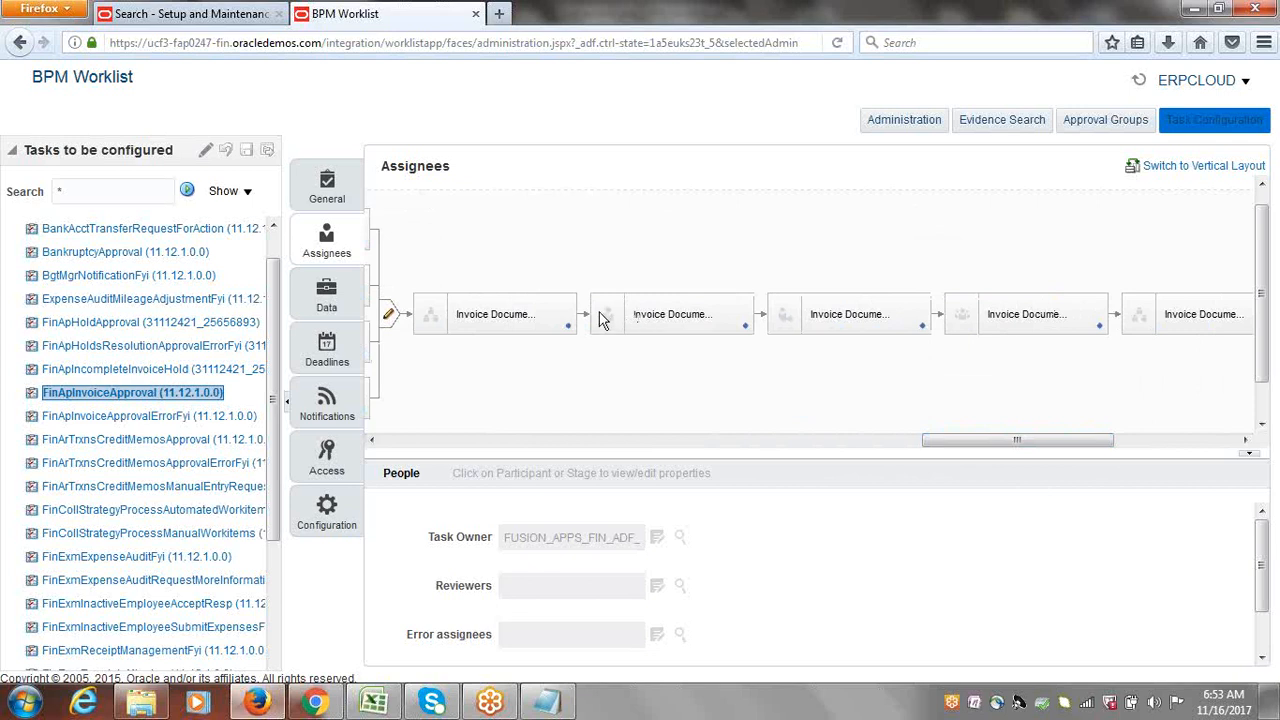
left_click_drag(1024, 441, 447, 460)
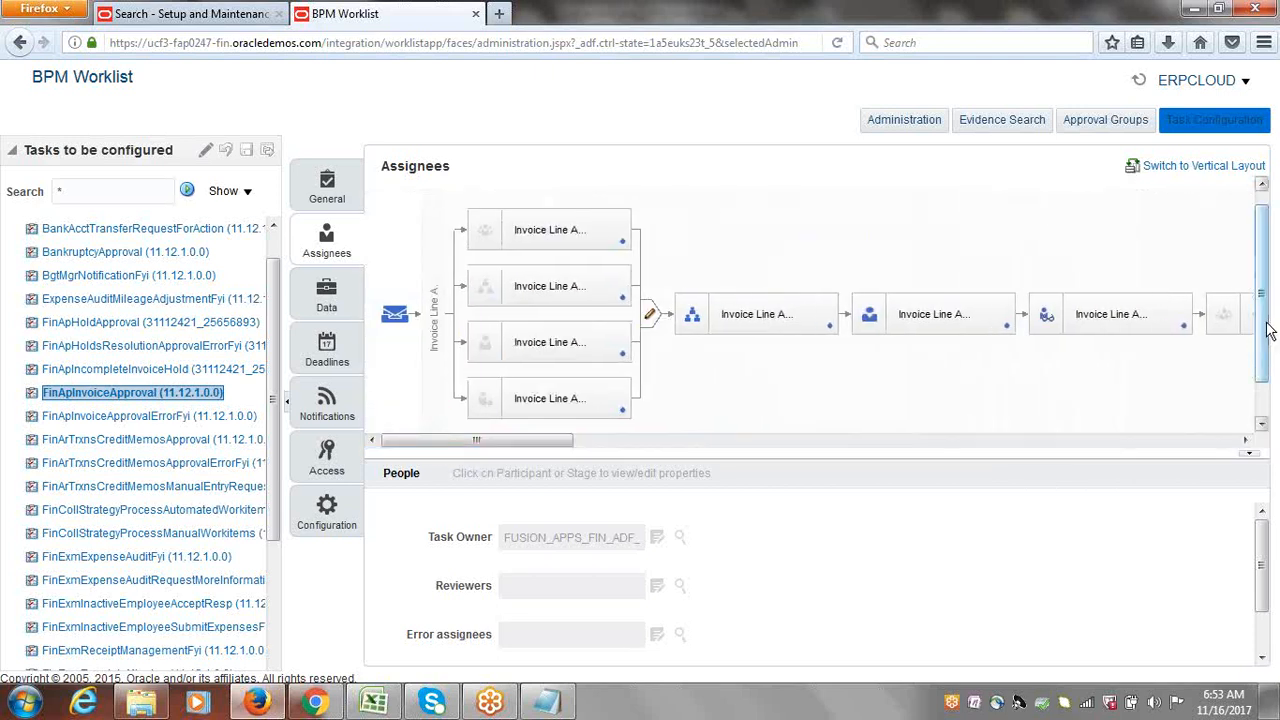
left_click_drag(1266, 333, 1266, 333)
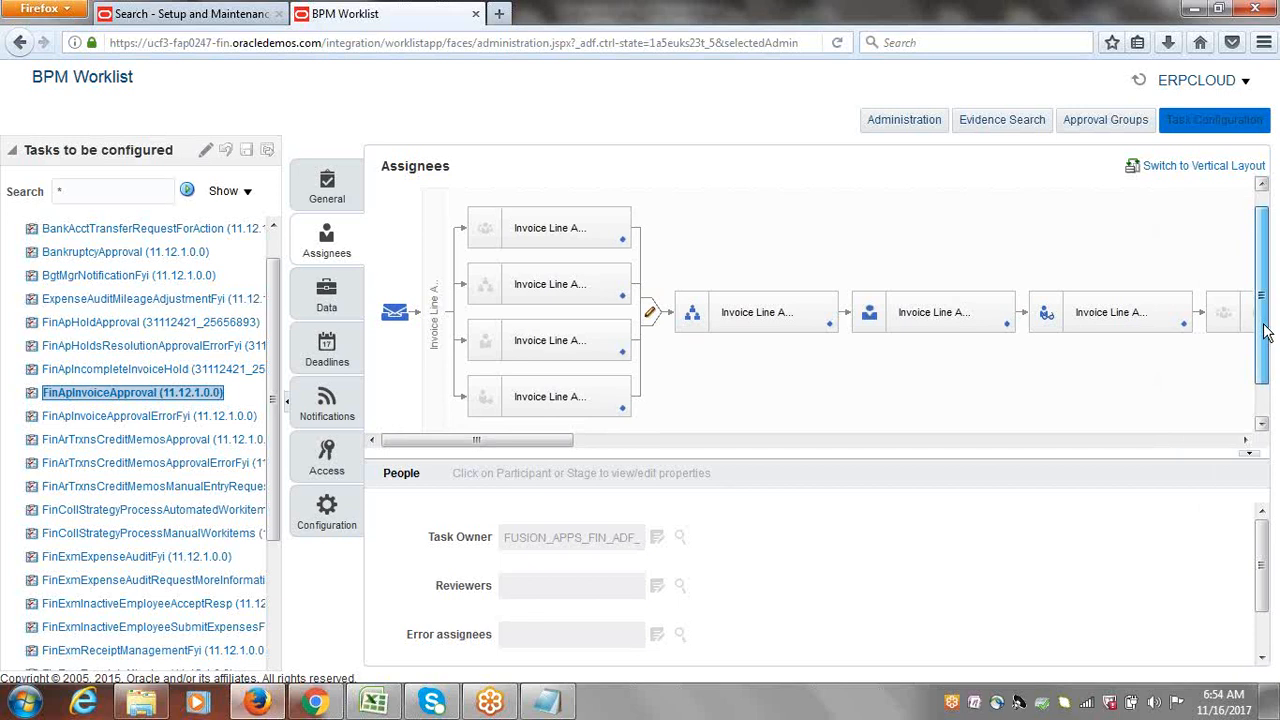
left_click_drag(1266, 333, 1266, 337)
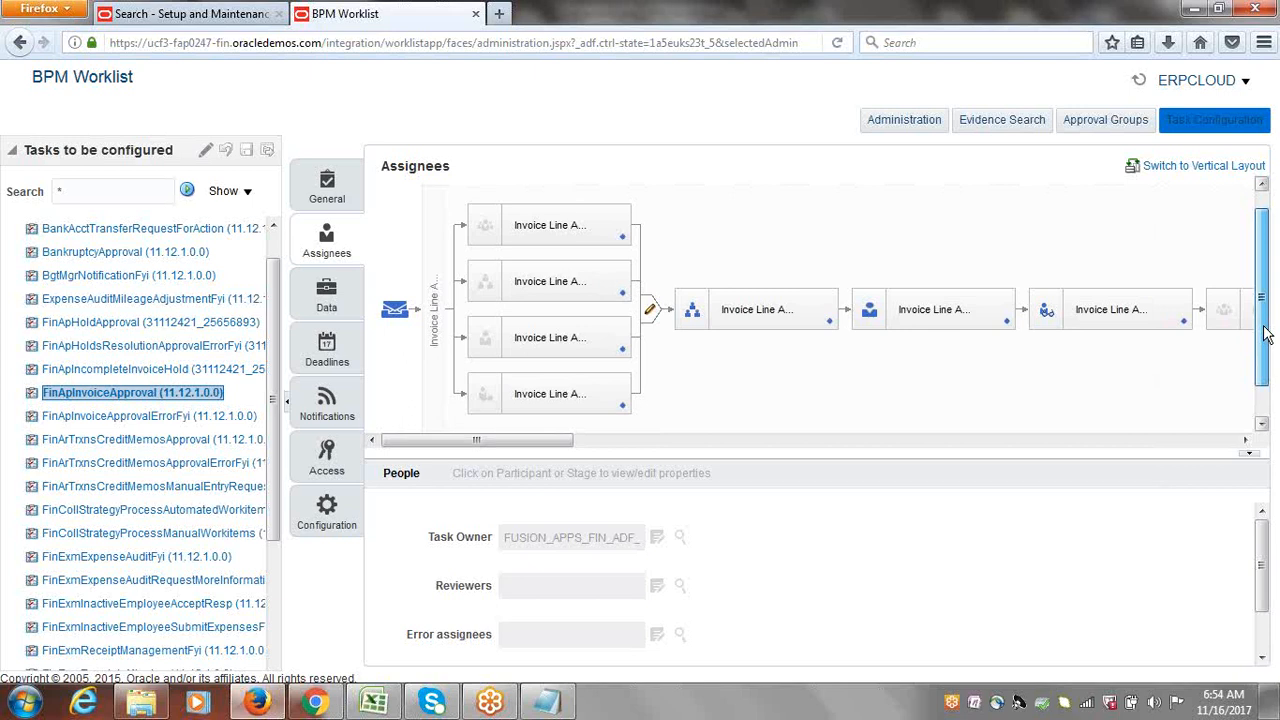
left_click_drag(1266, 337, 1270, 358)
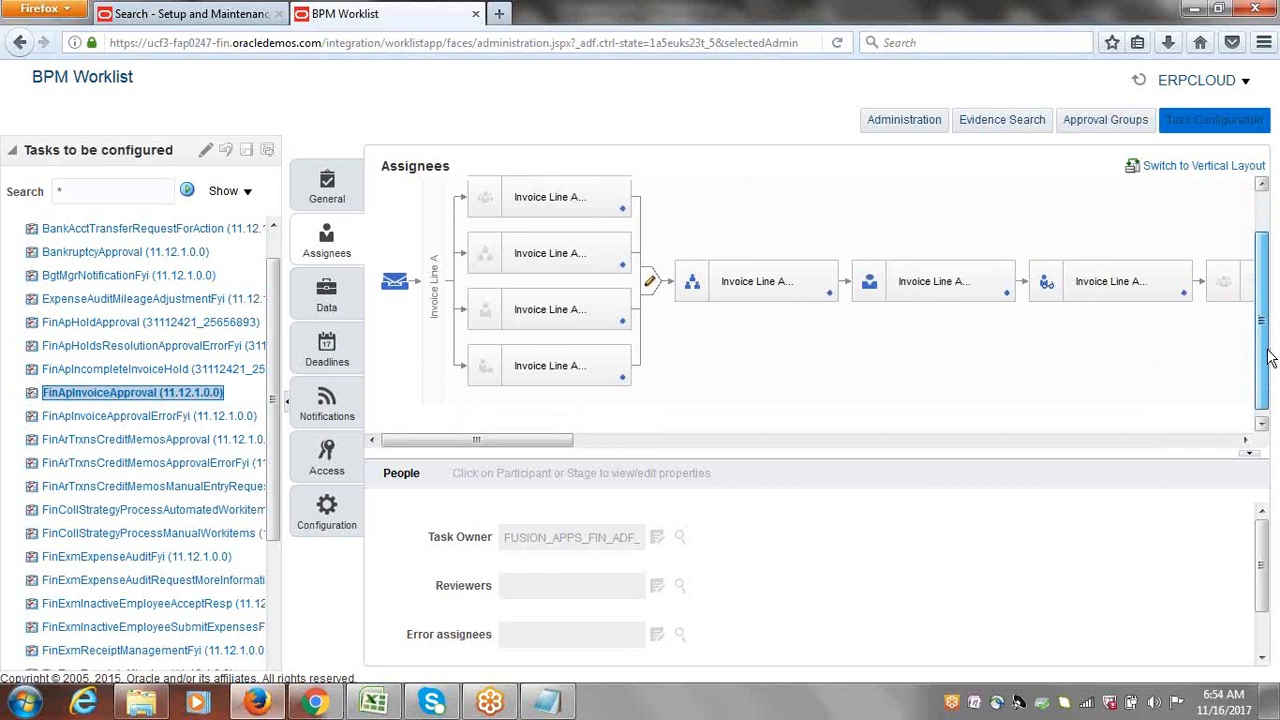
left_click_drag(1270, 358, 1270, 358)
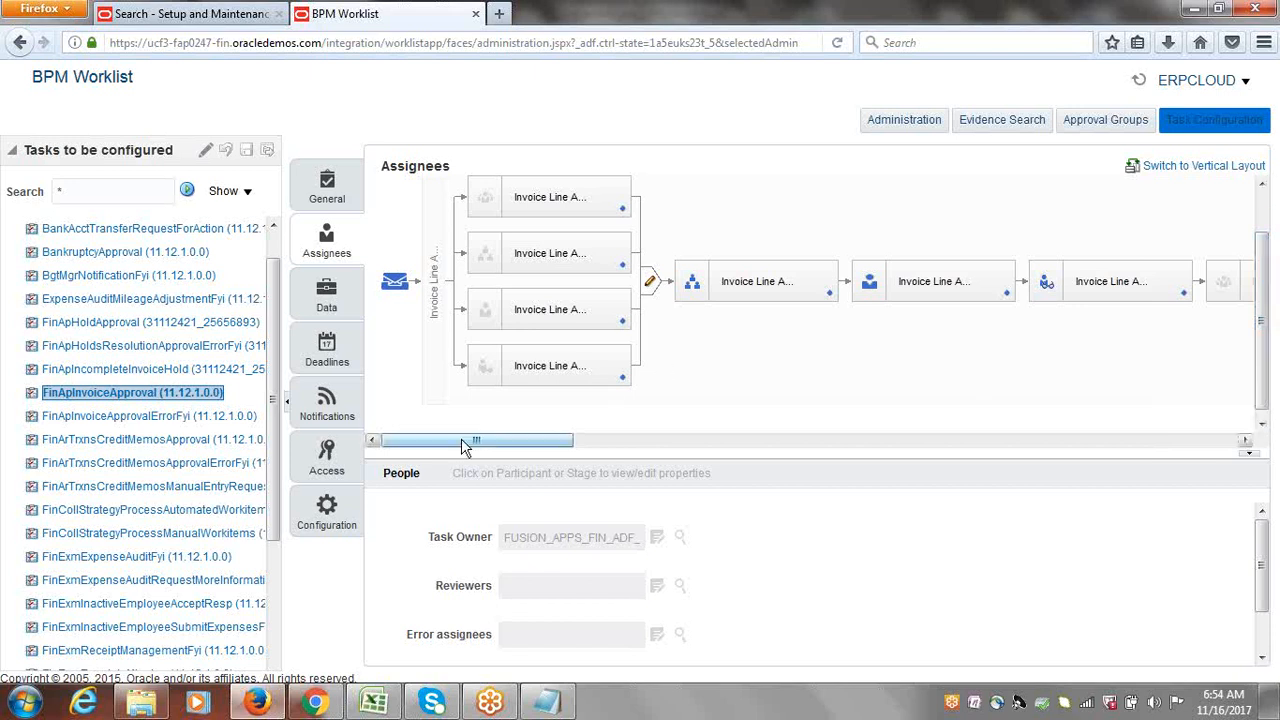
left_click_drag(460, 442, 530, 454)
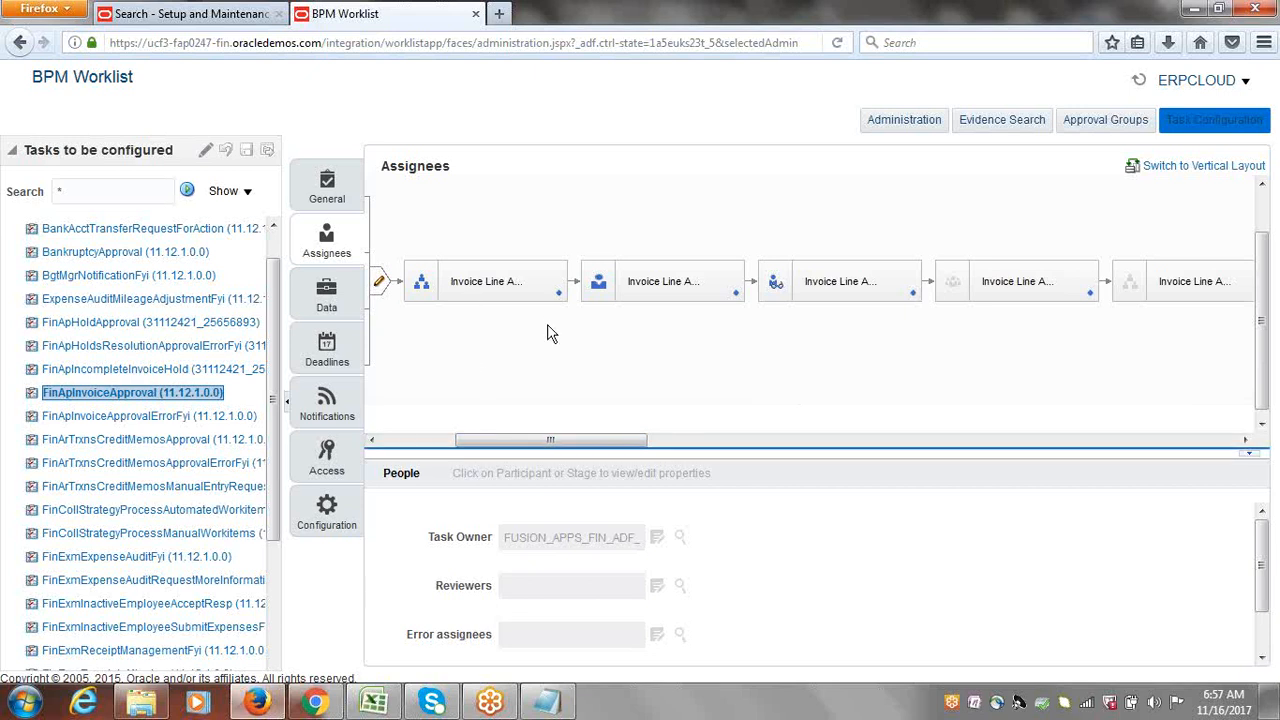
left_click_drag(547, 441, 783, 486)
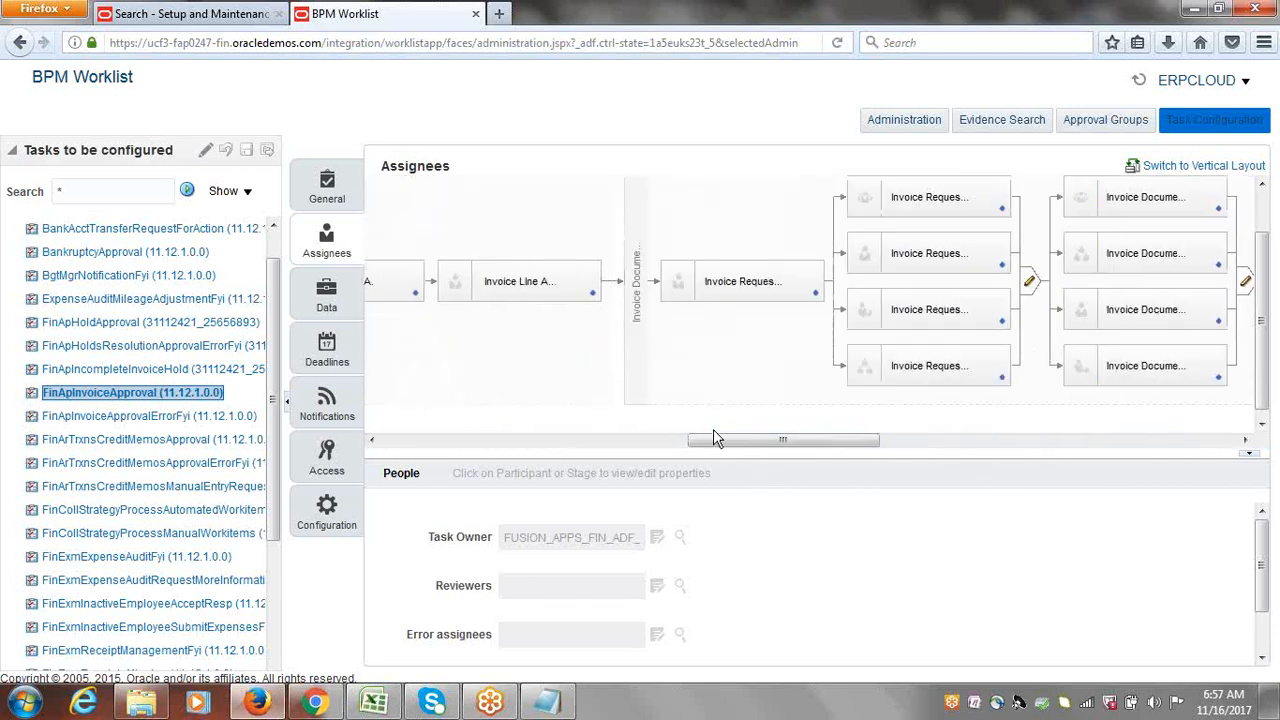
left_click_drag(714, 437, 1105, 445)
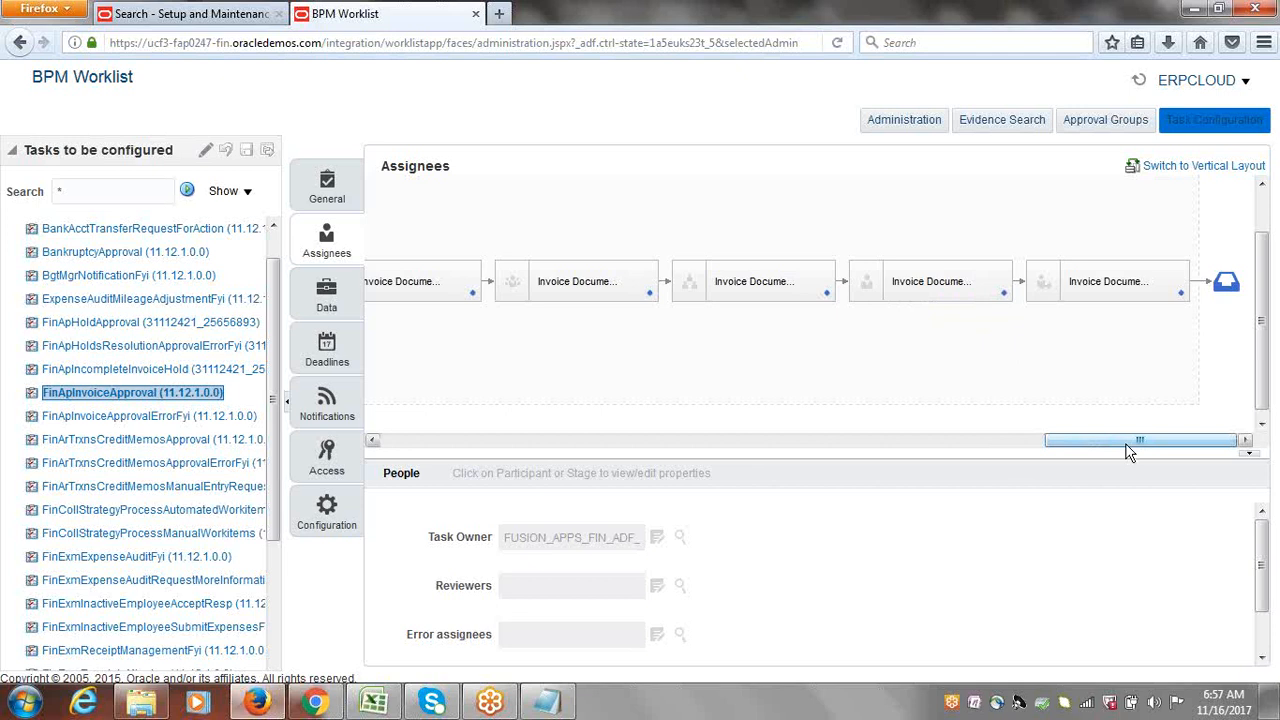
left_click_drag(1128, 449, 437, 440)
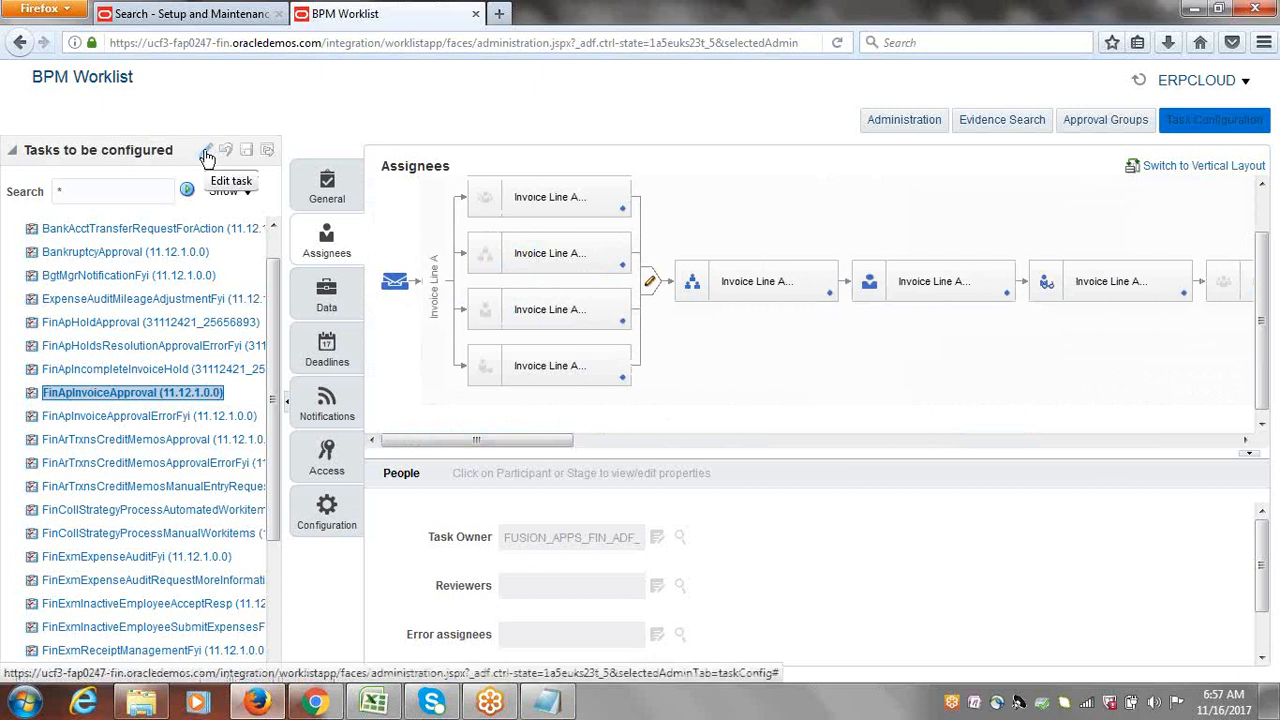
Step: Check the Invoice Line stage's advanced options, then re-enter edit mode on the Assignees diagram
left_click(748, 281)
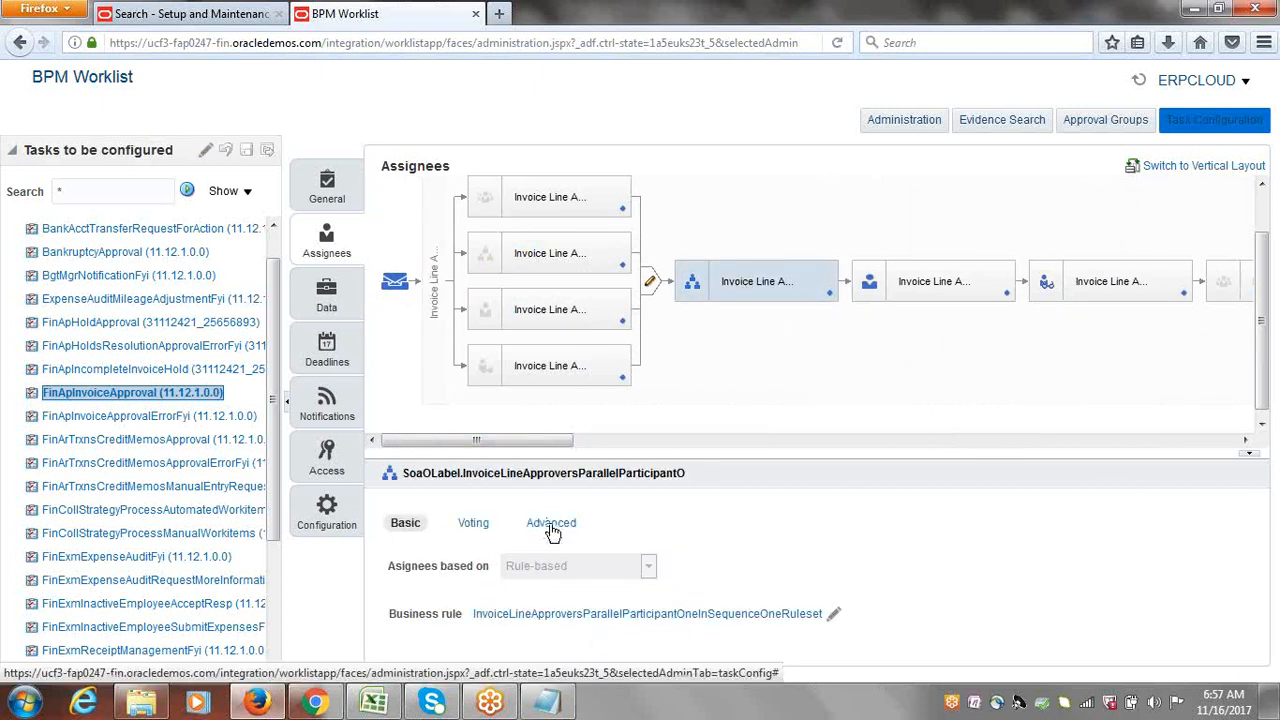
left_click(552, 530)
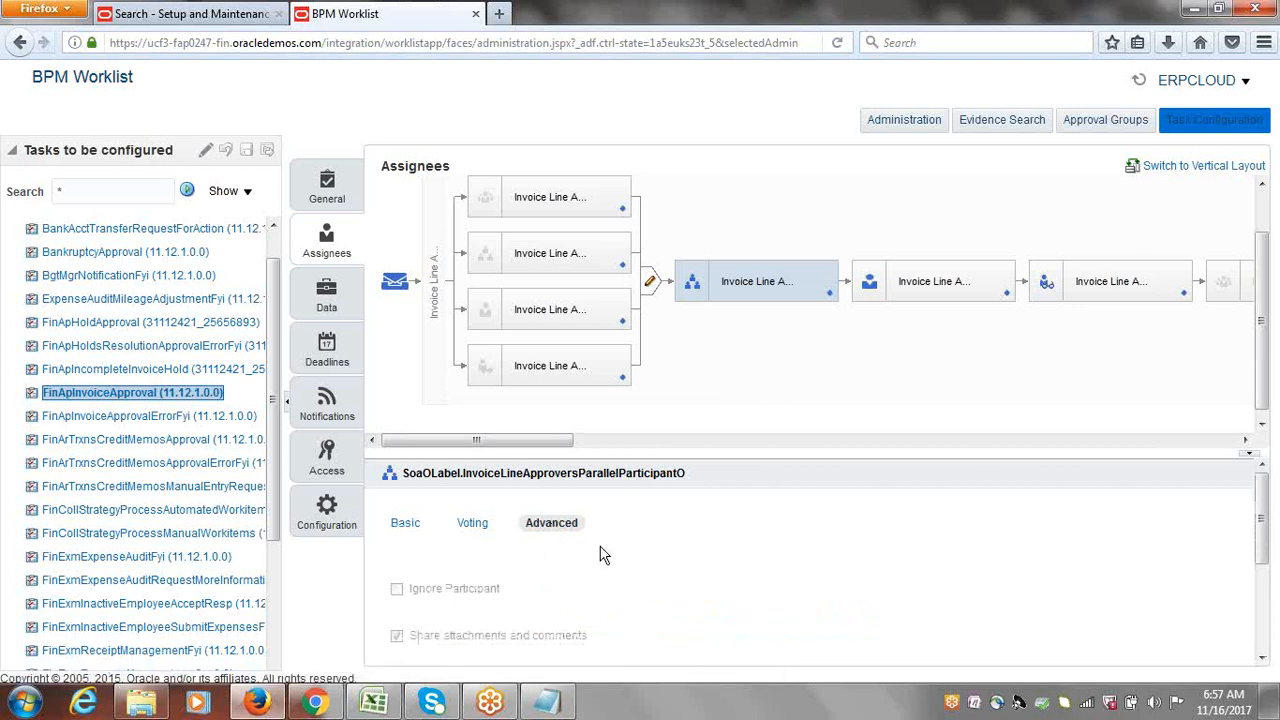
left_click(205, 152)
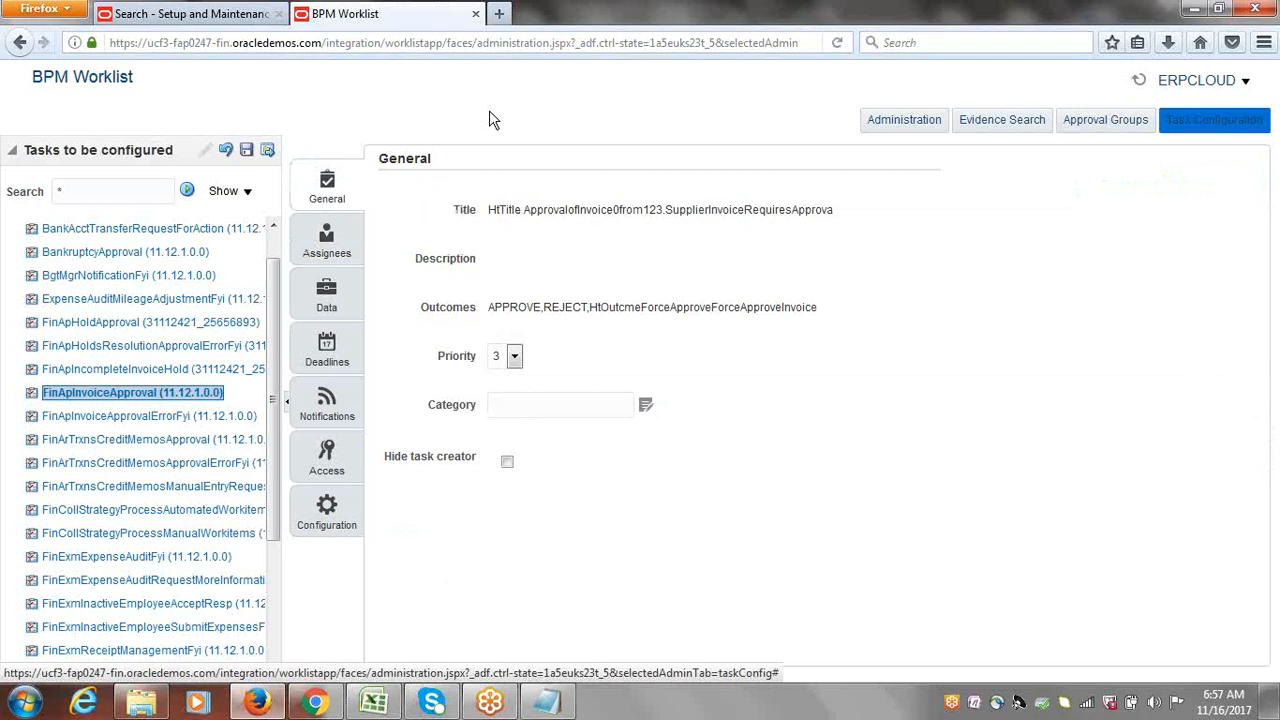
left_click(326, 245)
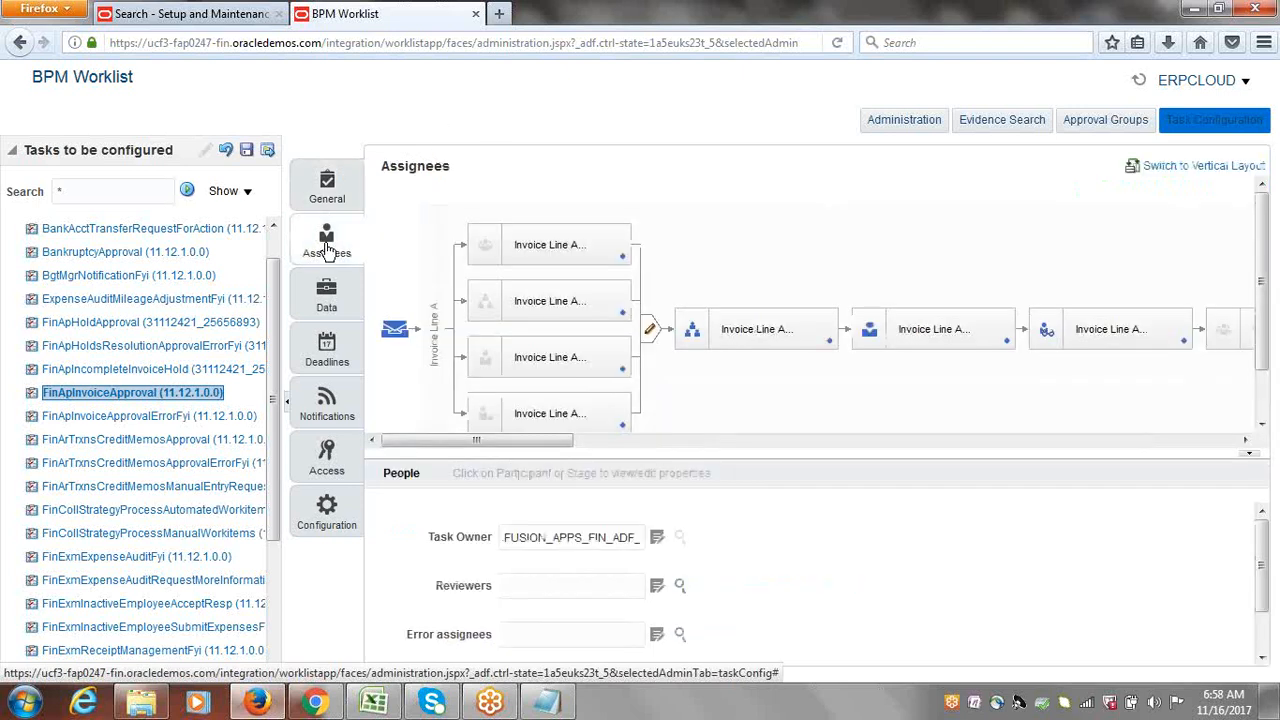
left_click_drag(495, 441, 543, 441)
Step: Tick Ignore Participant on the parallel Invoice Line, next Invoice Line approver and FYI stages
left_click(588, 318)
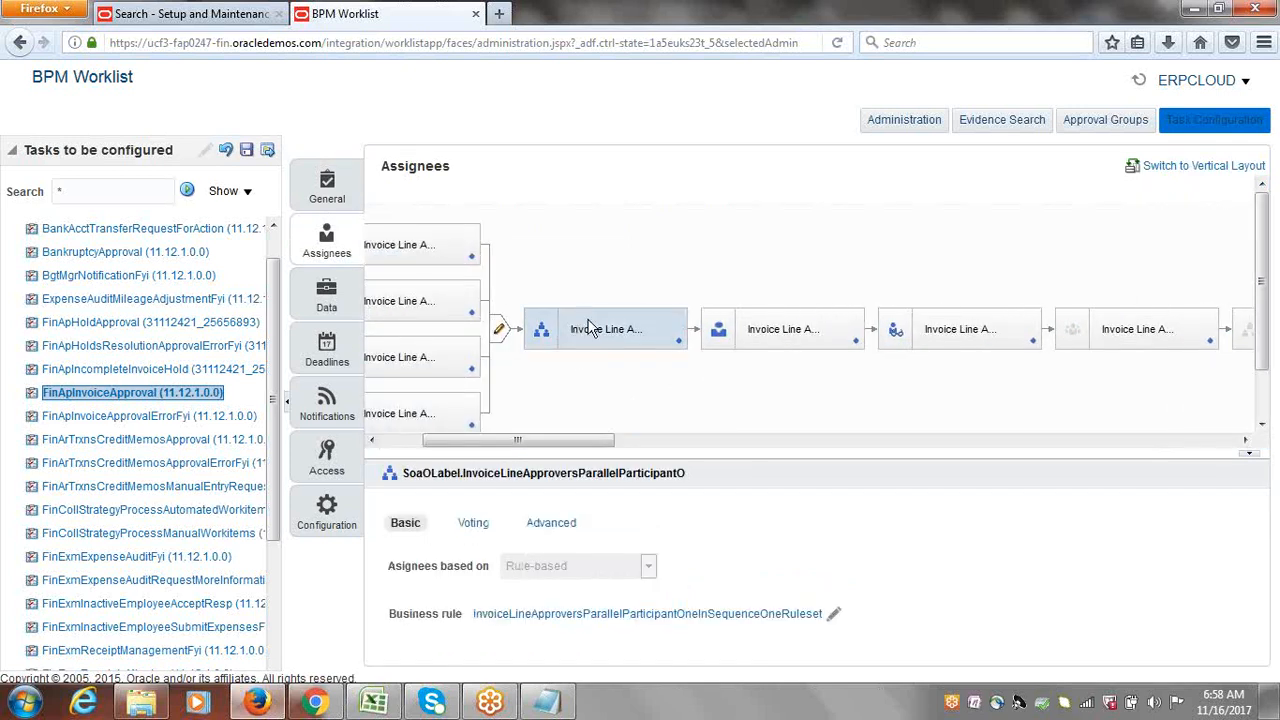
left_click(550, 524)
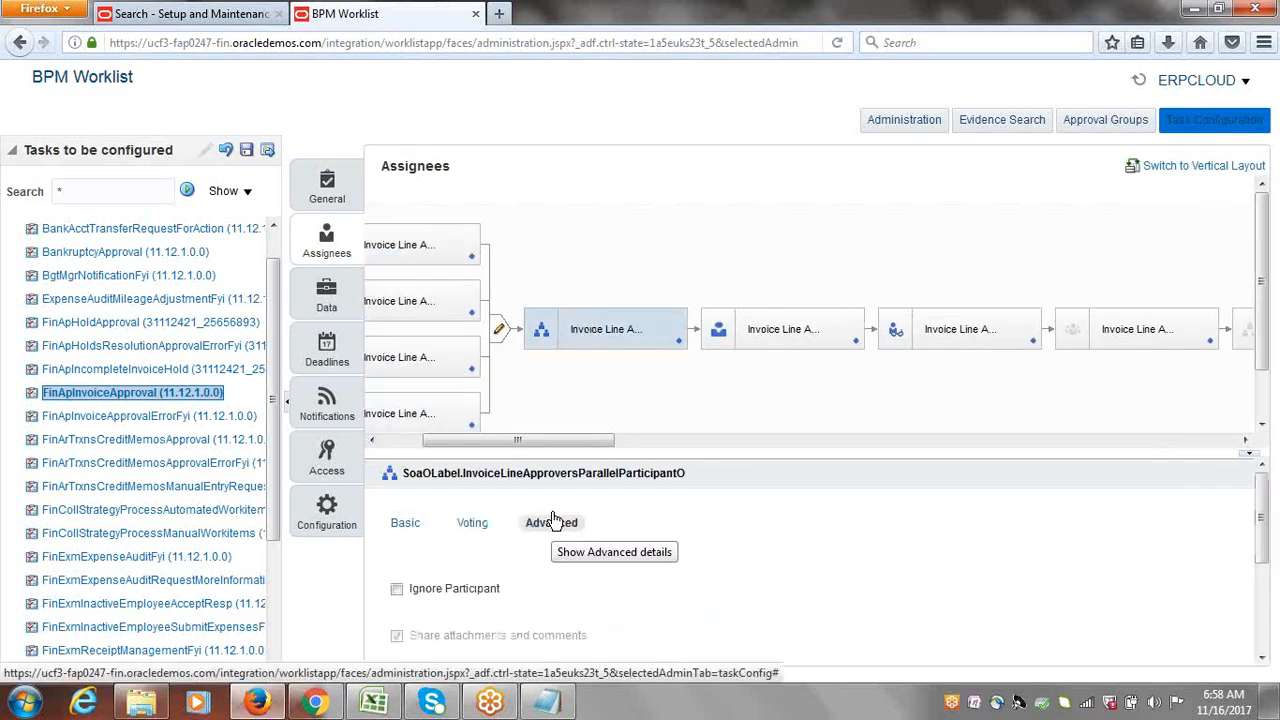
left_click(397, 590)
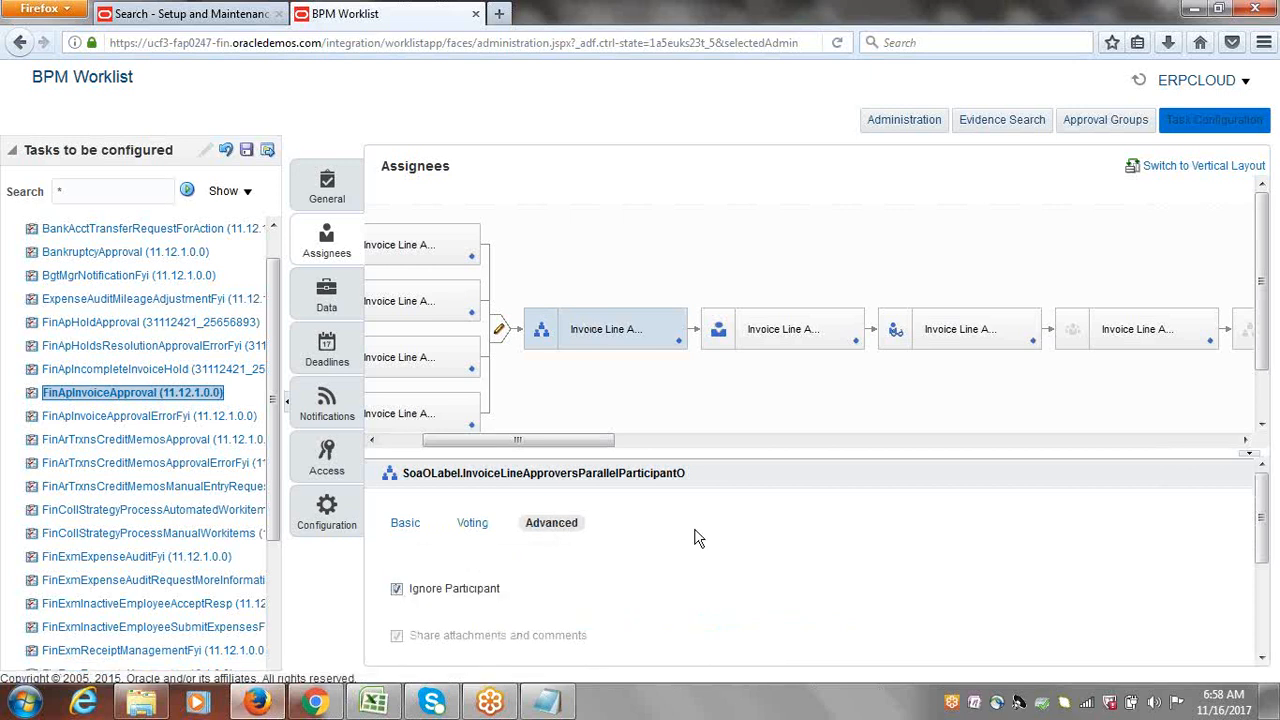
left_click(767, 328)
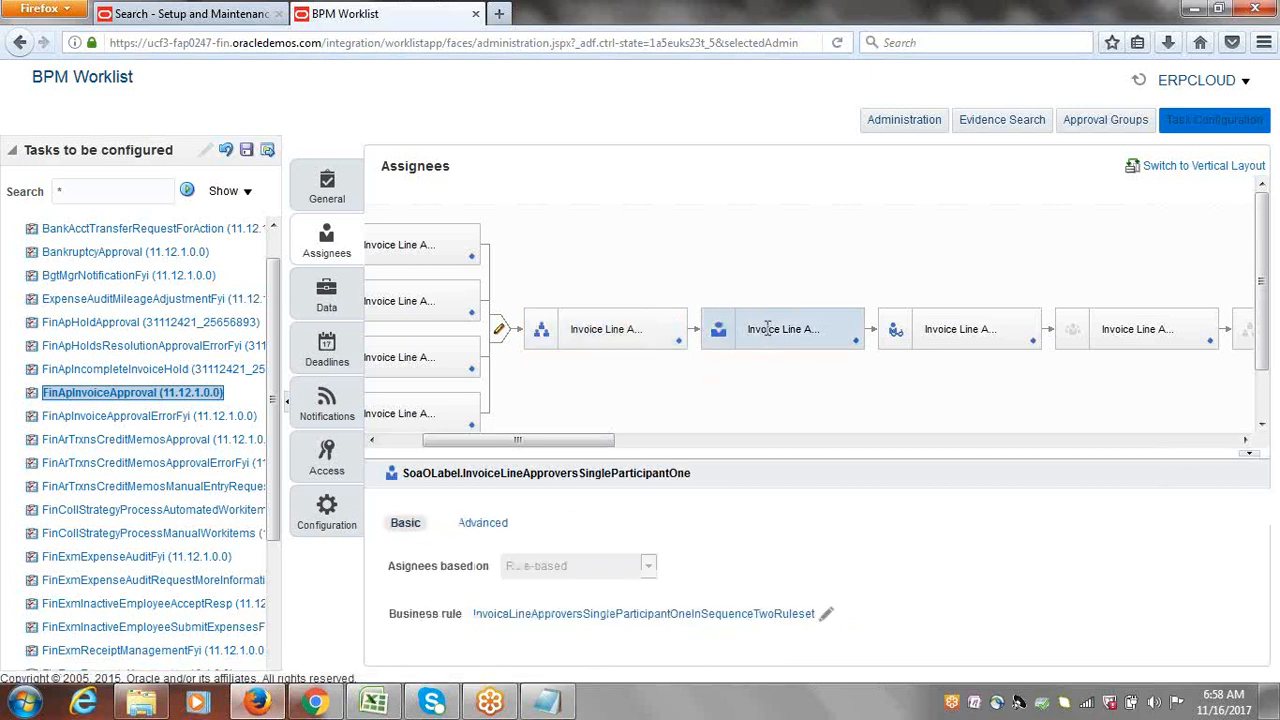
left_click(484, 523)
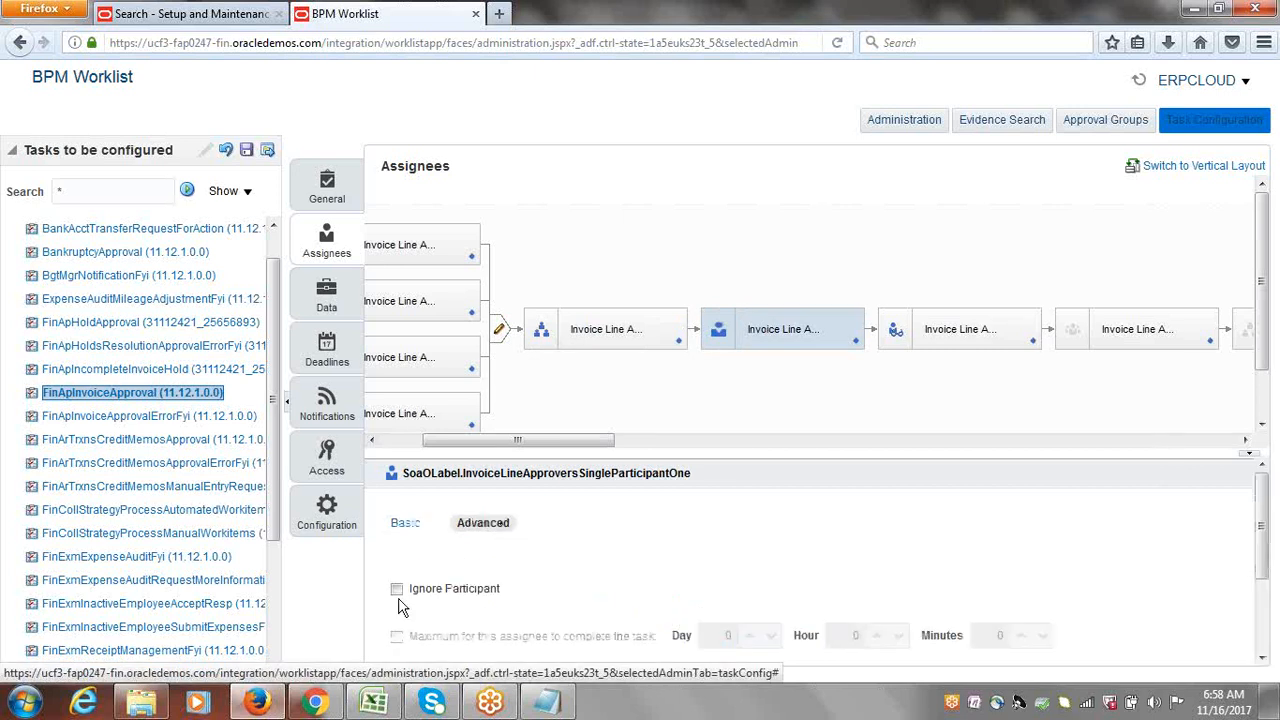
left_click(397, 589)
left_click(963, 330)
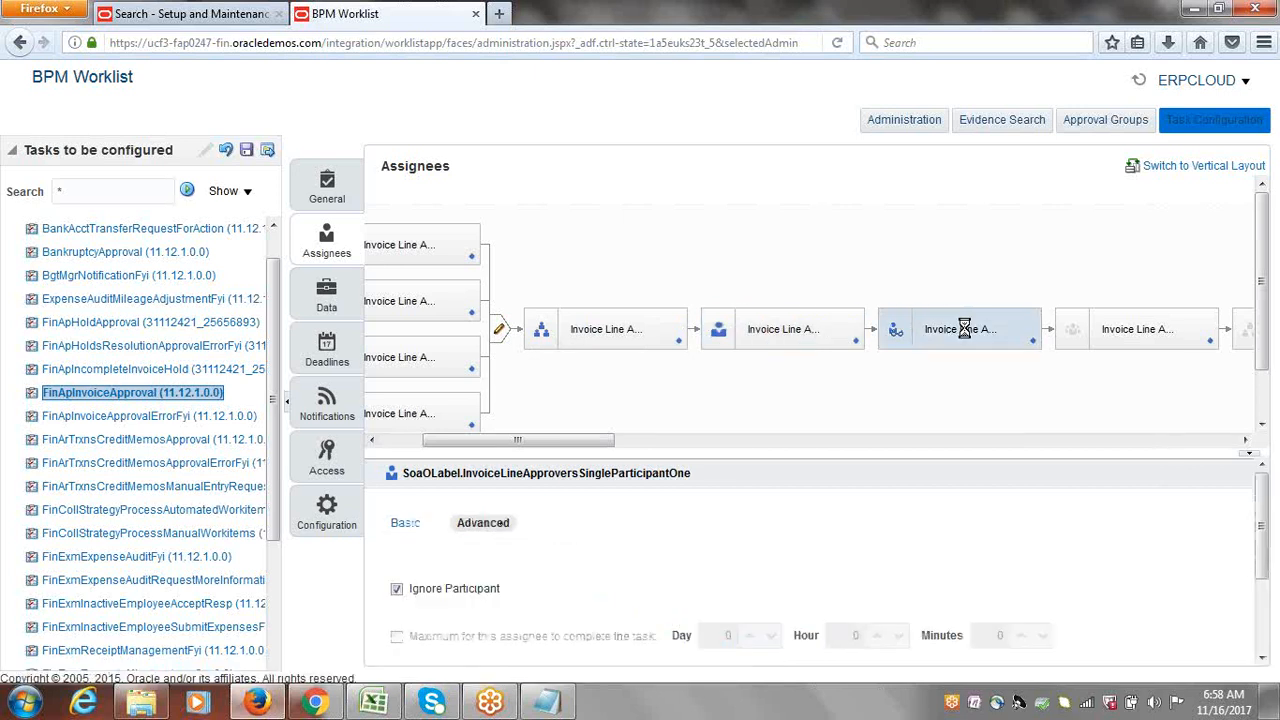
left_click(500, 529)
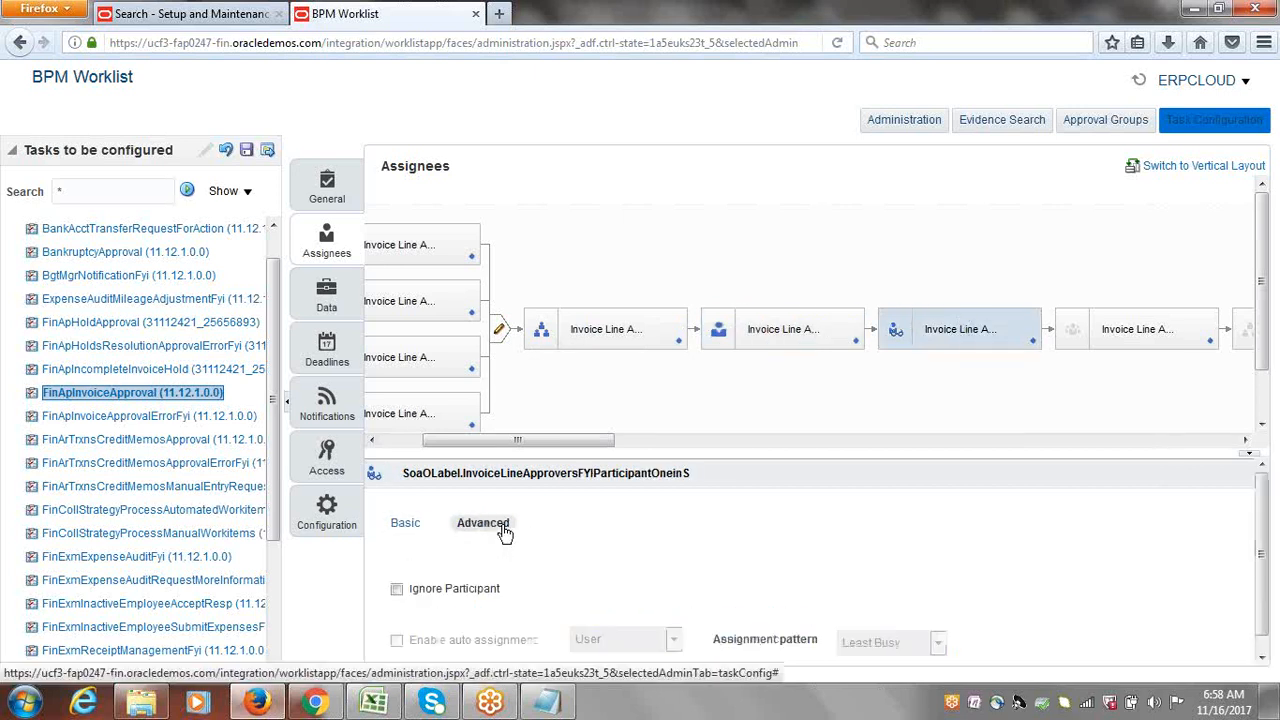
left_click(397, 590)
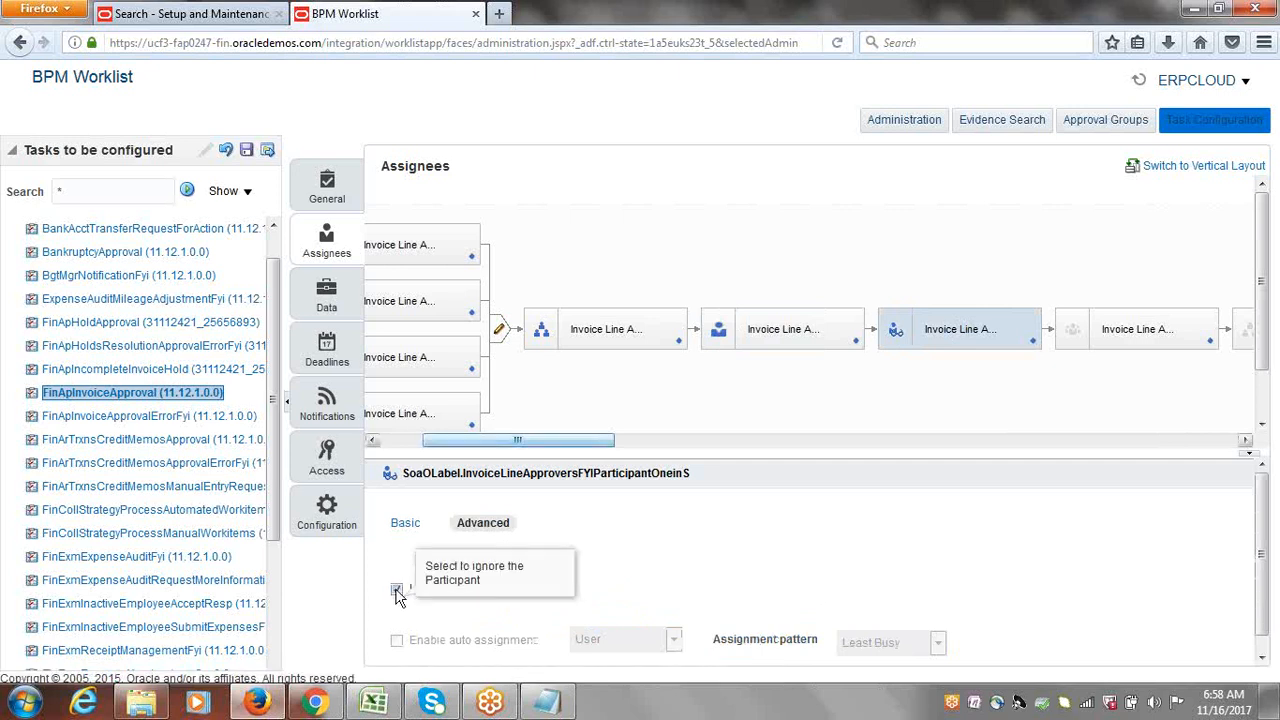
Step: Show the advanced options of the single-participant Invoice Document stage
left_click_drag(524, 442, 1158, 481)
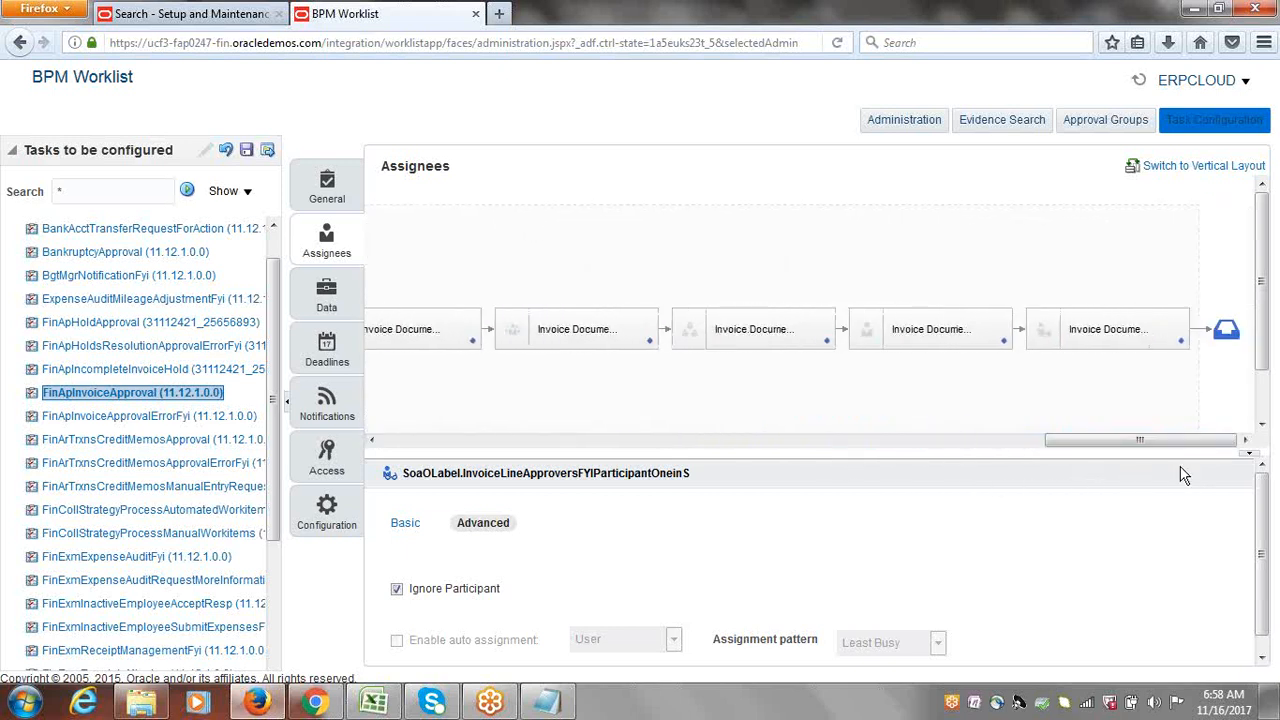
left_click(937, 331)
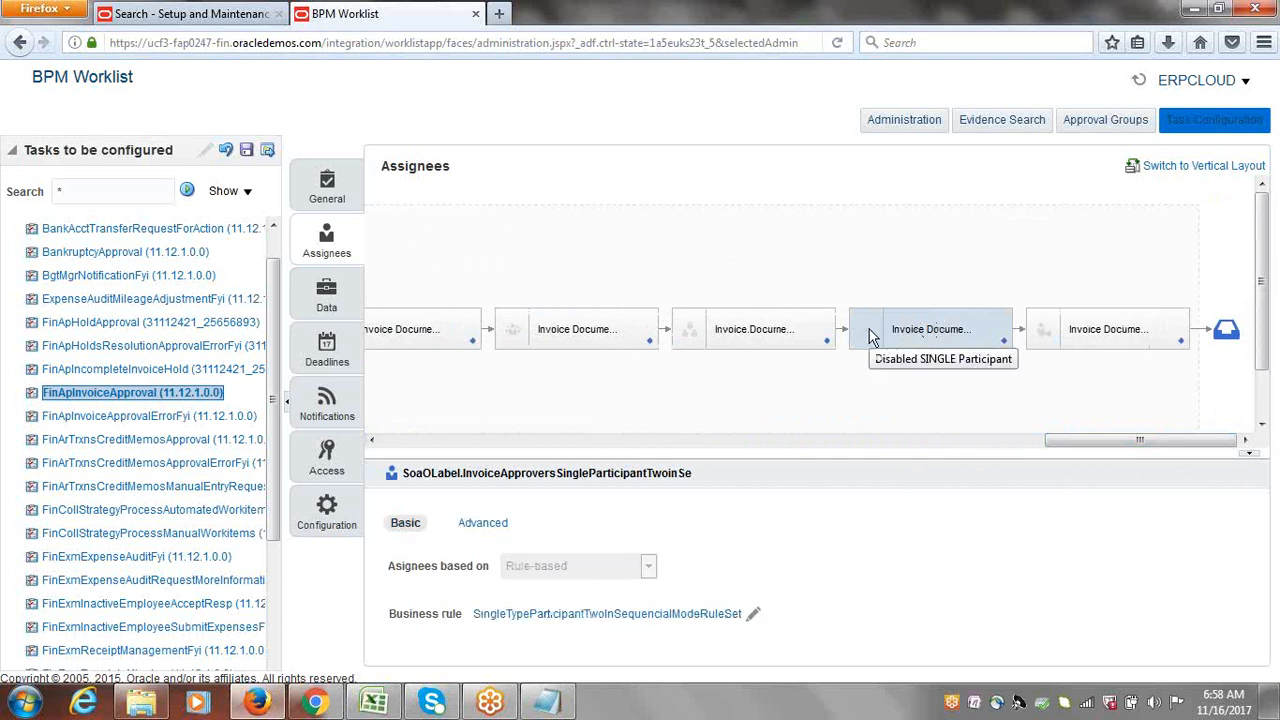
left_click(483, 527)
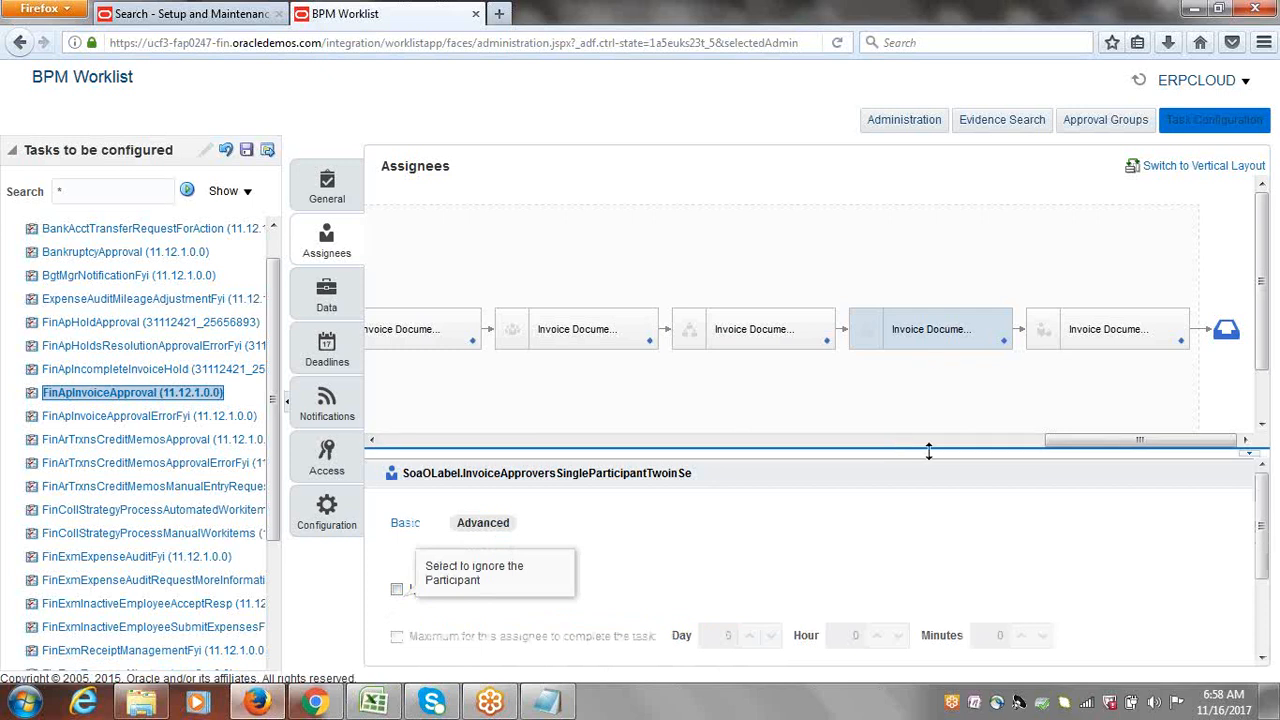
Step: Save and commit the participant changes without comments, dismissing the success messages
left_click(245, 151)
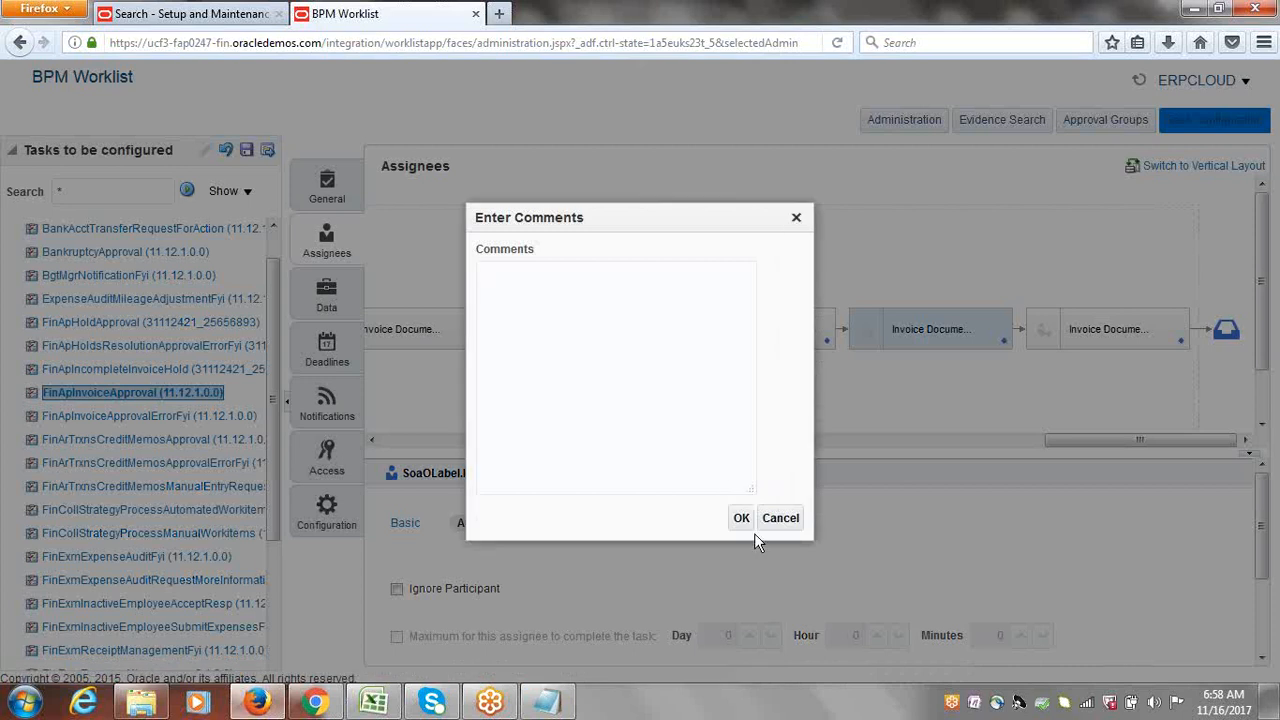
left_click(741, 519)
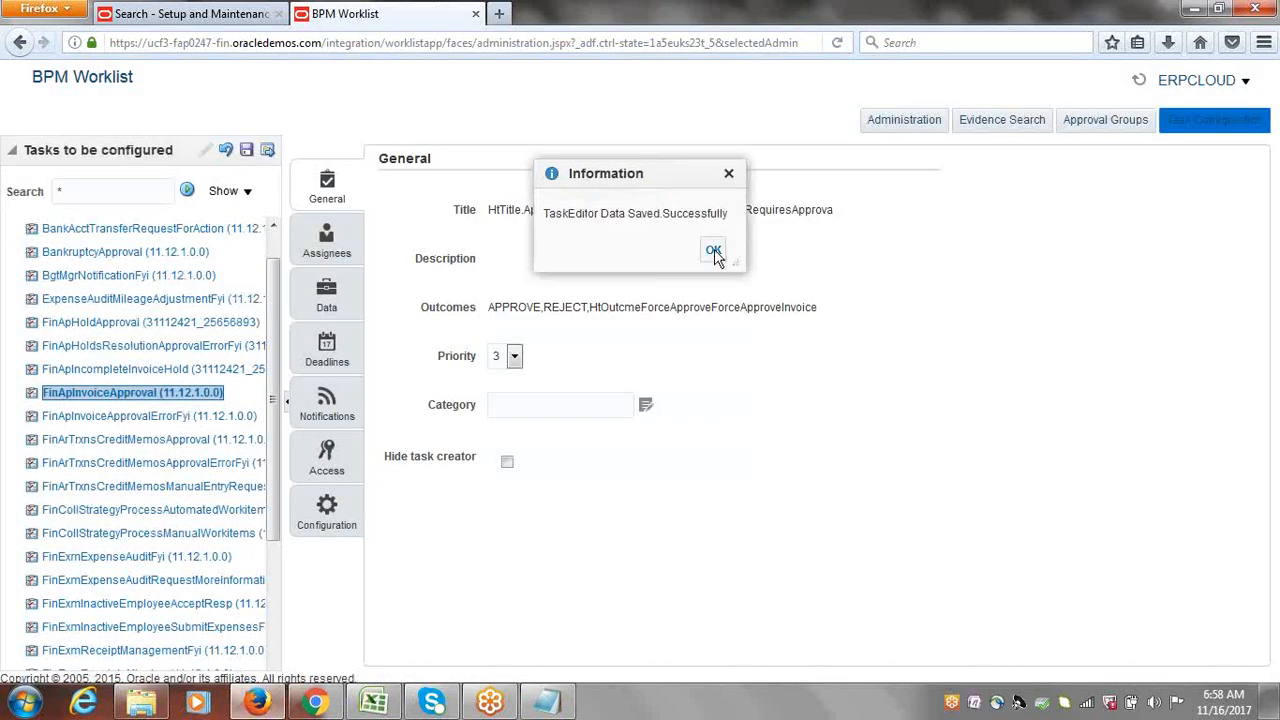
left_click(712, 254)
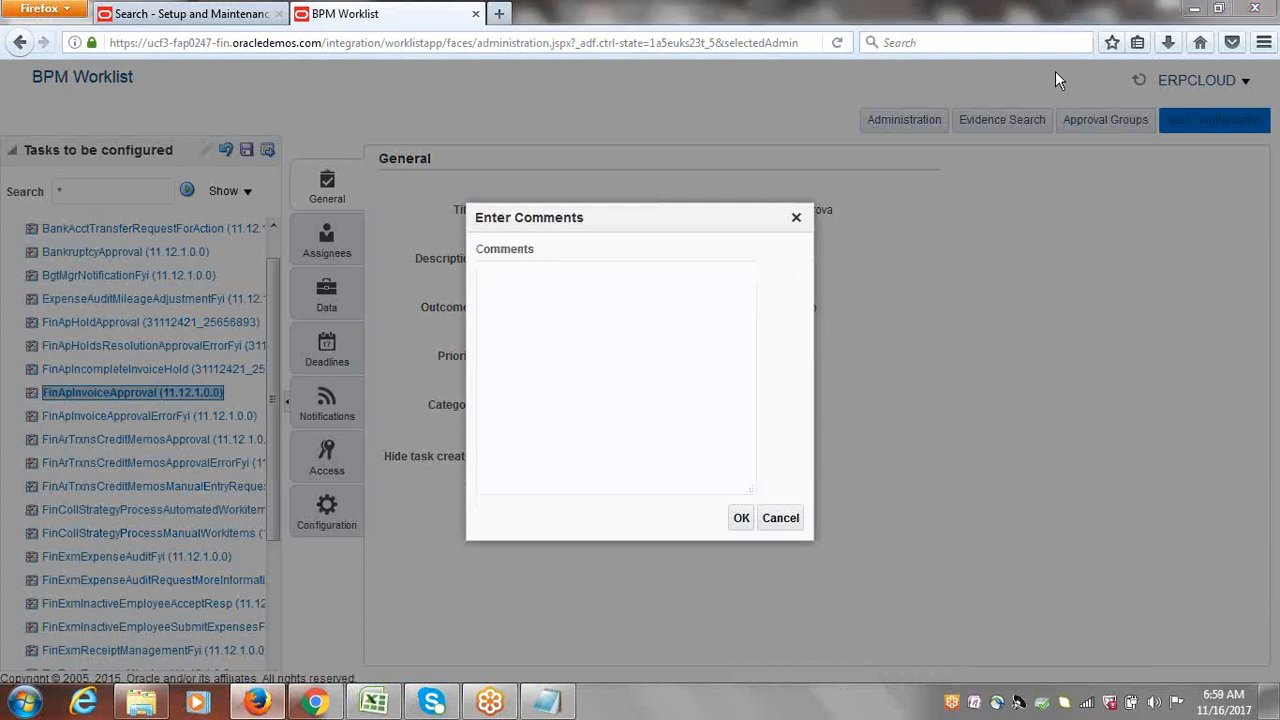
left_click(739, 517)
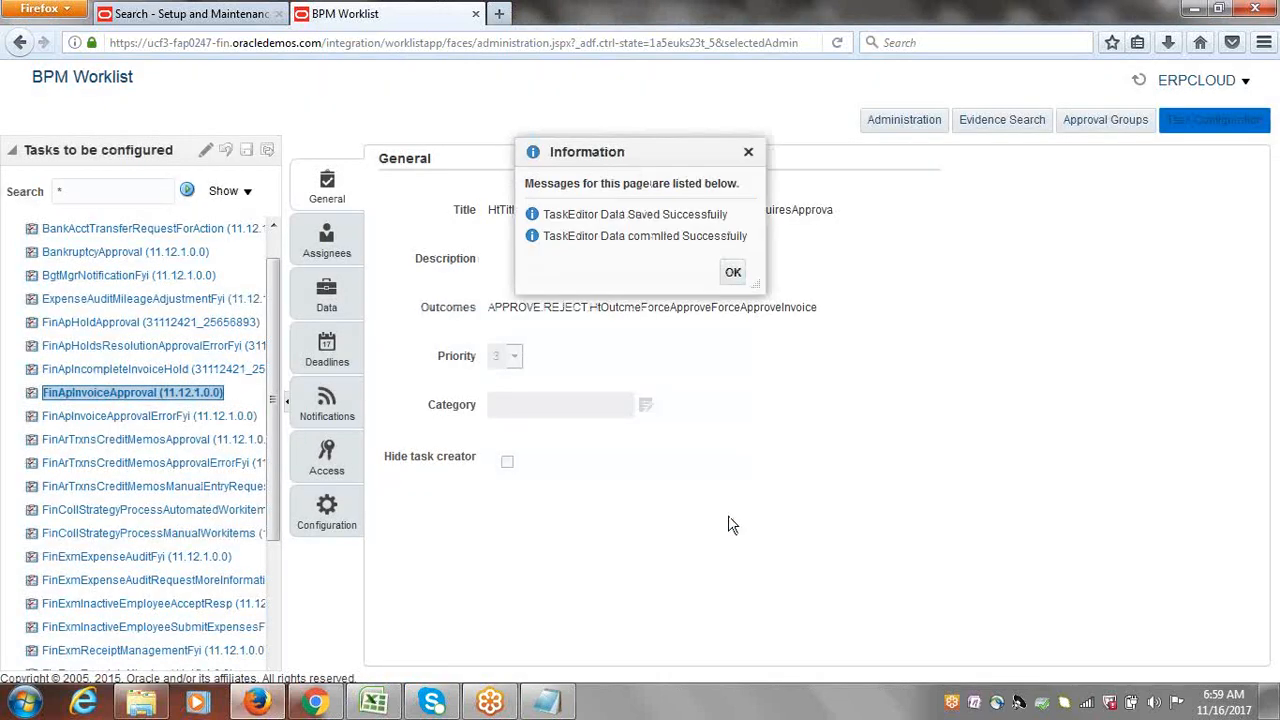
left_click(733, 272)
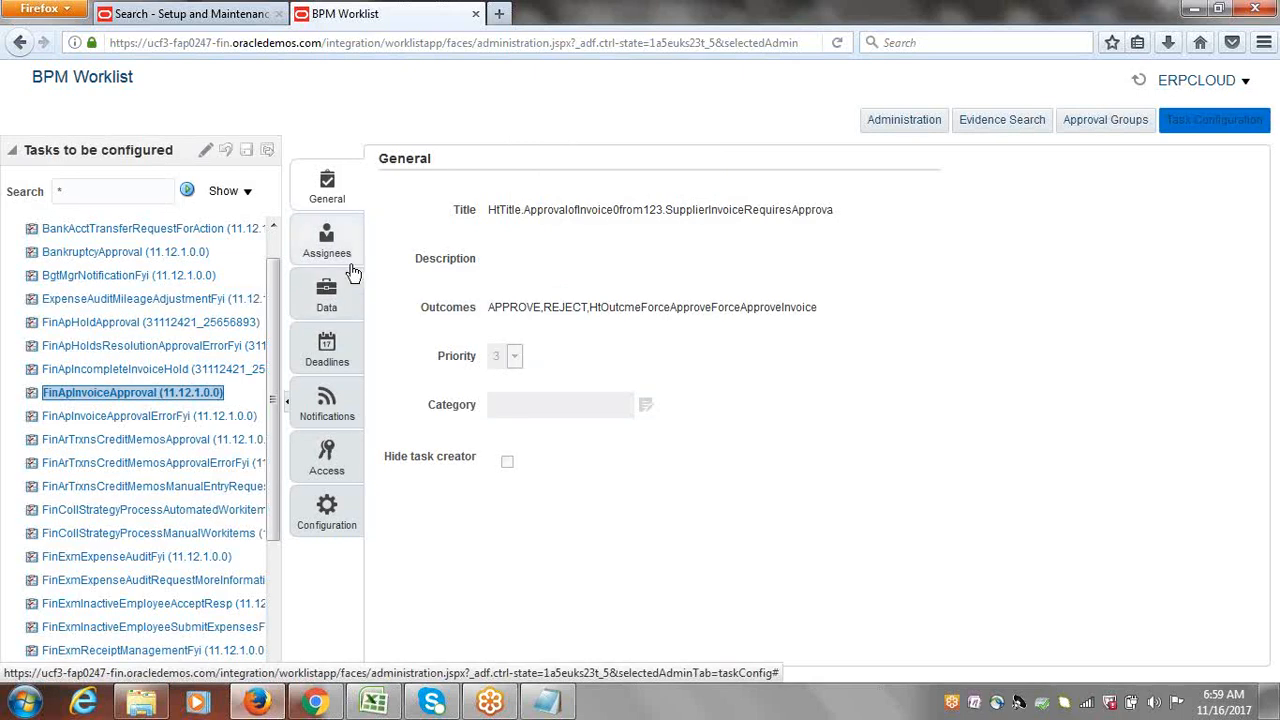
Step: Show the Assignees diagram and open, then close, an approval stage's rule options
left_click(323, 246)
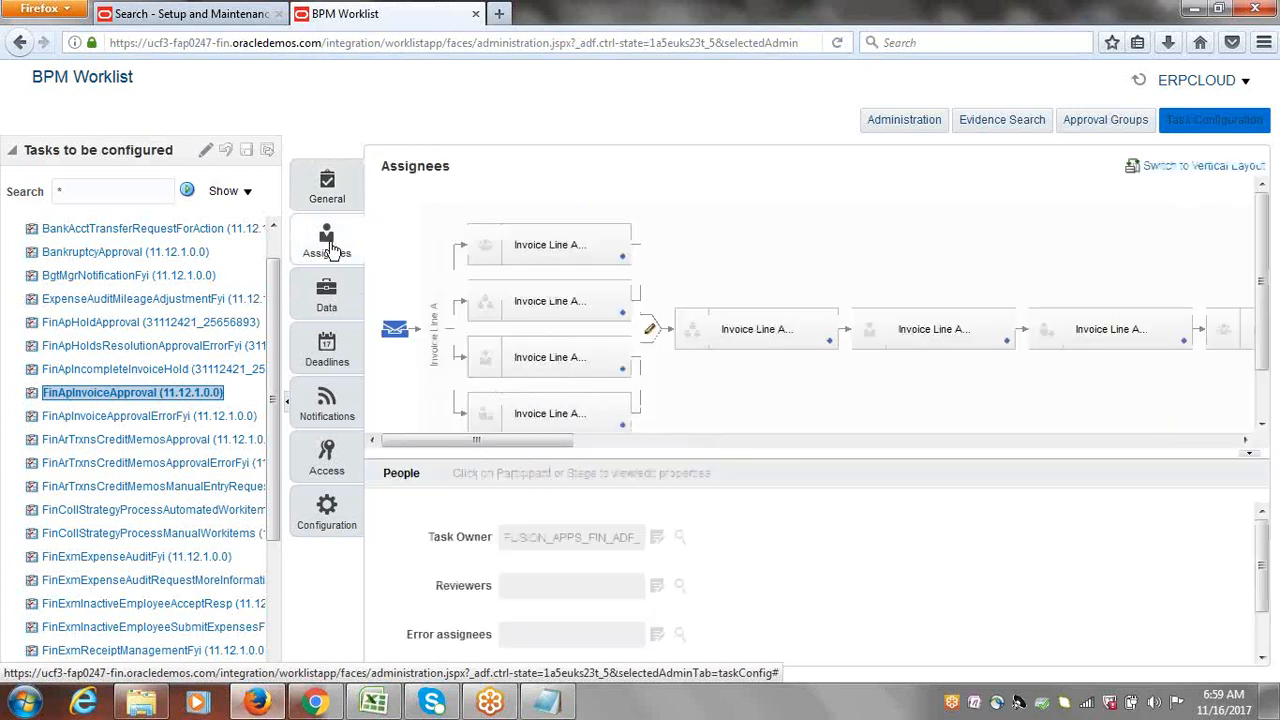
left_click_drag(514, 446, 585, 457)
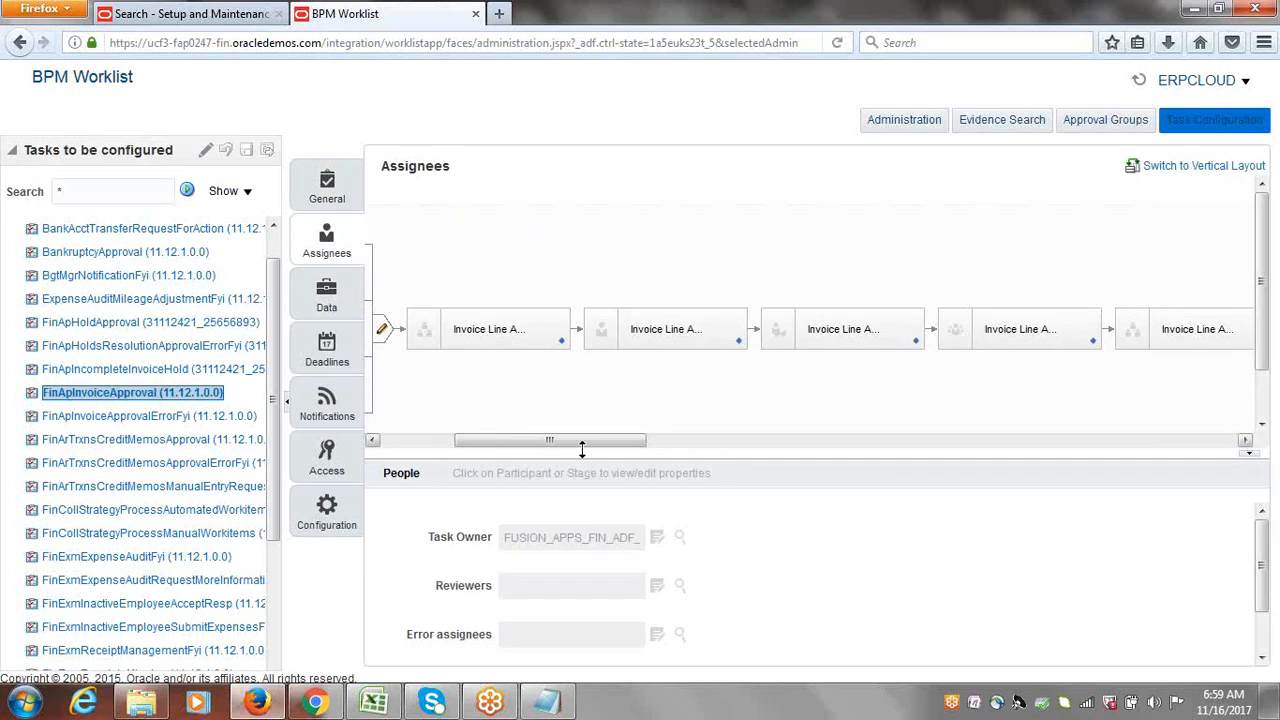
left_click_drag(583, 443, 1192, 465)
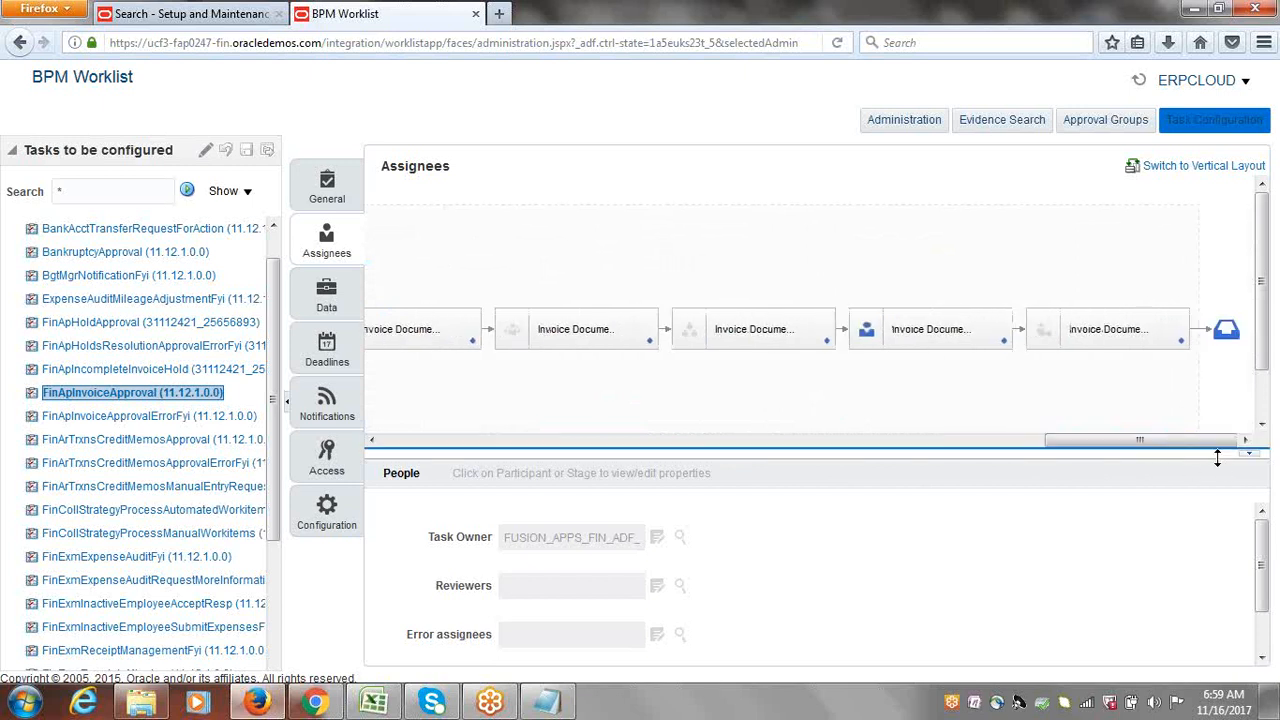
left_click(1004, 343)
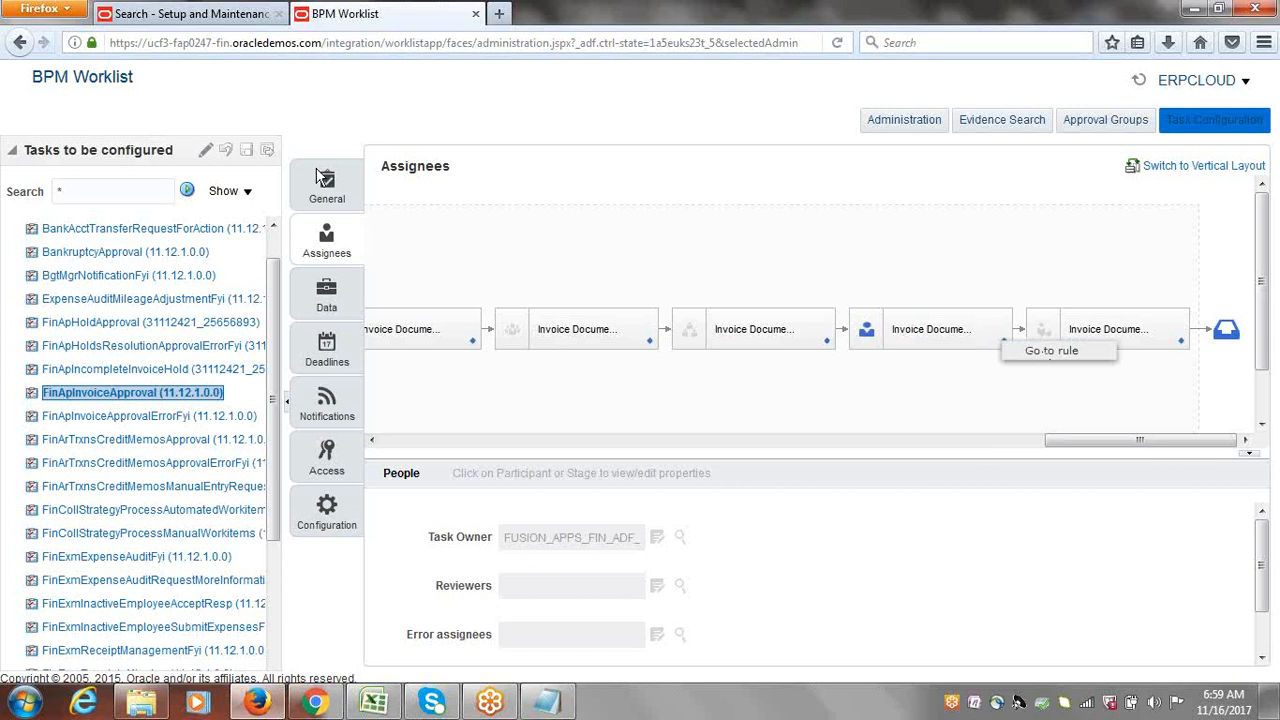
left_click(181, 149)
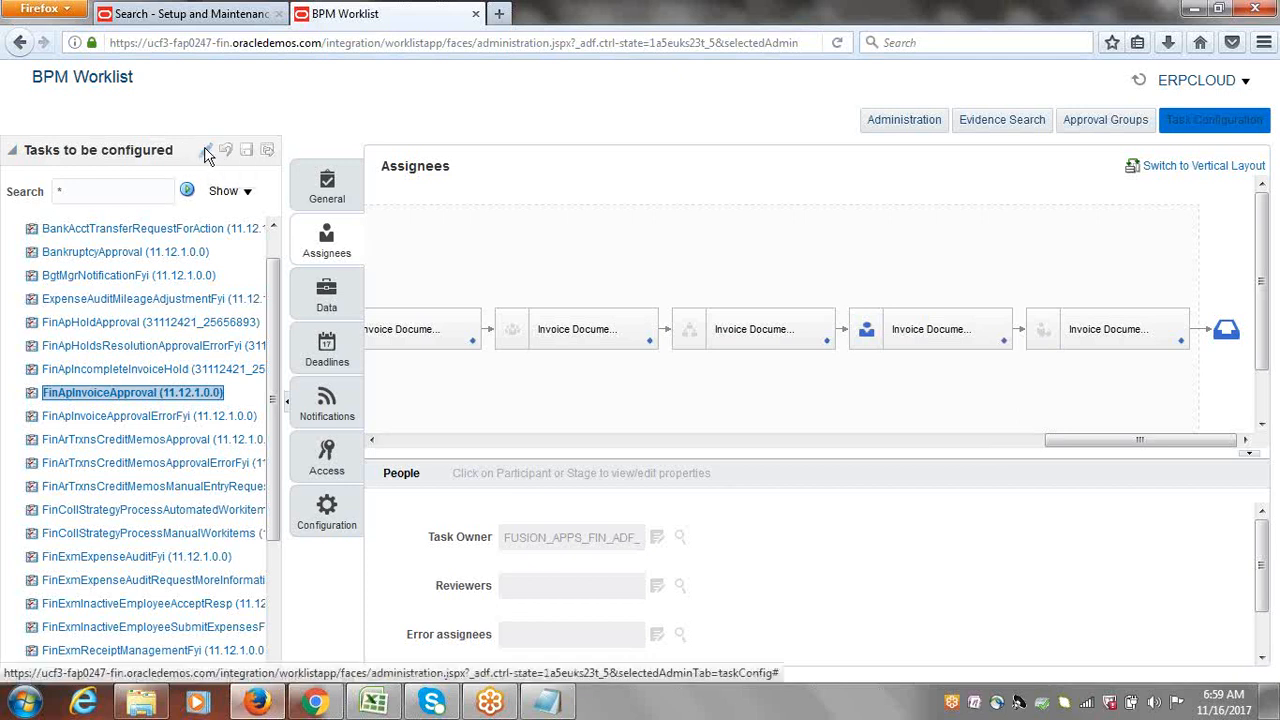
Step: Make the task editable and scroll the Assignees diagram to the Invoice Document stages
left_click(207, 152)
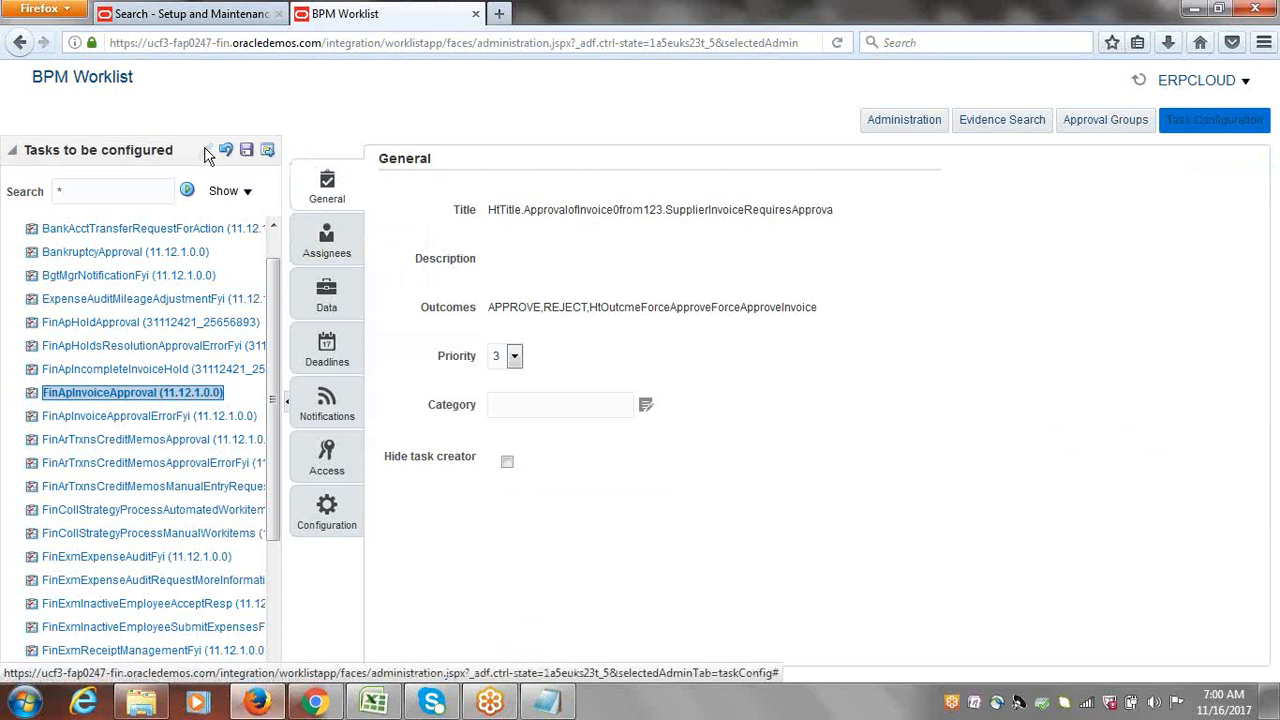
left_click(326, 242)
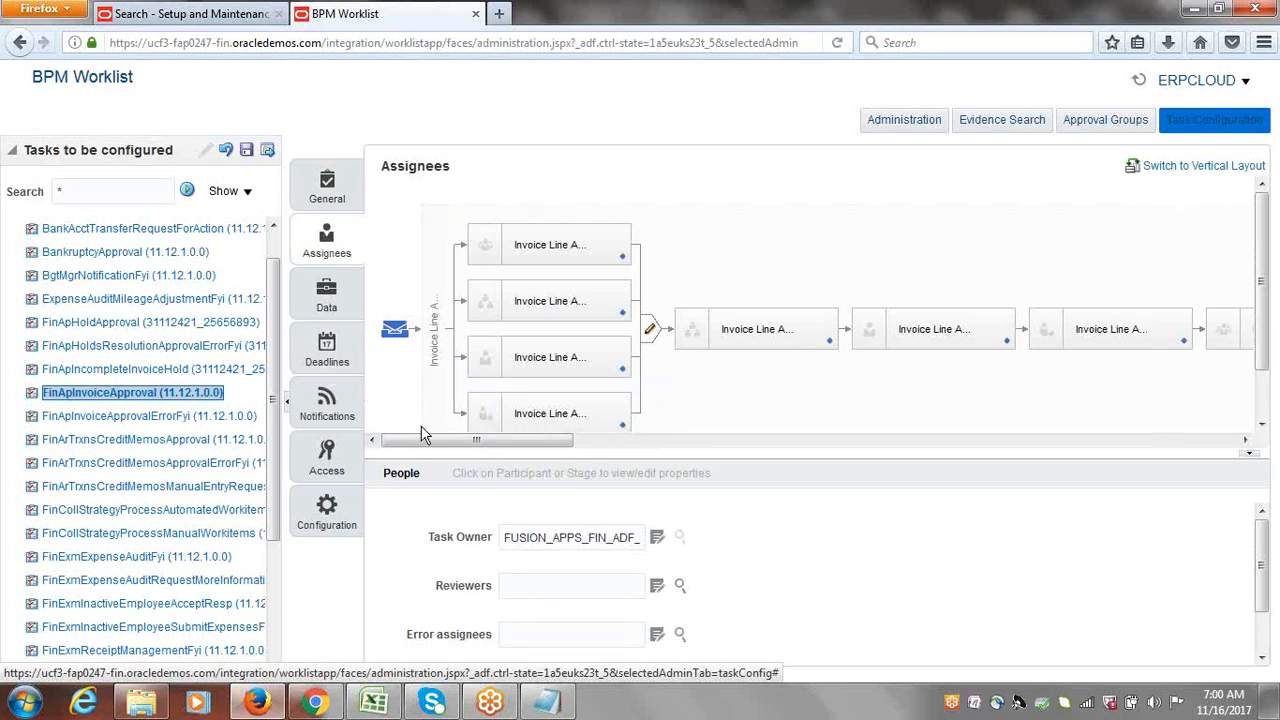
left_click_drag(423, 441, 1113, 504)
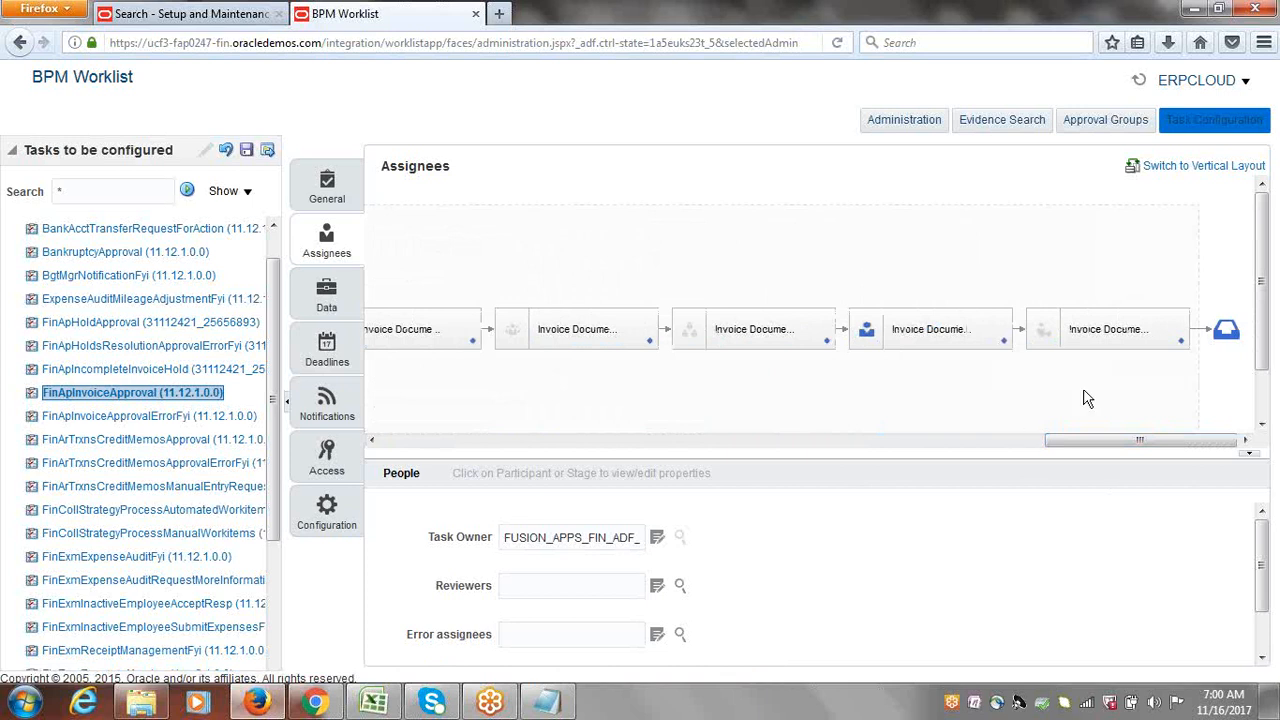
Step: Go to the SingleTypeParticipantTwoInSequencialModeRuleSet rules from the Invoice Document stage and scroll right
left_click(1005, 346)
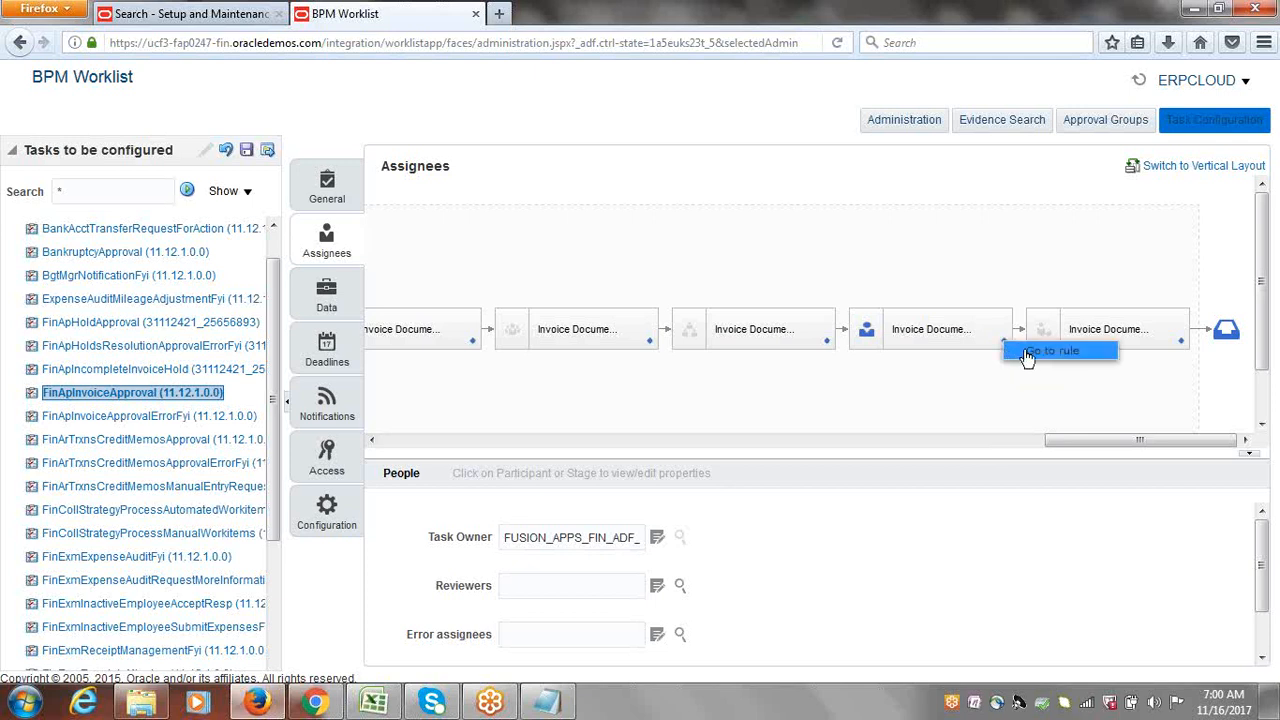
left_click(1050, 351)
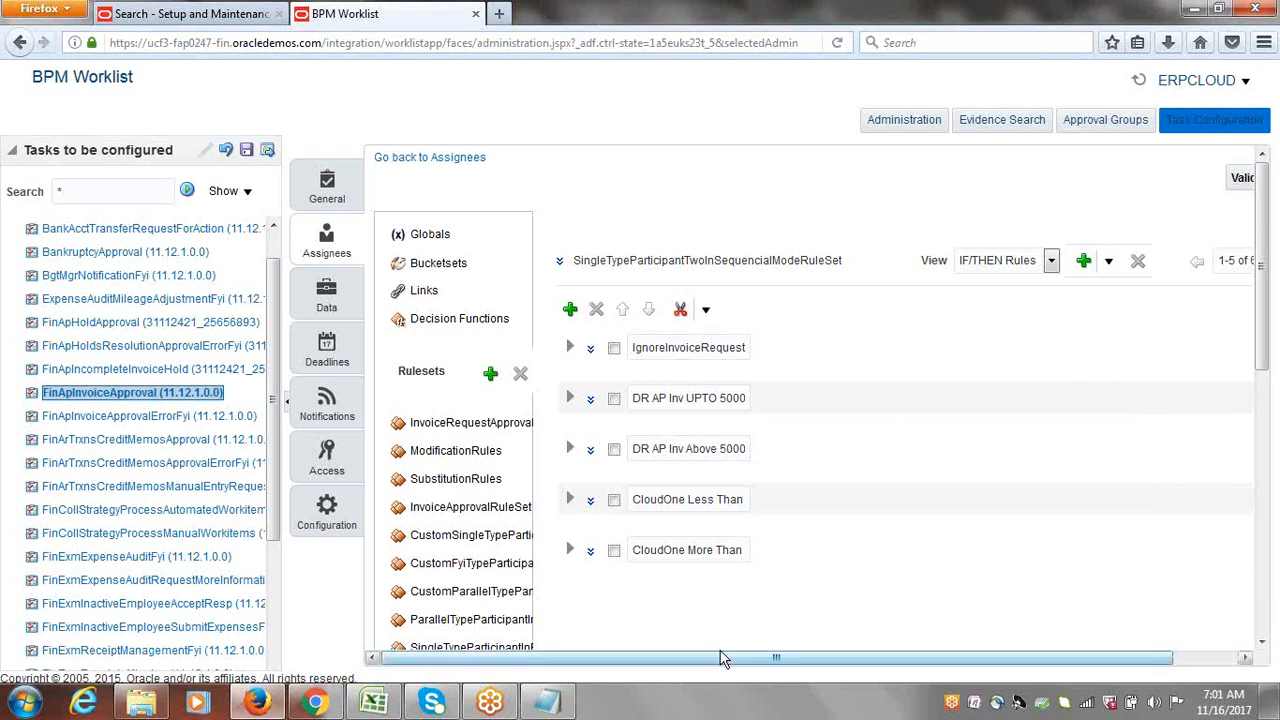
left_click_drag(725, 660, 840, 662)
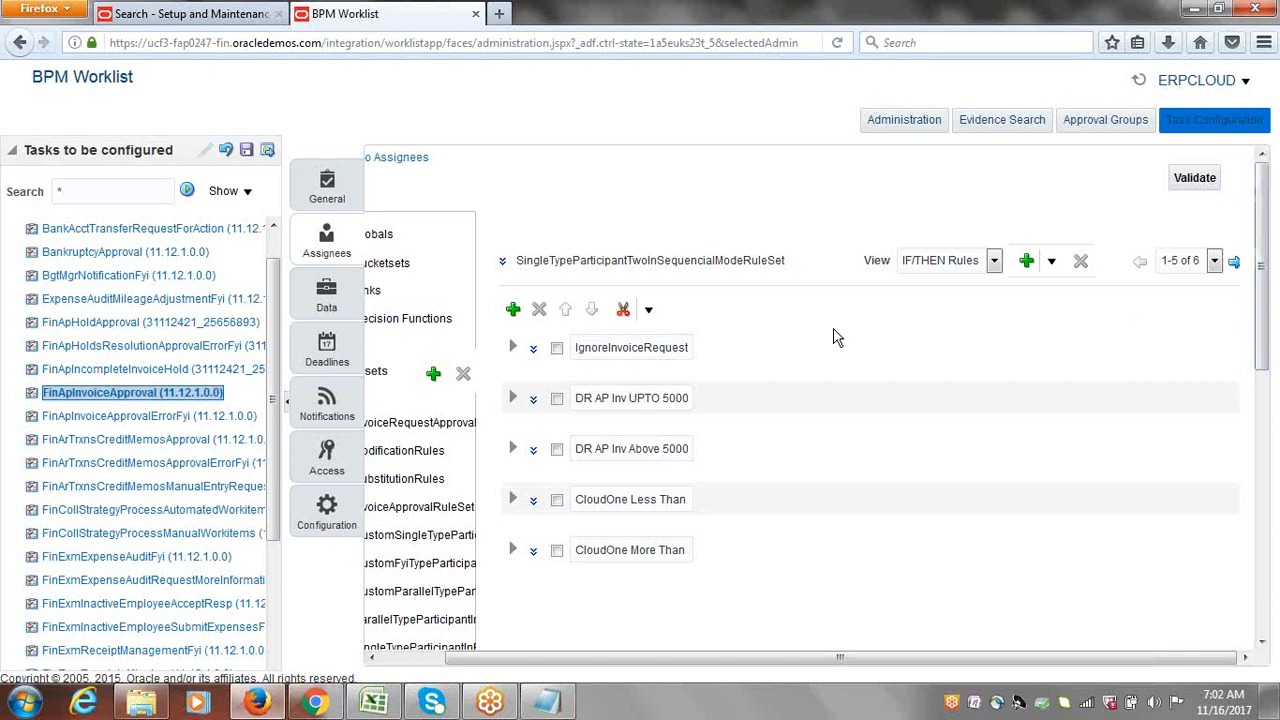
Step: Expand IgnoreInvoiceRequest to show IF 1 is 1 calling IgnoreParticipant, then refresh networks
left_click(512, 349)
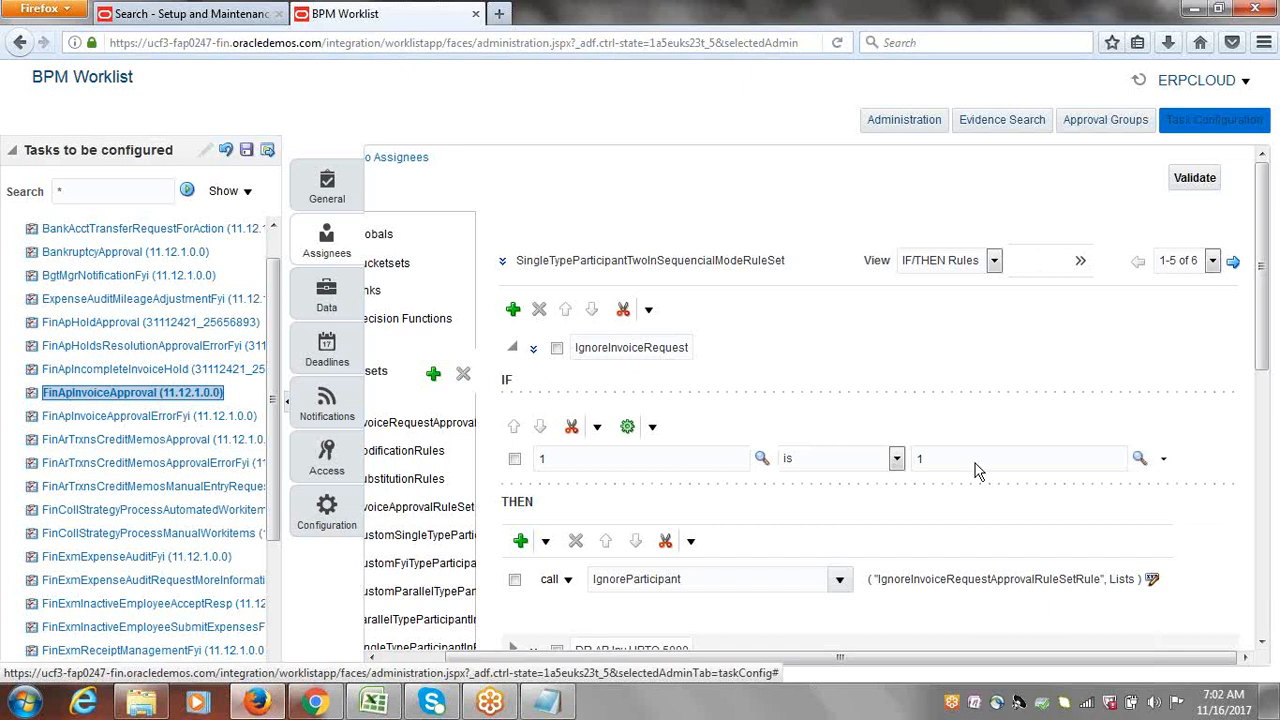
left_click(1087, 705)
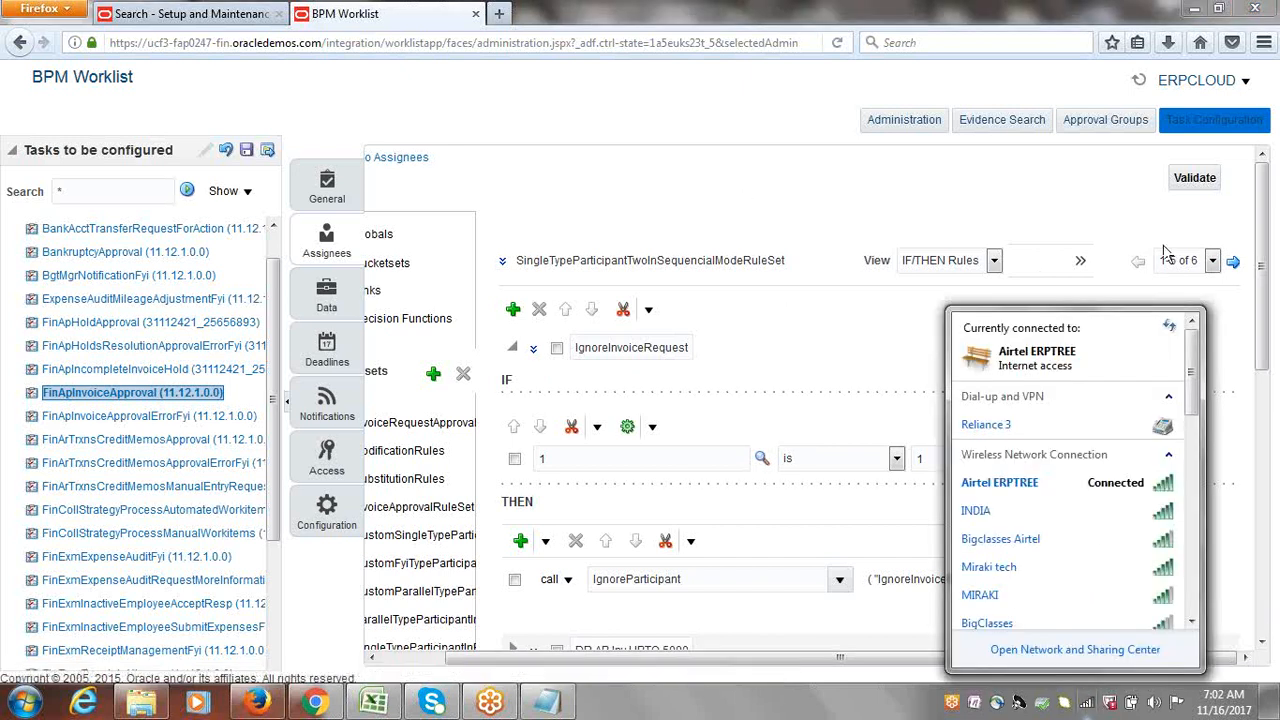
left_click(1170, 330)
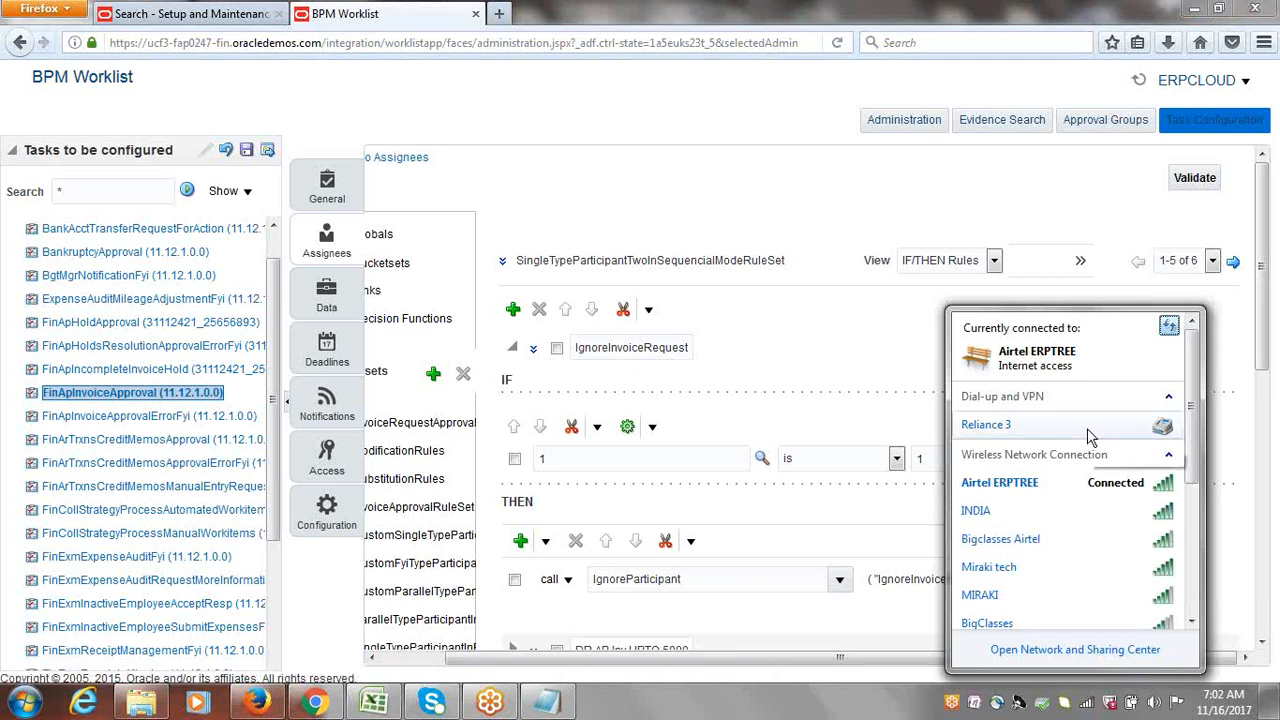
Step: Refresh the wireless network list and close the flyout back to the rules page
left_click(1168, 326)
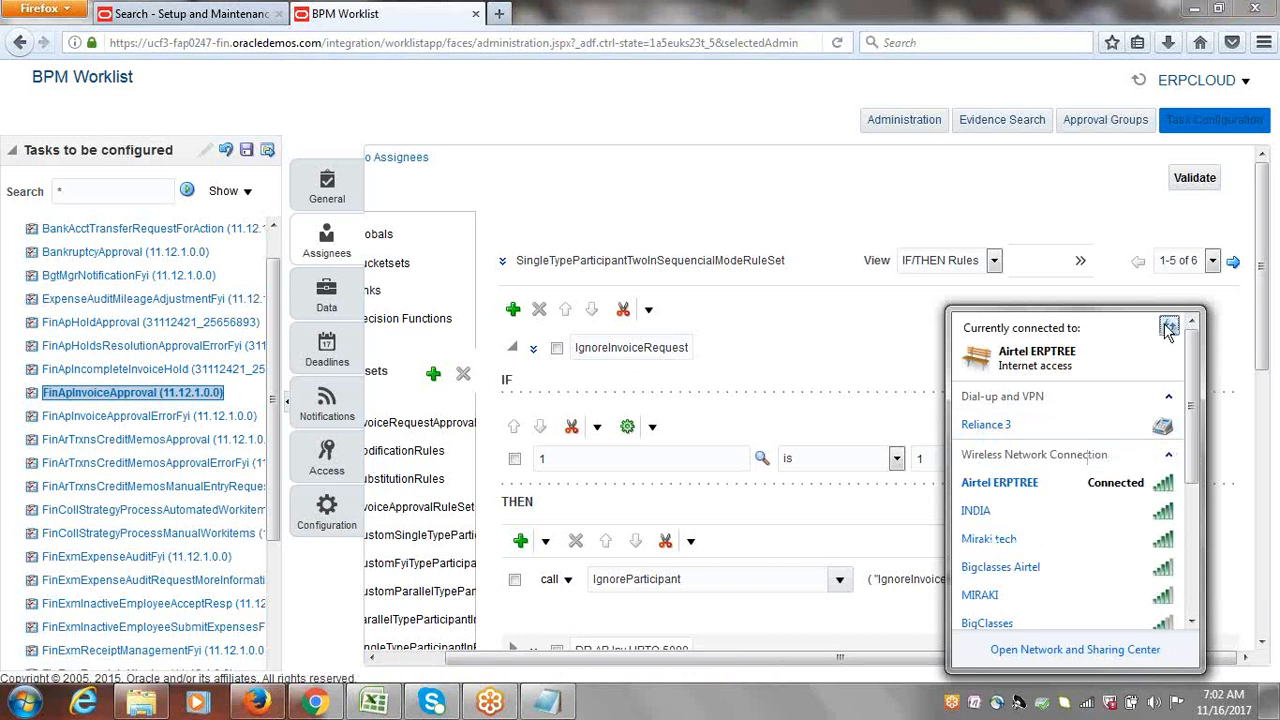
left_click(758, 106)
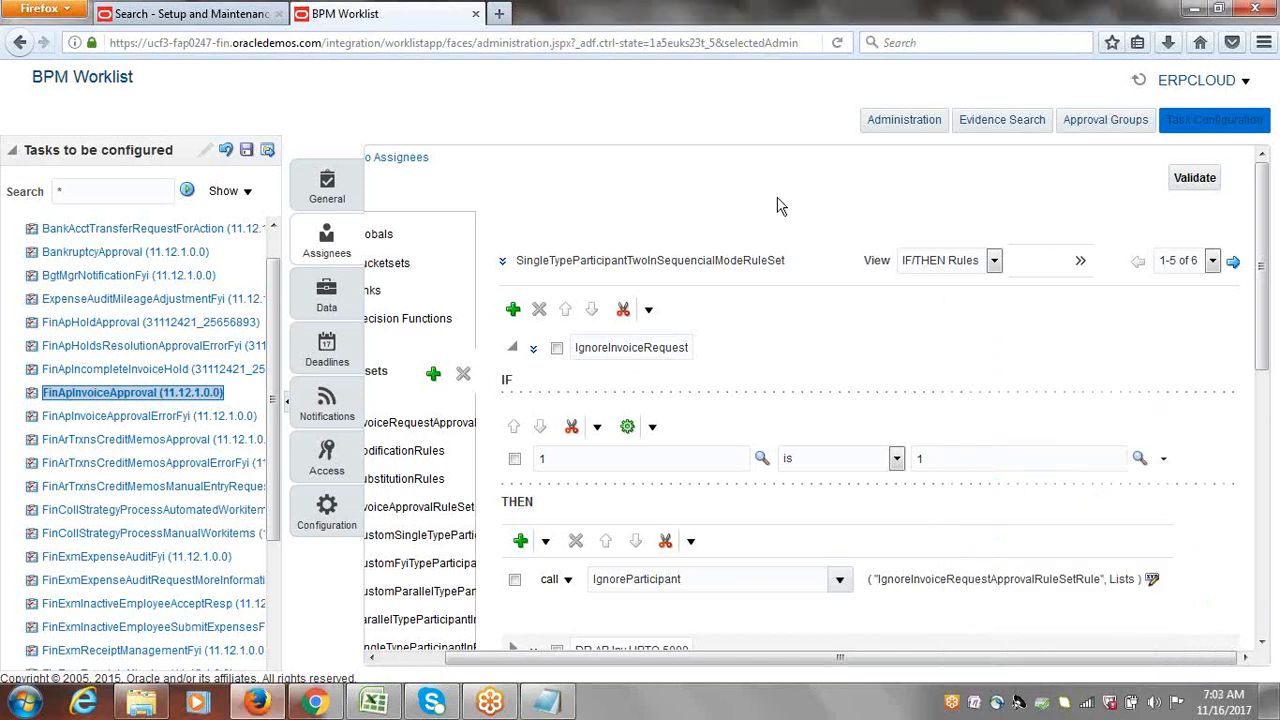
left_click(511, 352)
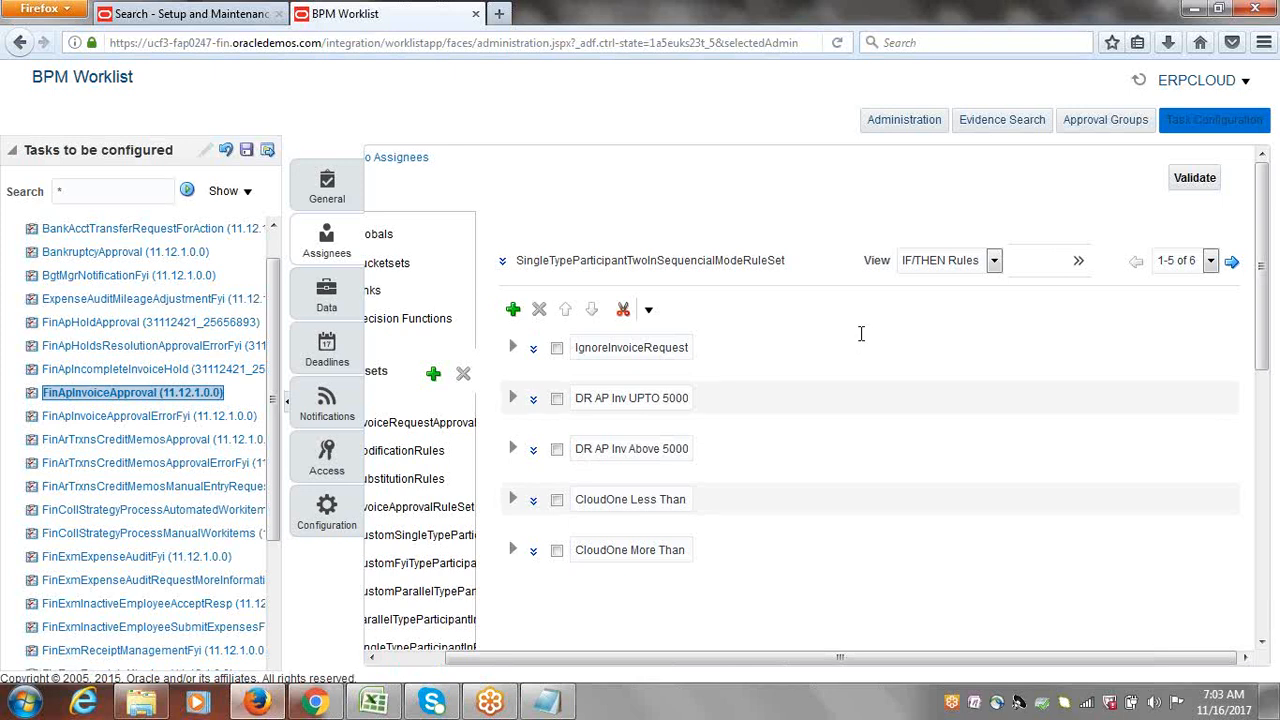
left_click(513, 348)
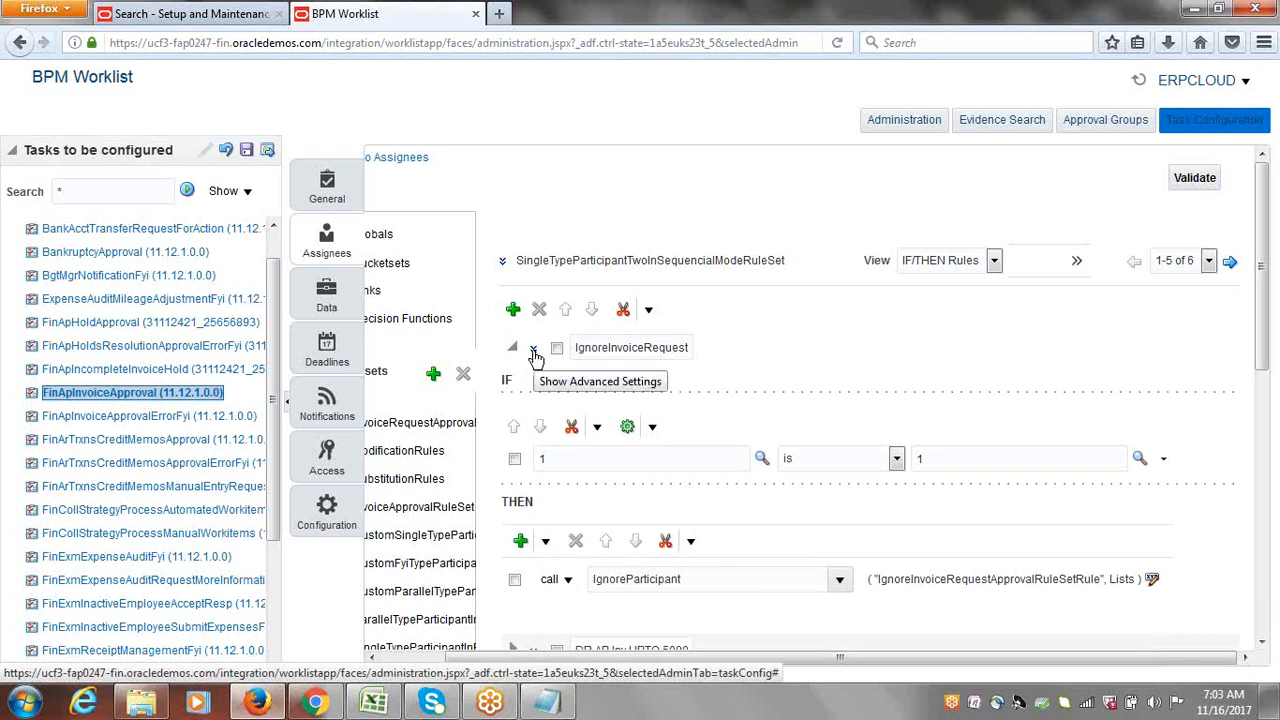
left_click(534, 352)
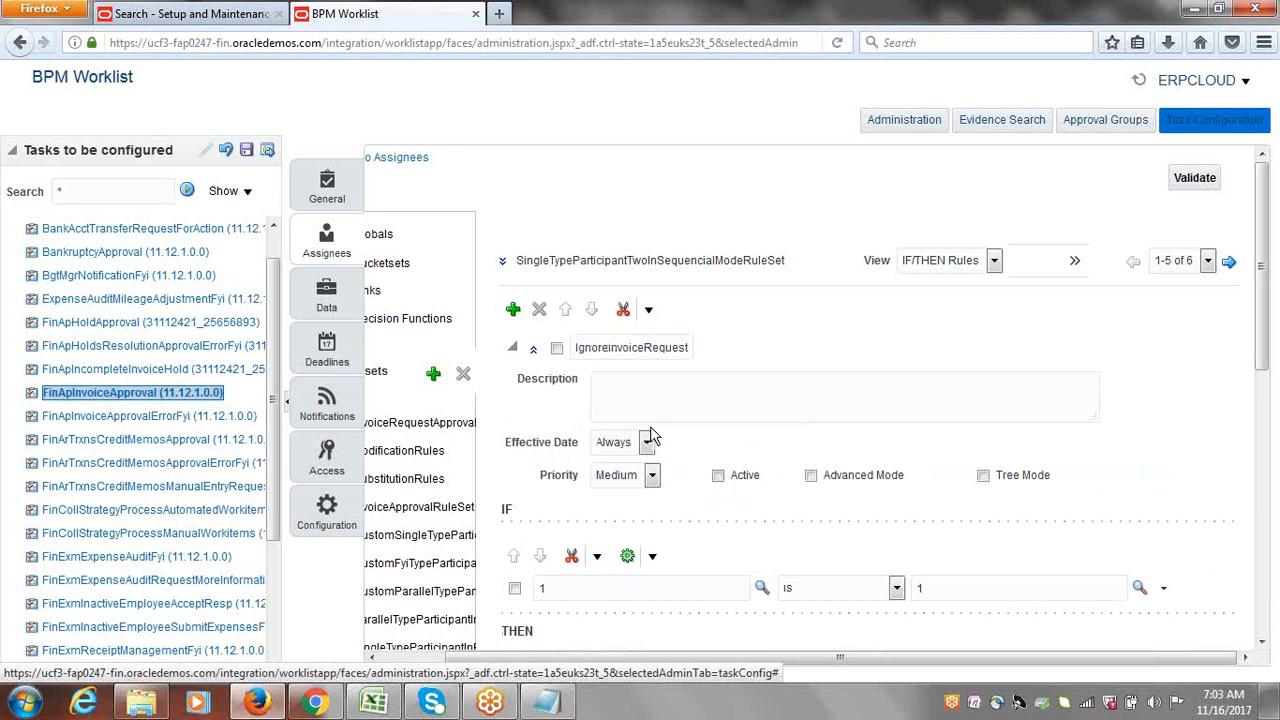
left_click(515, 350)
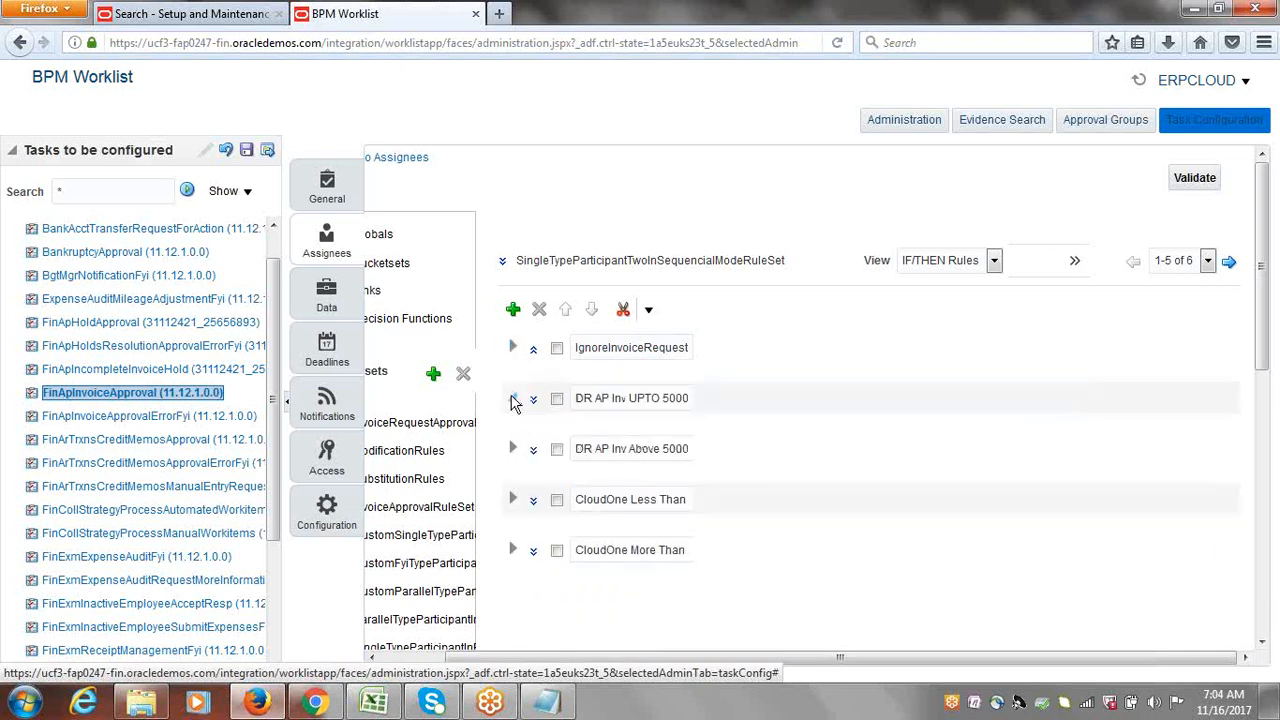
left_click(513, 400)
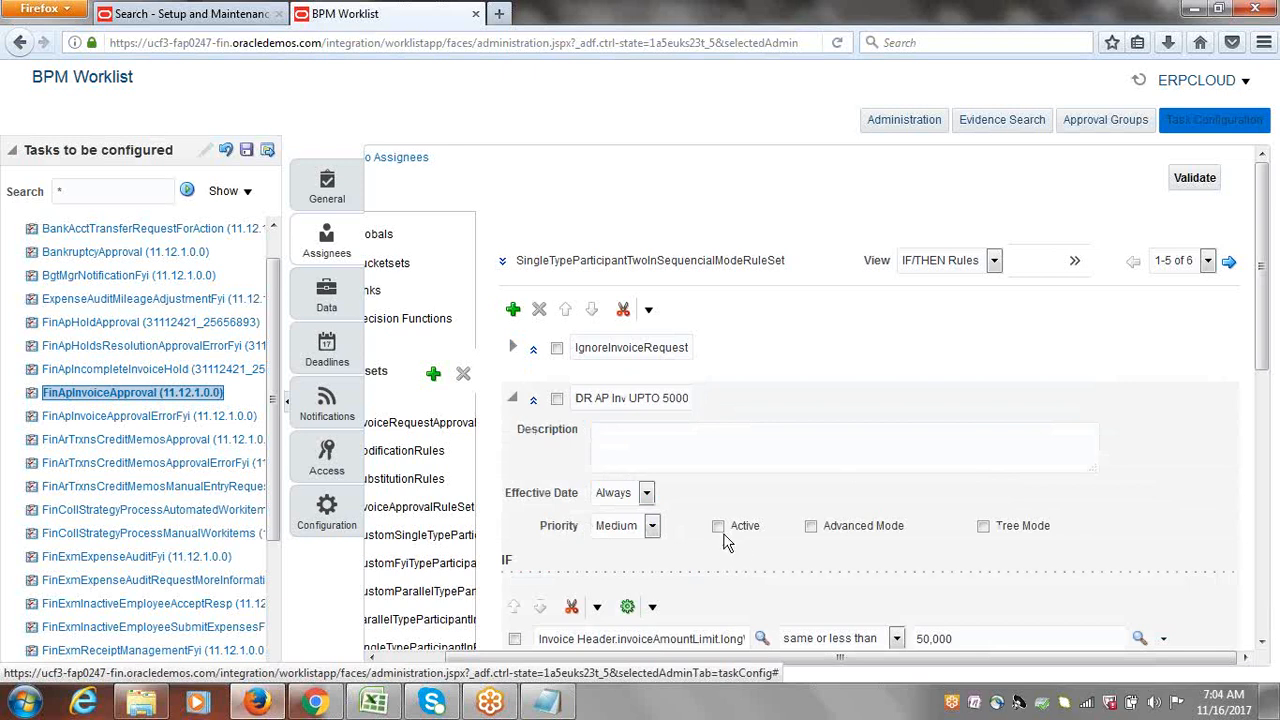
left_click(514, 401)
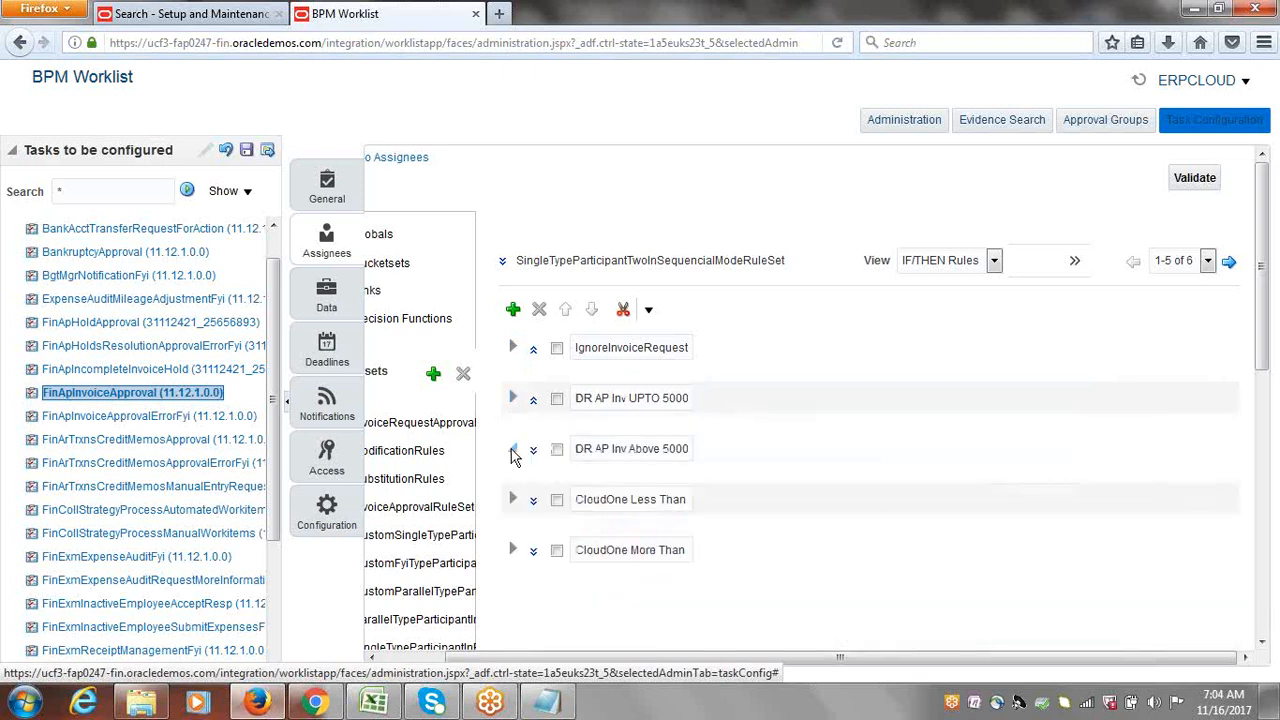
left_click(513, 452)
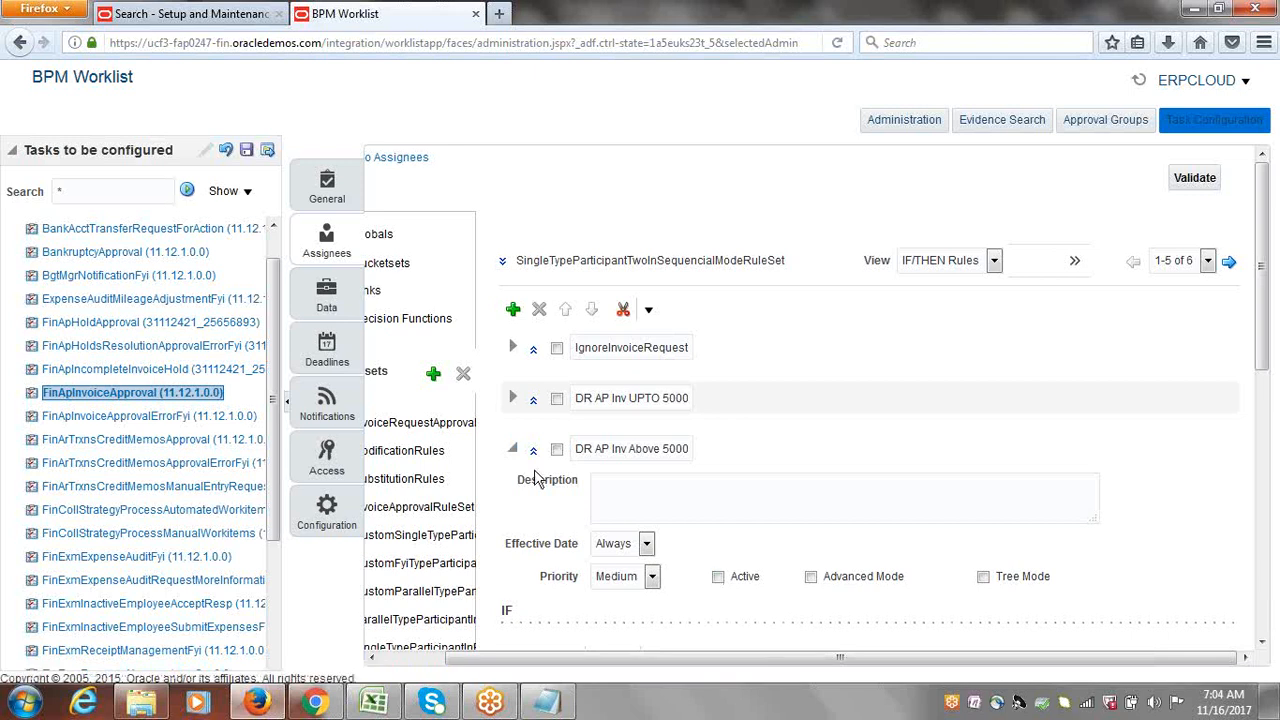
left_click(513, 449)
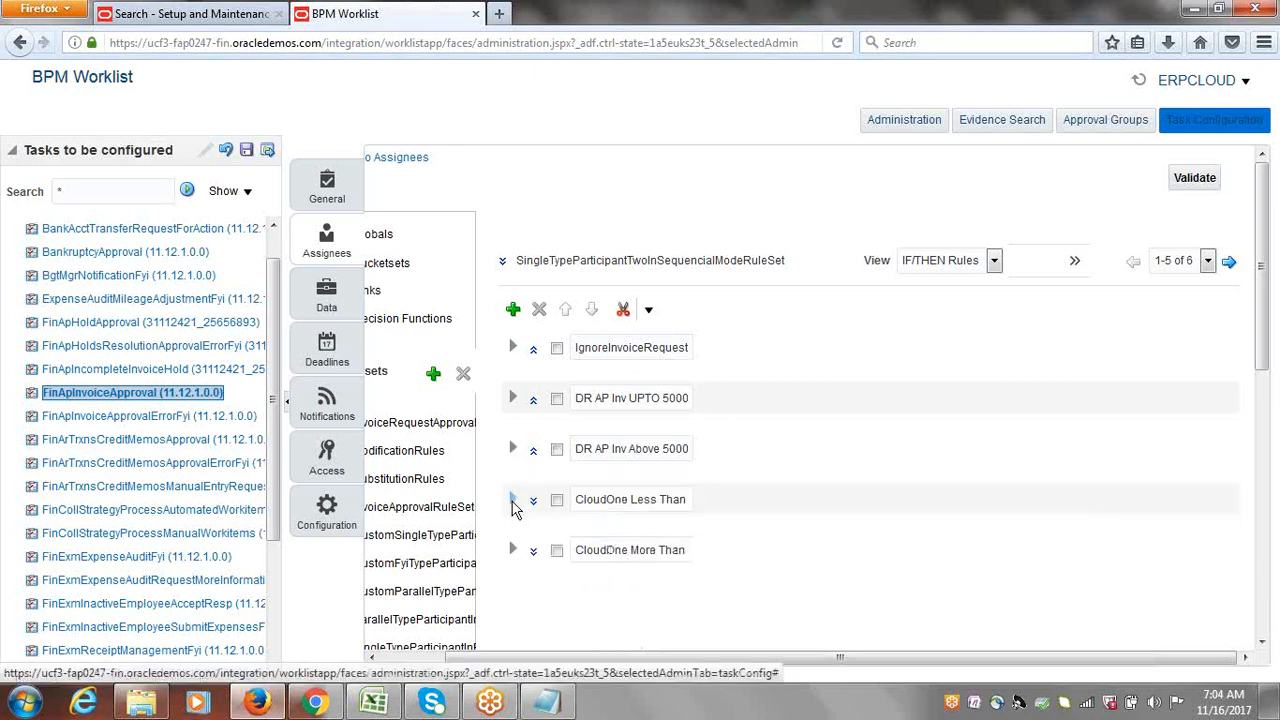
left_click(512, 501)
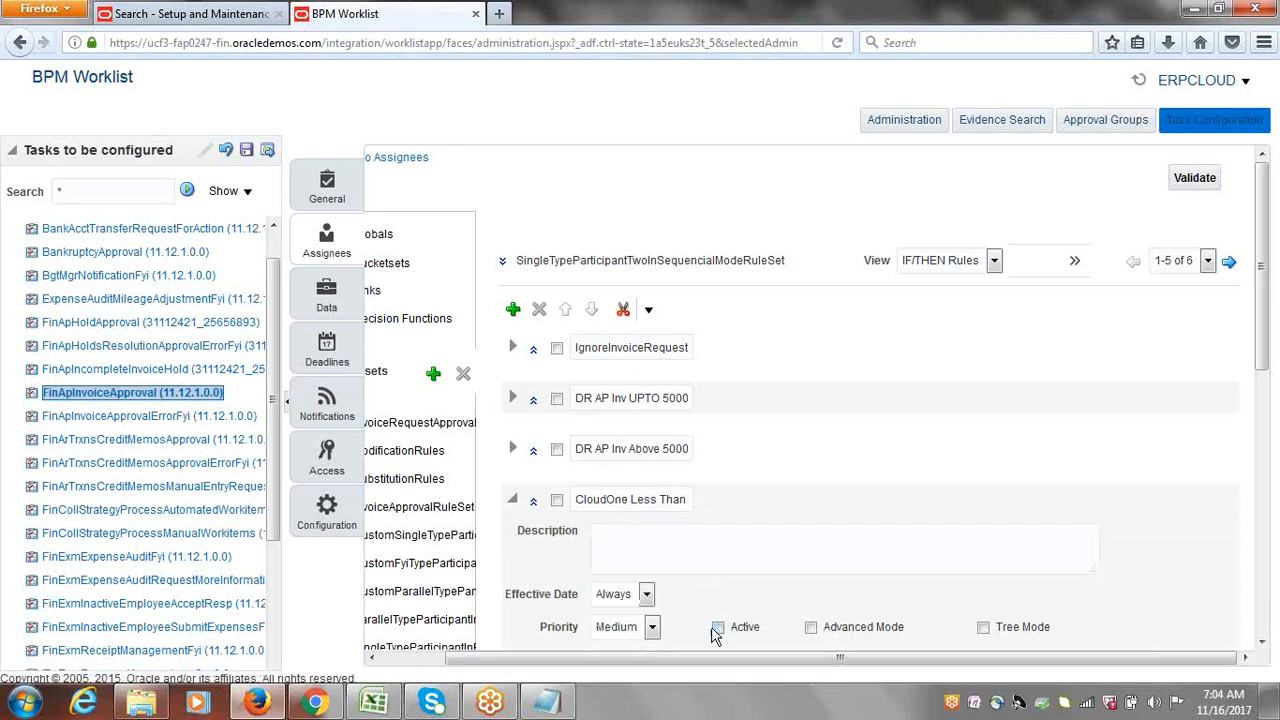
left_click(514, 499)
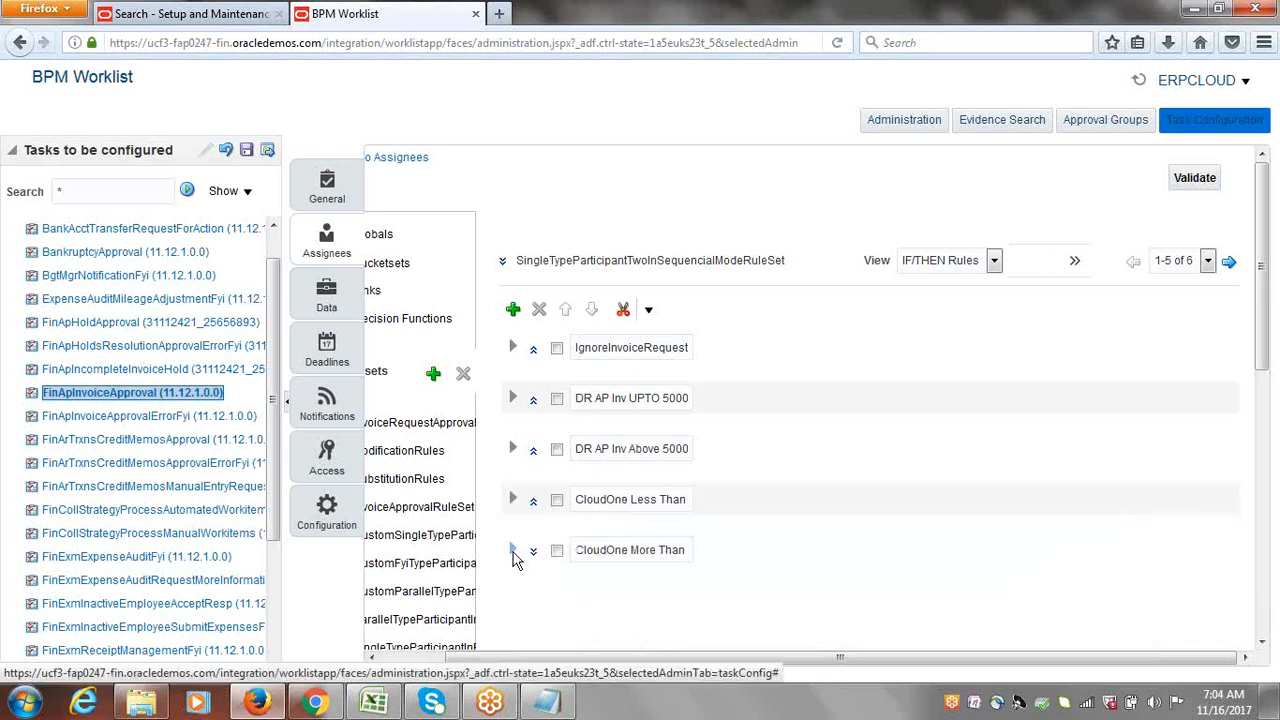
left_click(513, 552)
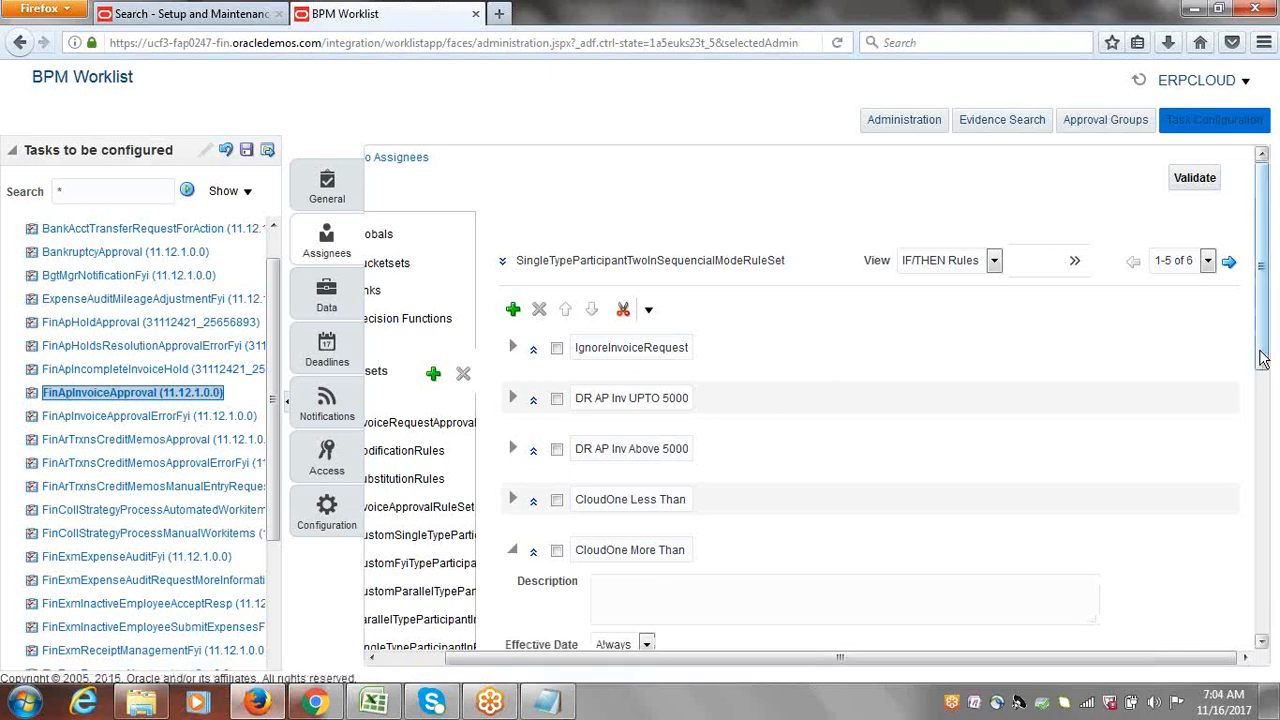
scroll(1263, 375, "down", 2)
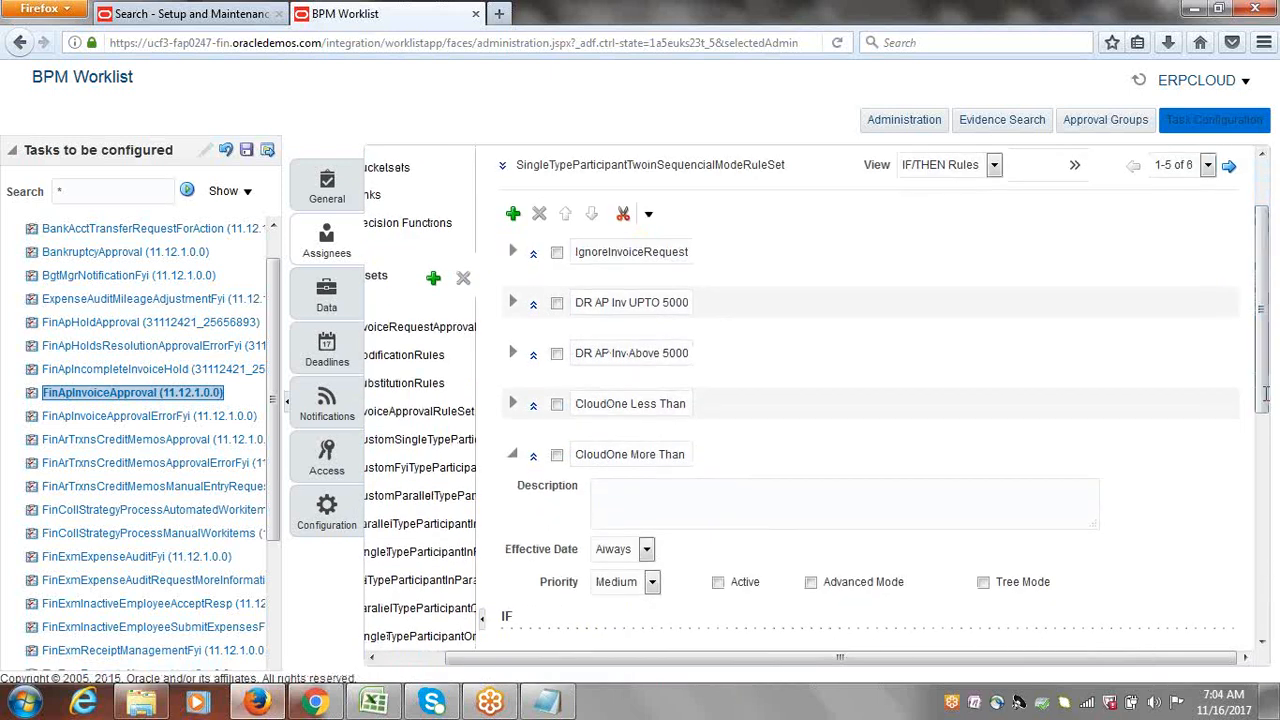
left_click(513, 455)
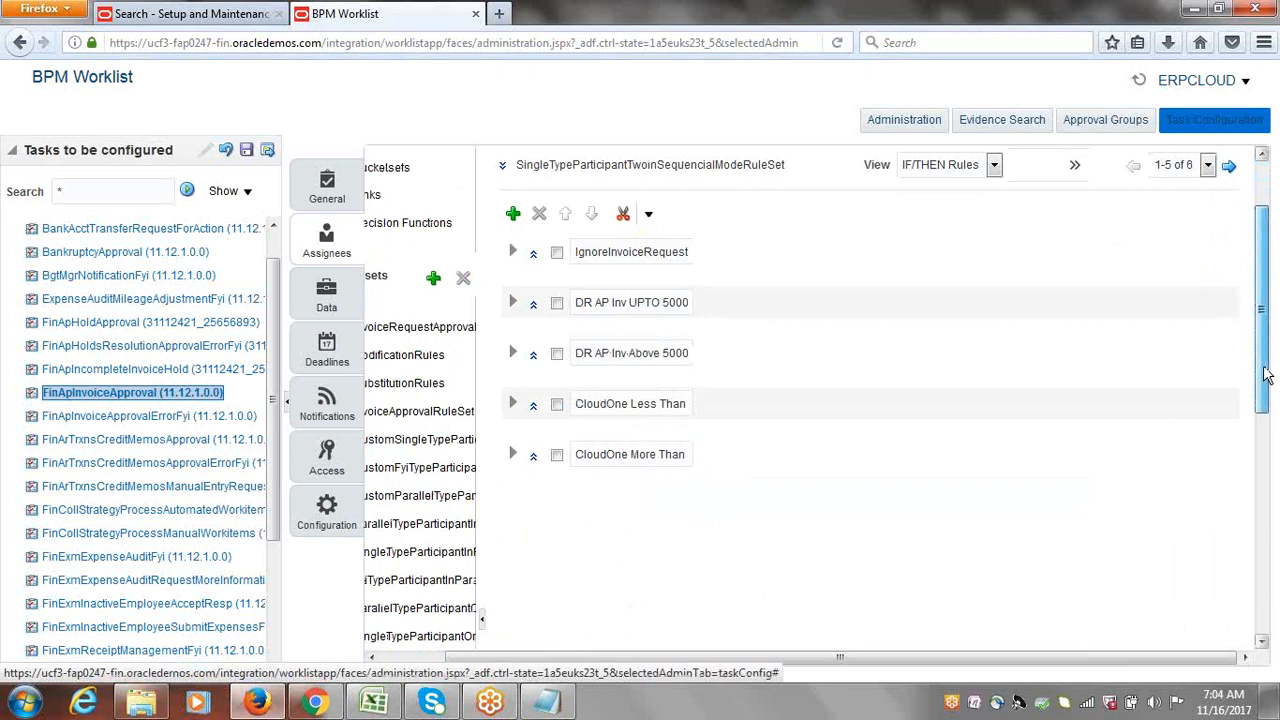
scroll(1263, 370, "up", 2)
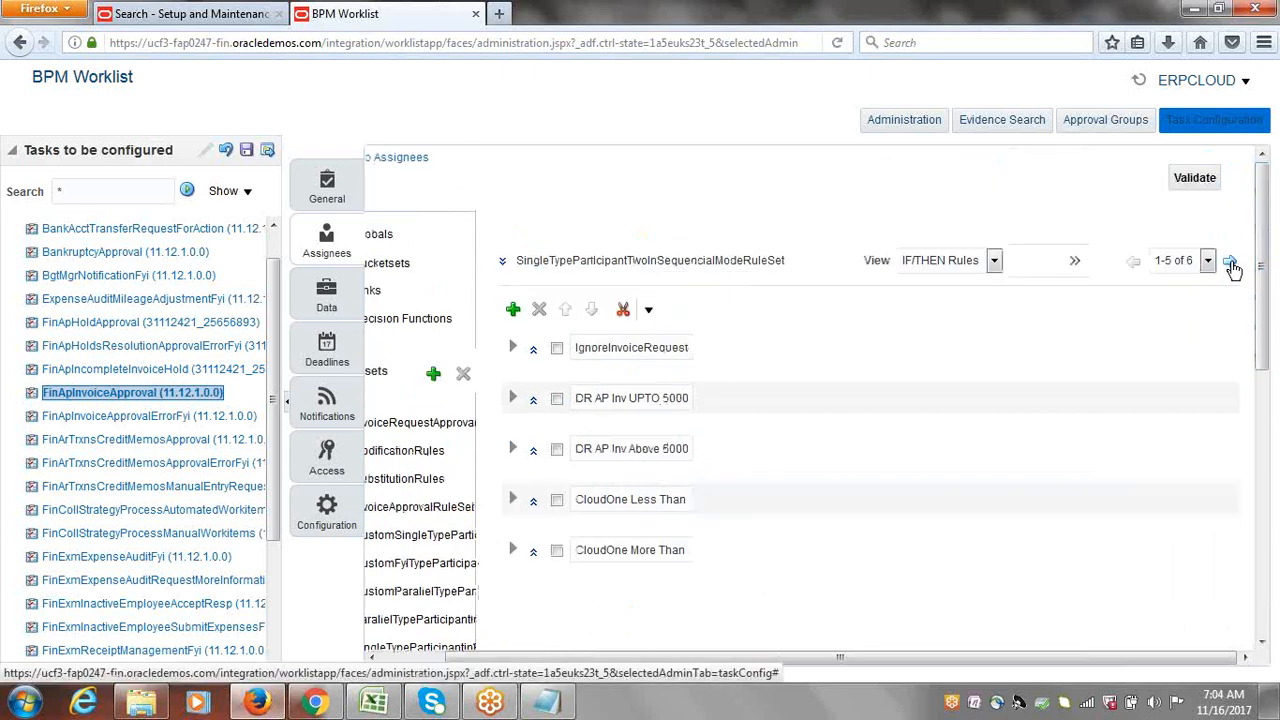
Step: Page to CloudRule, review its condition, and add a new Rule 1 below it
left_click(1230, 263)
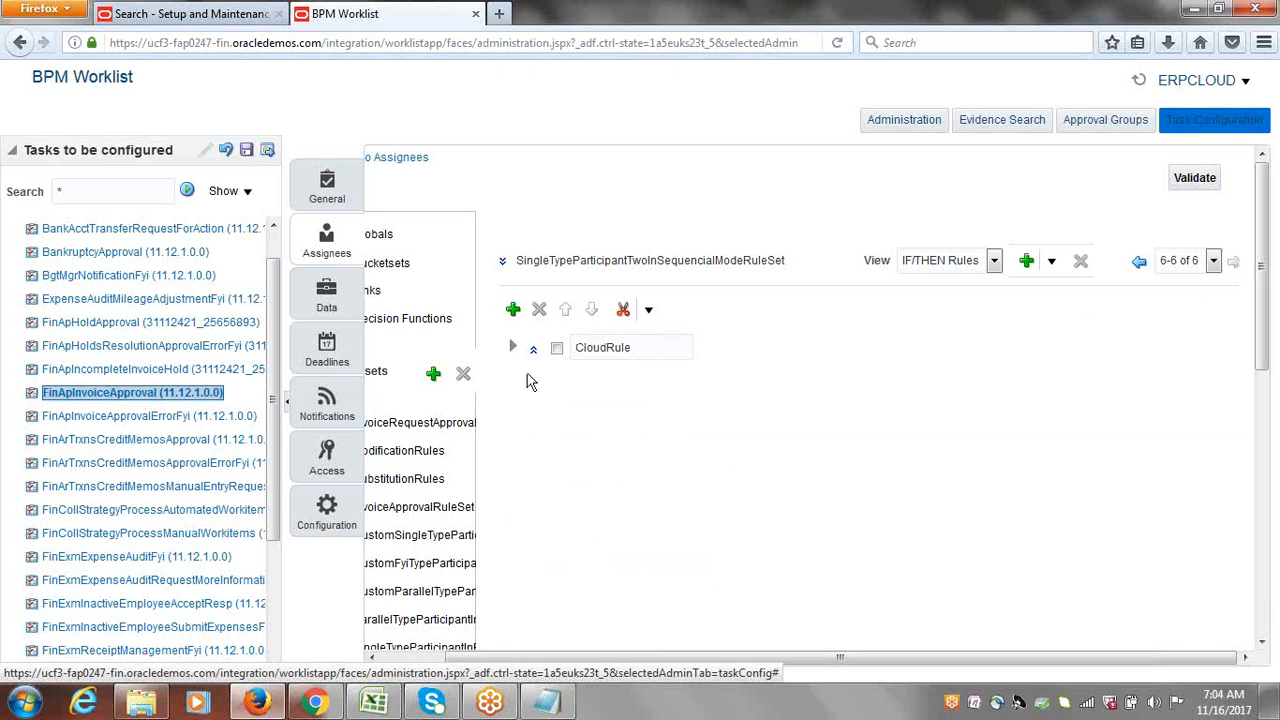
left_click(512, 348)
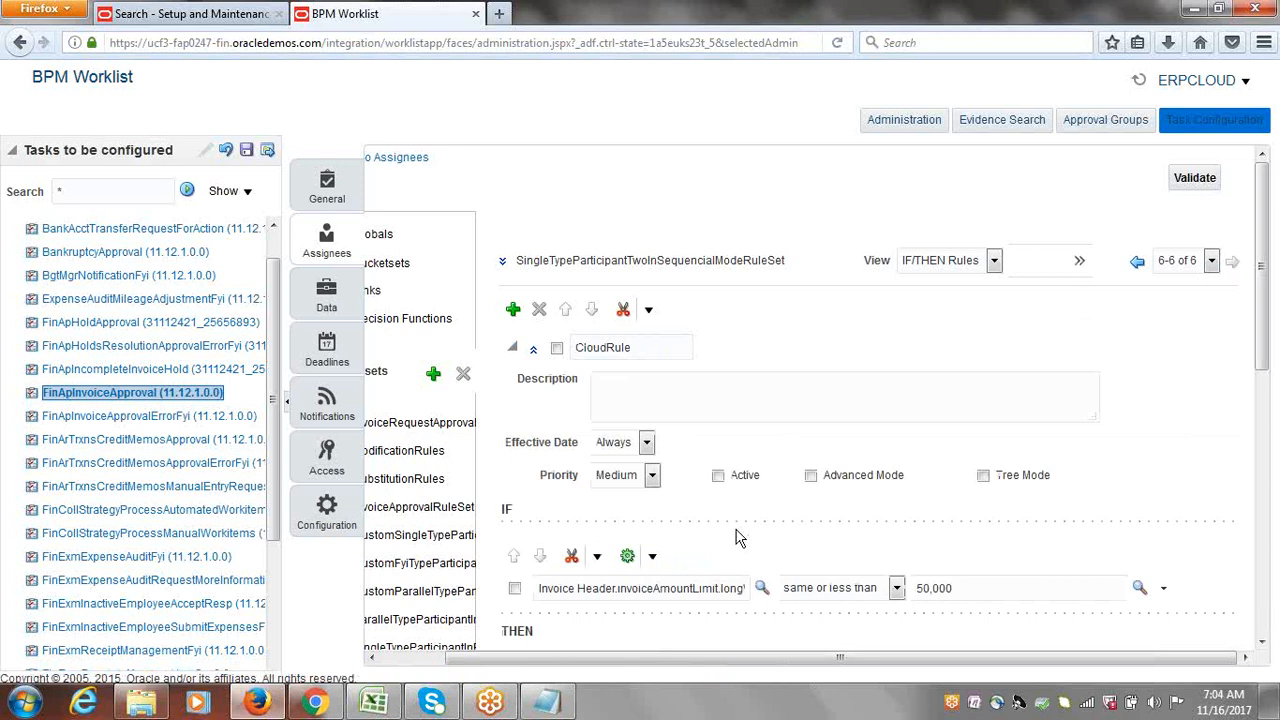
left_click(513, 349)
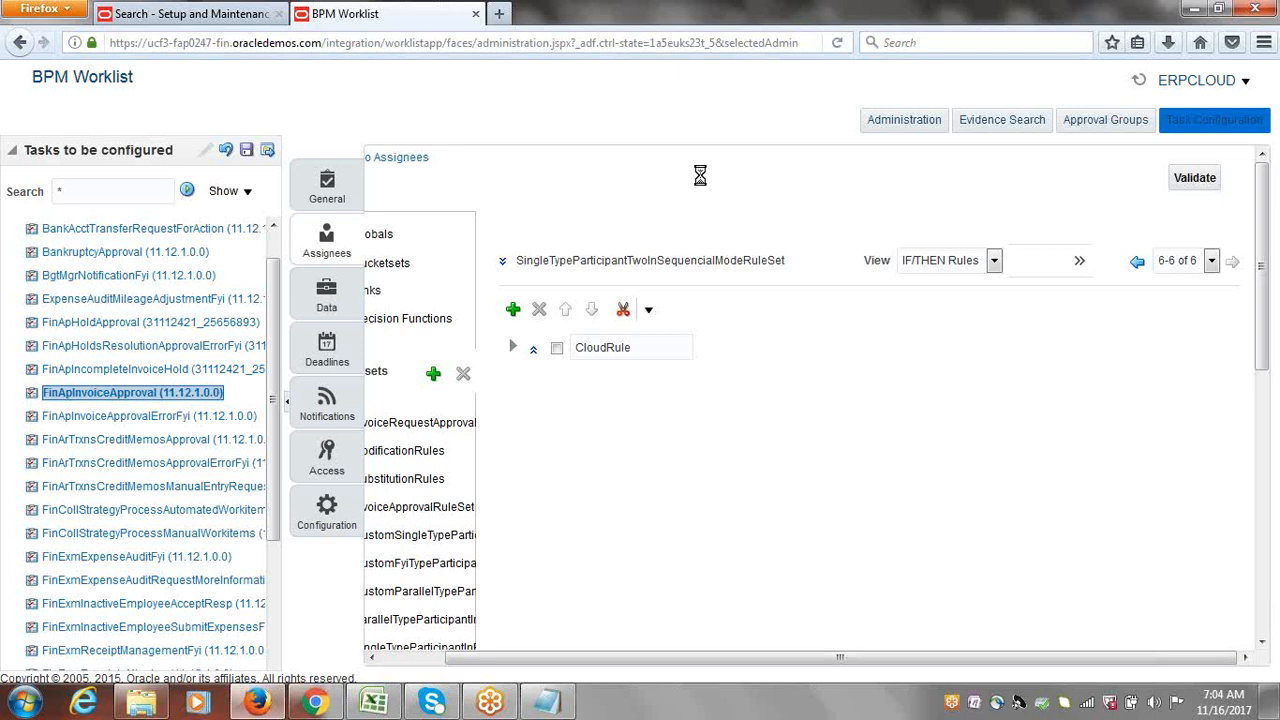
left_click(514, 313)
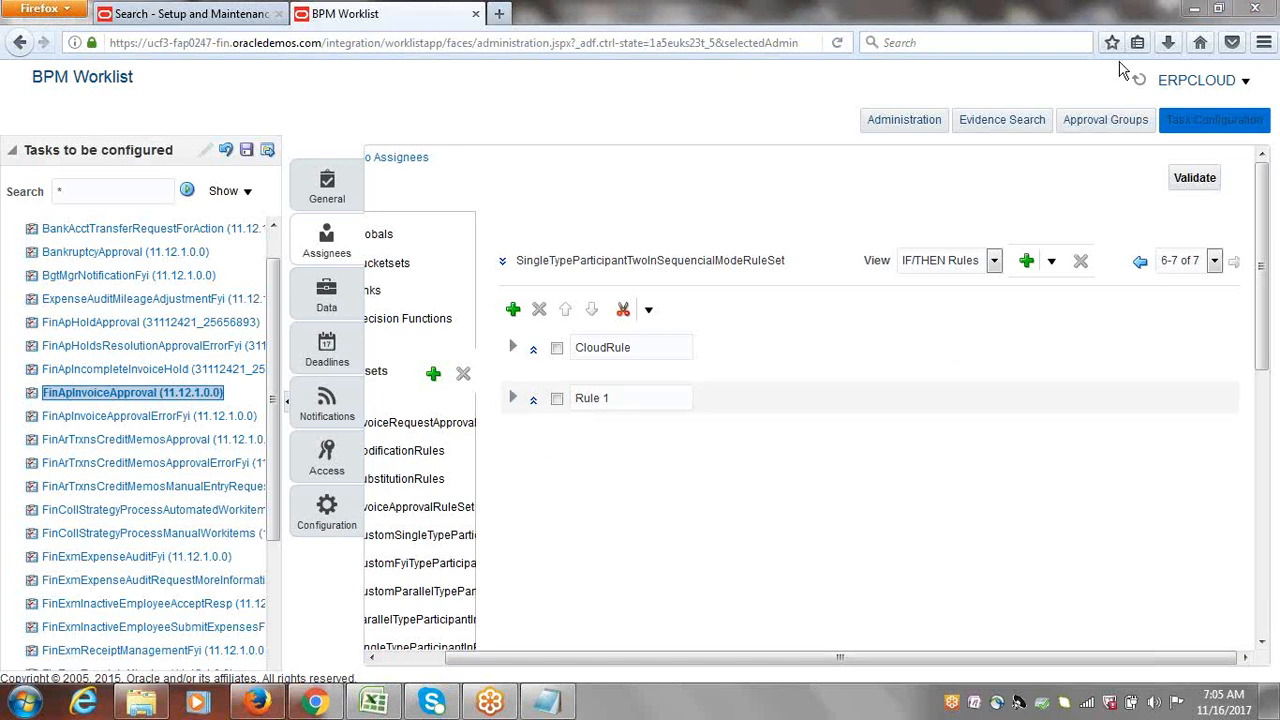
Step: Replace the default name Rule 1 with ERPCLOUD EMPSPR
left_click(623, 401)
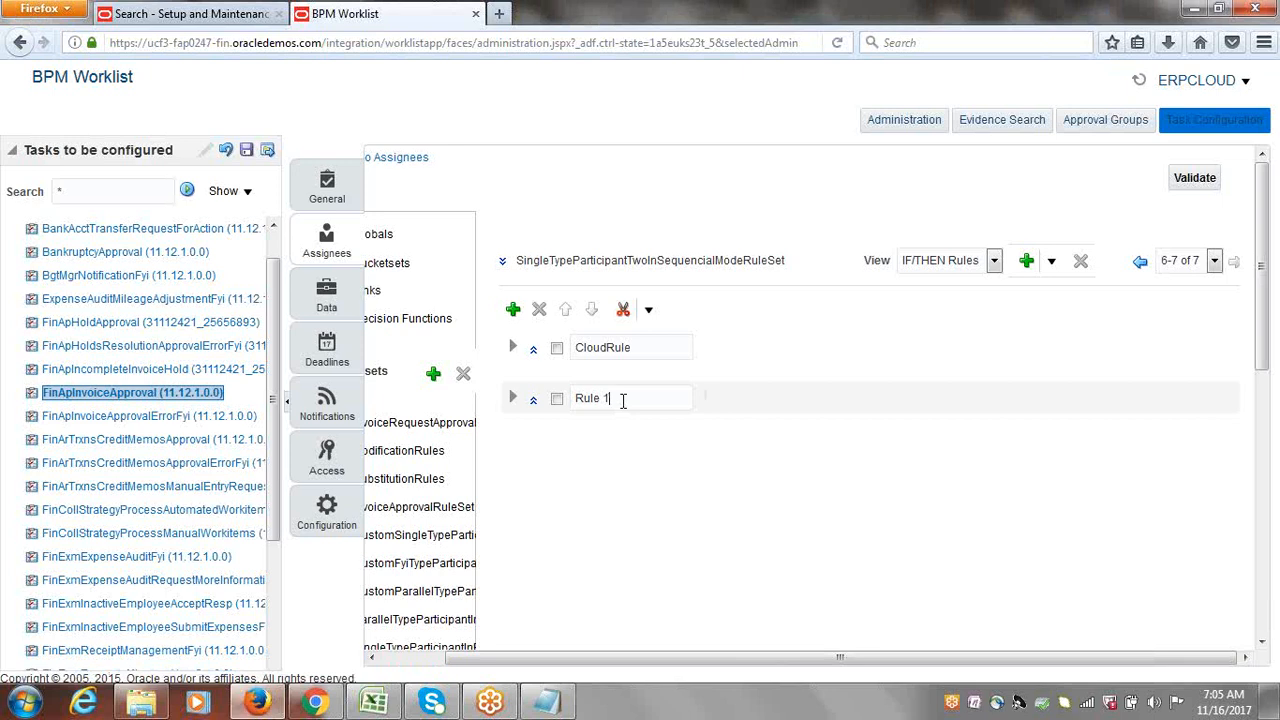
key("BackSpace")
key("BackSpace")
key("BackSpace")
key("BackSpace")
key("BackSpace")
key("BackSpace")
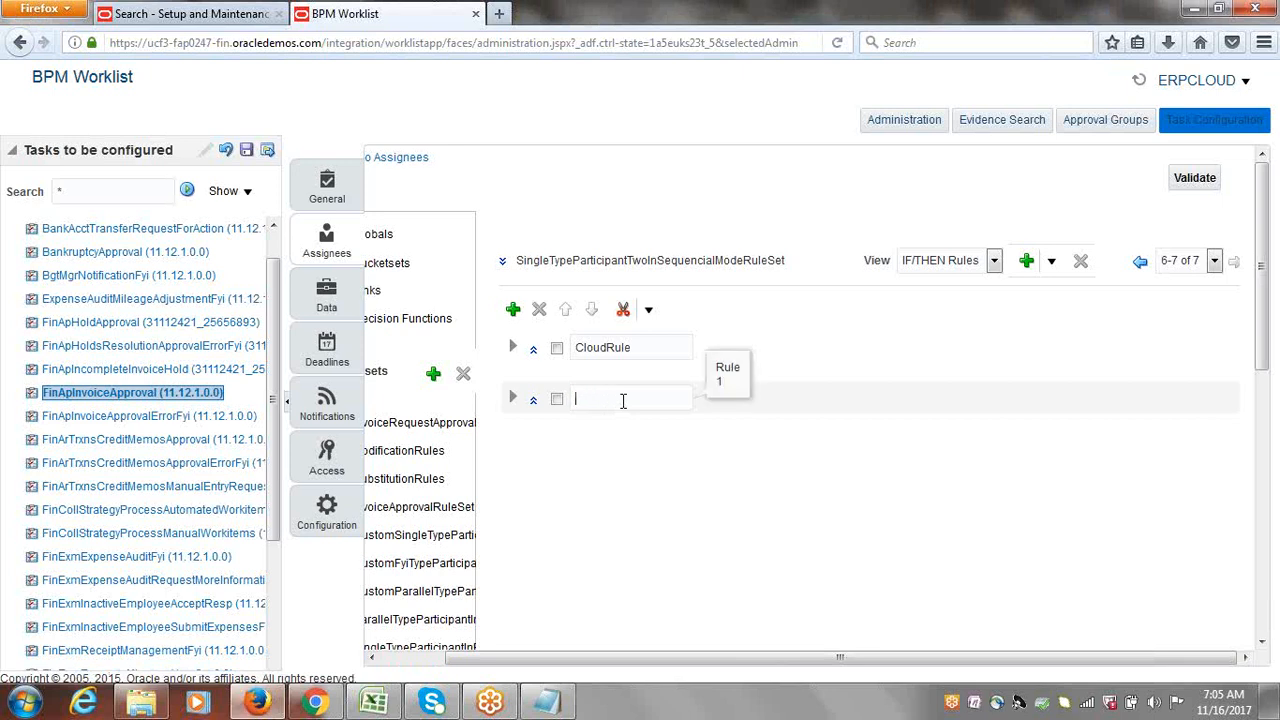
type("ERPCLO")
type("UD EMPSPR")
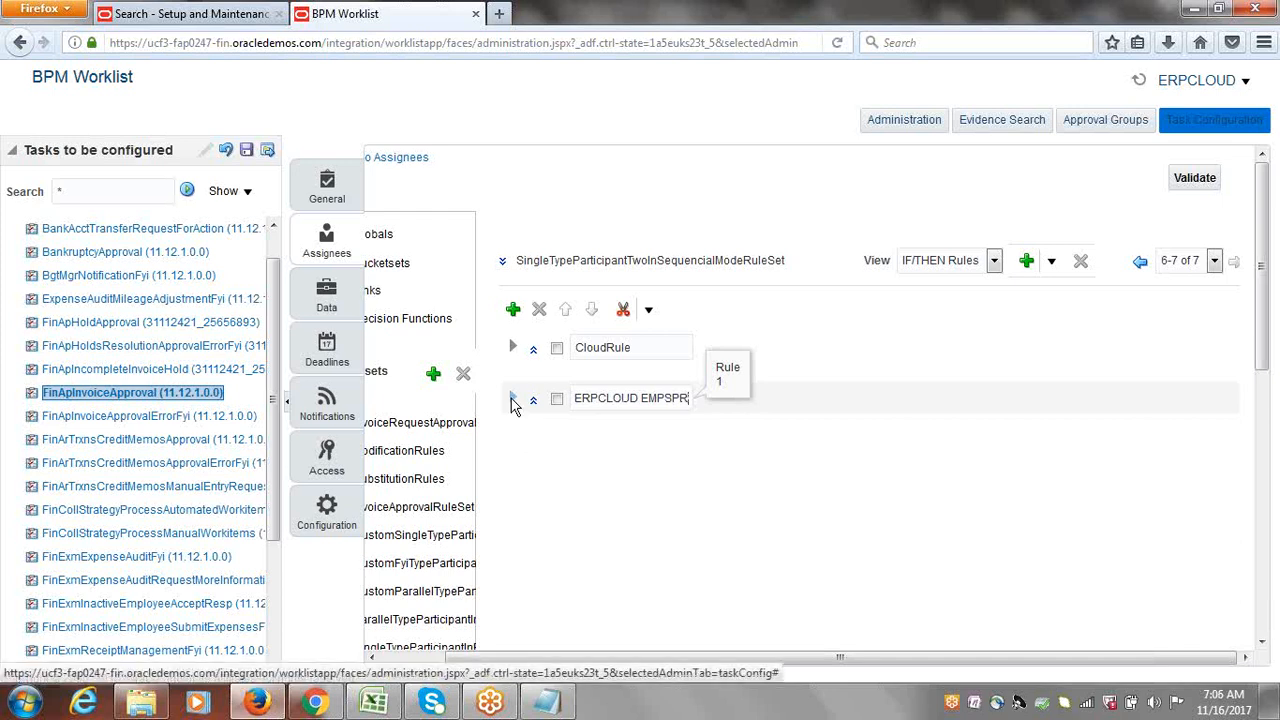
Step: Expand ERPCLOUD EMPSPR, hide its description and priority details, and reveal the empty IF/THEN
left_click(513, 399)
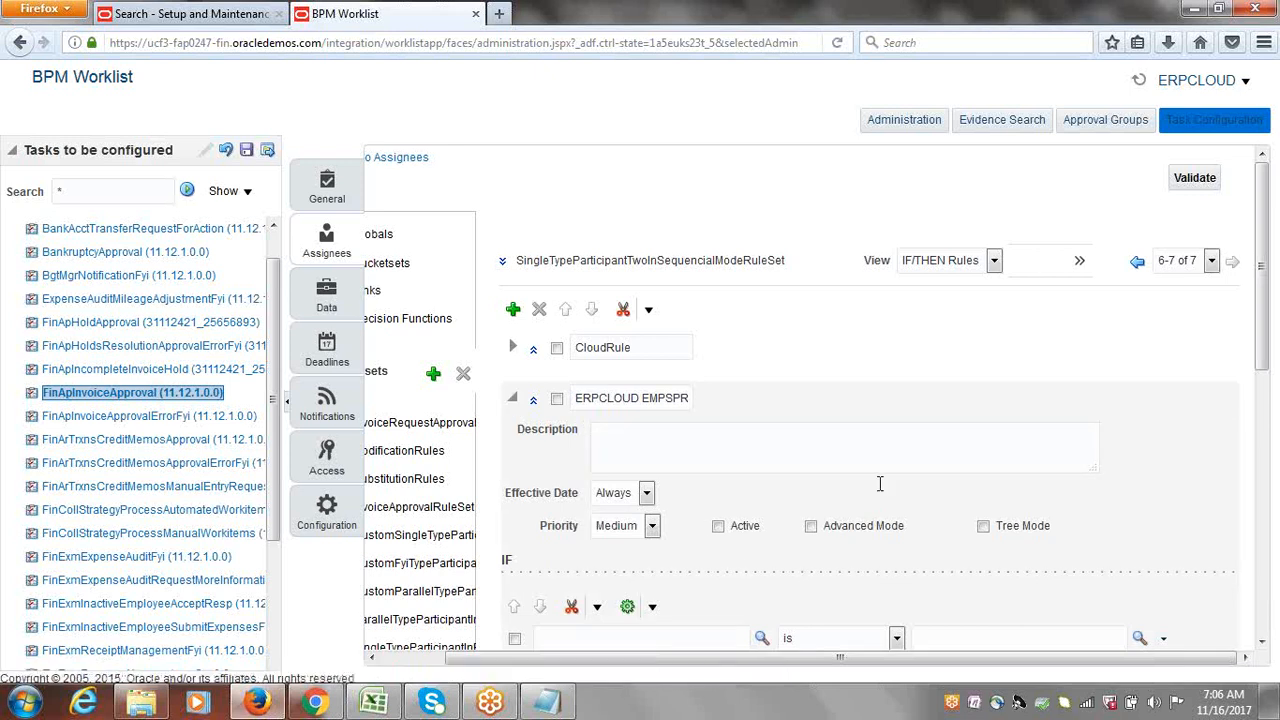
left_click(533, 405)
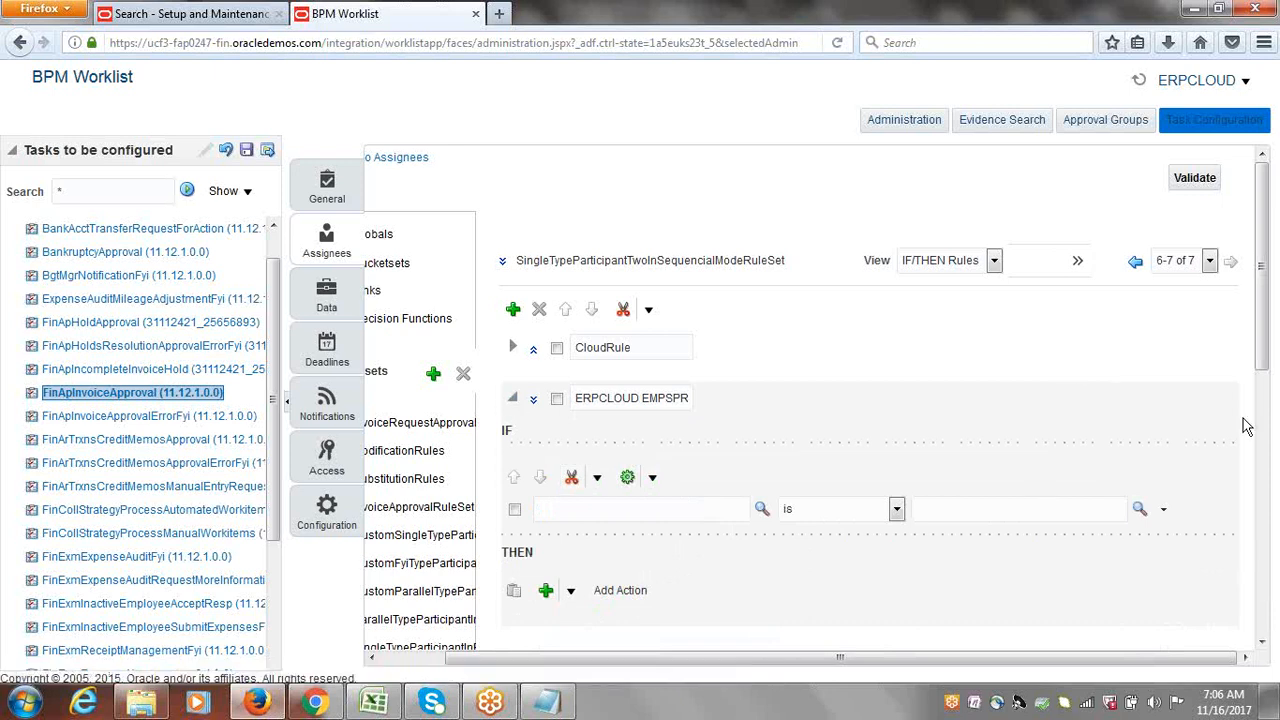
scroll(1263, 333, "down", 3)
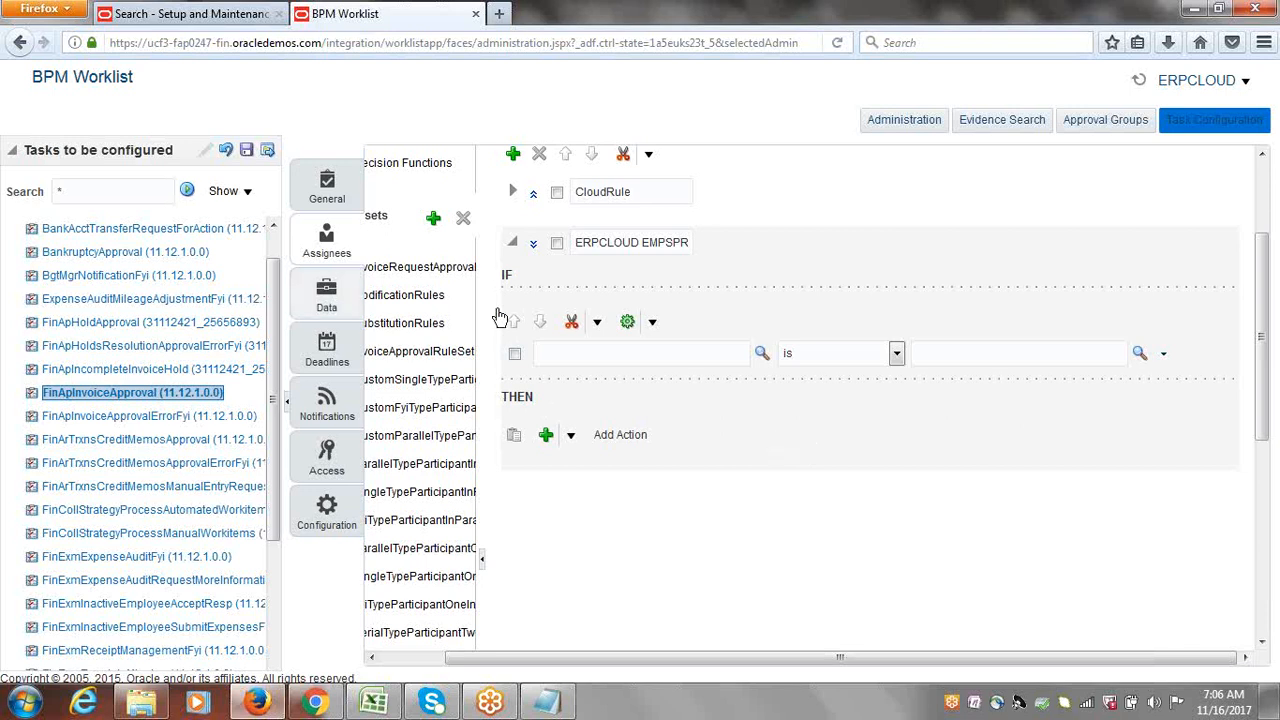
Step: Keep 'is' as the comparison operator and enter 1 as the IF condition's left operand
left_click(585, 354)
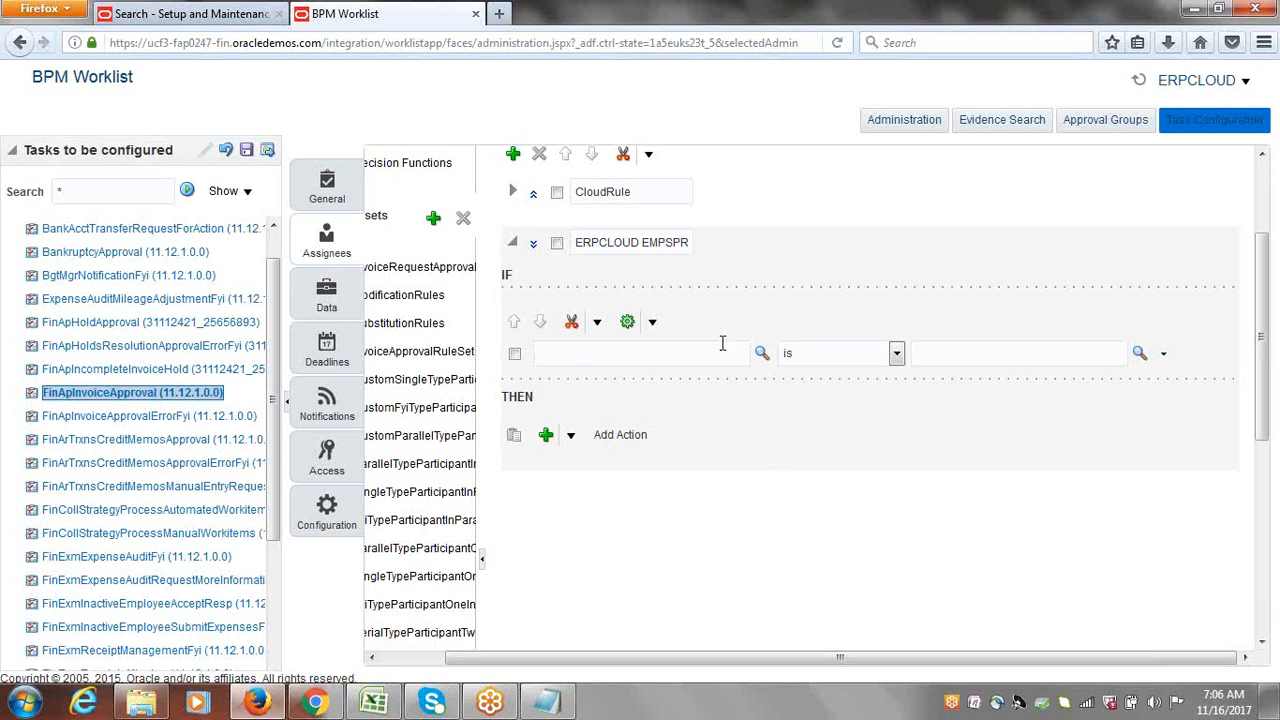
left_click(896, 353)
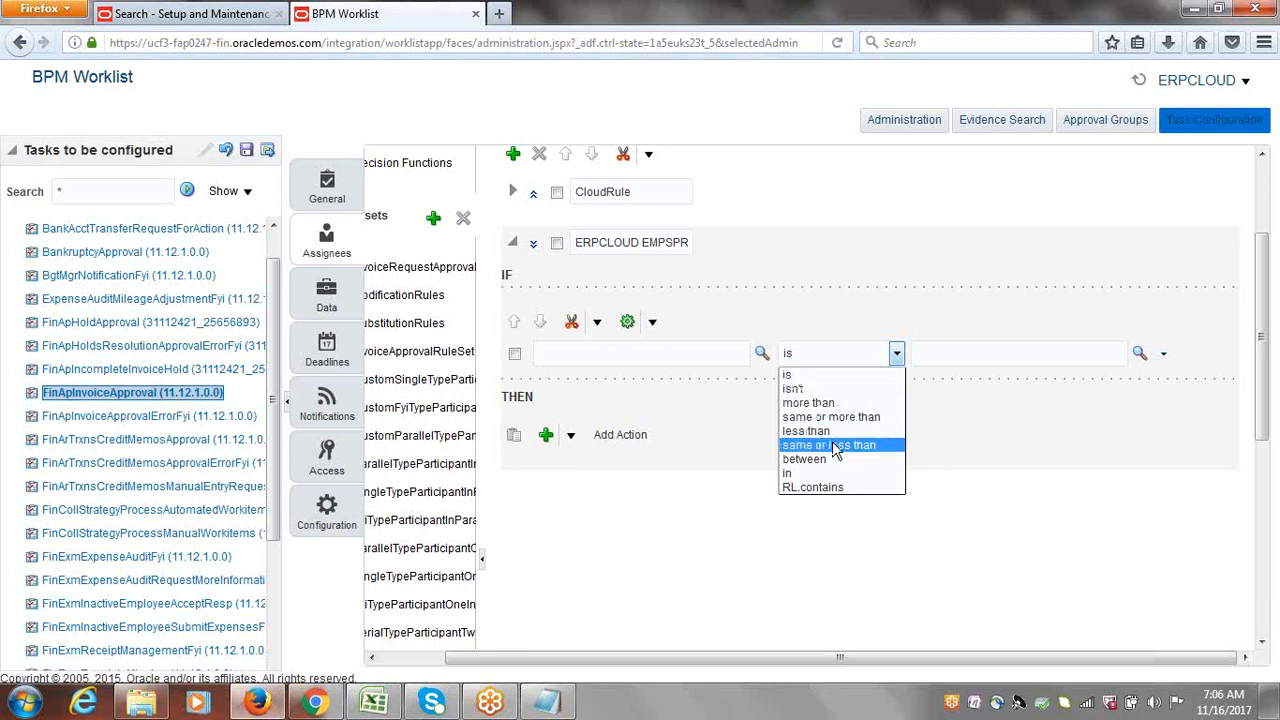
left_click(1027, 356)
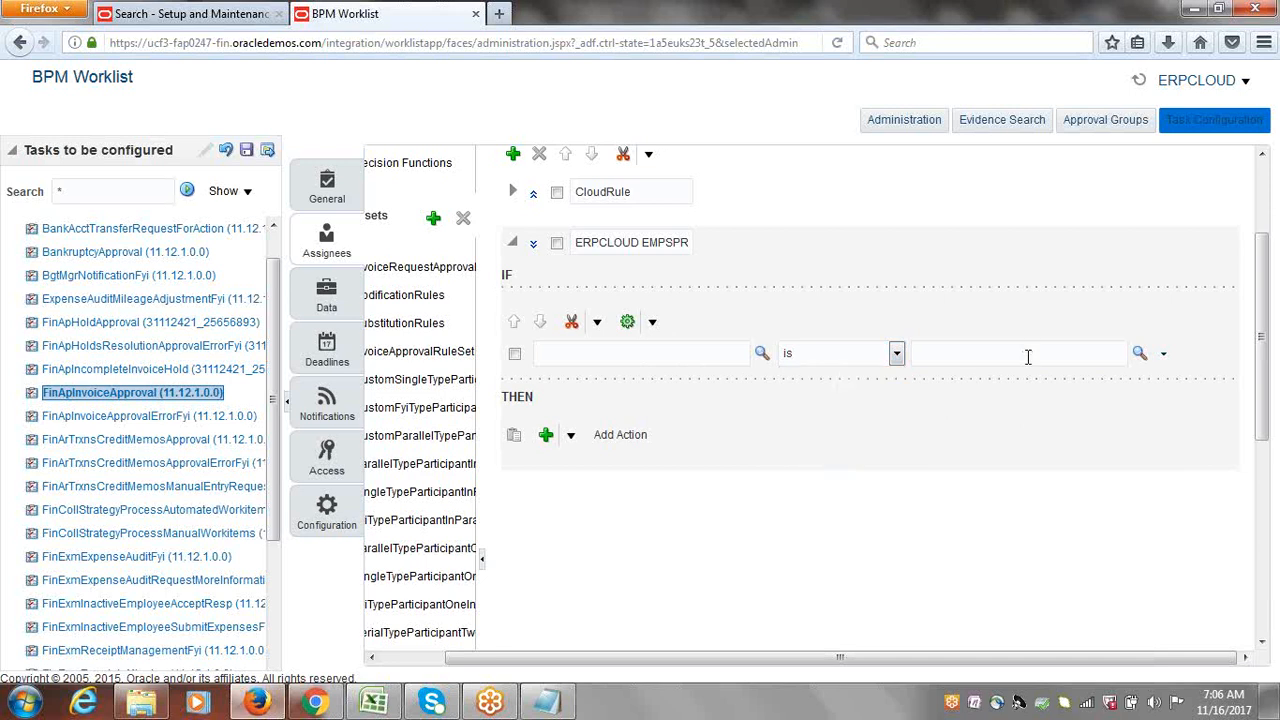
left_click(573, 442)
scroll(708, 418, "down", 5)
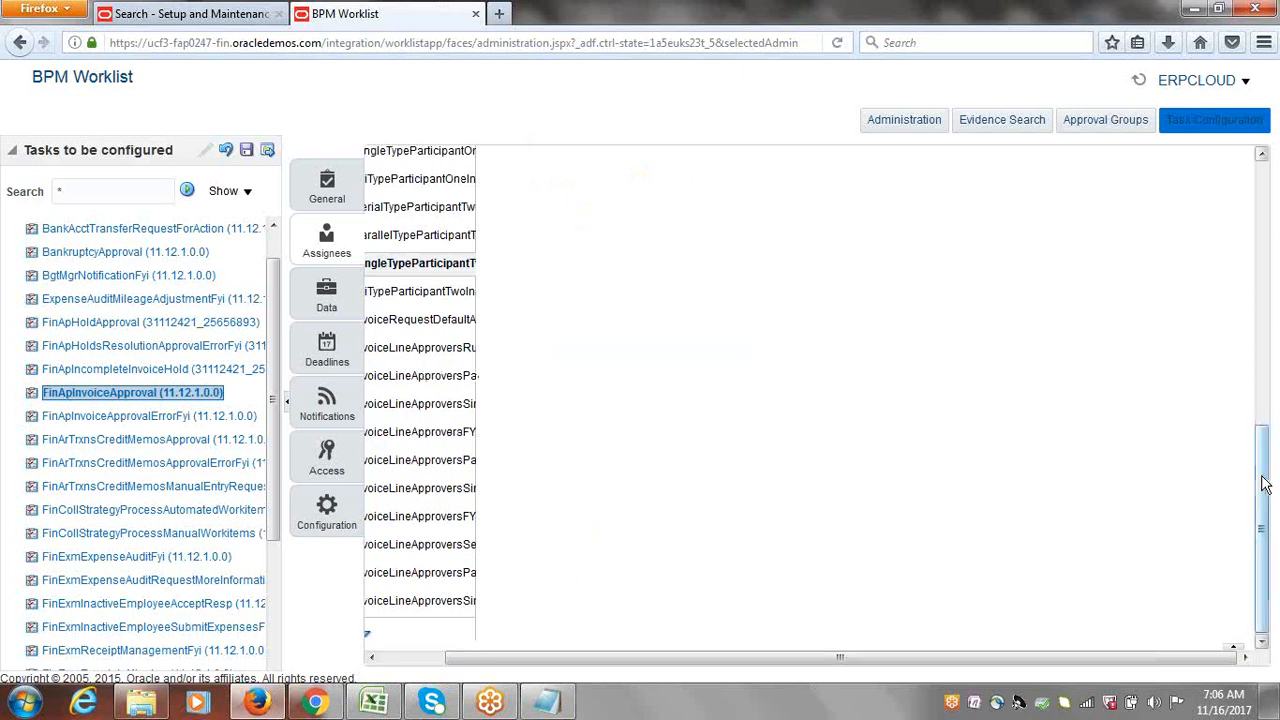
left_click_drag(1266, 478, 1268, 250)
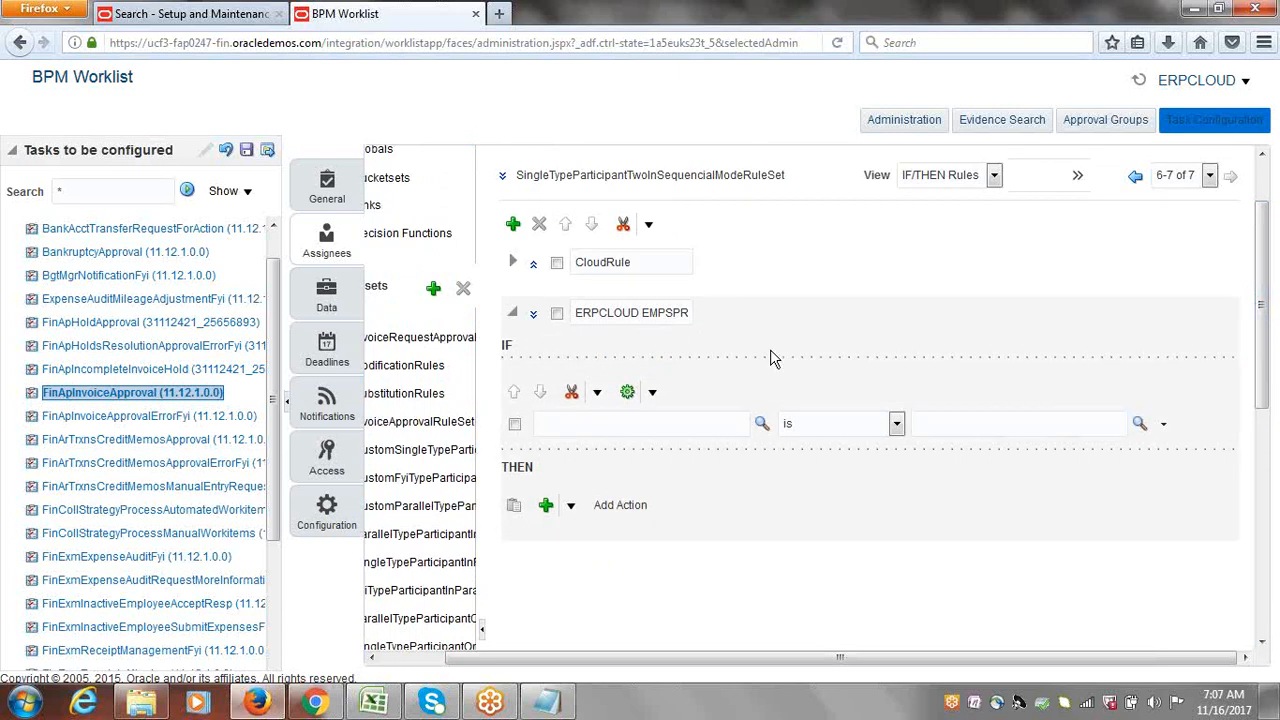
left_click(665, 424)
type("1.")
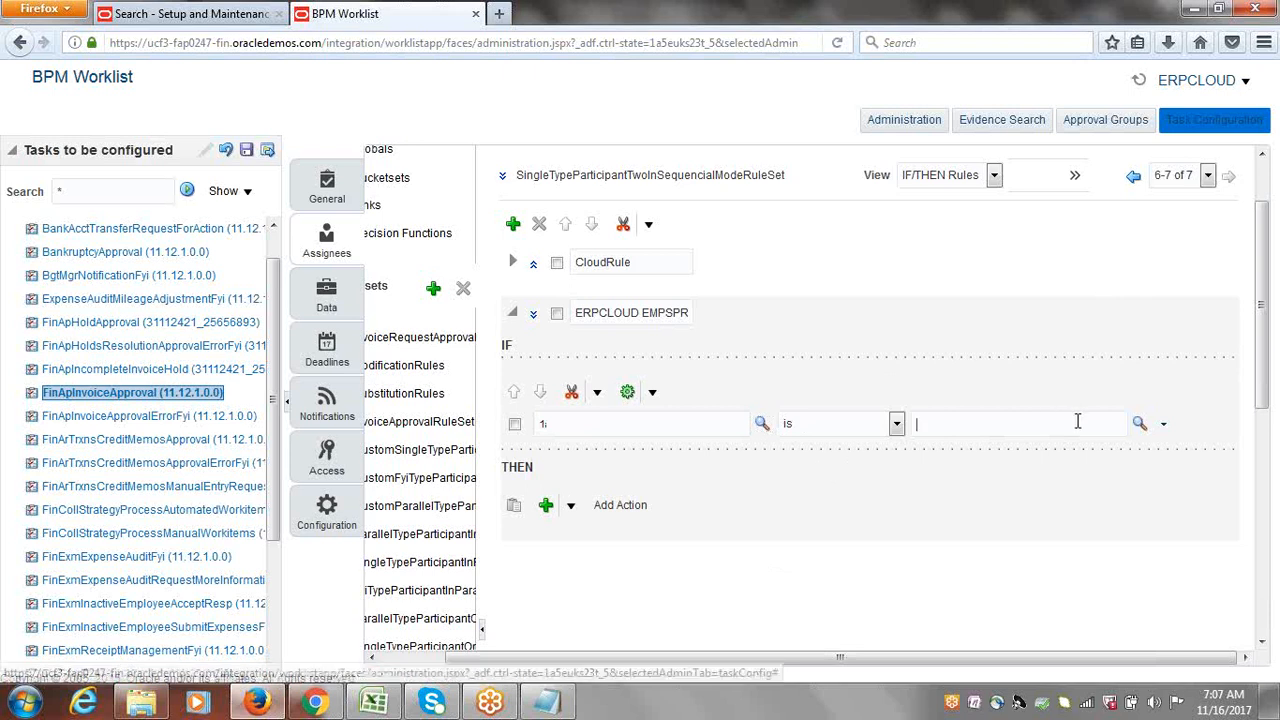
Step: Set the condition's right side to the constant 1 so it reads 1 is 1
left_click(1141, 425)
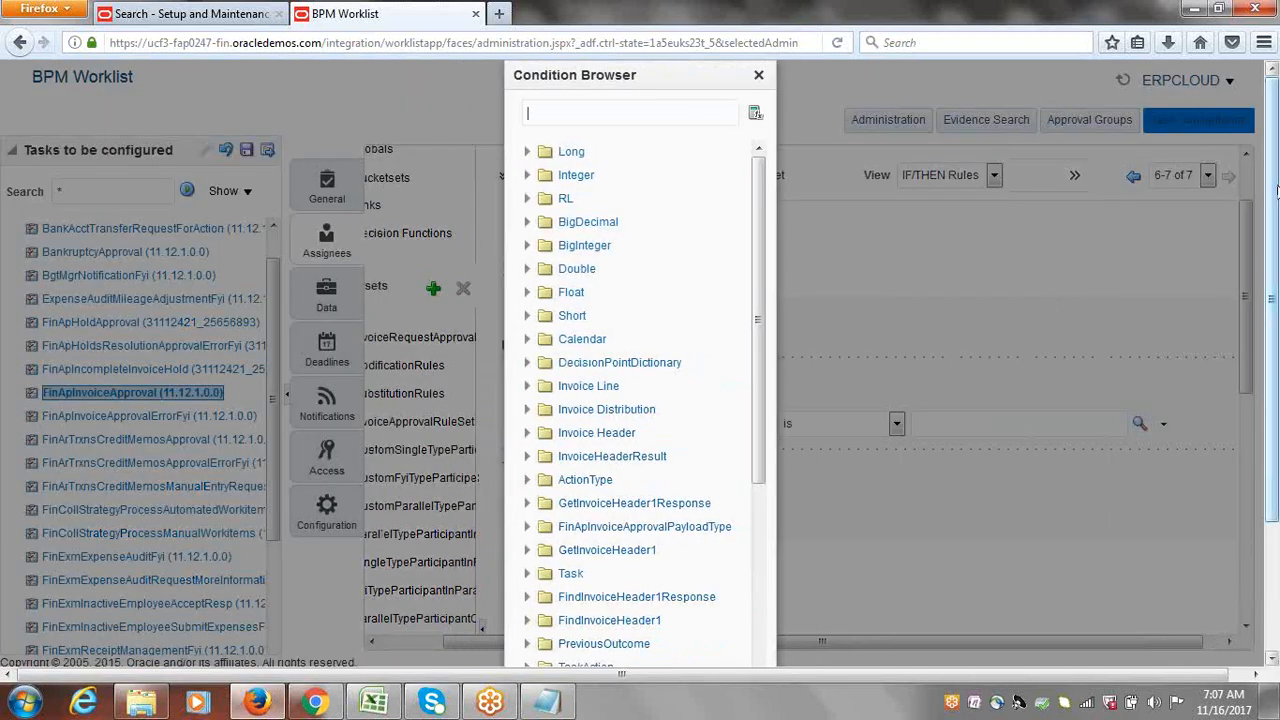
scroll(600, 500, "down", 3)
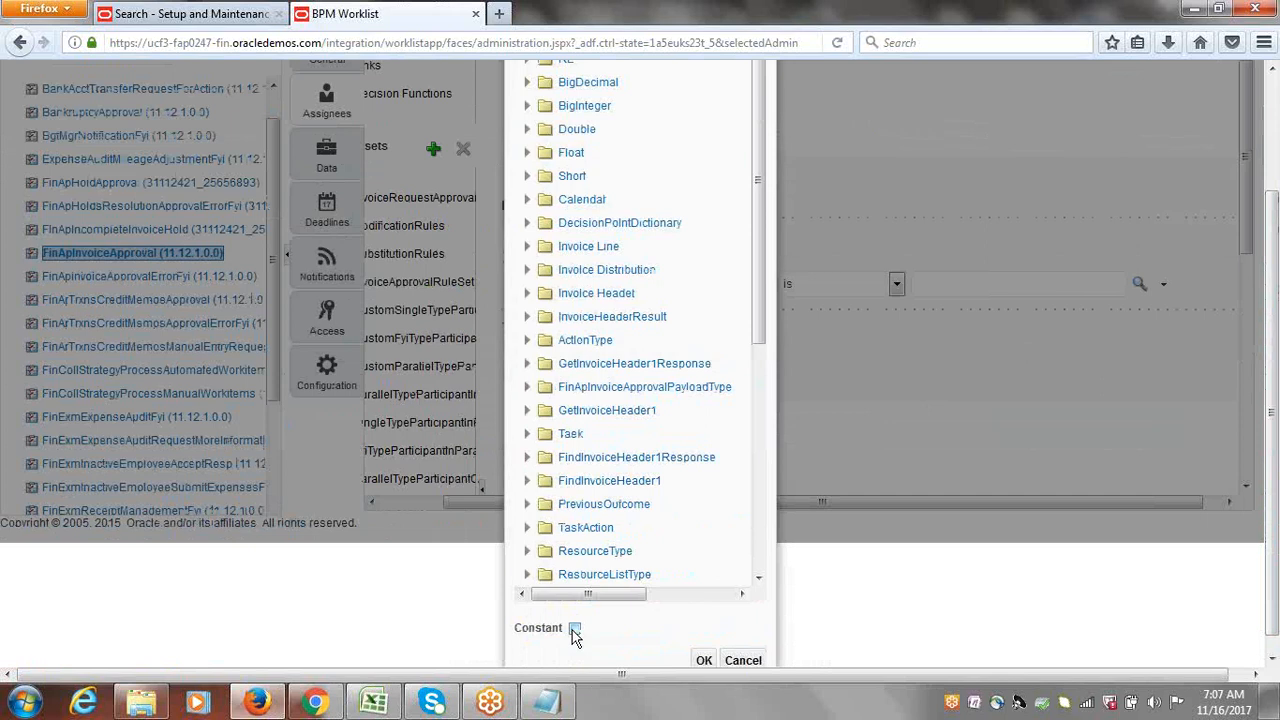
left_click(575, 630)
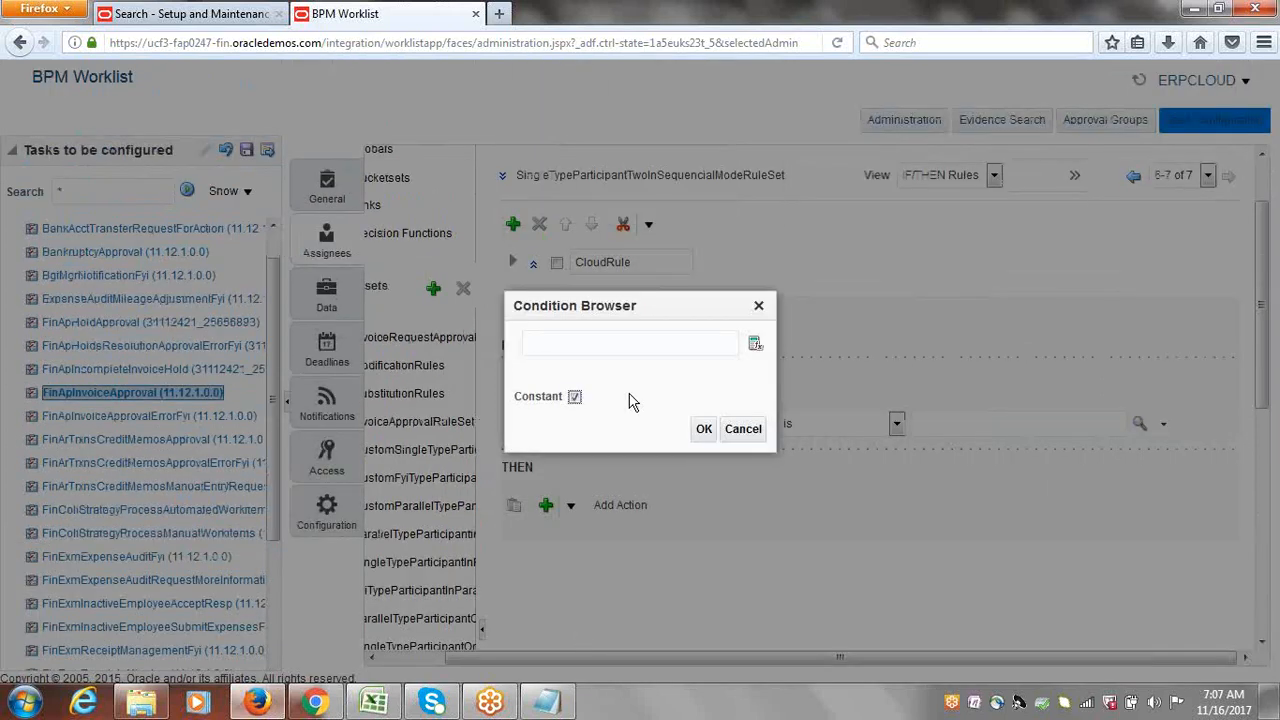
left_click(619, 345)
type("1")
left_click(703, 430)
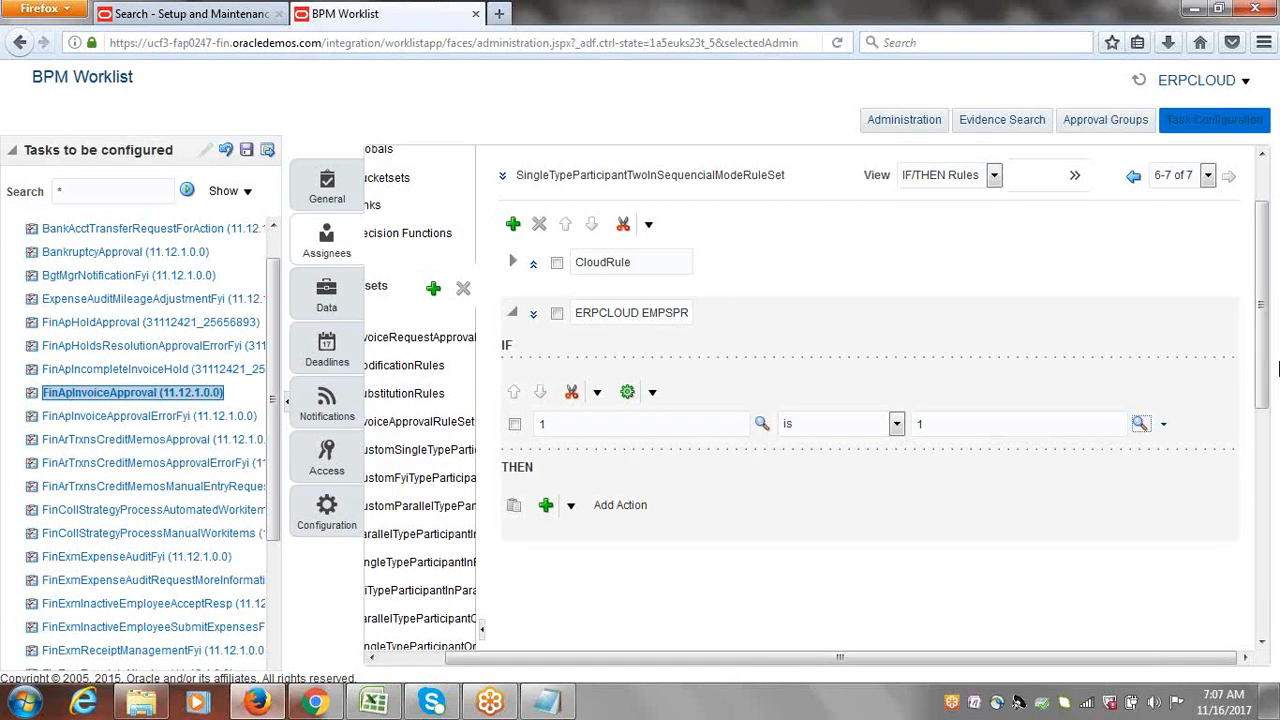
Step: Bring up the Add Action menu and its Add Approver types for the THEN section
left_click_drag(1266, 361, 1270, 380)
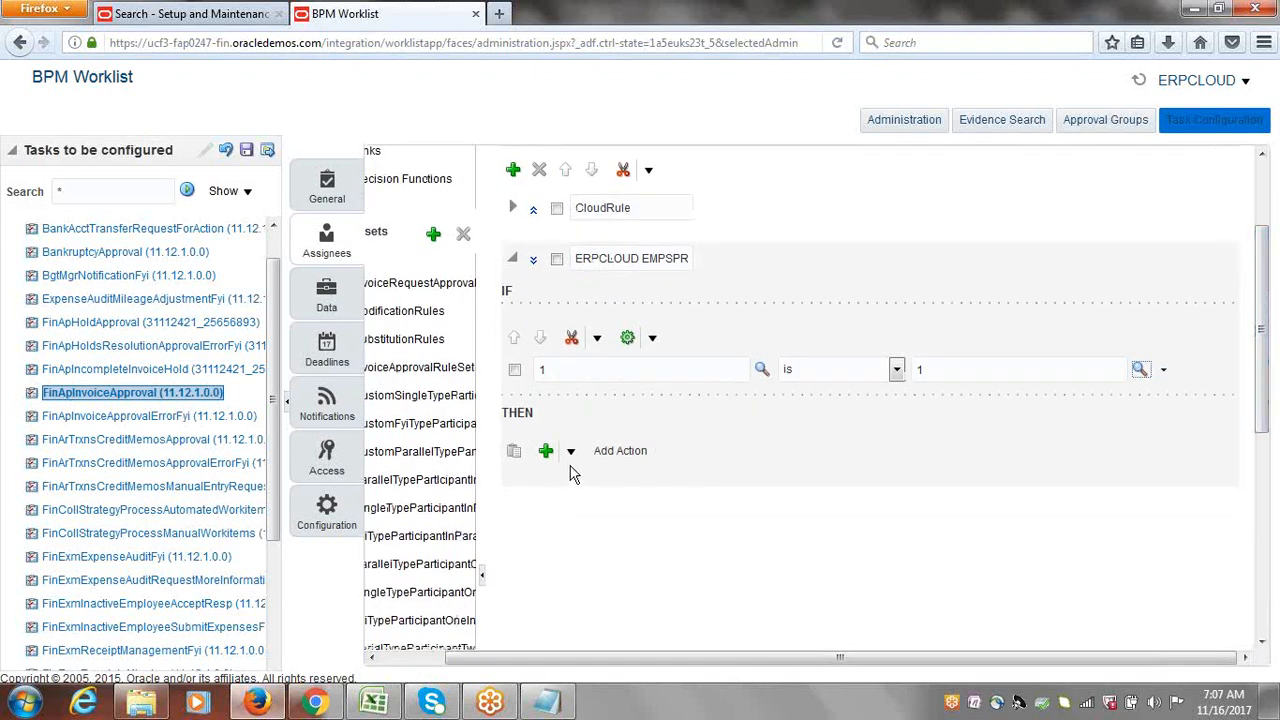
double_click(510, 415)
left_click(571, 455)
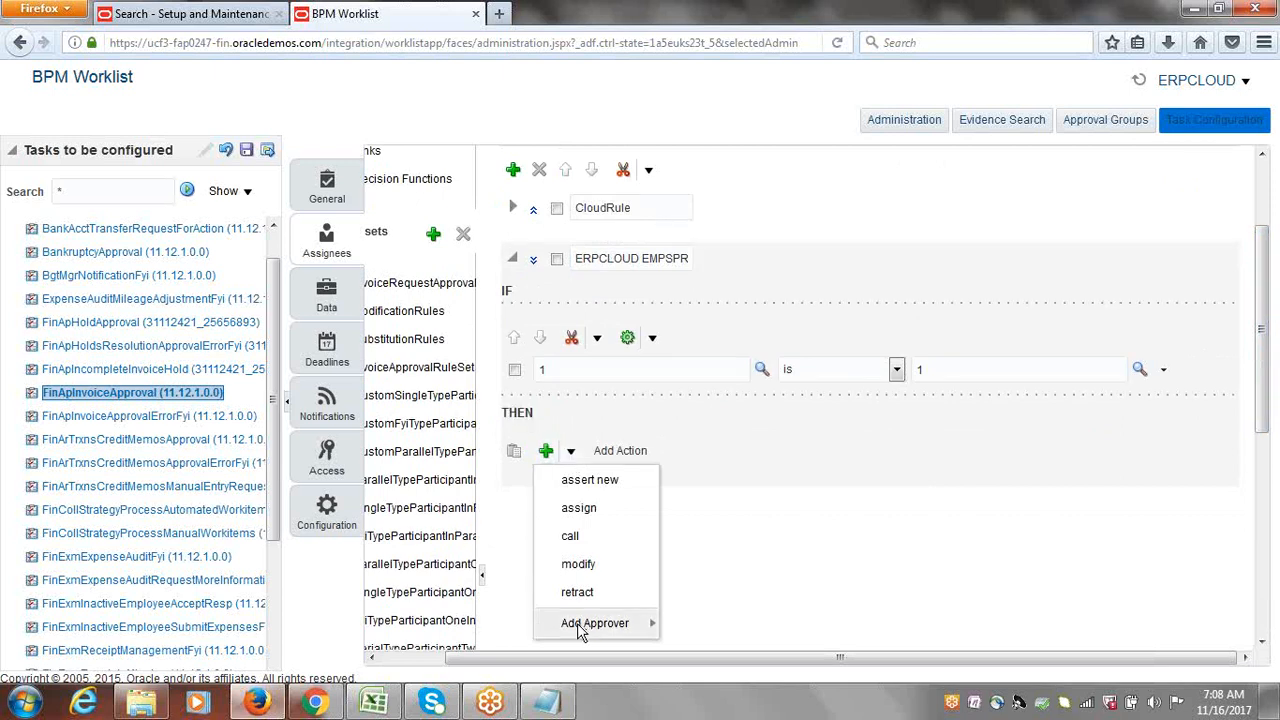
mouse_move(582, 623)
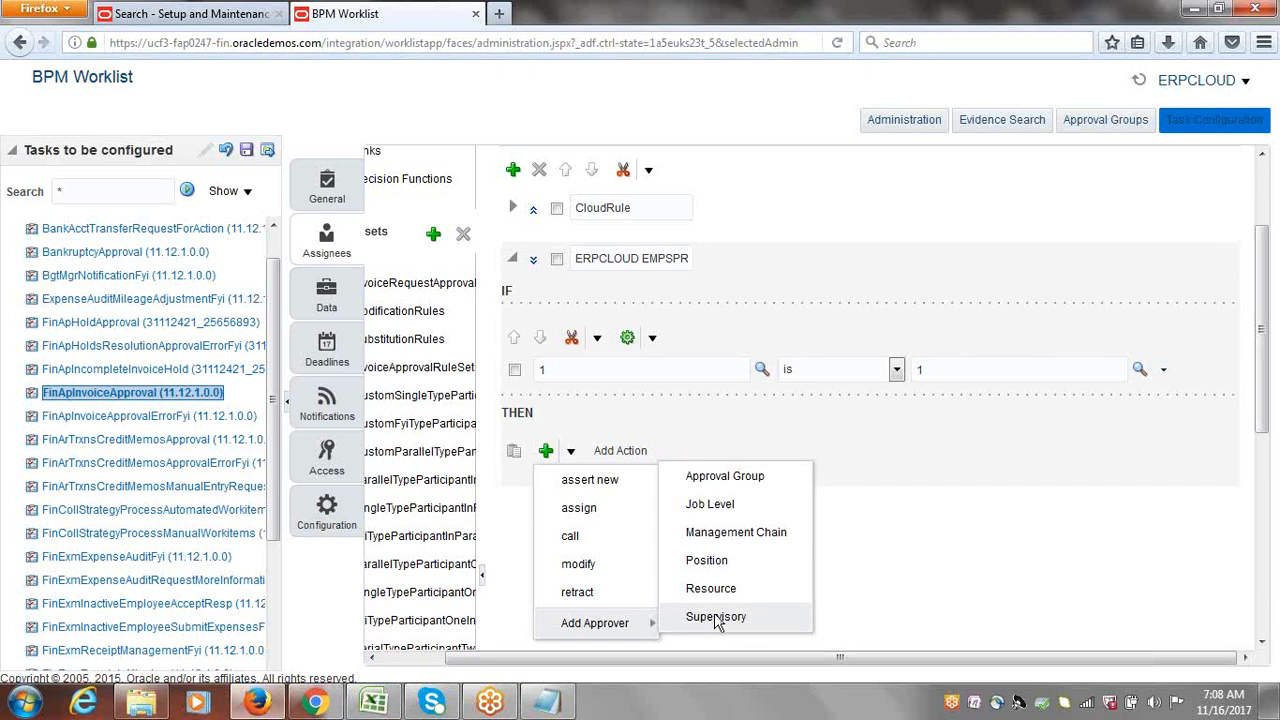
Step: Add a Supervisory approver to the THEN section, showing its list builder with Required response type
left_click(716, 617)
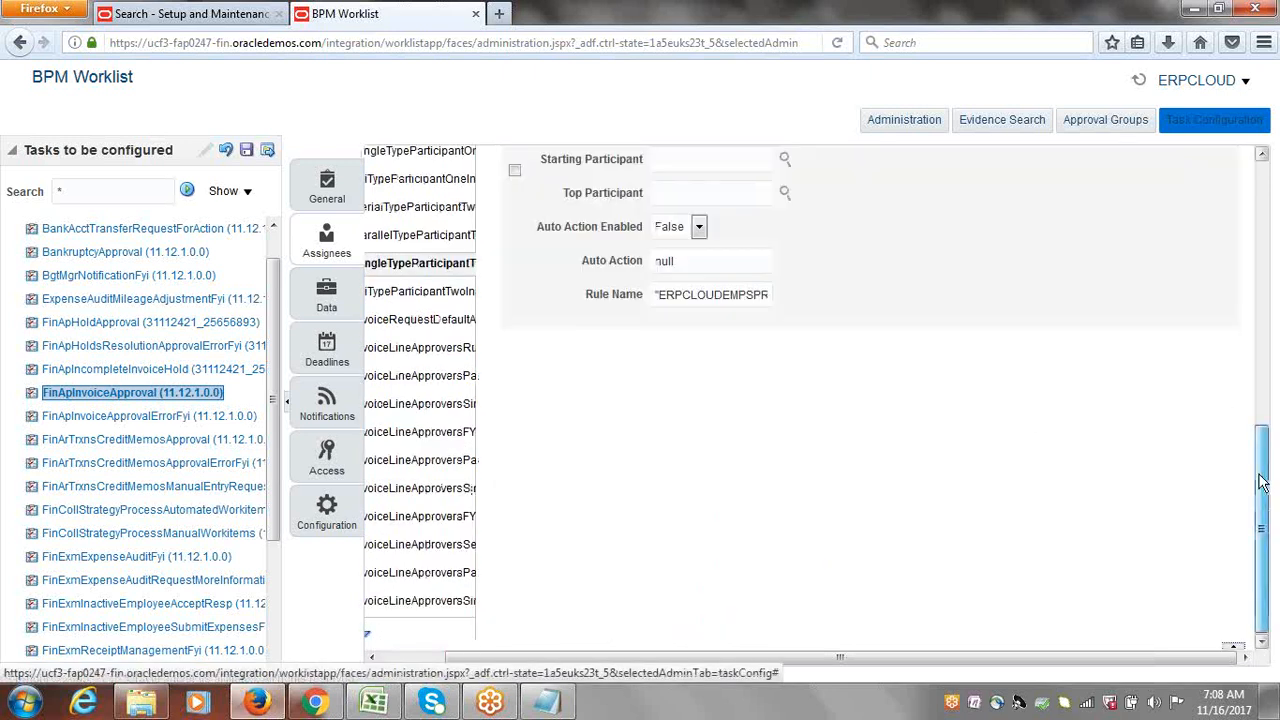
left_click_drag(1262, 488, 1262, 341)
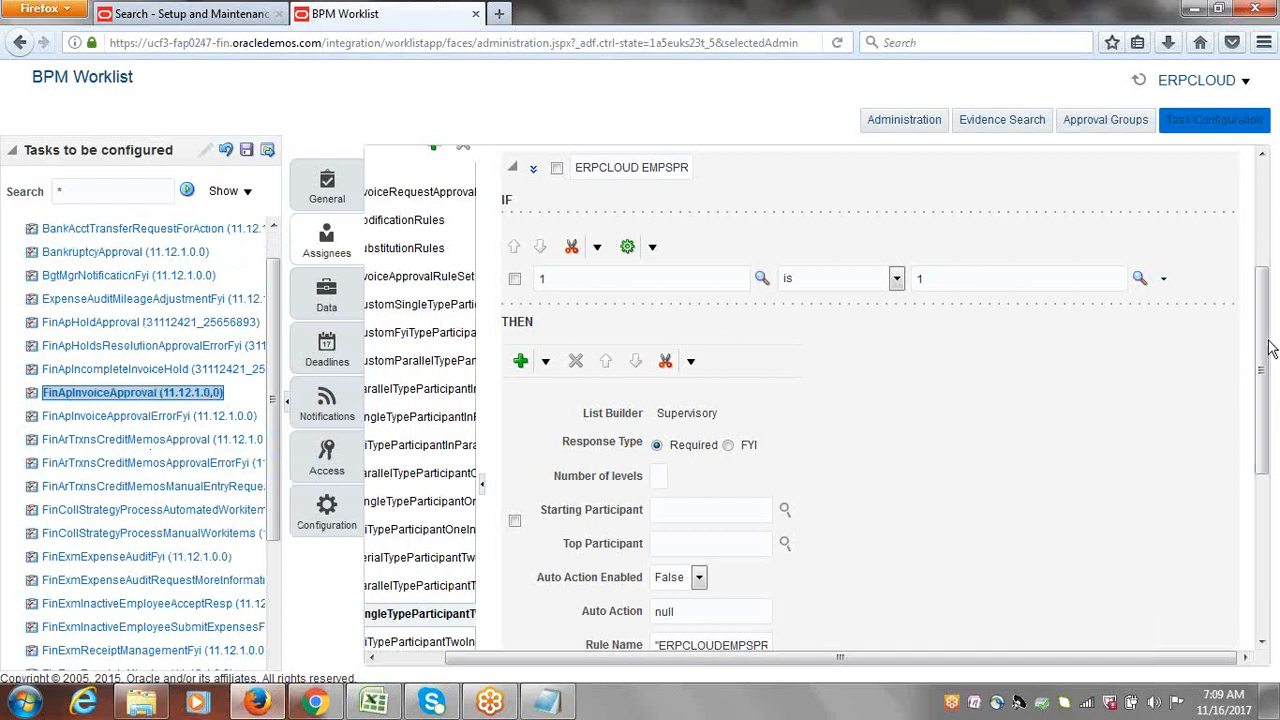
left_click_drag(1270, 346, 1271, 384)
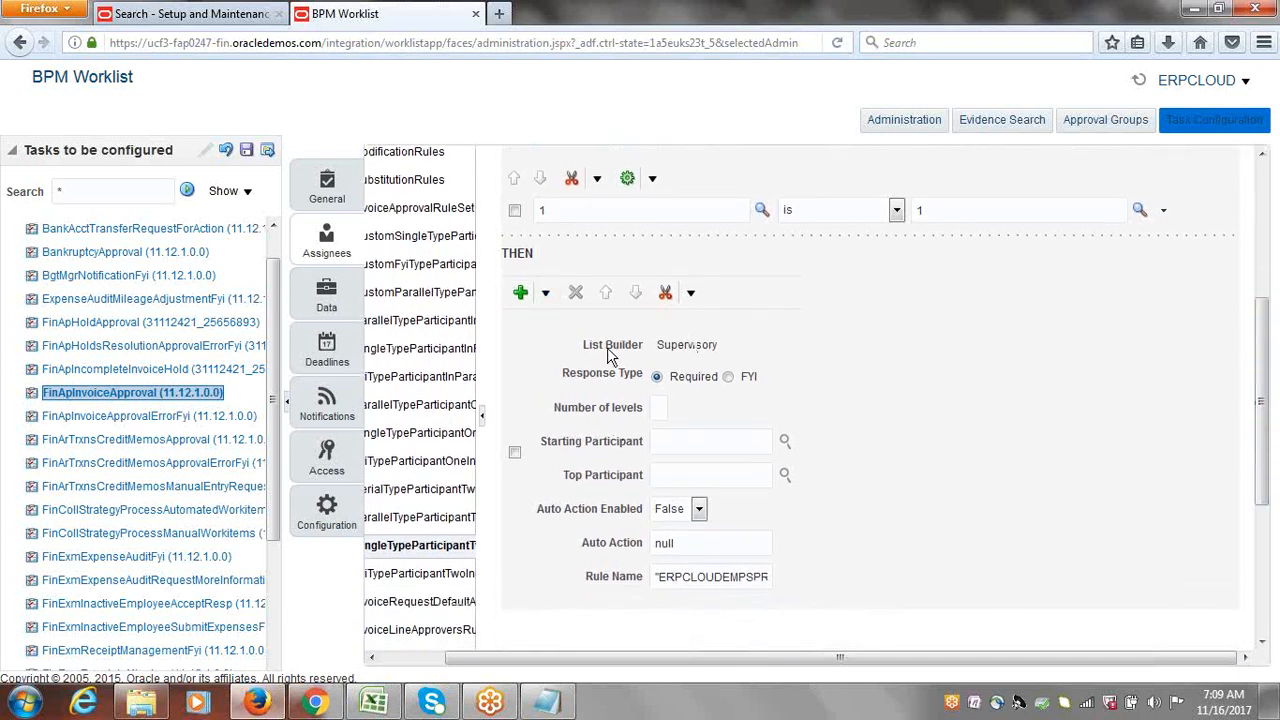
left_click_drag(657, 344, 716, 350)
Step: Enter 1 as the Supervisory approver's number of levels, after briefly trying 2
left_click(640, 408)
left_click(659, 412)
type("1")
key("BackSpace")
type("2")
type("1")
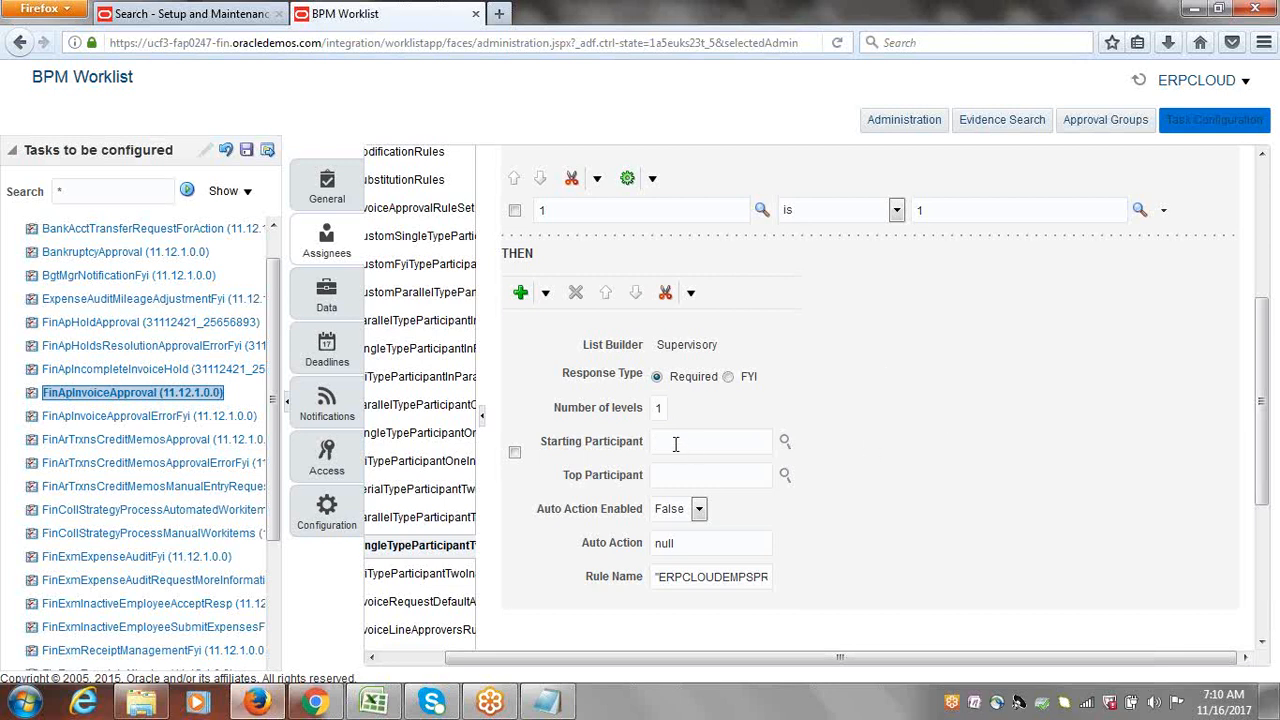
Step: Open the Starting Participant picker, keep Get Manager, and enter Task.creator as reference user
left_click(785, 443)
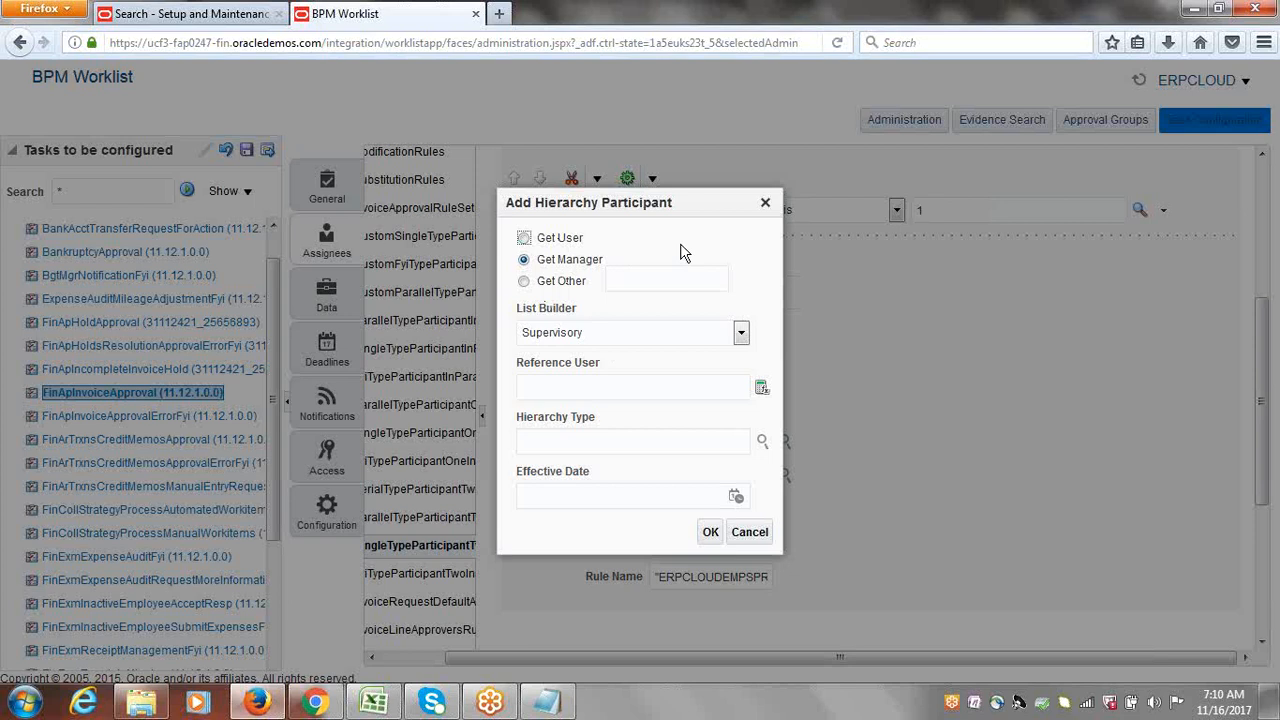
left_click(603, 380)
type("t")
key("BackSpace")
type("Task.creator\"")
Step: Highlight the Task.creator reference and confirm the creator's manager as Starting Participant
left_click_drag(527, 391, 537, 390)
left_click(528, 393)
left_click_drag(528, 392, 590, 392)
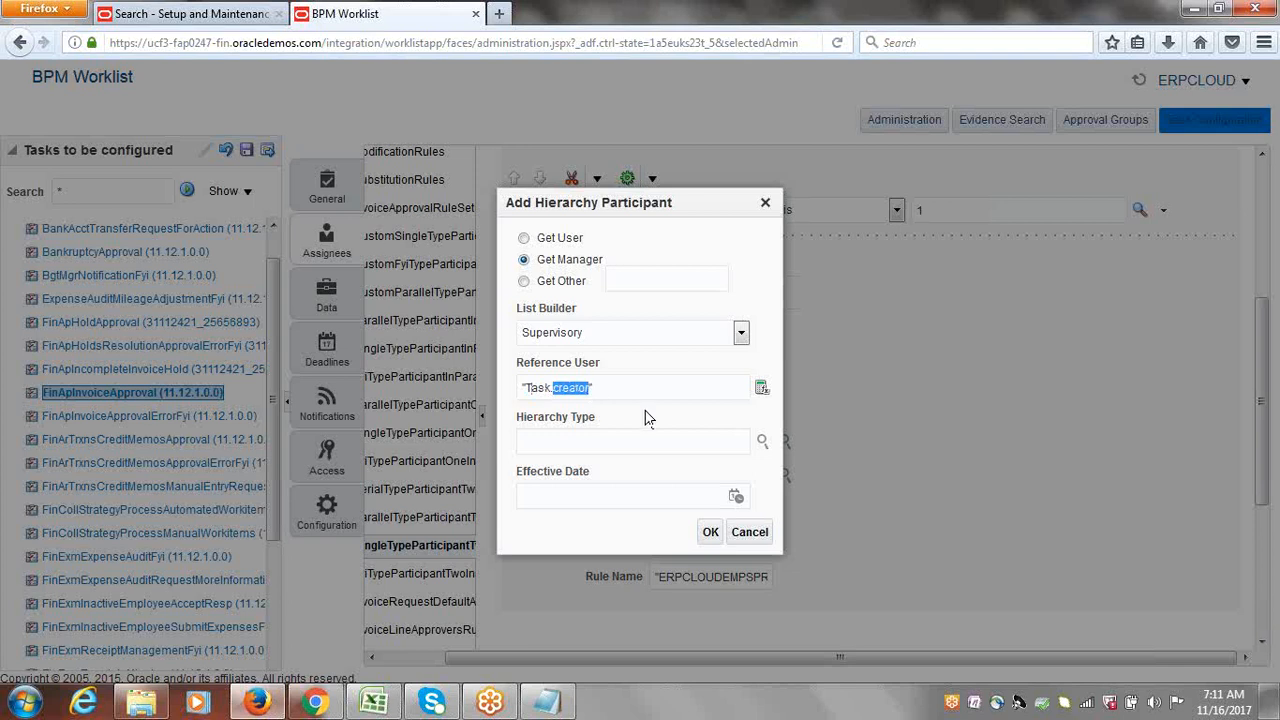
left_click(645, 418)
left_click_drag(656, 208, 750, 220)
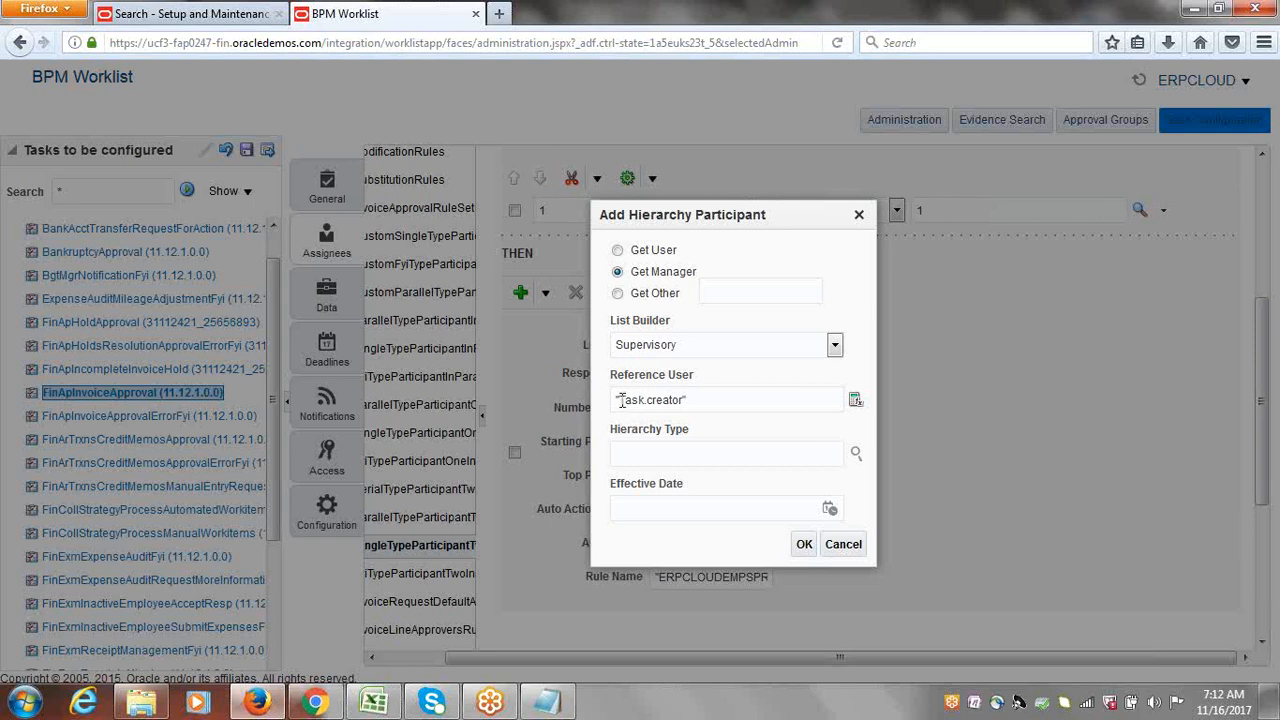
left_click_drag(618, 400, 682, 402)
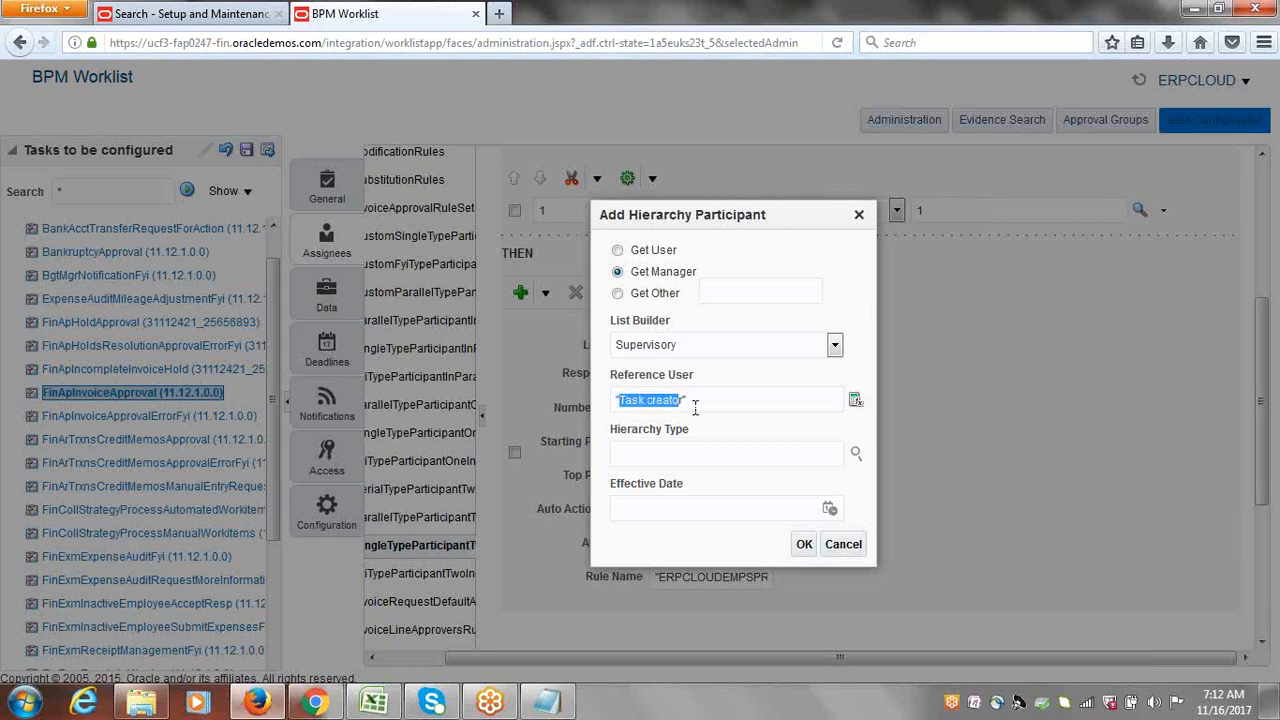
left_click(727, 424)
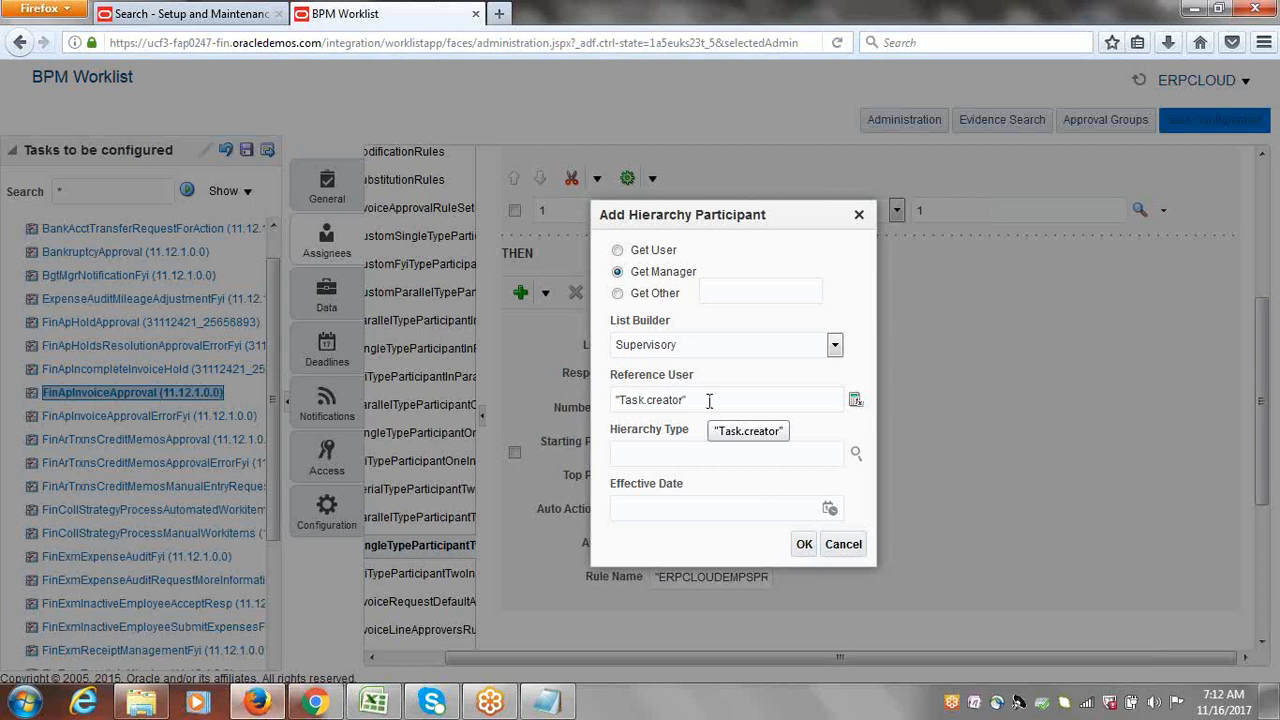
left_click(804, 544)
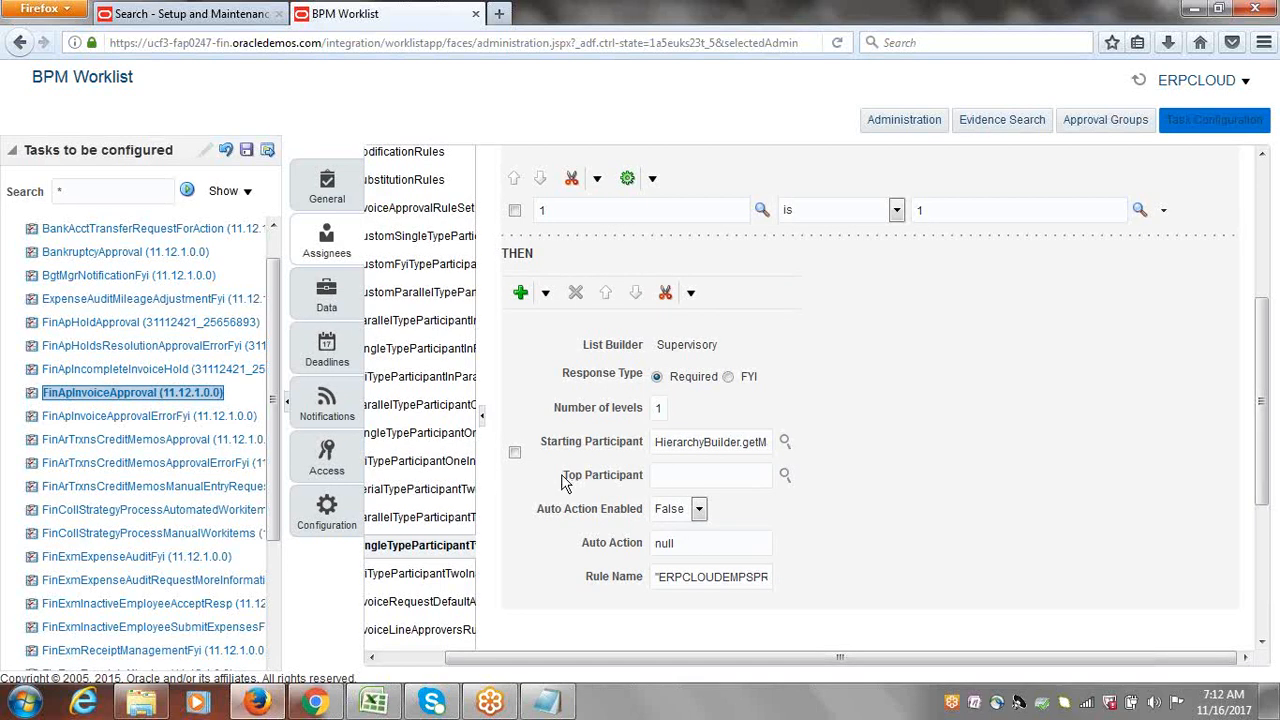
Step: Set Top Participant to Get User with the manager's user id as reference user
left_click(784, 478)
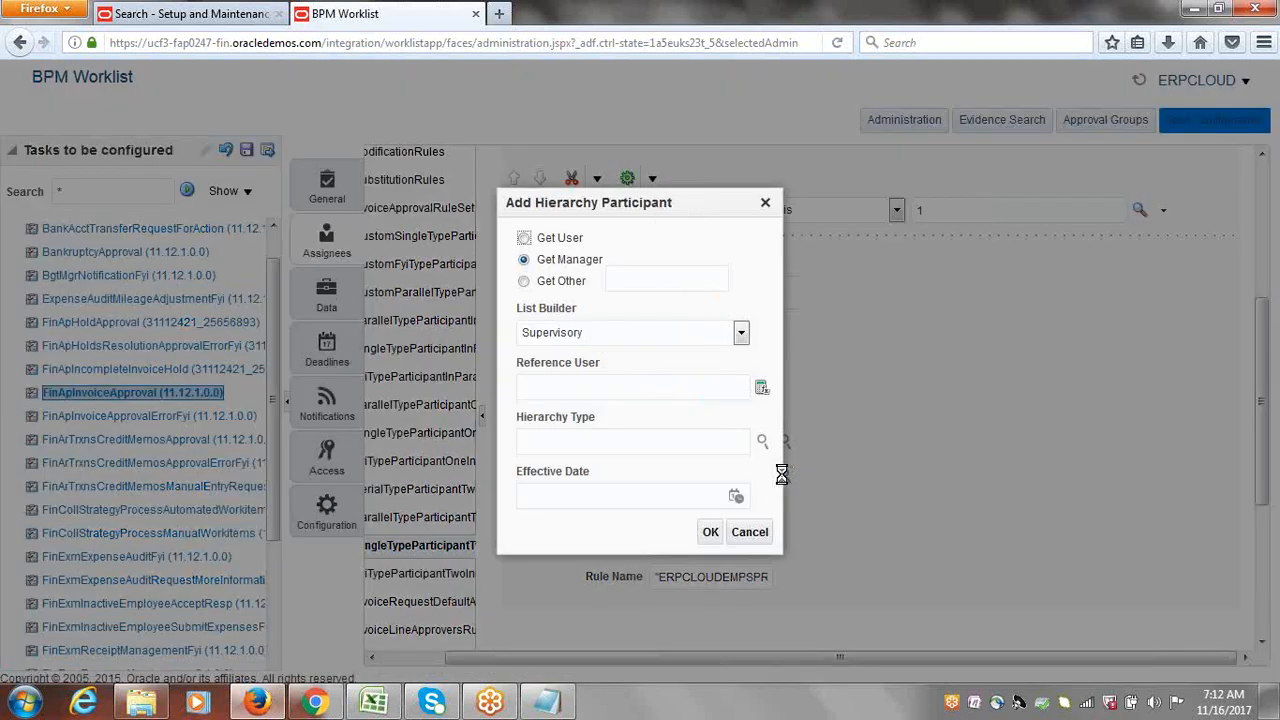
left_click(524, 238)
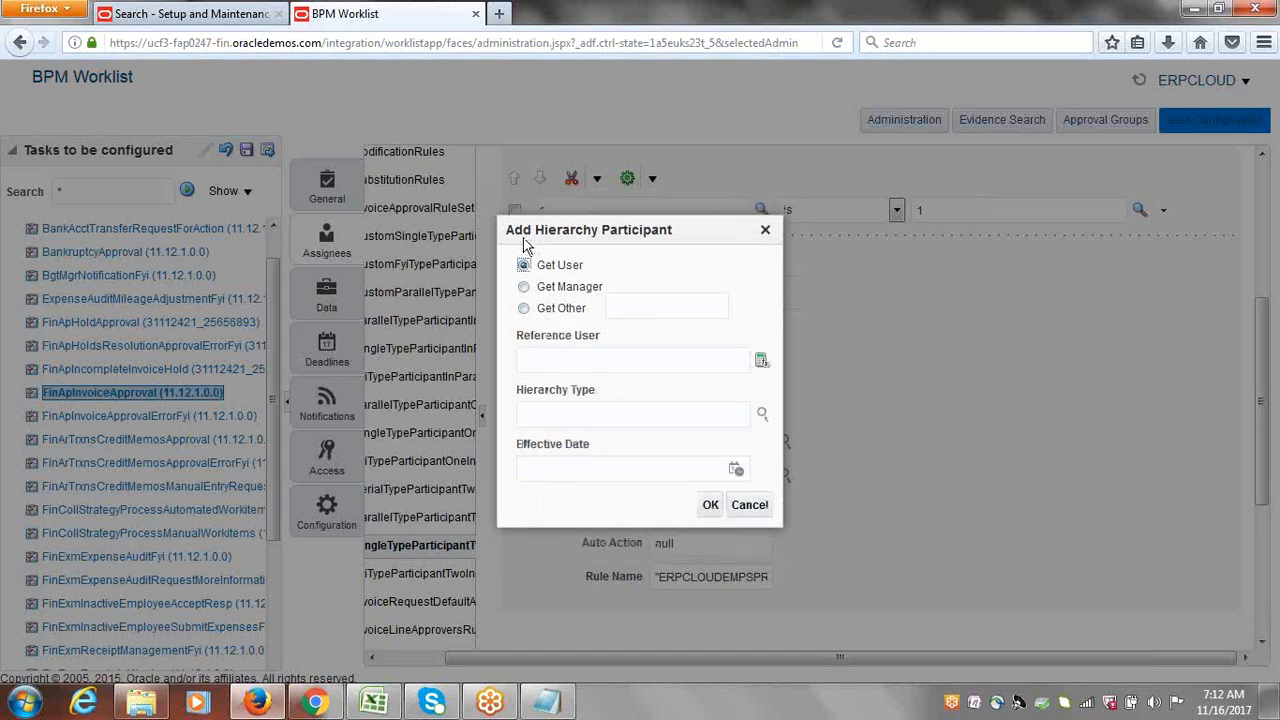
left_click(590, 368)
left_click(590, 366)
type("\"ERPCLOUD")
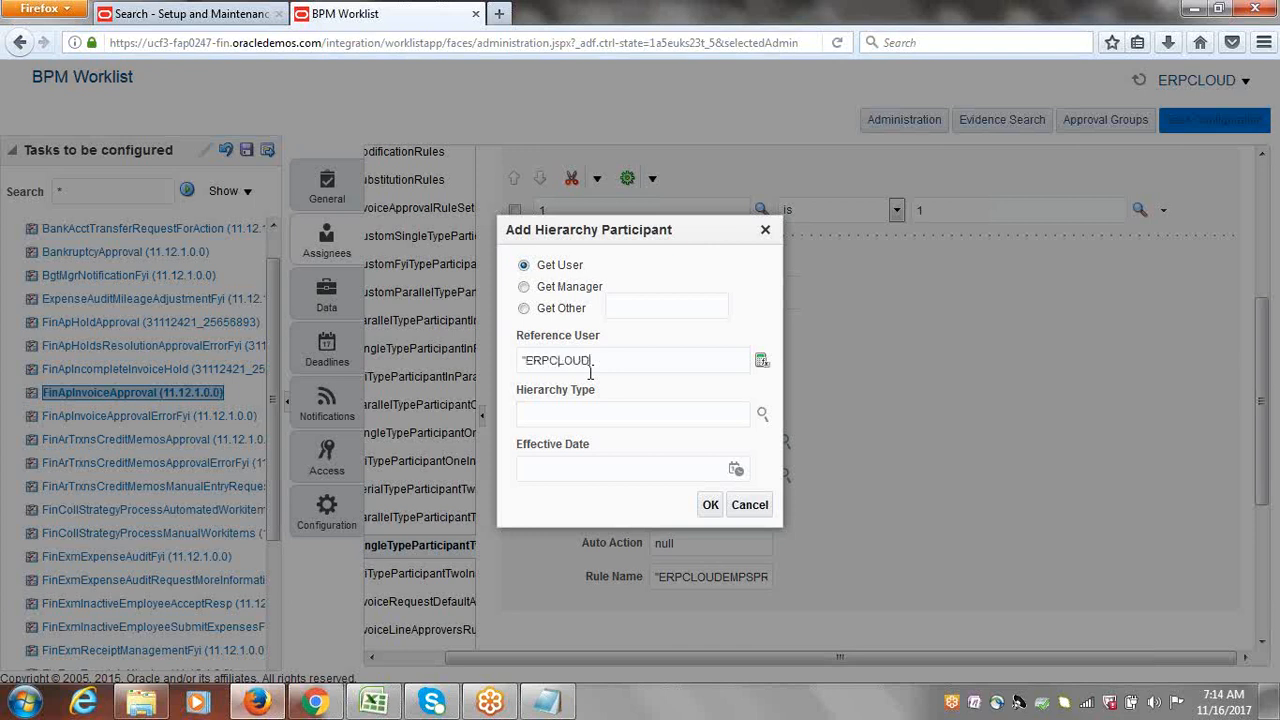
type("MGR\"")
left_click(710, 505)
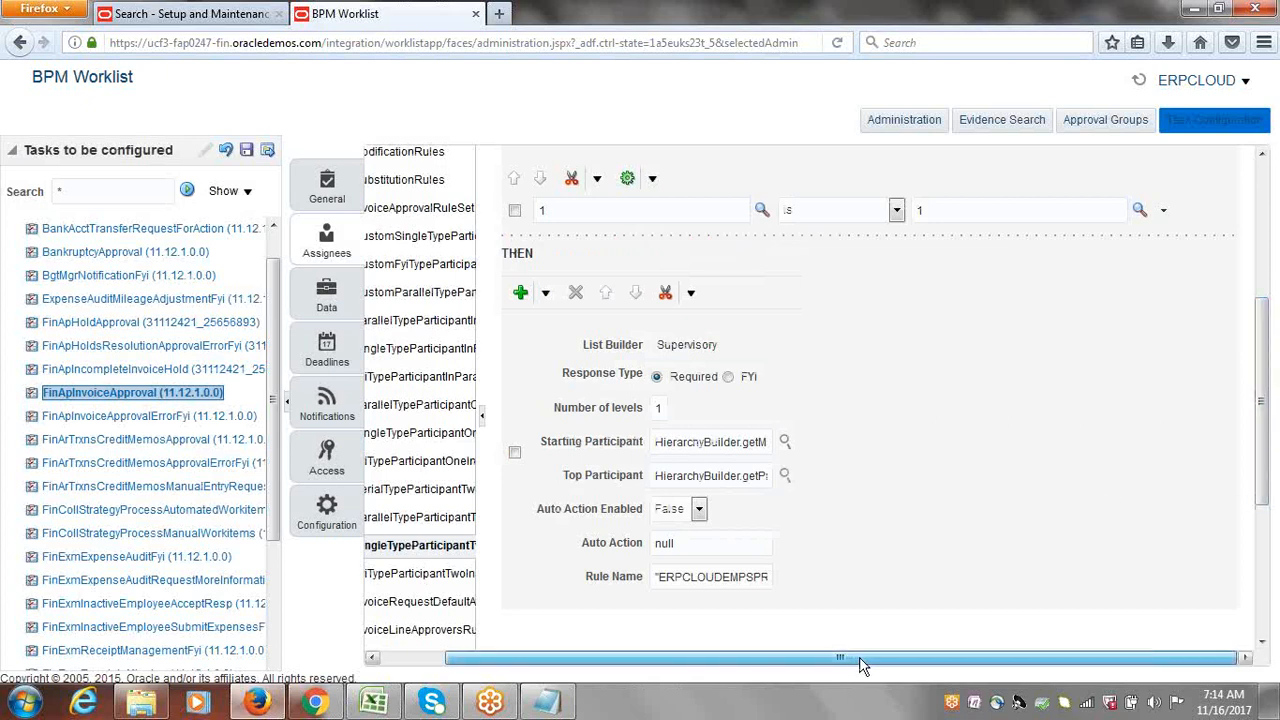
left_click(786, 442)
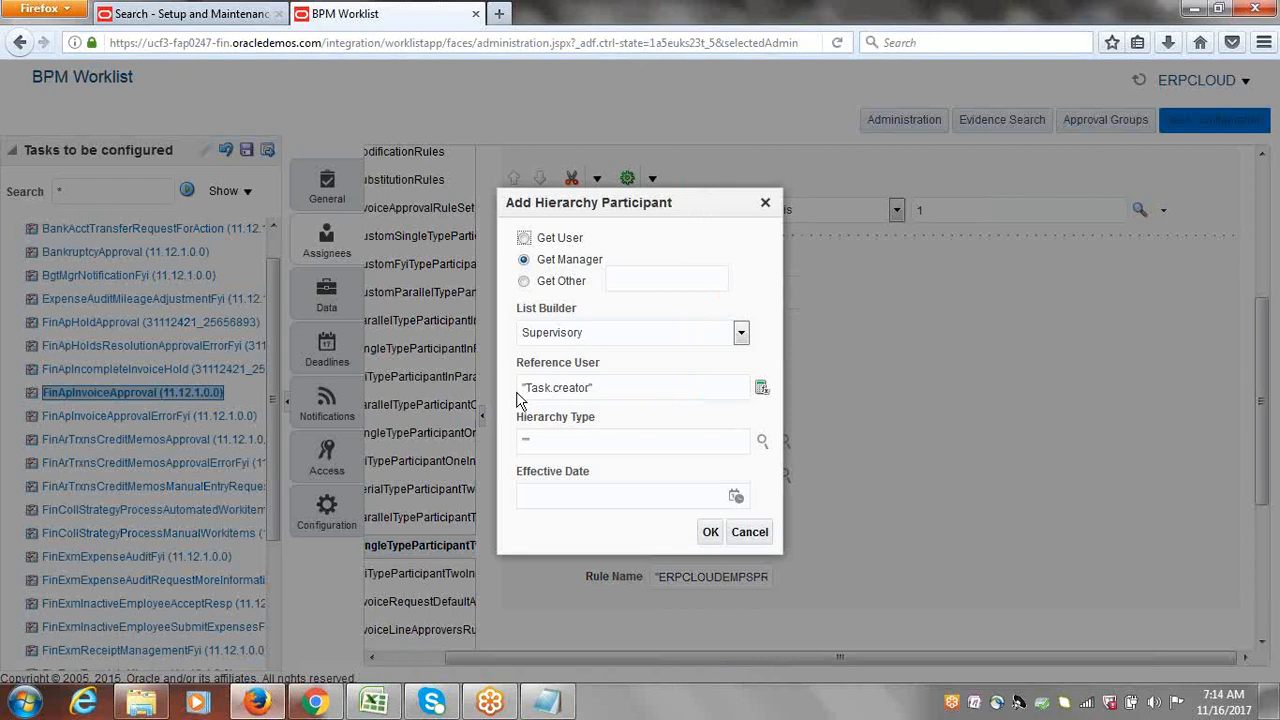
left_click(710, 531)
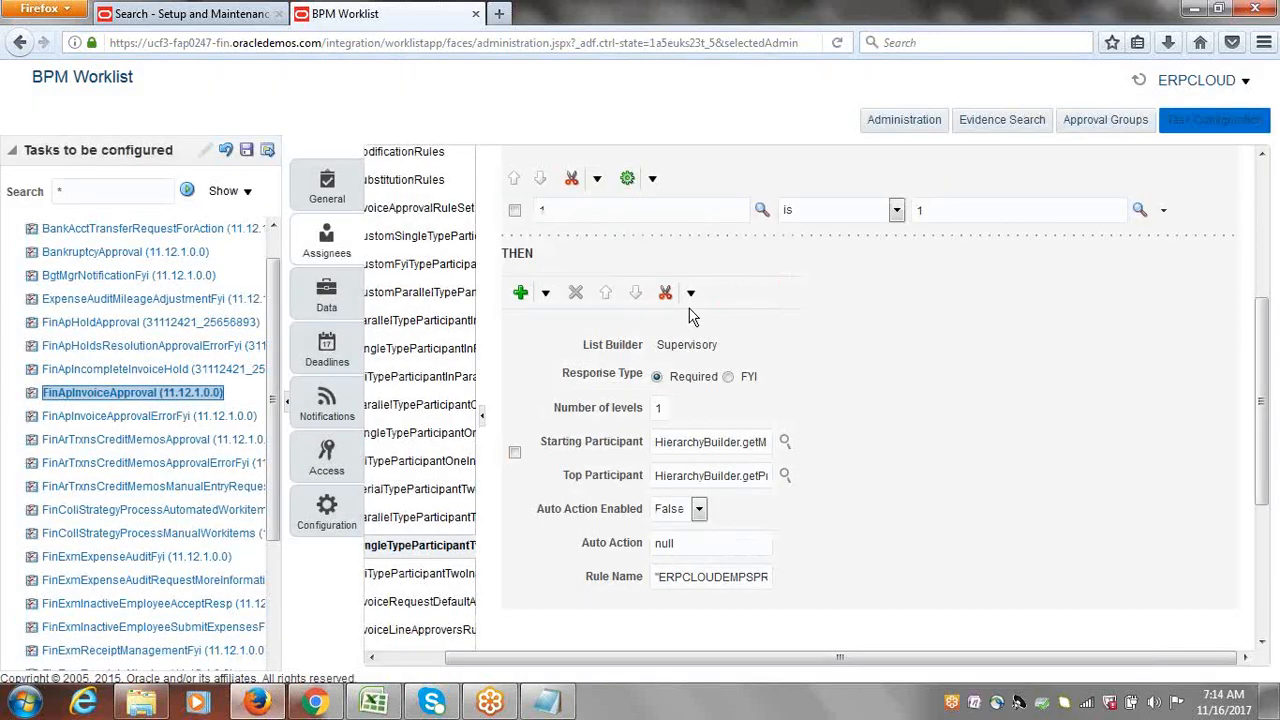
left_click(785, 477)
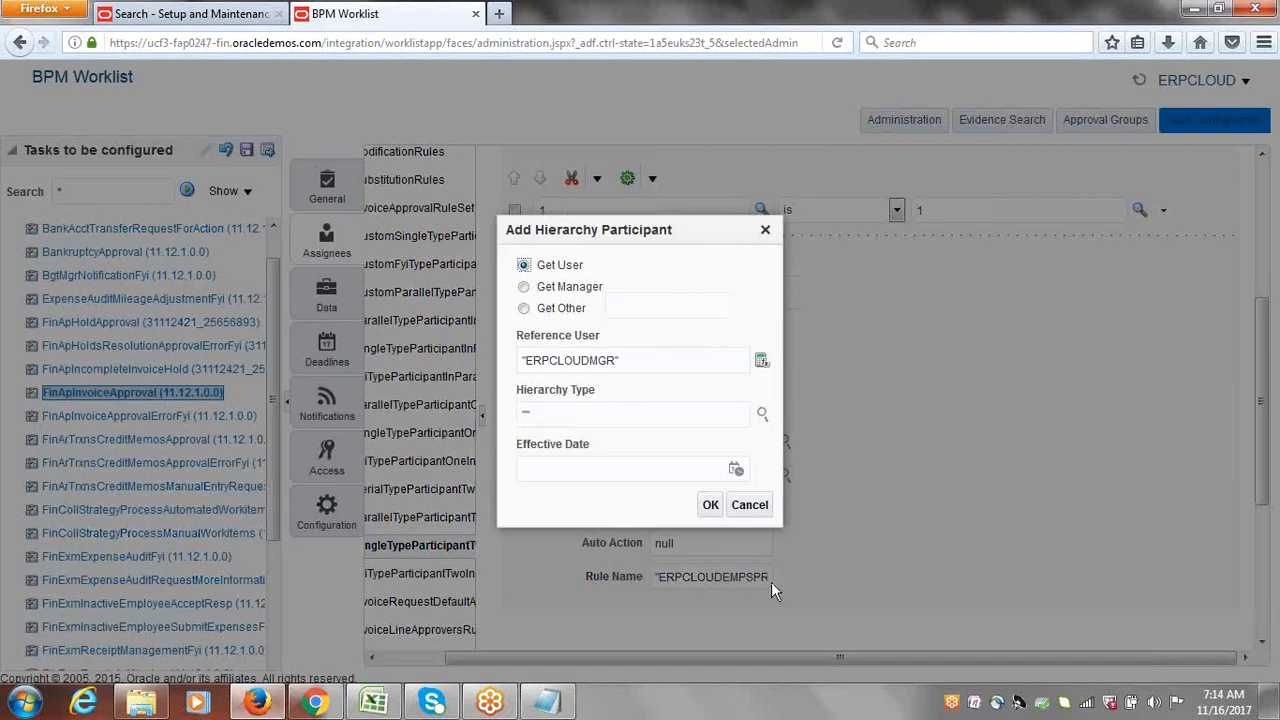
left_click(710, 506)
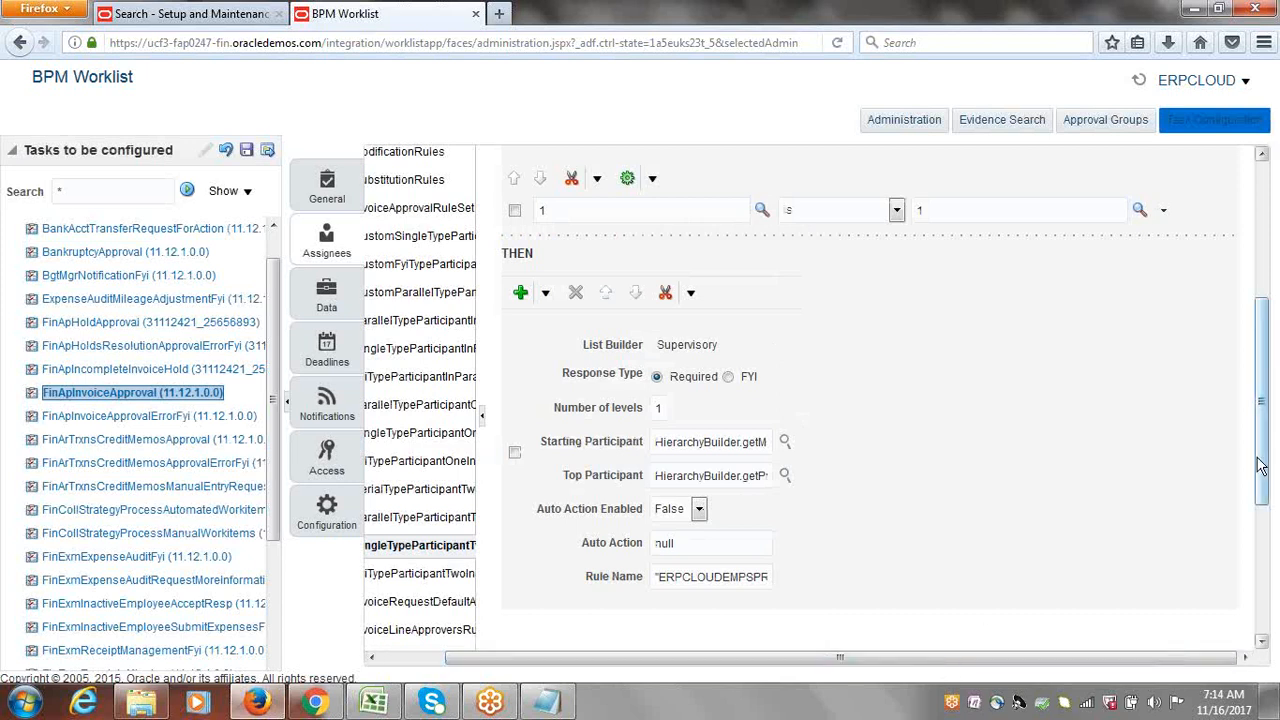
left_click_drag(1265, 470, 1272, 412)
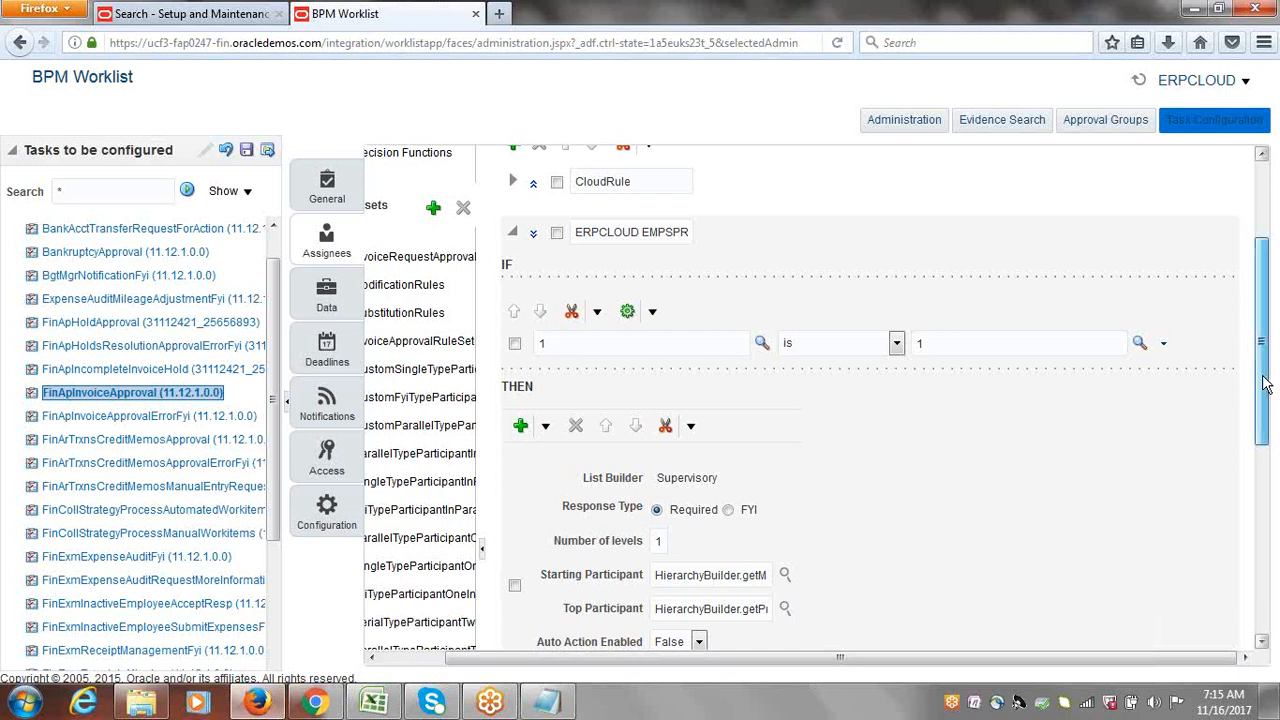
left_click_drag(1265, 385, 1265, 334)
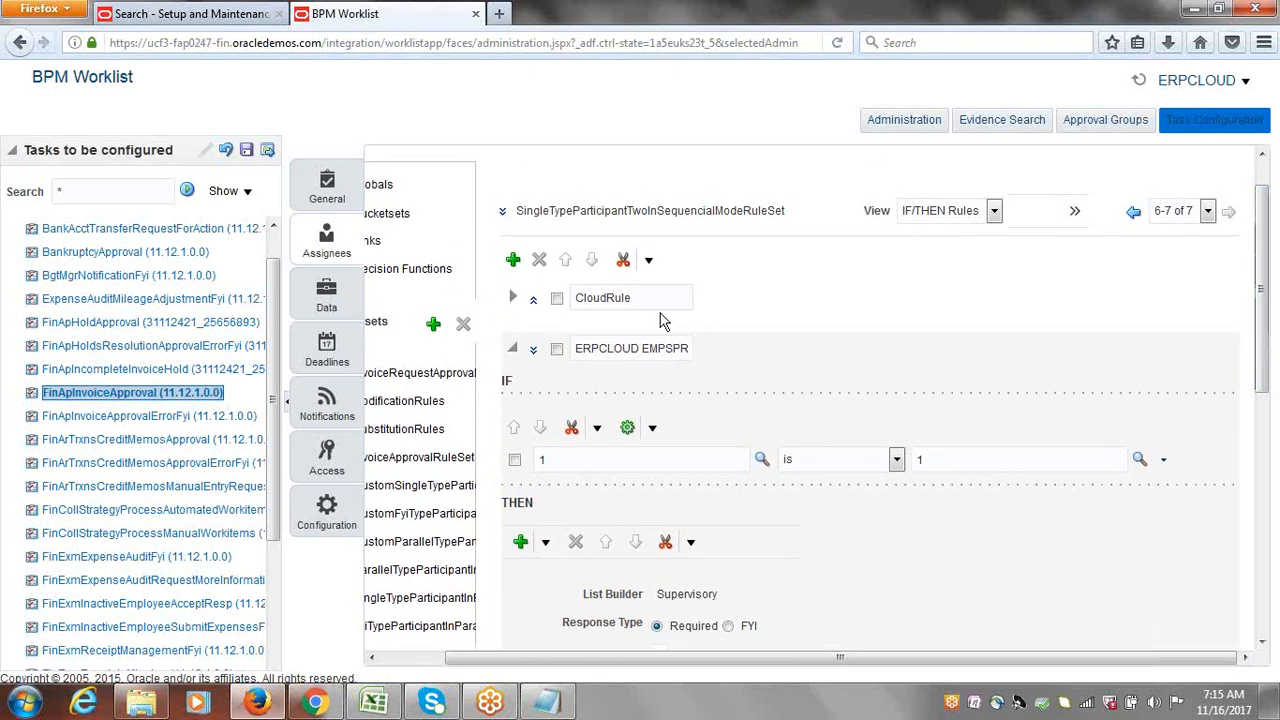
Step: Reveal the ERPCLOUD EMPSPR rule's advanced settings and tick Active (Medium priority, effective Always)
left_click(535, 352)
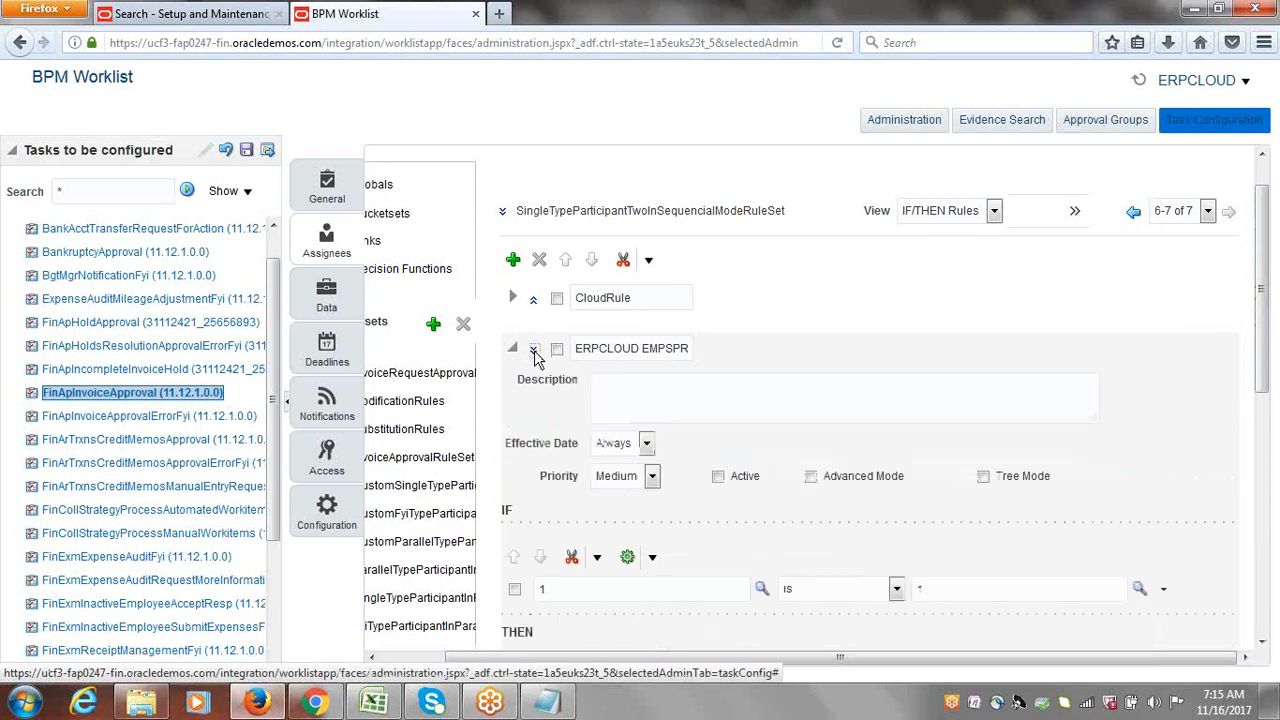
left_click(717, 477)
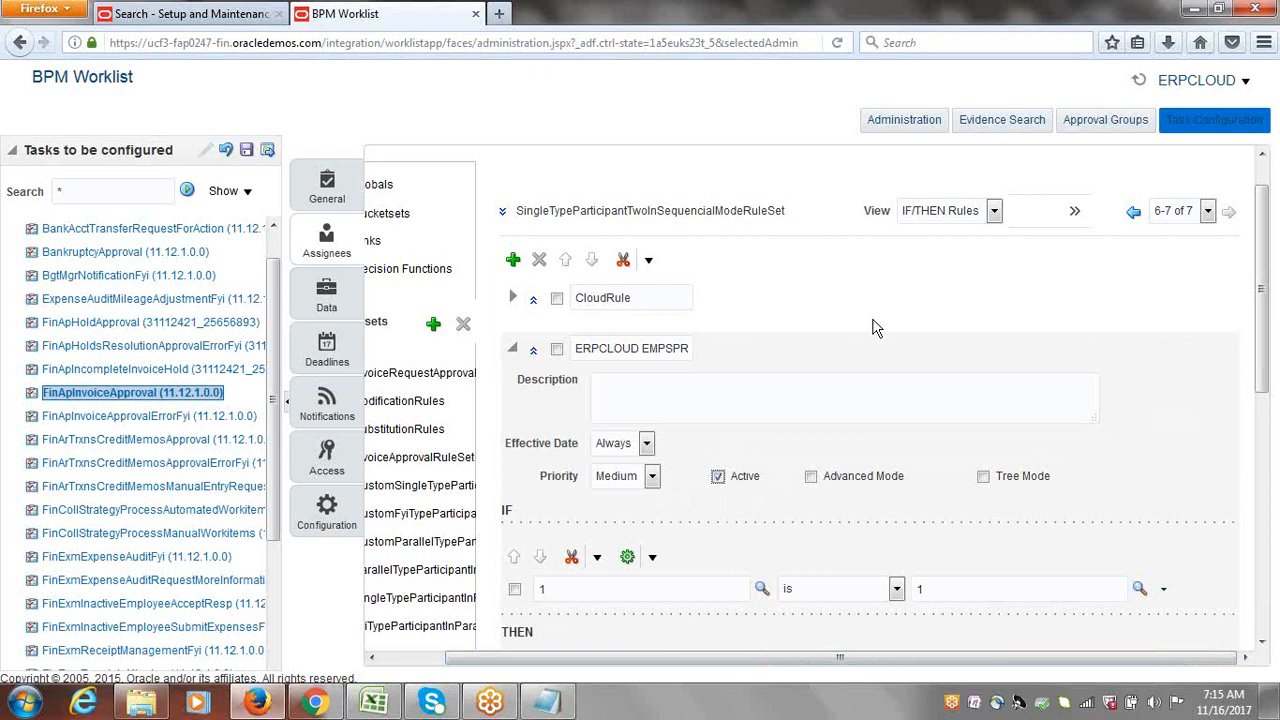
left_click_drag(1262, 352, 1260, 280)
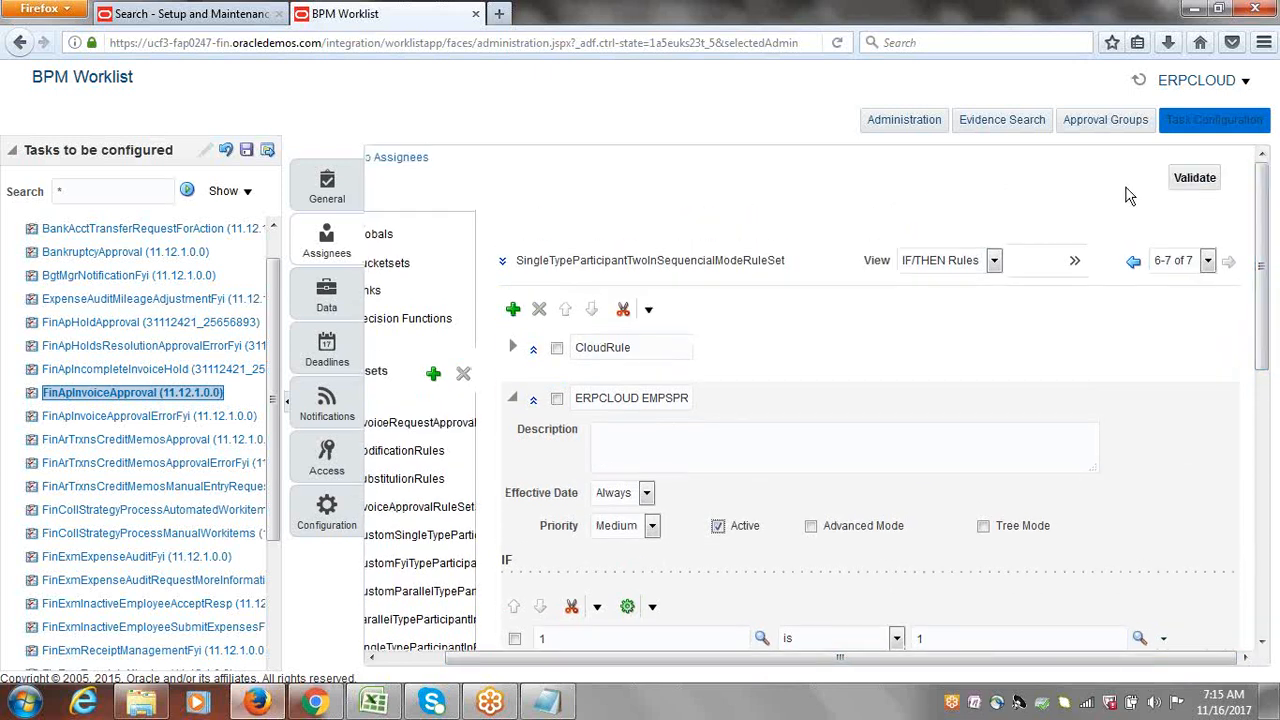
Step: Validate the rules and check the Business Rule Validation log shows no errors or warnings
left_click(1200, 181)
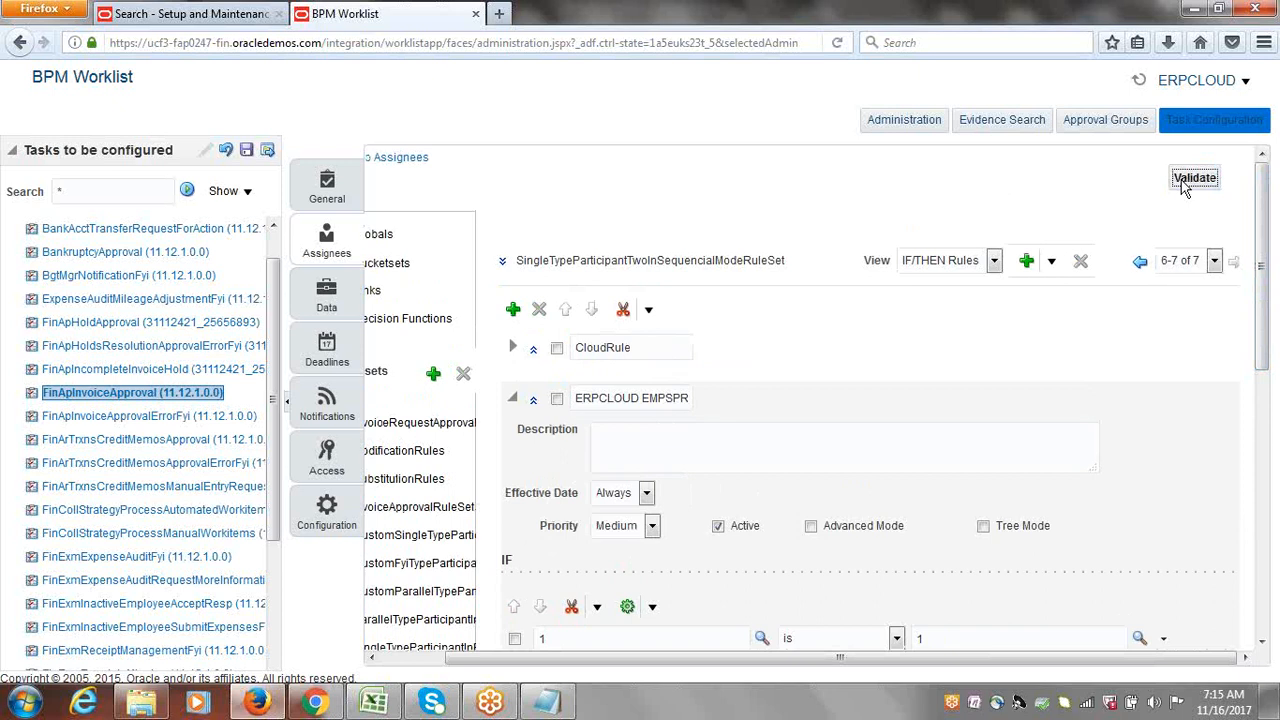
left_click_drag(1266, 225, 1265, 588)
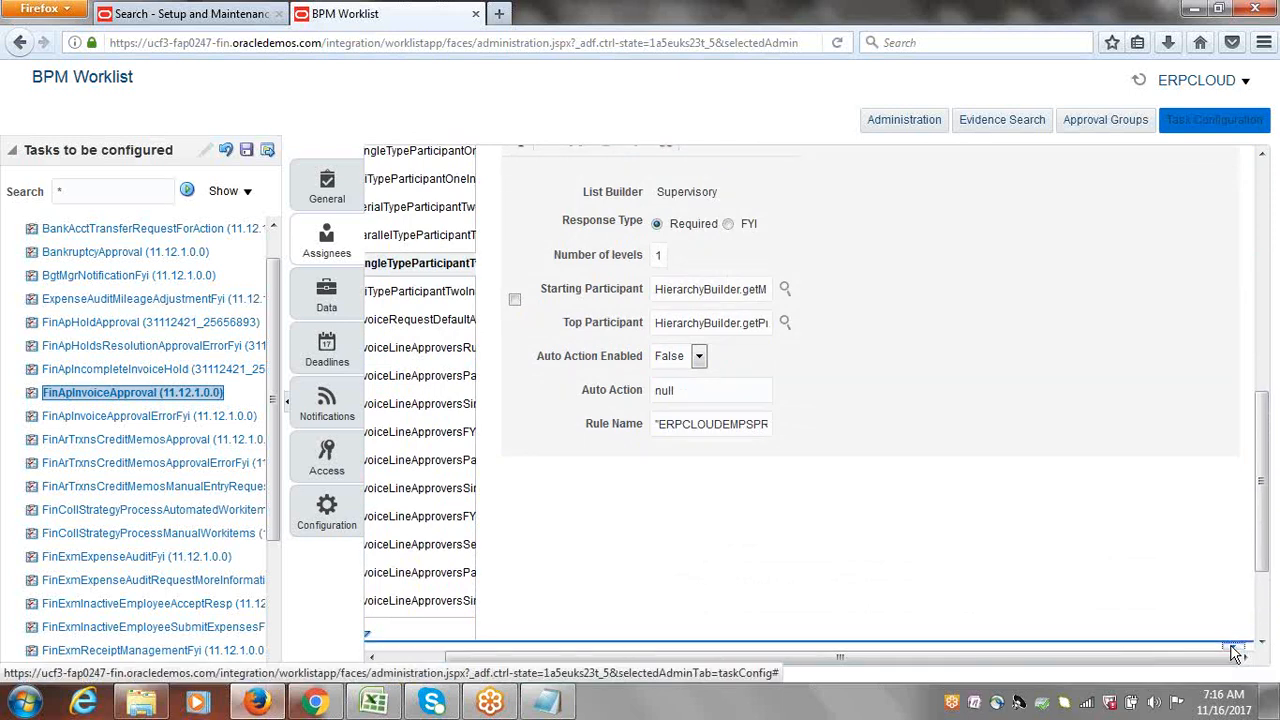
left_click_drag(1266, 485, 1262, 537)
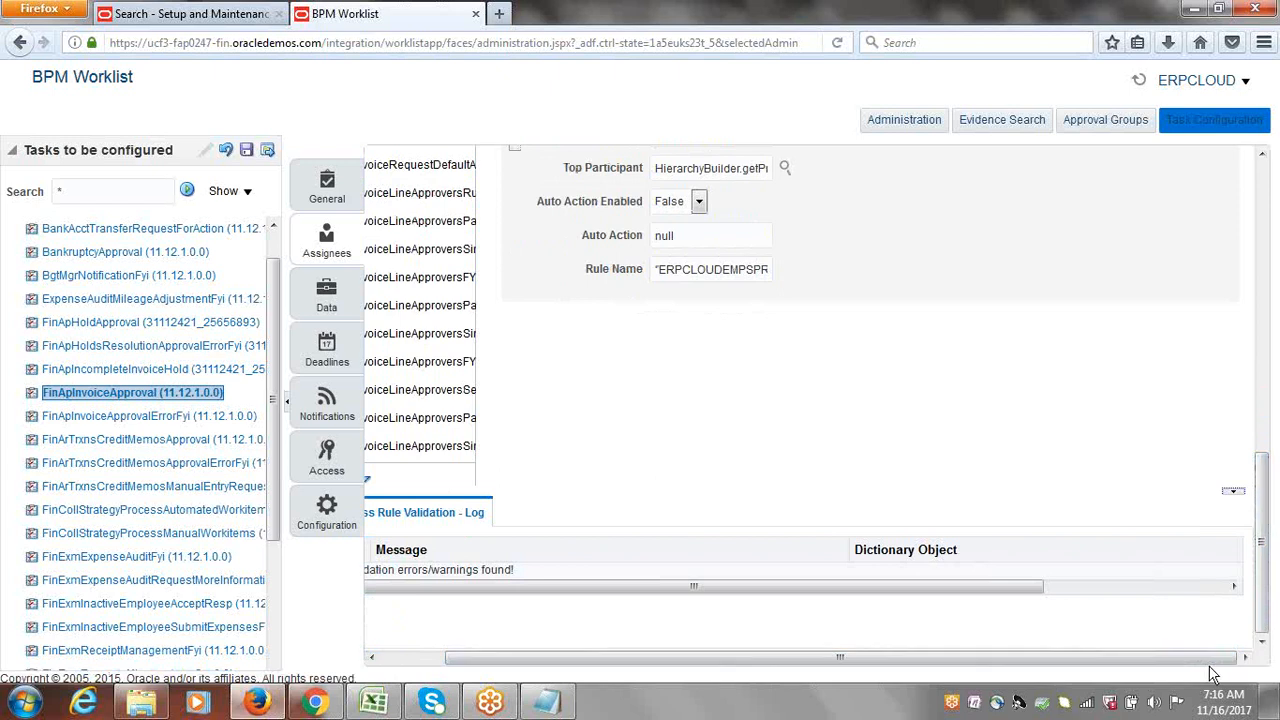
left_click_drag(1210, 670, 1080, 671)
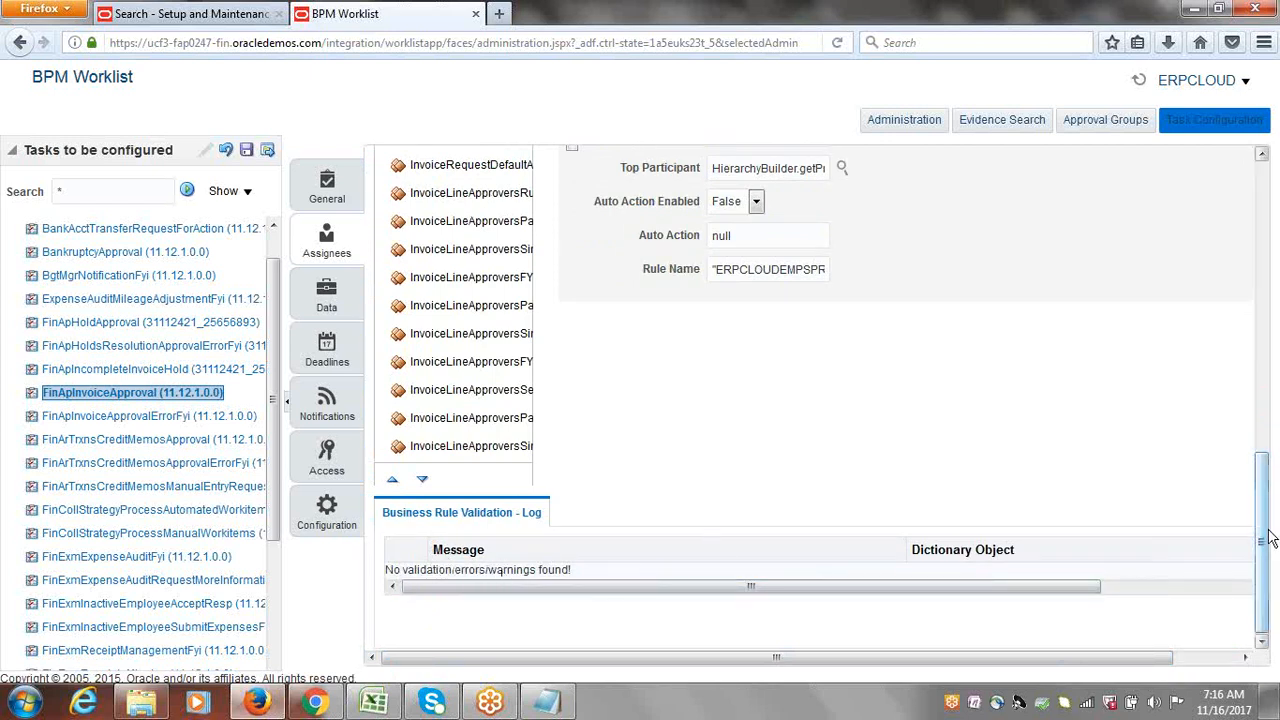
left_click_drag(1268, 540, 1269, 387)
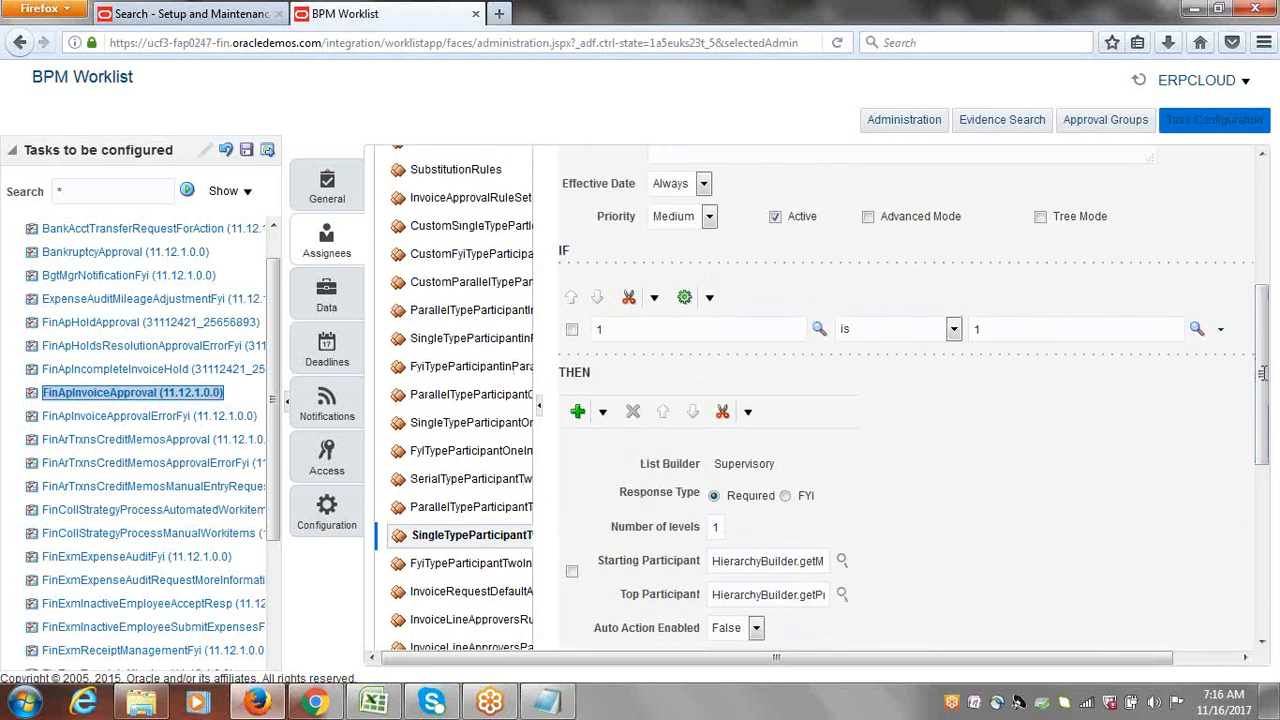
Step: Save the FinApInvoiceApproval task without a comment and dismiss the confirmation
left_click(247, 152)
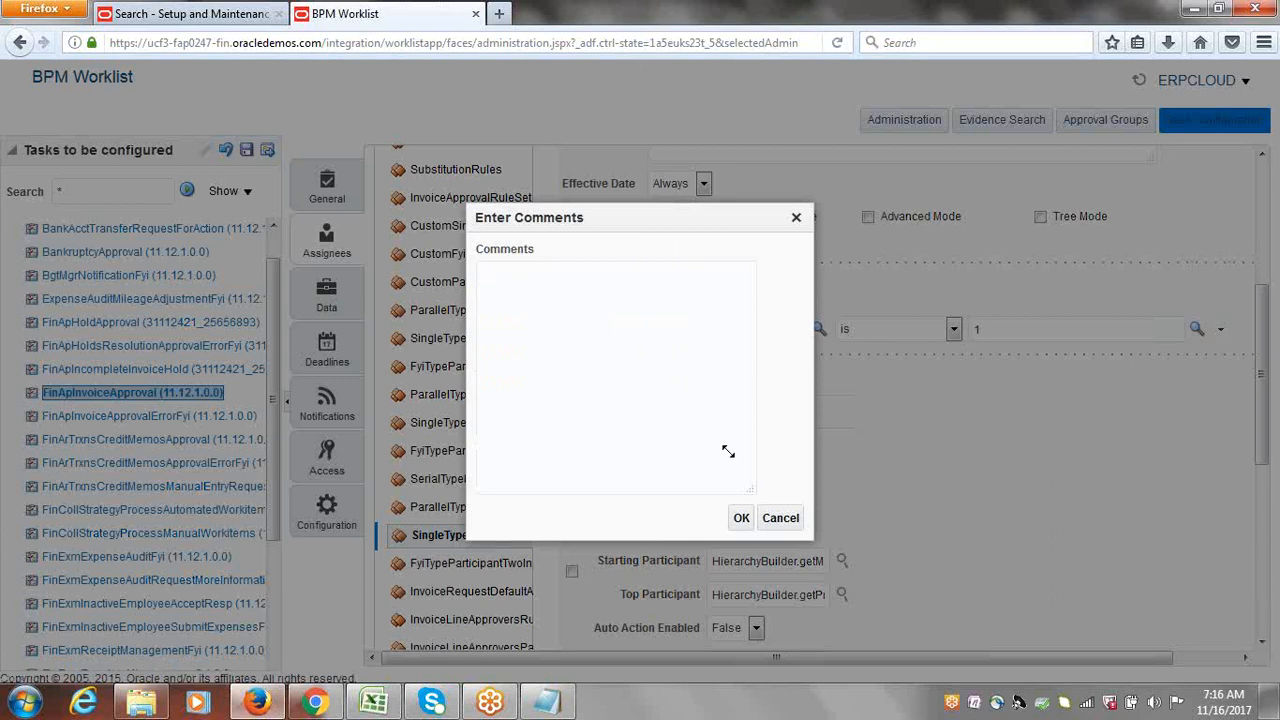
left_click(742, 518)
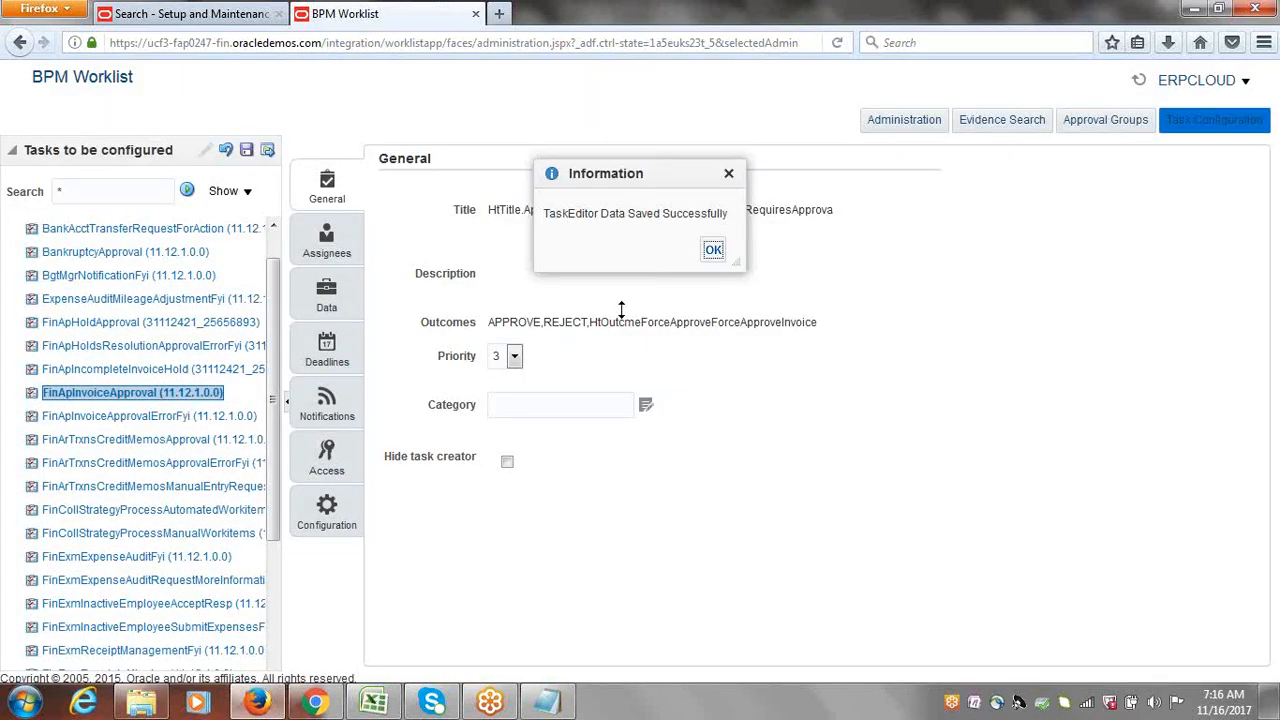
left_click(713, 251)
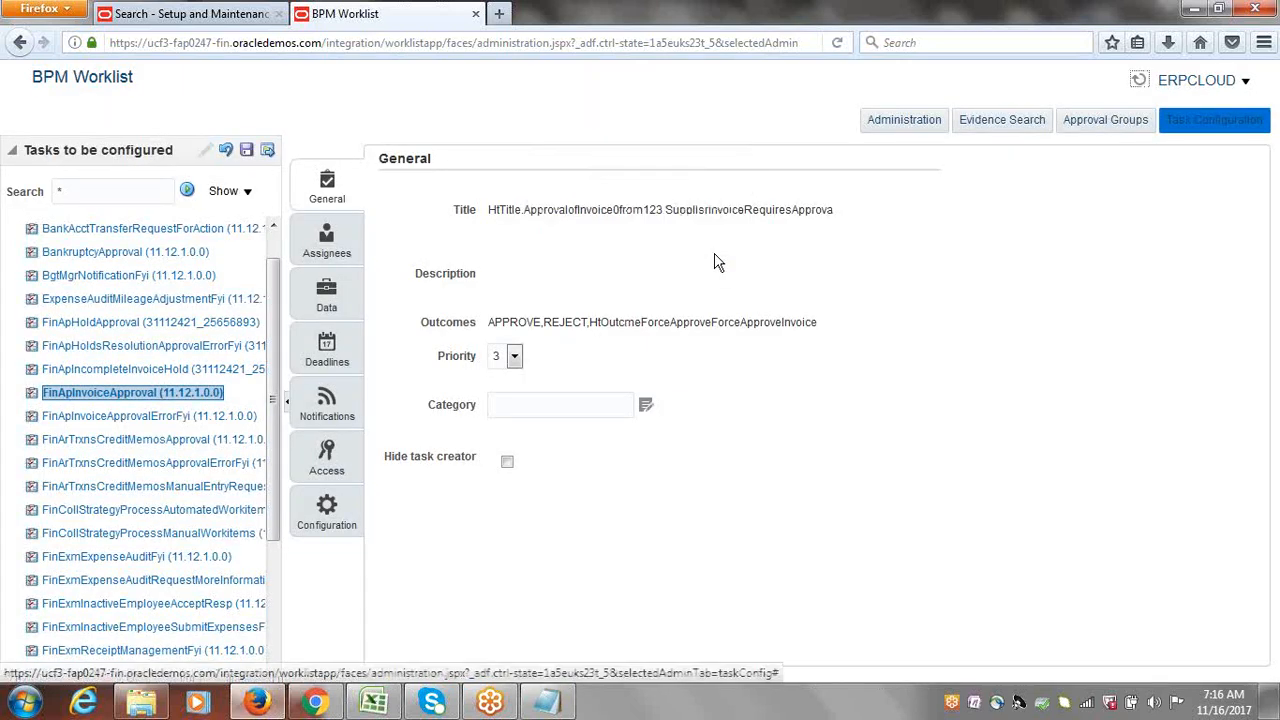
Step: Commit the task without comments, then view its Invoice Line and Invoice Document assignee stages
left_click(268, 153)
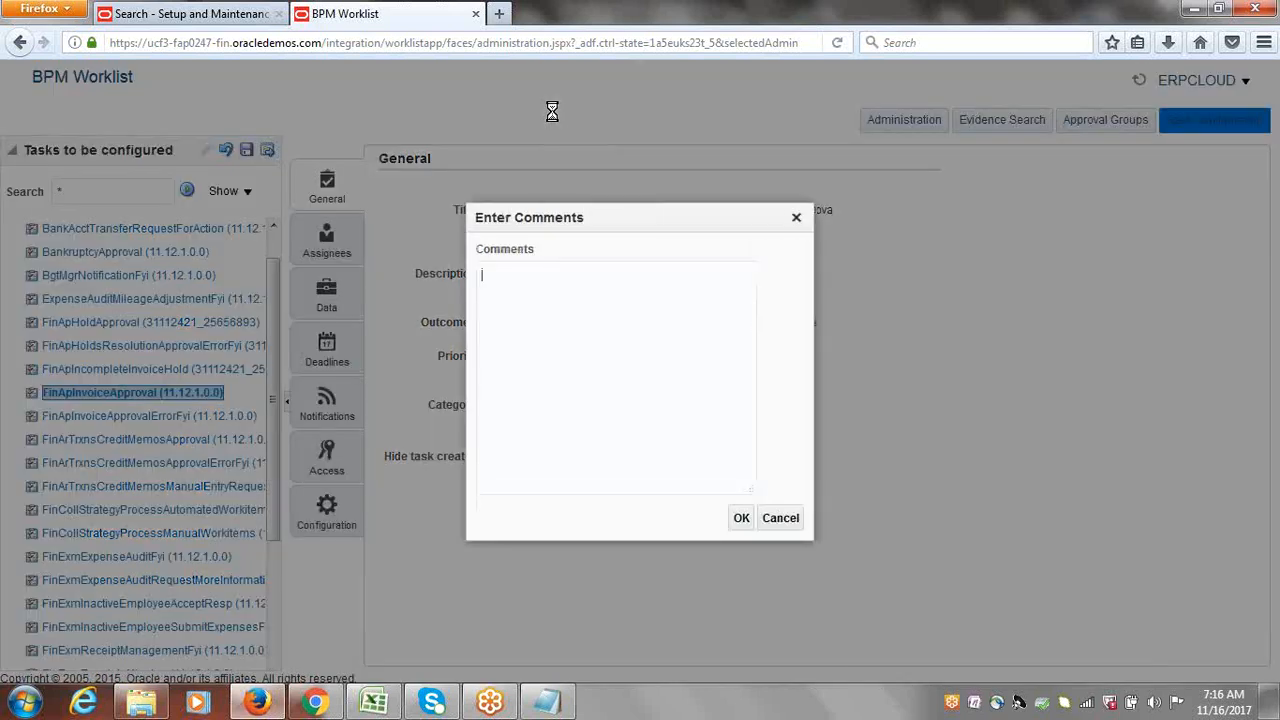
left_click(741, 518)
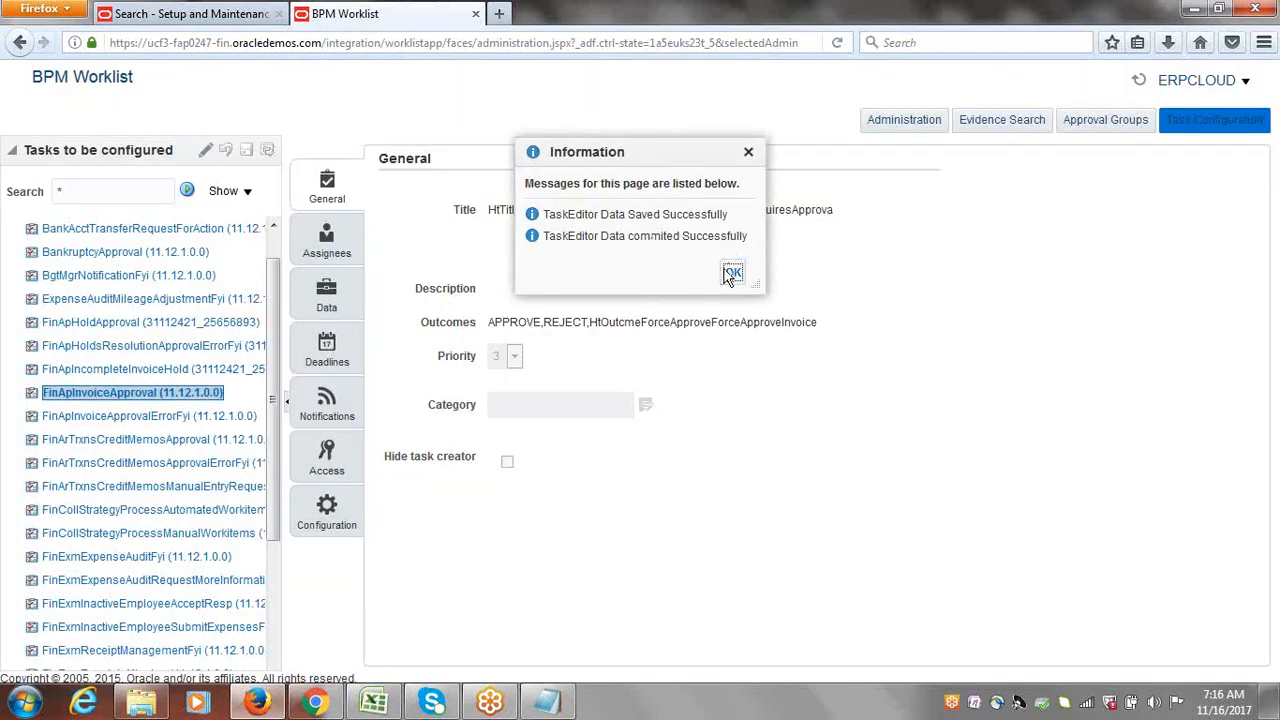
left_click(731, 274)
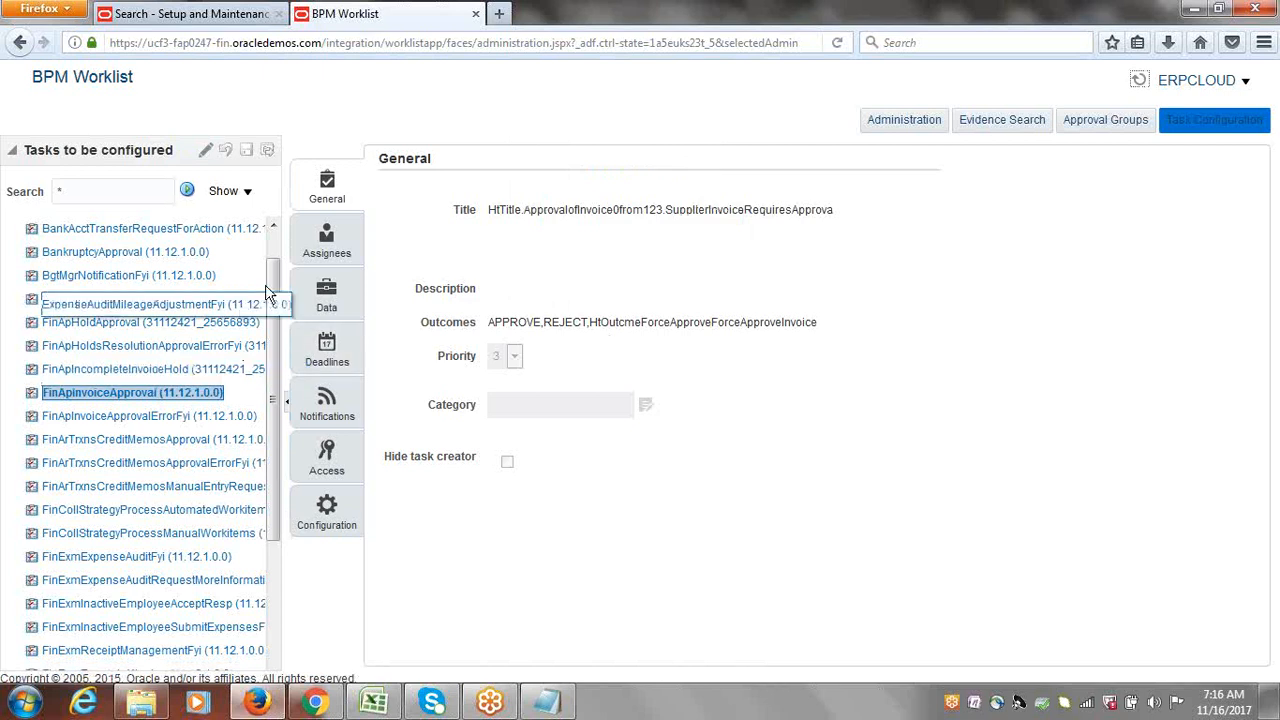
left_click(328, 248)
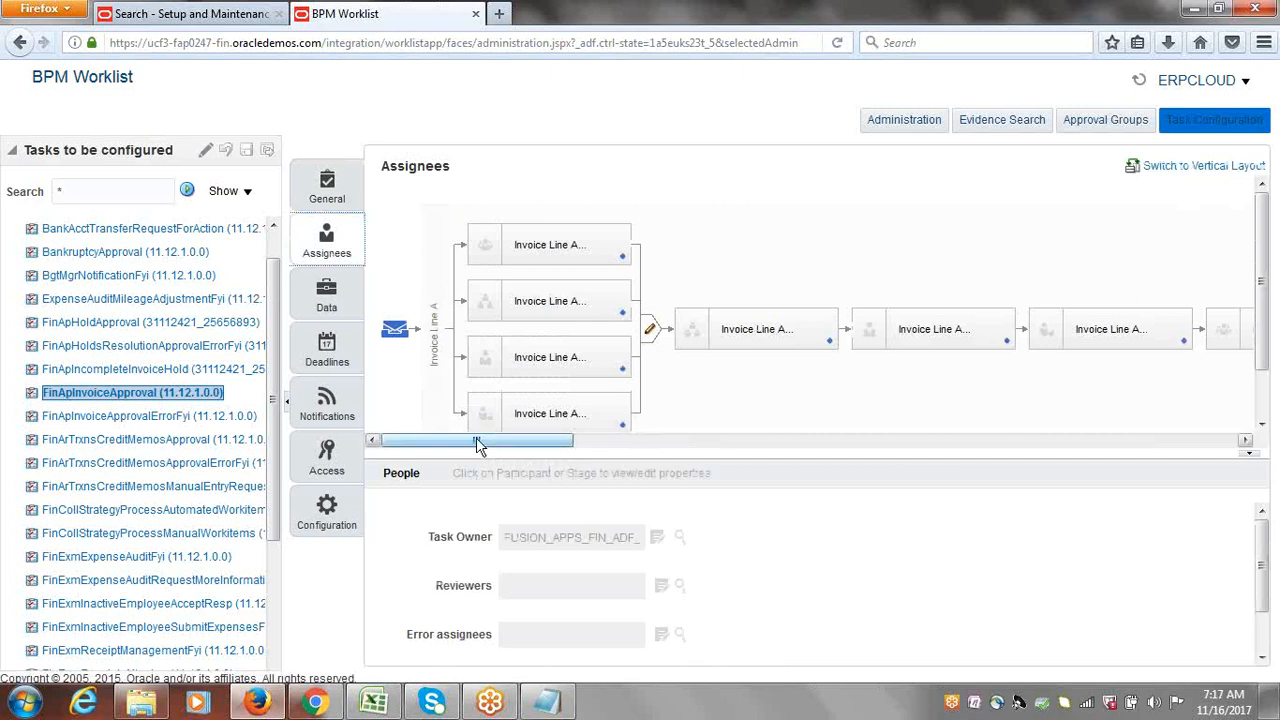
left_click_drag(476, 440, 1161, 512)
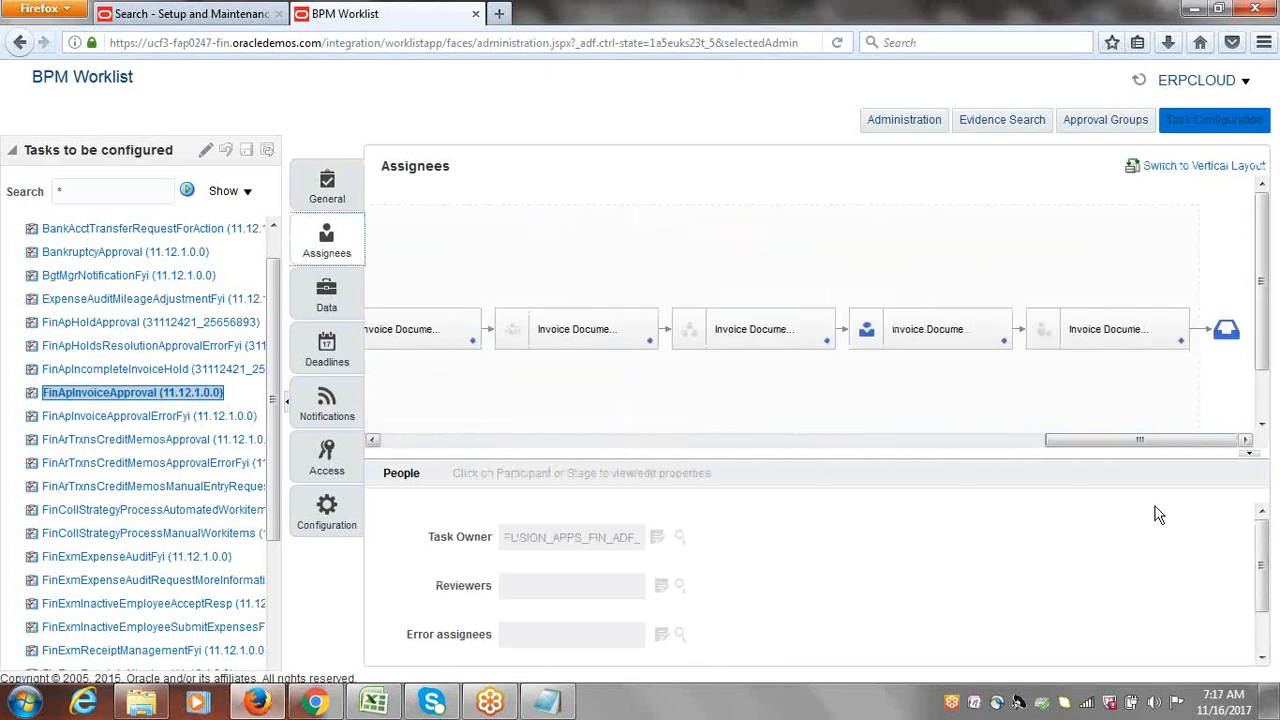
Step: Go to the stage's rule, page to 5-7 of 7, and expand ERPCLOUD EMPSPR's advanced settings
left_click(1003, 341)
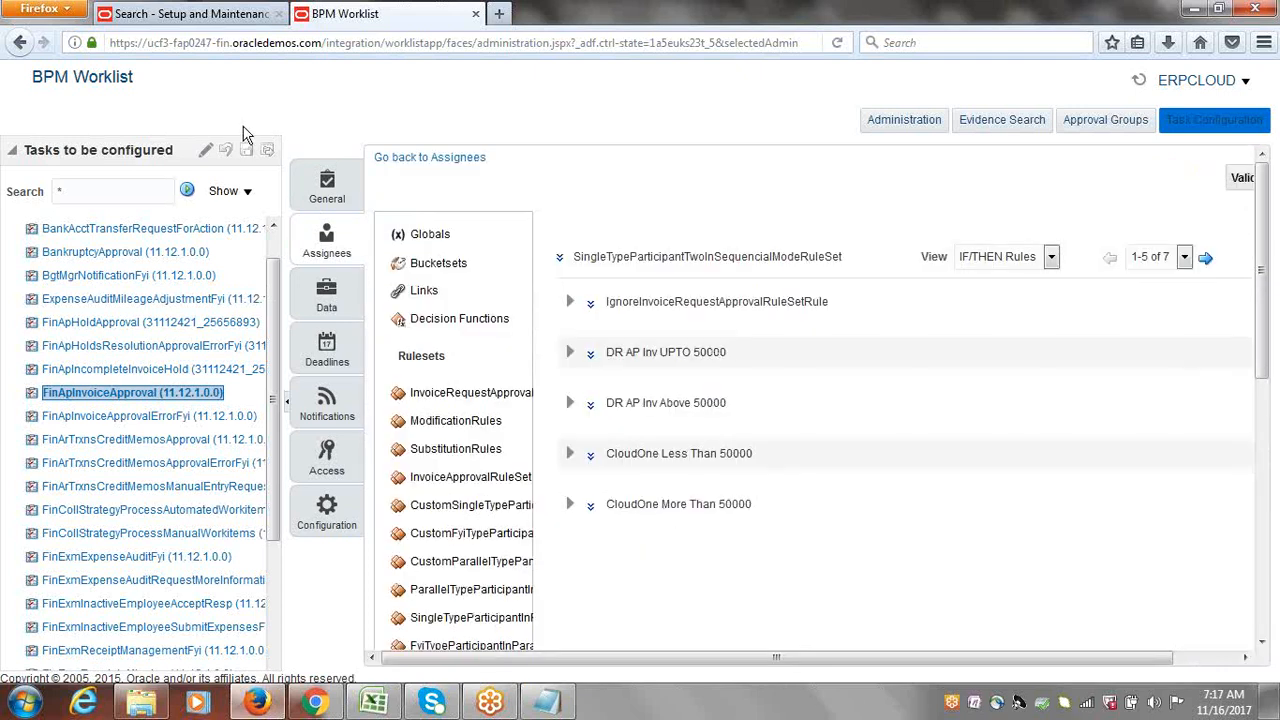
left_click(1205, 258)
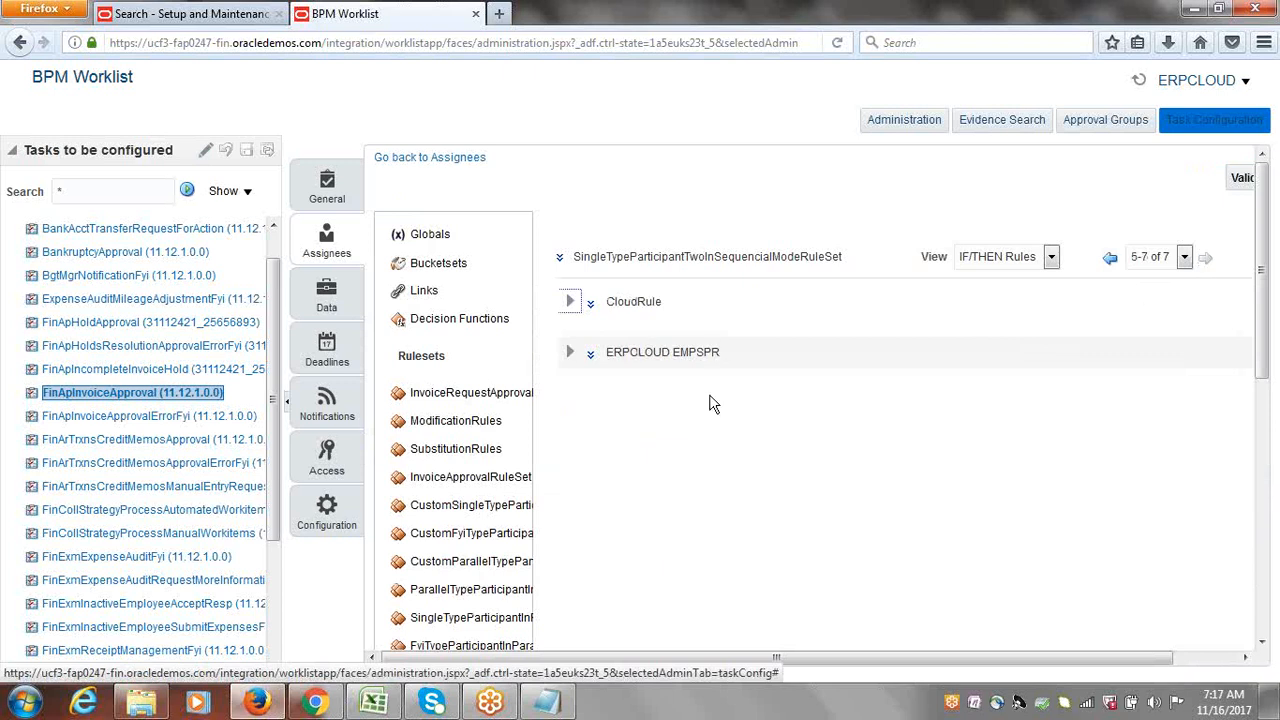
left_click(570, 354)
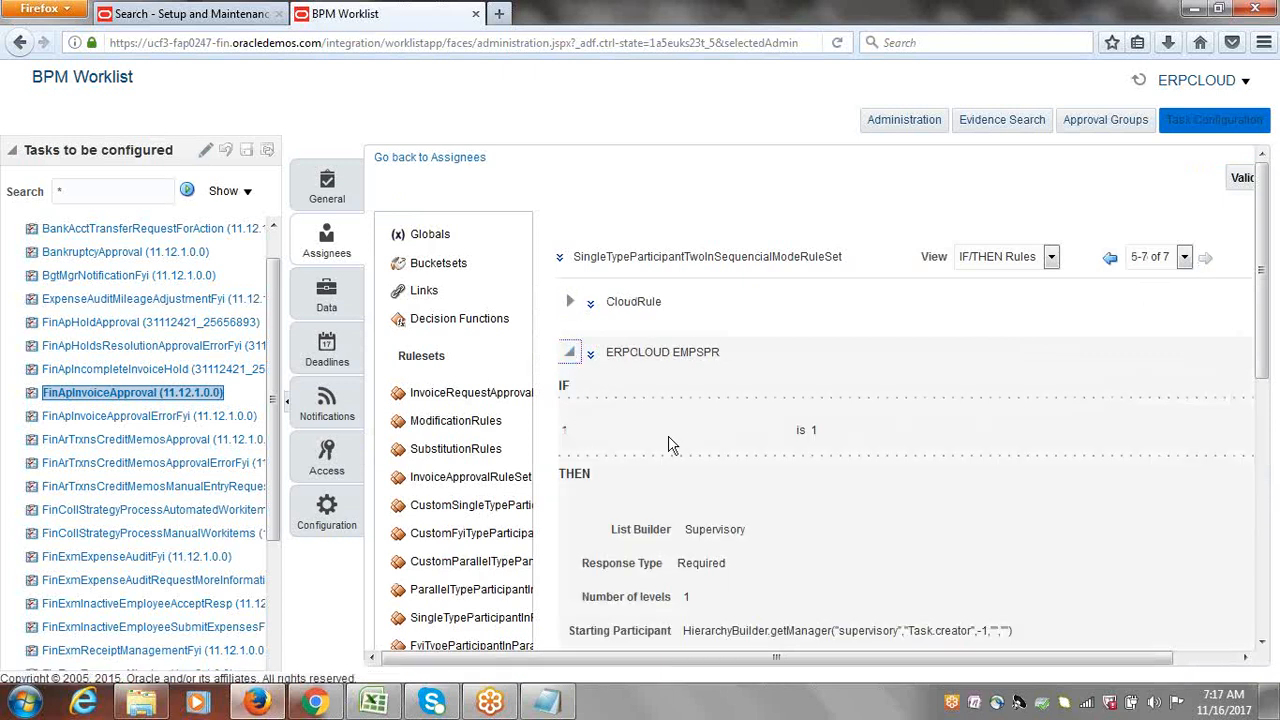
left_click(592, 356)
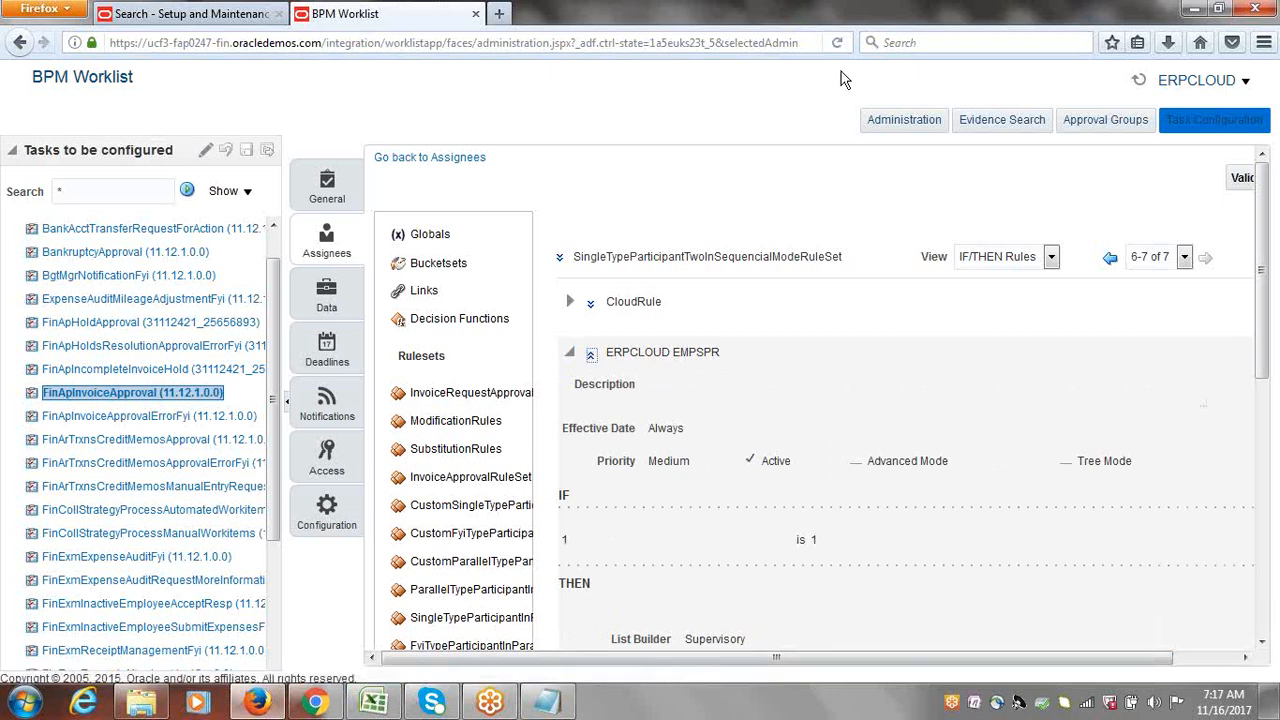
Step: Reload the worklist page, then close the BPM Worklist tab
left_click(659, 42)
key("Return")
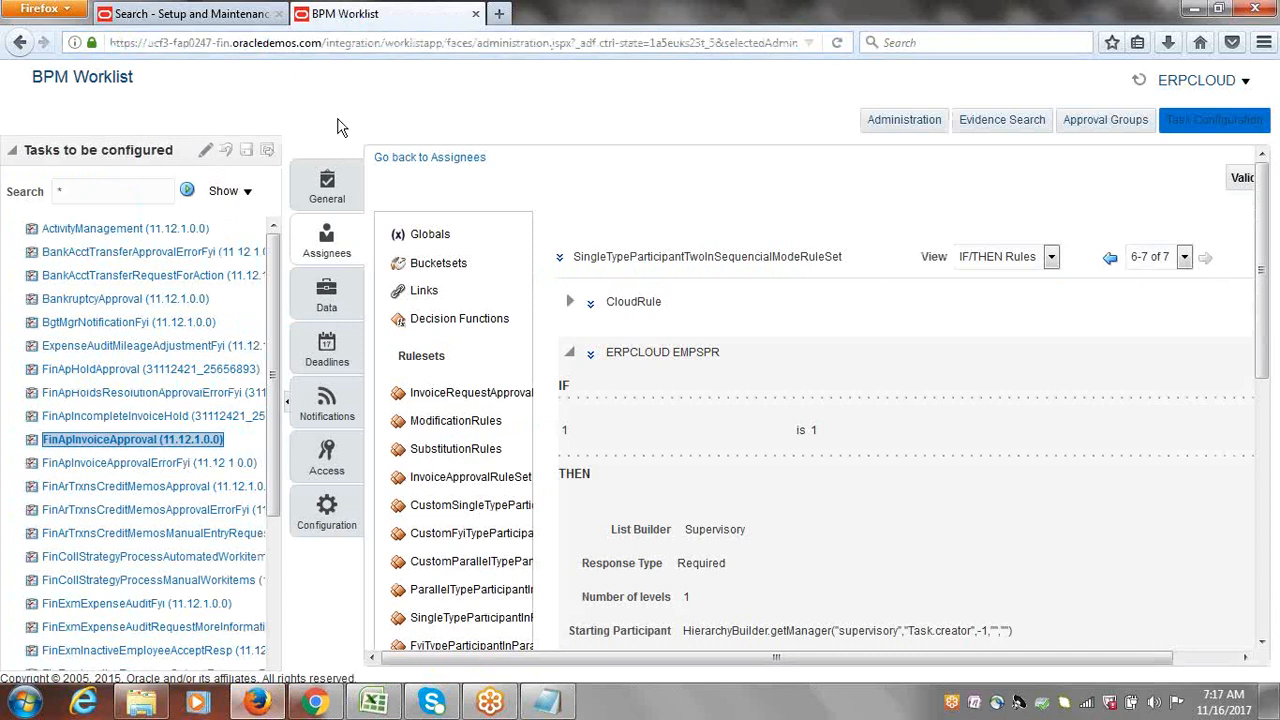
left_click(475, 14)
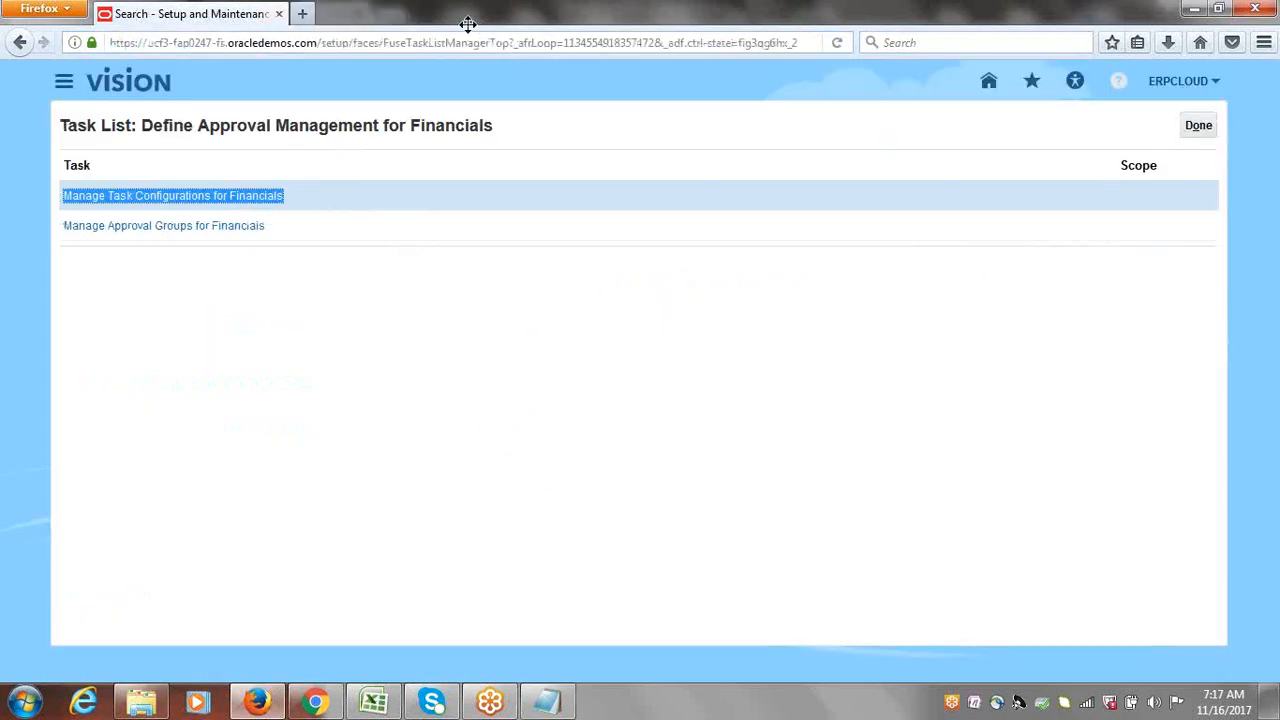
Step: Switch to Excel's Discussions.xlsx Invoice Approval Configuration & Testing checklist
left_click(374, 703)
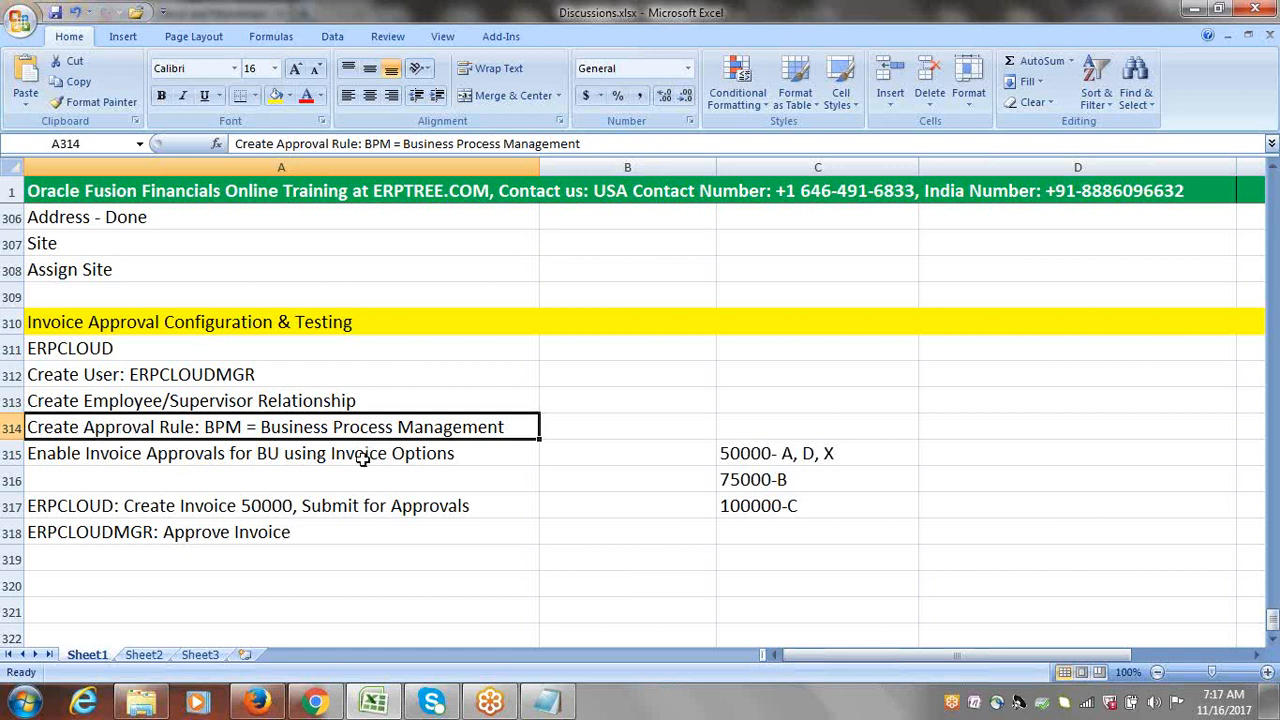
Step: Select the invoice approvals step in A315 and scroll further down the checklist
left_click(297, 456)
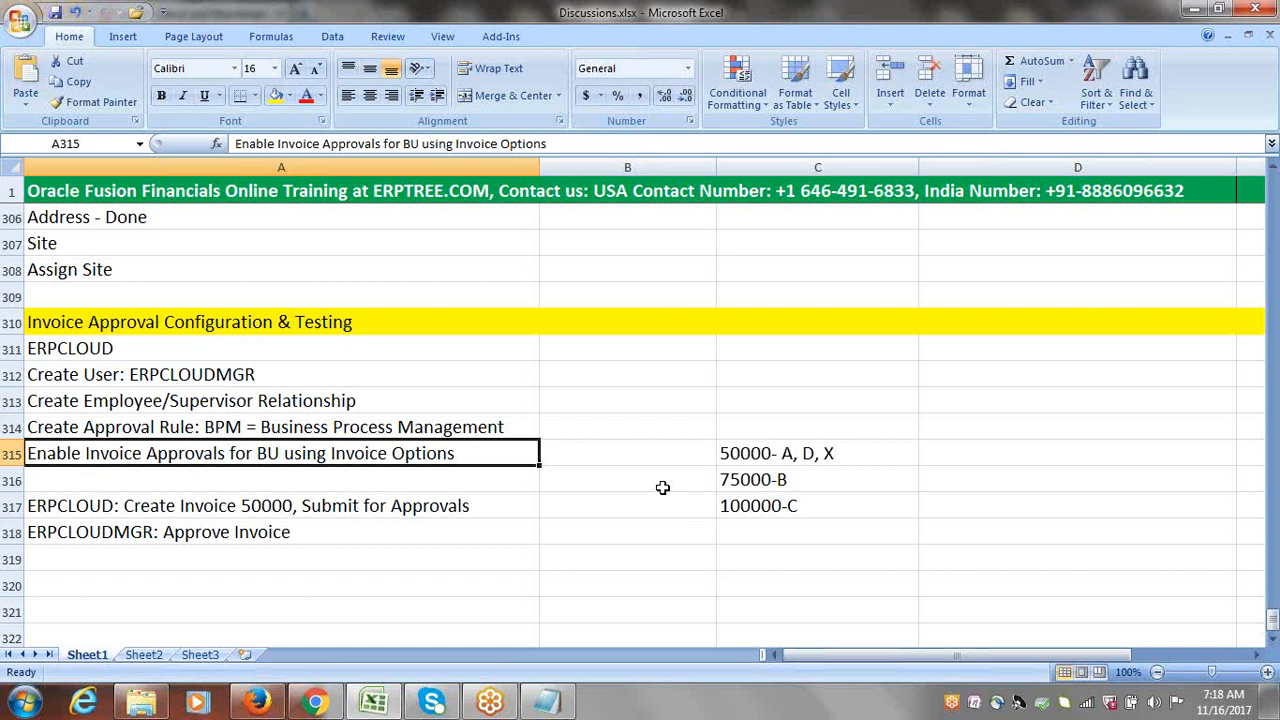
left_click(1273, 643)
left_click(1273, 643)
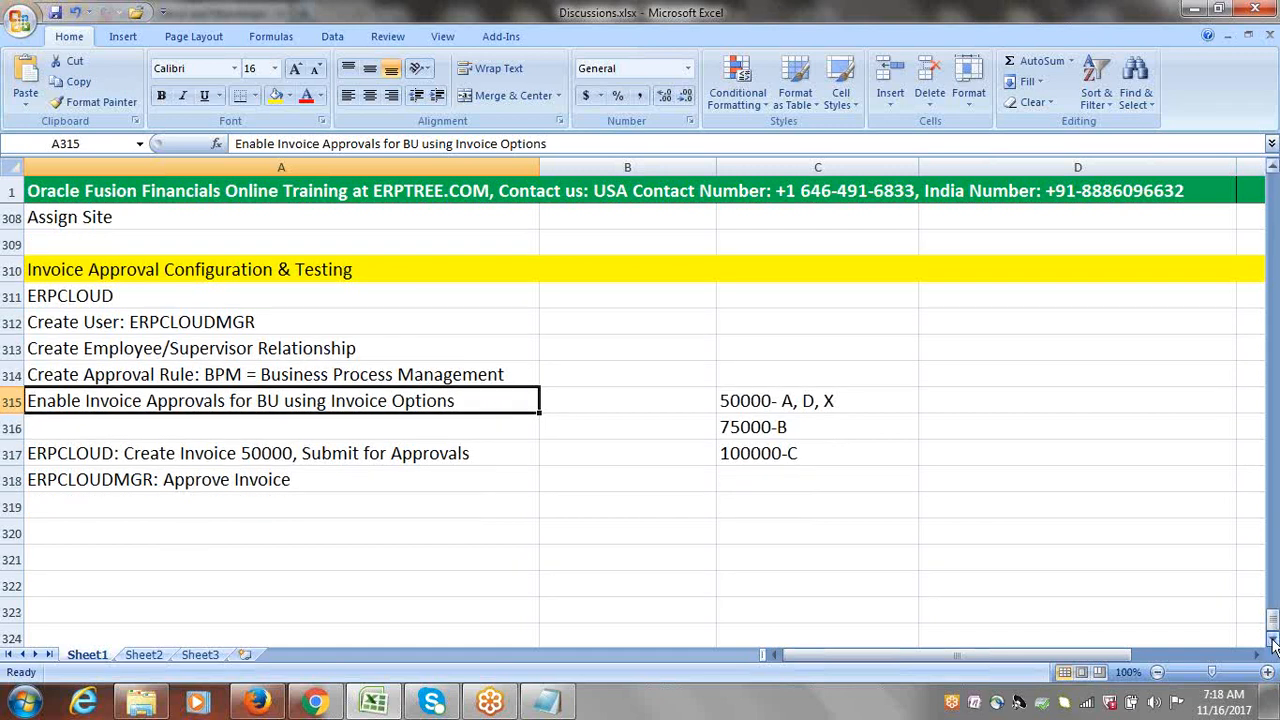
left_click(1273, 643)
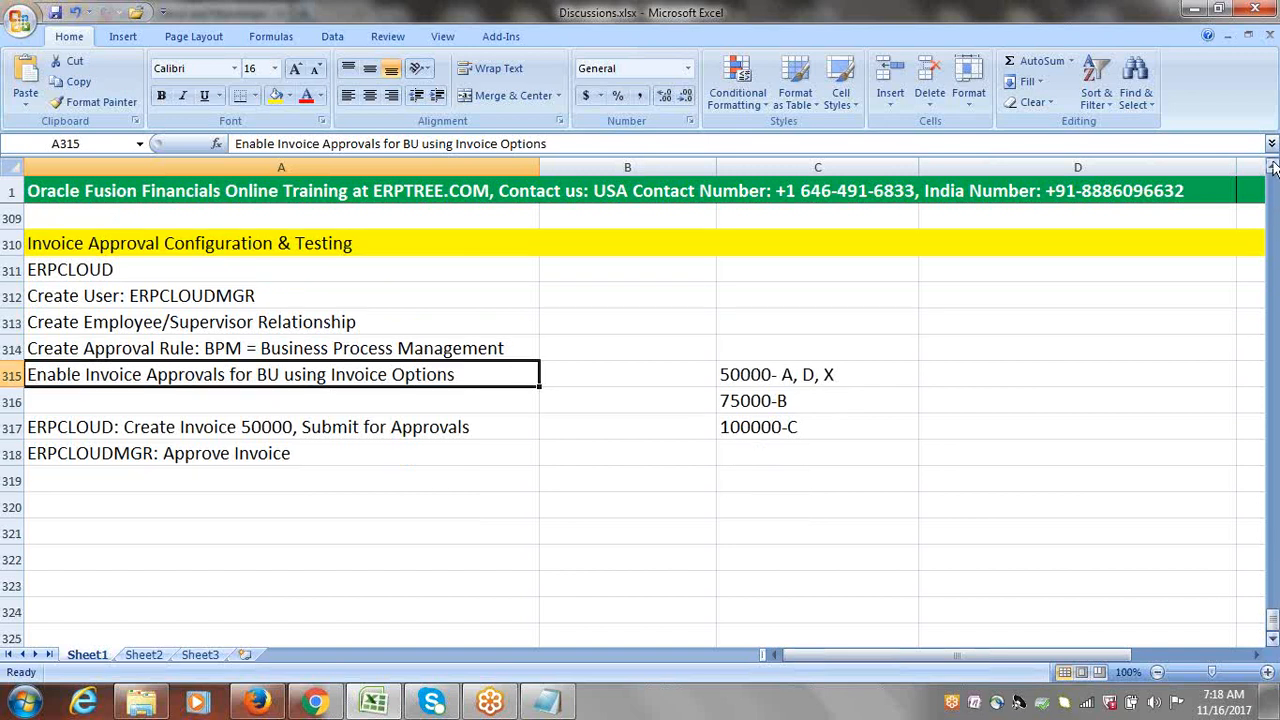
key("alt+Tab")
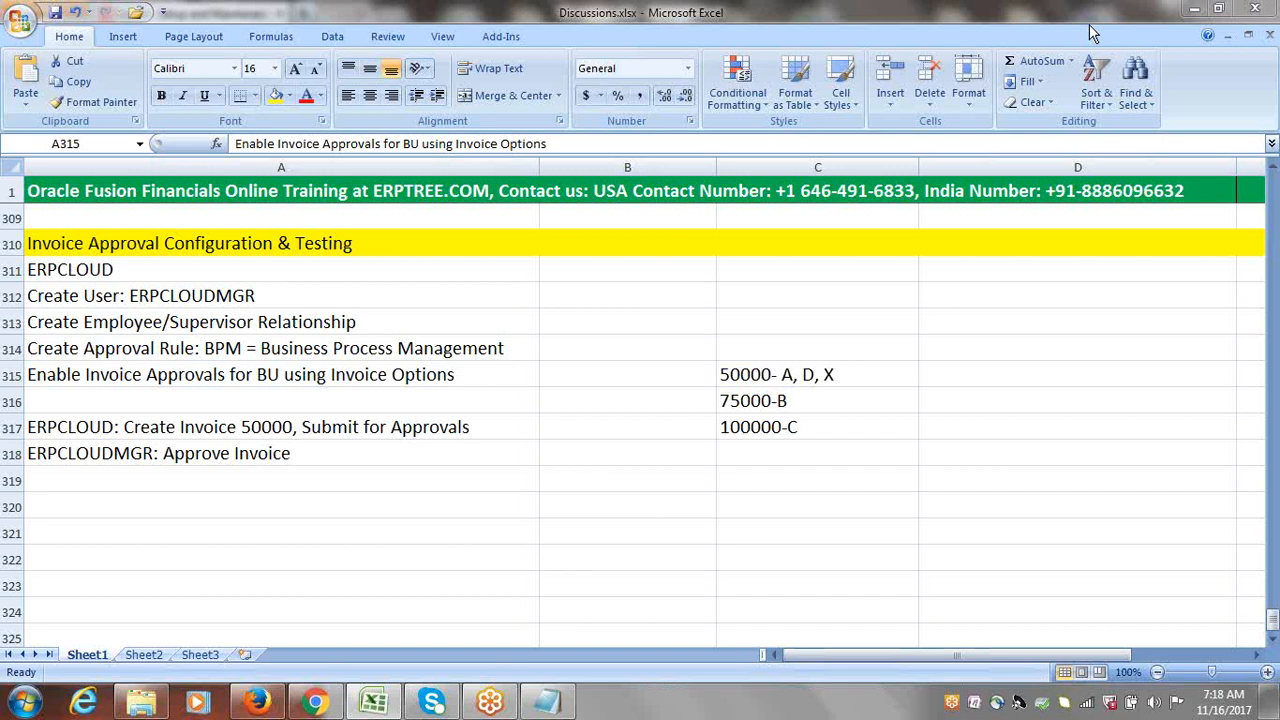
left_click(1089, 24)
left_click(1137, 272)
Step: Back in the workbook, select B315 then A315, and return to the Oracle task list
left_click(1116, 60)
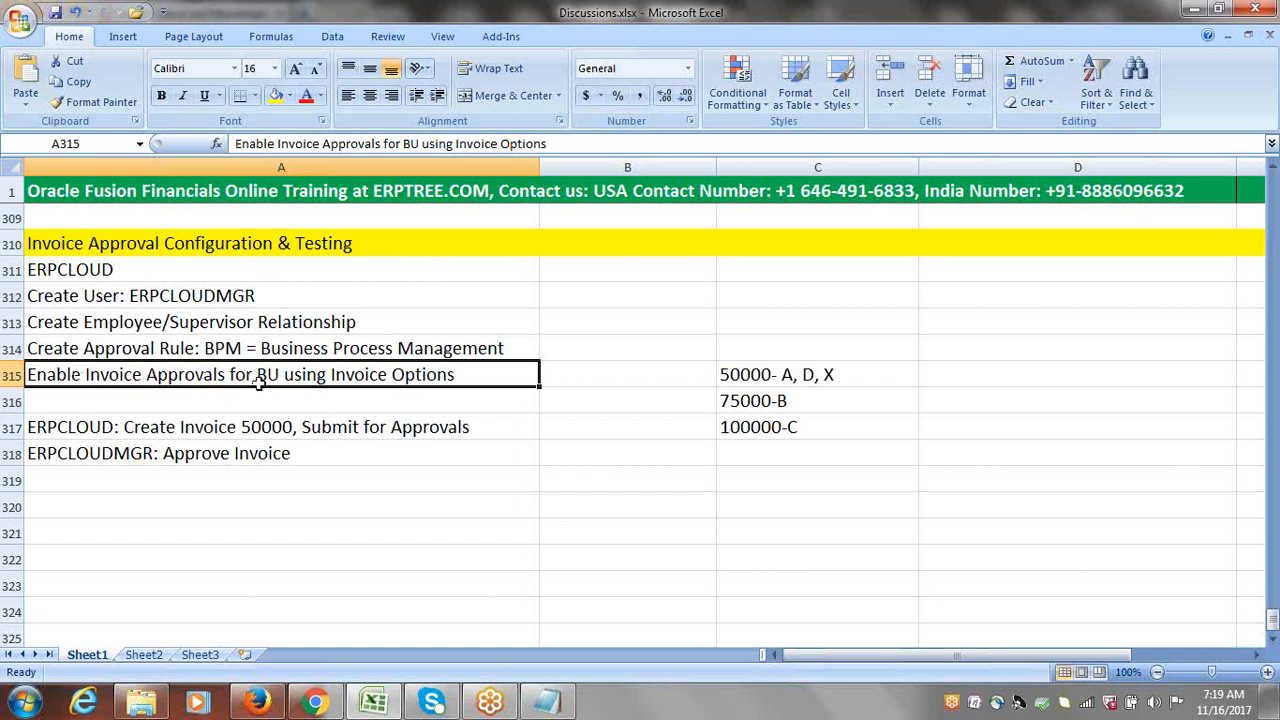
left_click(566, 375)
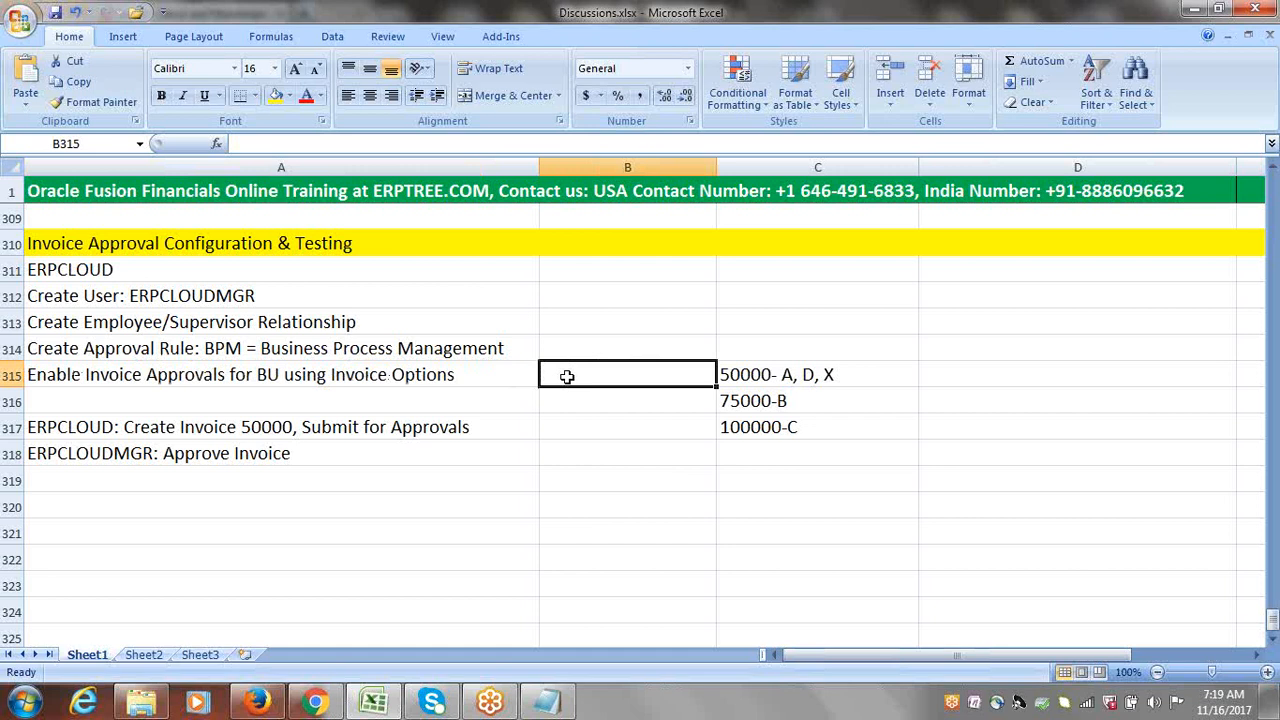
left_click(501, 375)
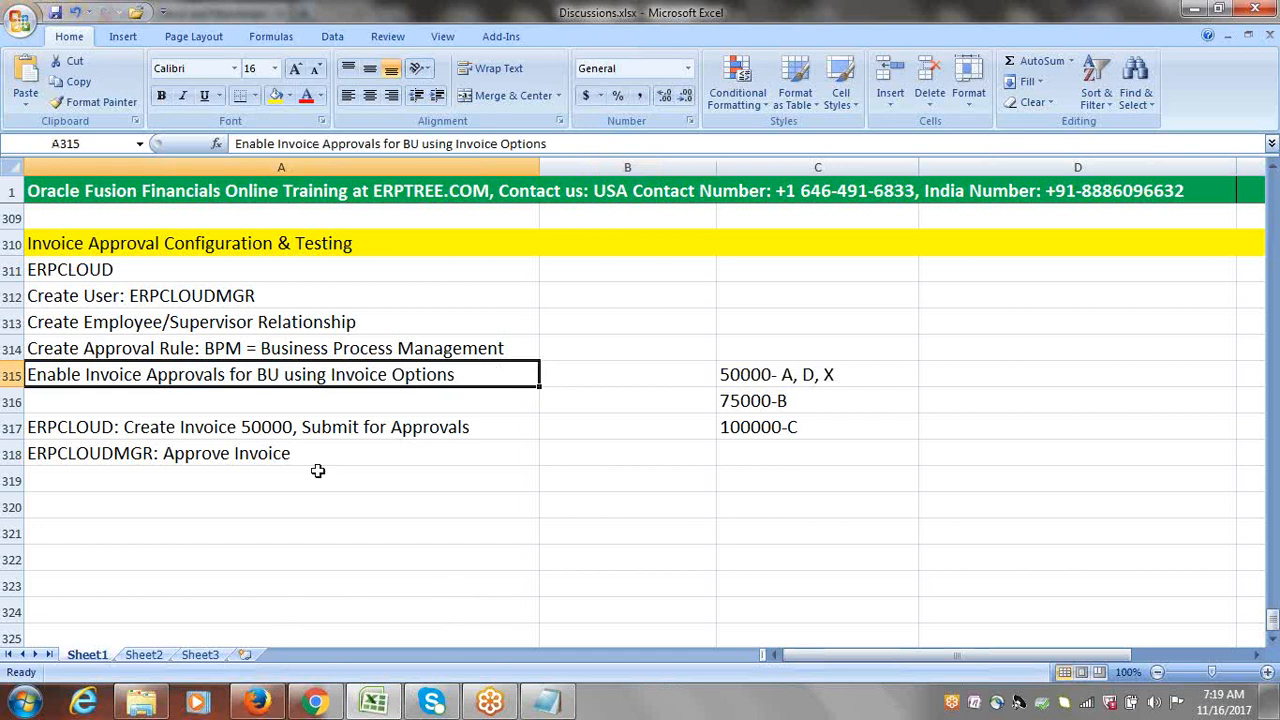
left_click(258, 703)
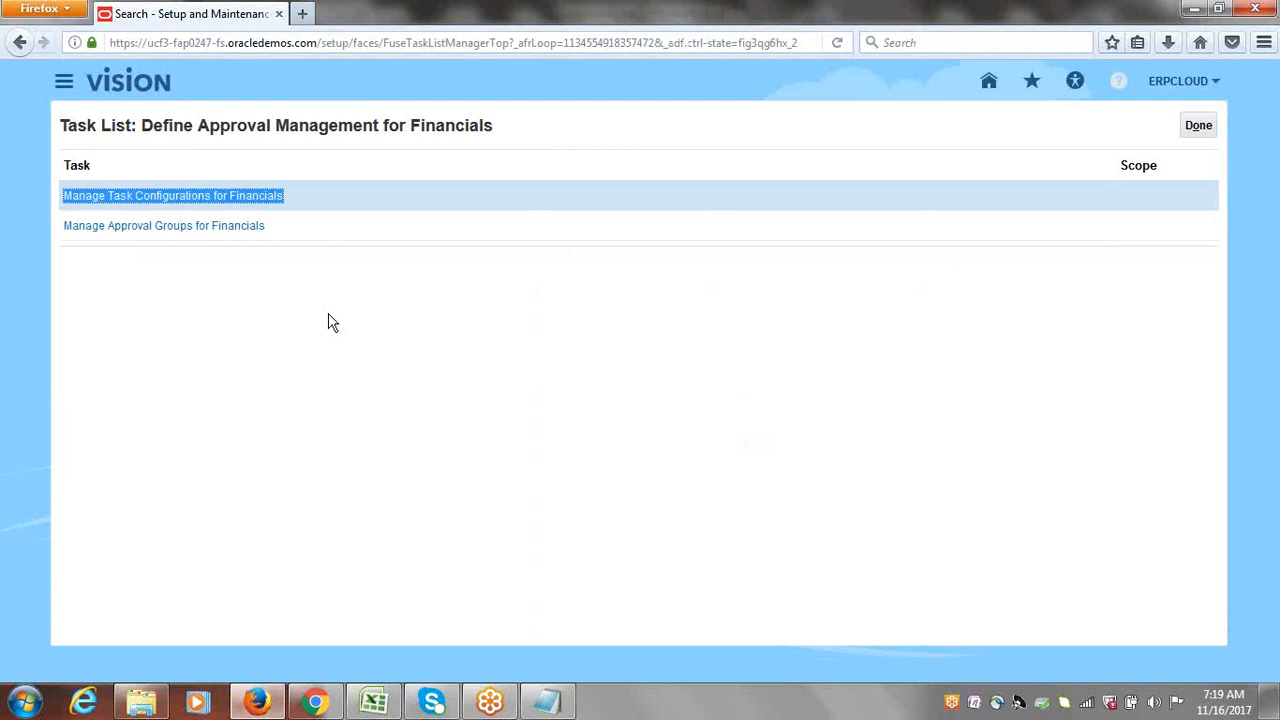
Step: Leave the approval task list and open the ERPCLOUD Implementation Project from Setup and Maintenance
left_click(1198, 126)
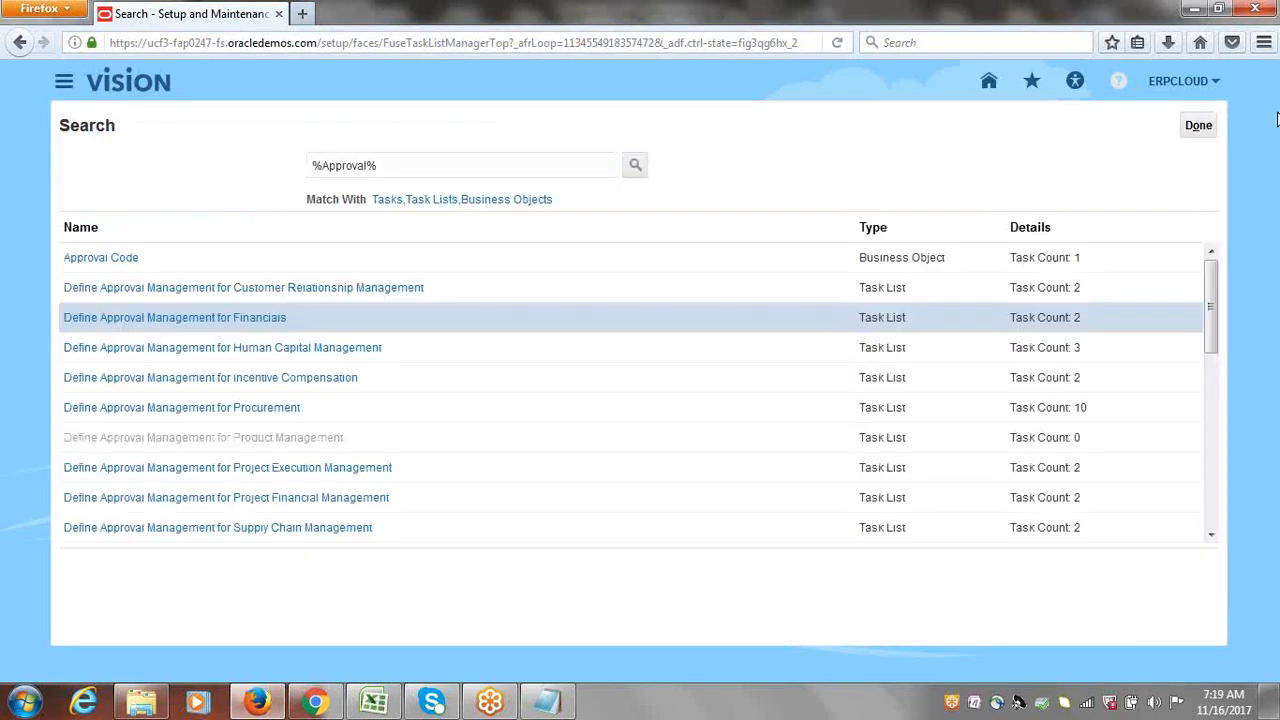
left_click(1178, 84)
left_click(1063, 280)
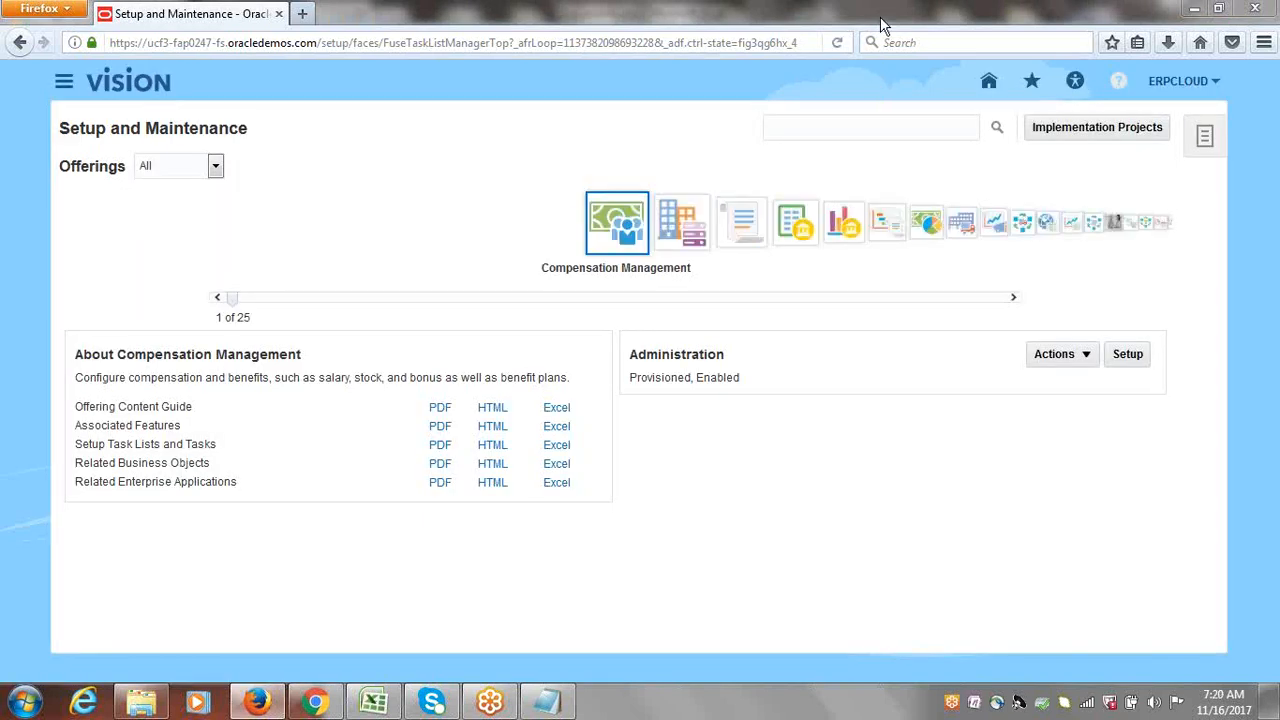
left_click(1080, 131)
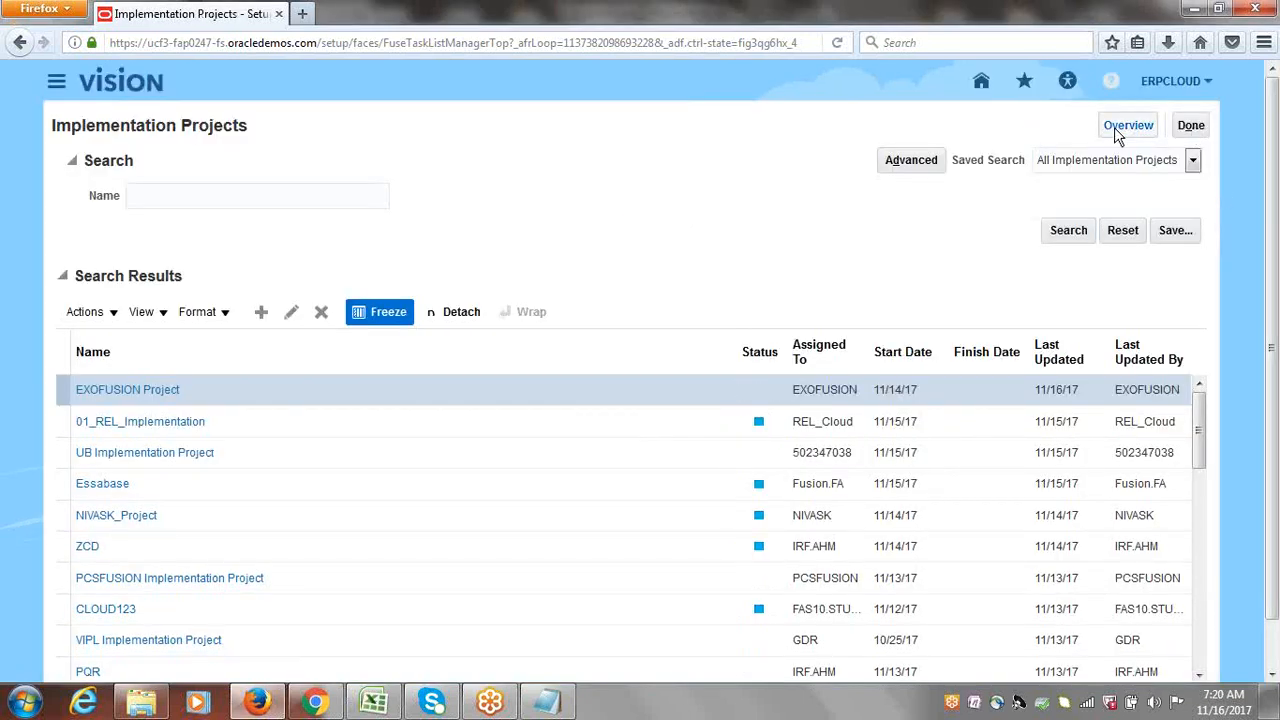
left_click(1114, 127)
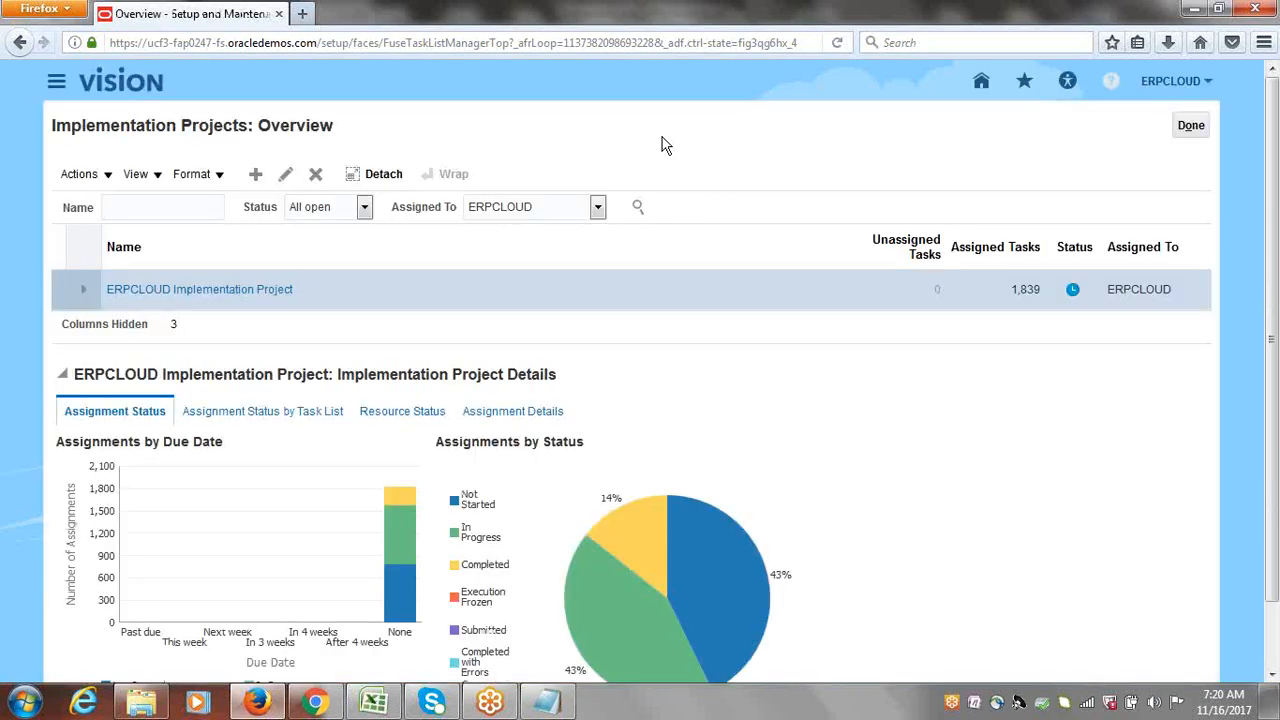
left_click(198, 290)
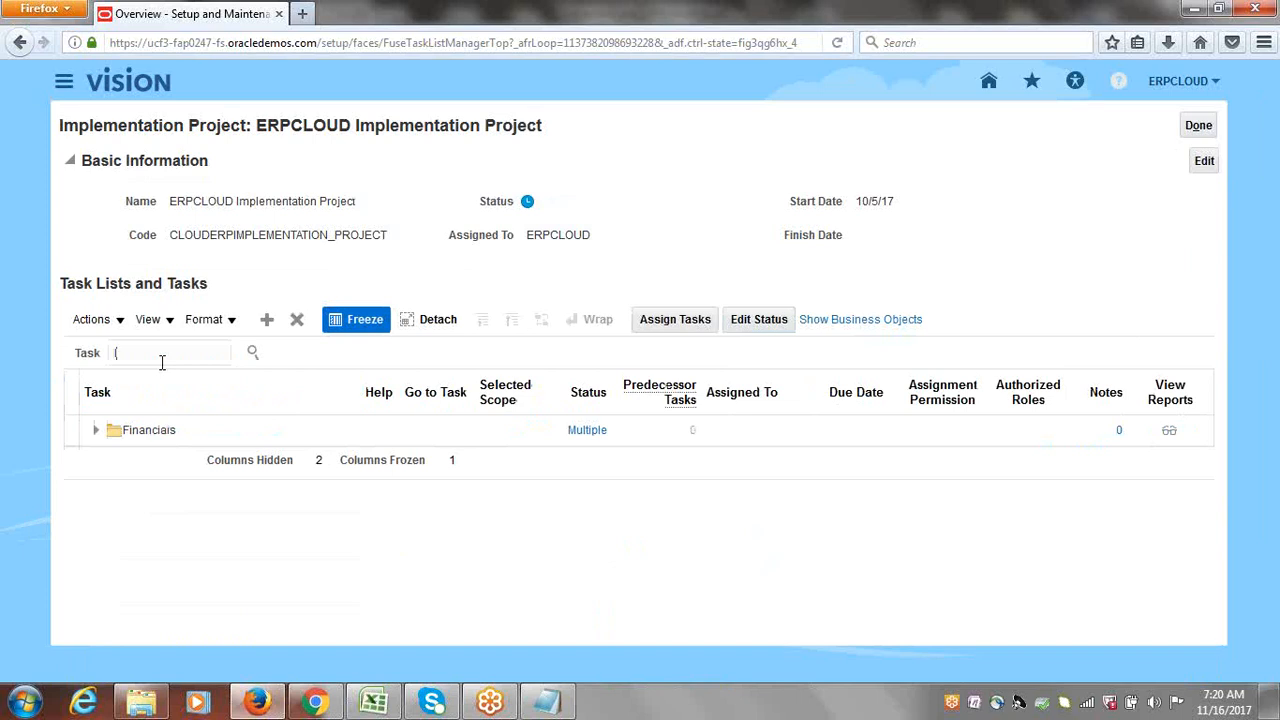
Step: Find the Manage Invoice Options task and open it scoped to ERPCLOUD US Business Unit
left_click(162, 362)
type("Invoice Options")
key("Return")
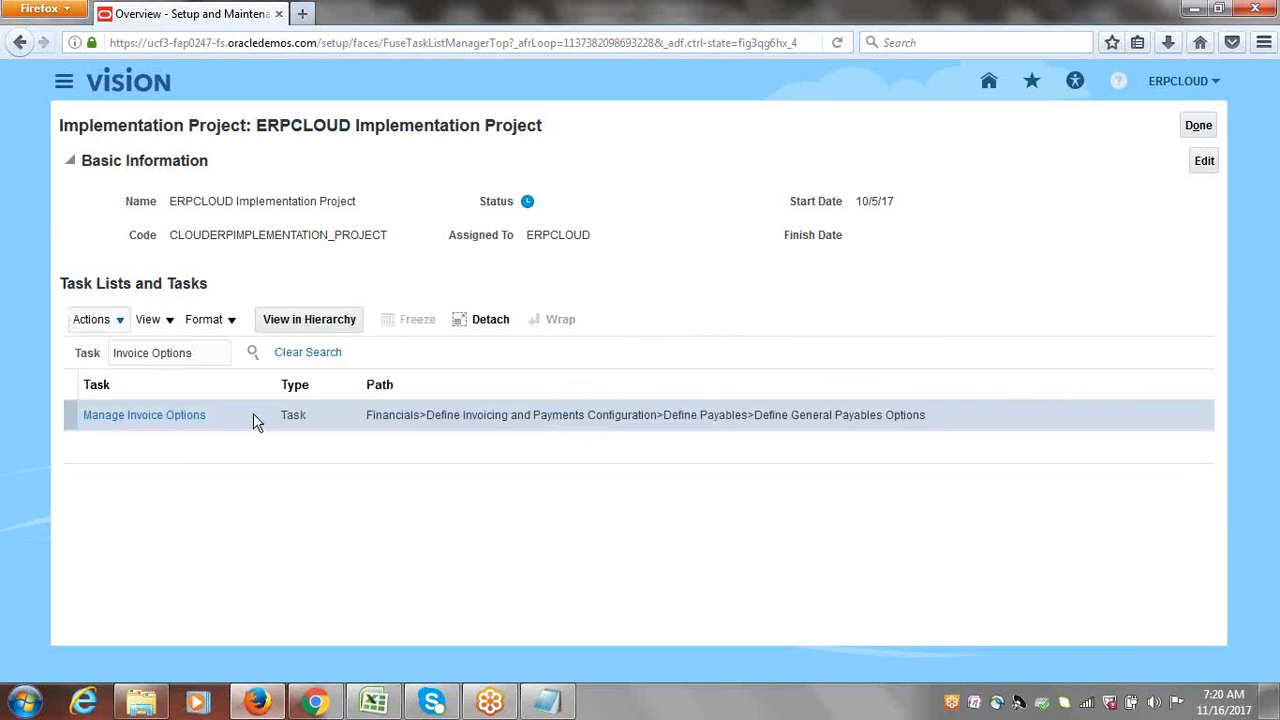
left_click(157, 427)
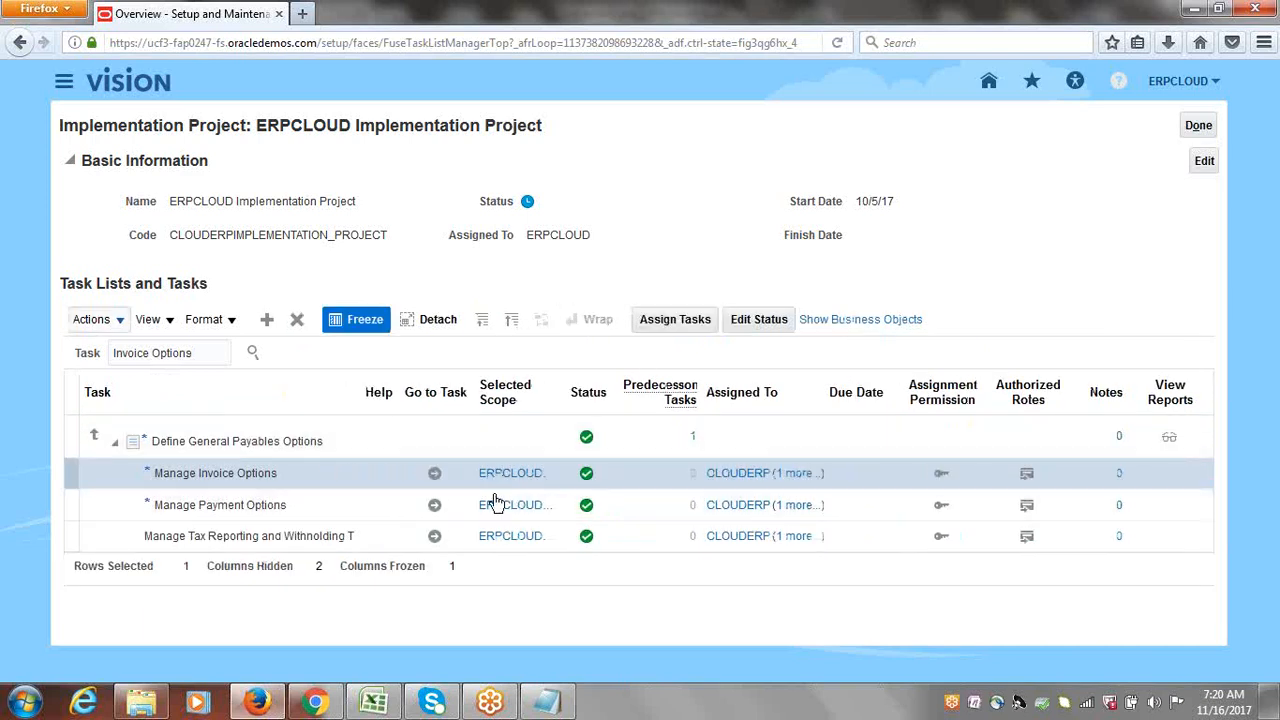
mouse_move(523, 476)
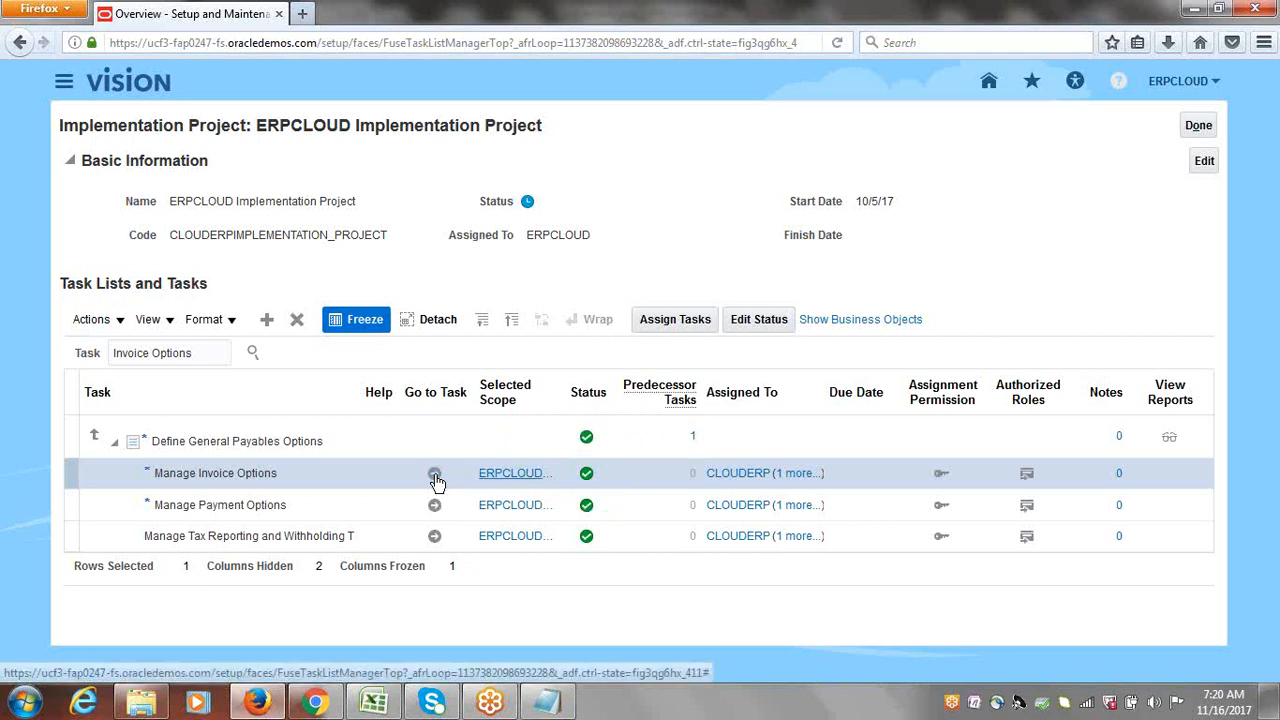
left_click(517, 478)
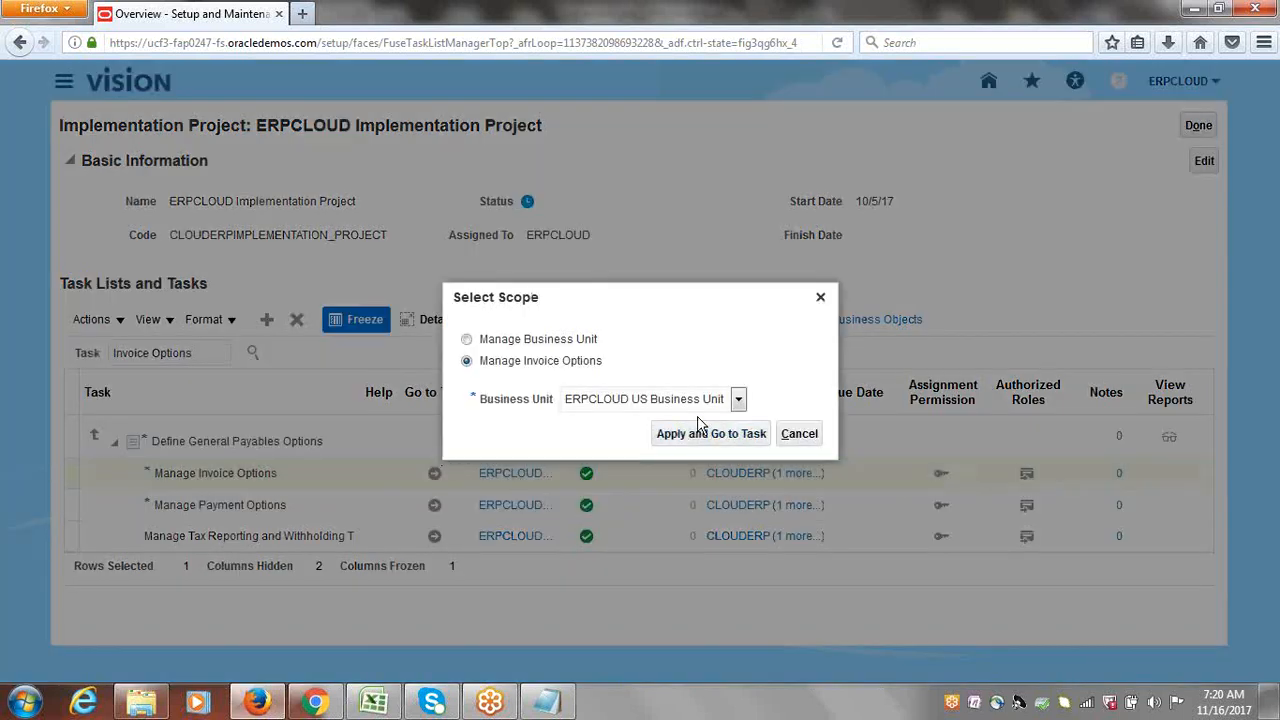
left_click(799, 433)
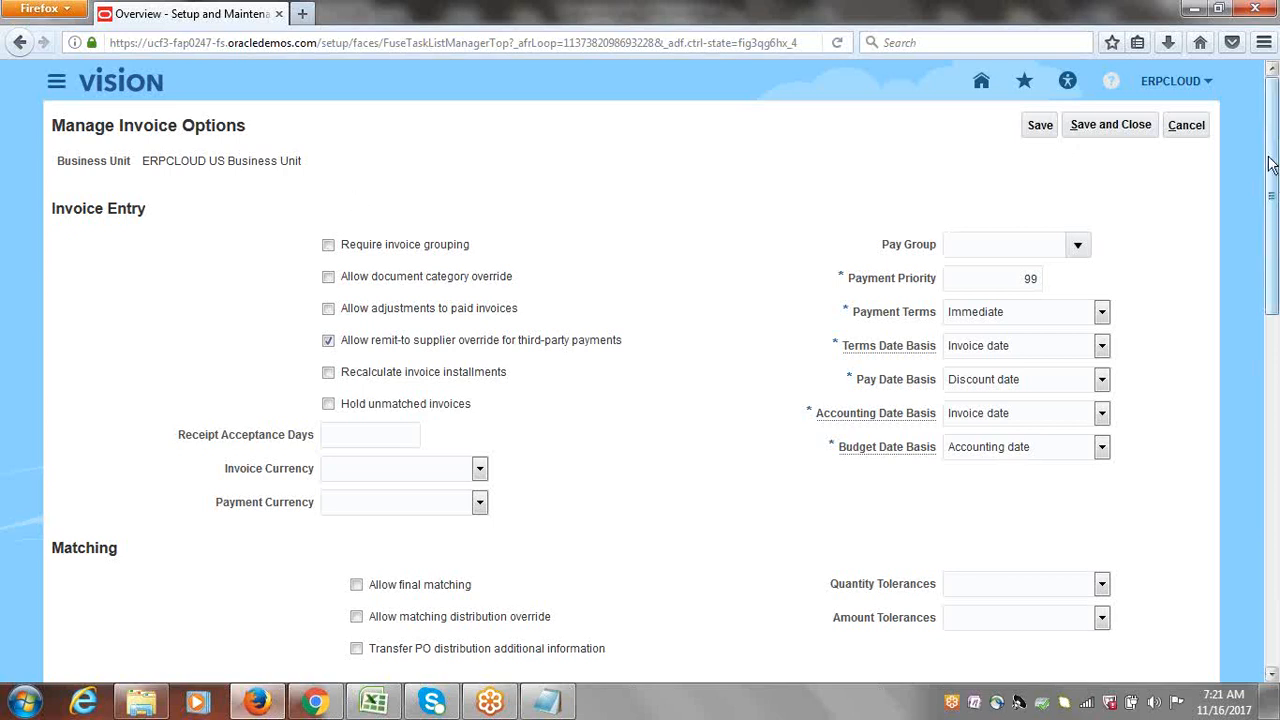
Step: Tick Enable invoice approval, save and close the invoice options, and return to the Excel checklist
left_click_drag(1270, 165, 1276, 463)
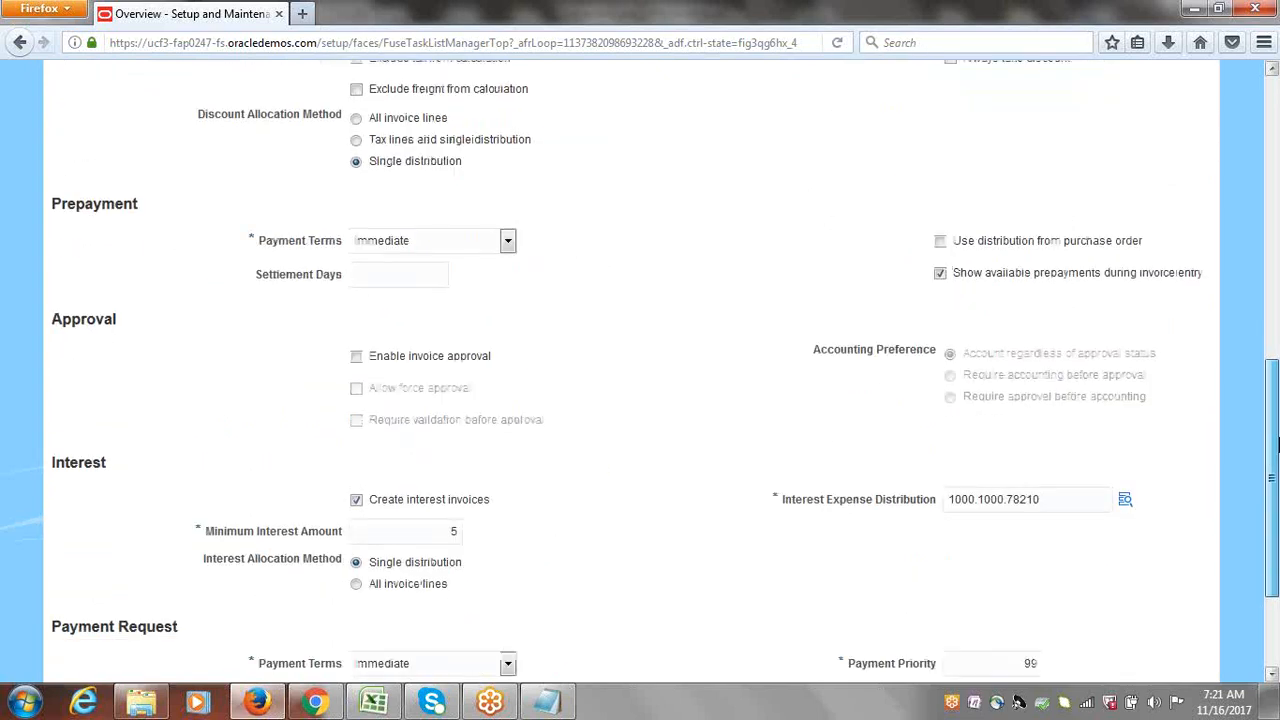
double_click(52, 322)
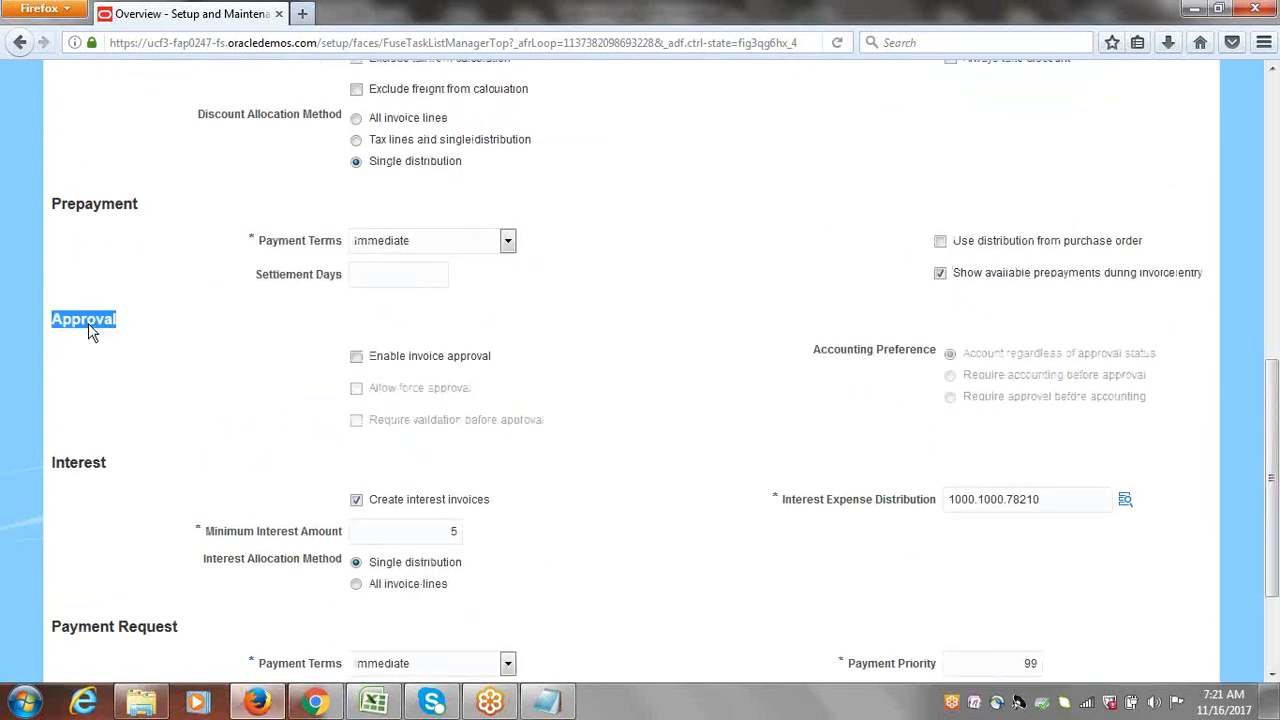
left_click(319, 401)
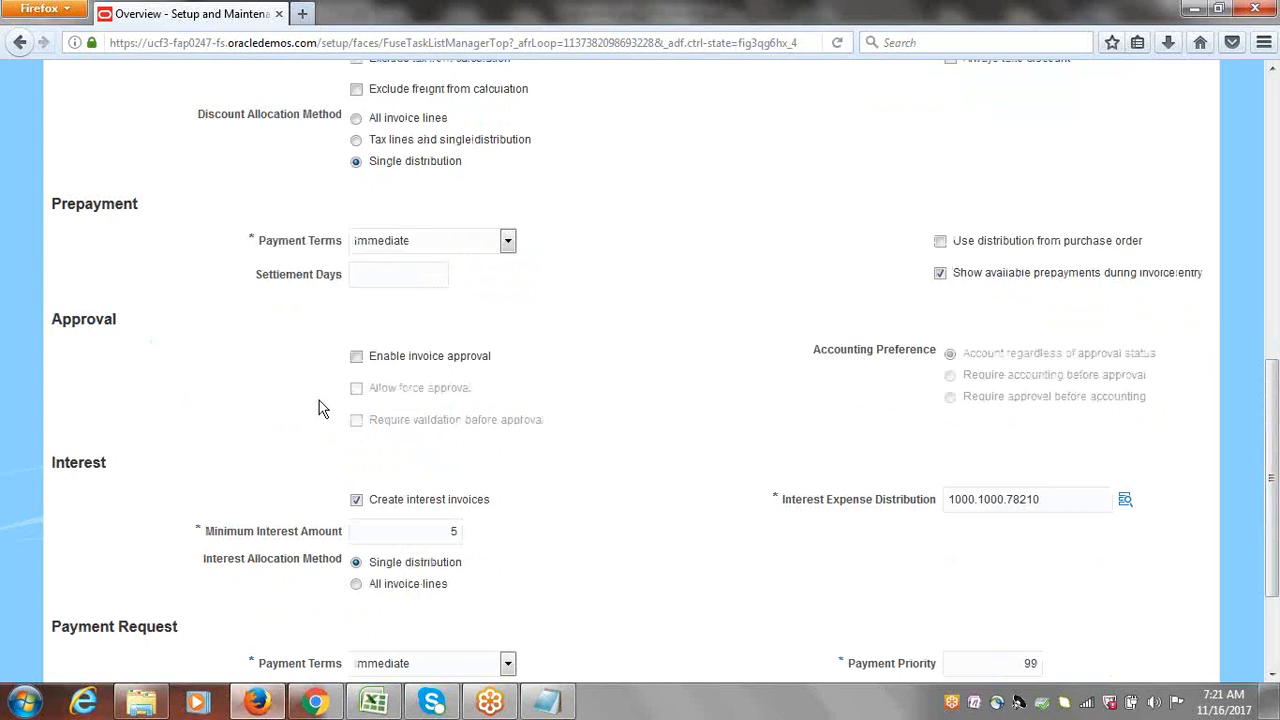
left_click(356, 357)
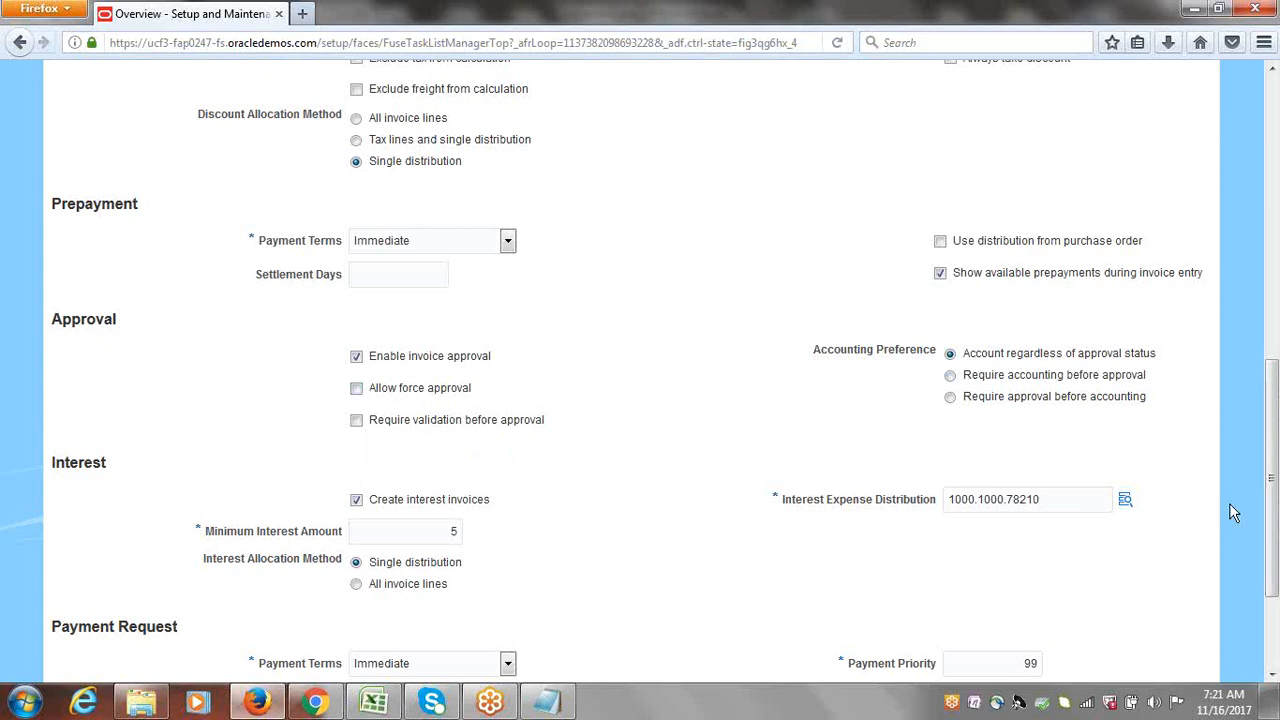
left_click_drag(1275, 475, 1273, 195)
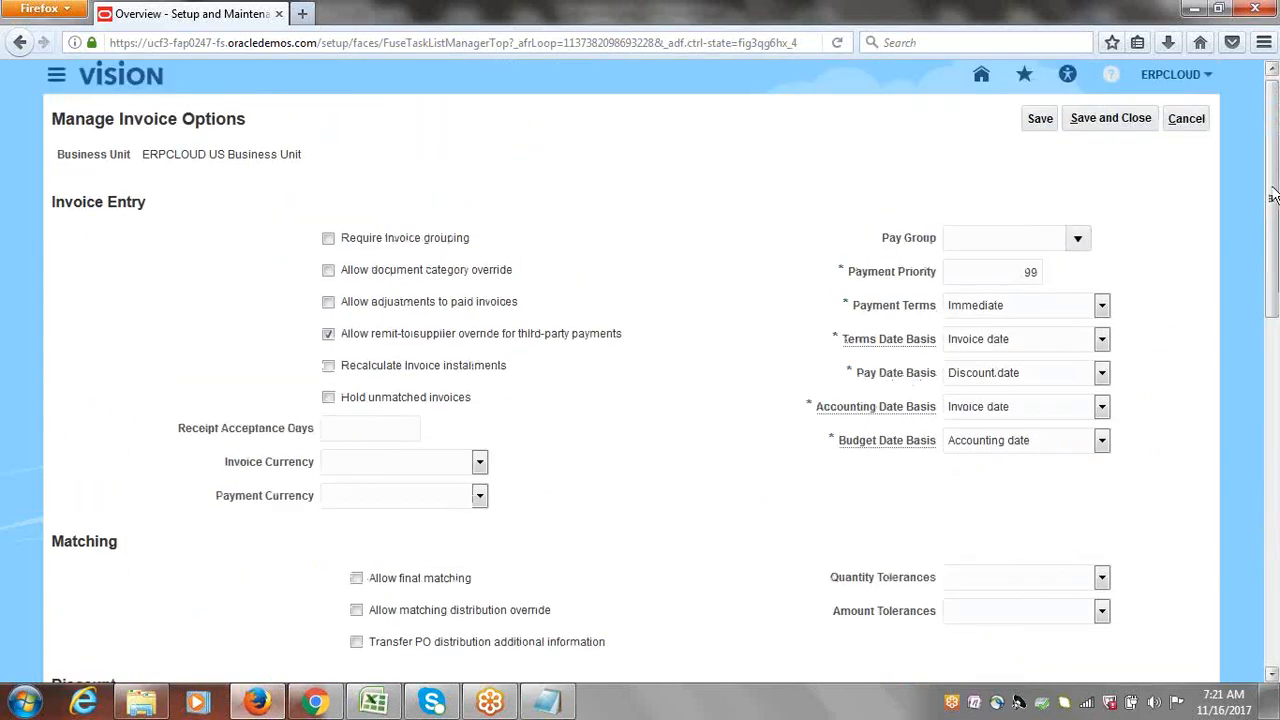
left_click(1130, 118)
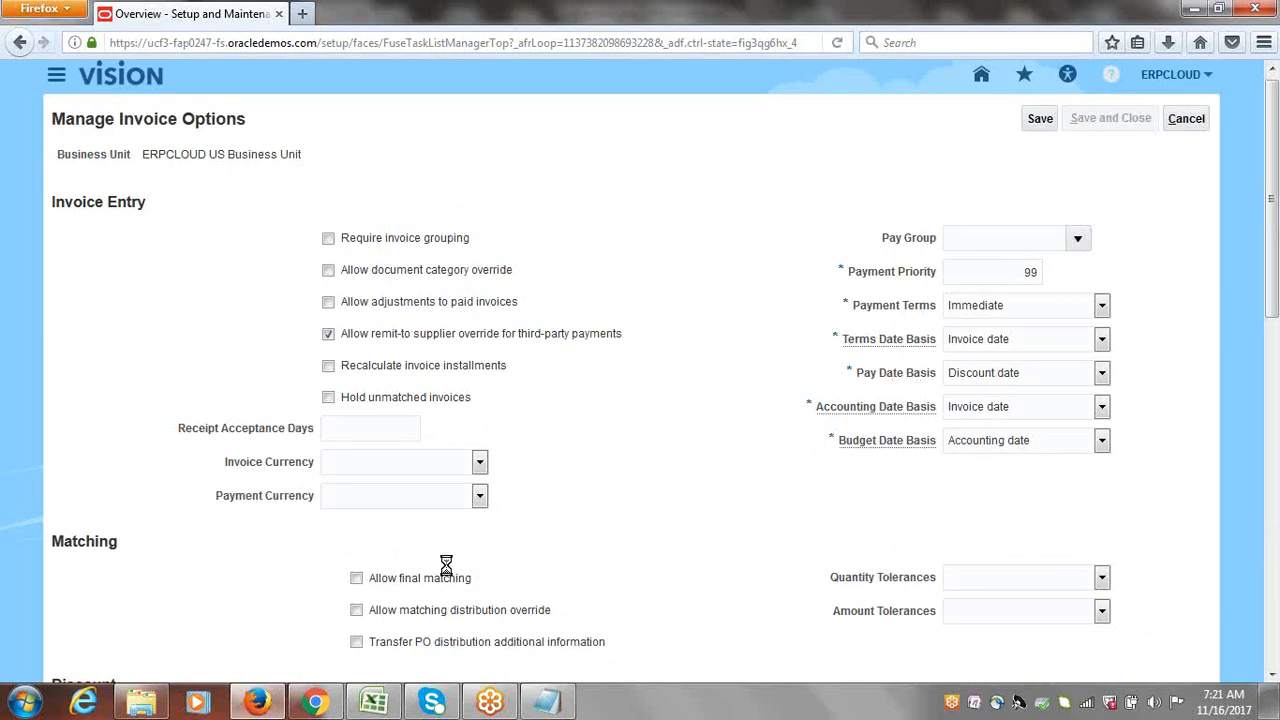
left_click(373, 700)
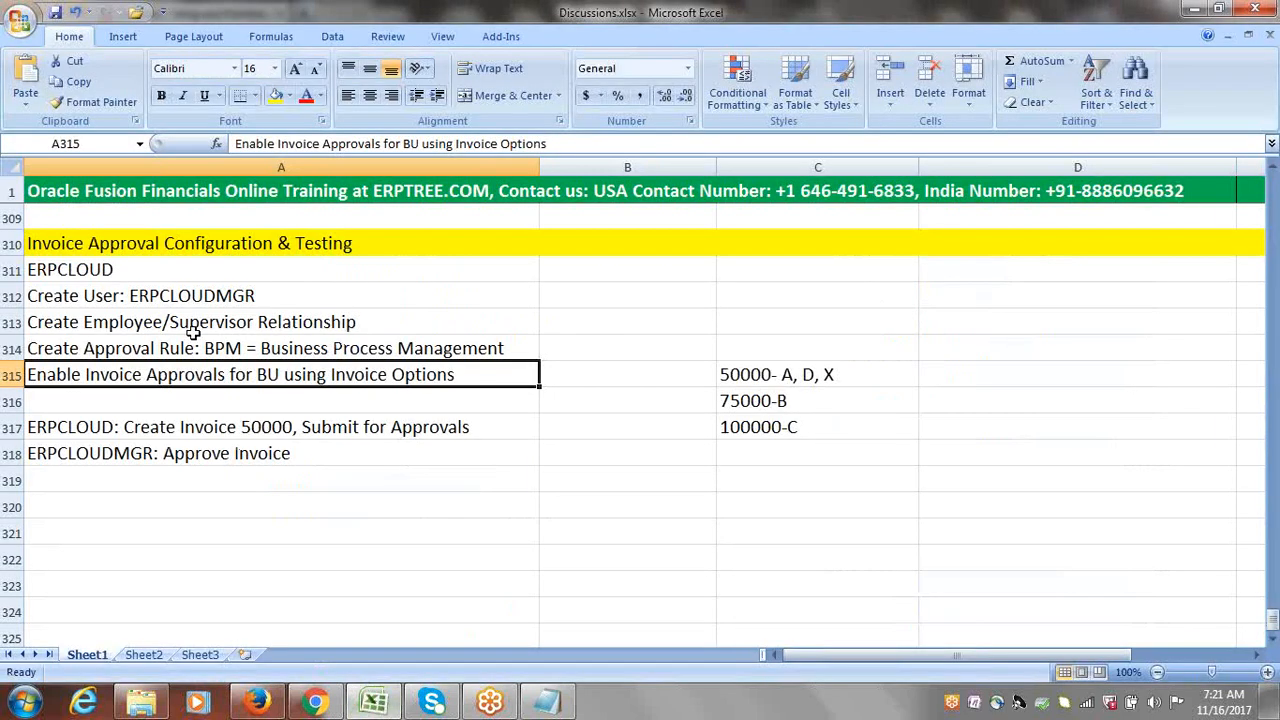
Step: Highlight the four completed approval steps and the next one, creating a 50000 invoice, then return to Oracle
left_click_drag(80, 296, 343, 373)
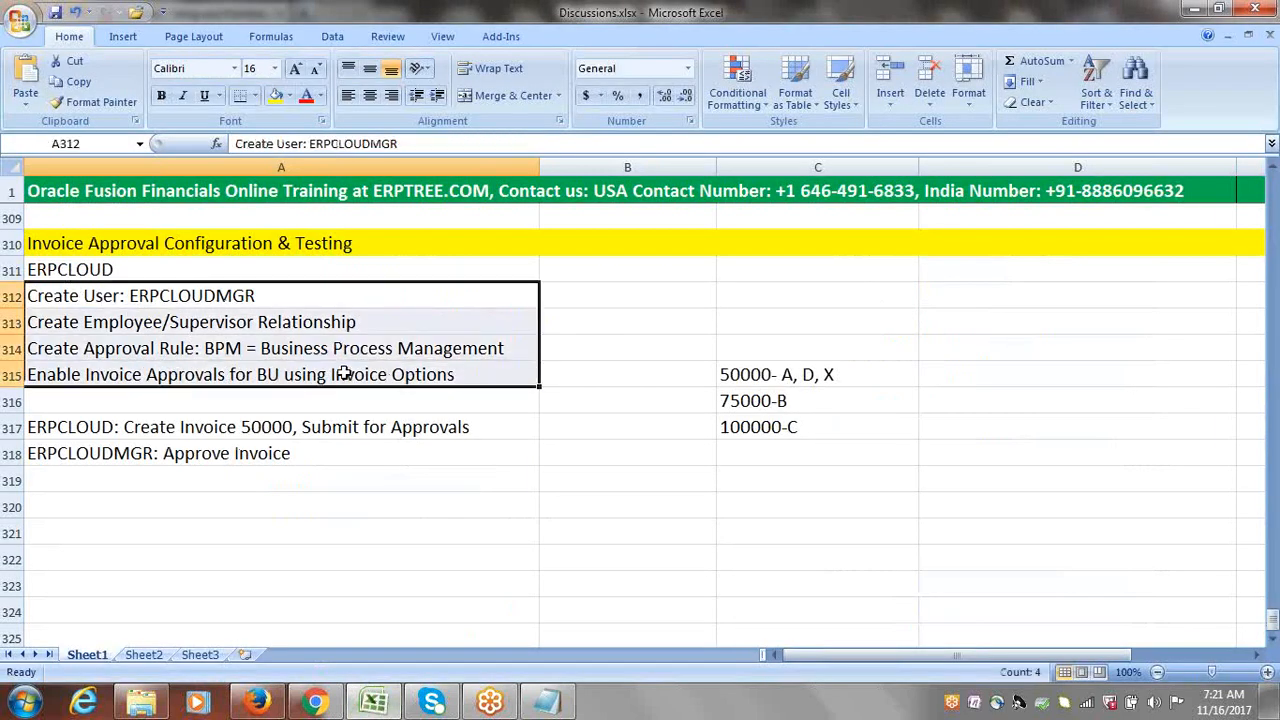
left_click(126, 432)
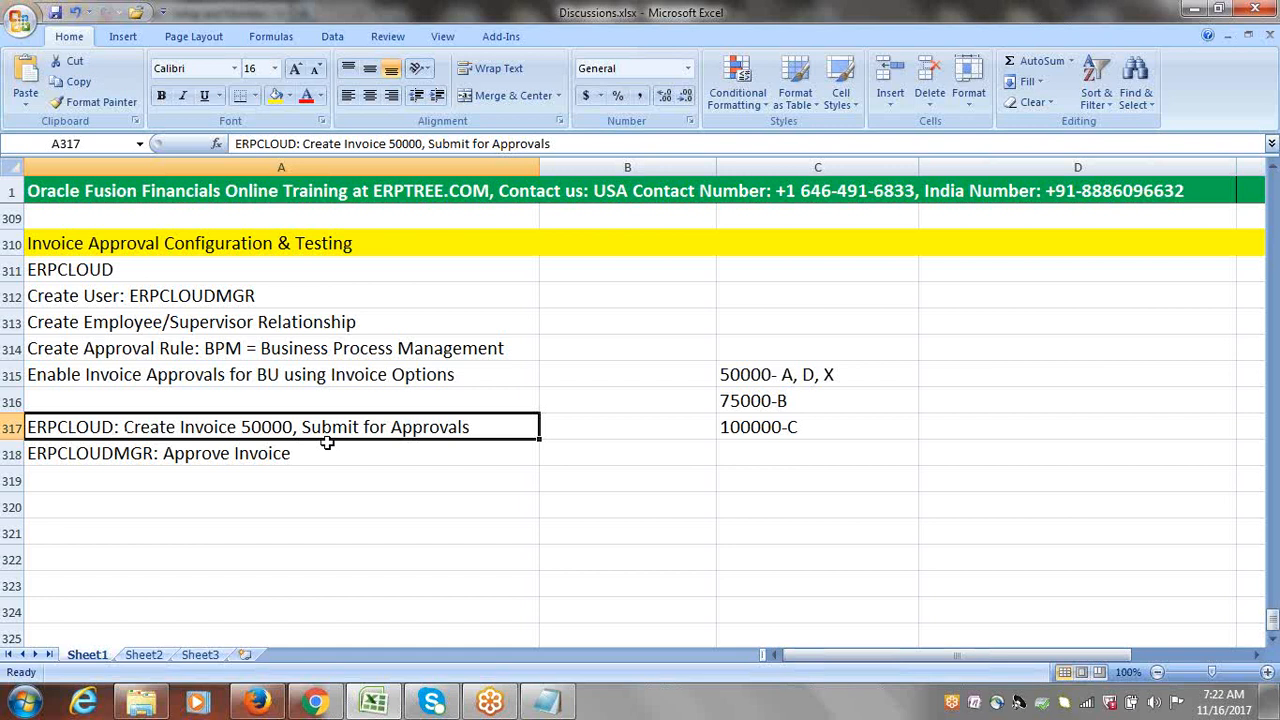
left_click(257, 702)
left_click(1198, 126)
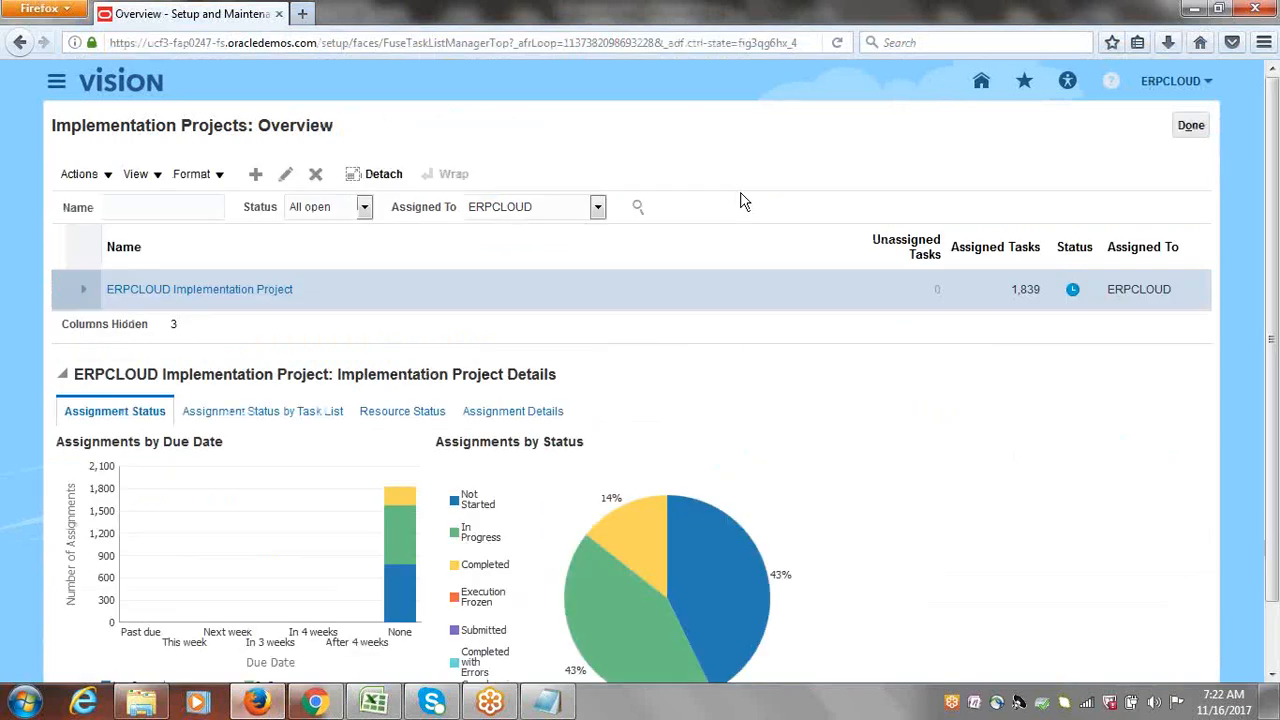
Step: Go to Payables > Invoices via the Navigator and show the invoice Tasks panel
left_click(57, 84)
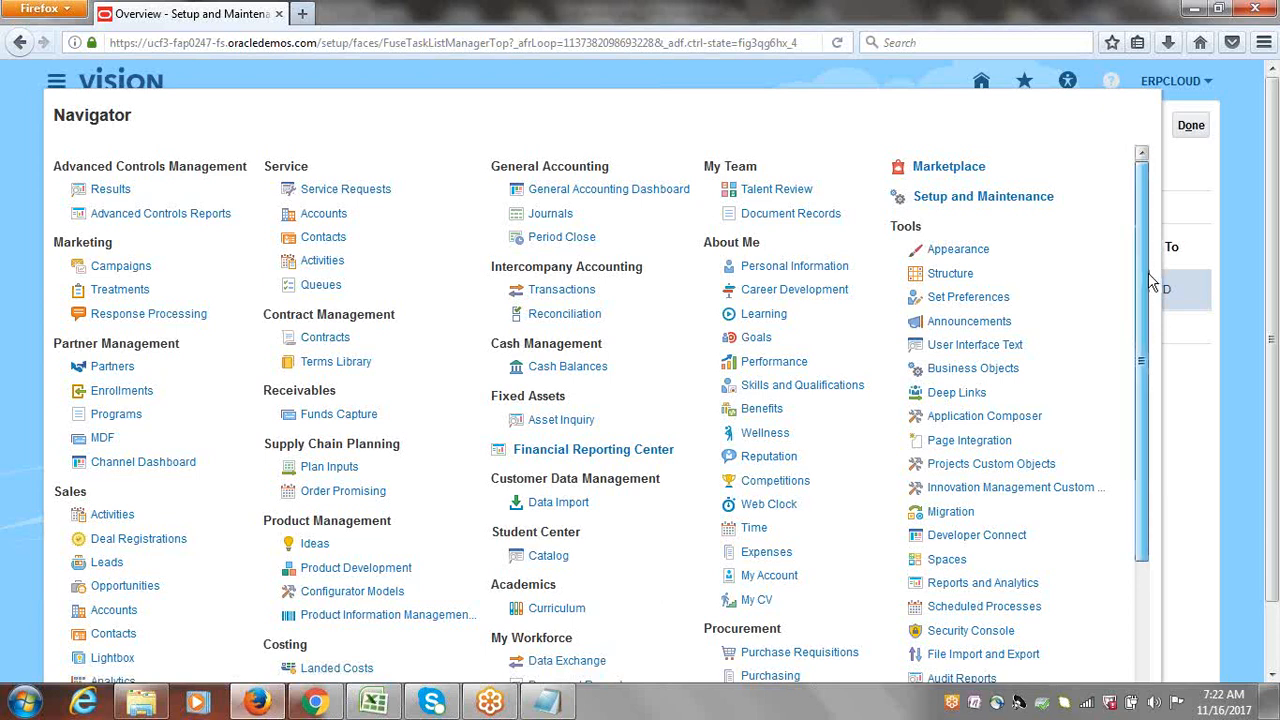
left_click_drag(1152, 269, 1147, 490)
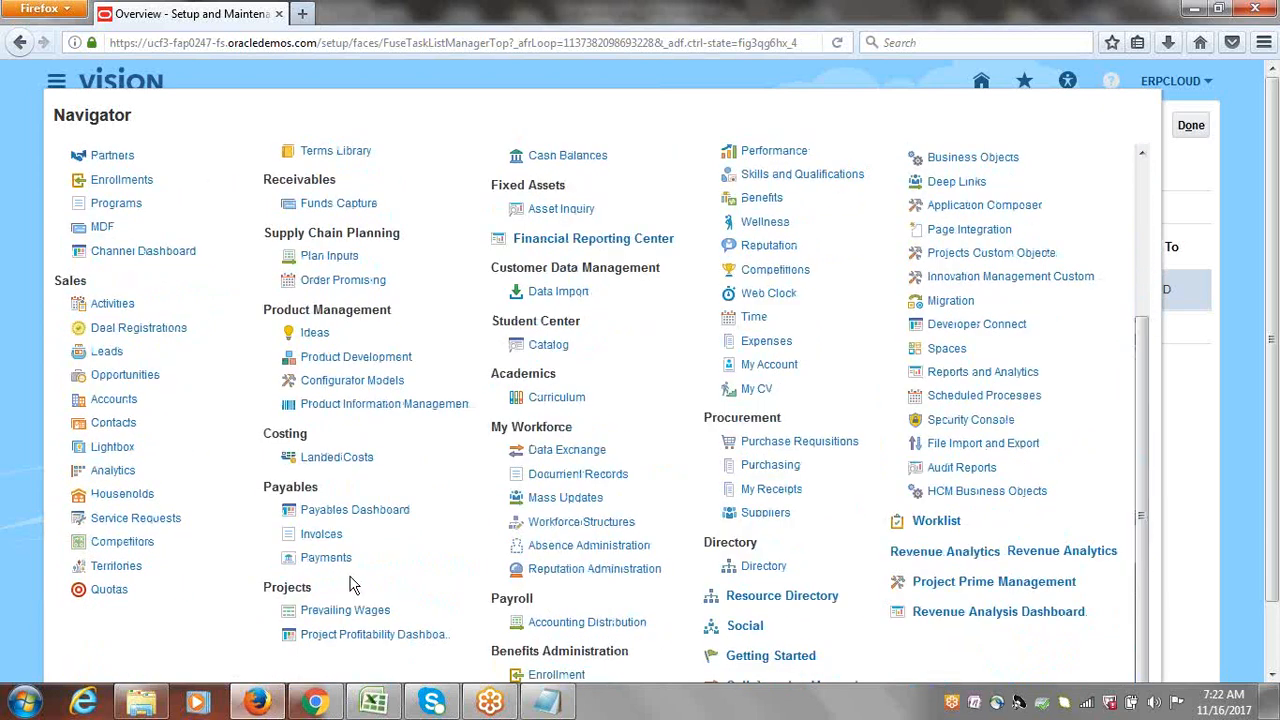
left_click(321, 533)
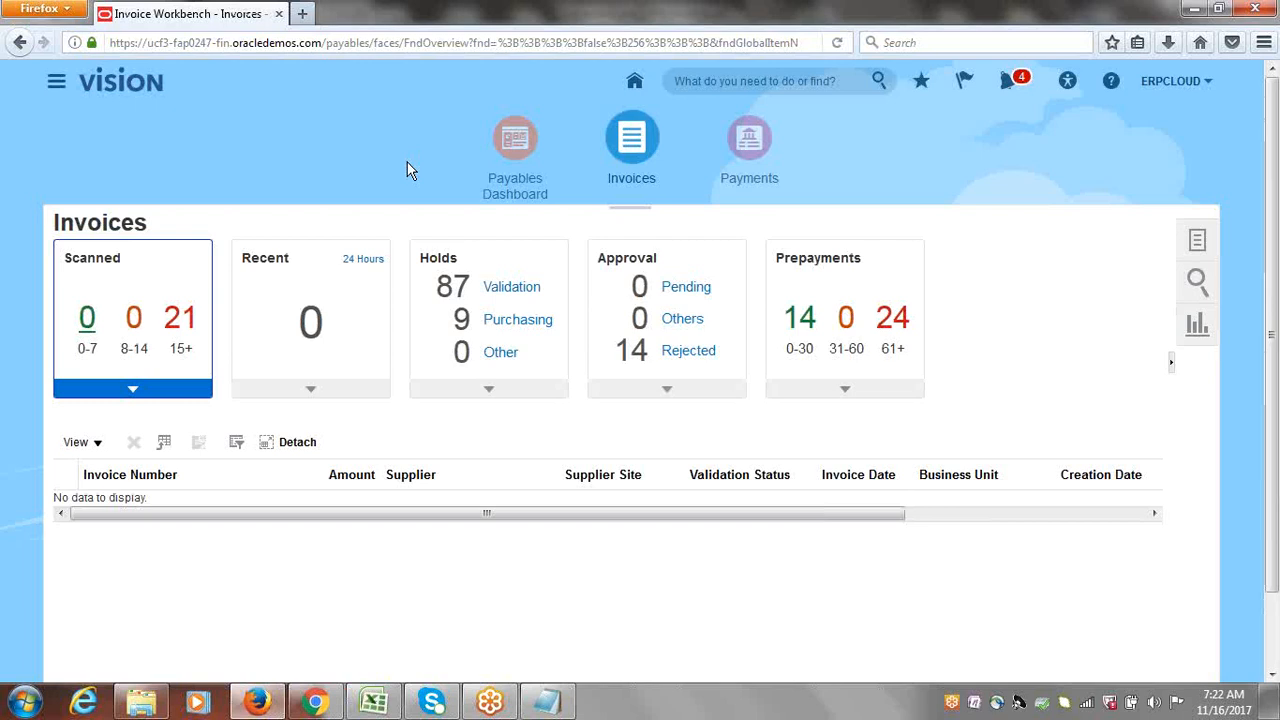
left_click(1200, 242)
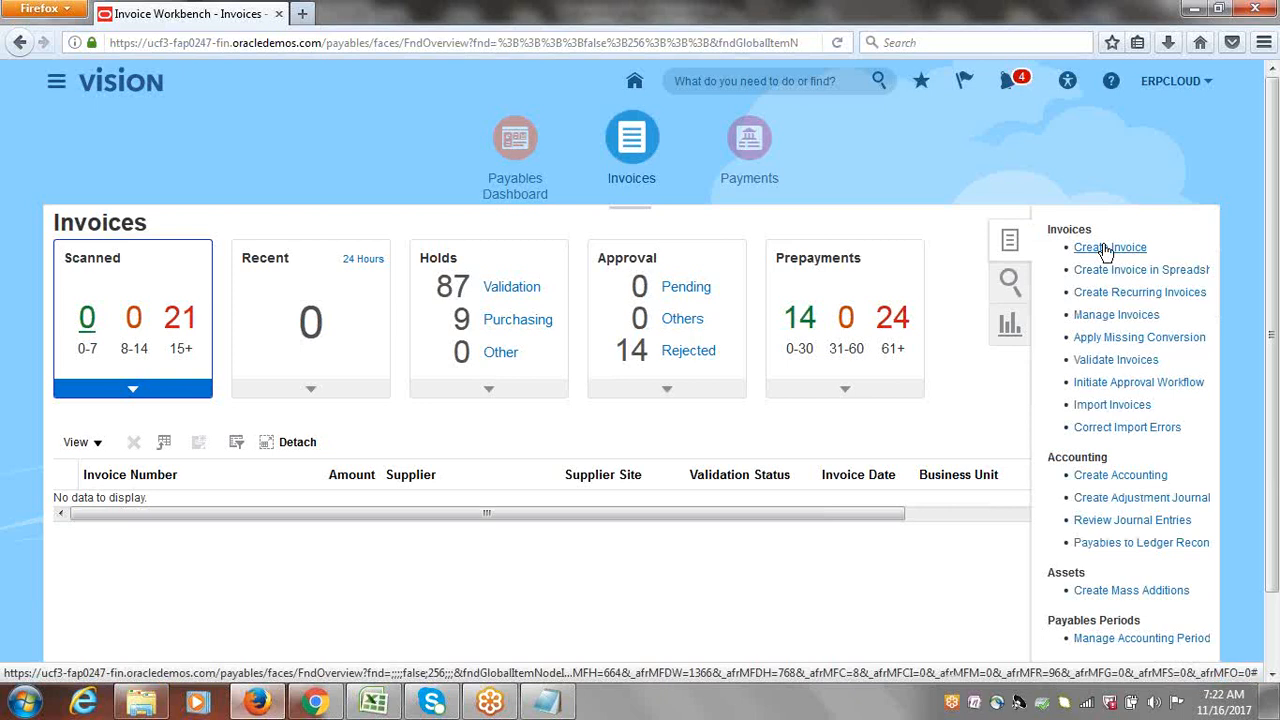
Step: Start a new invoice with supplier ERPCLOUD Inc
left_click(1107, 250)
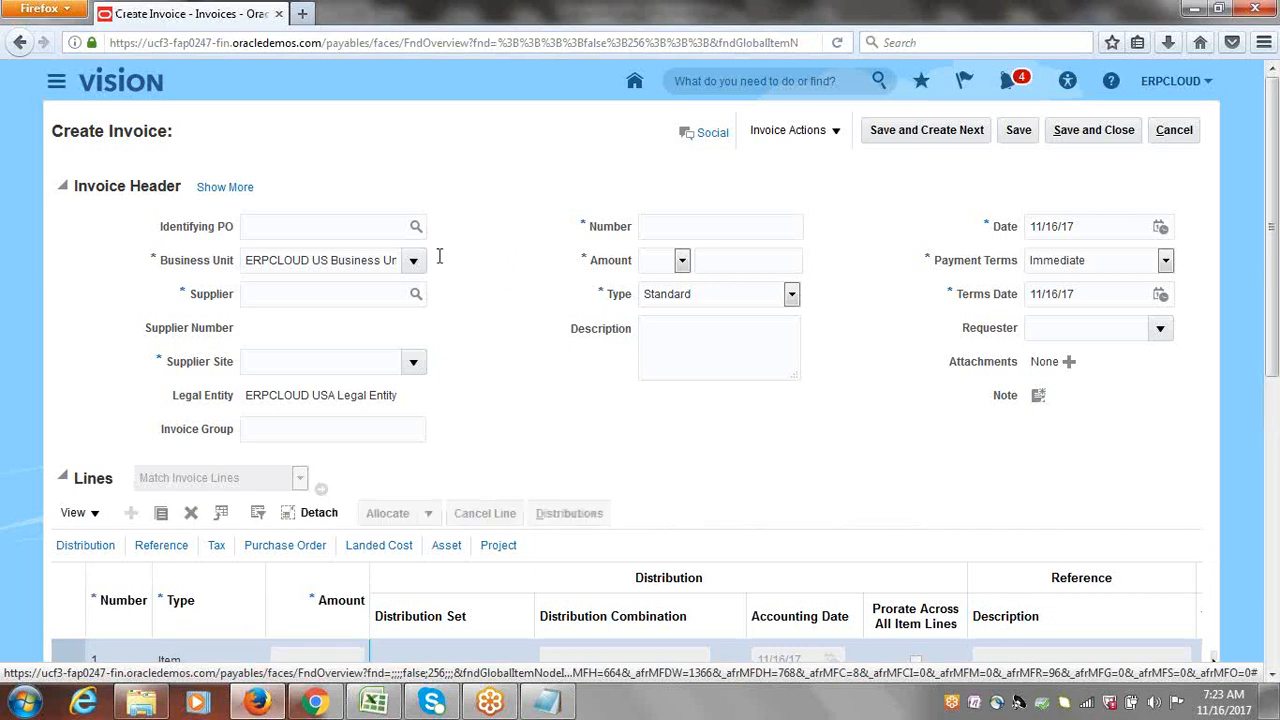
left_click(340, 299)
type("ERP")
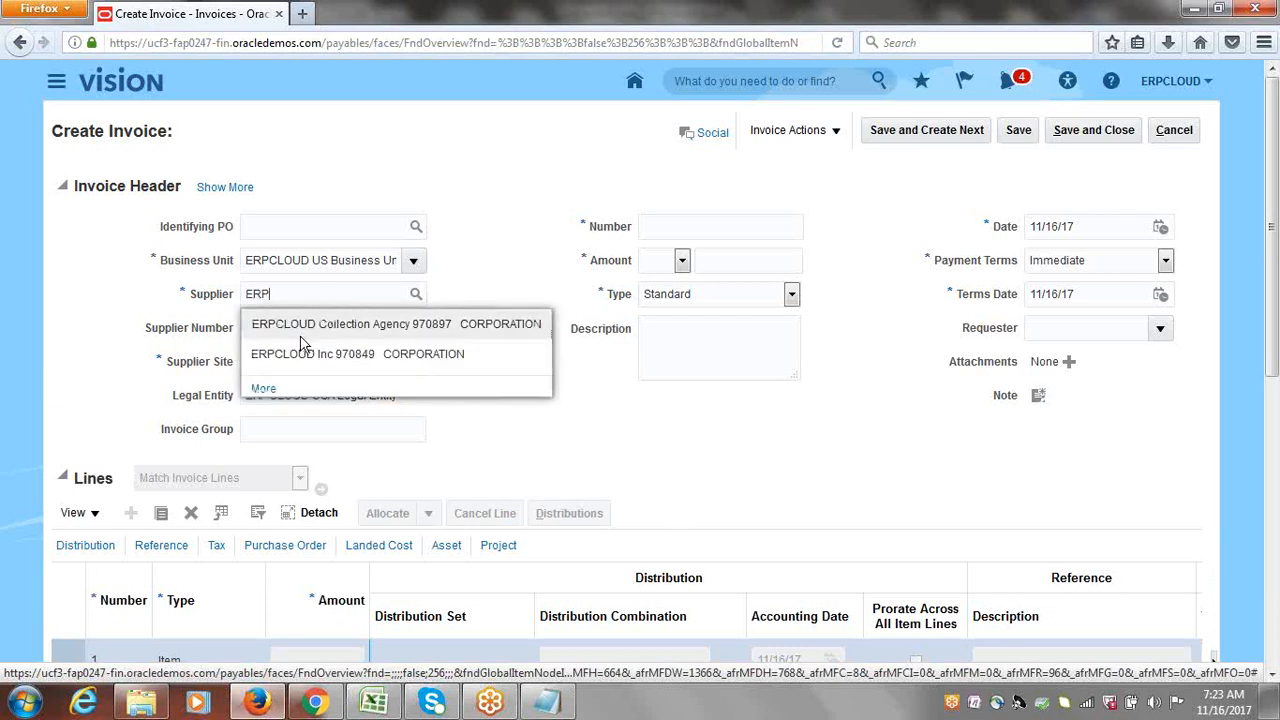
left_click(329, 354)
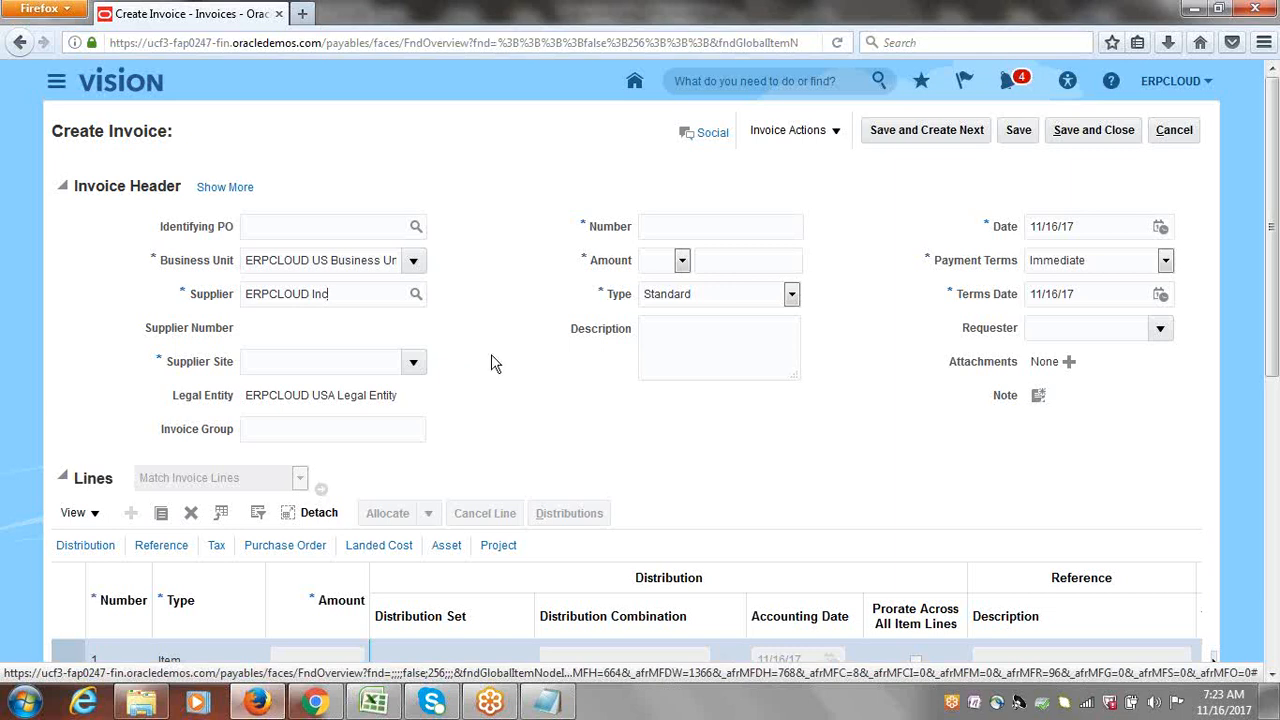
Step: Enter invoice number ERP11 and header amount 50000
left_click(721, 224)
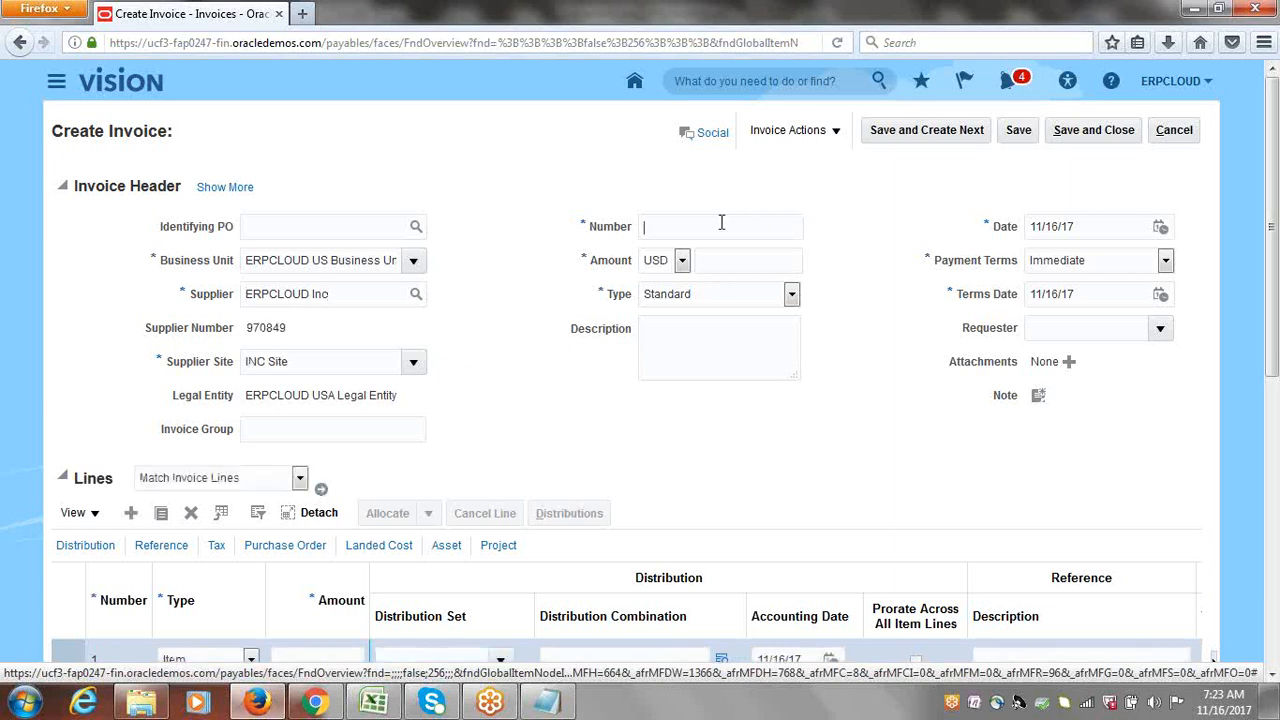
type("ERP11")
key("Tab")
left_click(722, 258)
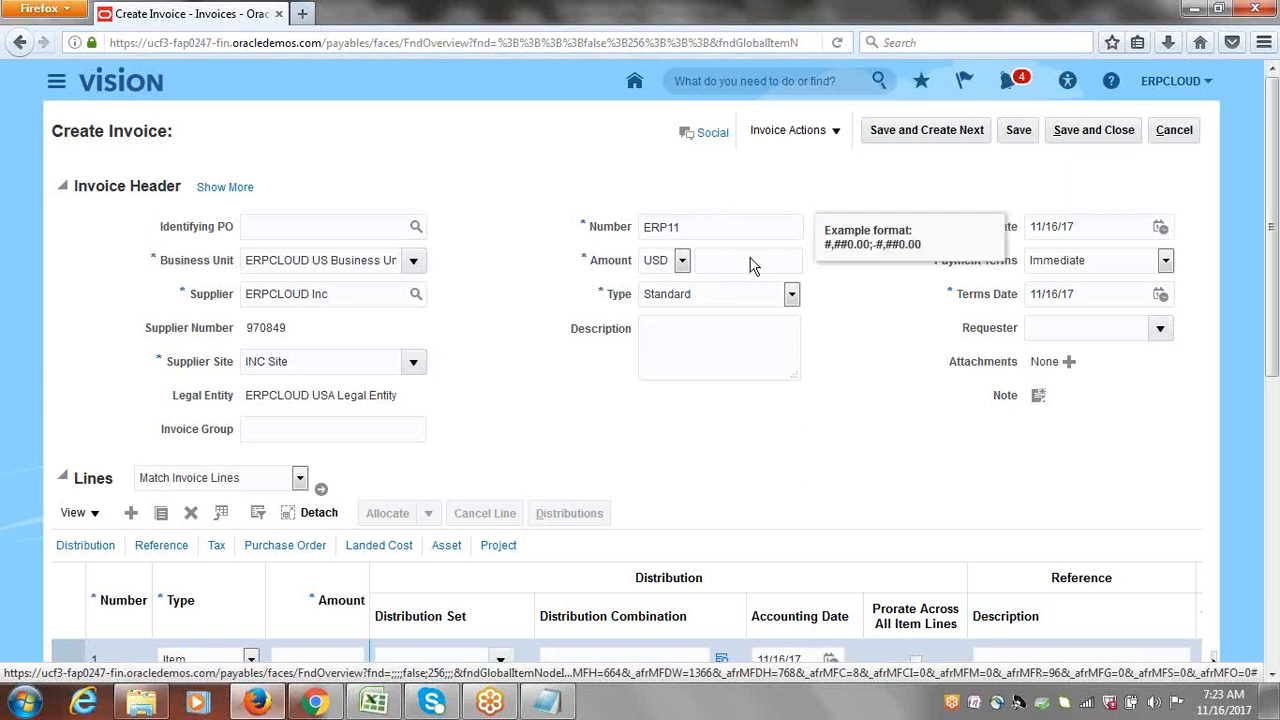
type("50000")
left_click(855, 374)
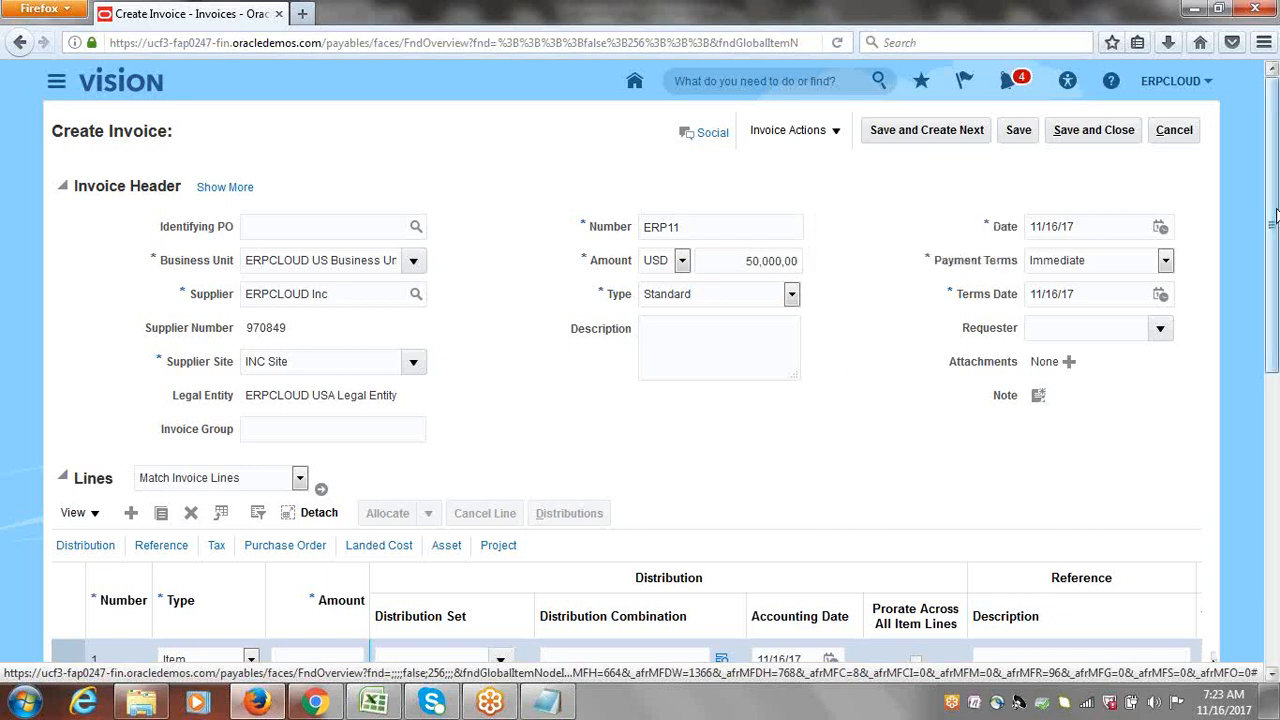
left_click_drag(1274, 207, 1274, 311)
Step: Enter the first item line's amount and assign it the Expense distribution set
left_click(354, 478)
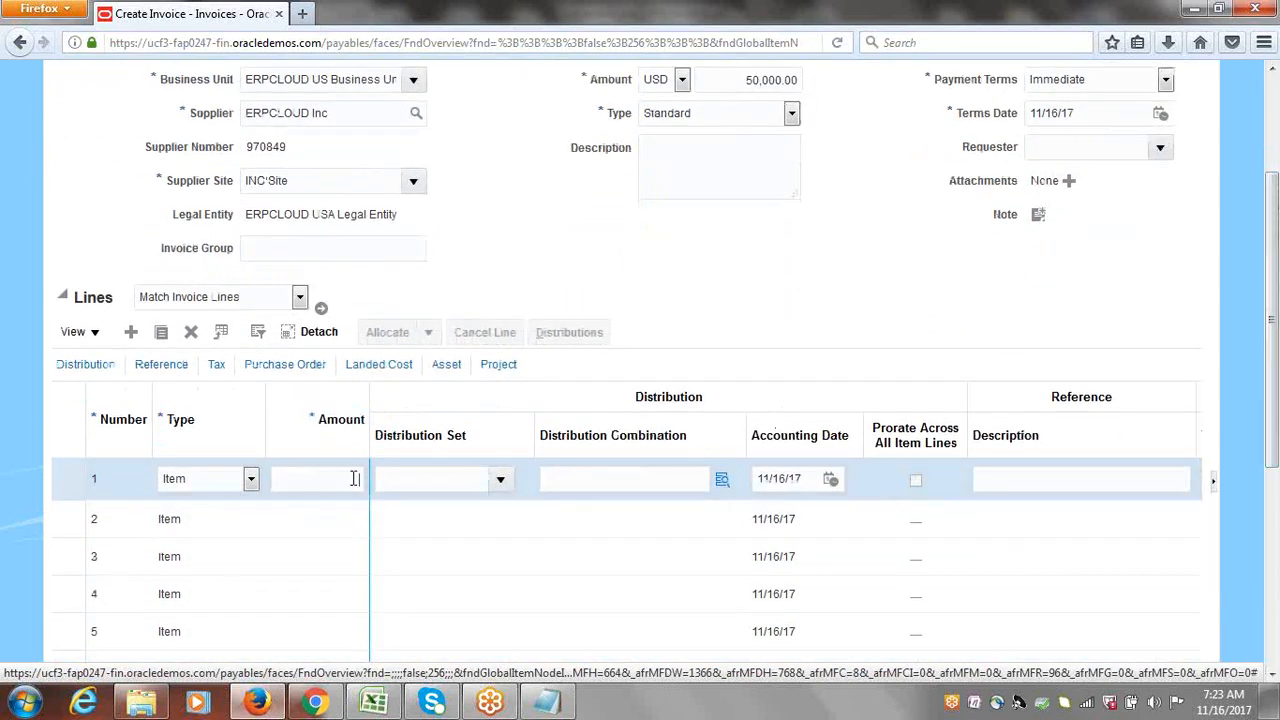
type("5000")
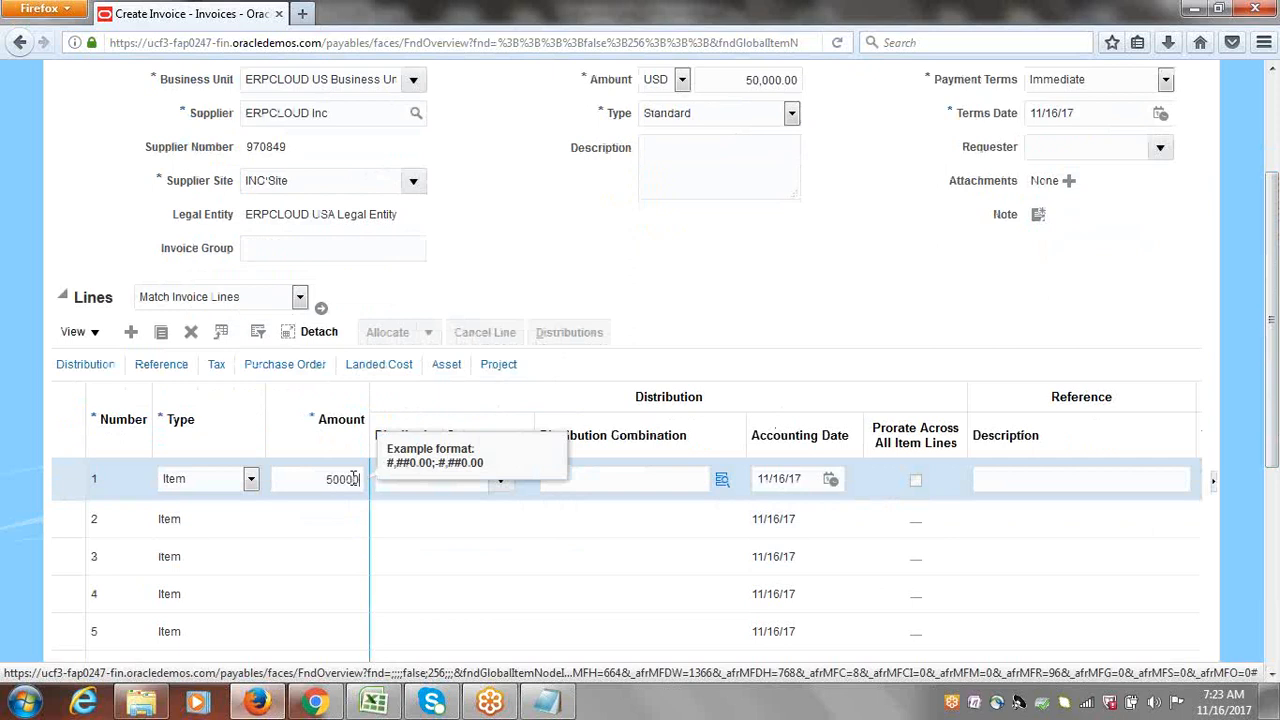
key("Tab")
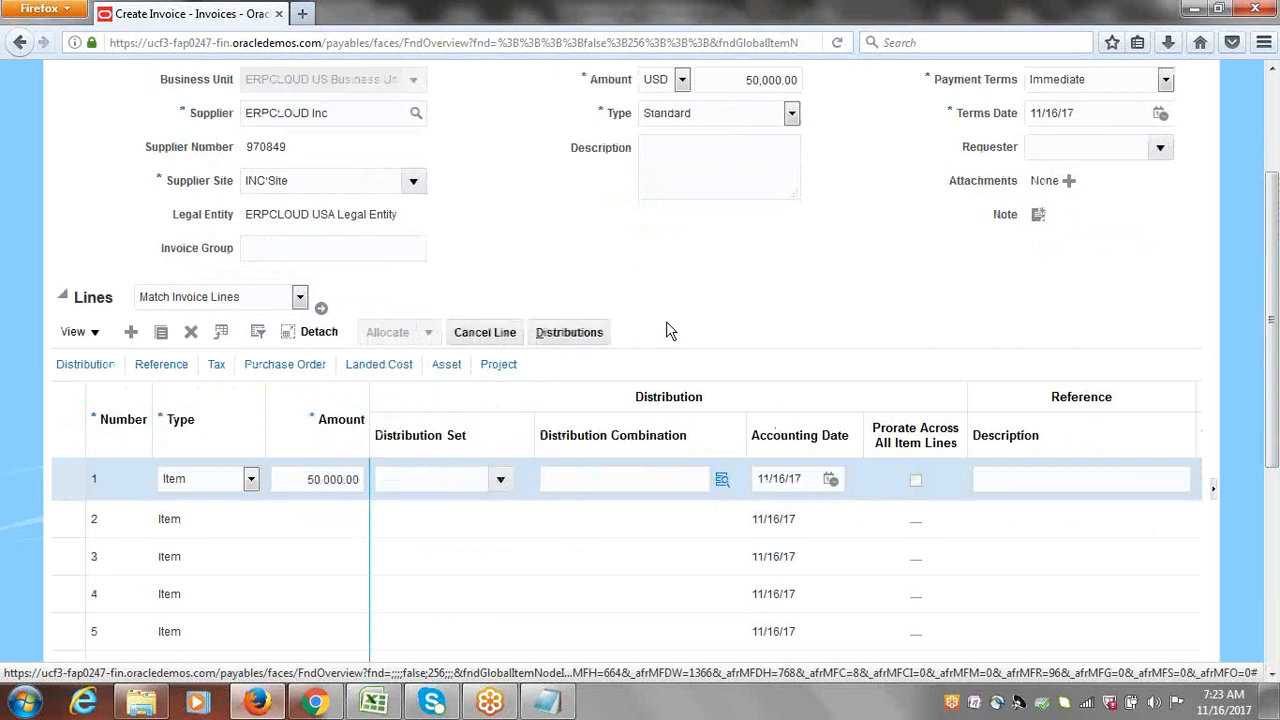
left_click(500, 481)
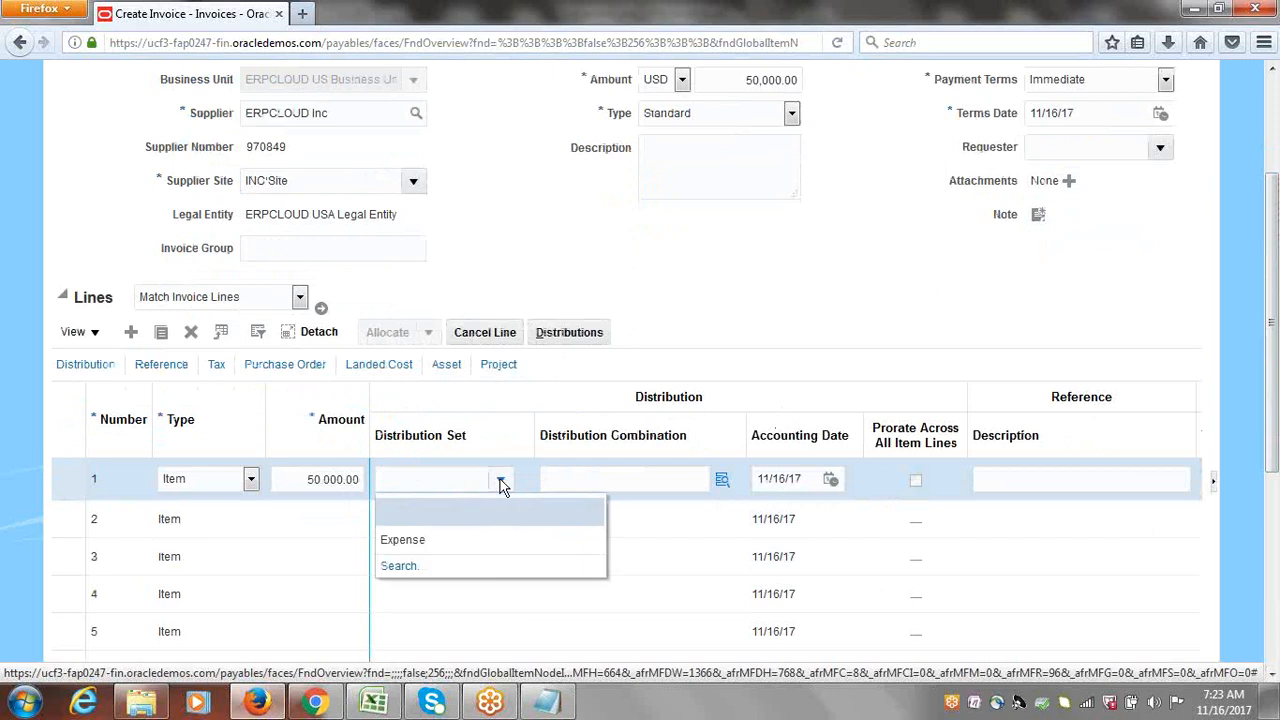
left_click(432, 541)
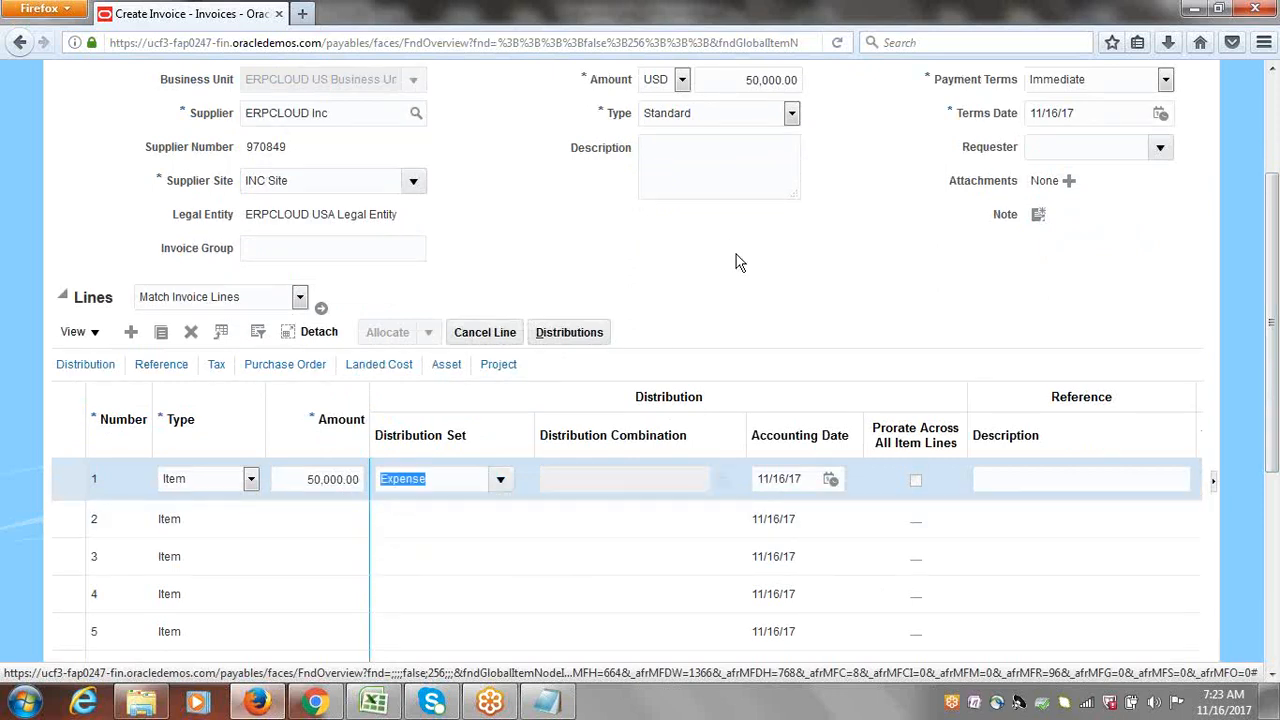
left_click_drag(1275, 410, 1275, 314)
Step: Save the invoice, changing its number to ERP19 after the duplicate-number error
left_click(1018, 130)
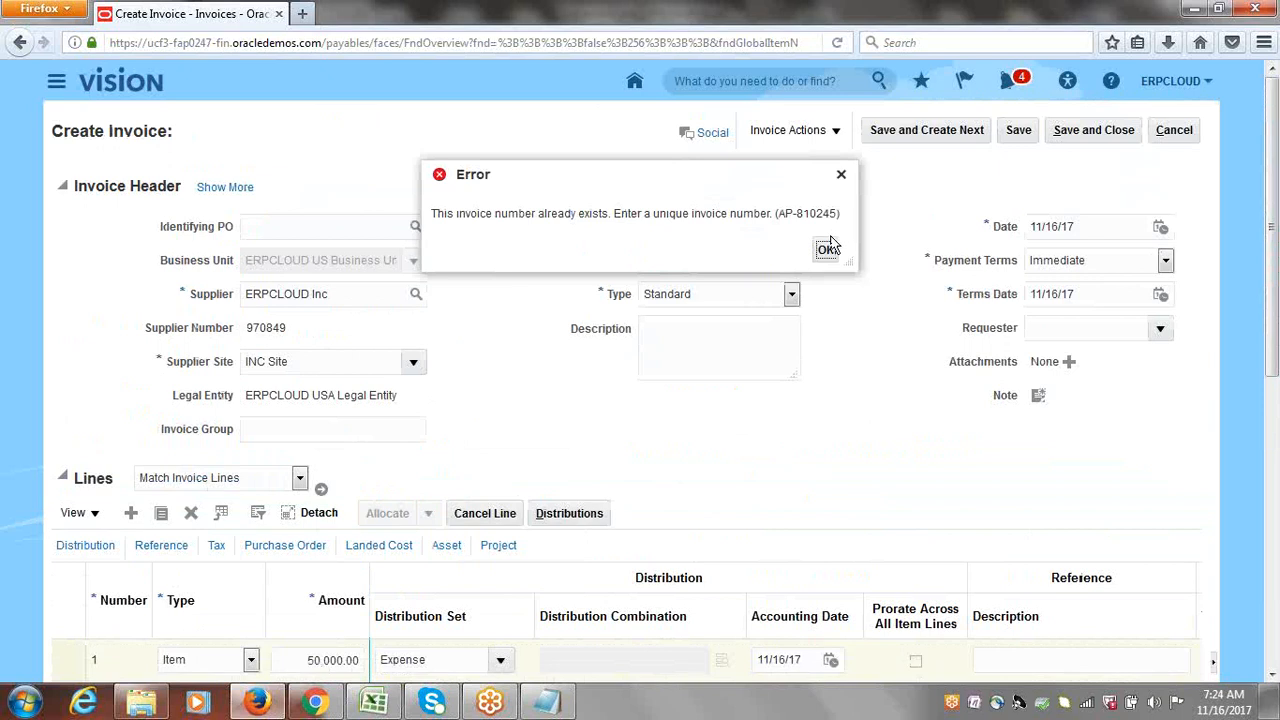
left_click(826, 248)
key("BackSpace")
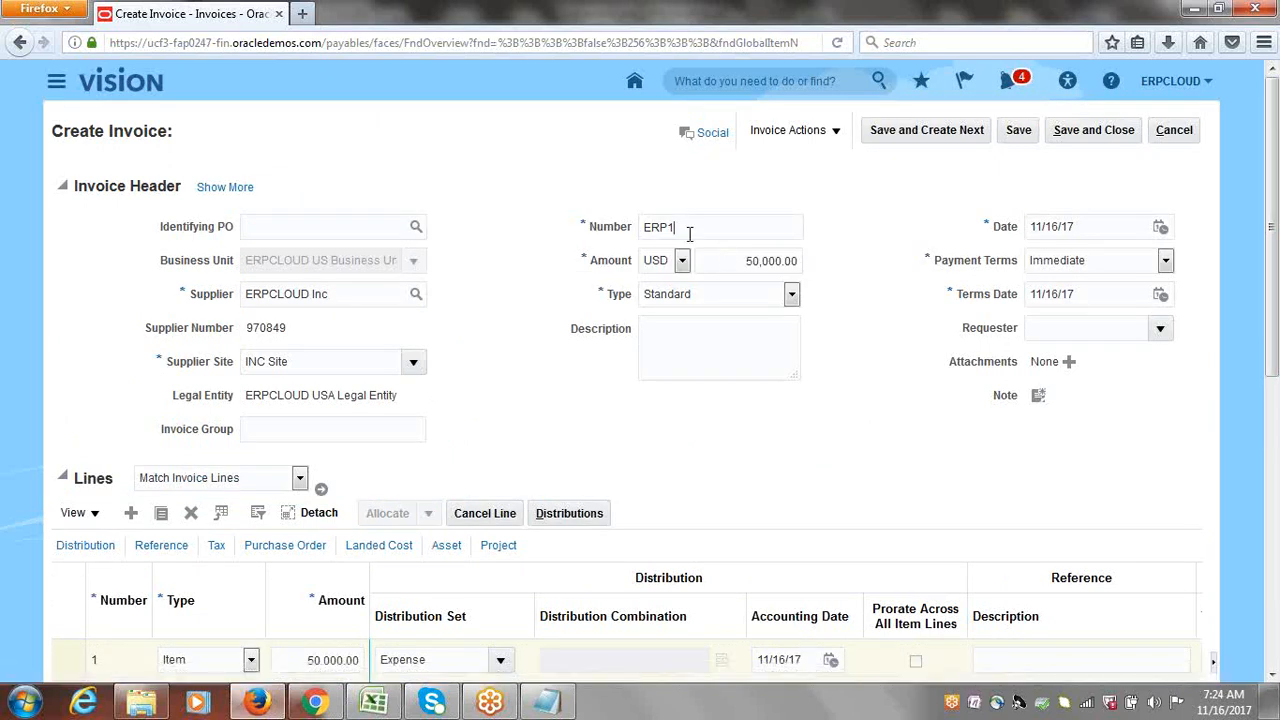
type("9")
left_click(1019, 130)
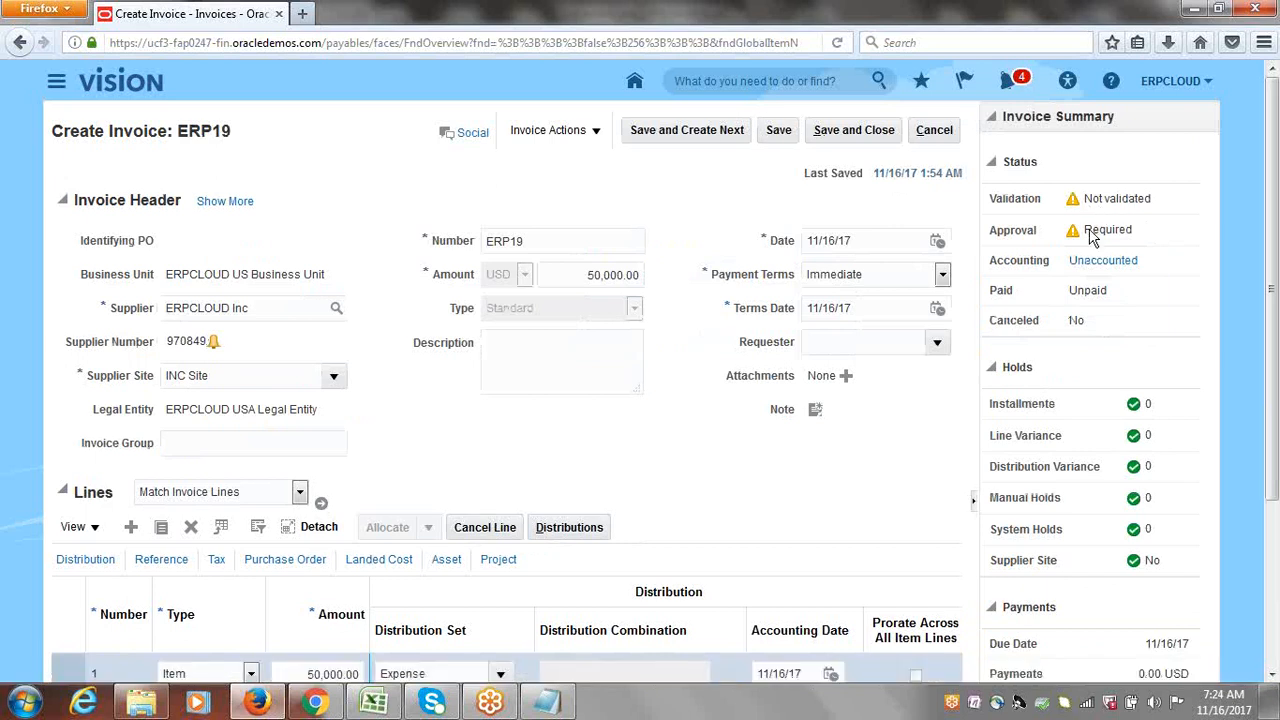
Step: Note the Required approval status, then run Validate from Invoice Actions on ERP19
left_click_drag(1083, 231, 1142, 243)
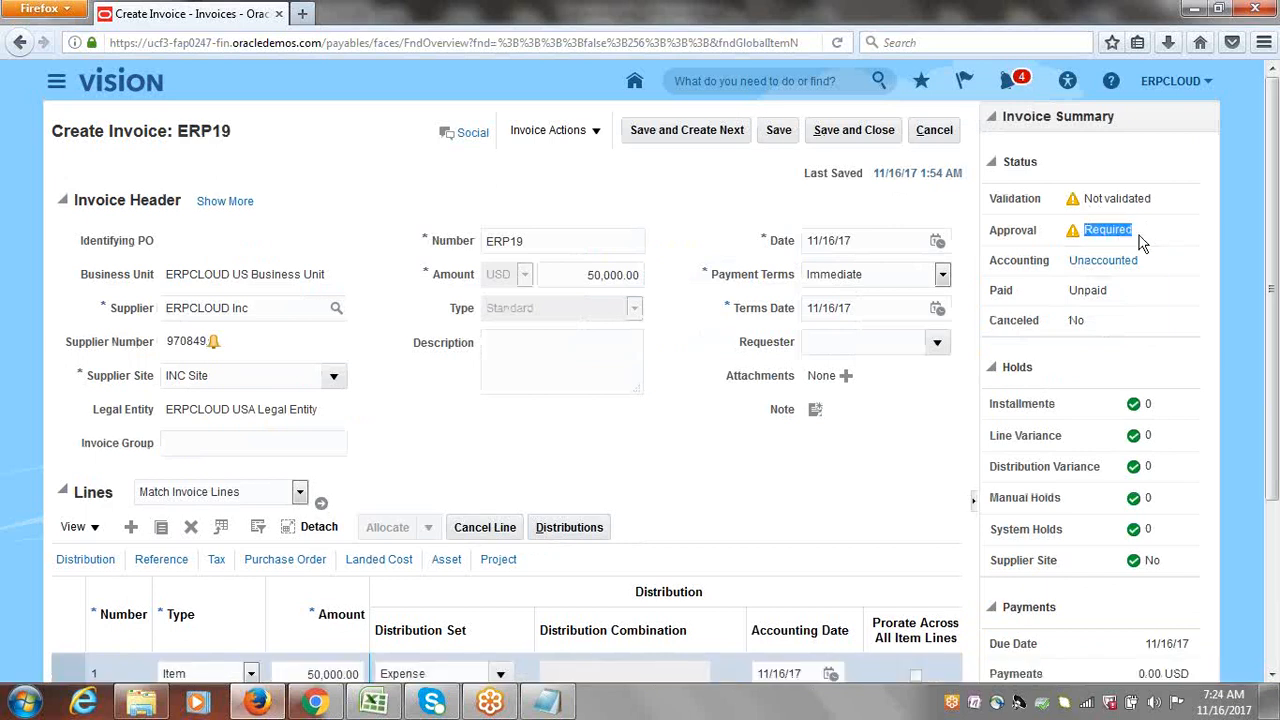
left_click(597, 133)
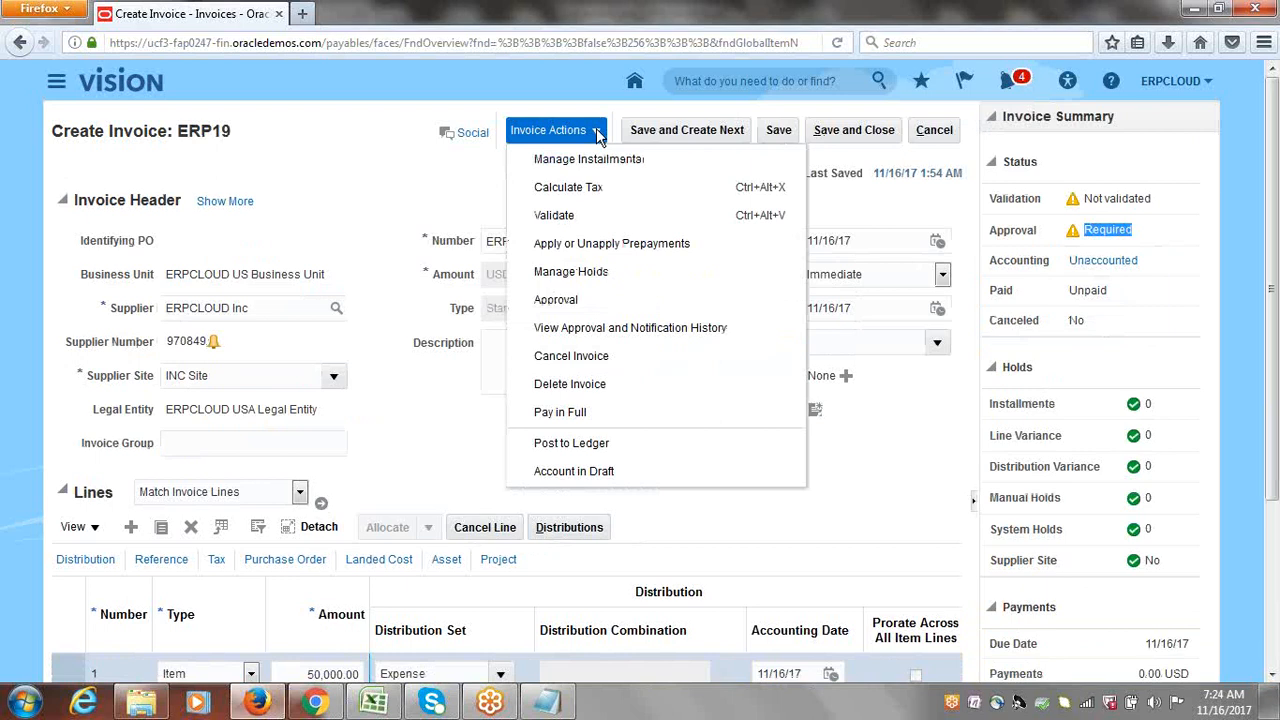
left_click(553, 215)
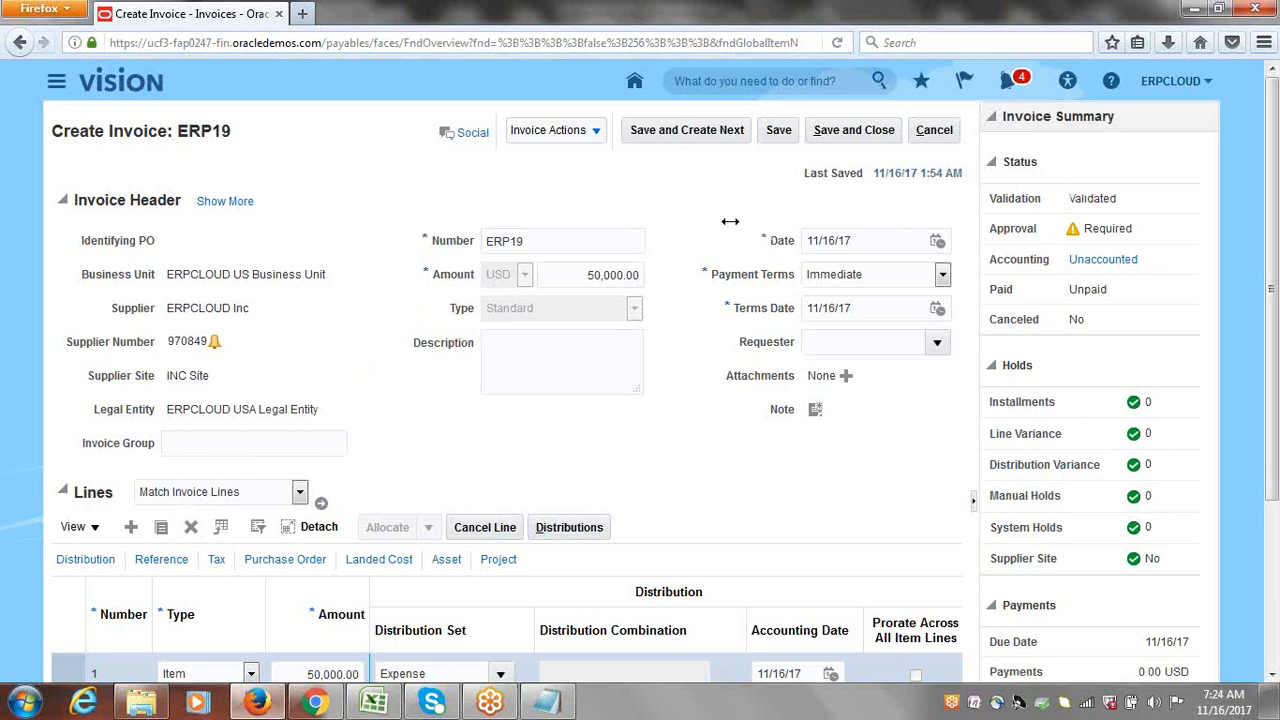
Step: Initiate approval for invoice ERP19 through Invoice Actions > Approval
left_click(597, 134)
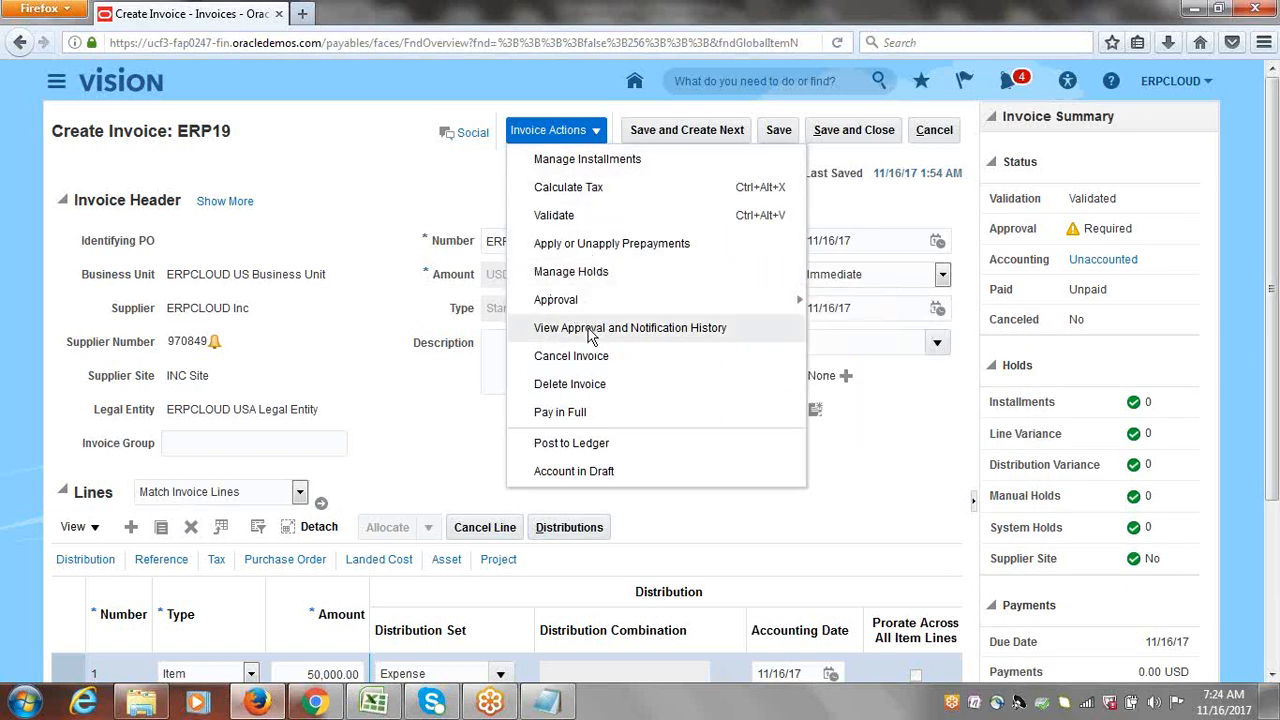
mouse_move(594, 296)
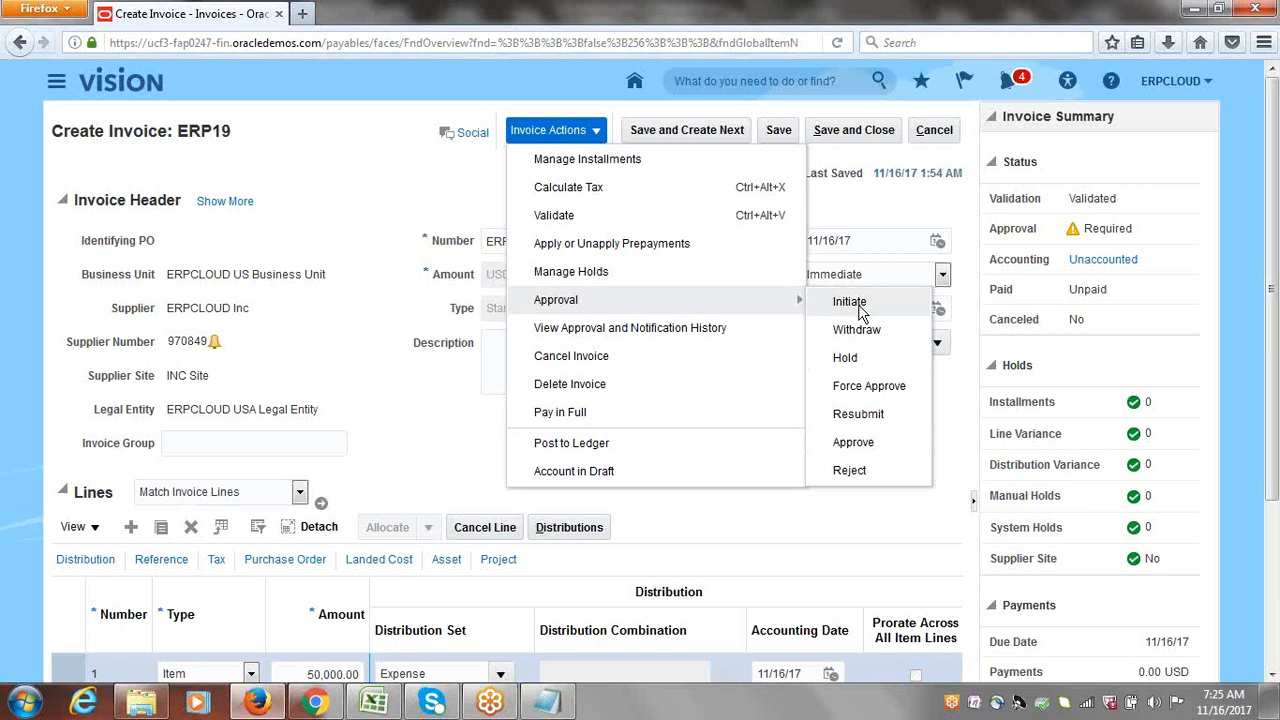
left_click(850, 302)
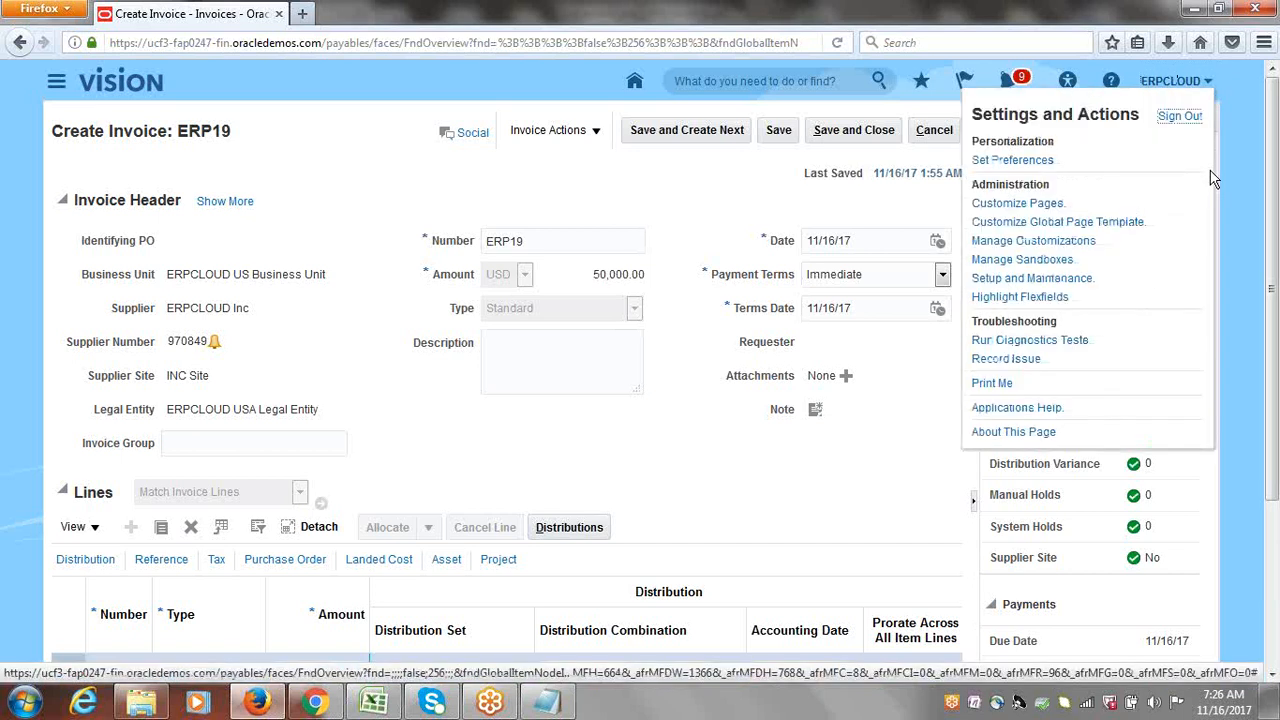
Step: Sign out, confirm single sign-off, and sign in with the manager's user ID and password
left_click(1182, 118)
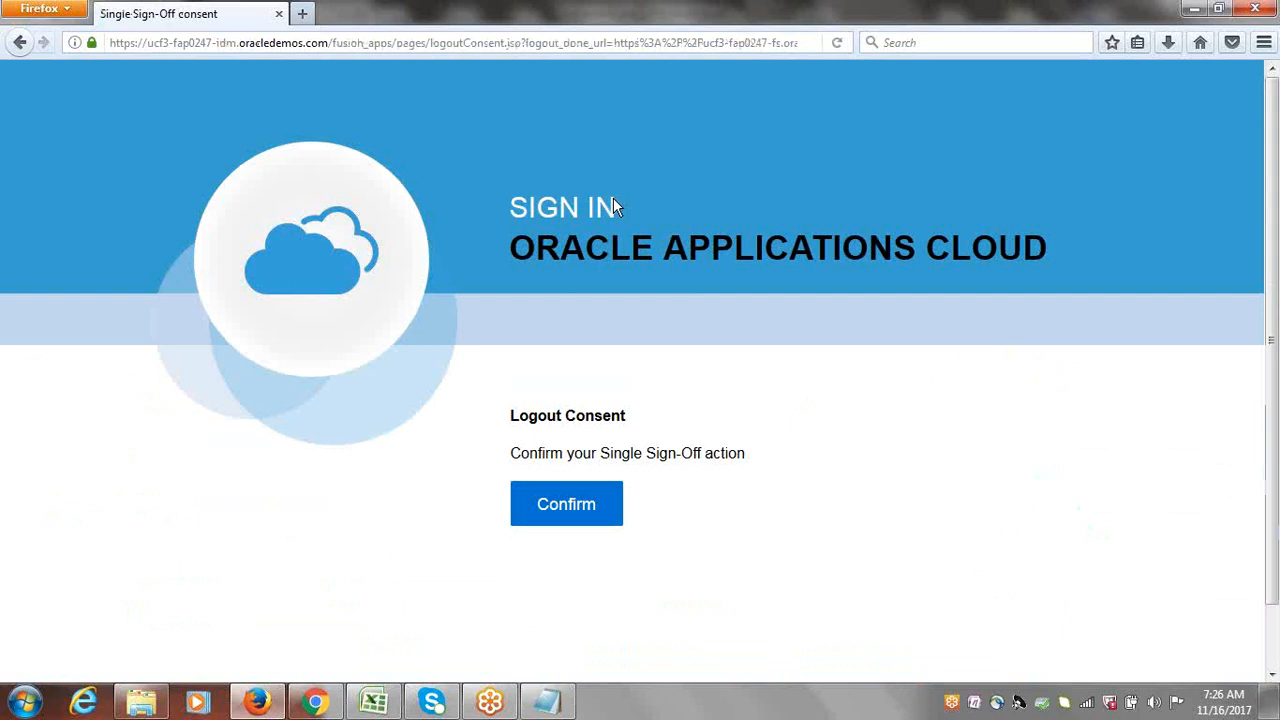
left_click(546, 511)
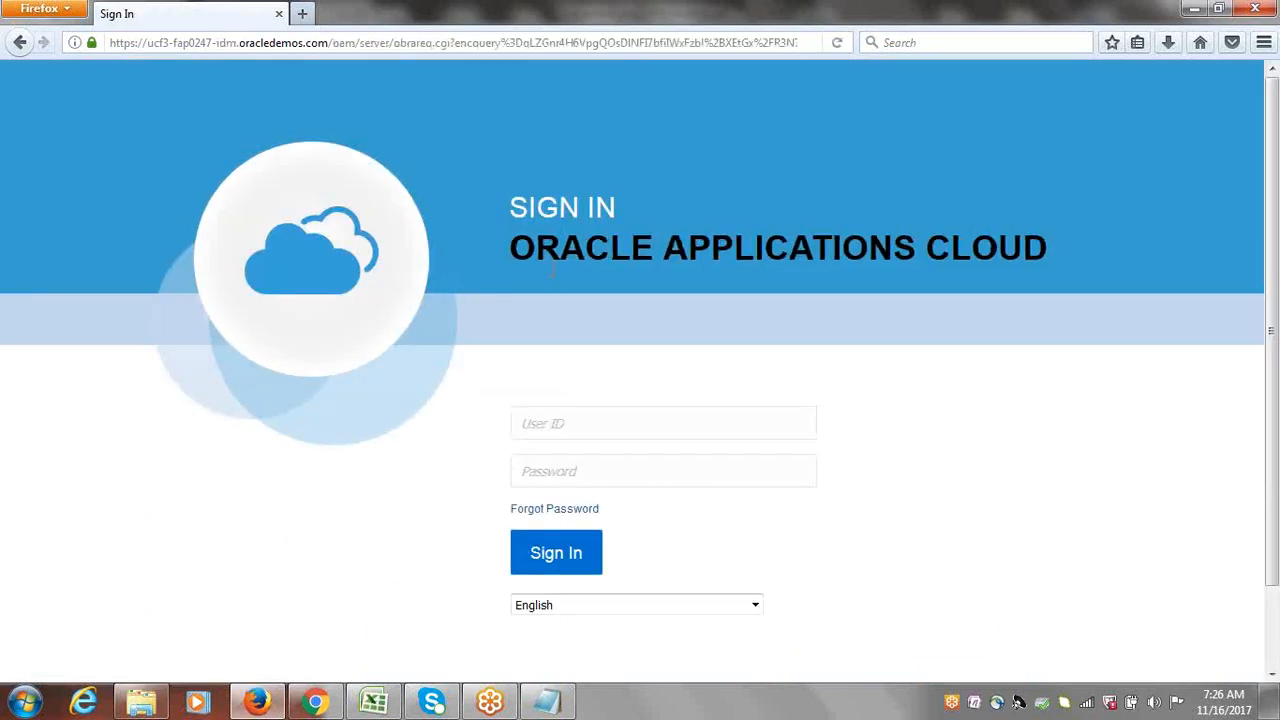
left_click(583, 428)
type("erpcloudmr")
key("Tab")
type("•••••••")
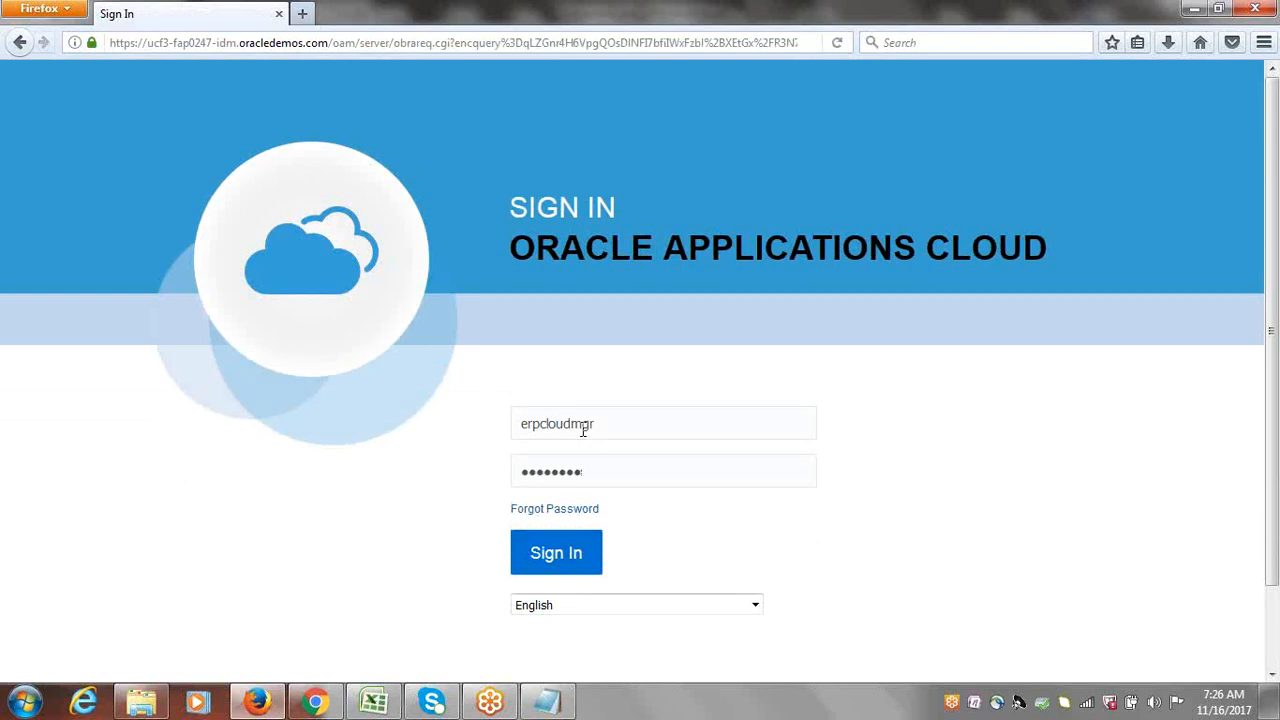
key("Return")
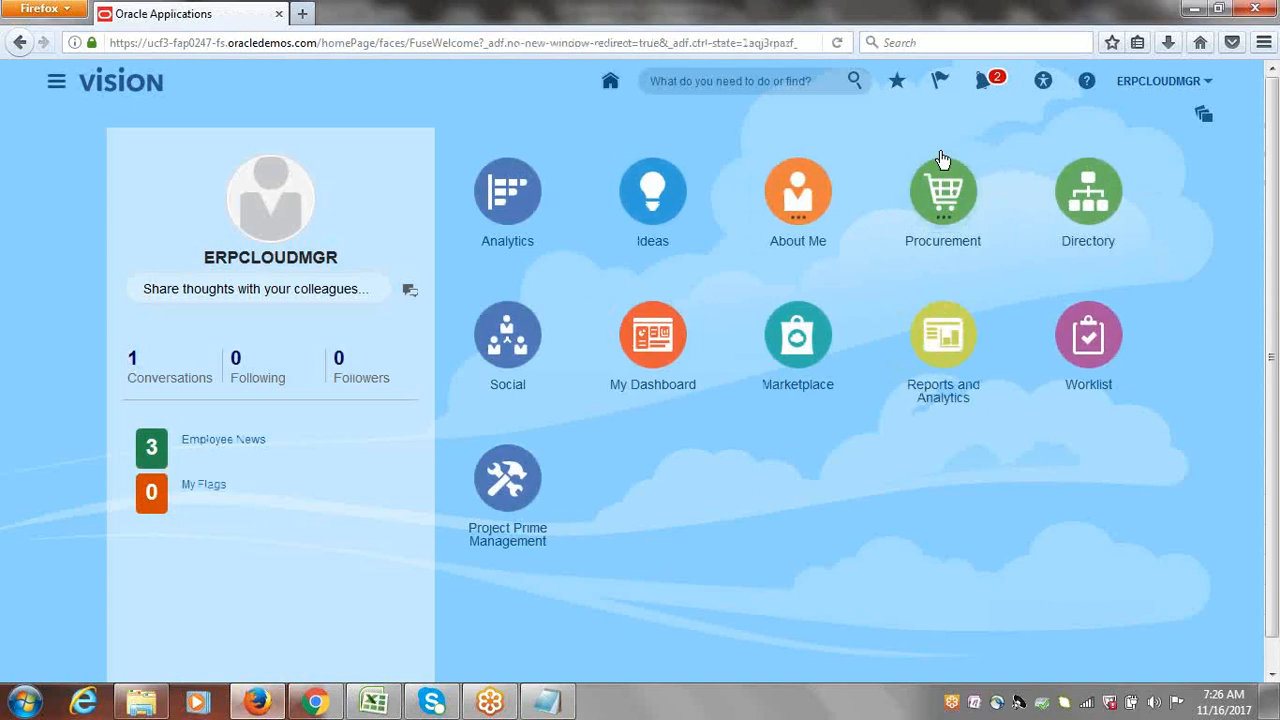
left_click(980, 85)
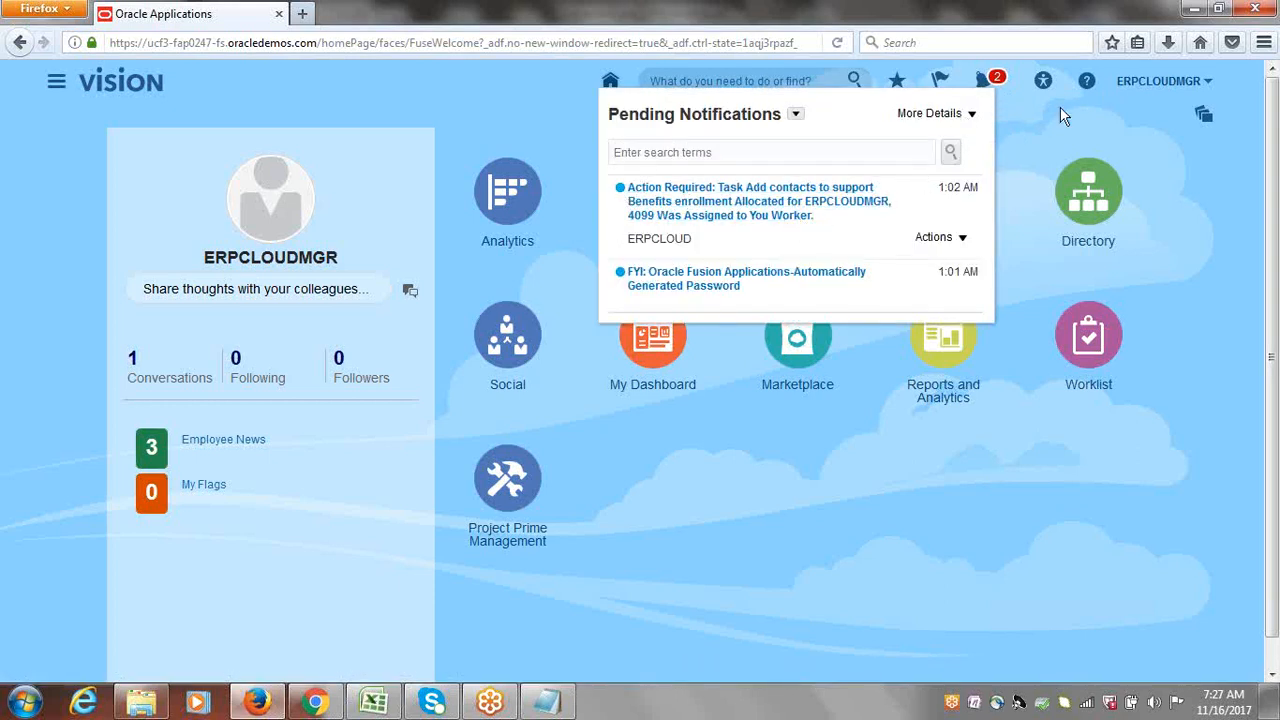
left_click(984, 82)
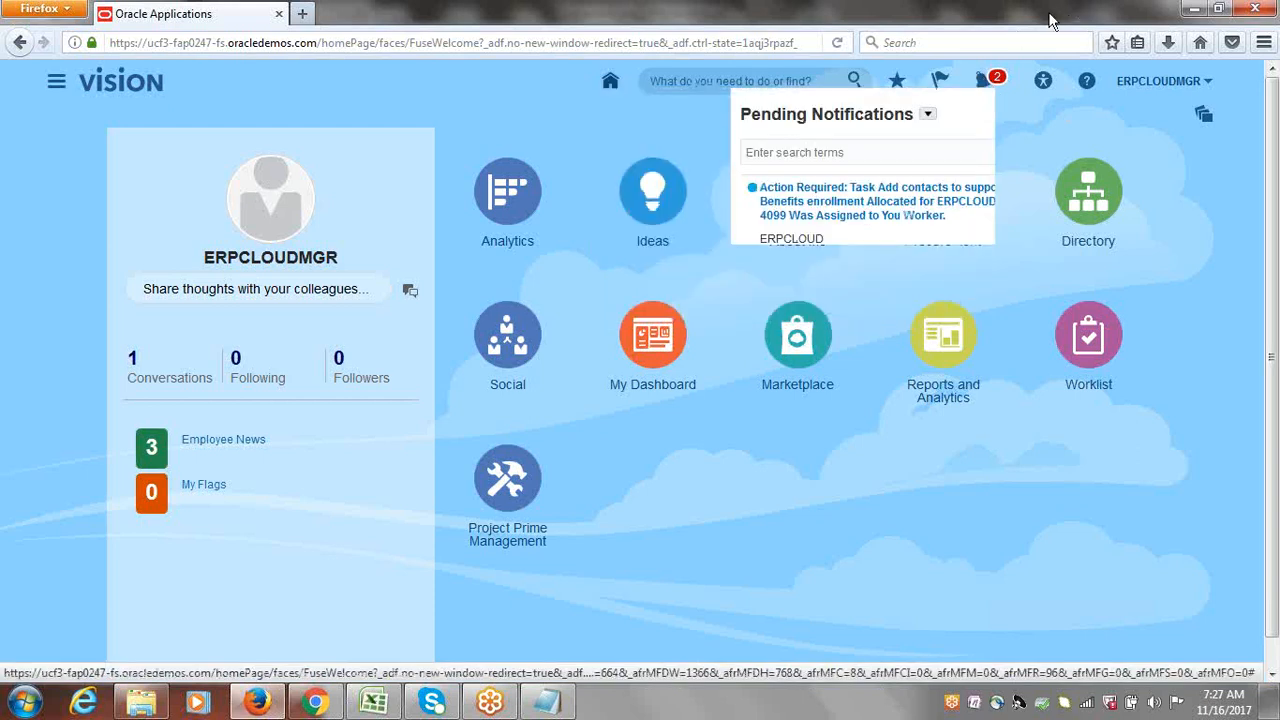
left_click(1050, 12)
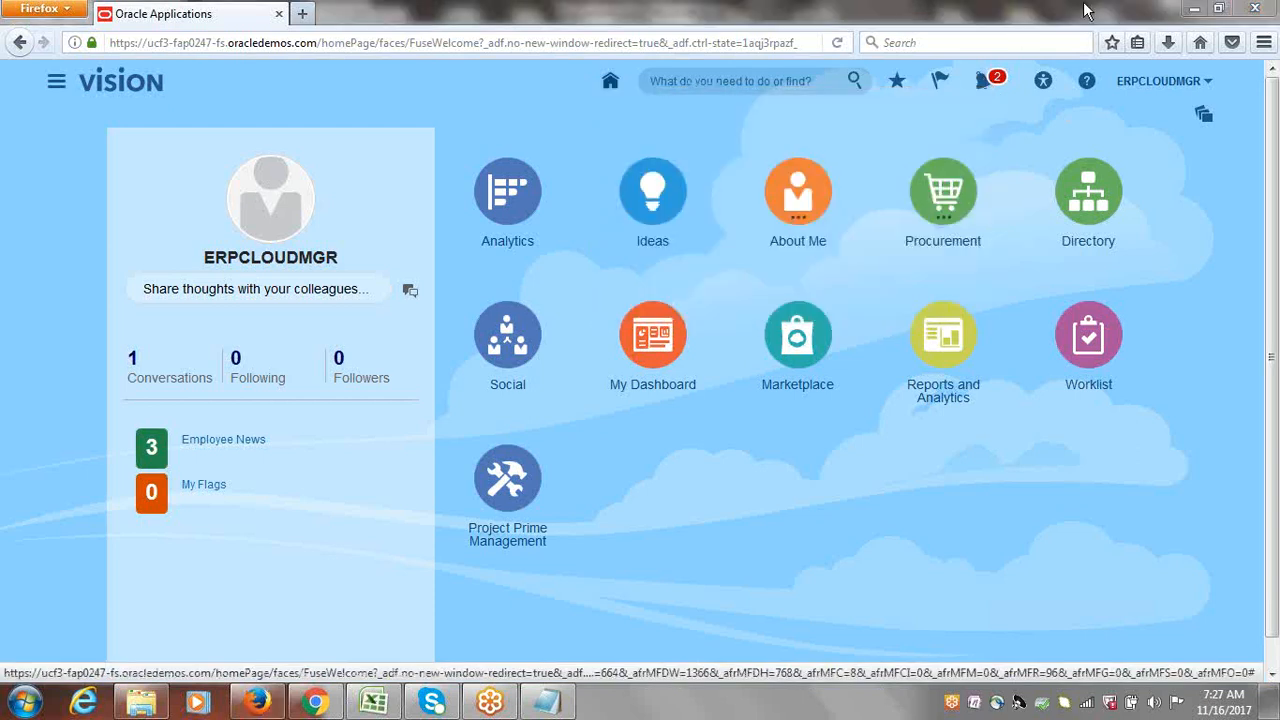
left_click(838, 44)
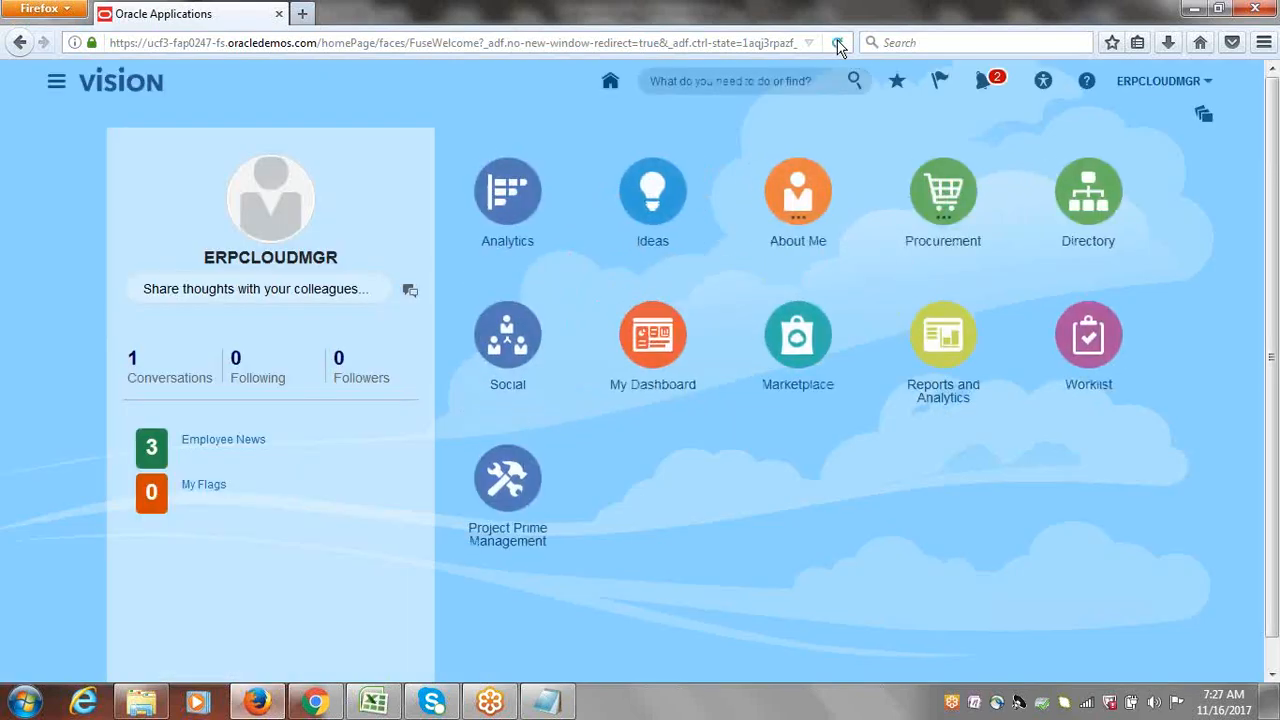
left_click(838, 44)
left_click(838, 44)
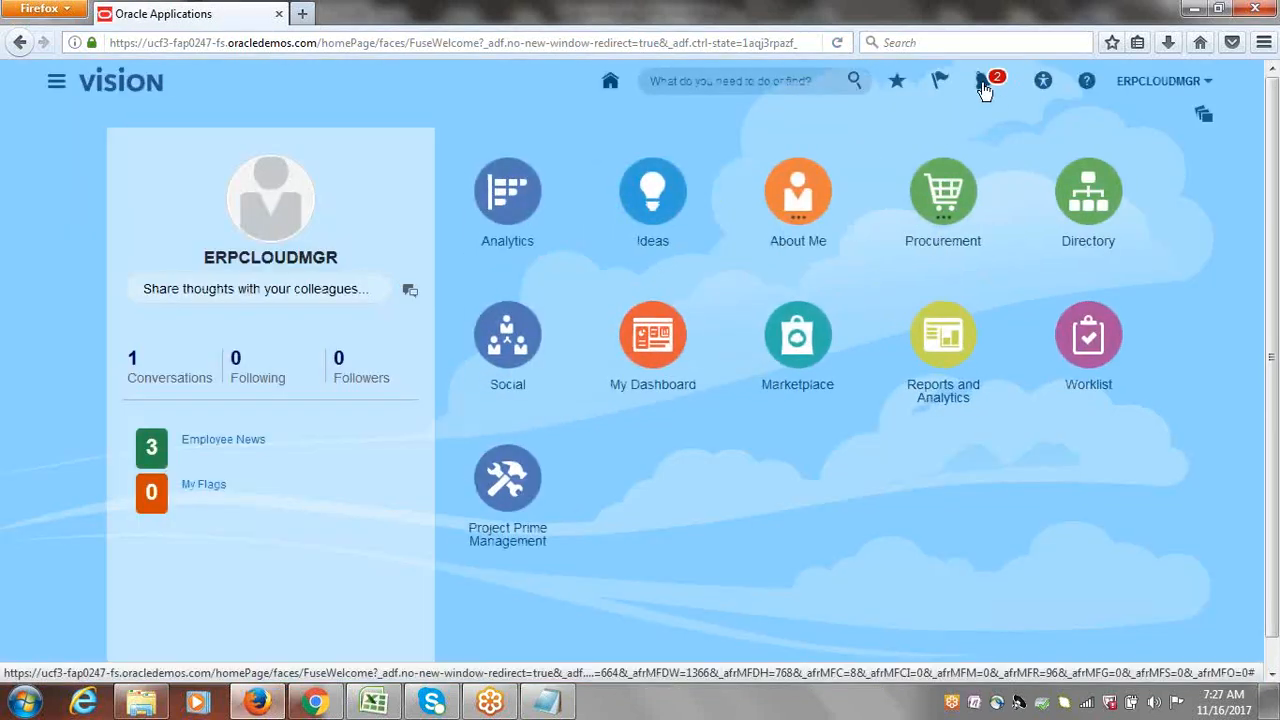
left_click(982, 82)
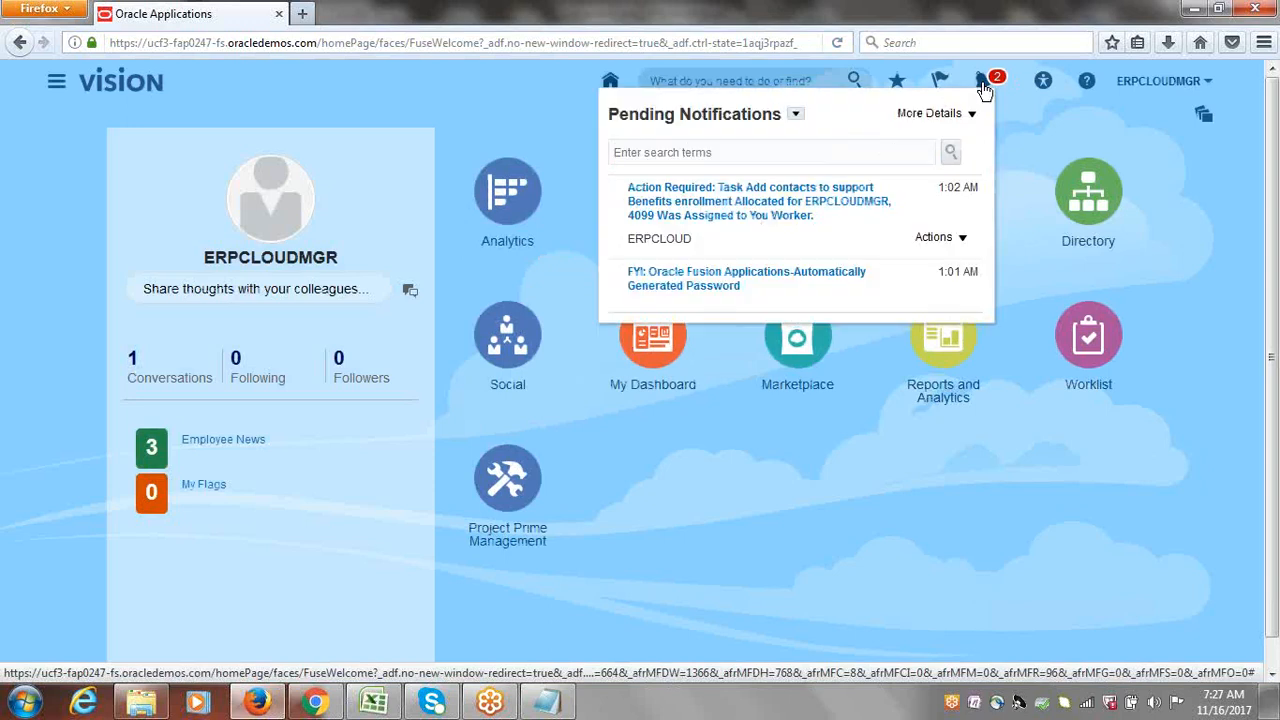
left_click(795, 114)
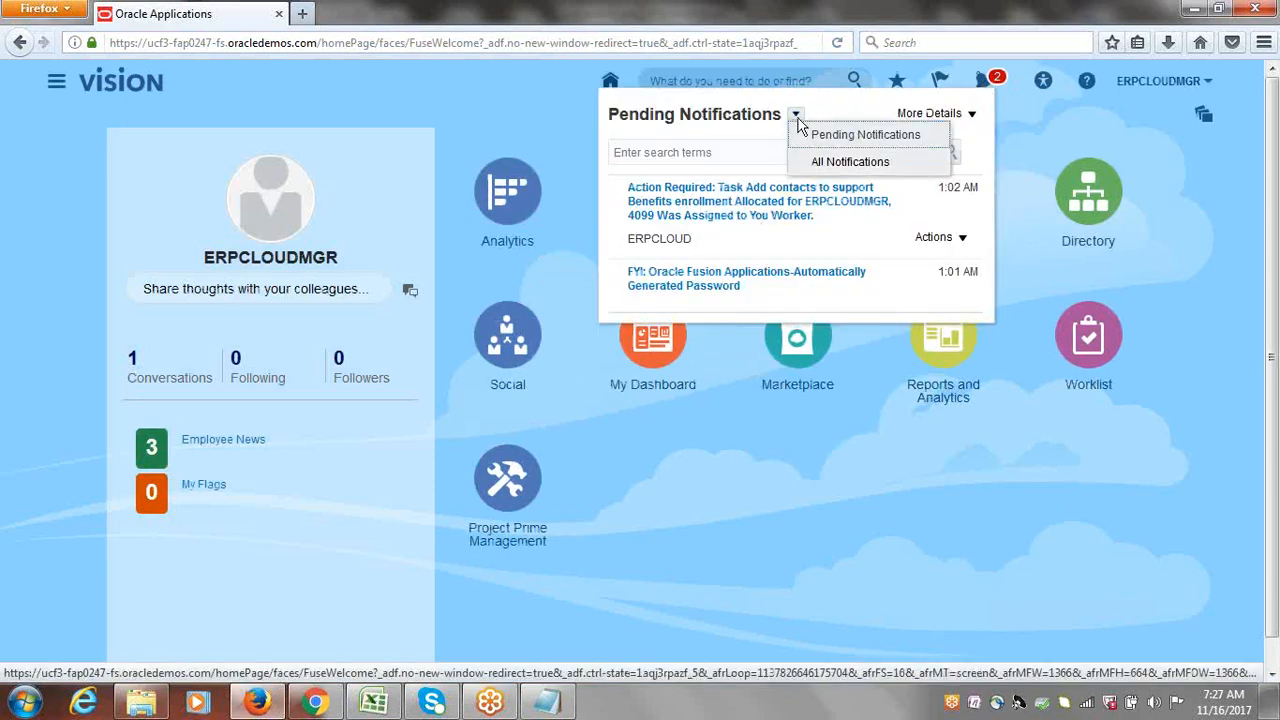
left_click(799, 128)
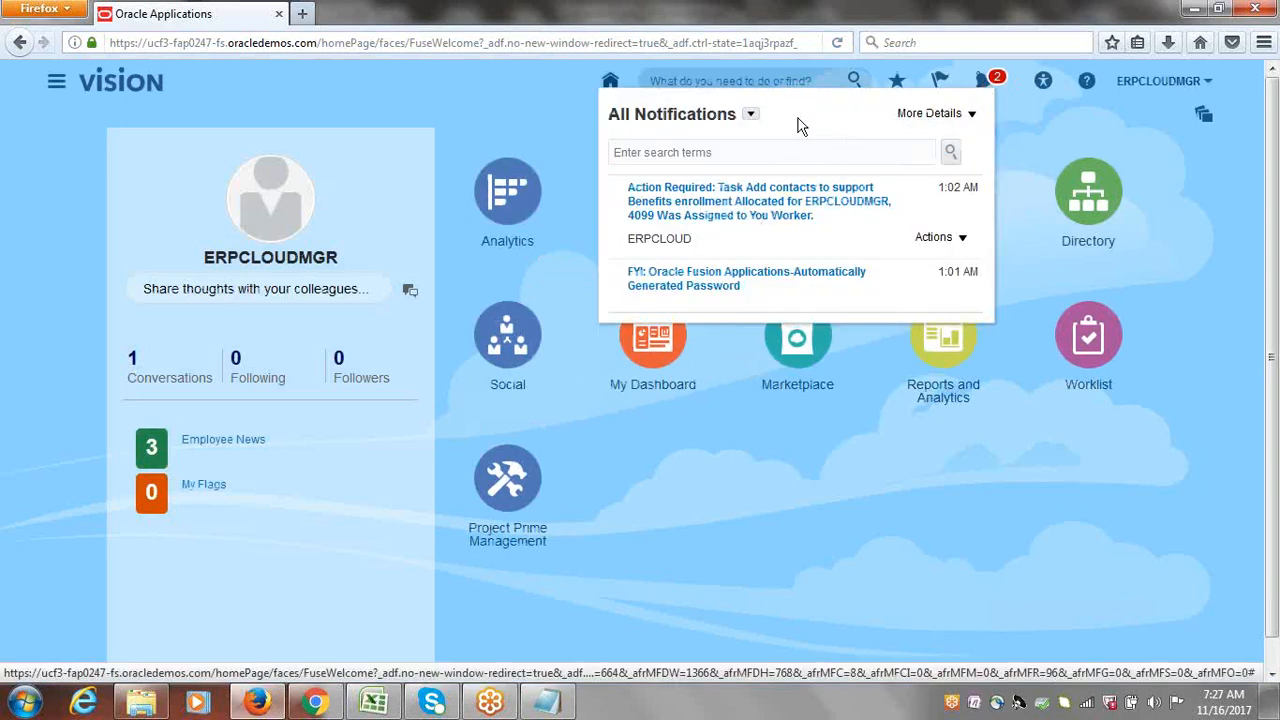
left_click(750, 114)
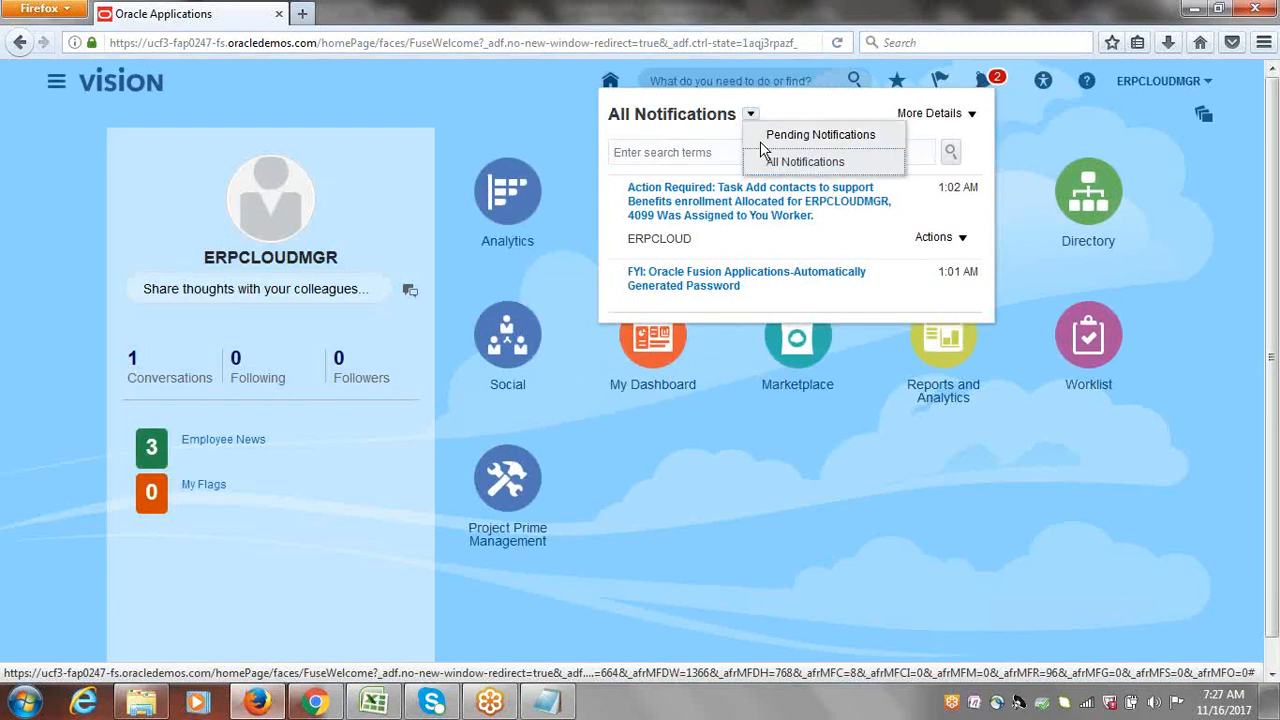
left_click(778, 139)
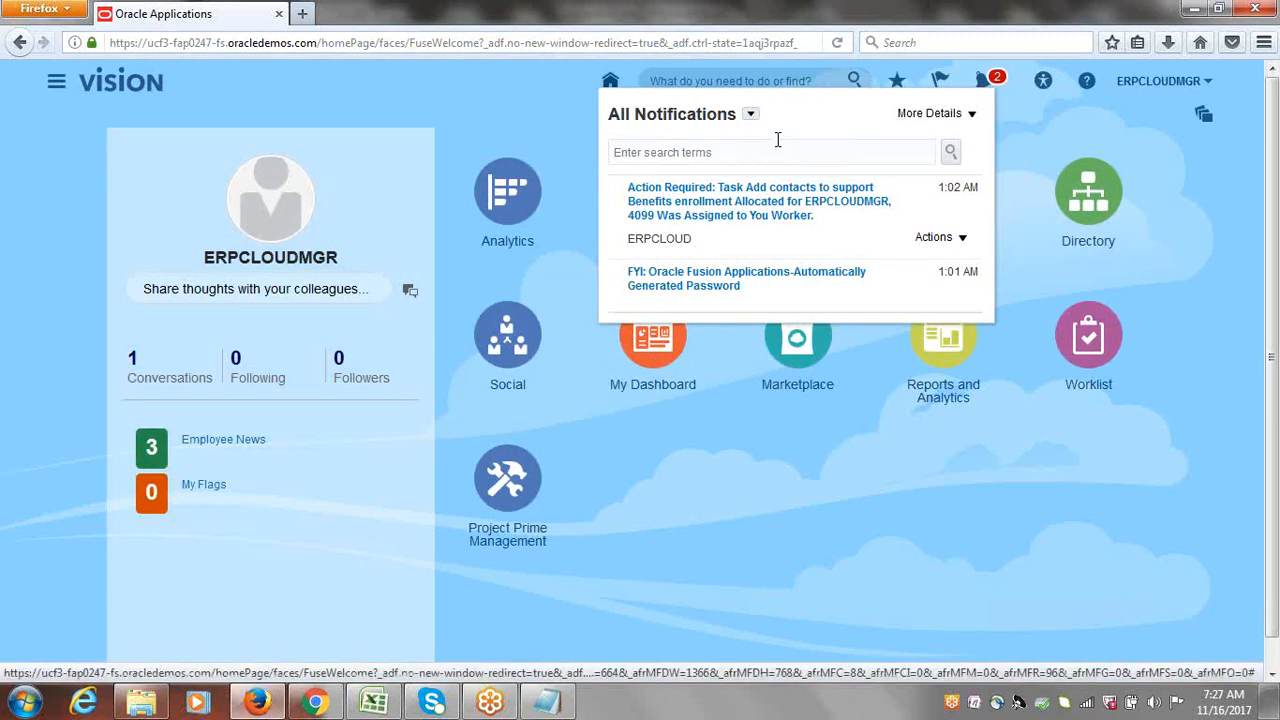
left_click(795, 114)
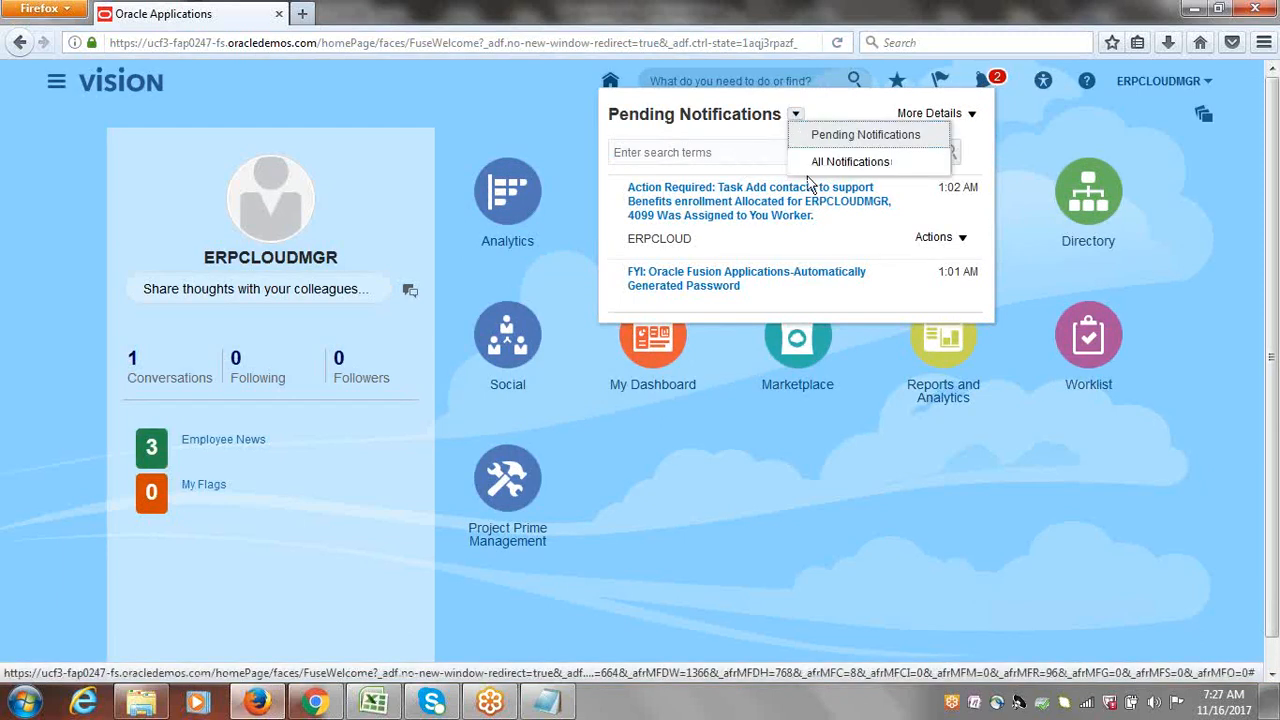
left_click(814, 162)
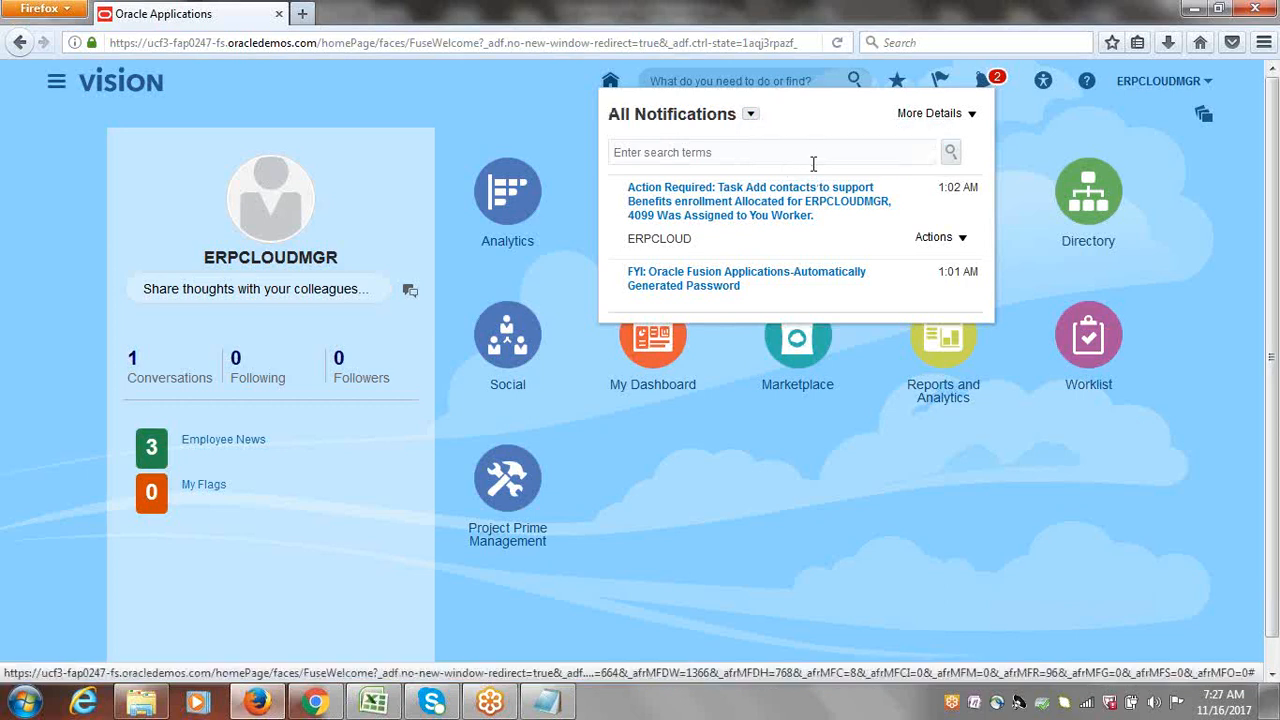
left_click(751, 115)
left_click(802, 162)
left_click(1163, 85)
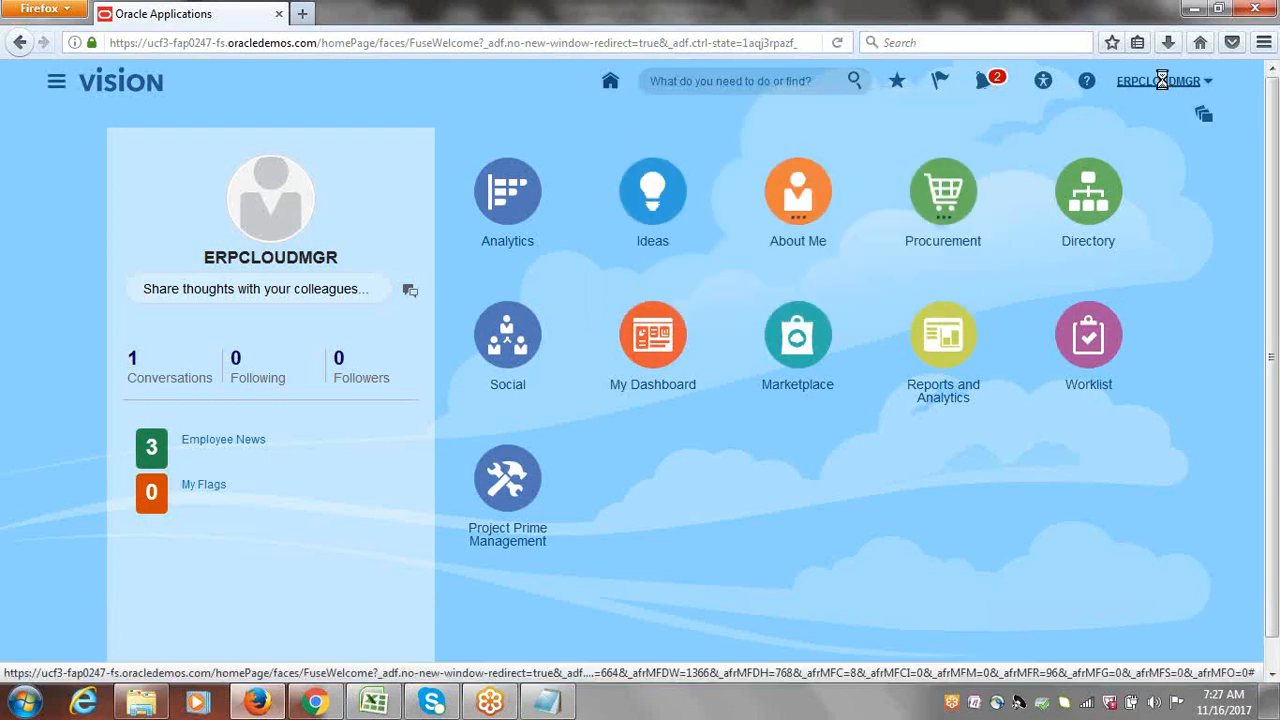
left_click(1163, 85)
Step: Sign out of the manager session and sign back in with the original account's credentials
left_click(1179, 116)
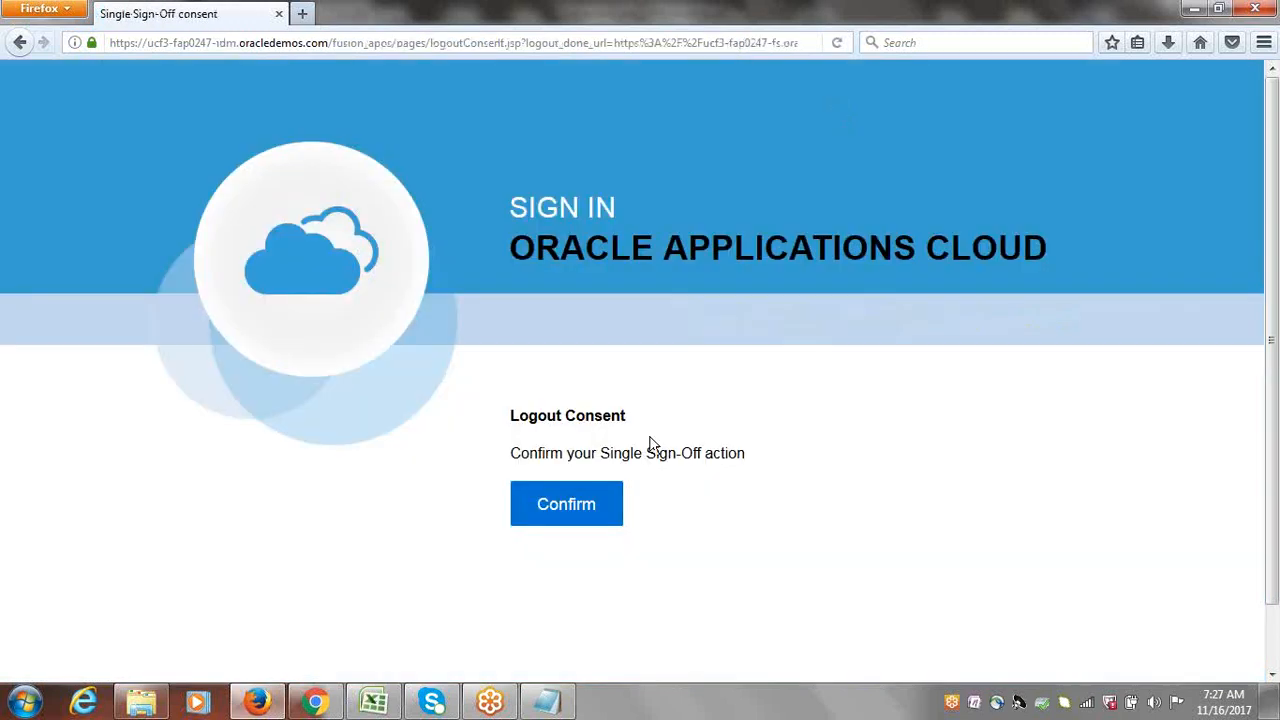
left_click(589, 503)
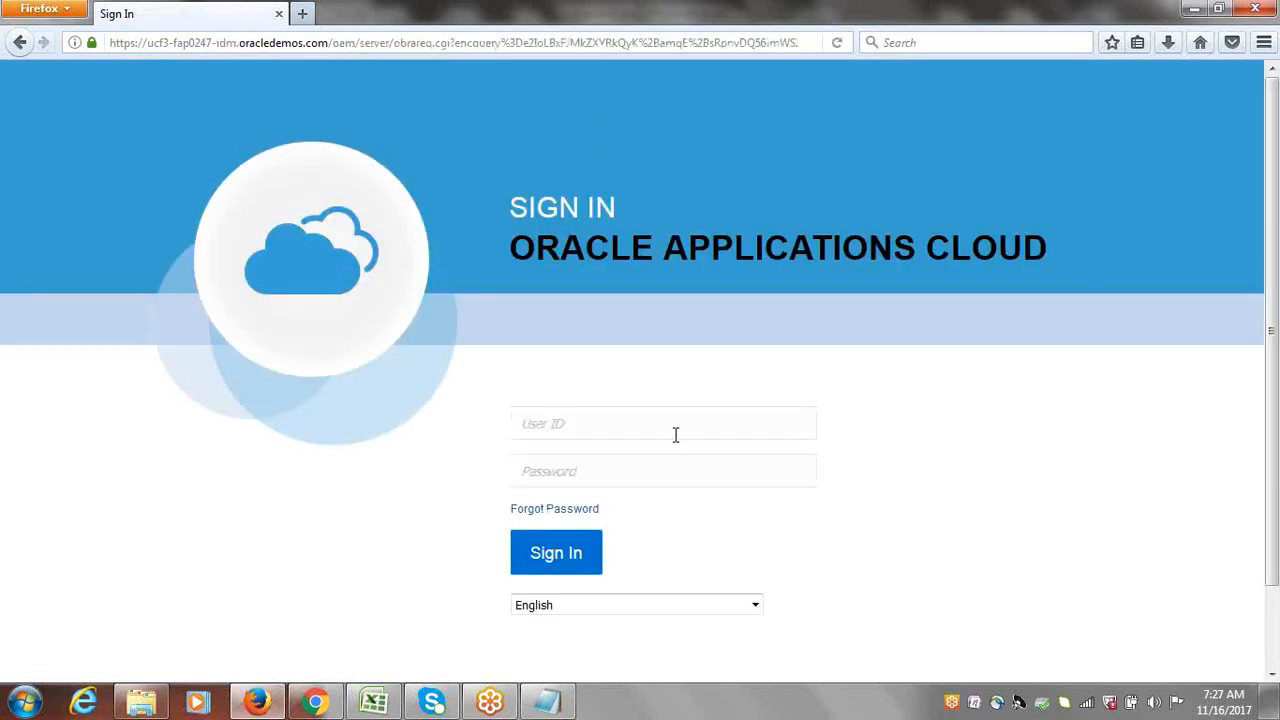
key("Tab")
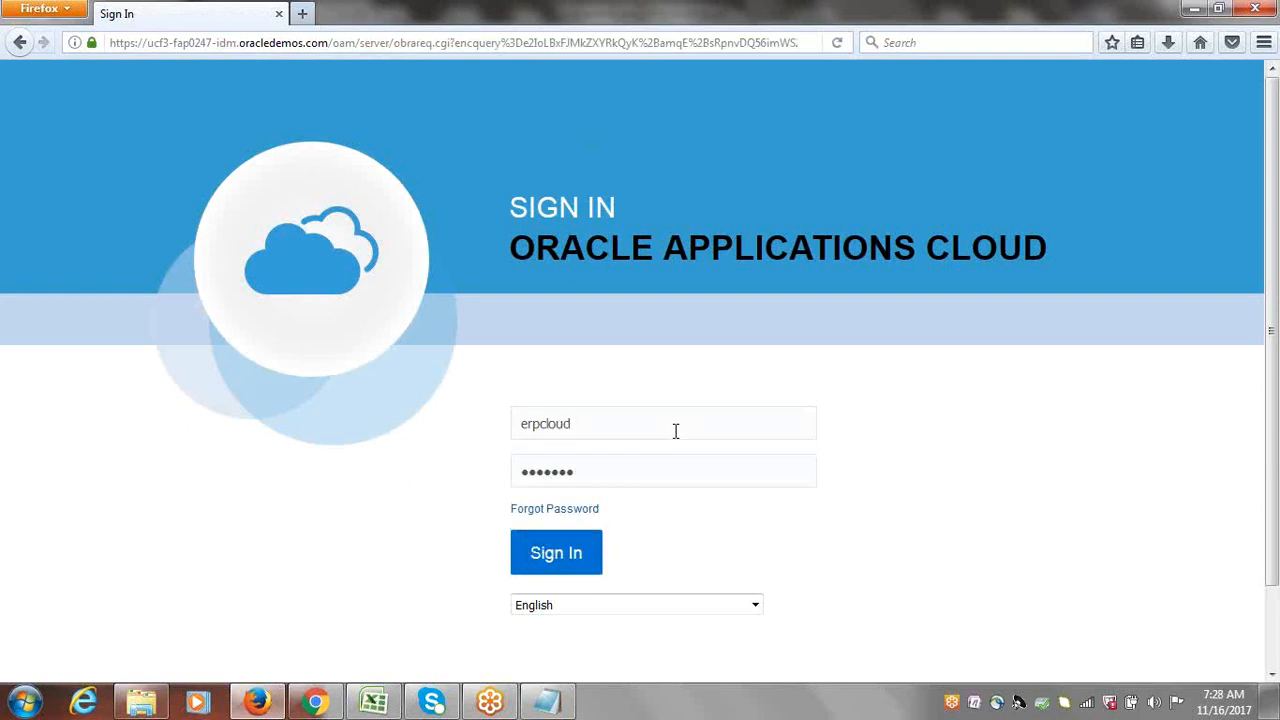
key("Return")
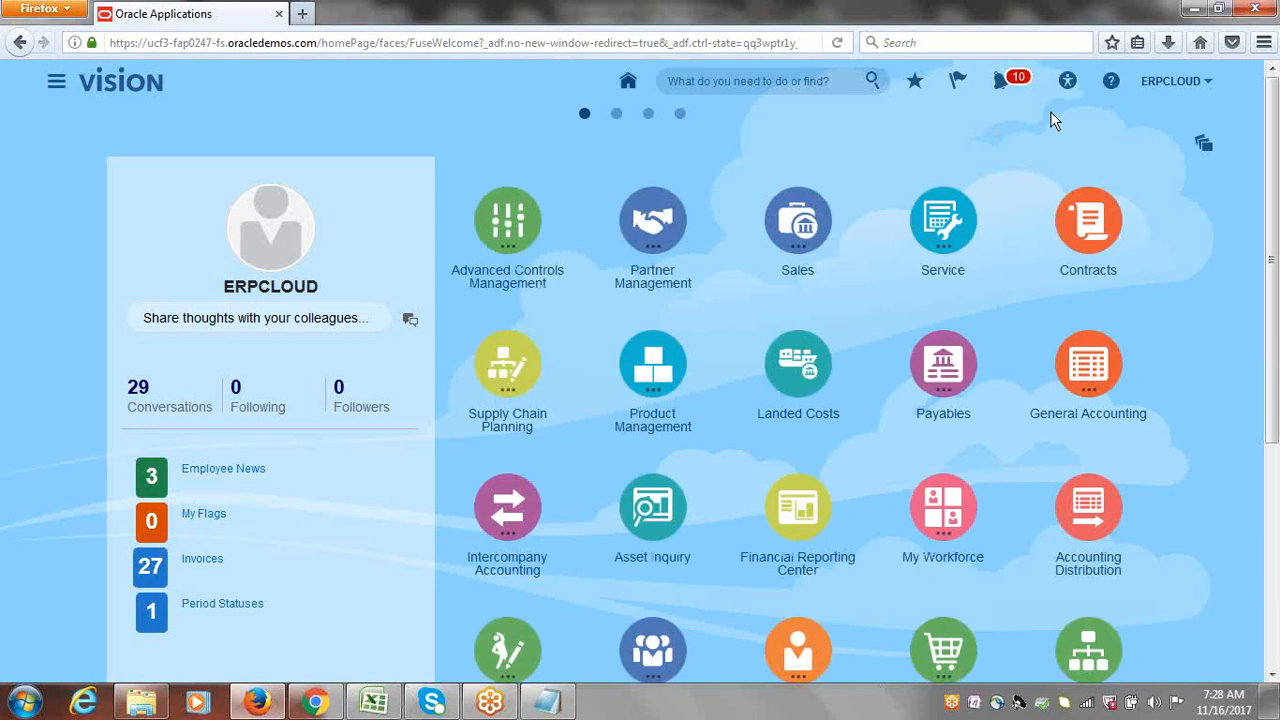
Step: Check the Payables Dashboard's Pending Approval from Others, then list recent invoices showing ERP19
left_click(946, 380)
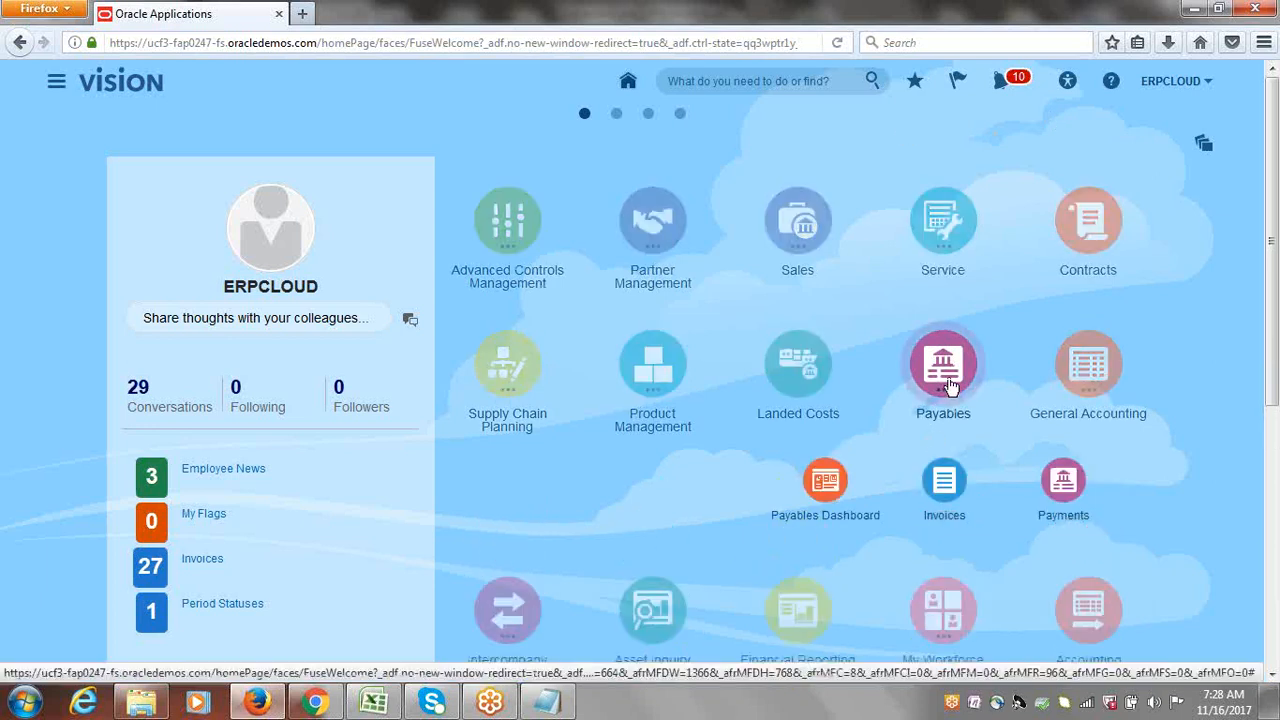
left_click(943, 488)
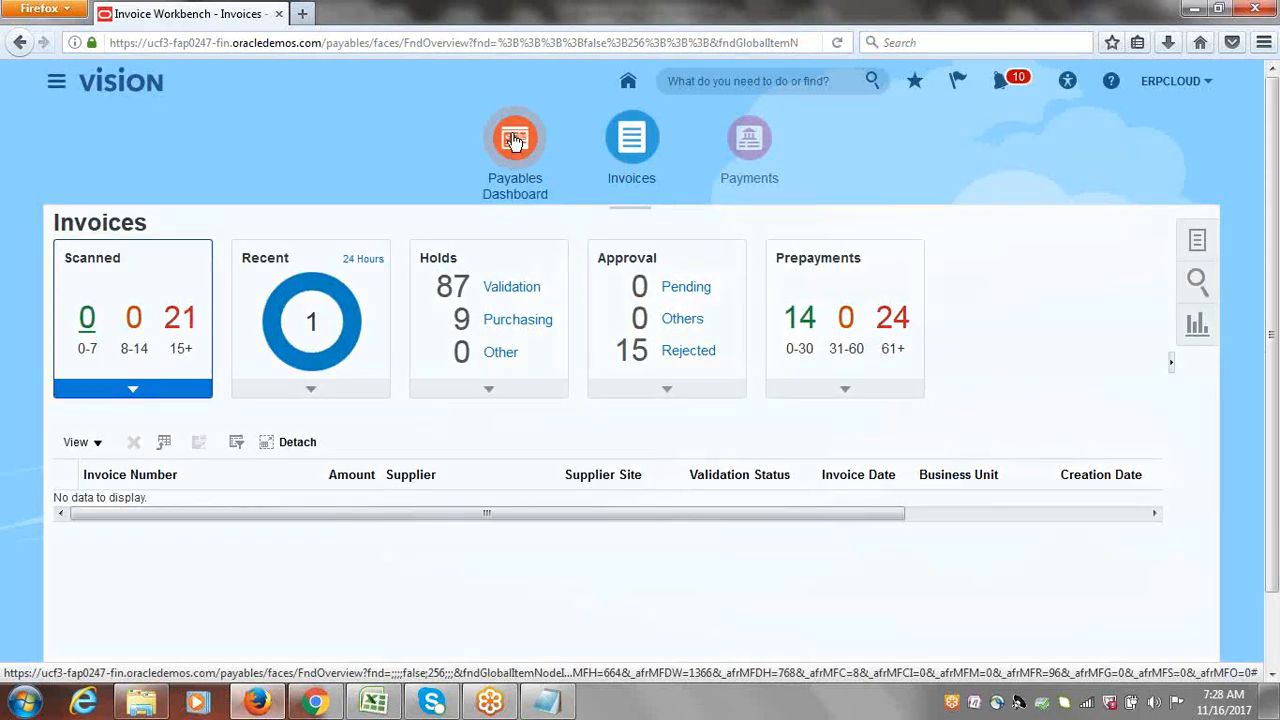
left_click(514, 140)
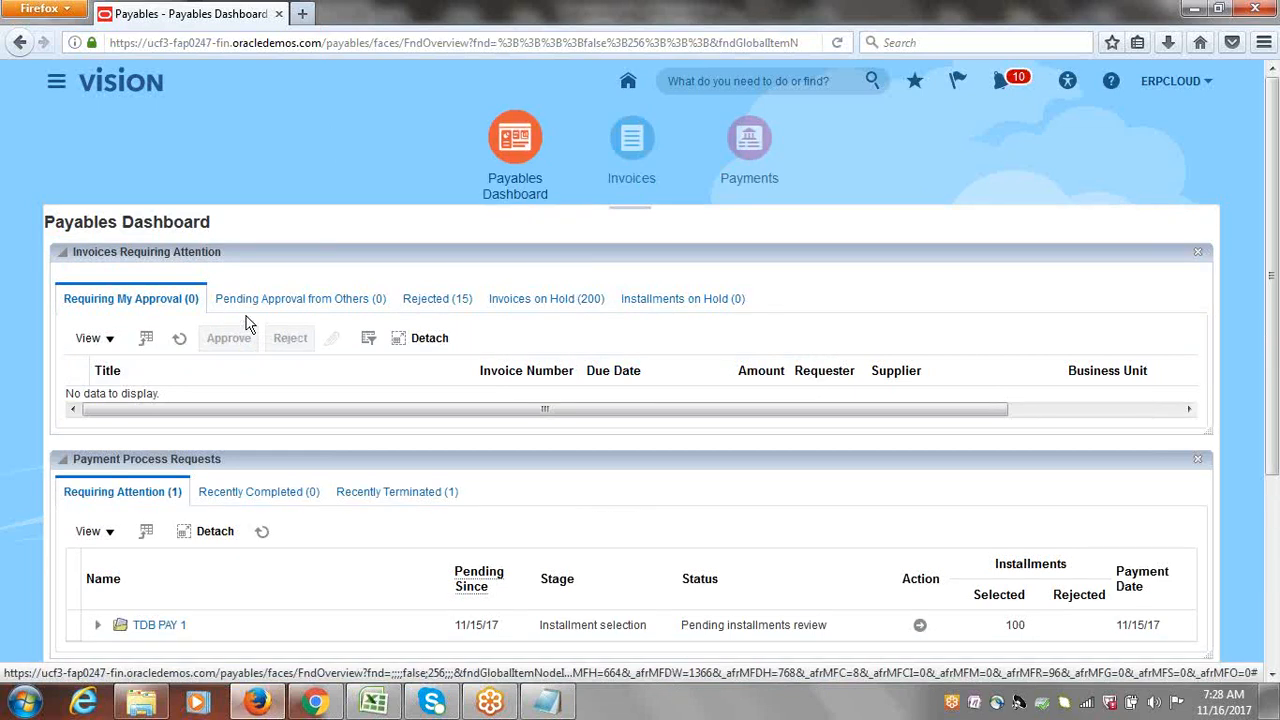
left_click(321, 300)
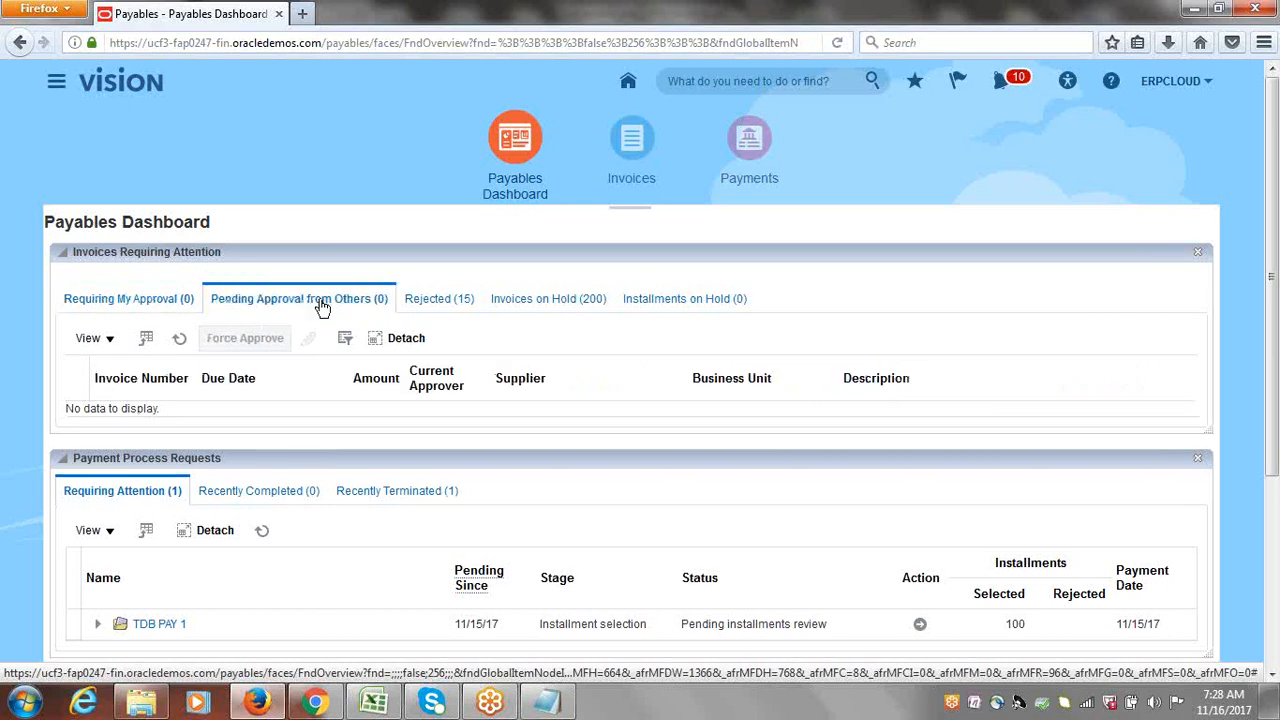
left_click(177, 342)
left_click(177, 342)
left_click(632, 155)
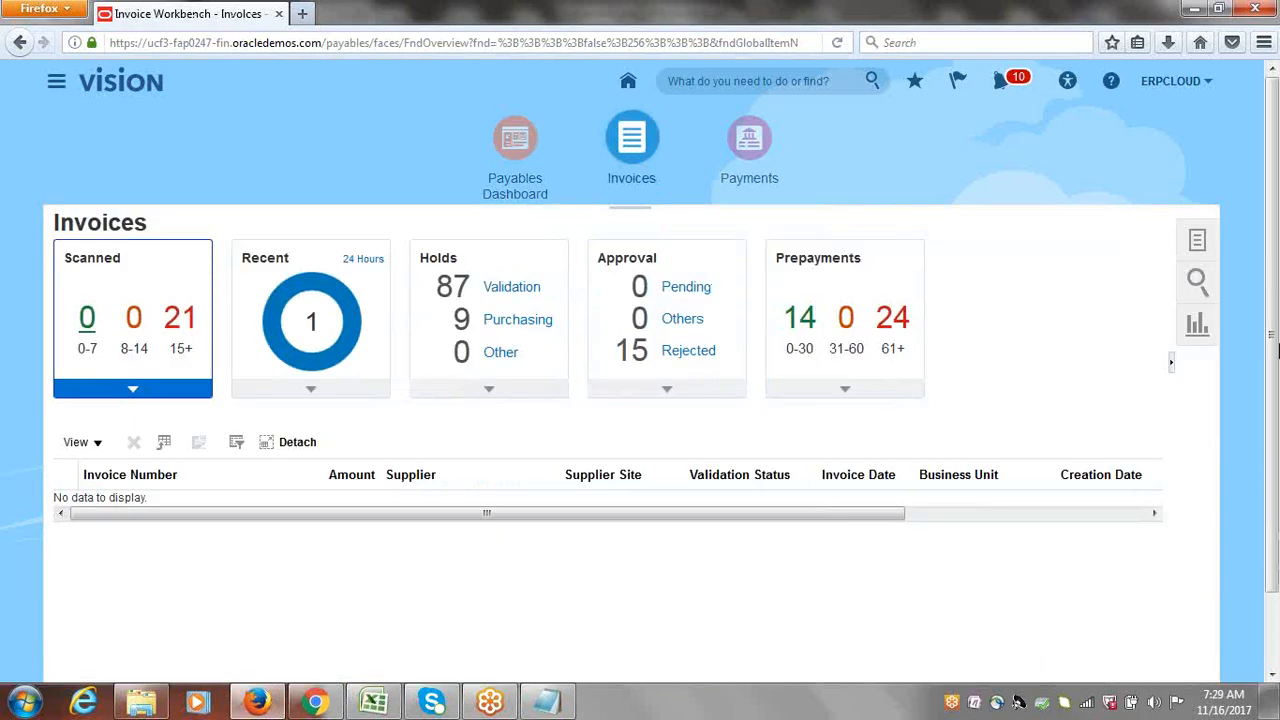
left_click(312, 322)
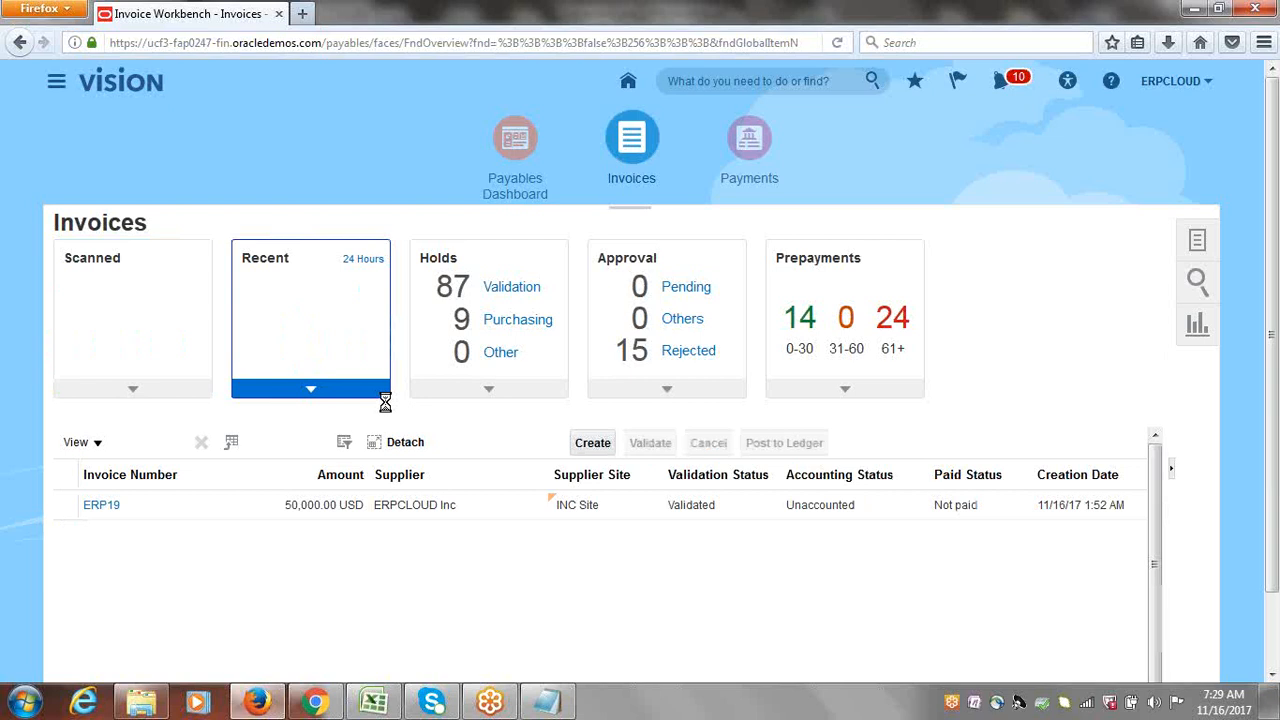
Step: Open invoice ERP19, note its Rejected status, and review its approval and notification history
left_click(106, 505)
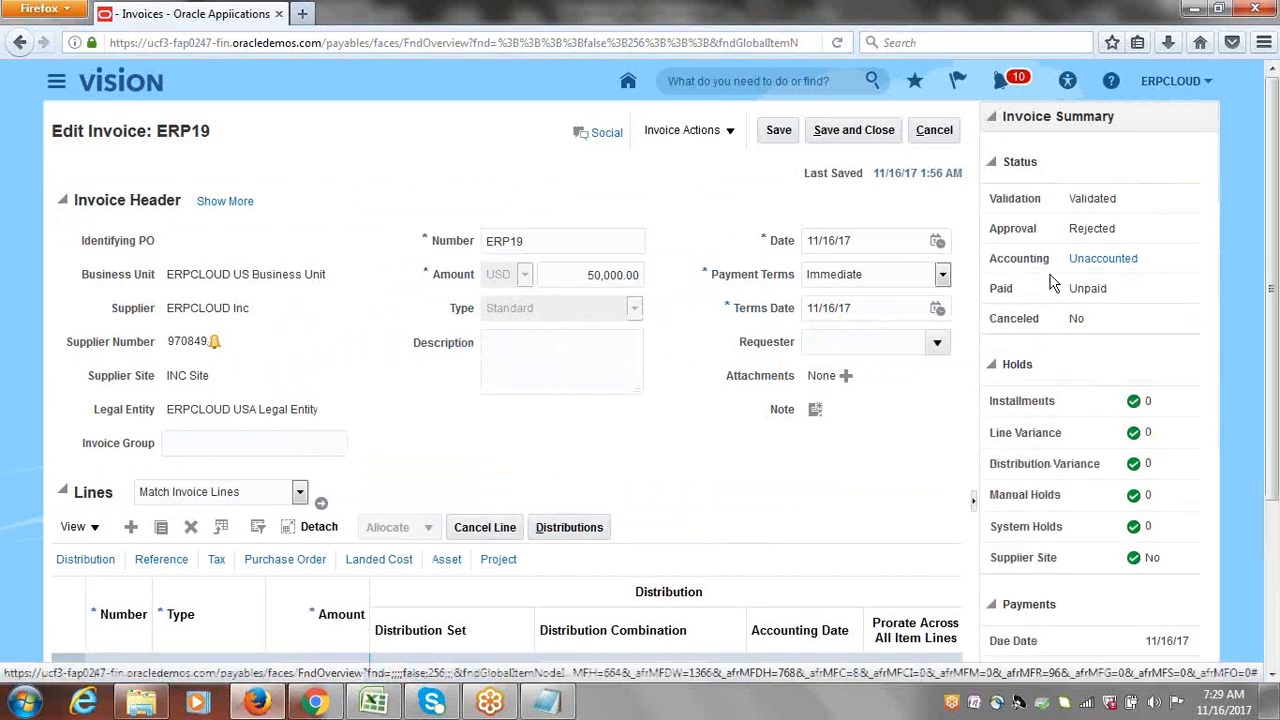
left_click_drag(1069, 229, 1129, 240)
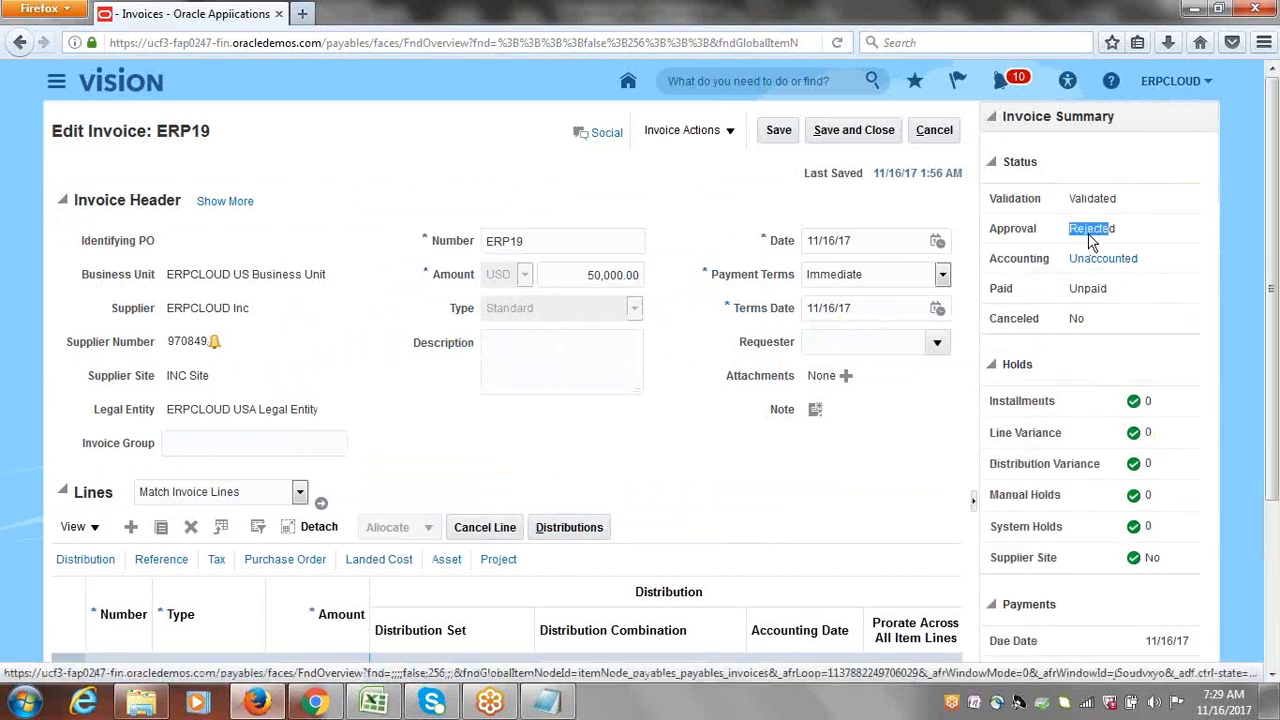
left_click(736, 194)
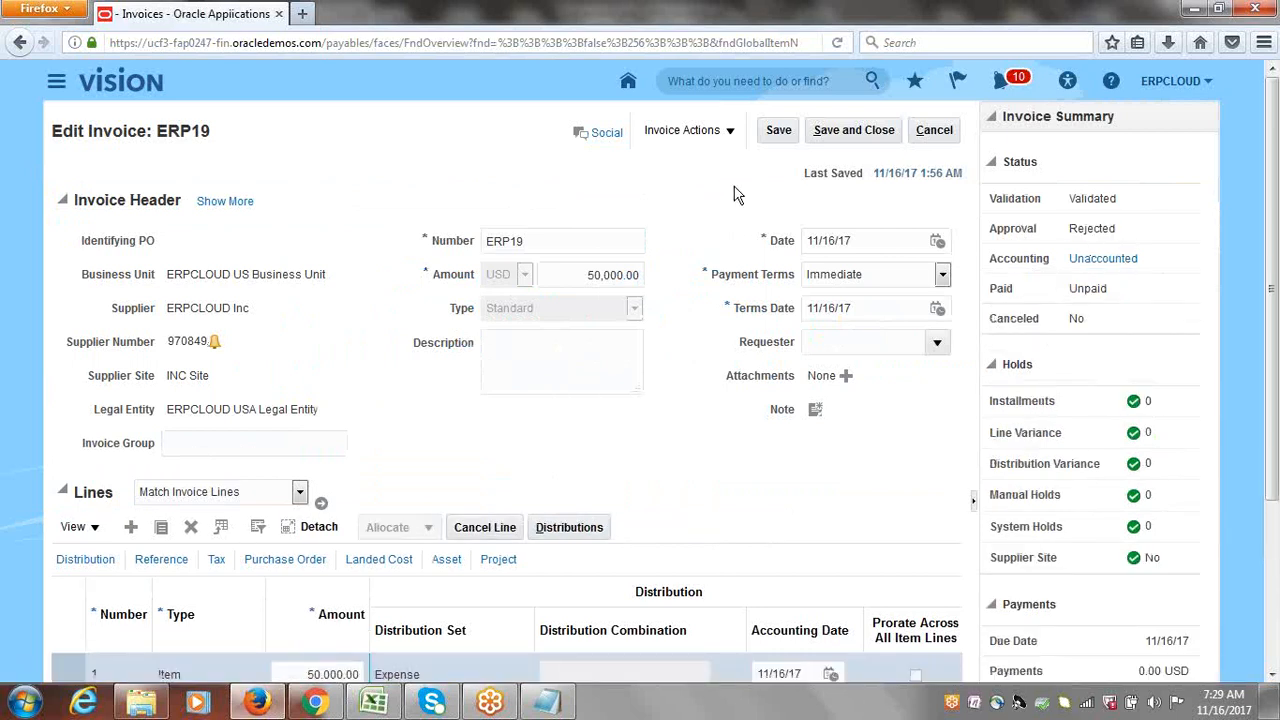
left_click(729, 132)
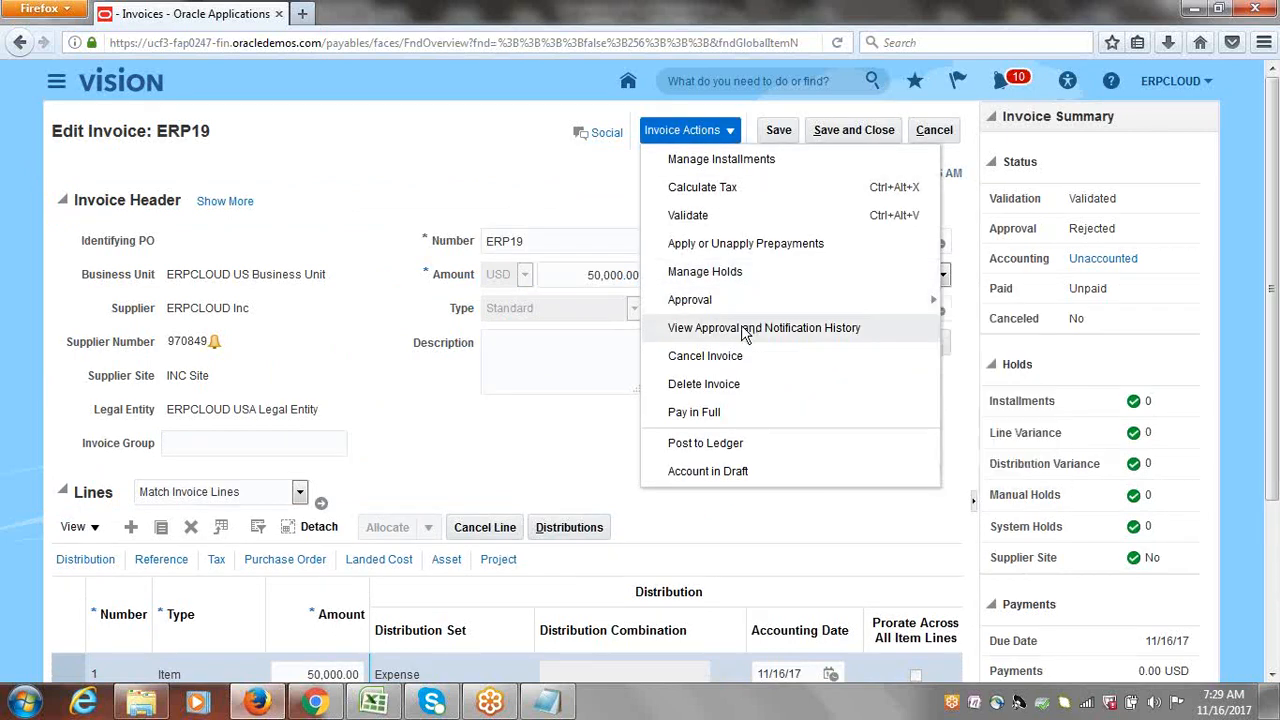
left_click(745, 330)
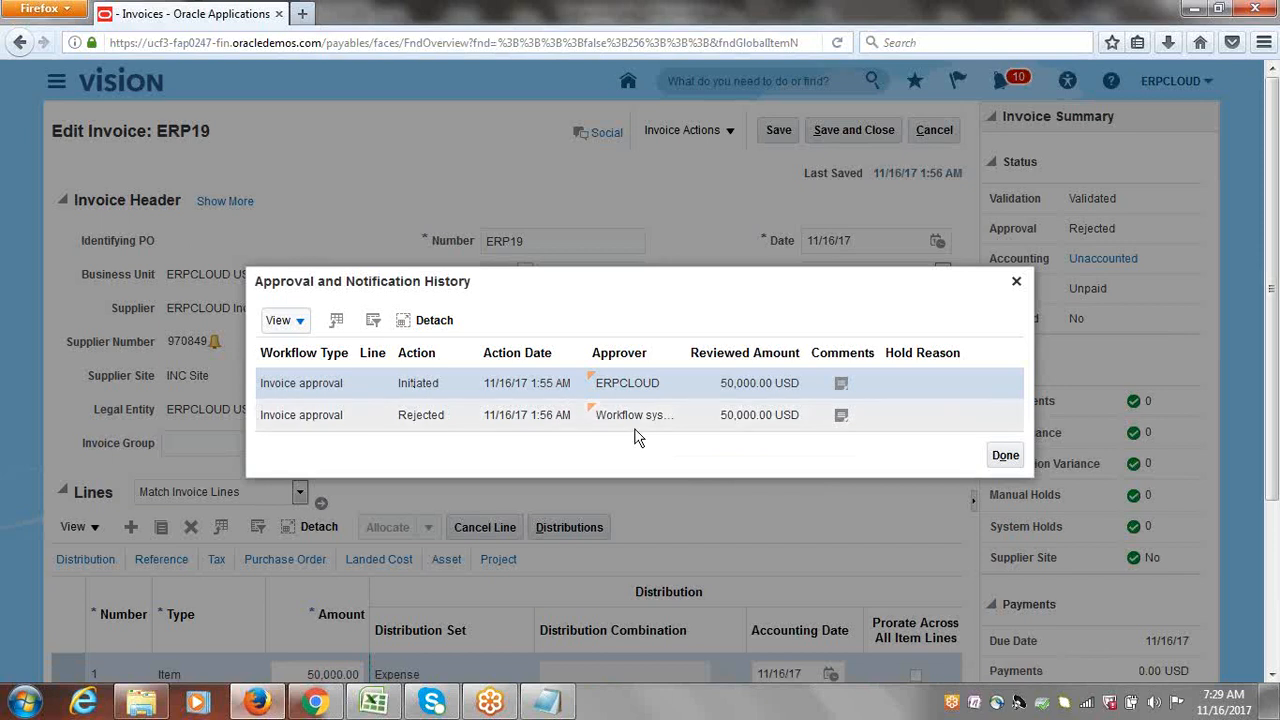
left_click(1017, 286)
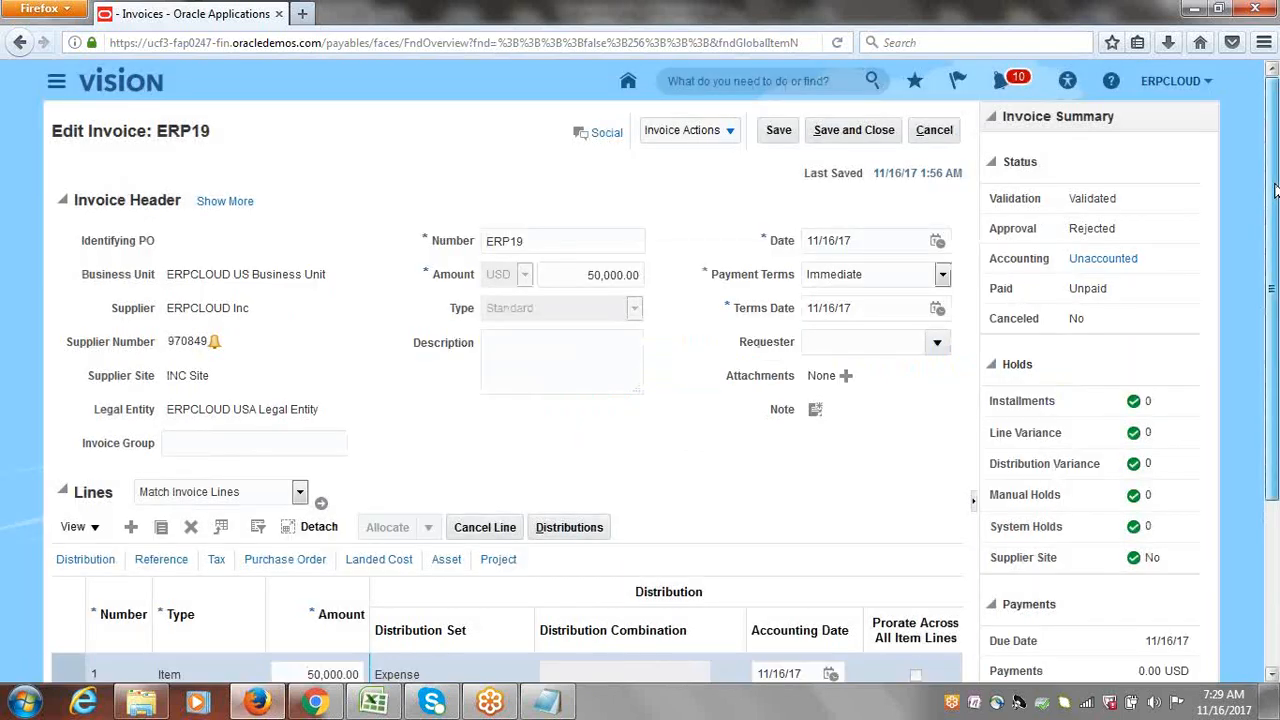
left_click_drag(1275, 190, 1275, 320)
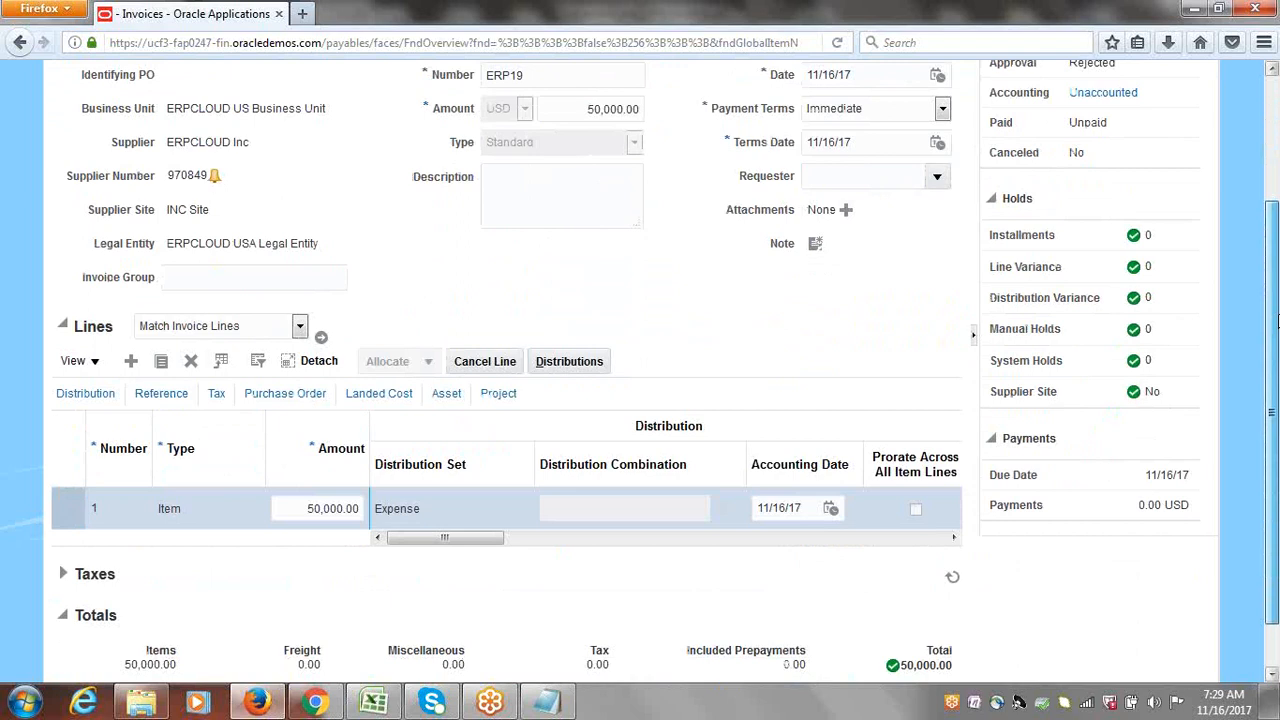
left_click_drag(1275, 320, 1268, 248)
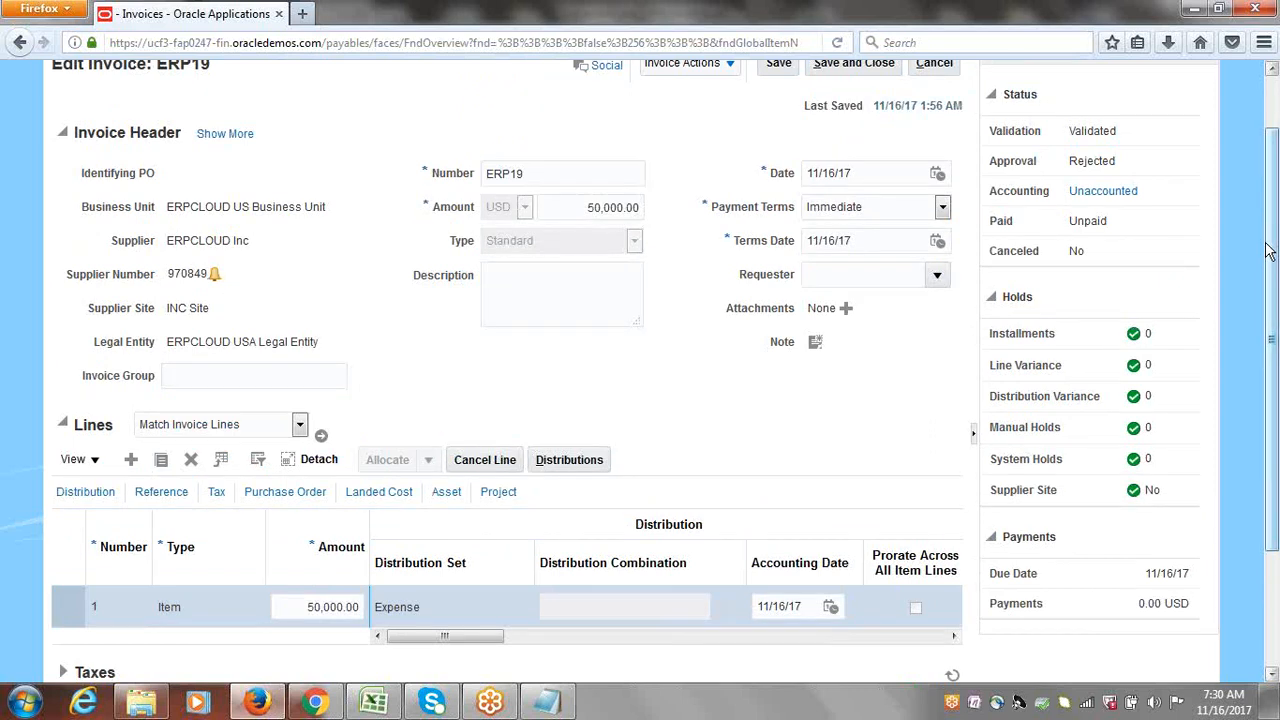
scroll(1270, 255, "up", 1)
left_click_drag(1277, 260, 1277, 192)
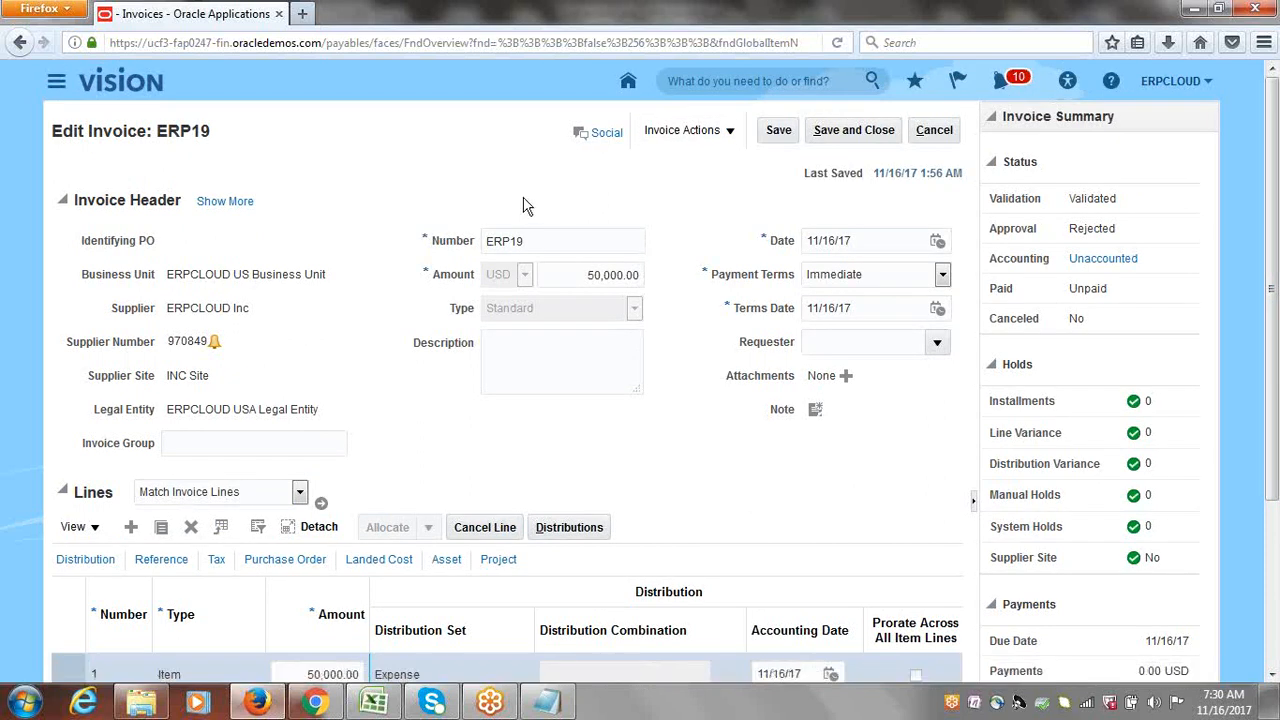
double_click(1102, 232)
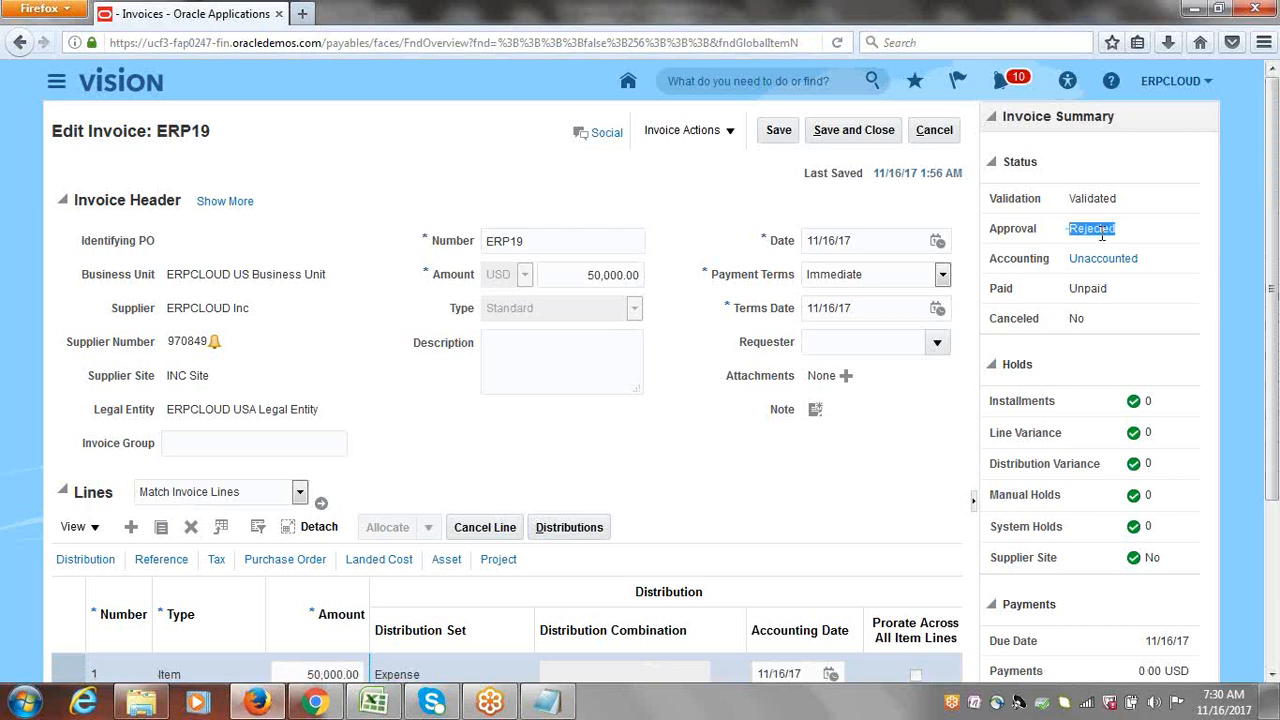
left_click(713, 189)
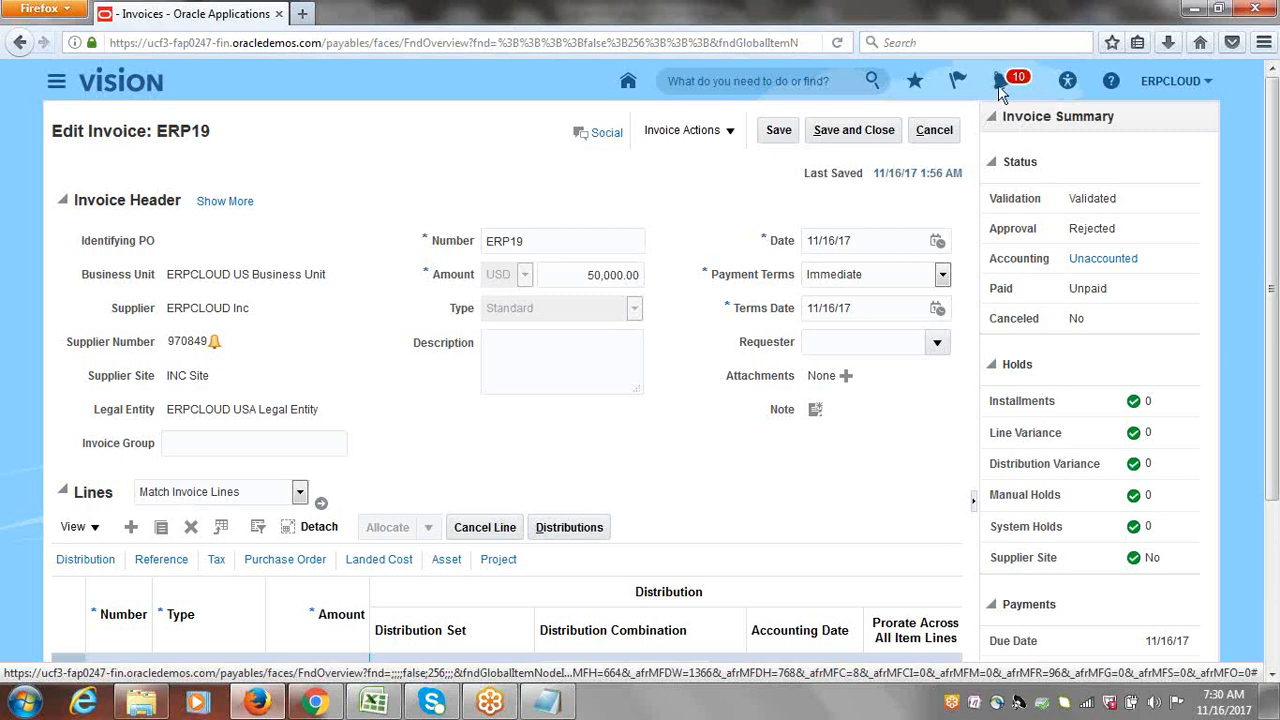
Step: Review the pending ERP19 approval error notification and expand the invoice summary again
left_click(1003, 90)
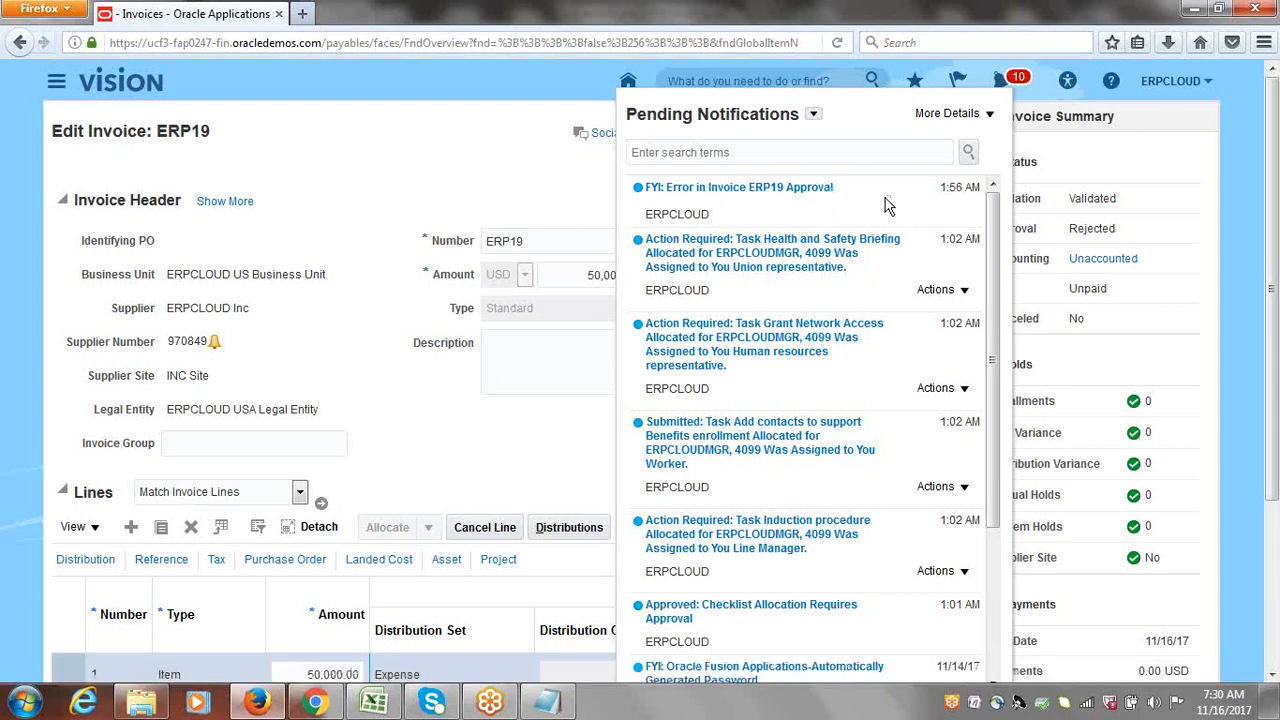
left_click(1176, 128)
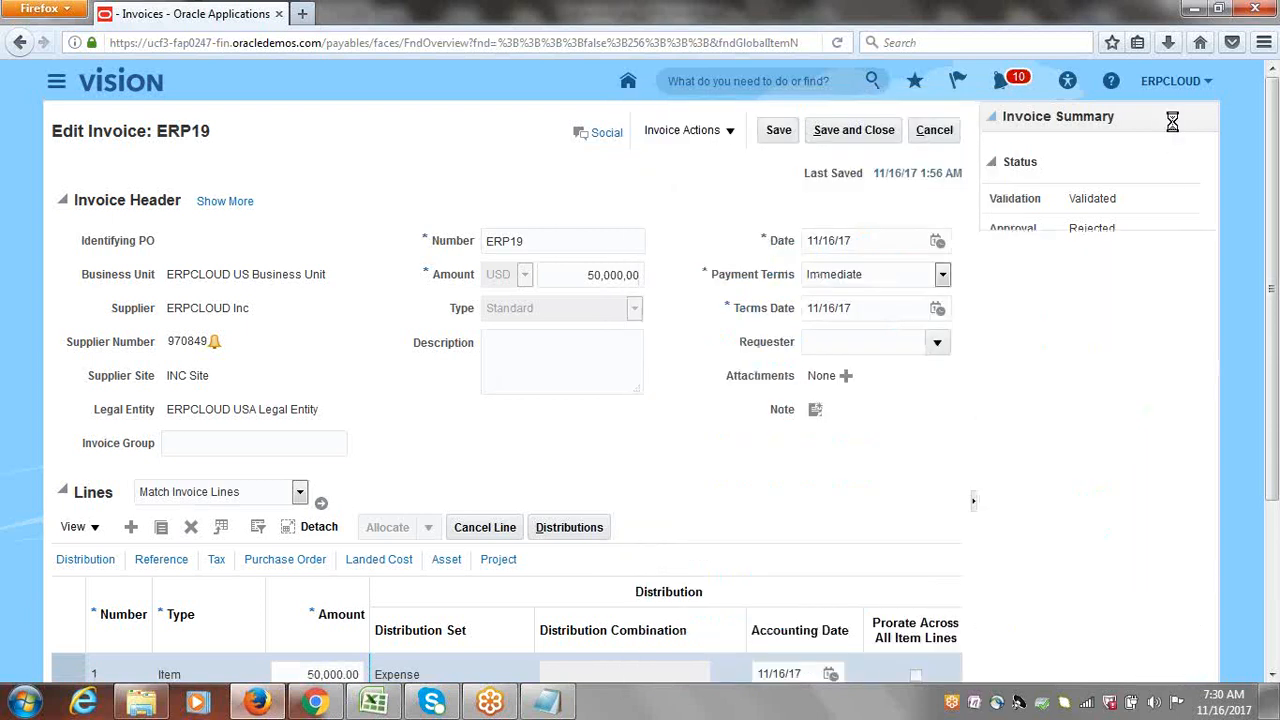
left_click(993, 117)
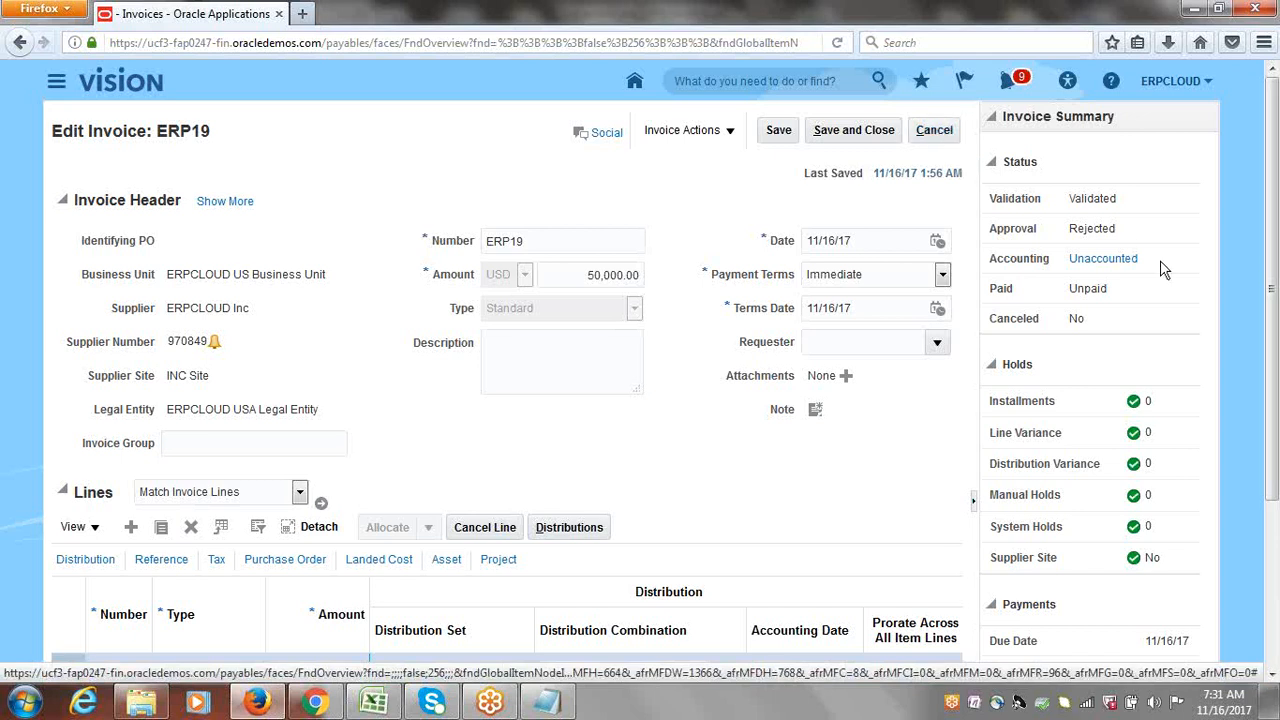
Step: Recheck the Rejected approval status, then cancel out of invoice ERP19 without saving
left_click_drag(1122, 228, 1065, 229)
left_click(1062, 231)
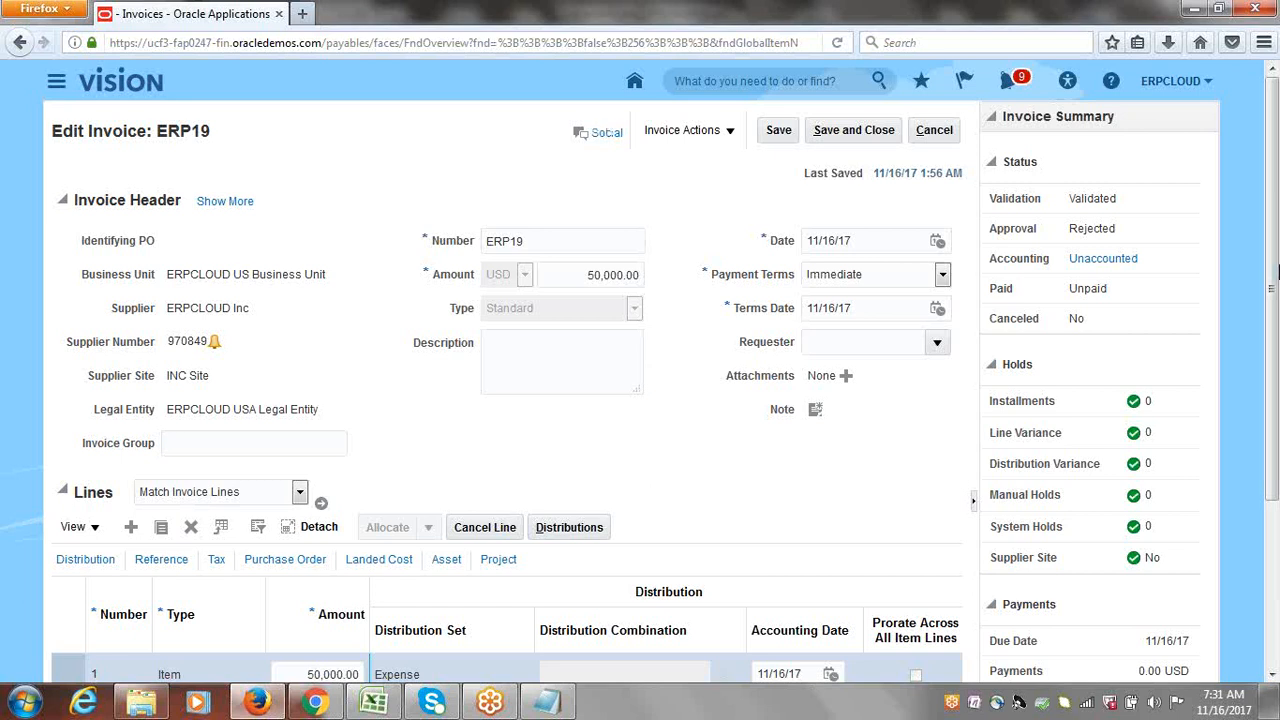
mouse_move(1276, 200)
left_mouse_down()
mouse_move(1277, 317)
mouse_move(1275, 202)
left_mouse_up()
left_click(933, 130)
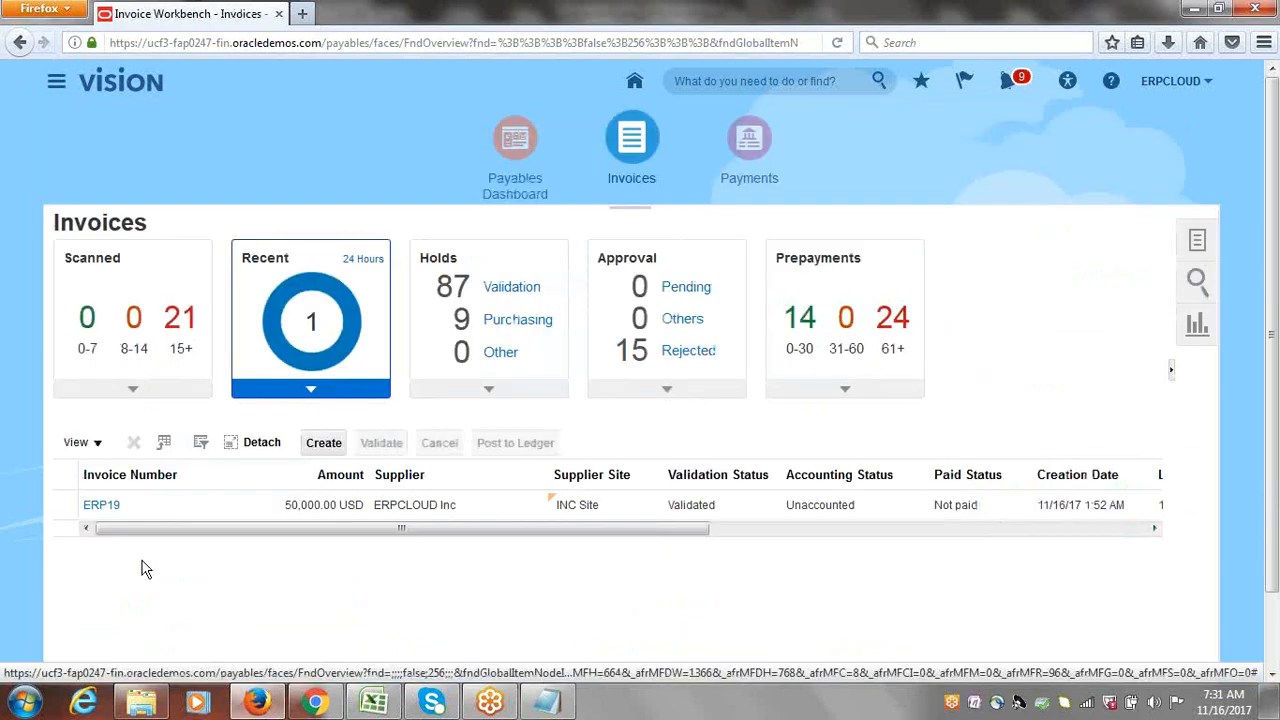
Step: Reopen invoice ERP19, recheck its approval and notification history, then open the ERPCLOUD user menu
left_click(101, 507)
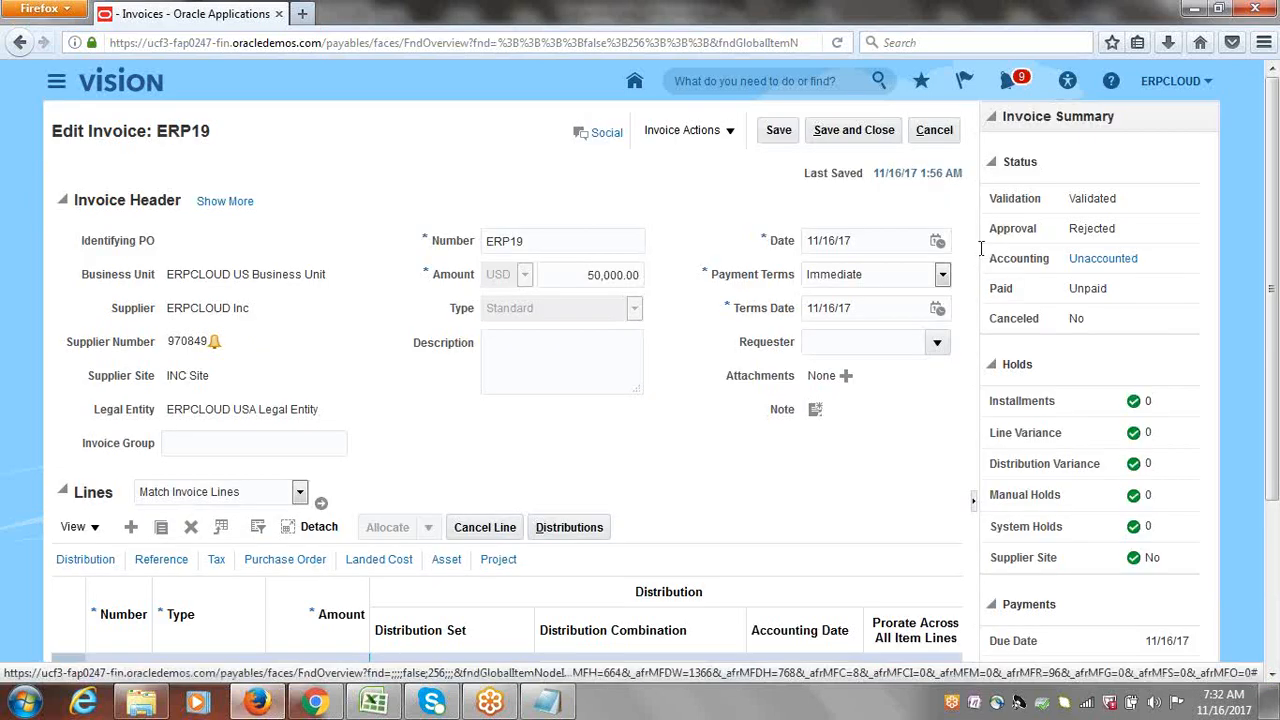
left_click(733, 132)
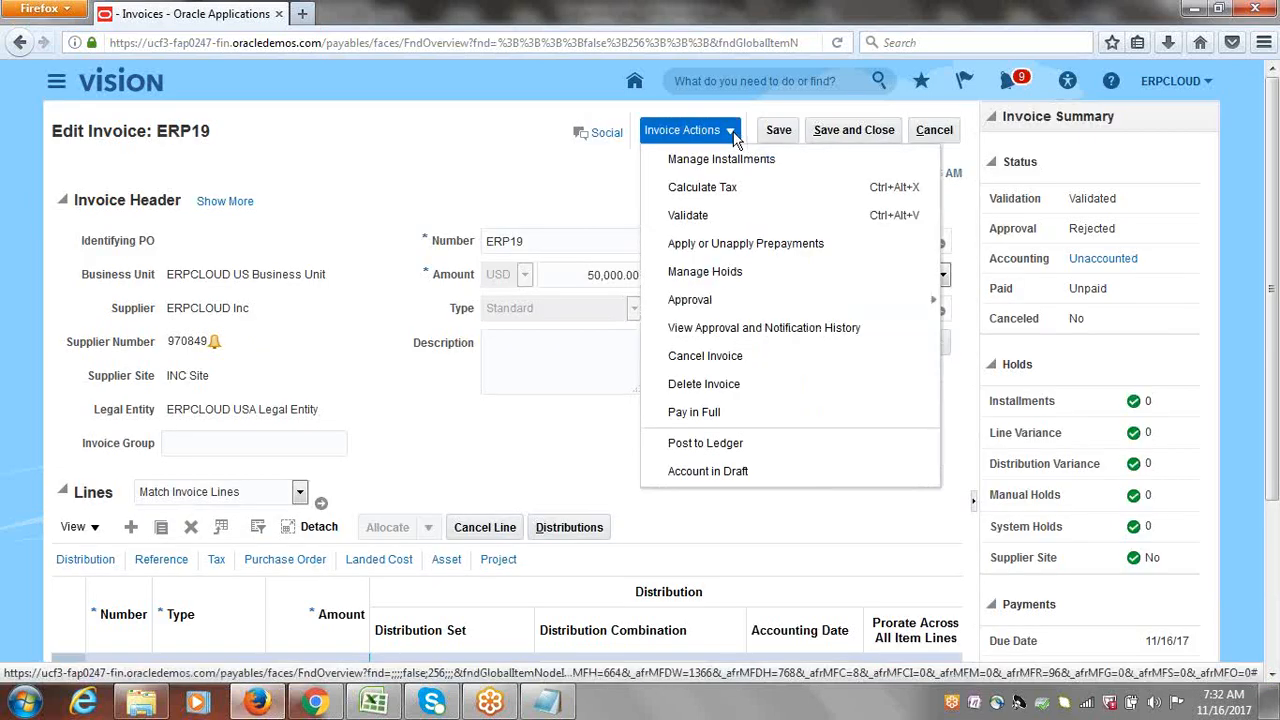
left_click(731, 335)
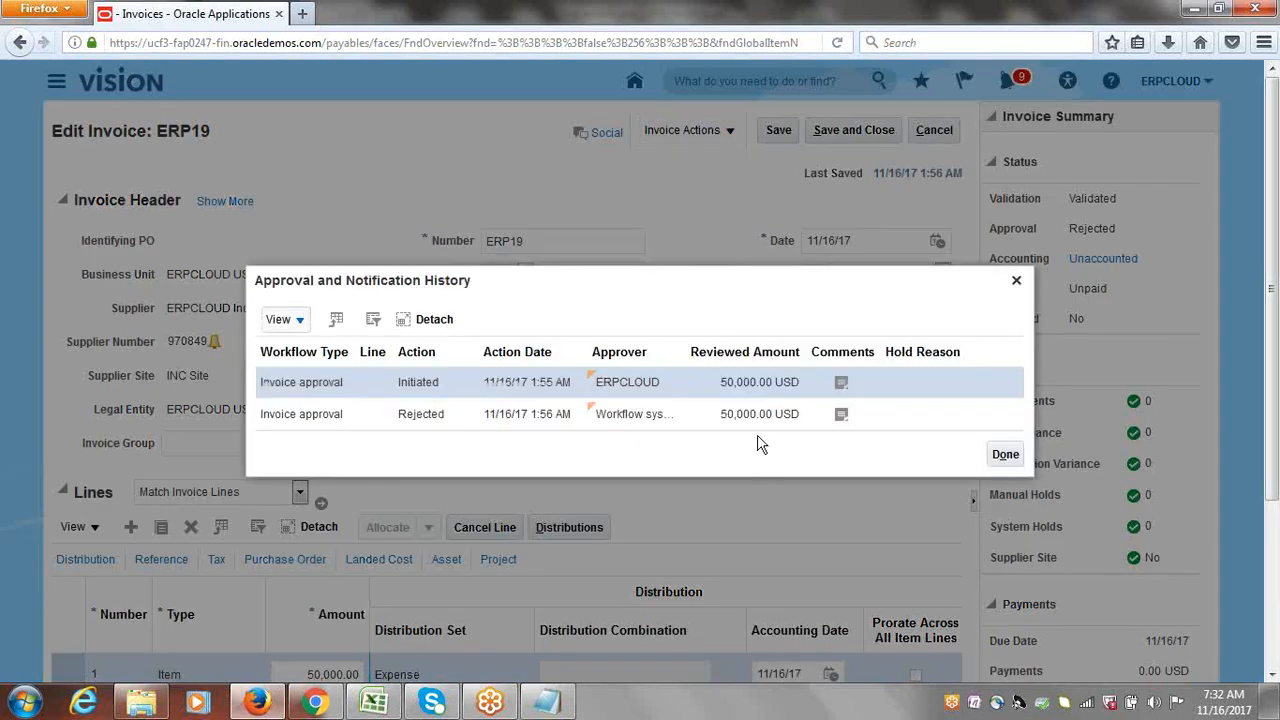
left_click(1016, 280)
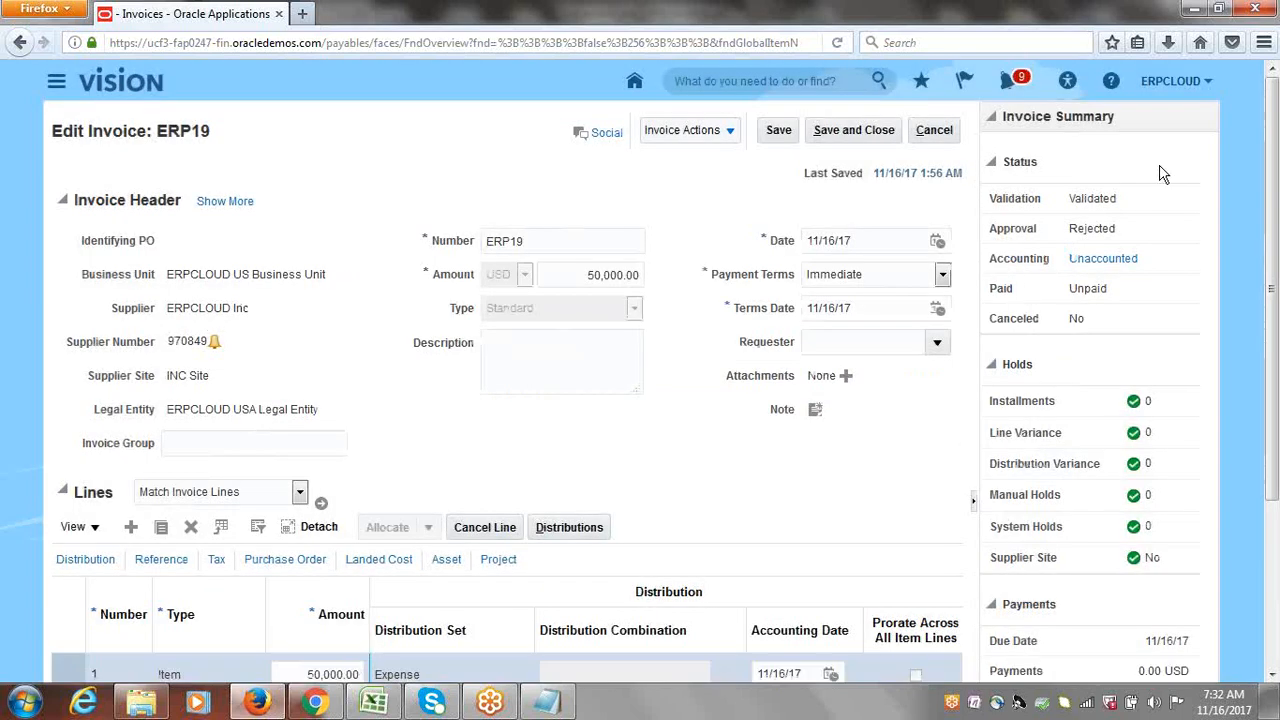
left_click(1176, 86)
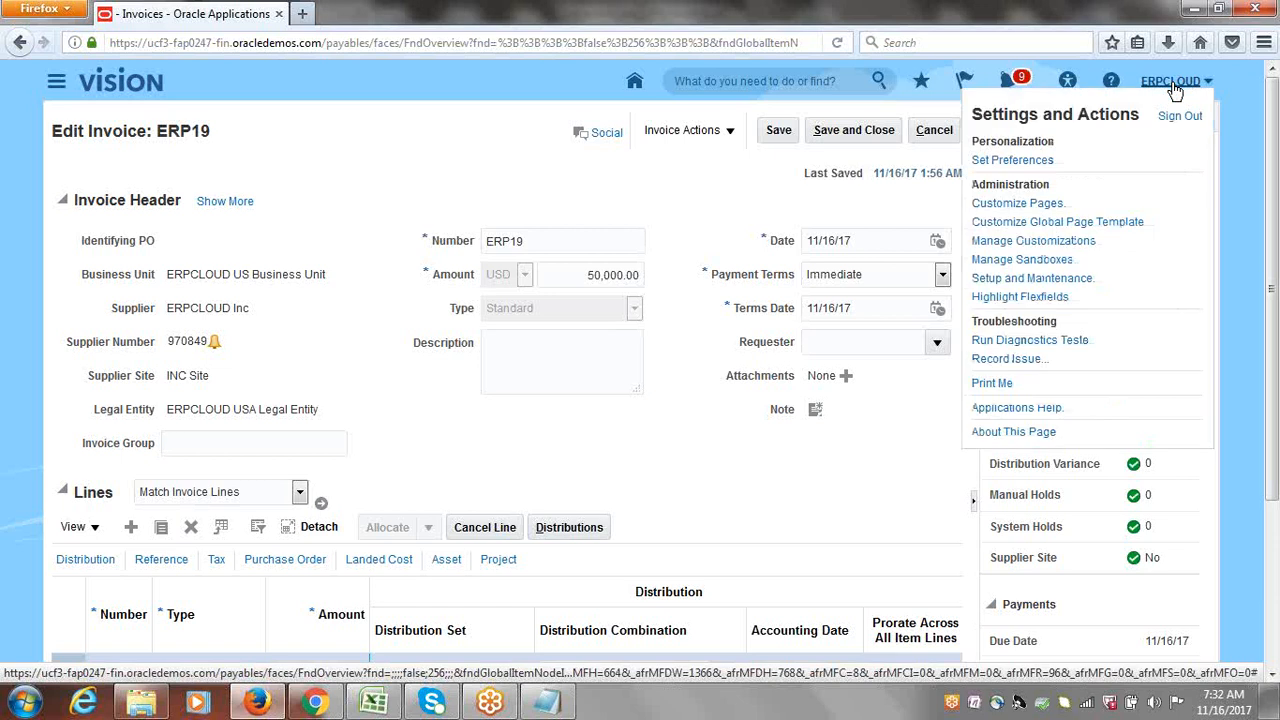
Step: Search Setup and Maintenance for 'Approval' and open Manage Task Configurations for Financials
left_click(1030, 278)
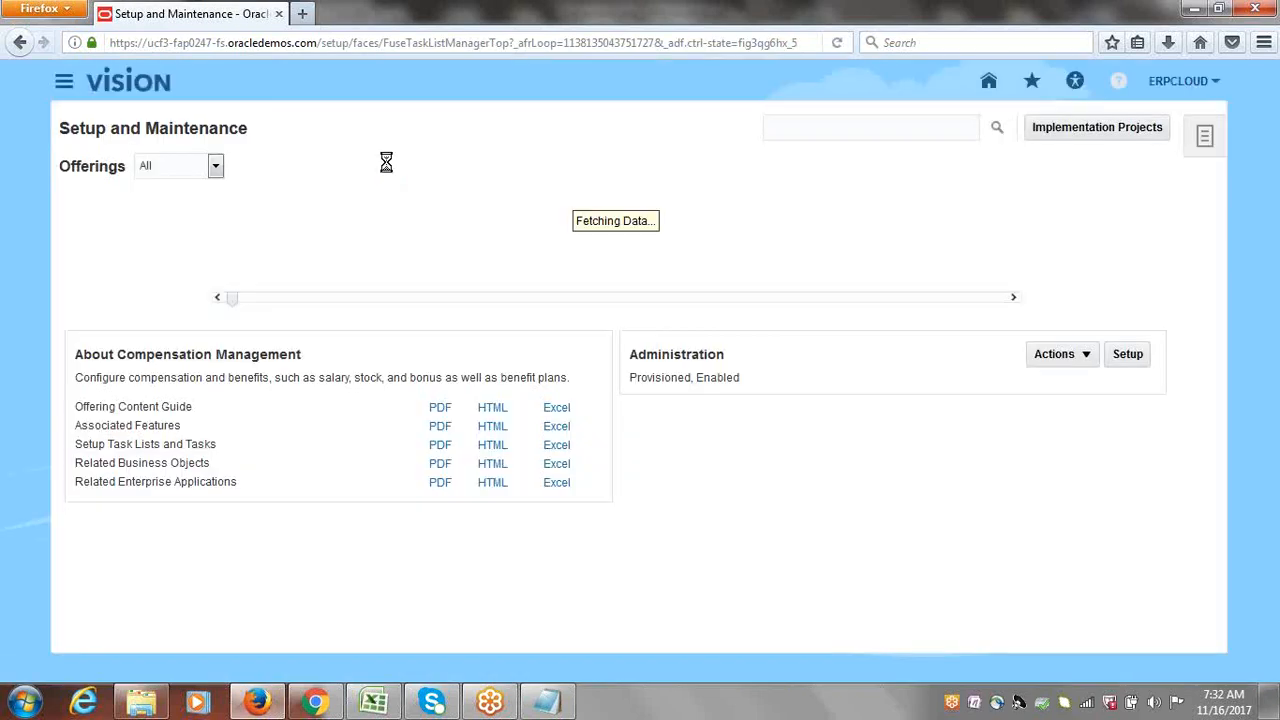
left_click(895, 128)
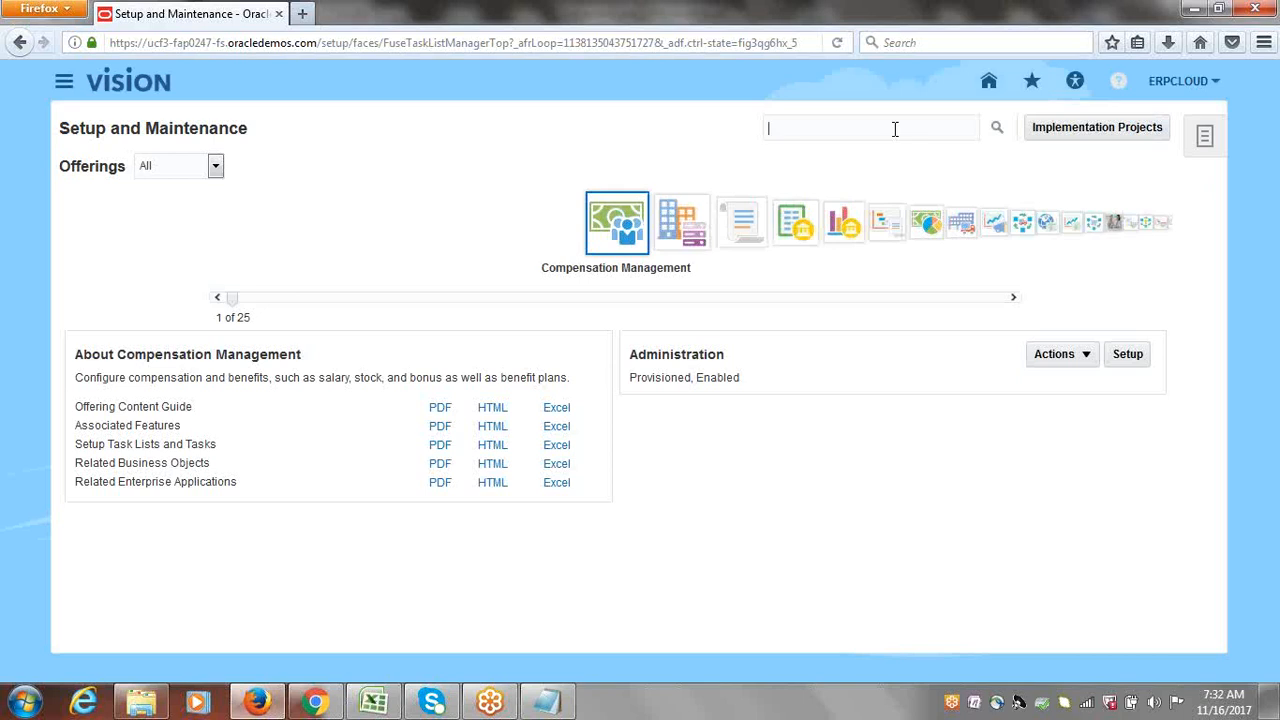
type("Approval")
key("Return")
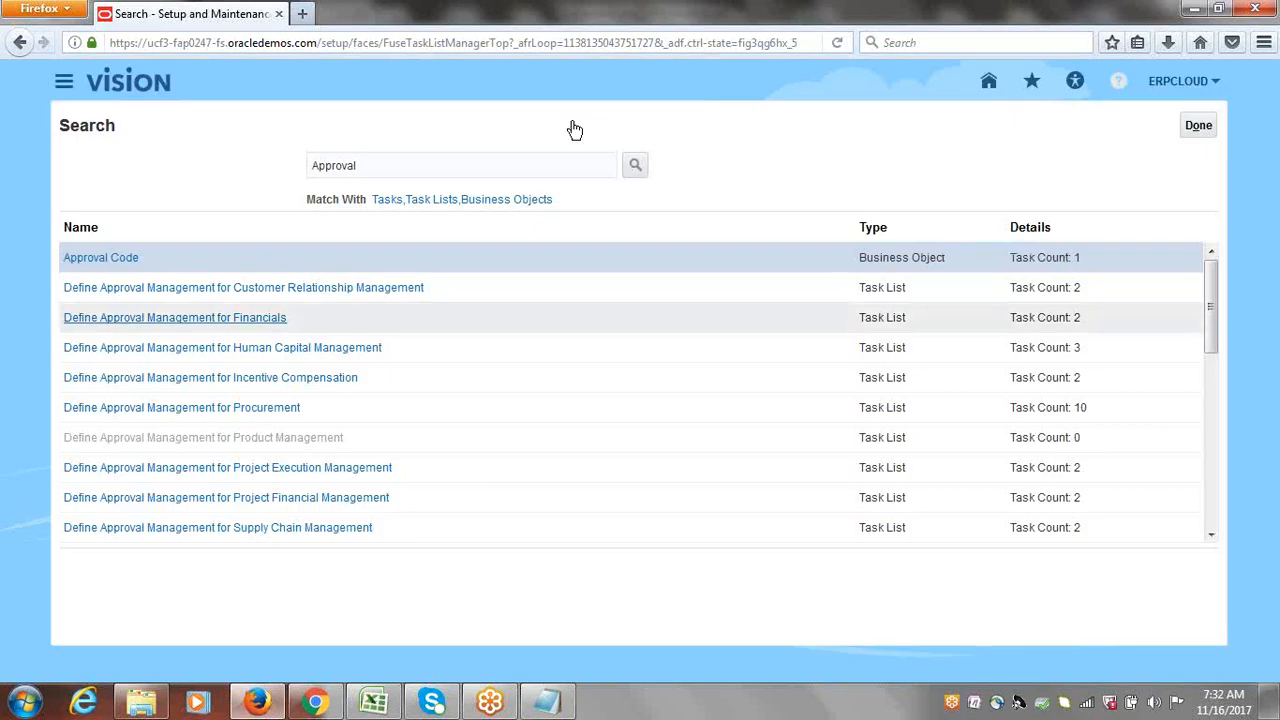
left_click(175, 317)
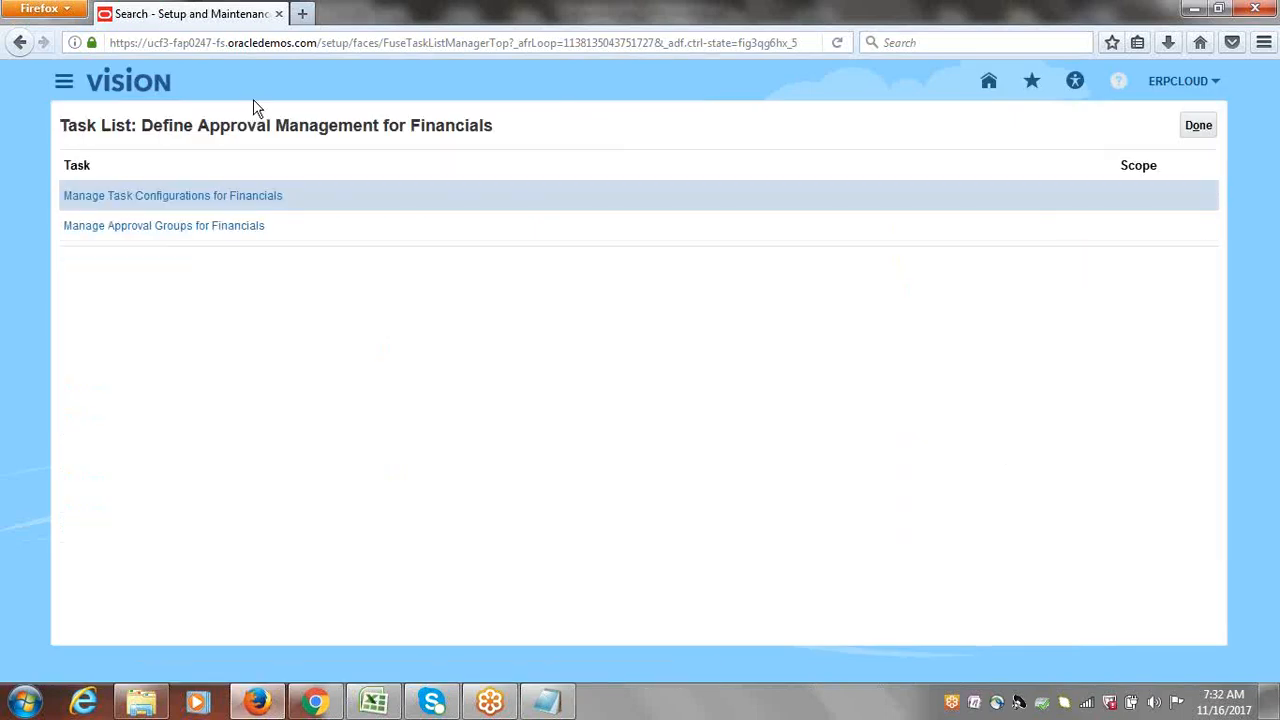
left_click(200, 196)
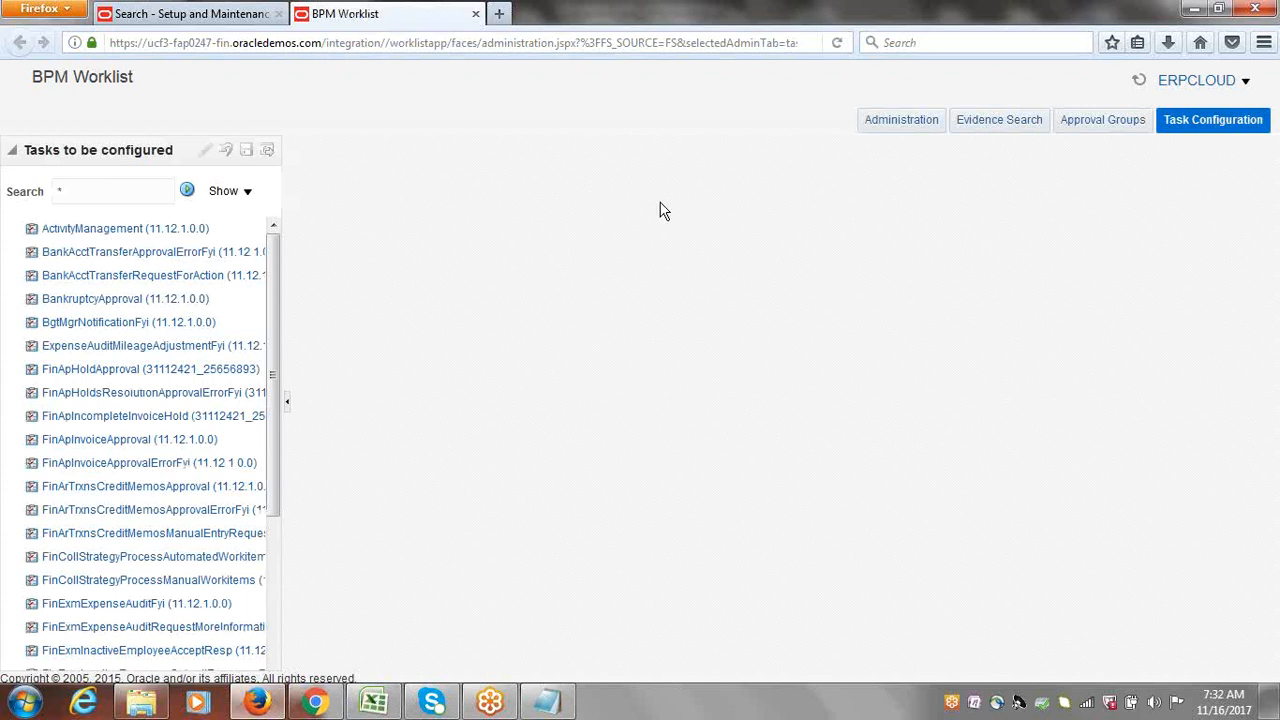
Step: Go to the BPM Worklist home to see the 'Error in Invoice ERP19 Approval' task
left_click(1245, 83)
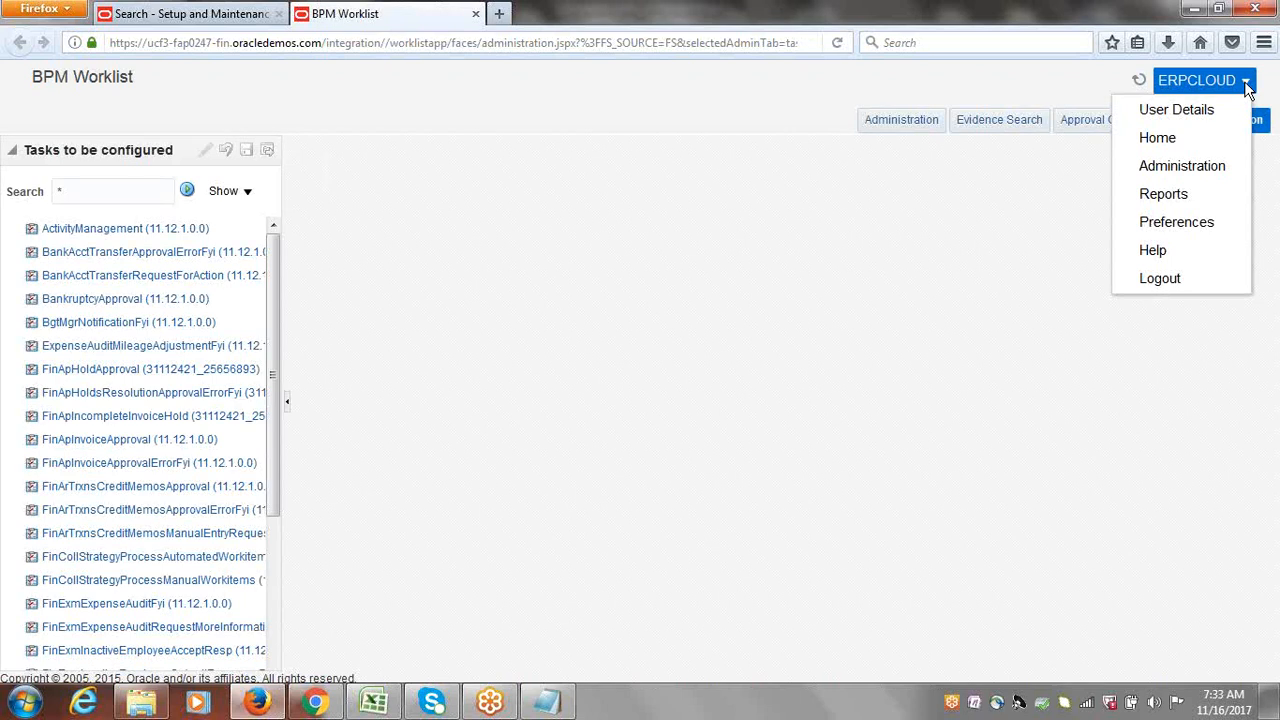
left_click(1162, 140)
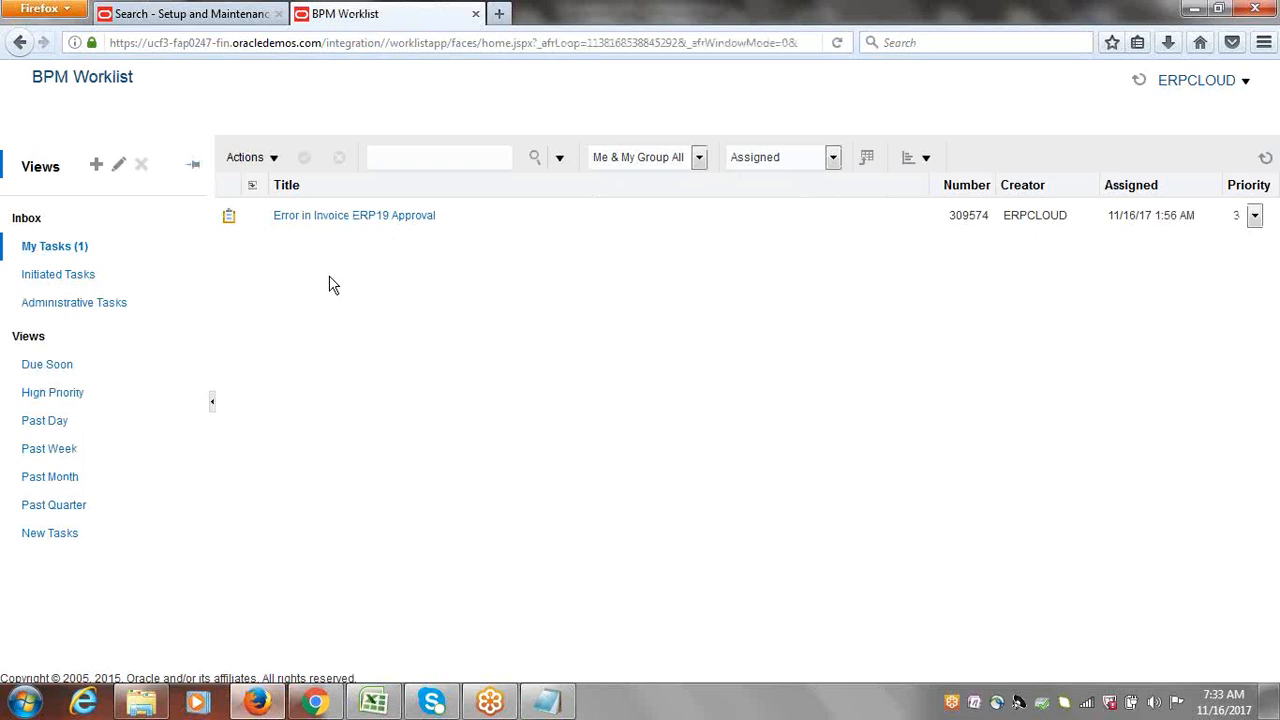
left_click(331, 218)
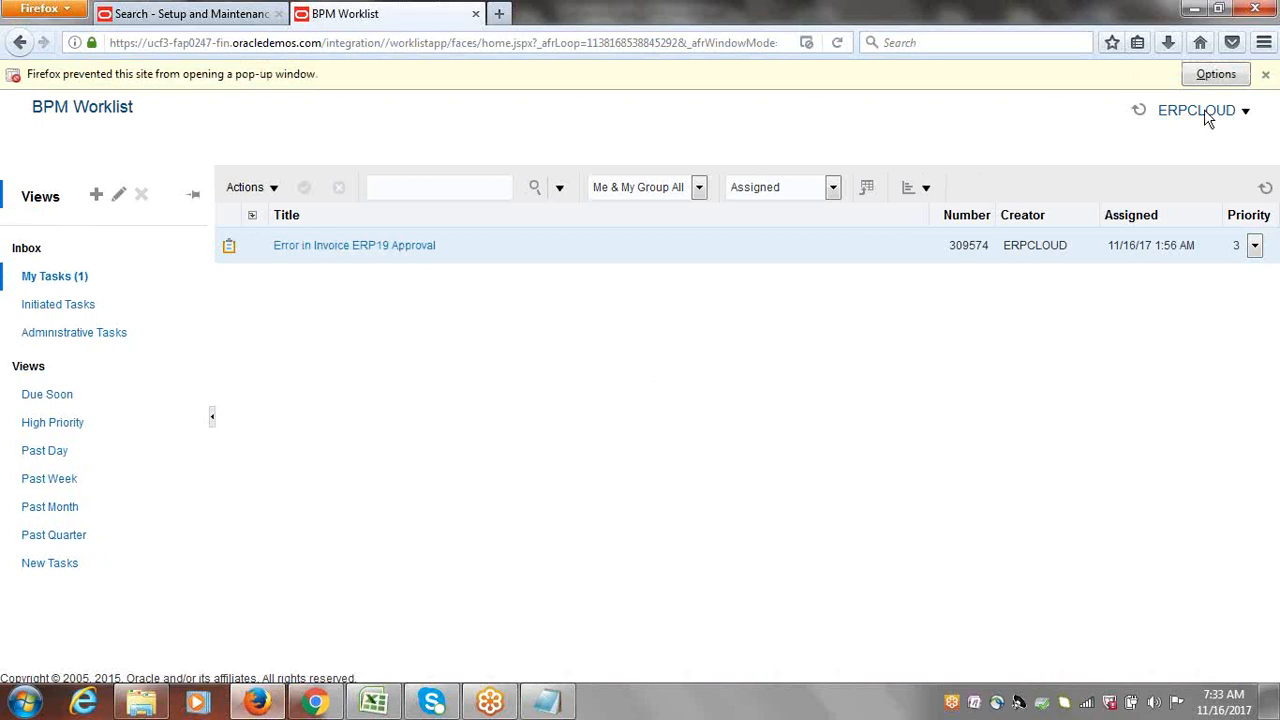
left_click(1216, 75)
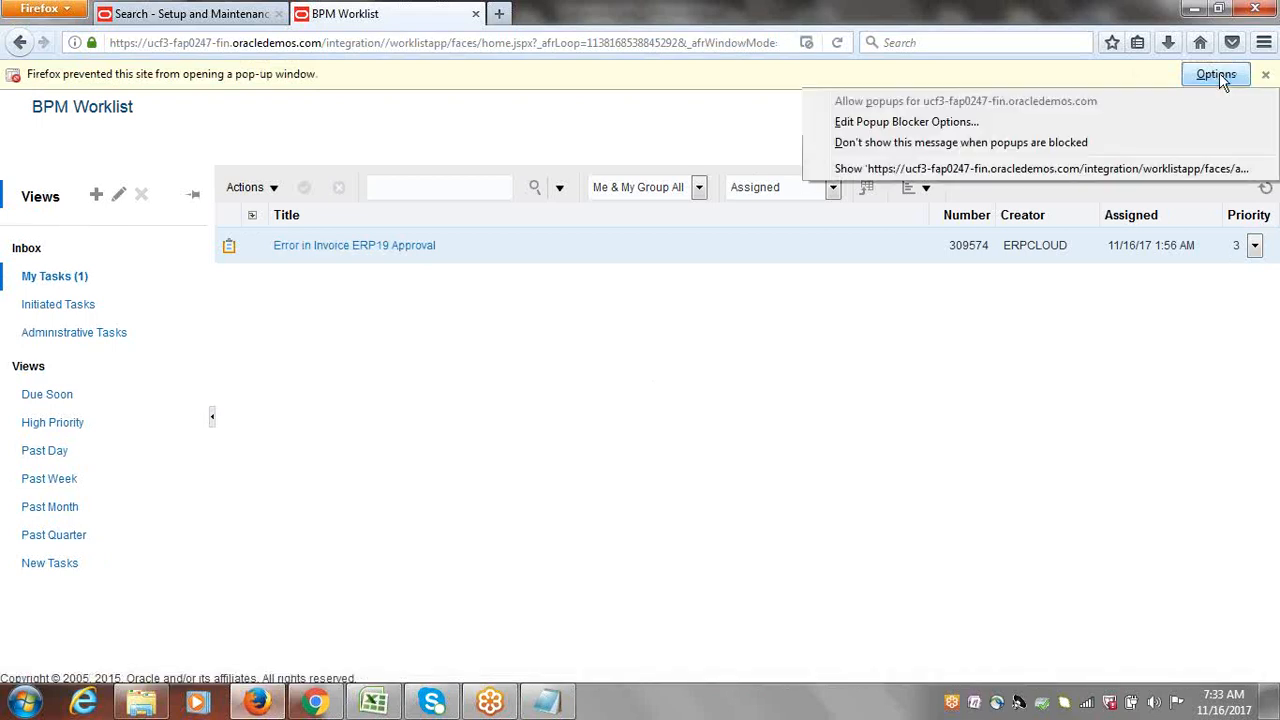
left_click(969, 170)
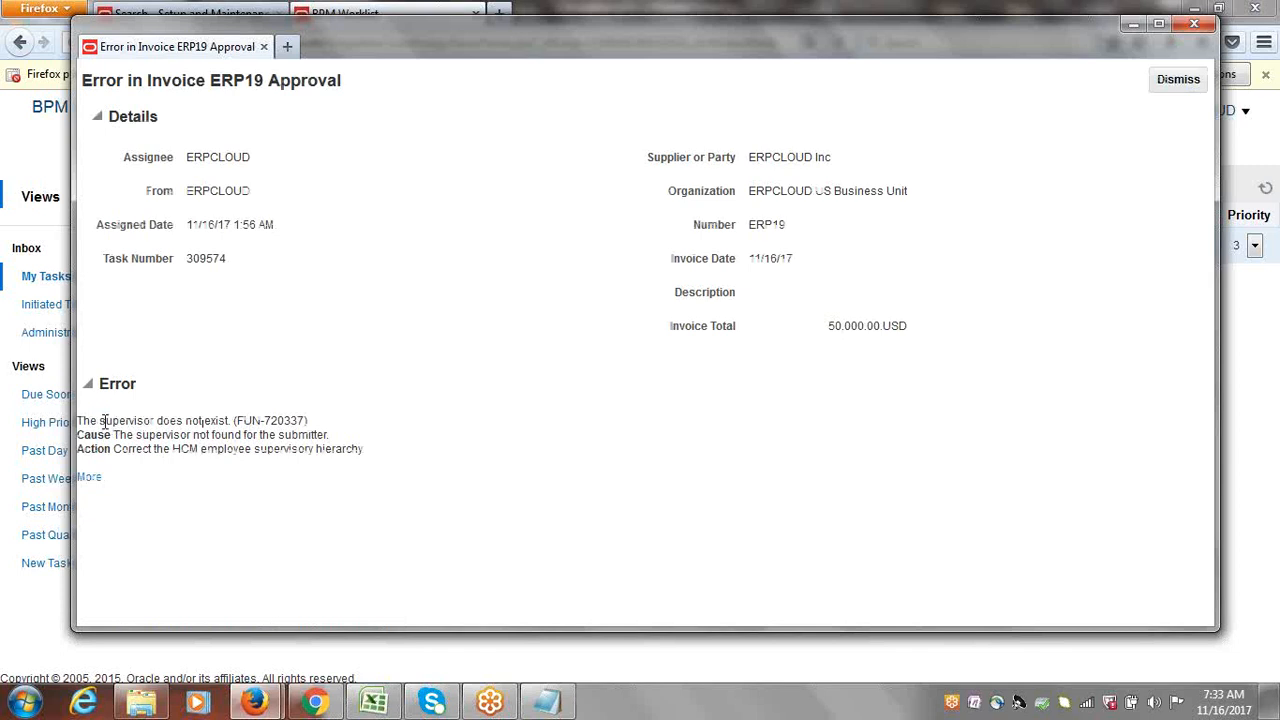
left_click_drag(371, 451, 94, 383)
left_click(443, 392)
left_click_drag(770, 47, 770, 86)
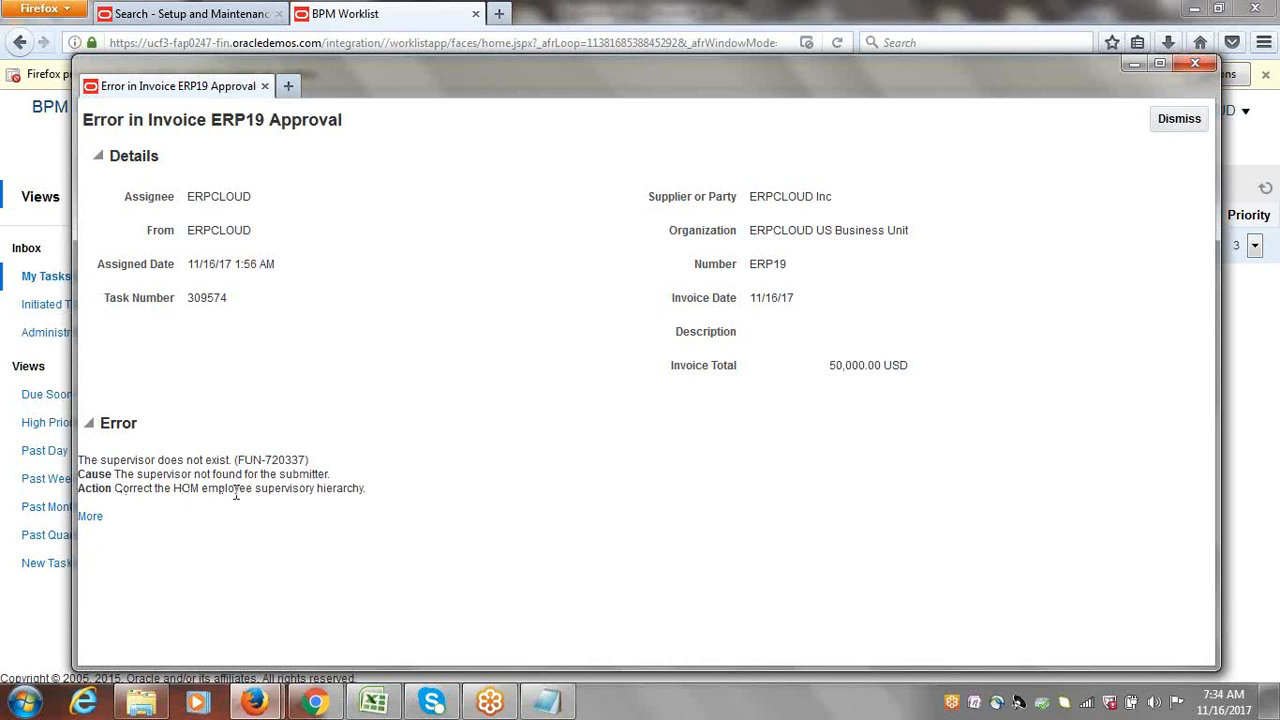
left_click_drag(366, 490, 258, 490)
left_click(567, 431)
left_click(1201, 63)
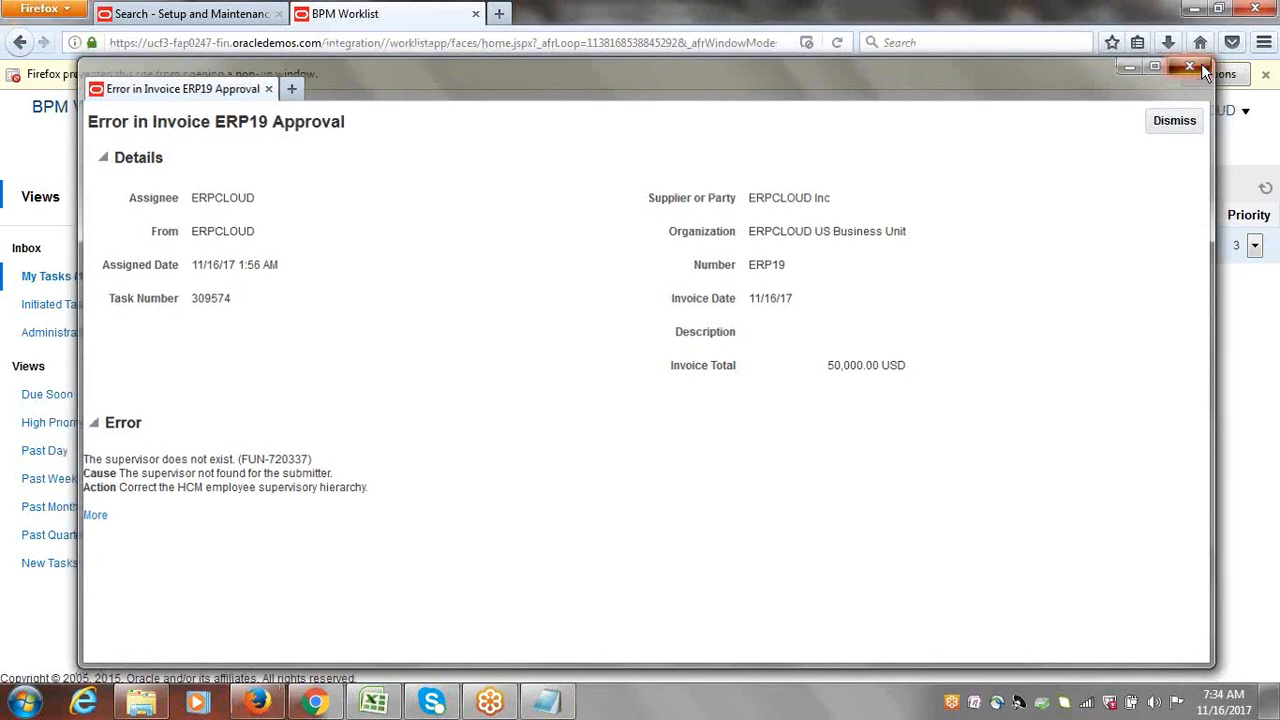
left_click(1265, 74)
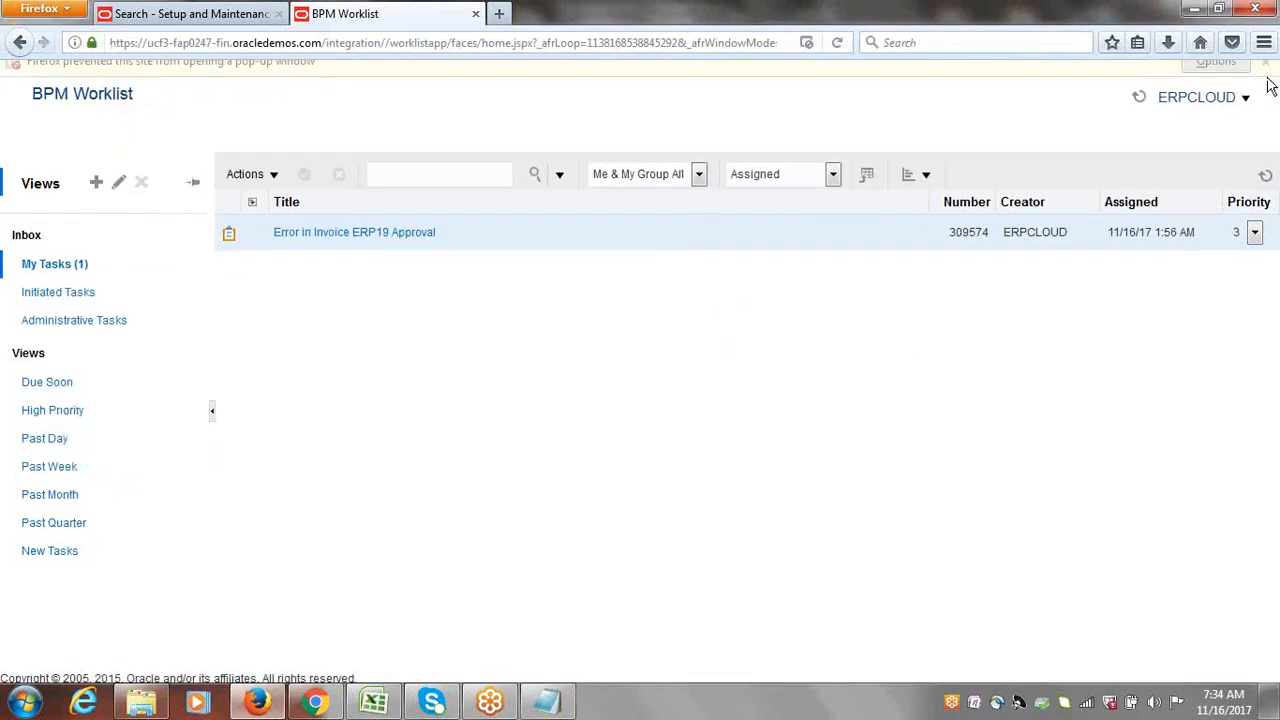
Step: Close the Financials approval task list and Approval search results, then switch to Discussions.xlsx
left_click(195, 10)
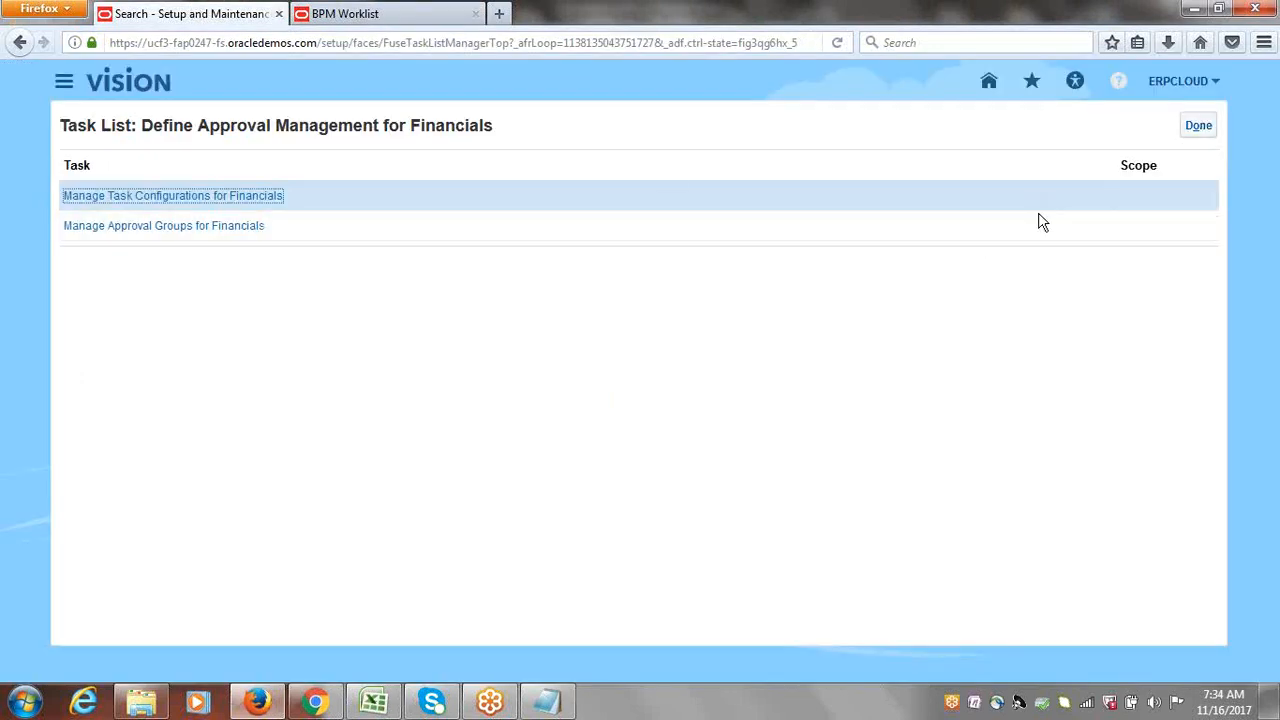
left_click(1210, 124)
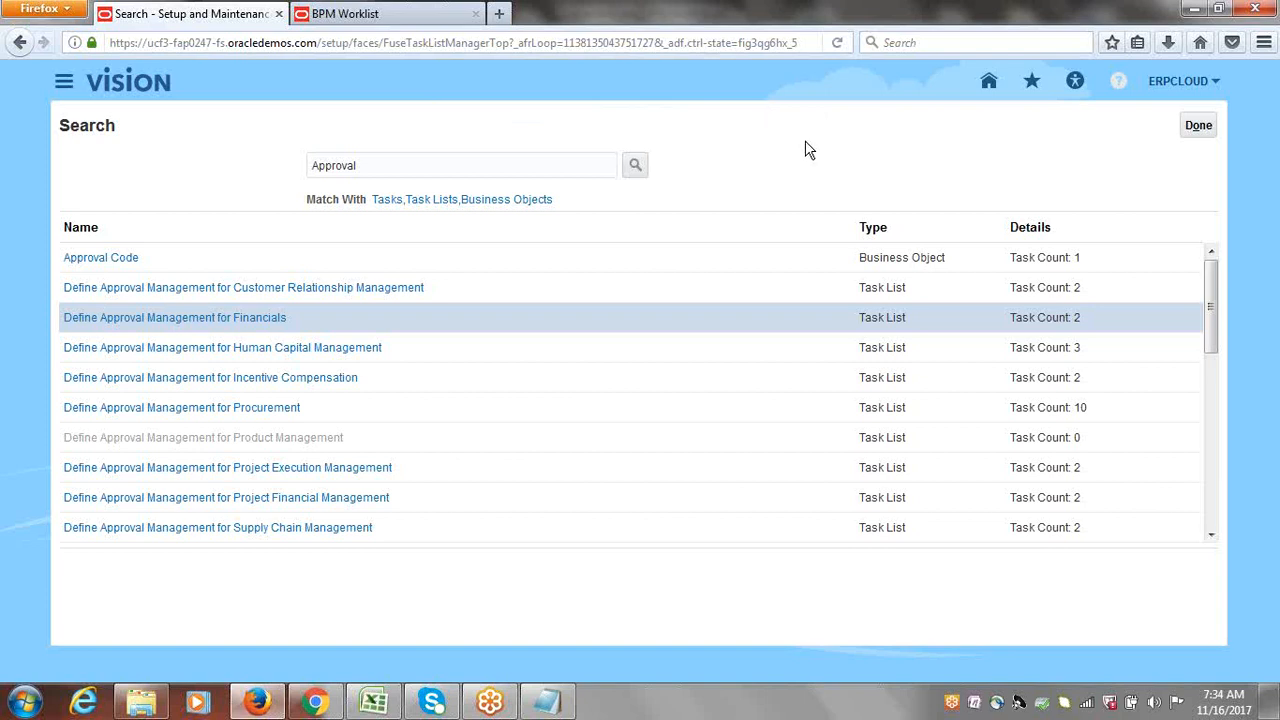
left_click(1198, 125)
left_click(375, 704)
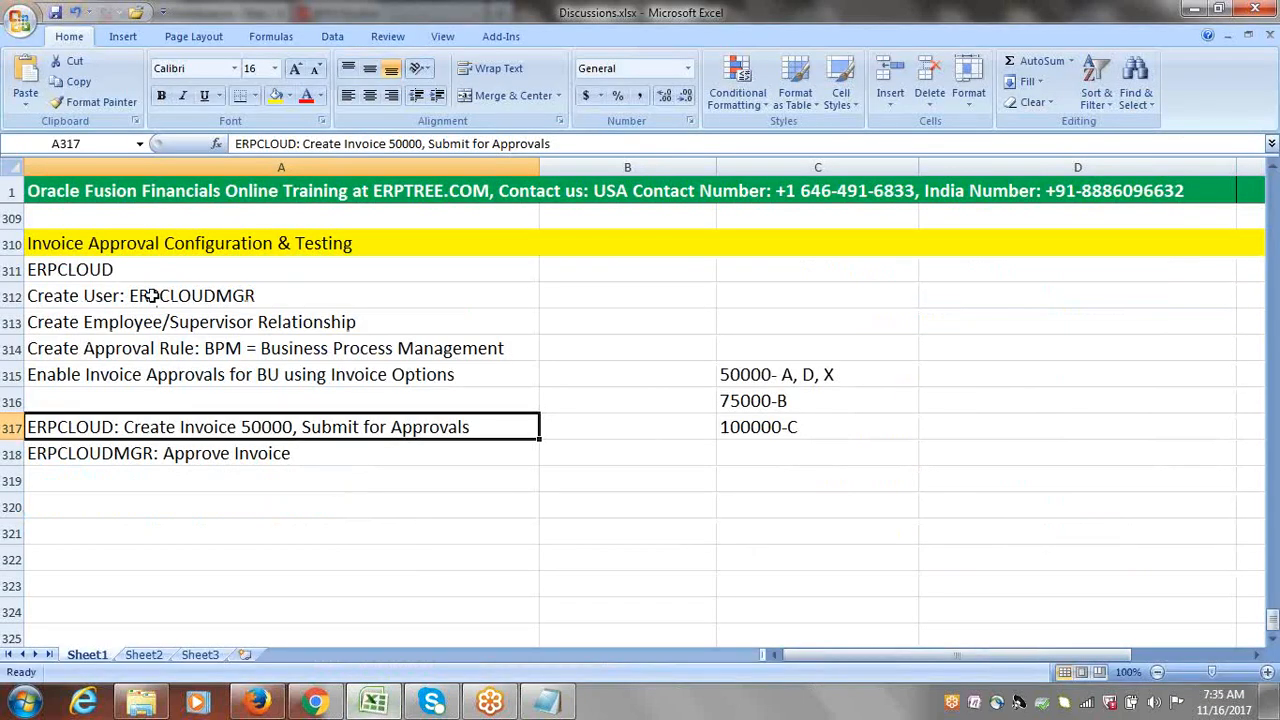
left_click_drag(120, 268, 299, 446)
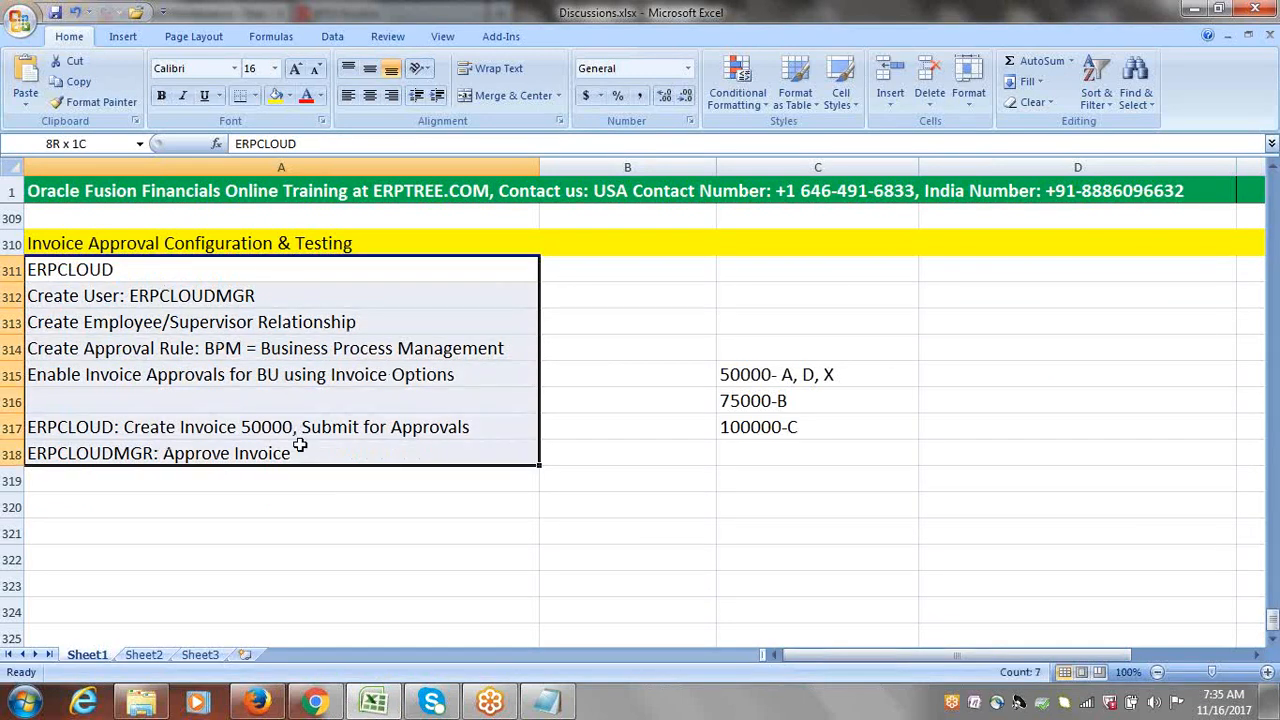
left_click(628, 420)
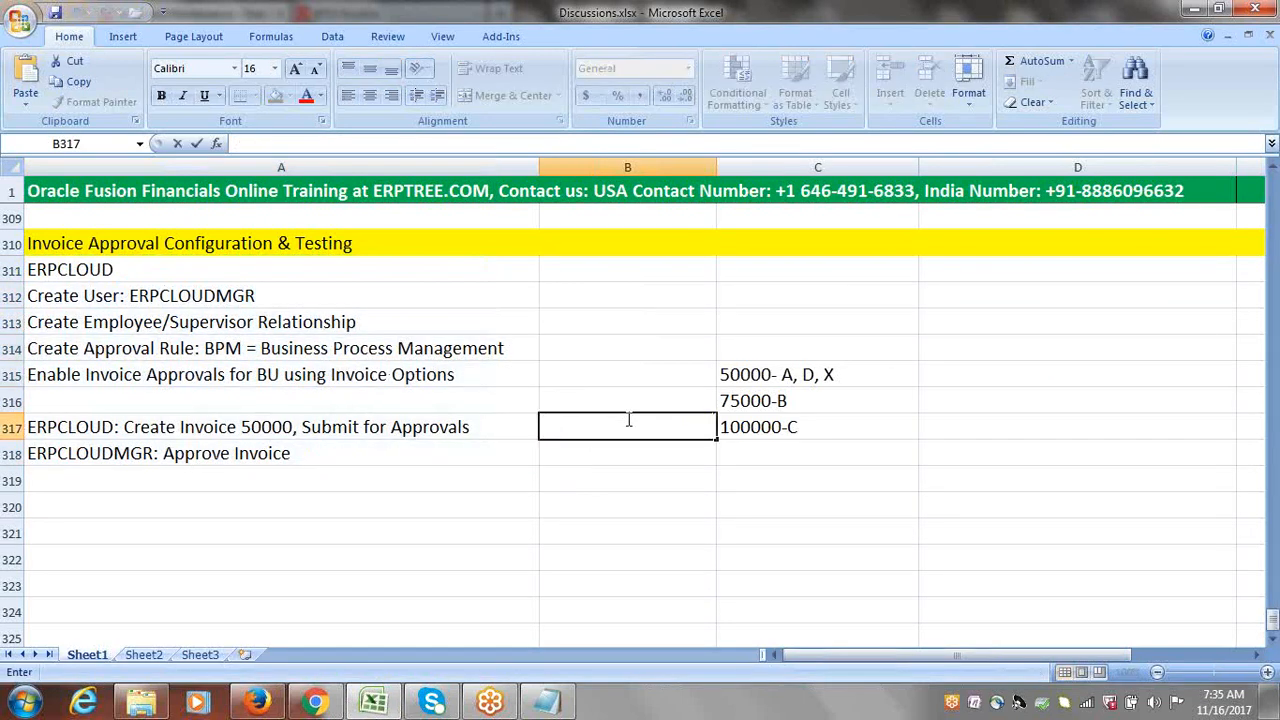
key("Escape")
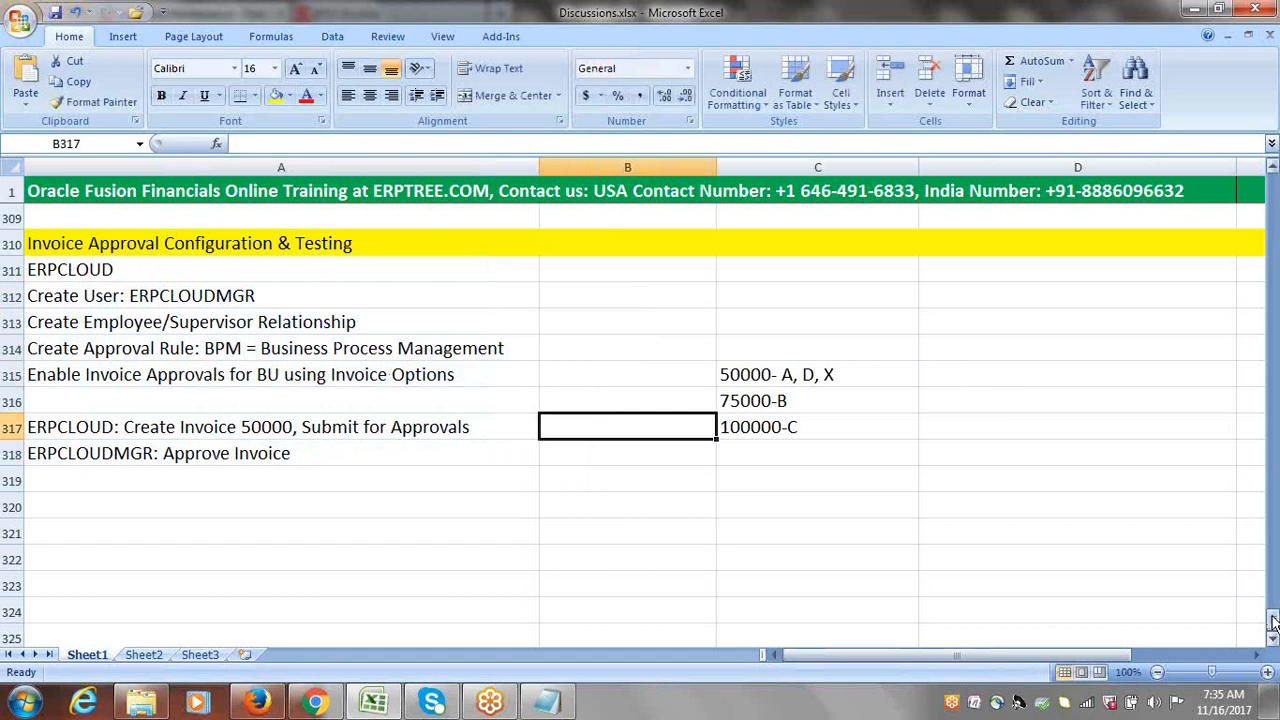
left_click_drag(1273, 622, 1274, 620)
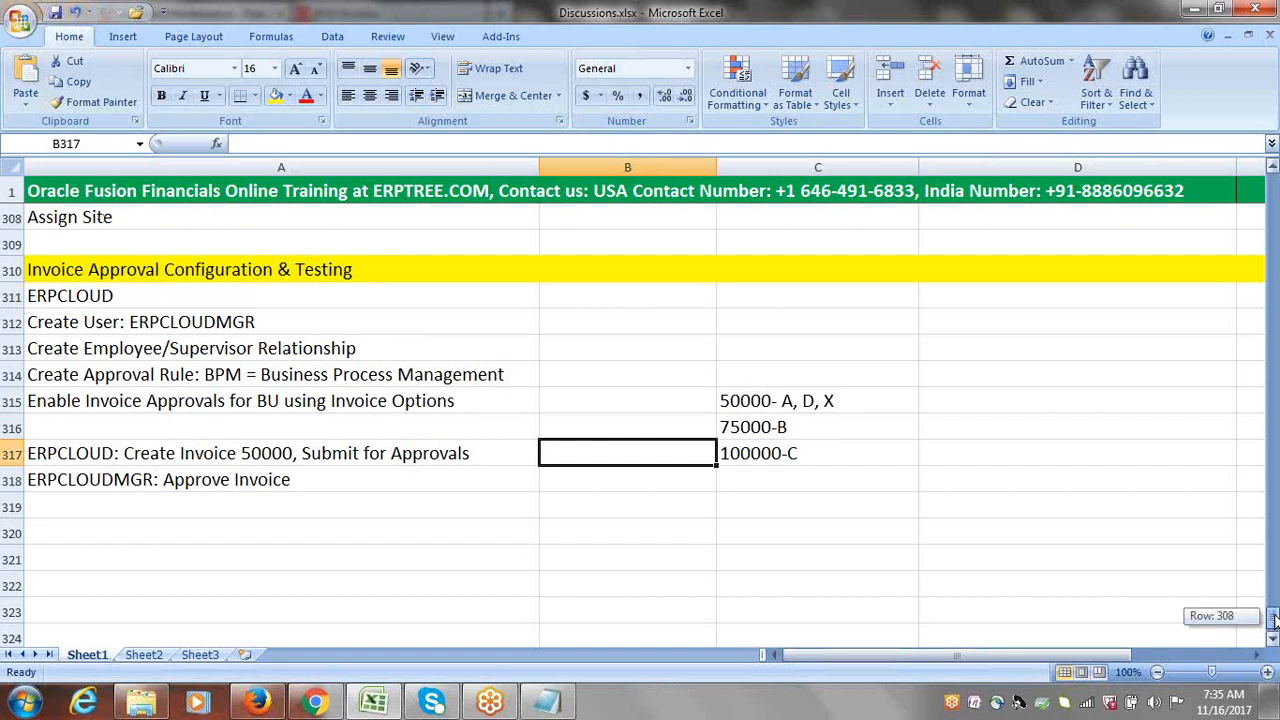
left_click_drag(1274, 620, 1274, 629)
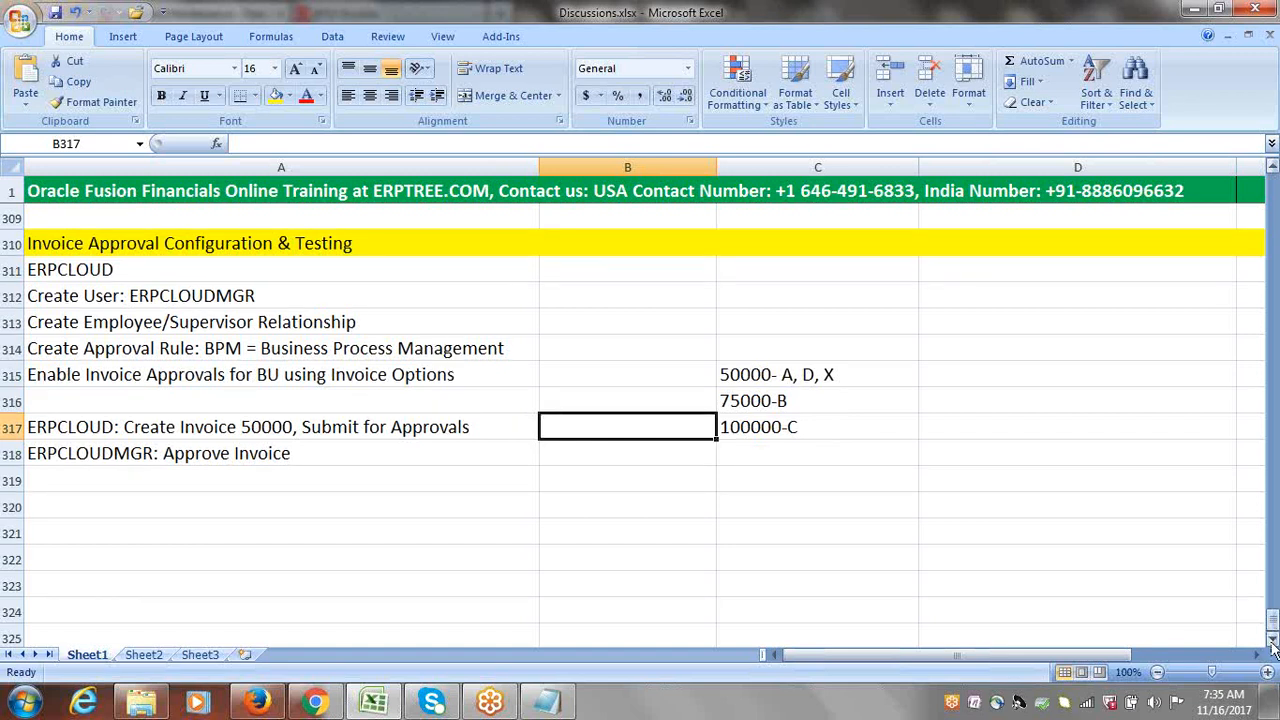
left_click(1273, 638)
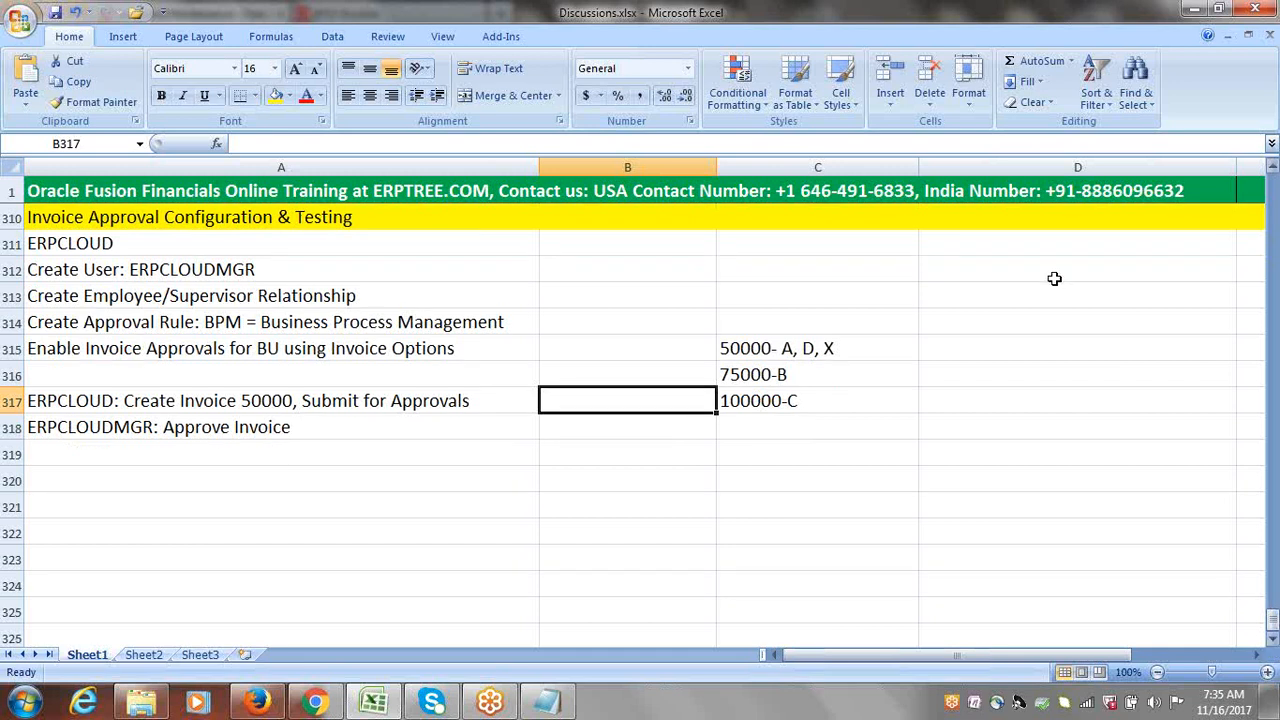
left_click(789, 470)
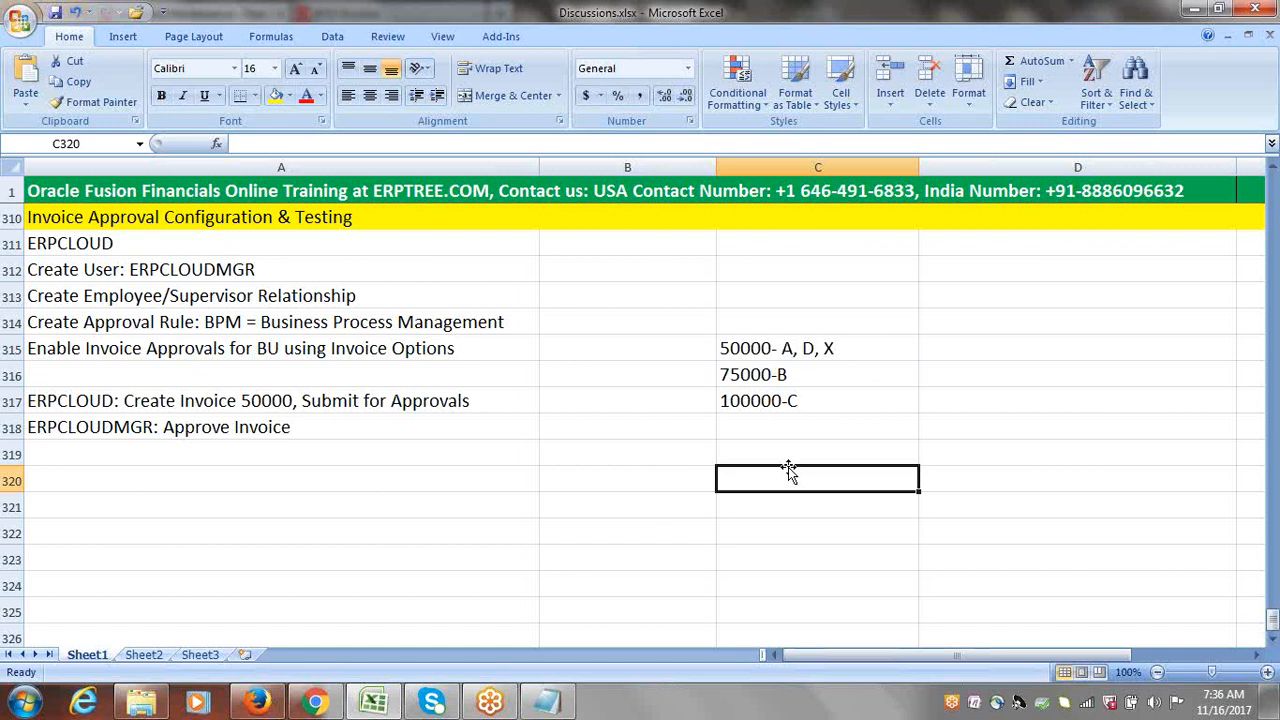
Step: Bring up the Notepad note and move it to the centre of the screen
left_click(558, 703)
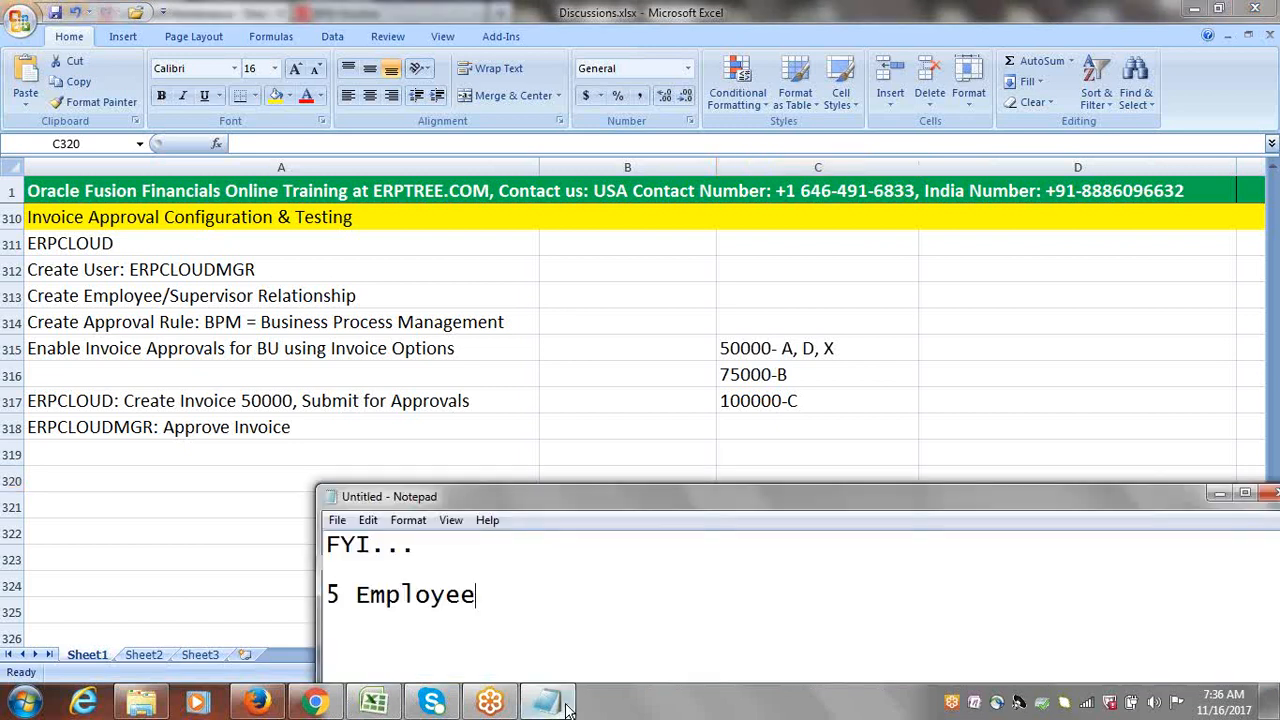
left_click_drag(555, 494, 440, 286)
left_click(309, 336)
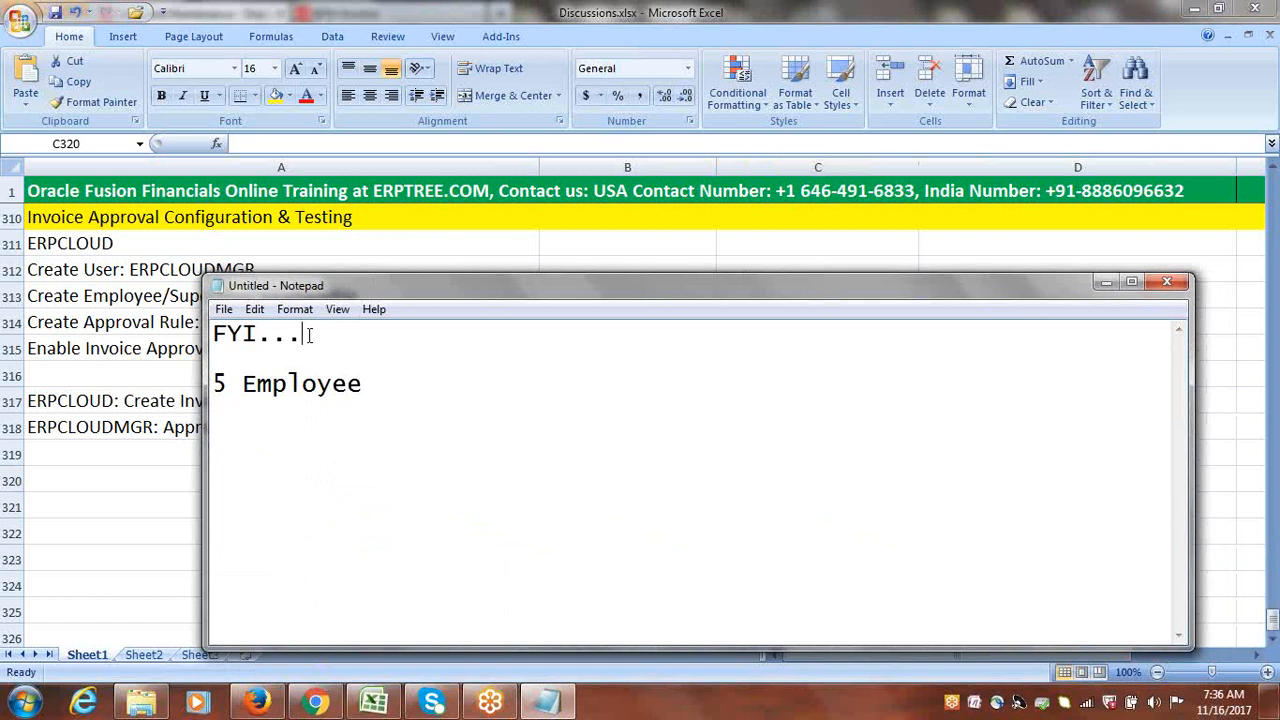
Step: Select the 'FYI...' and '5 Employee' lines in the note
left_click_drag(309, 336, 212, 330)
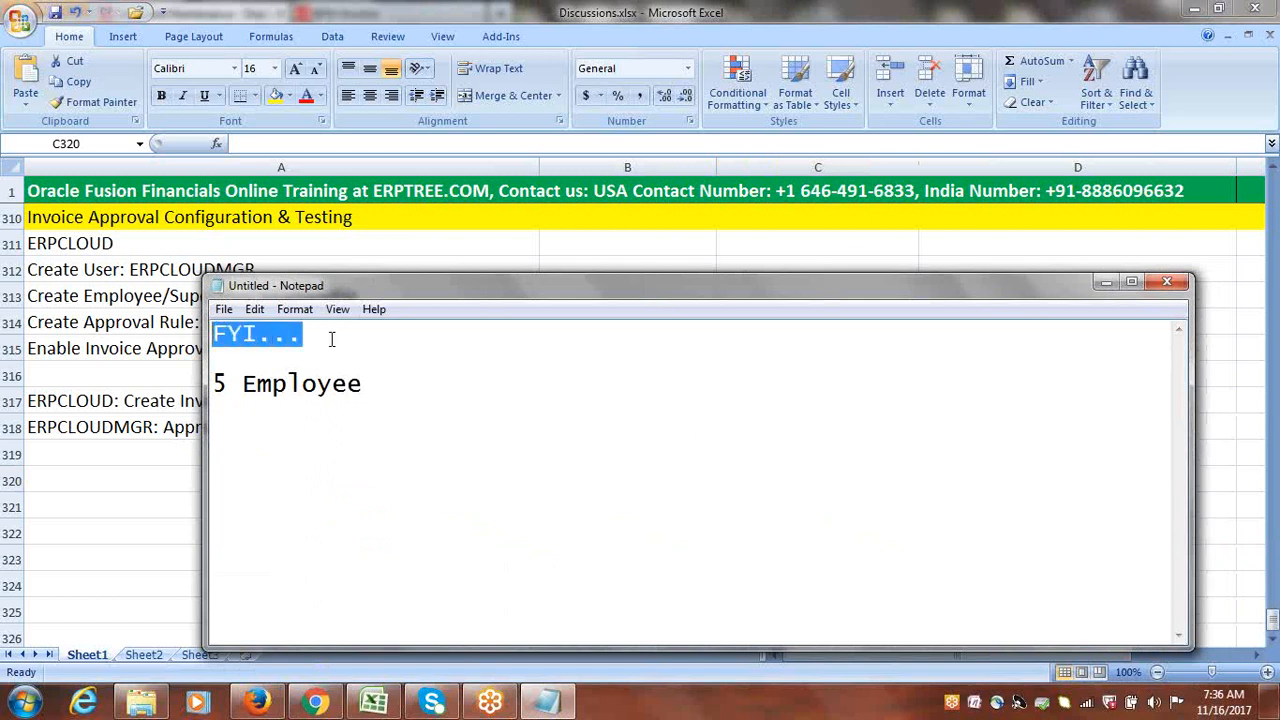
left_click_drag(326, 337, 206, 337)
left_click(313, 338)
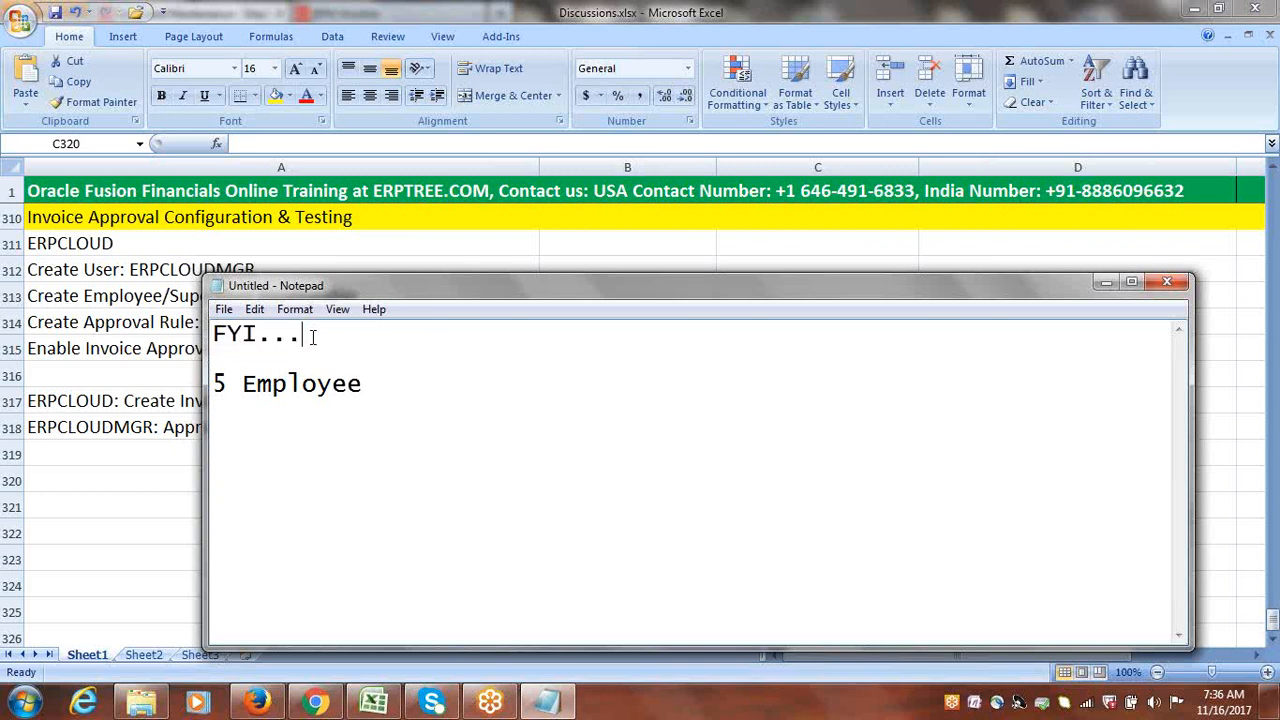
left_click_drag(301, 337, 210, 345)
left_click(342, 335)
left_click_drag(342, 335, 215, 368)
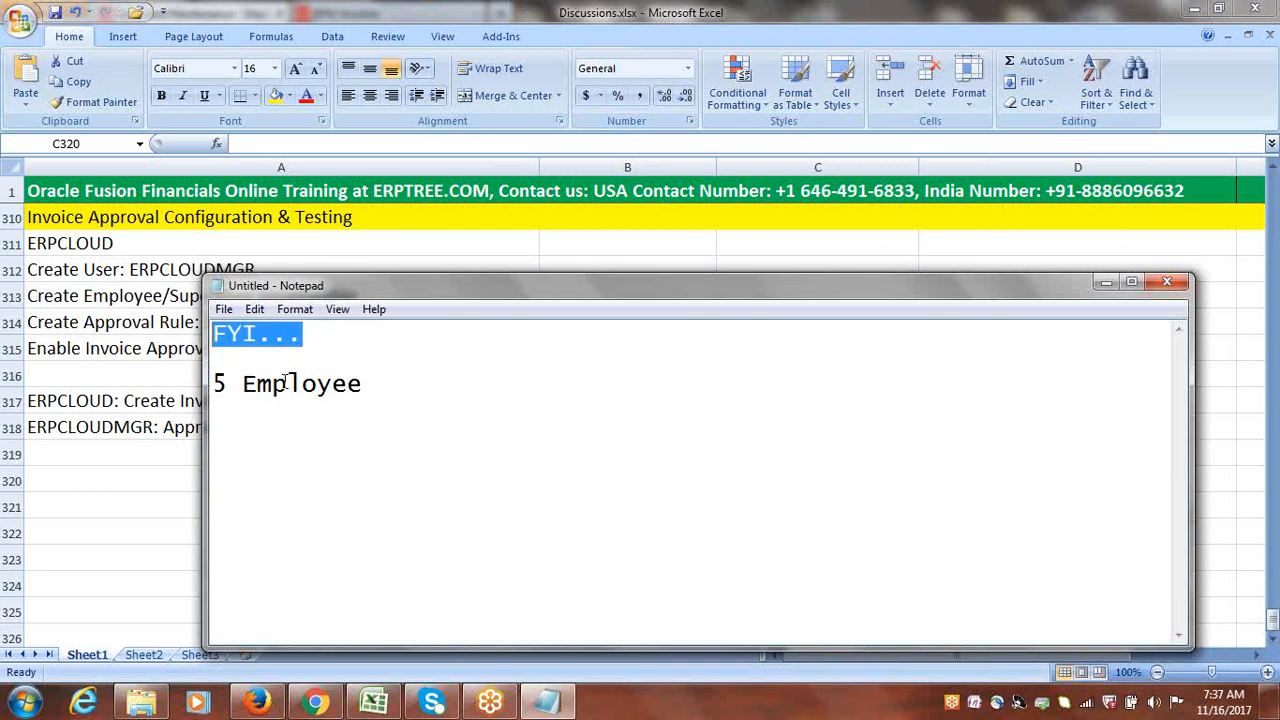
left_click_drag(220, 388, 401, 388)
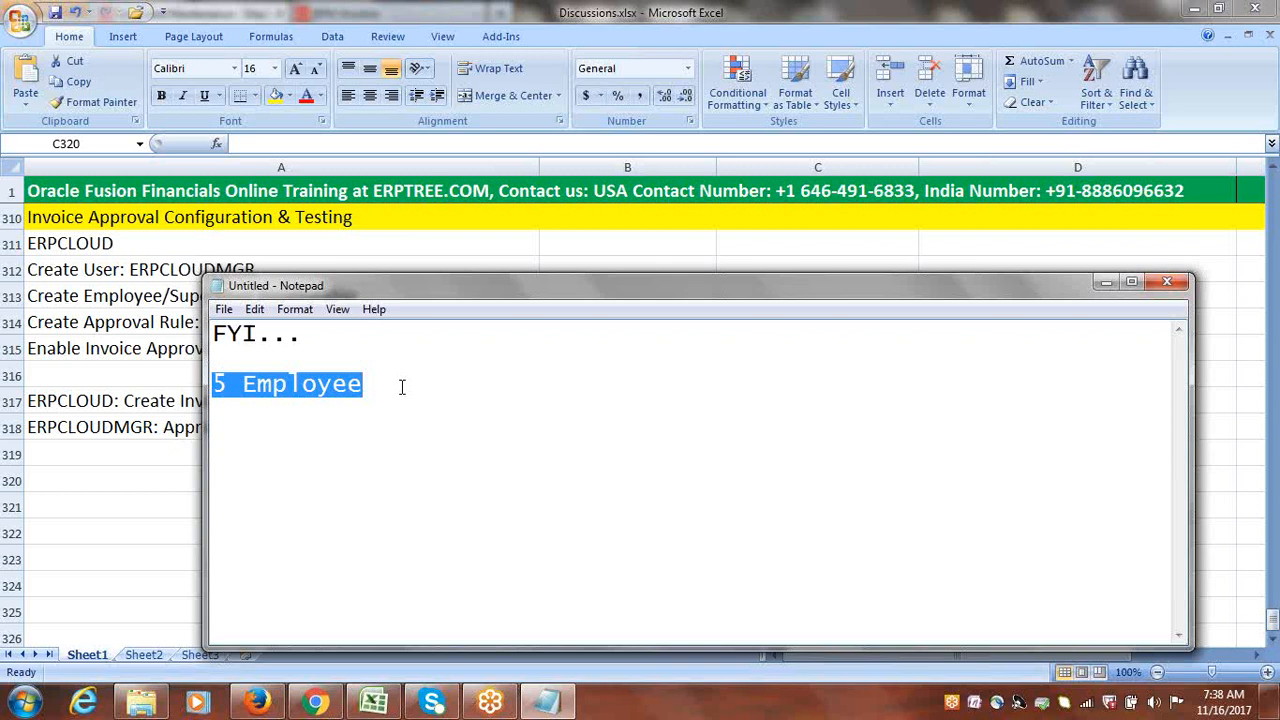
Step: Return to Discussions.xlsx and scroll up to the checklist rows where BI and OTBI reports are Pending
key("alt+Tab")
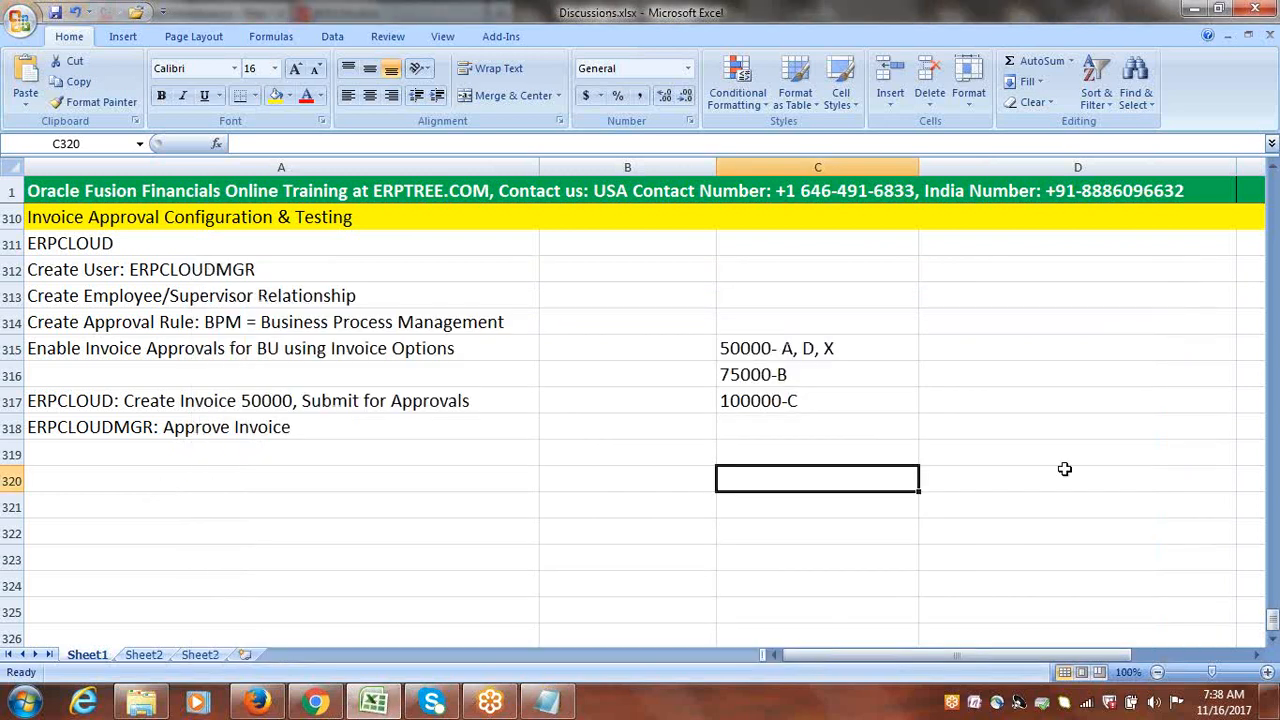
left_click_drag(1273, 636, 1270, 428)
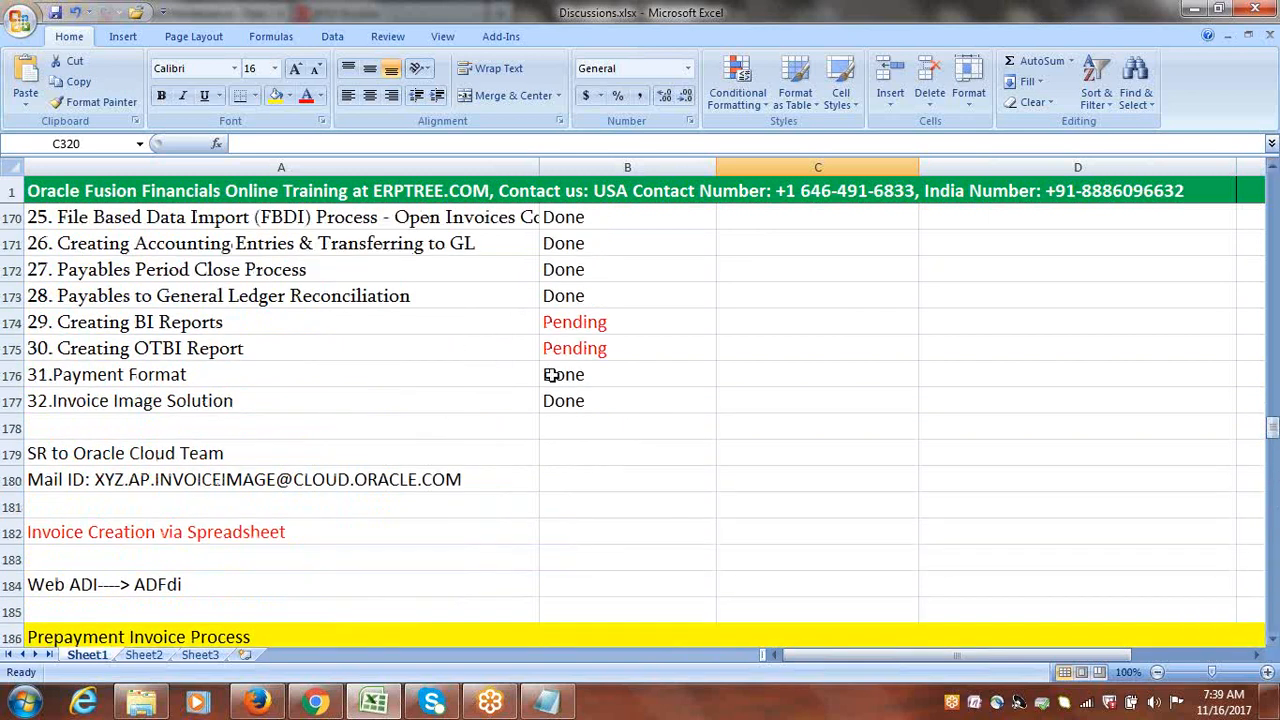
left_click(190, 324)
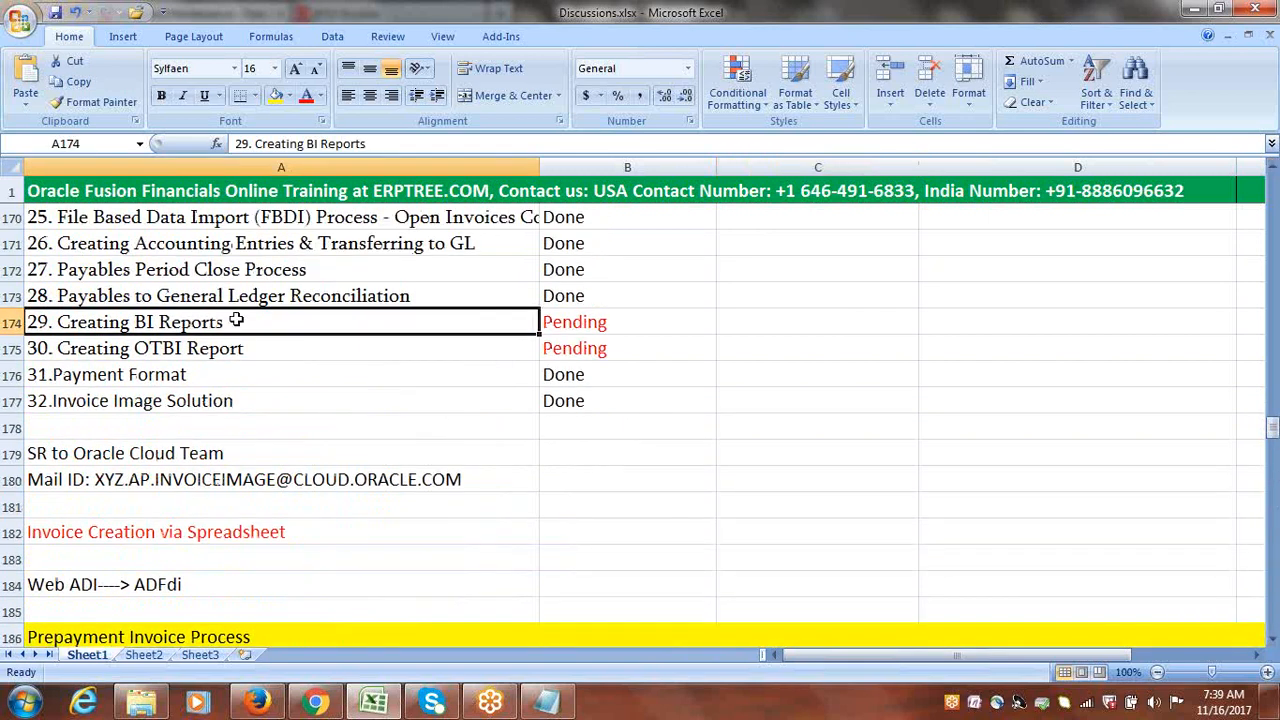
double_click(236, 320)
mouse_move(238, 321)
left_mouse_down()
mouse_move(57, 322)
mouse_move(208, 324)
mouse_move(224, 340)
left_mouse_up()
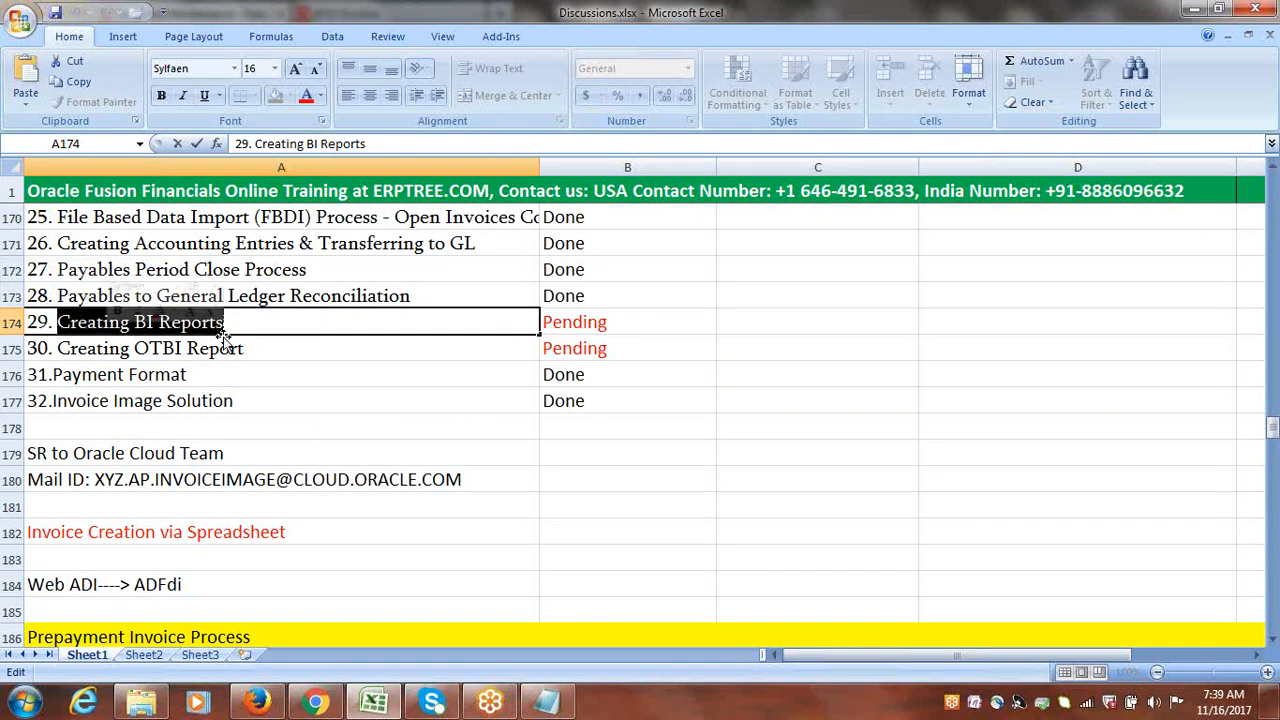
double_click(265, 352)
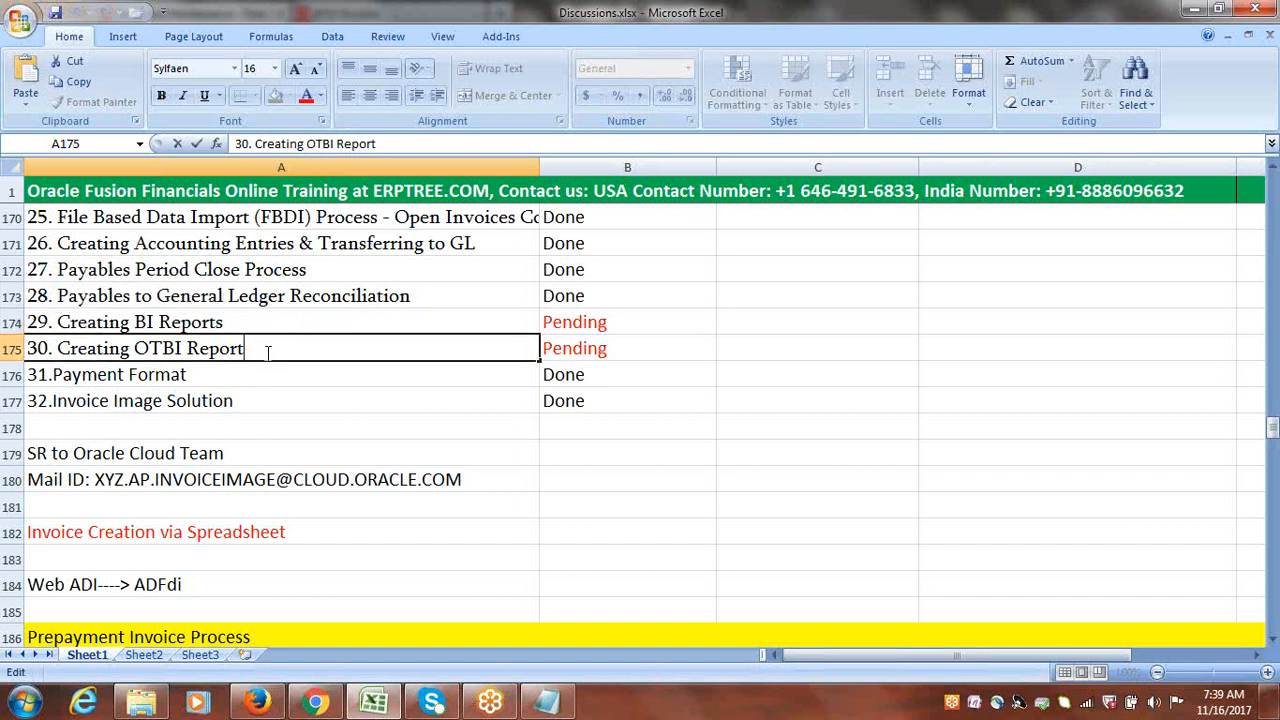
left_click_drag(249, 349, 68, 348)
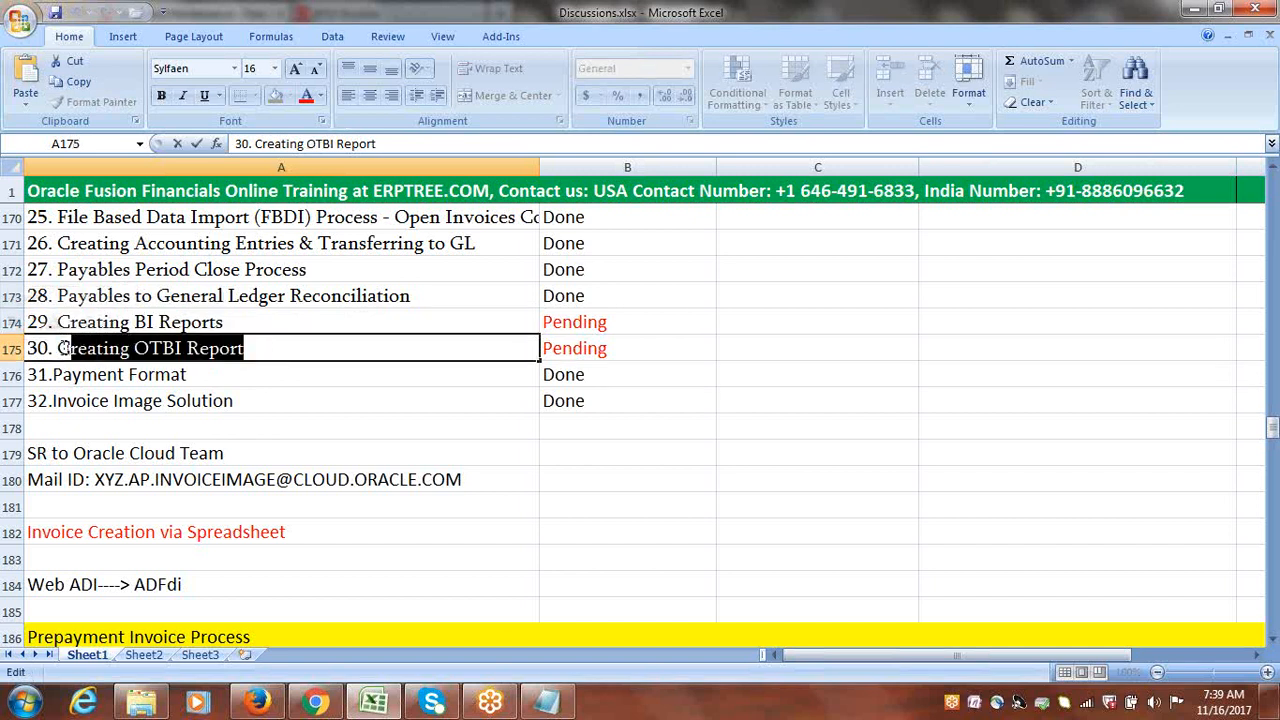
left_click_drag(57, 347, 251, 347)
left_click(289, 328)
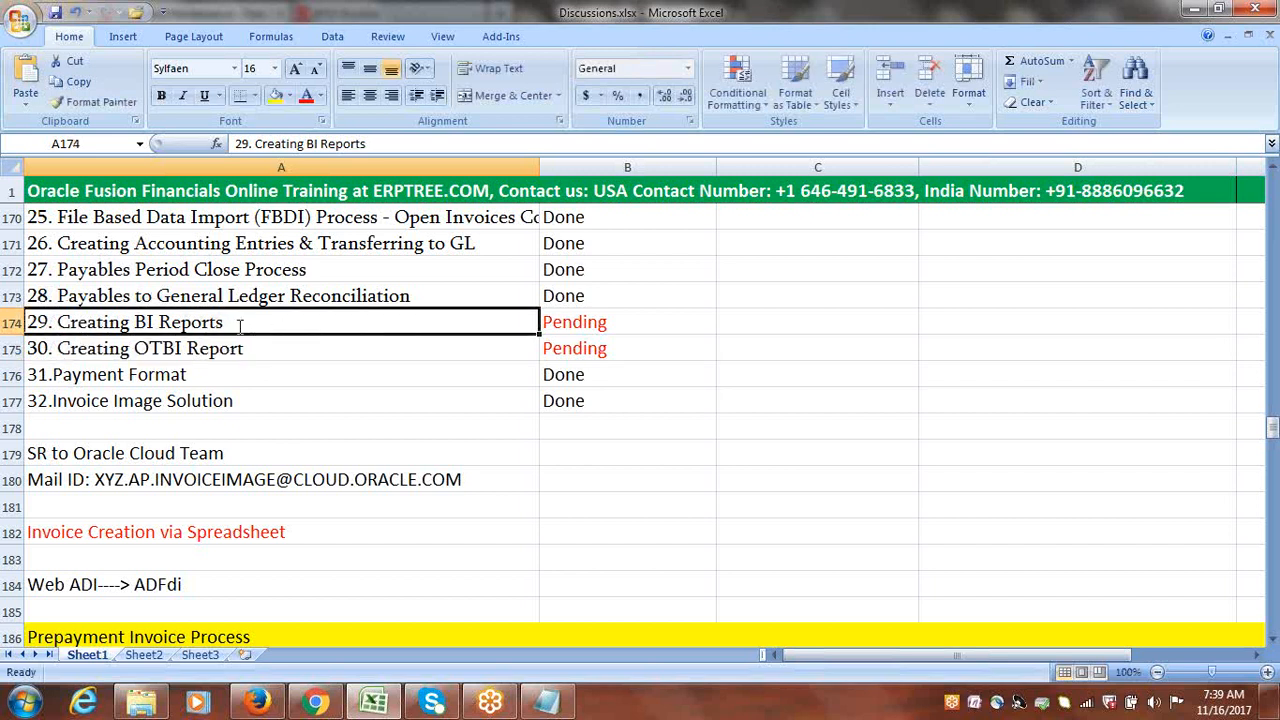
double_click(241, 326)
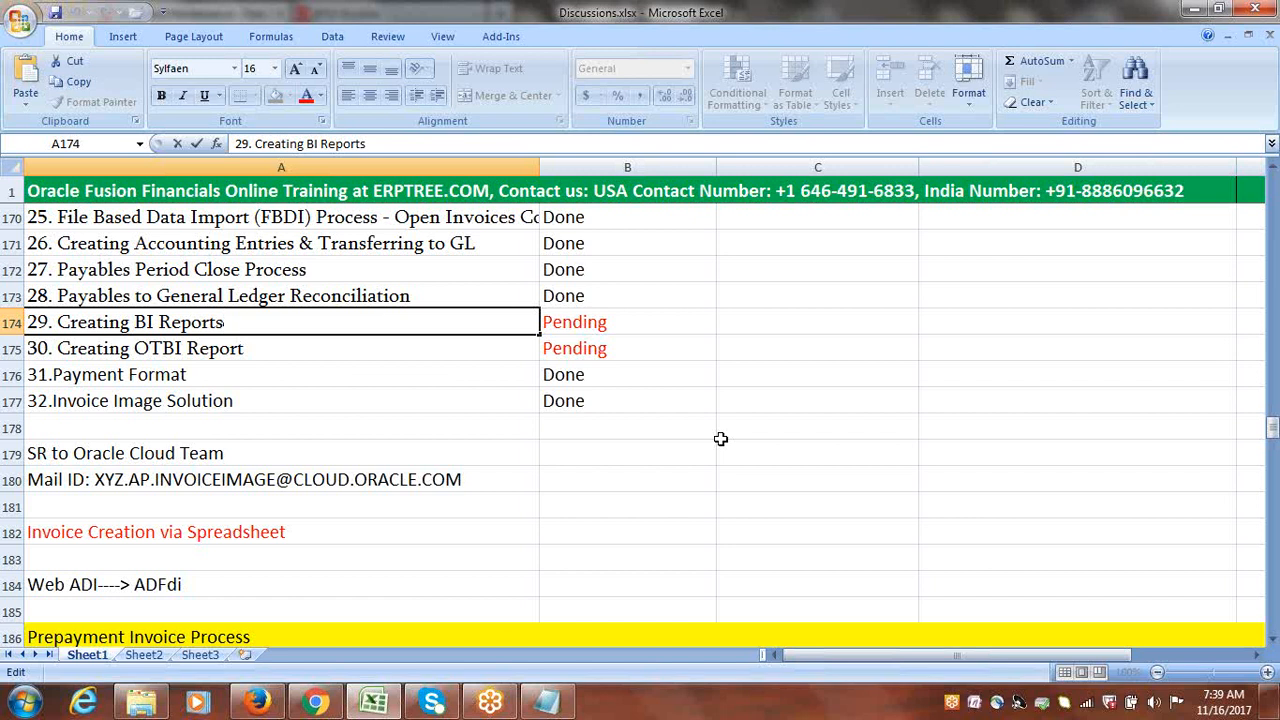
left_click(827, 462)
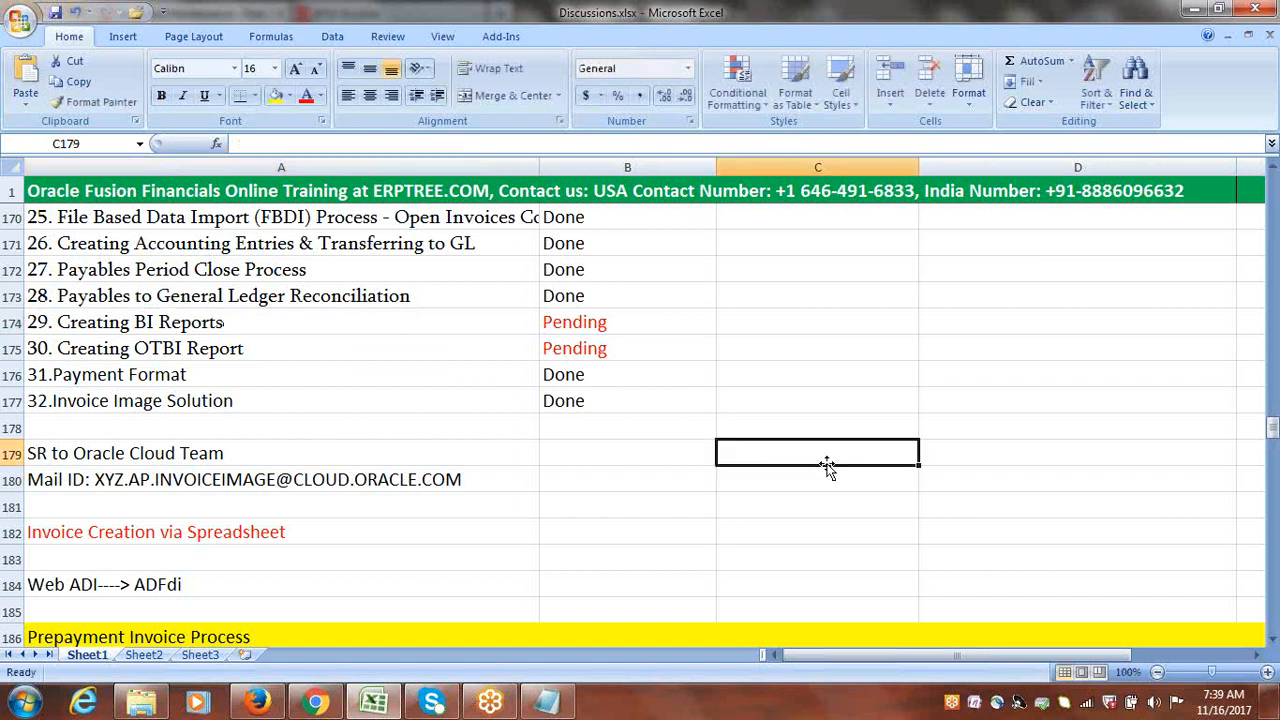
mouse_move(1273, 430)
left_mouse_down()
mouse_move(1273, 451)
mouse_move(1273, 428)
left_mouse_up()
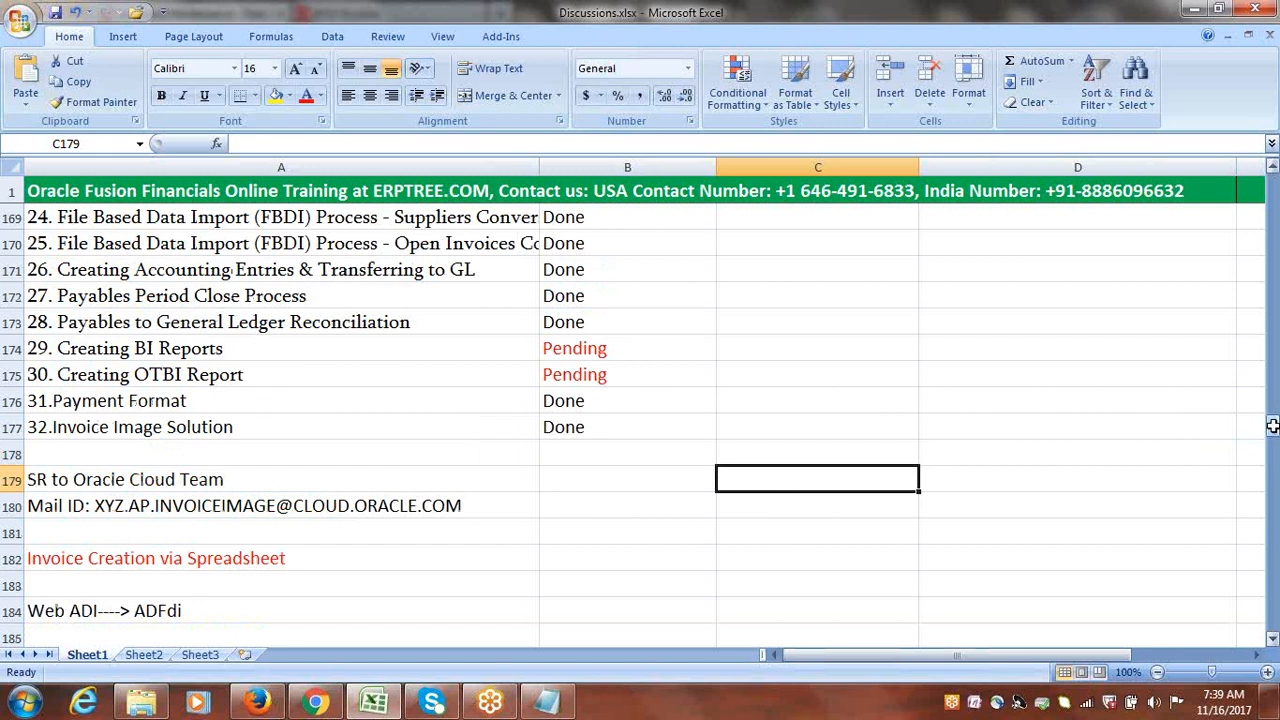
left_click(237, 347)
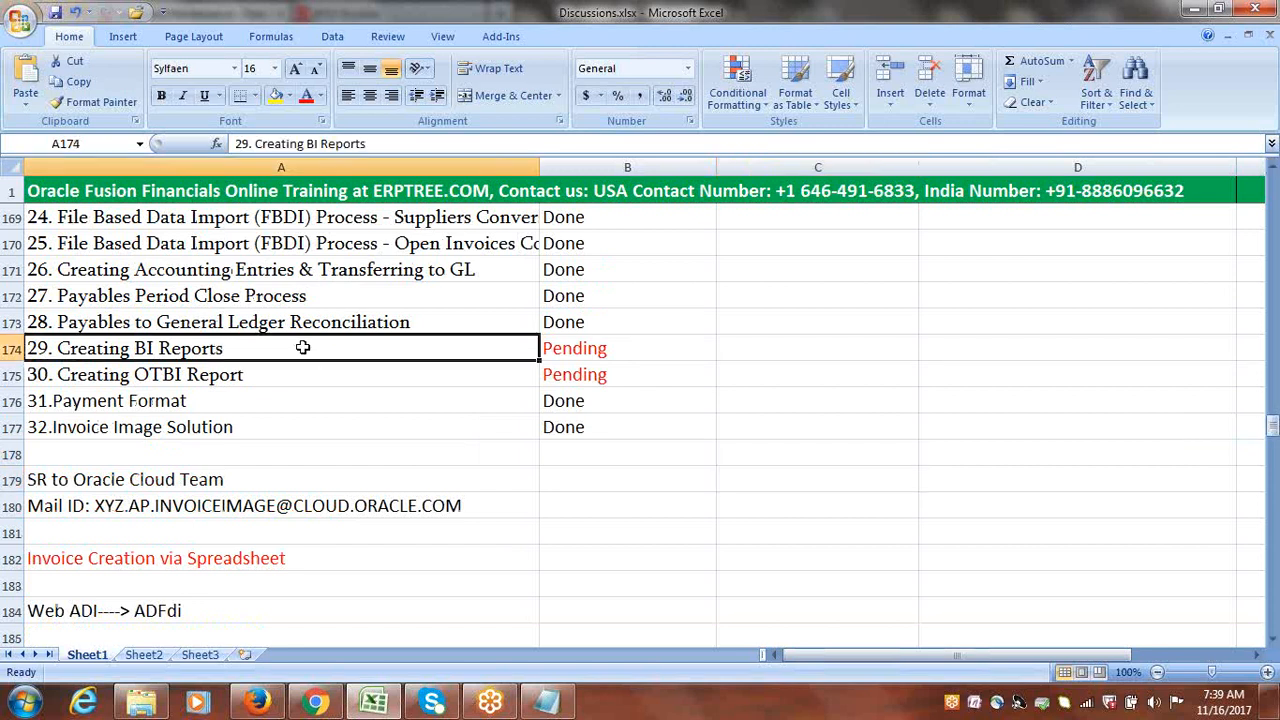
left_click(237, 376)
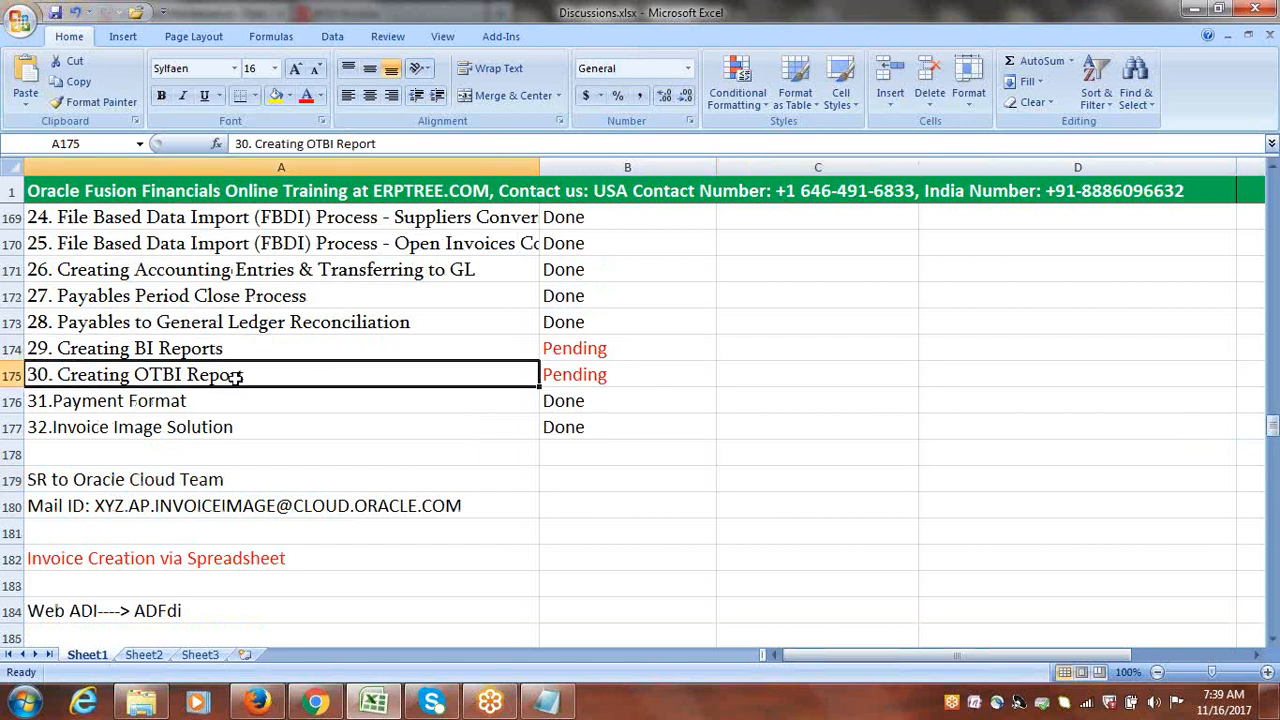
left_click(187, 351)
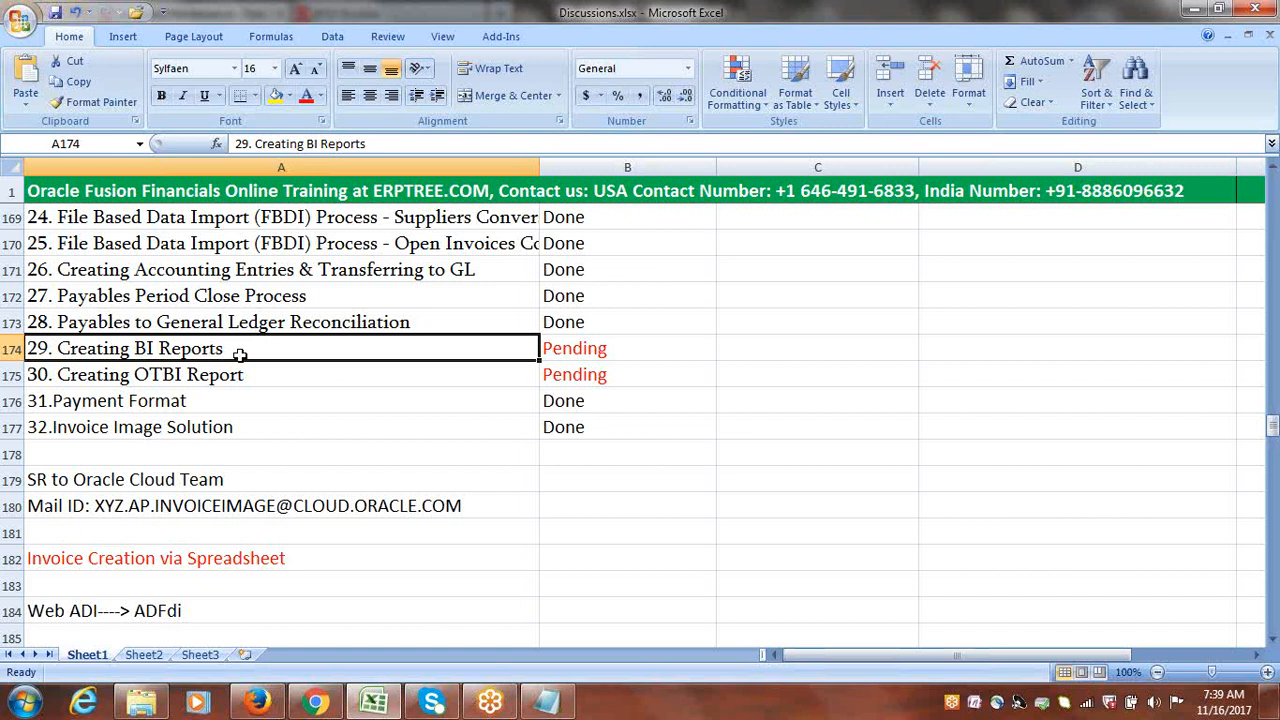
left_click_drag(243, 372, 229, 352)
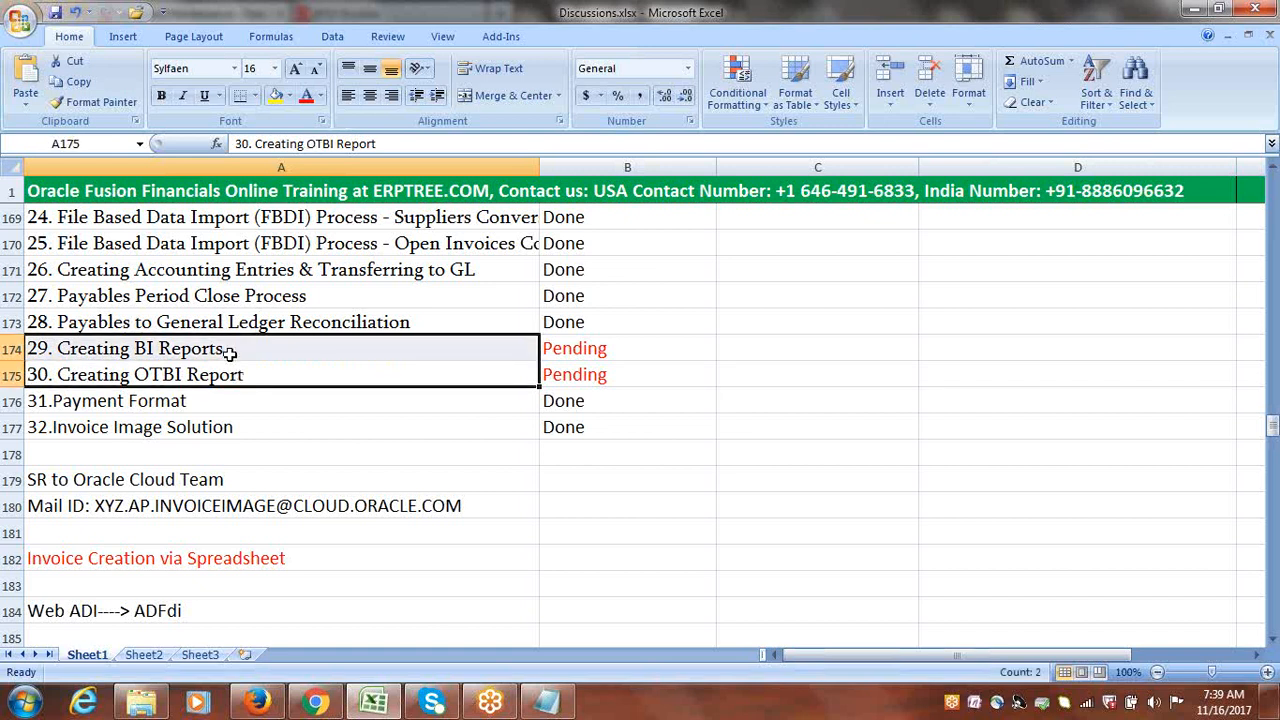
left_click(1213, 708)
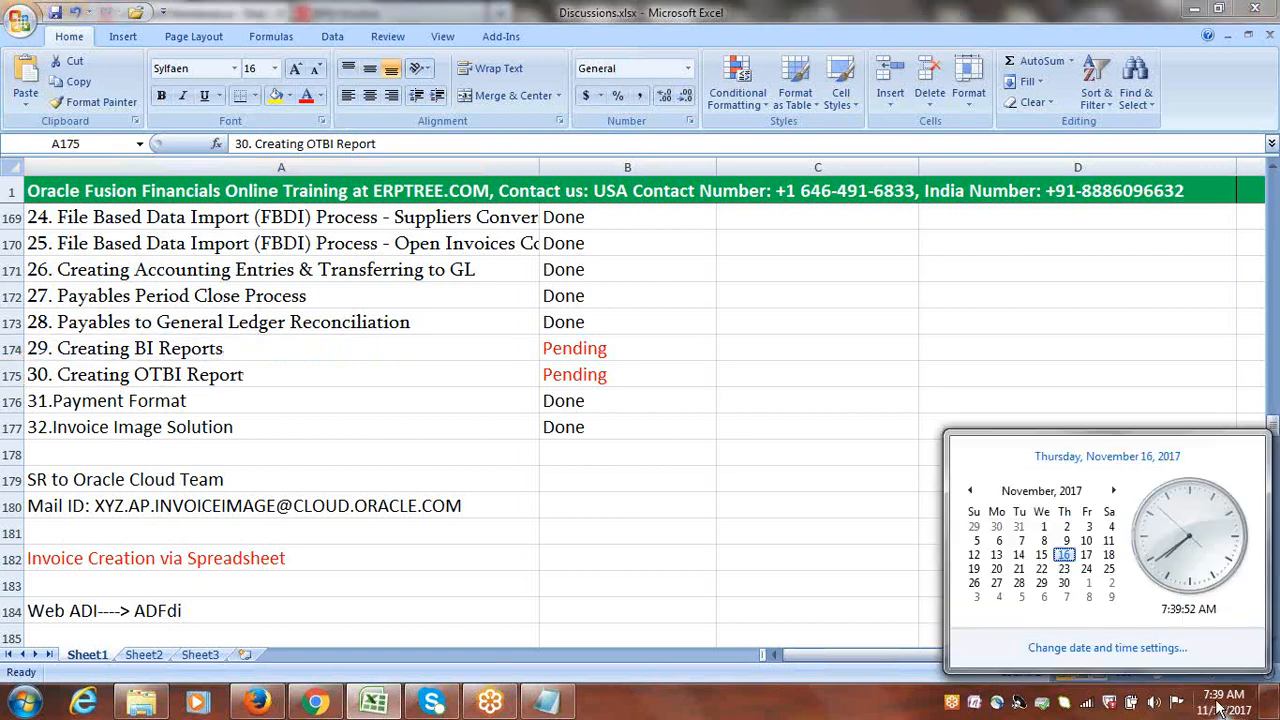
left_click(172, 360)
left_click_drag(171, 349, 600, 381)
left_click_drag(1273, 434, 1273, 424)
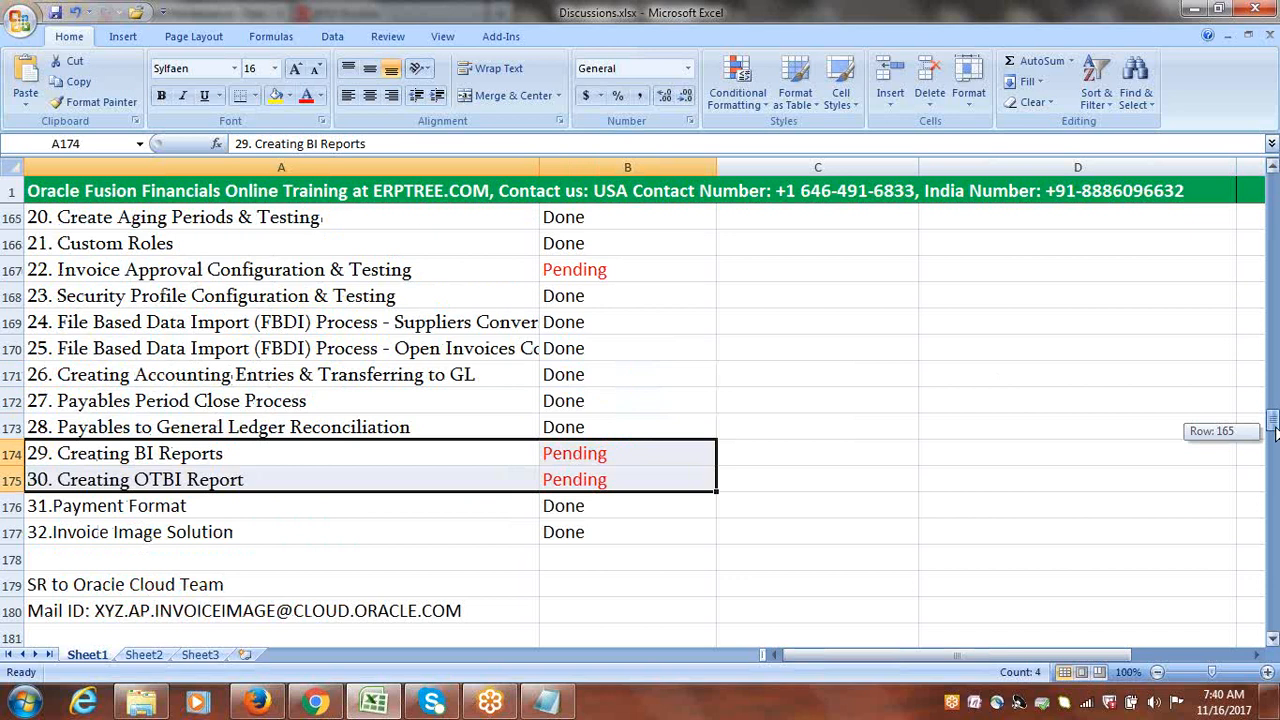
left_click_drag(1273, 430, 1273, 431)
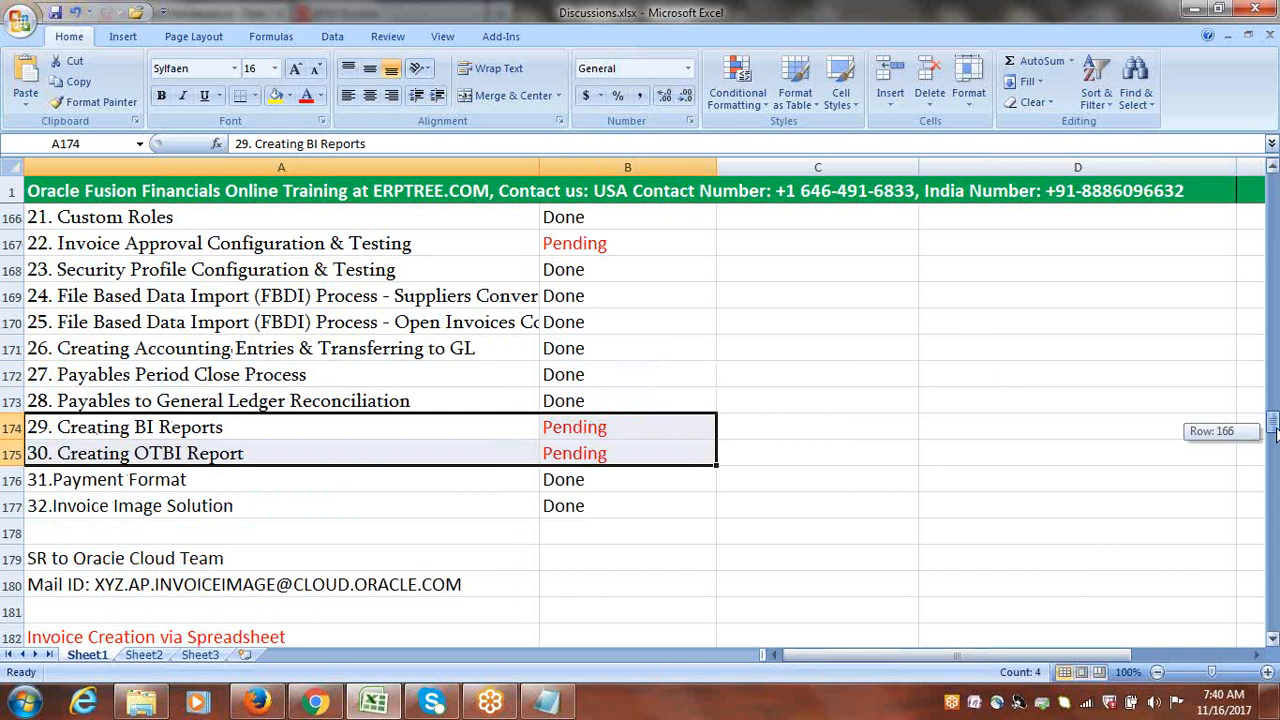
left_click_drag(1273, 430, 1273, 430)
left_click(975, 425)
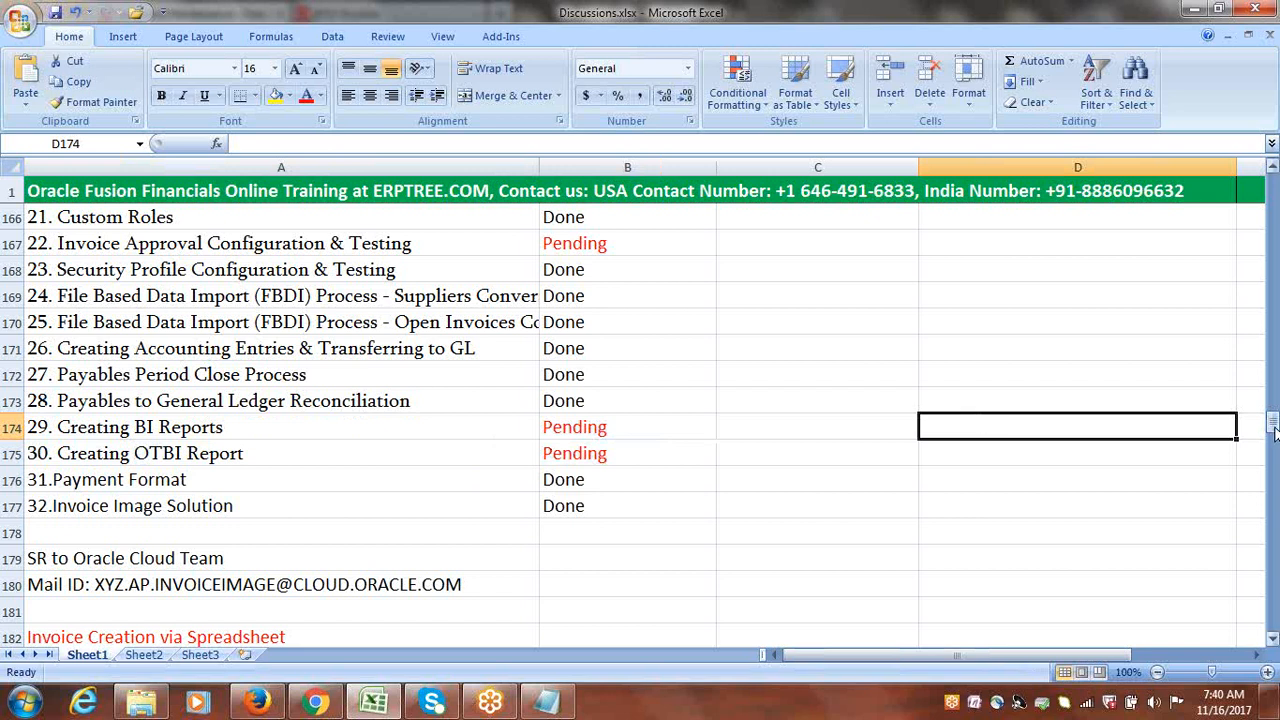
left_click(1254, 12)
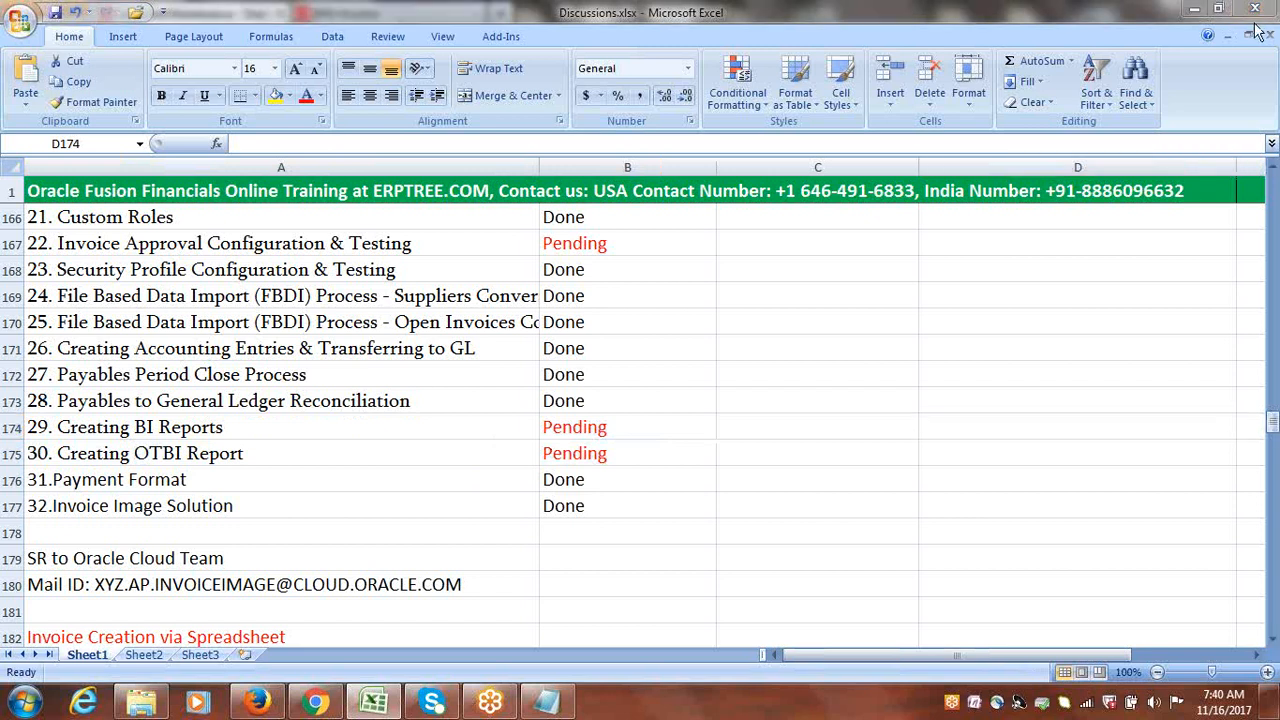
left_click(1167, 282)
left_click(1140, 303)
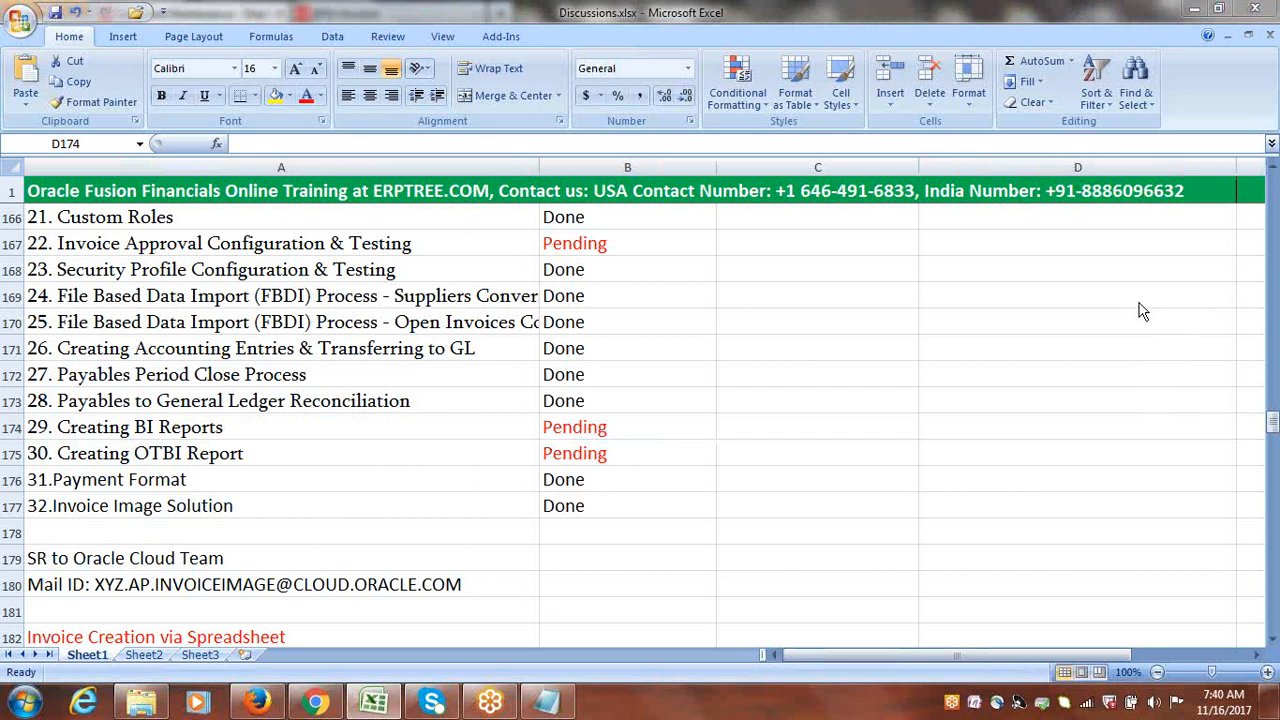